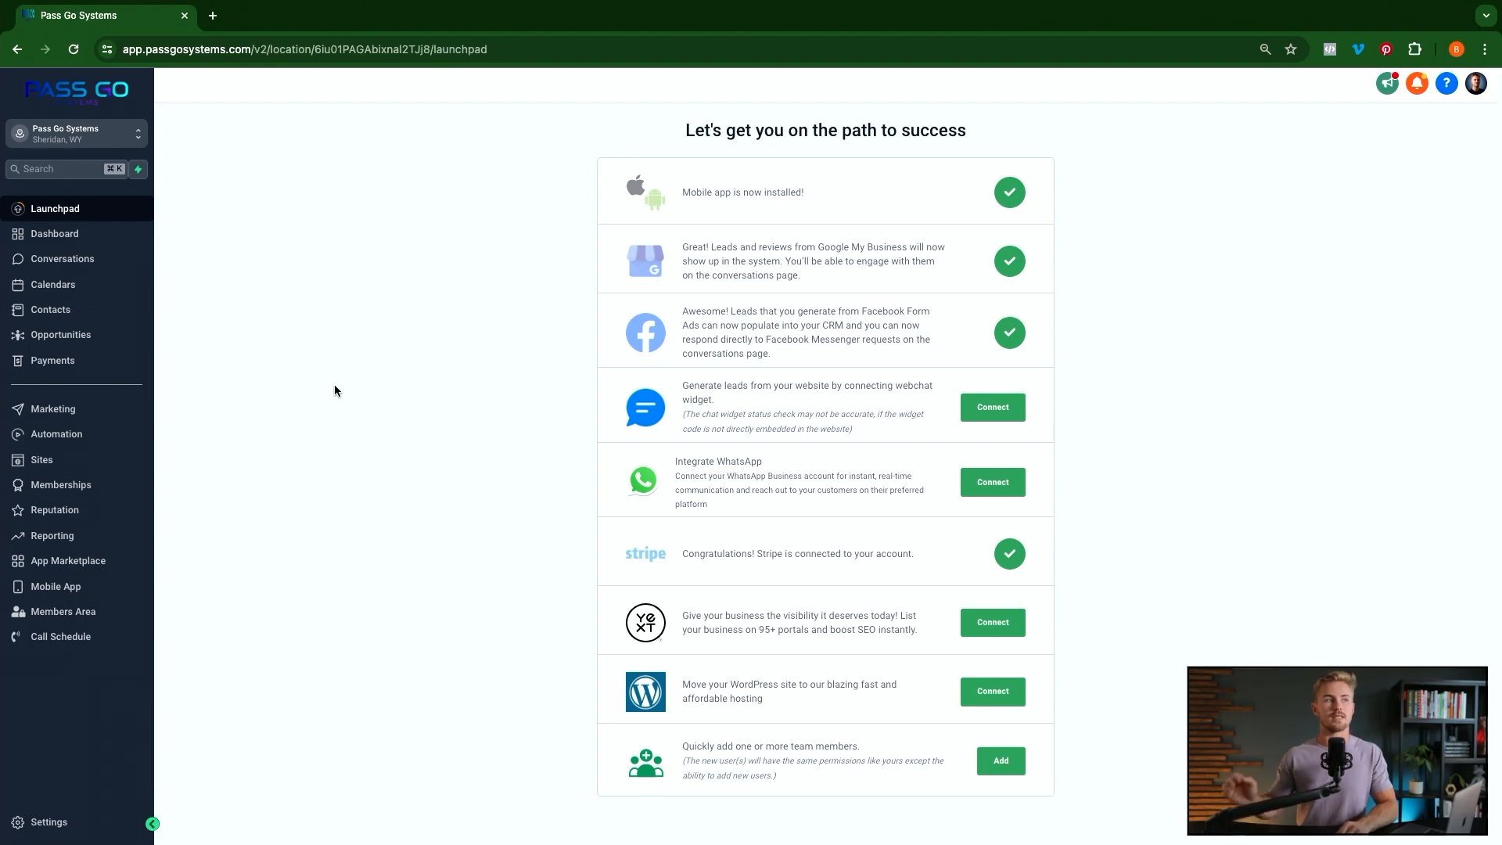
Look at the Branded Domain field in account settings, then return to the Launchpad
click(74, 820)
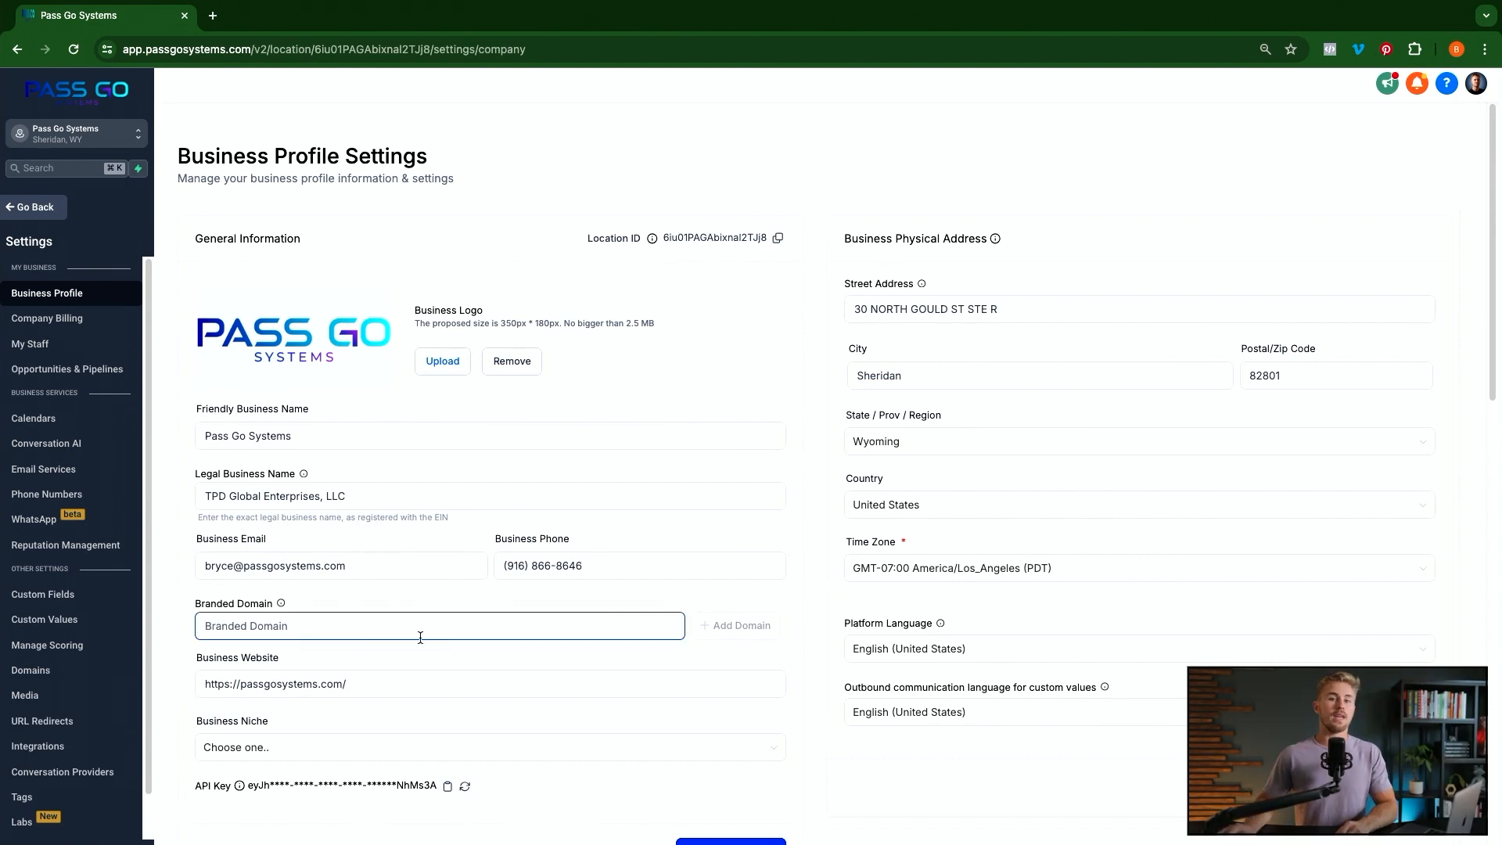
click(459, 633)
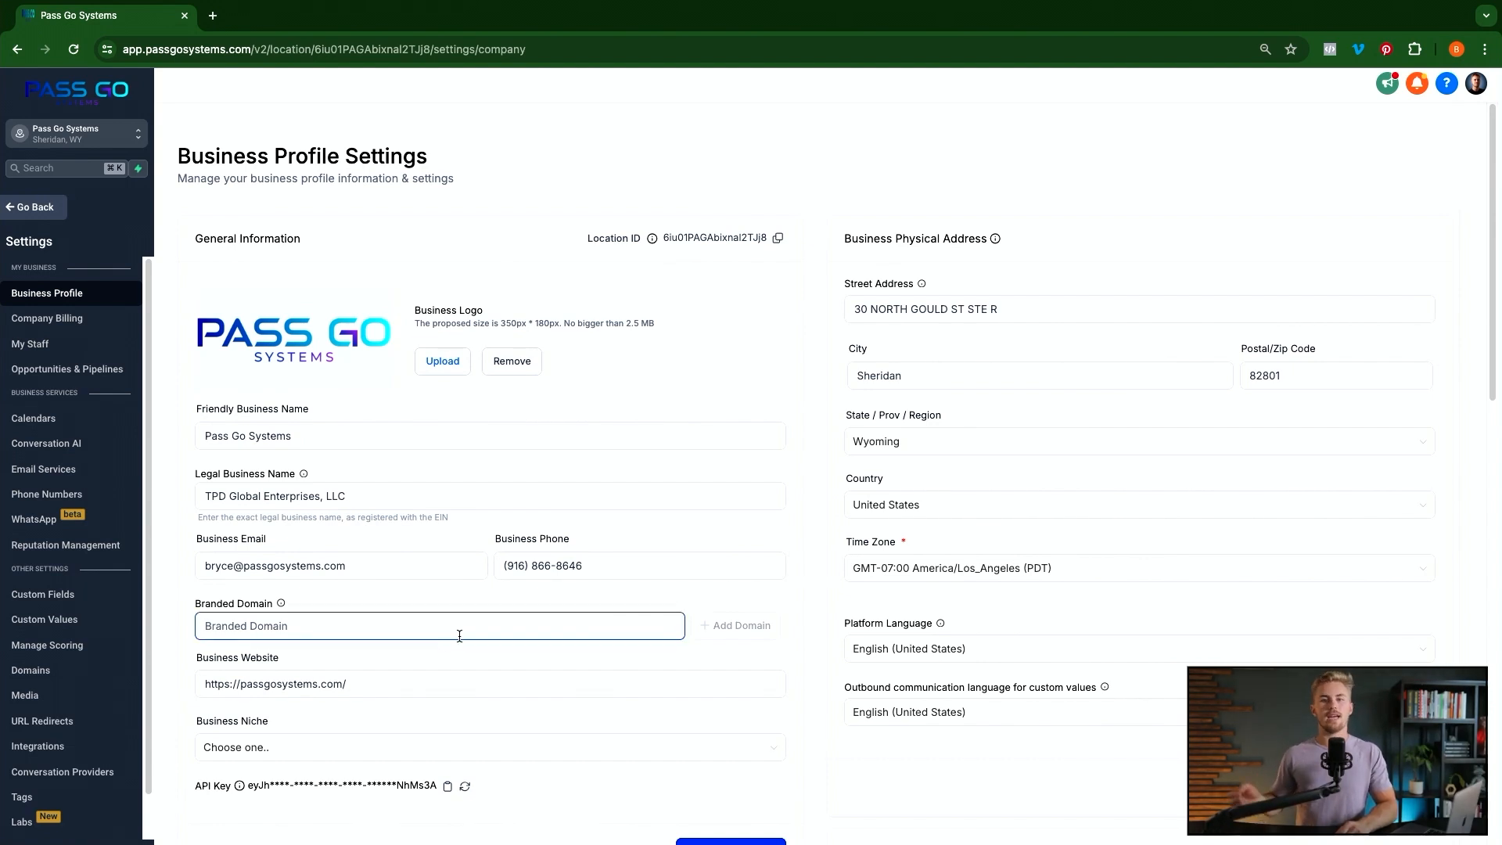
click(269, 566)
click(206, 331)
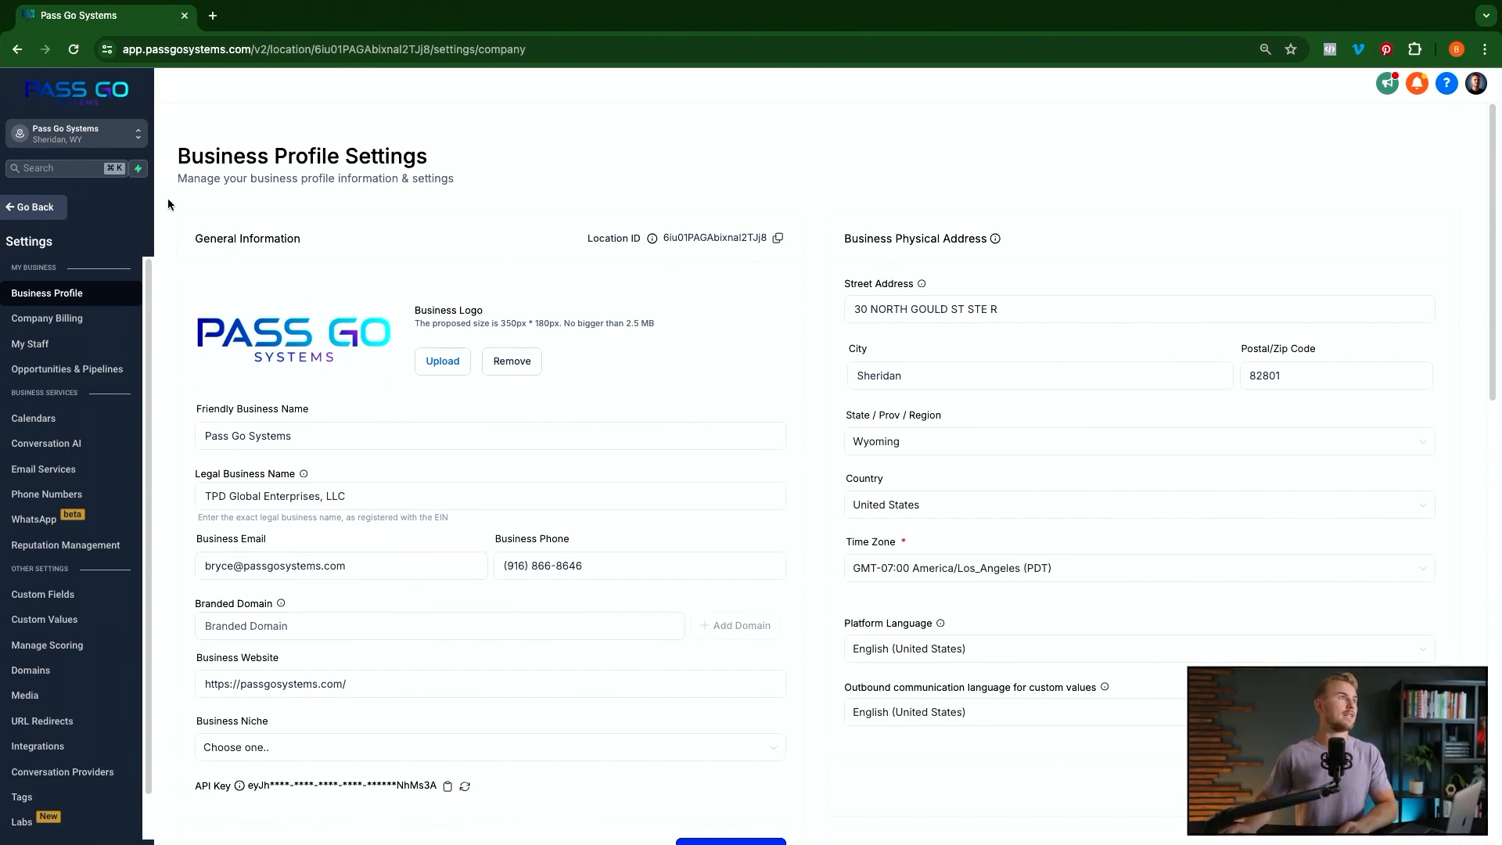
click(22, 209)
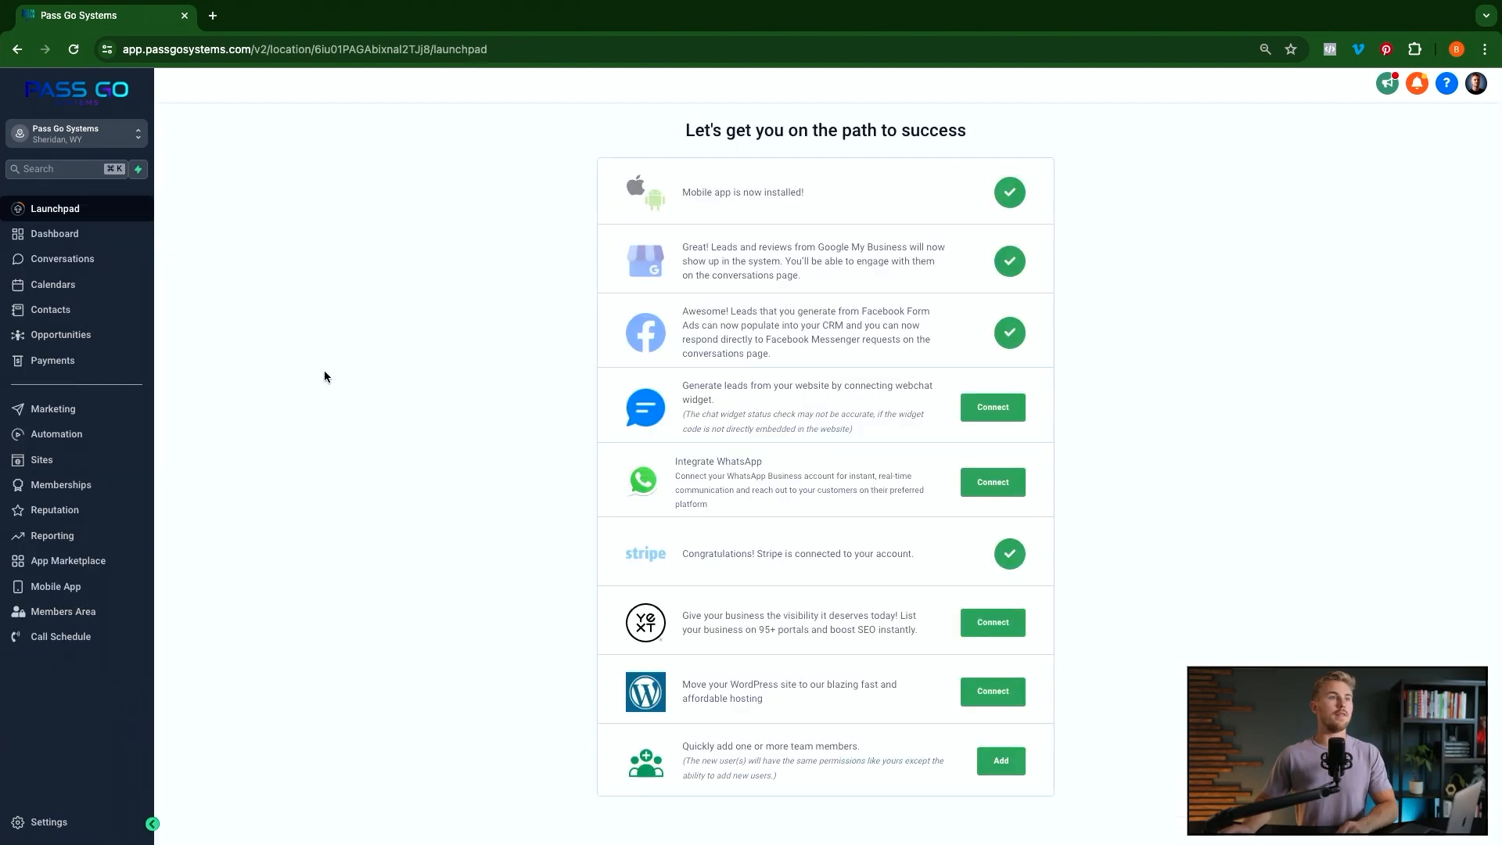
Filter the workflow list by 'fb' and open FB & IG Auto Comment Reply
click(63, 438)
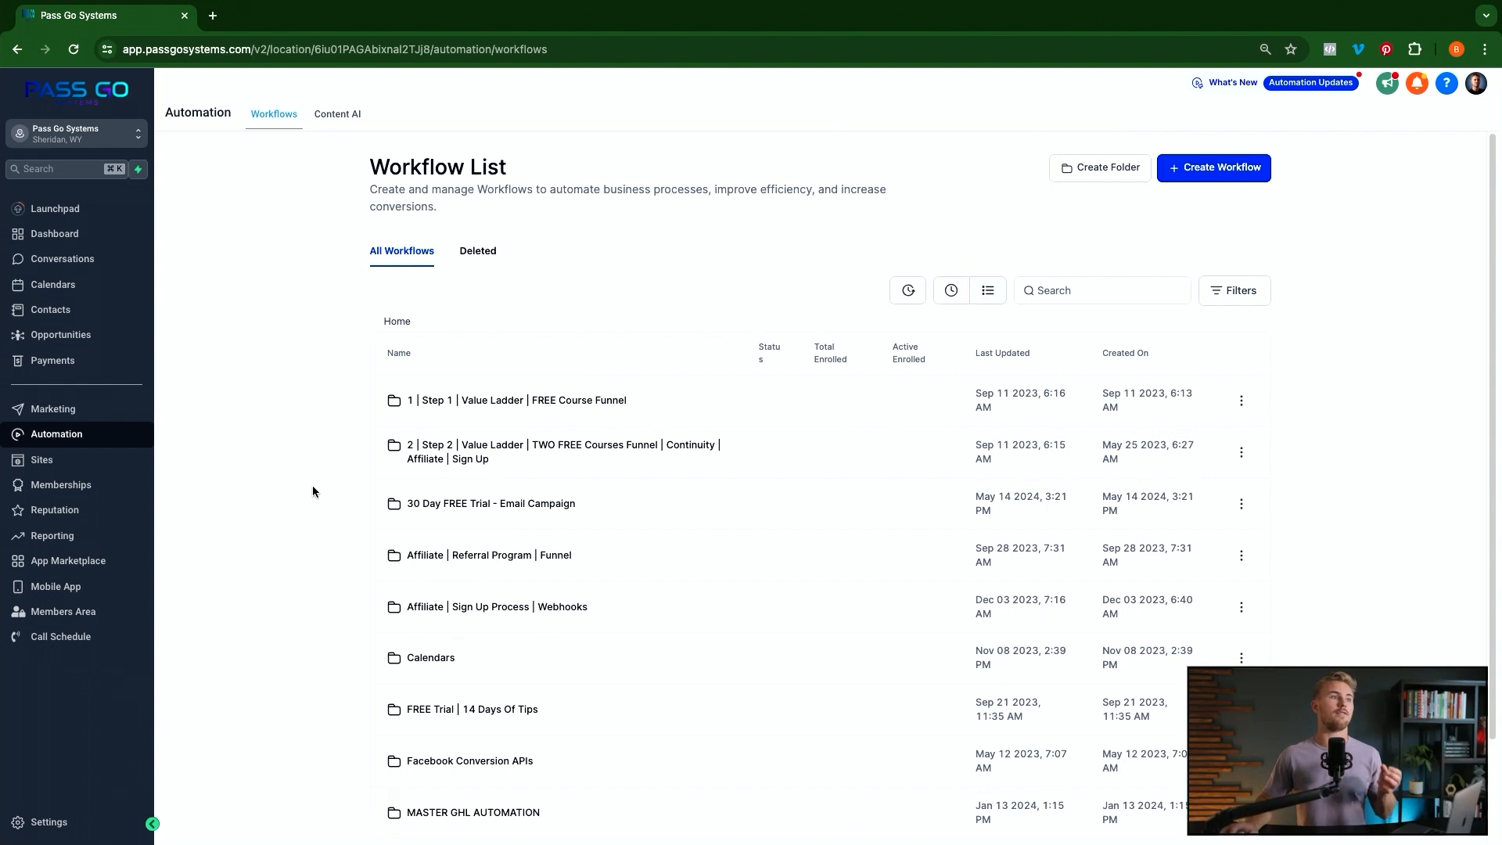
click(1073, 284)
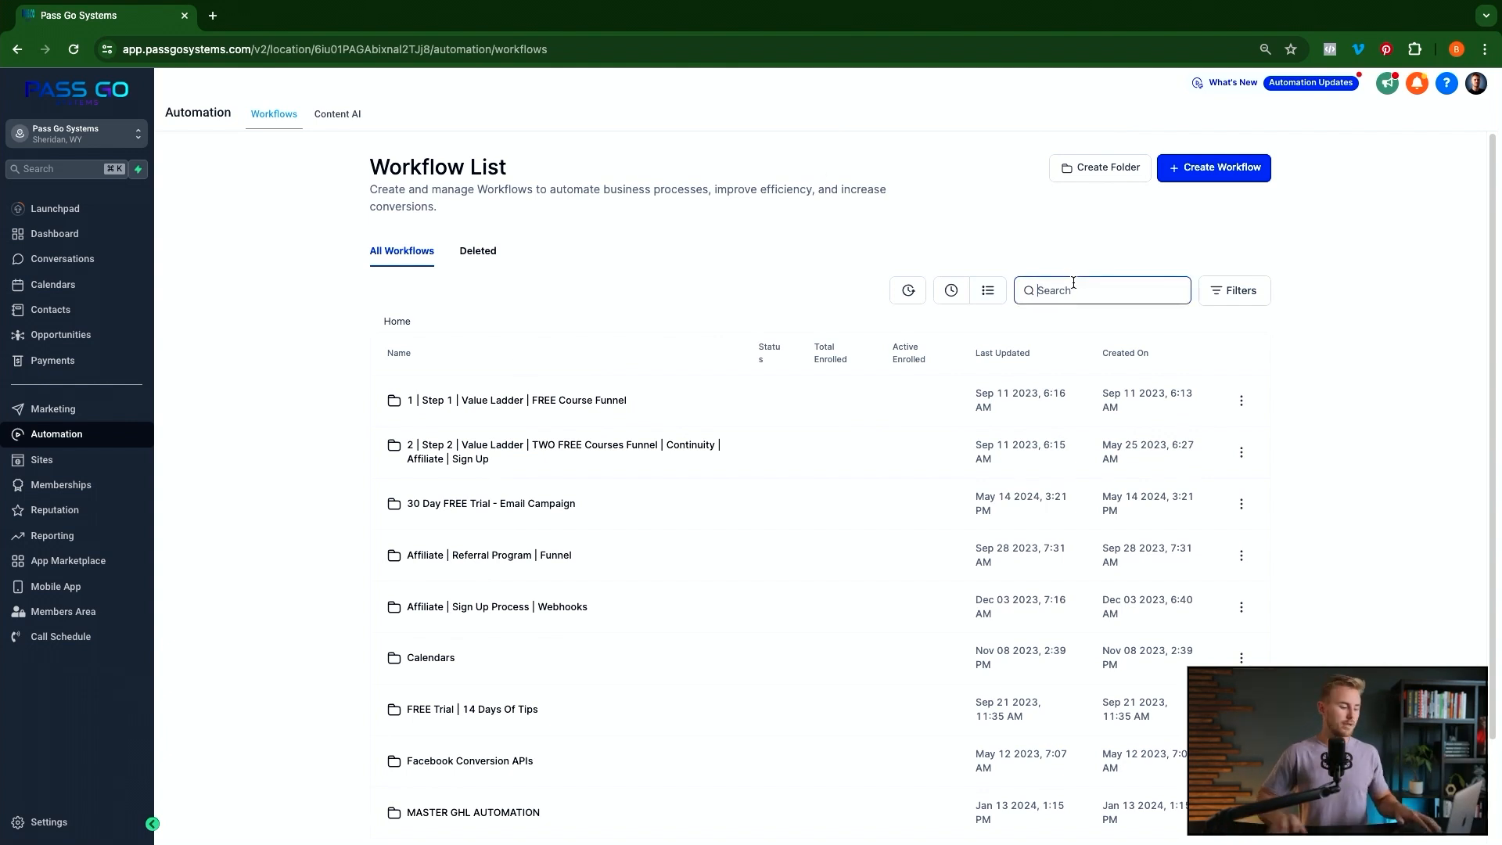
text(fb)
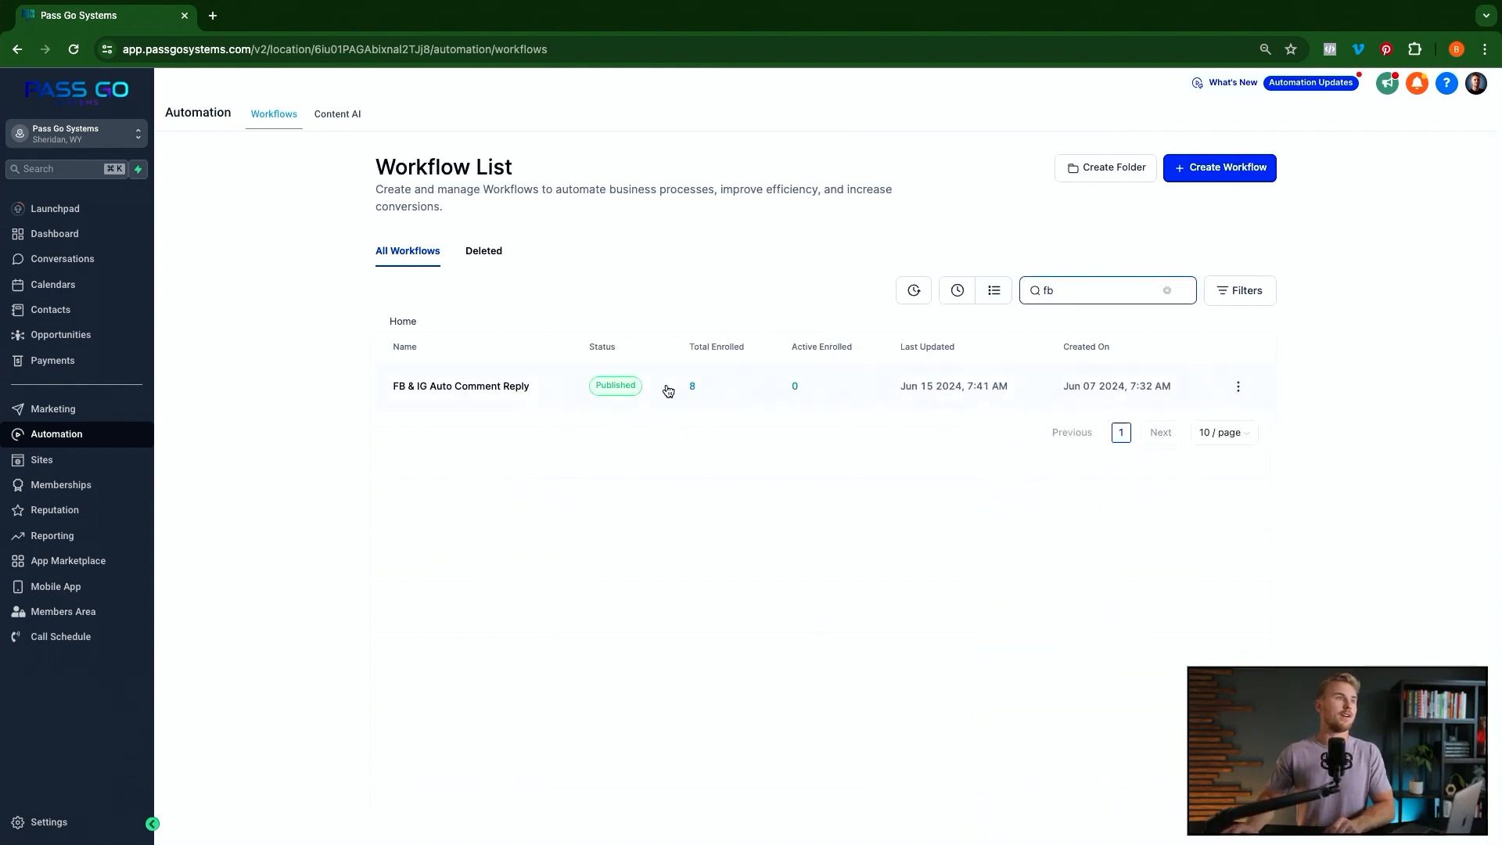
click(474, 391)
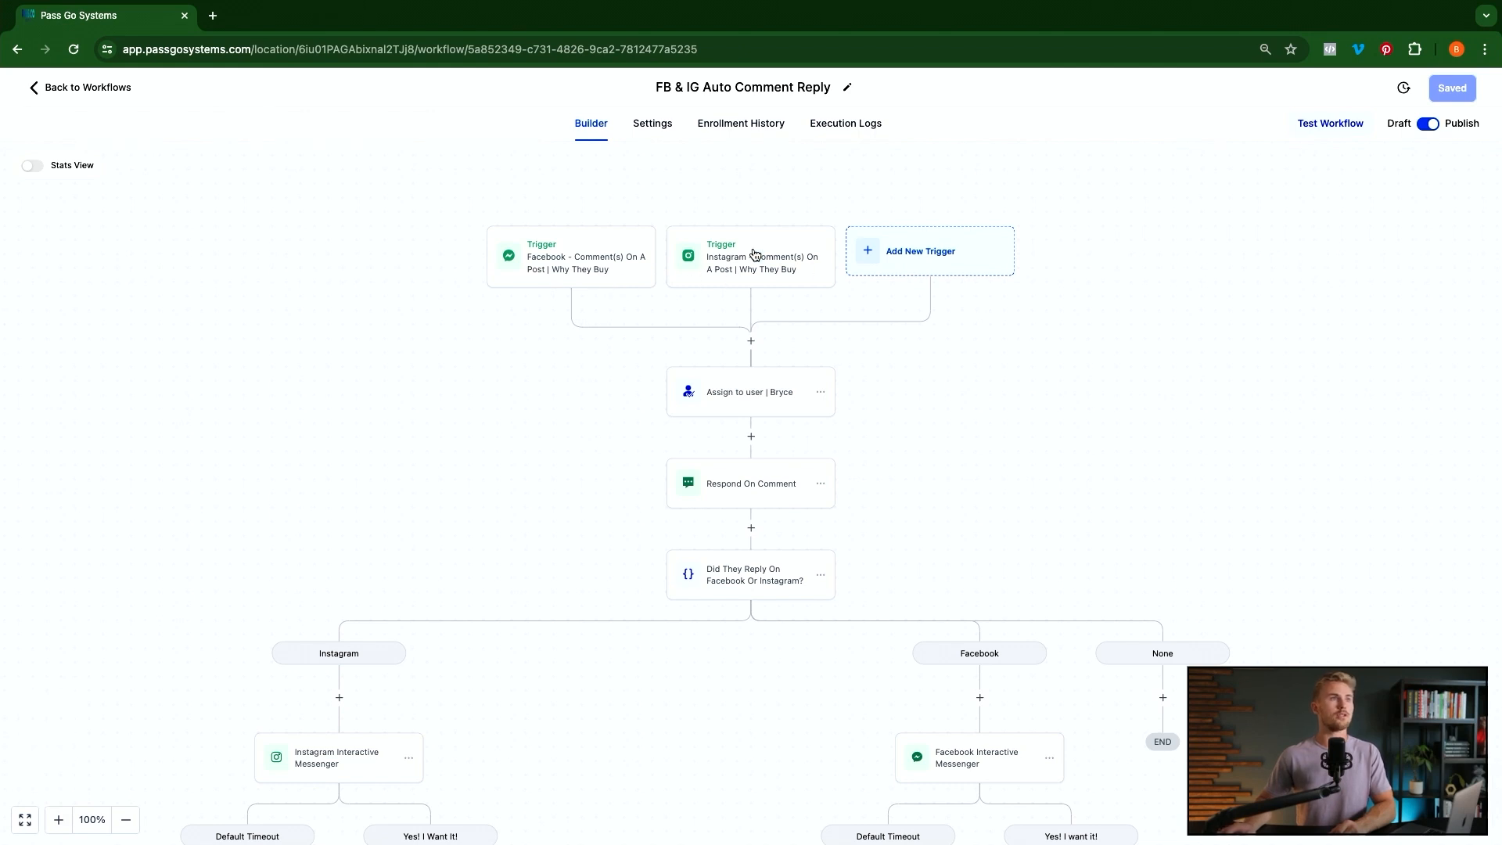
Add an Instagram - Comment(s) On A Post trigger found by searching 'face'
click(942, 259)
text(face)
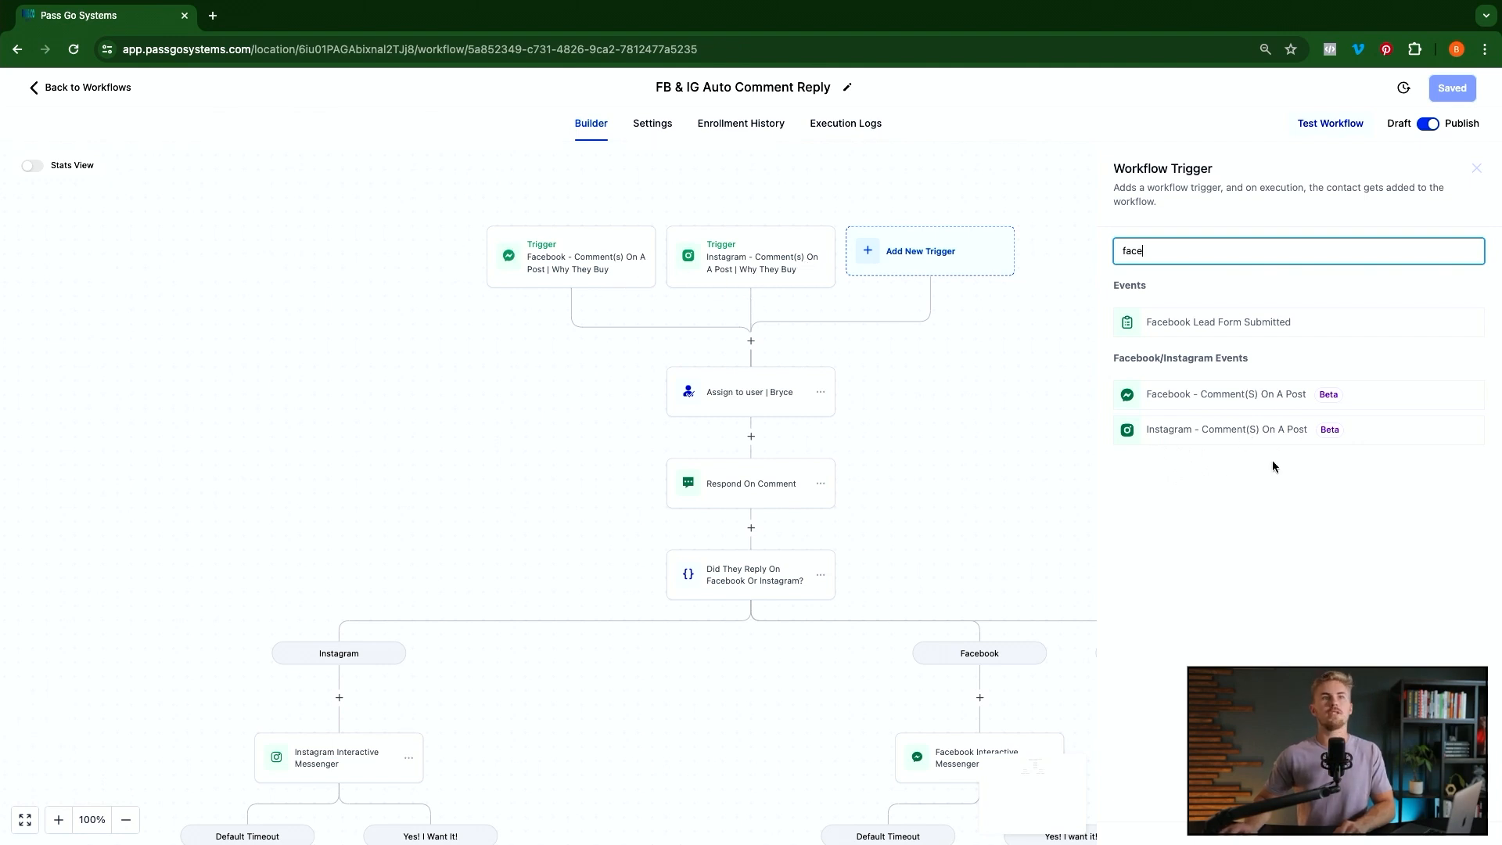
click(1211, 440)
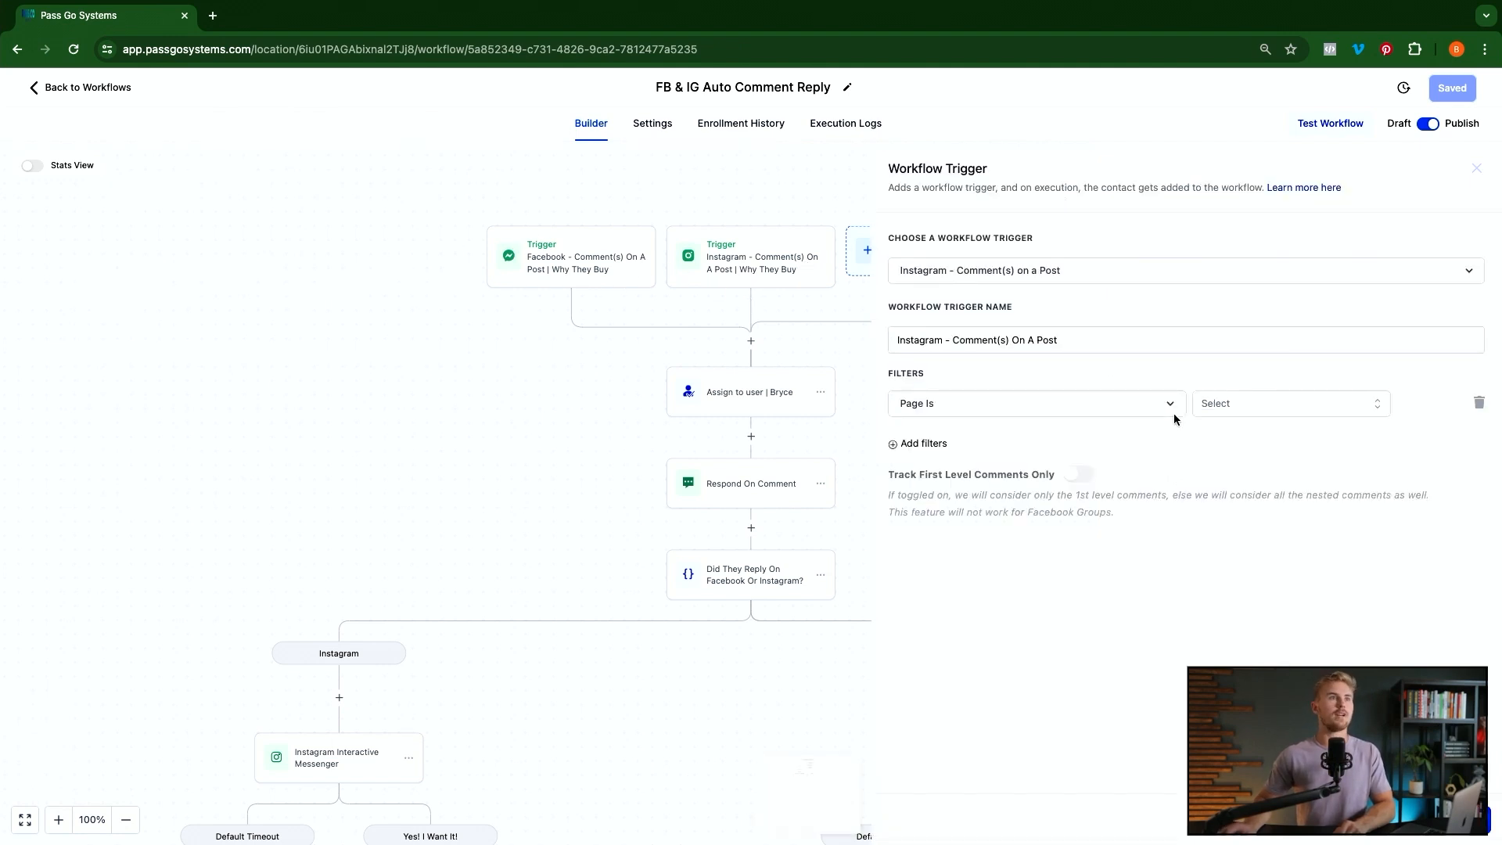
click(1103, 337)
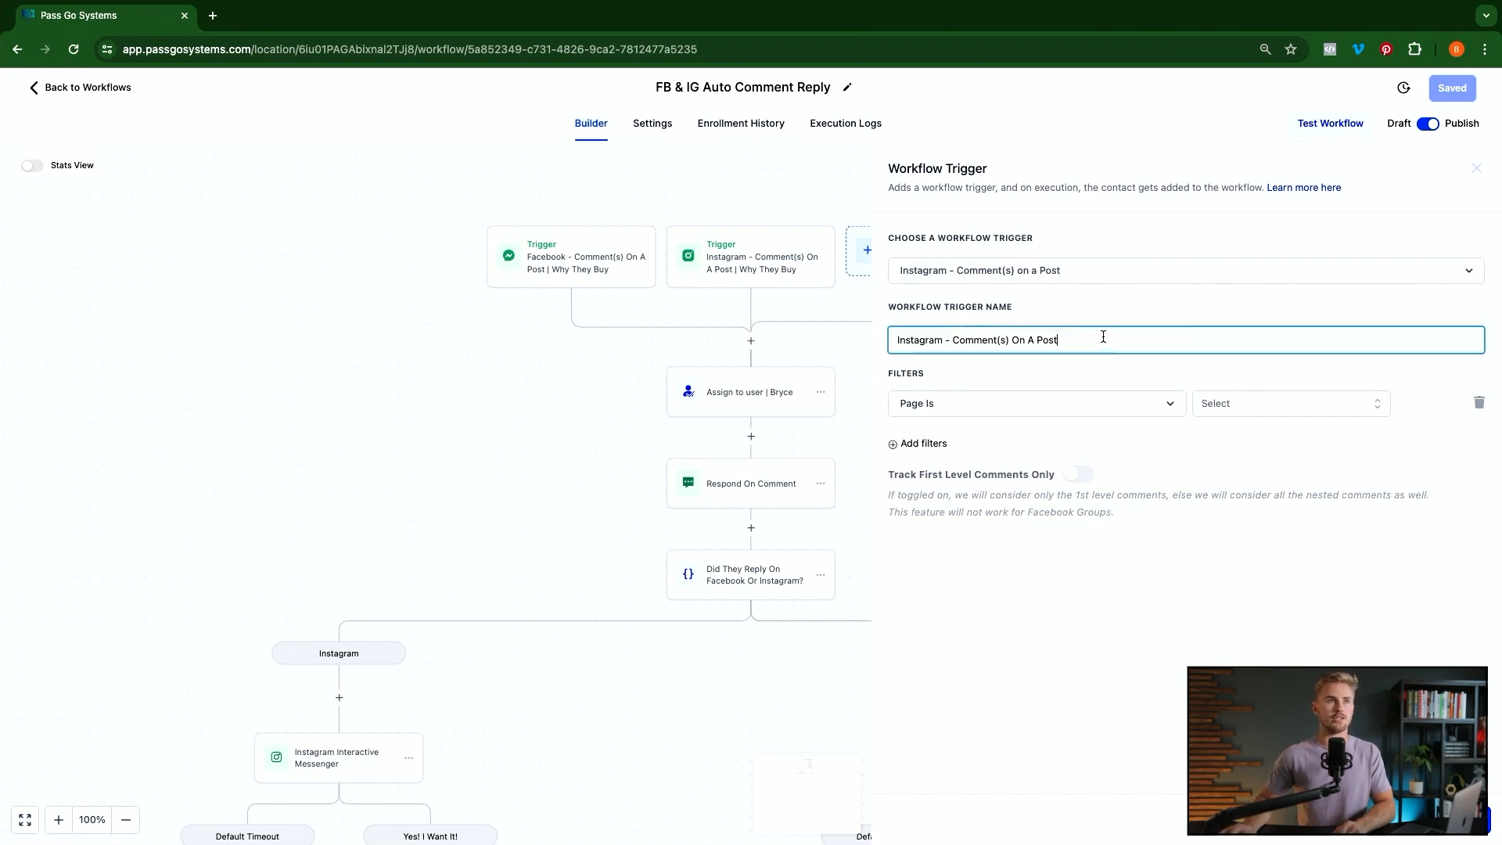
Limit the trigger's Page Is filter to Pass Go Systems
click(999, 413)
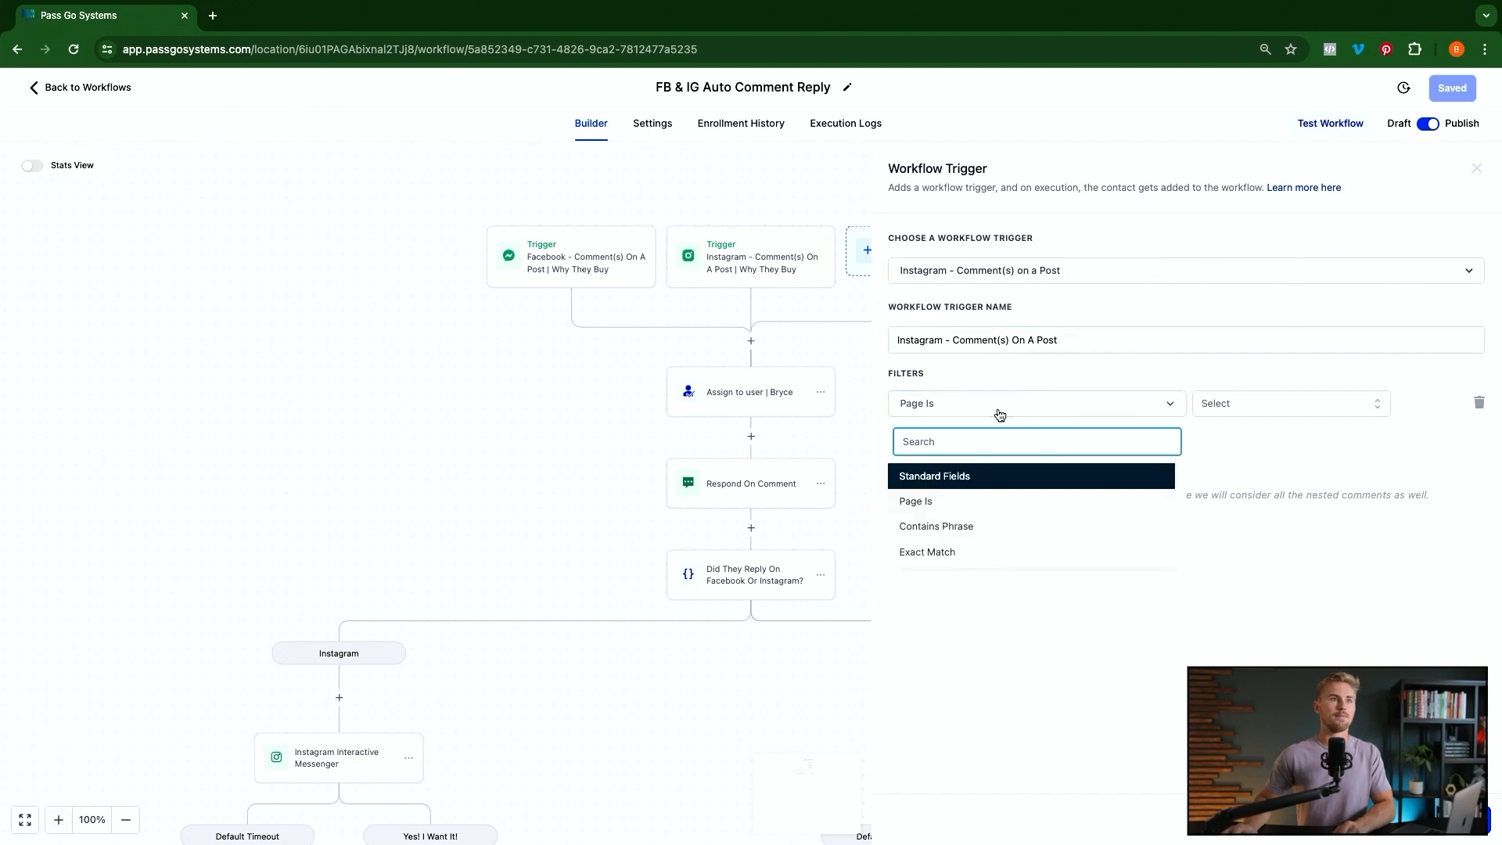
click(999, 414)
click(1282, 406)
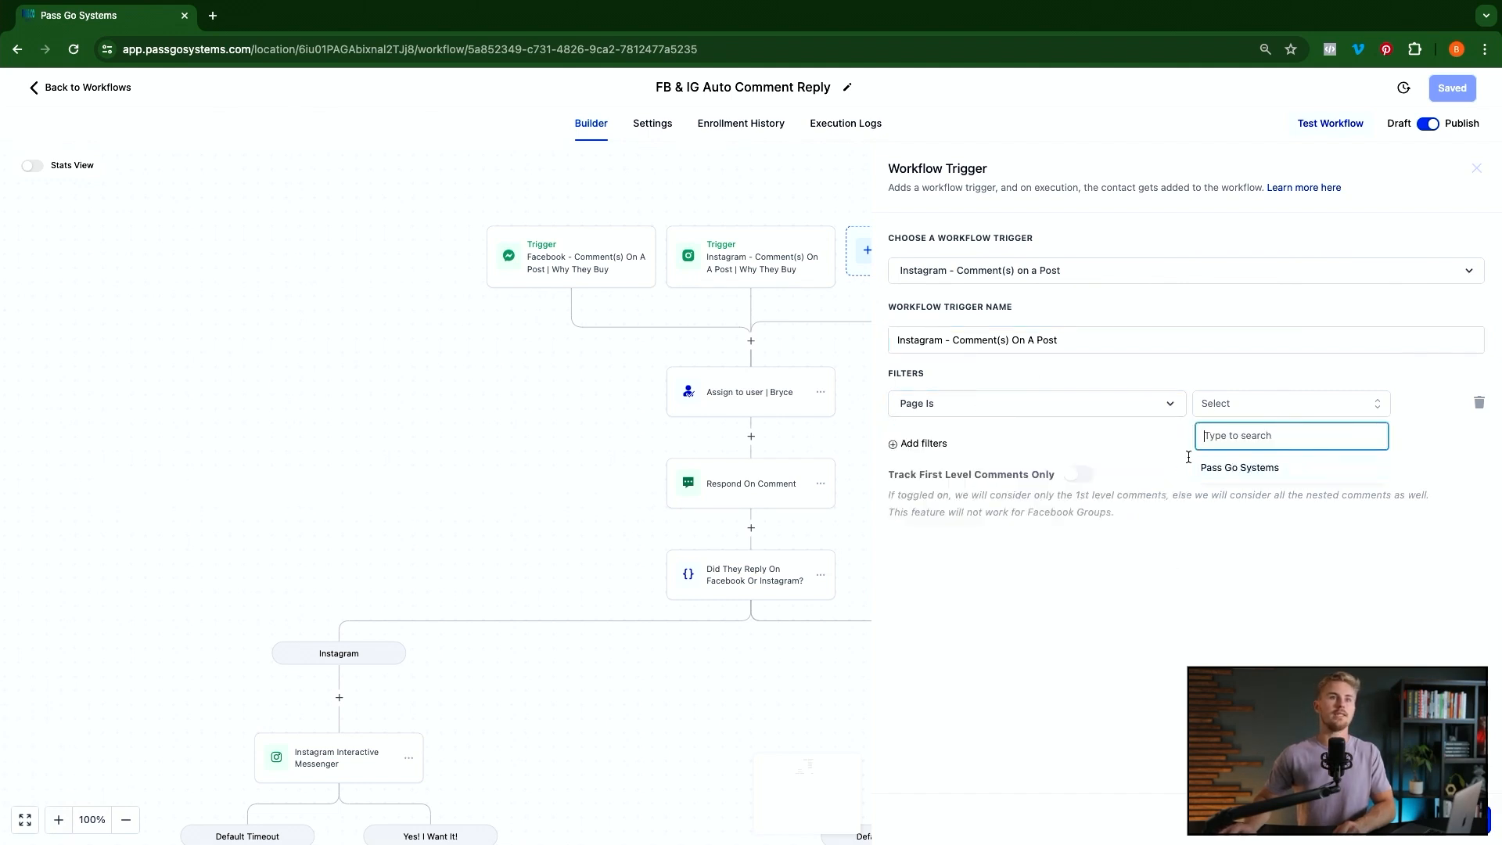
click(1222, 471)
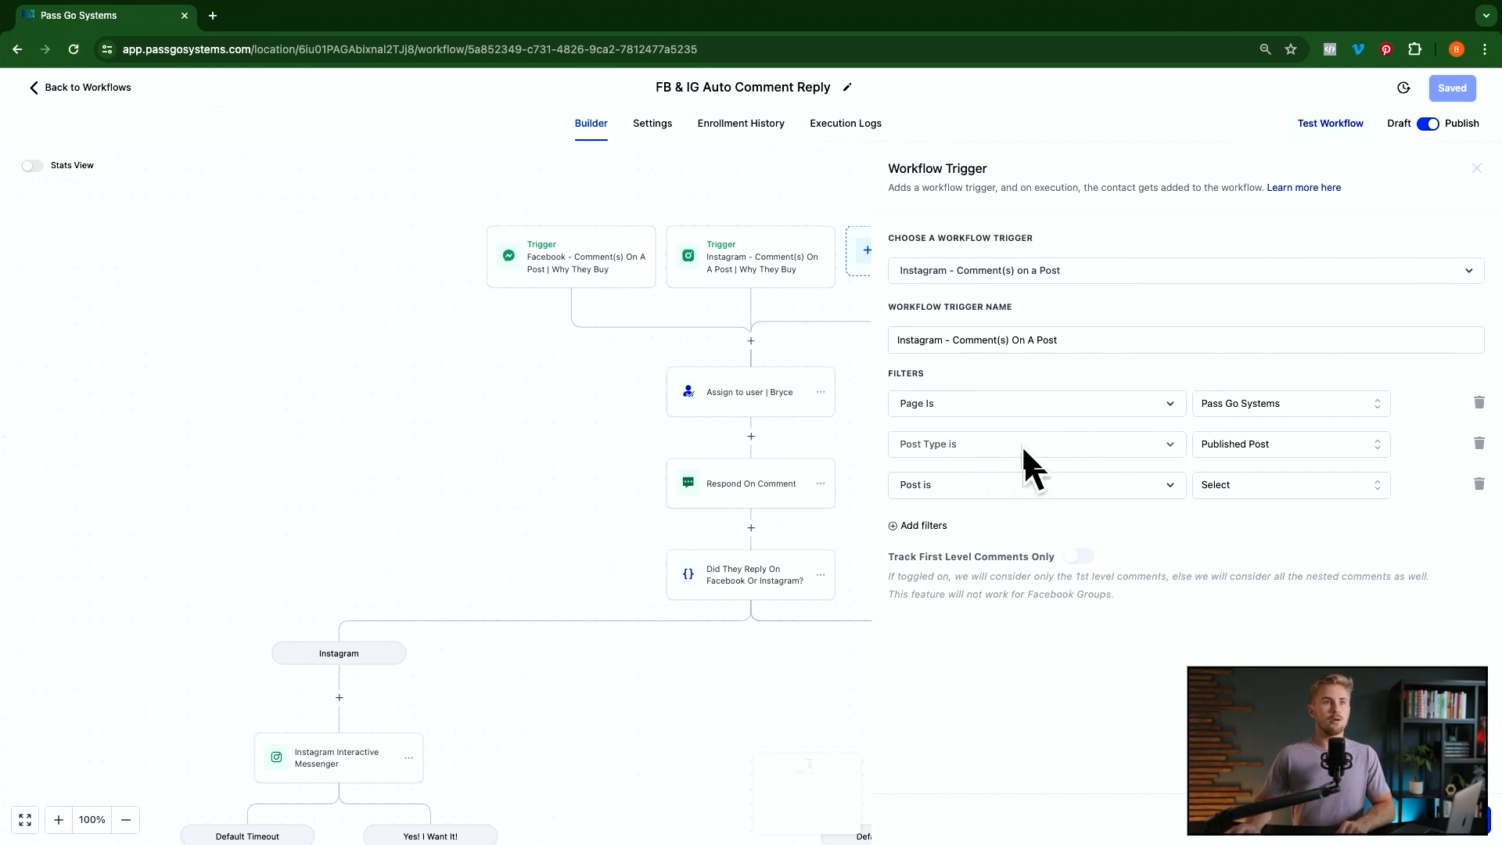
Keep Published Post as the post type and delete the 'Post is' filter row
click(1257, 446)
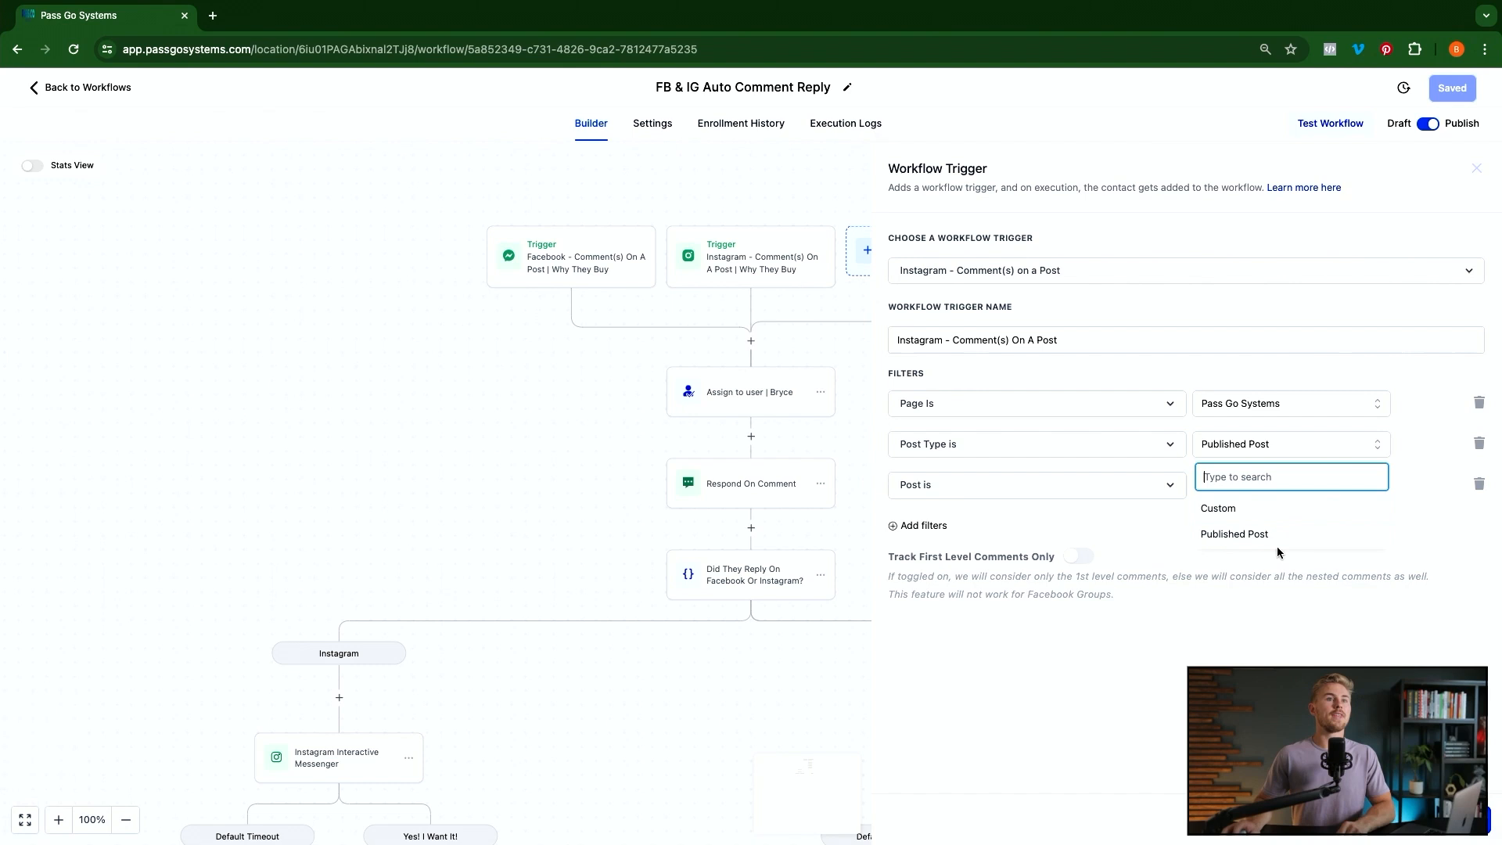
click(1245, 543)
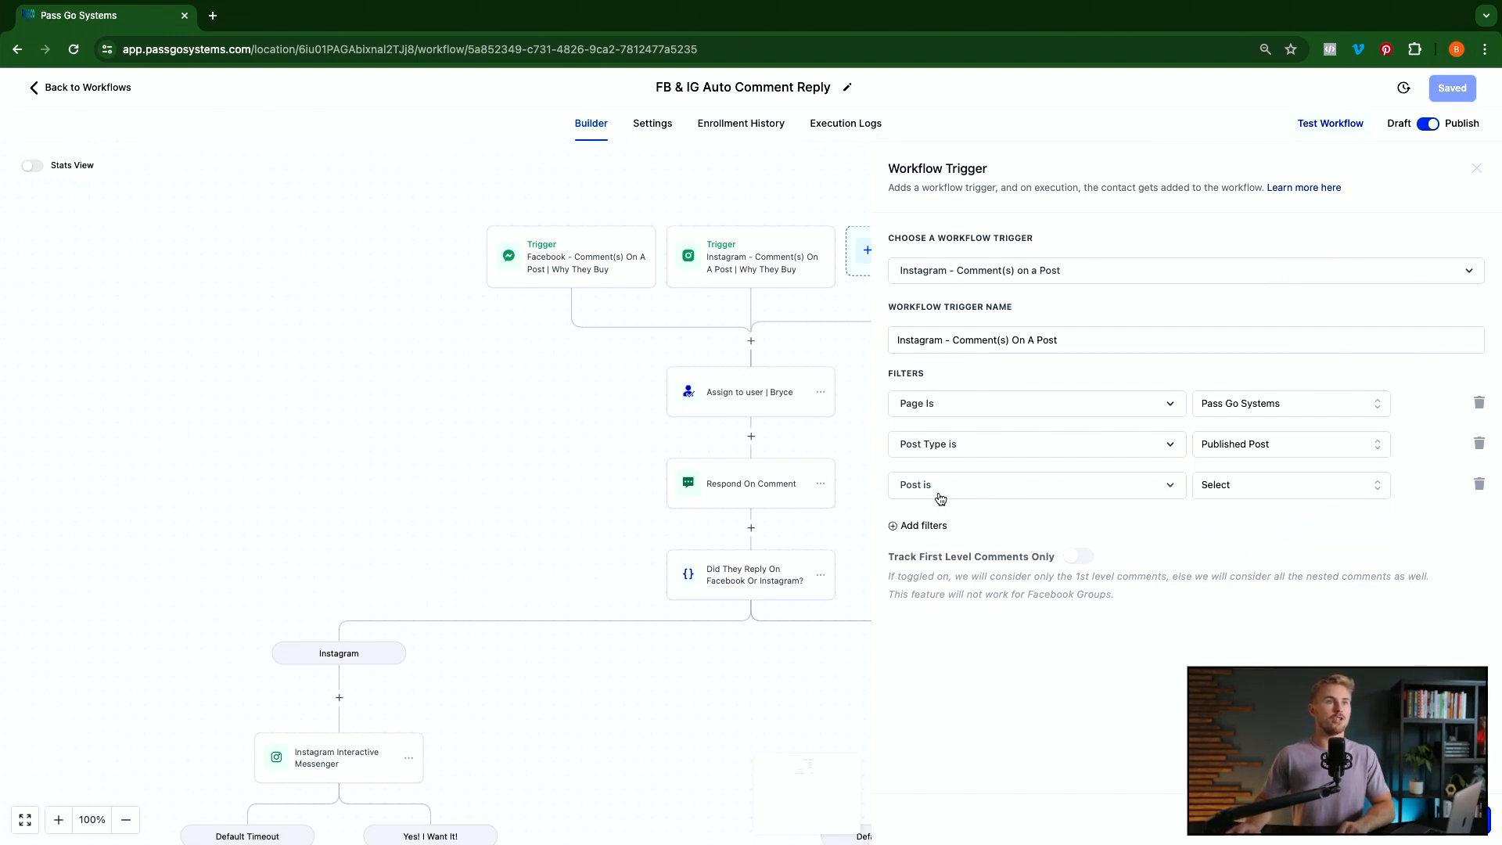
click(1265, 496)
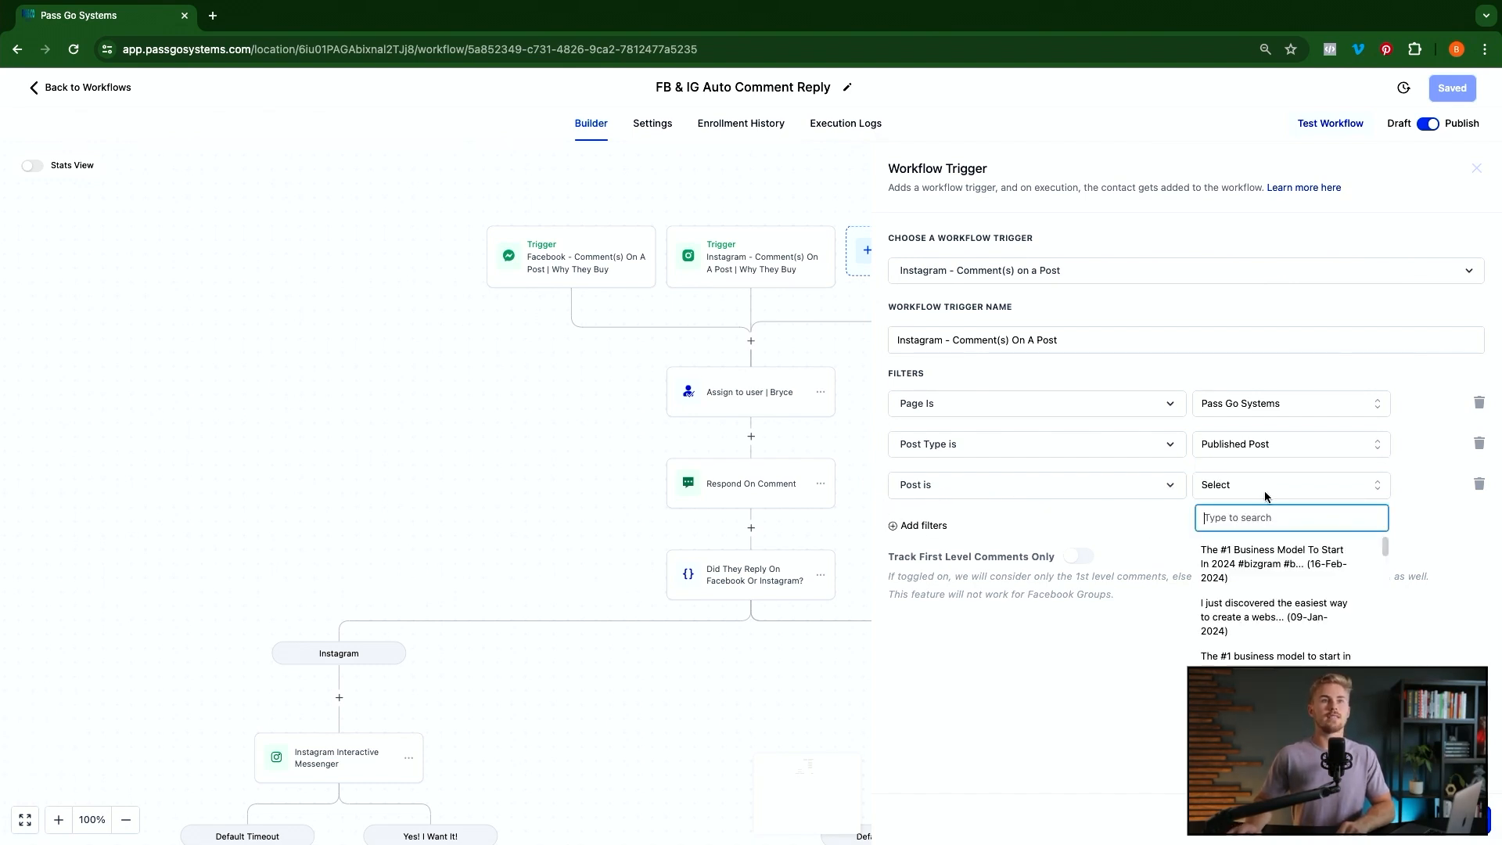
scroll(1275, 575, down, 10)
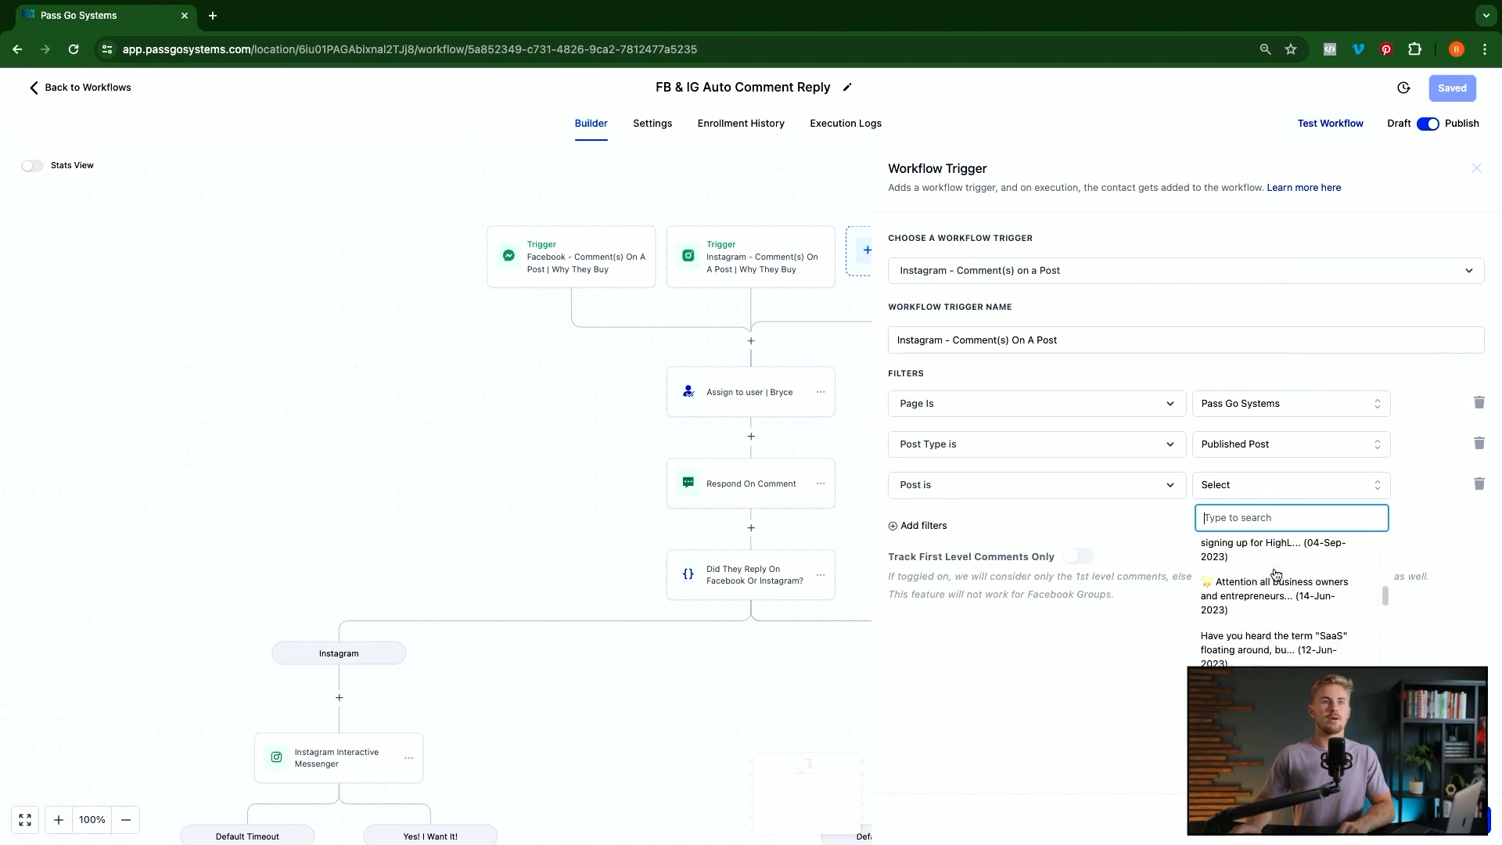
scroll(1276, 575, up, 10)
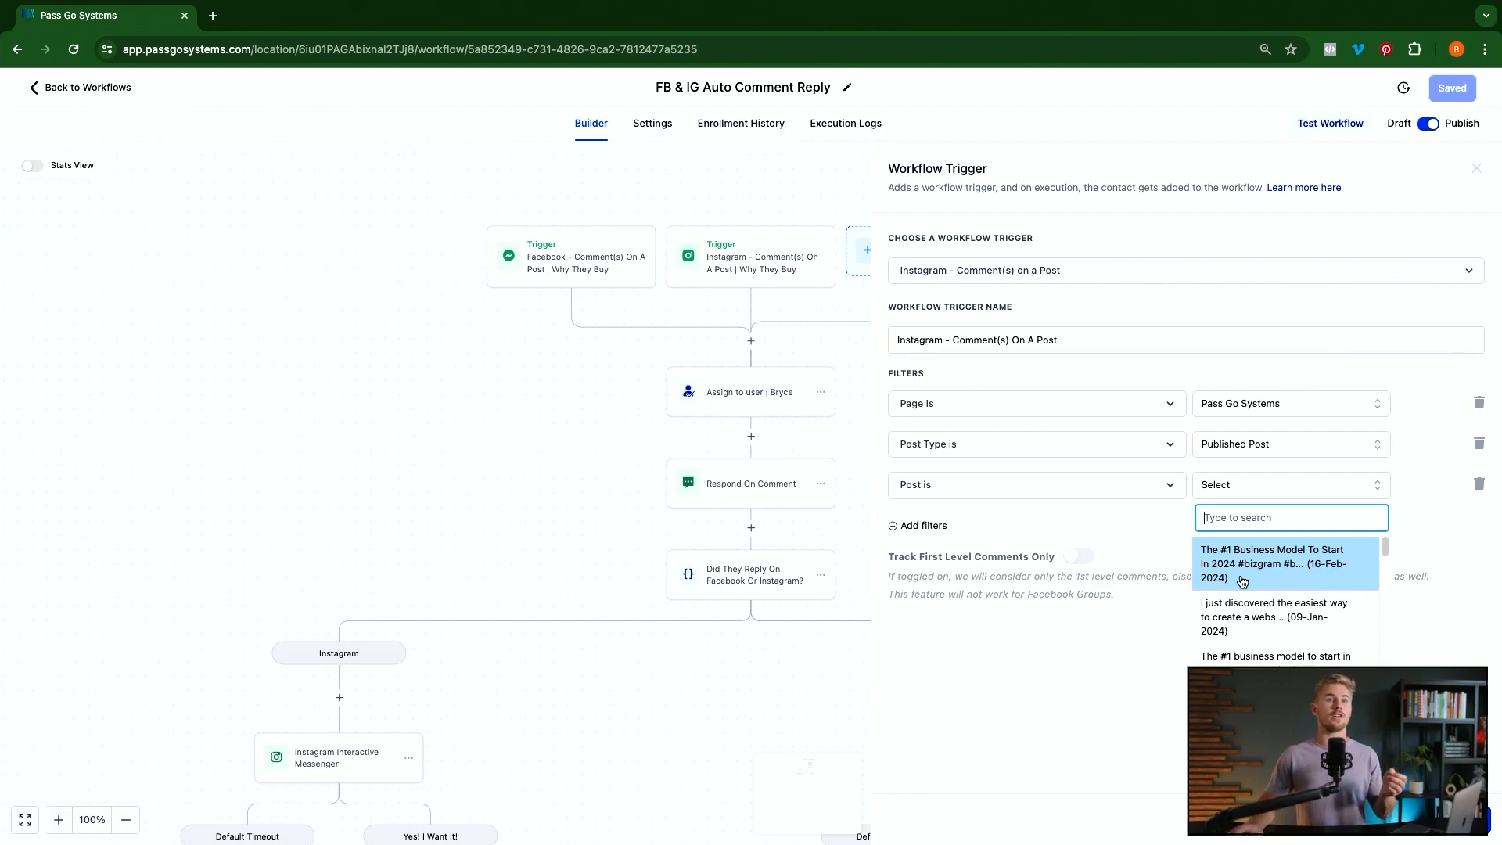
click(1477, 487)
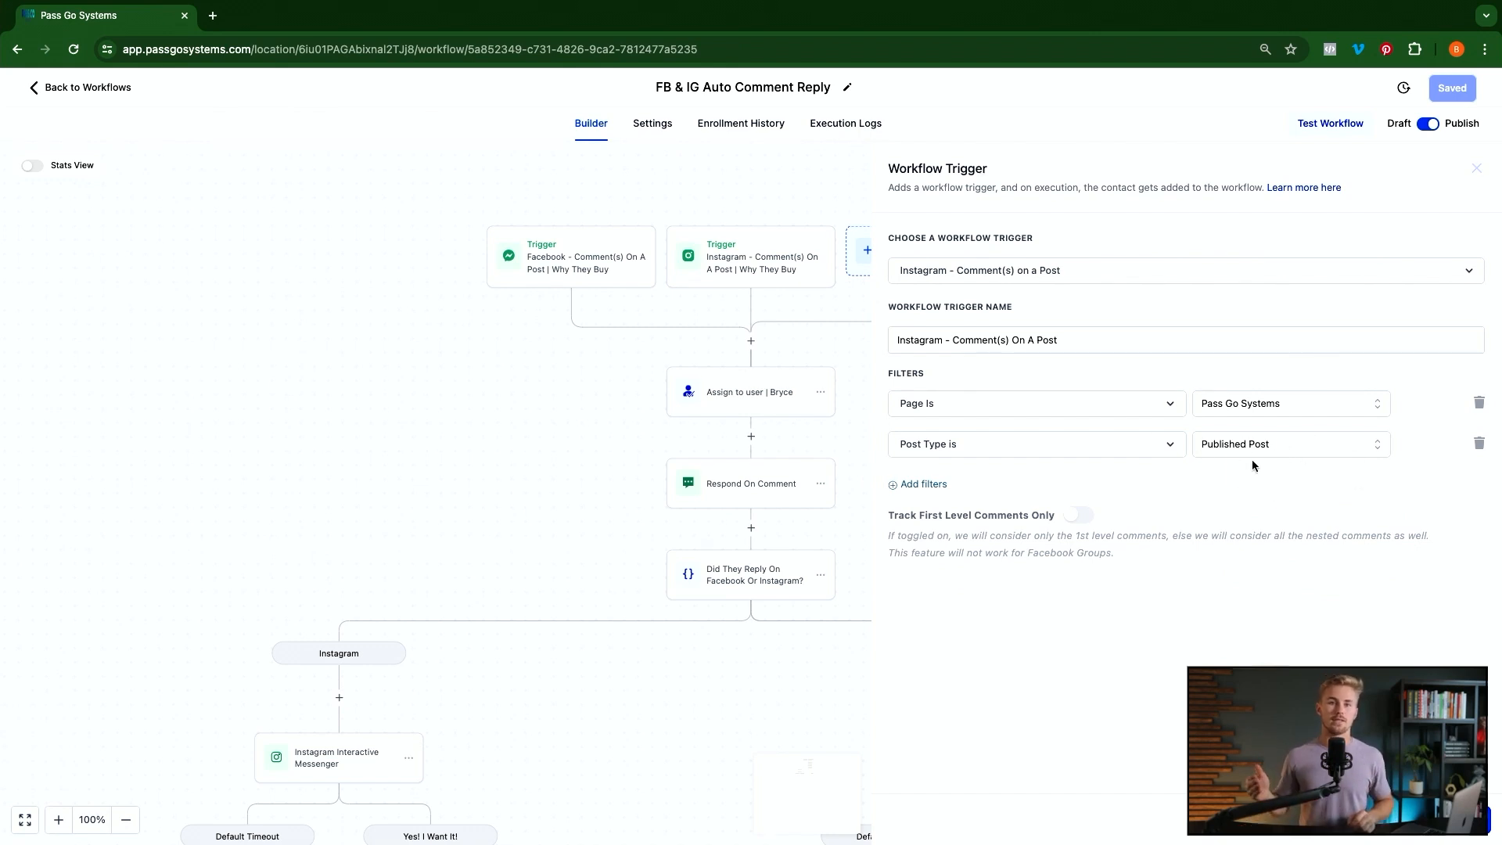
Add a 'Post is' filter for the February 2024 business model post
click(945, 485)
click(951, 493)
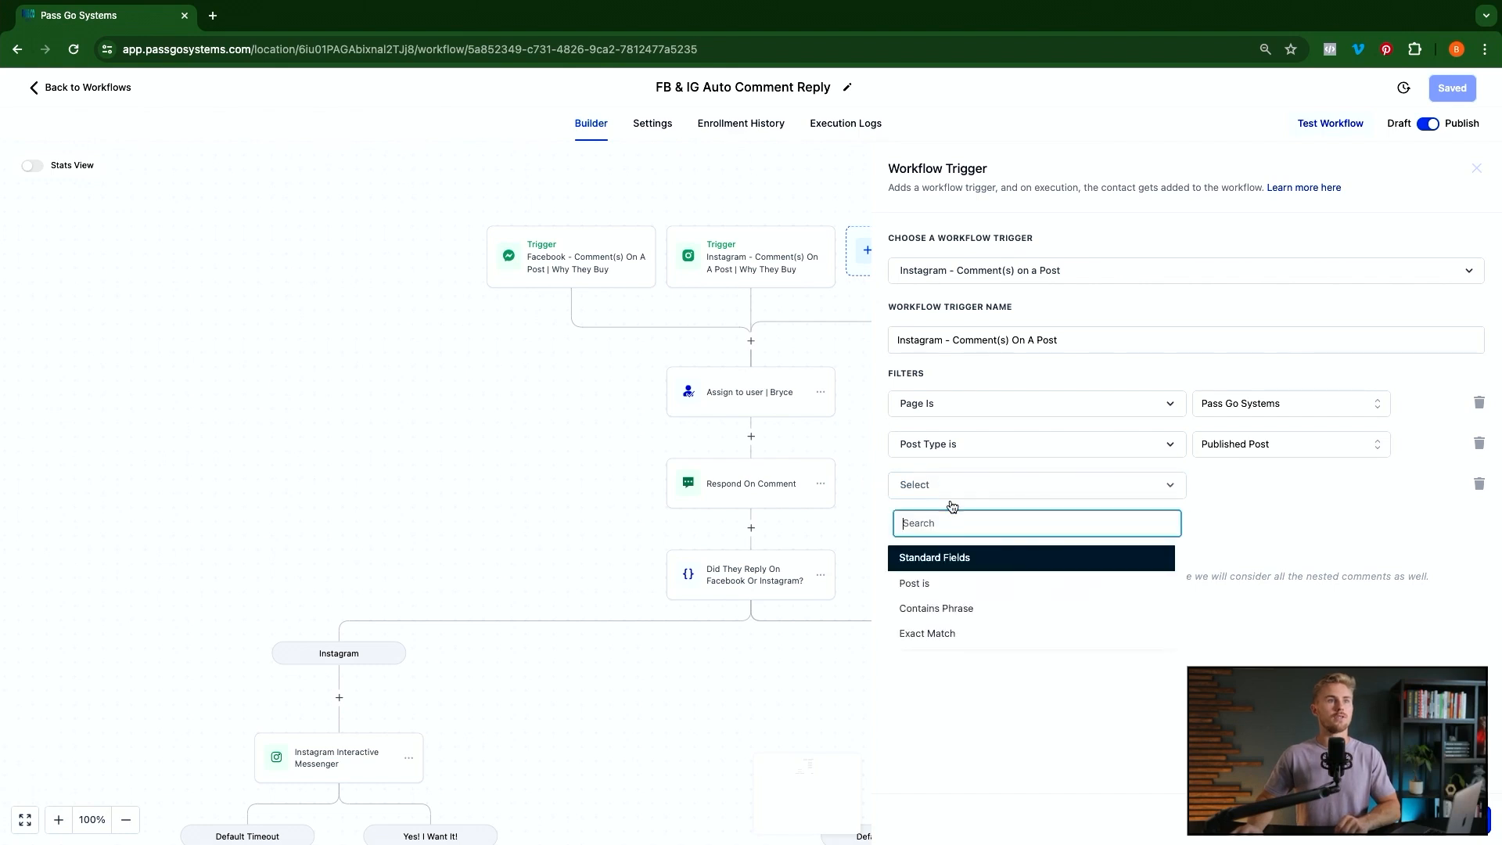
click(928, 585)
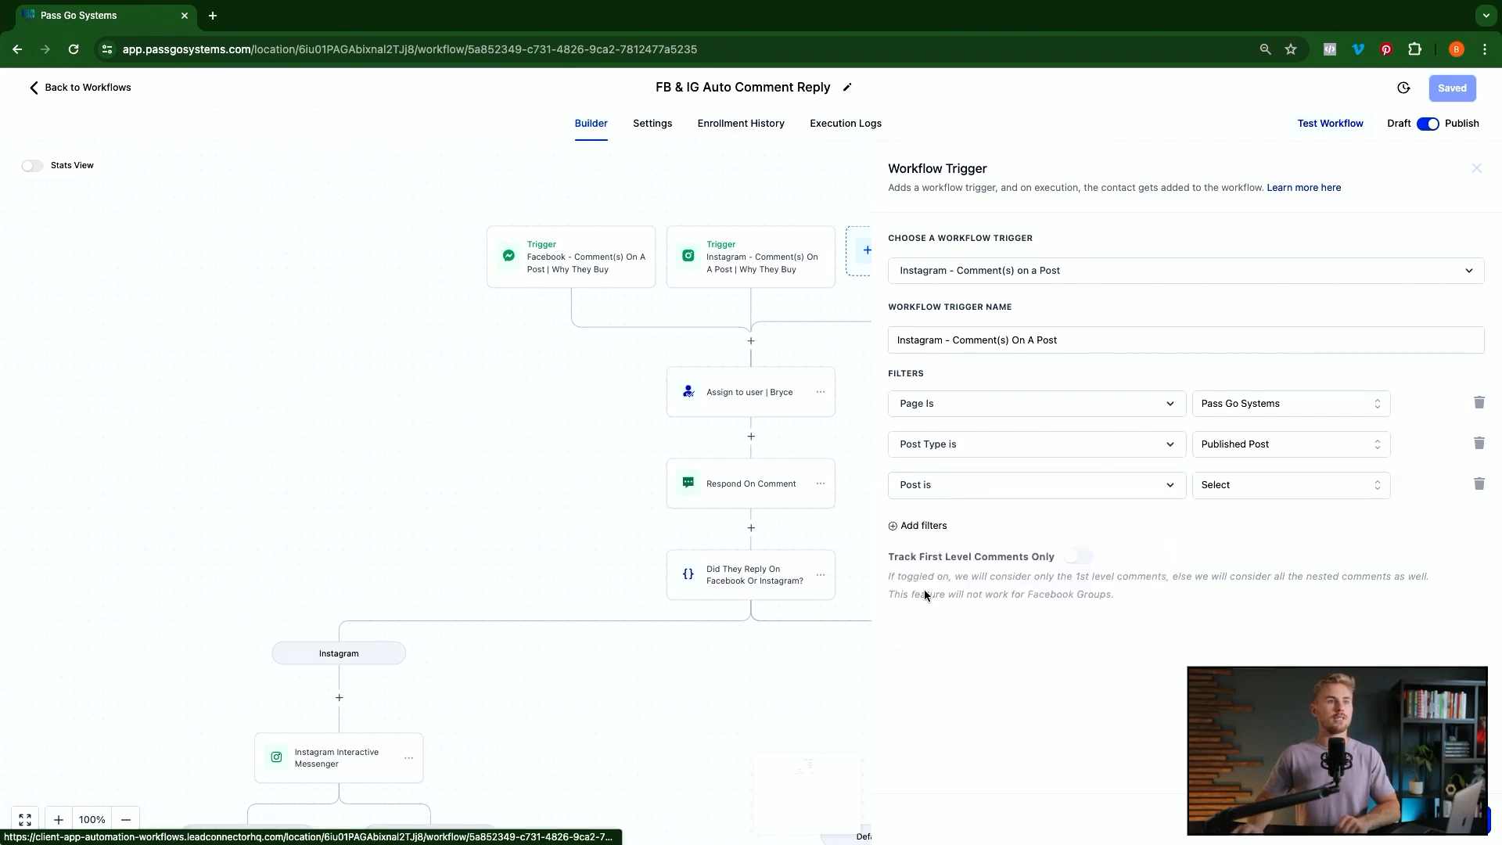
click(1291, 485)
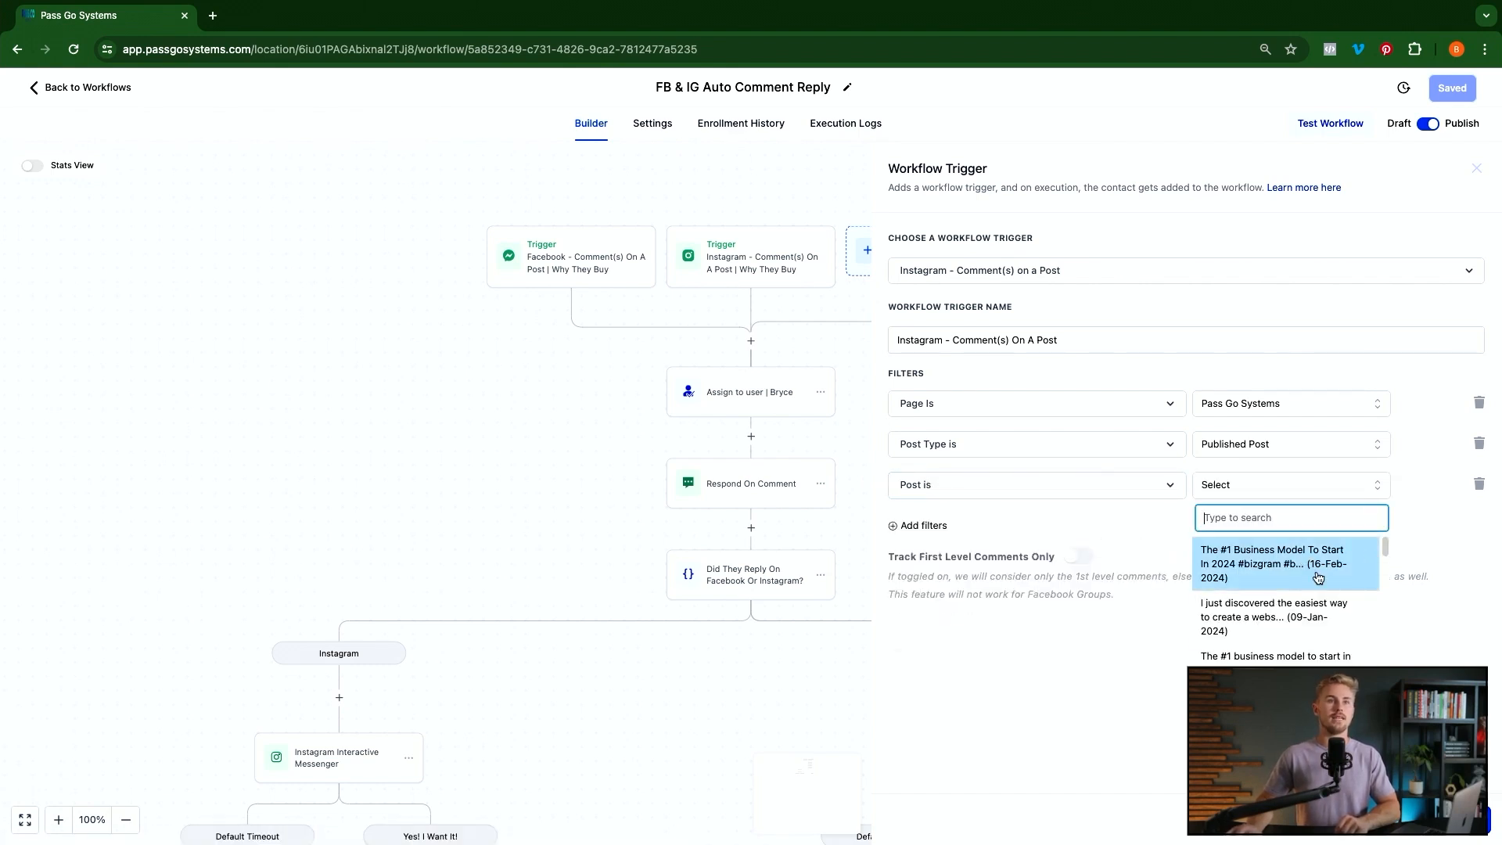
click(1268, 562)
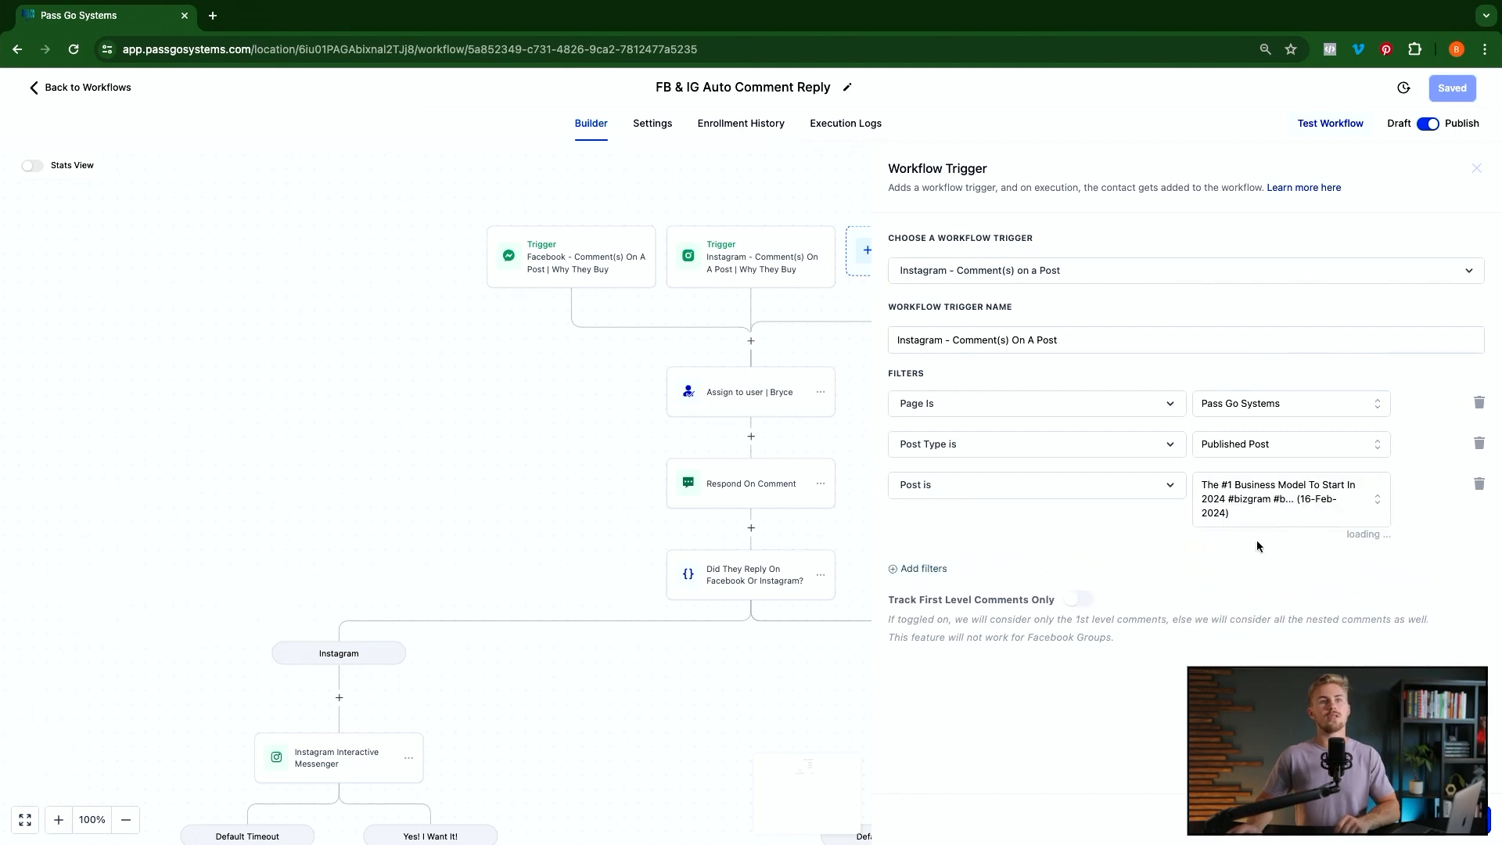
Add a Contains Phrase filter tagged 'why they buy'
click(930, 570)
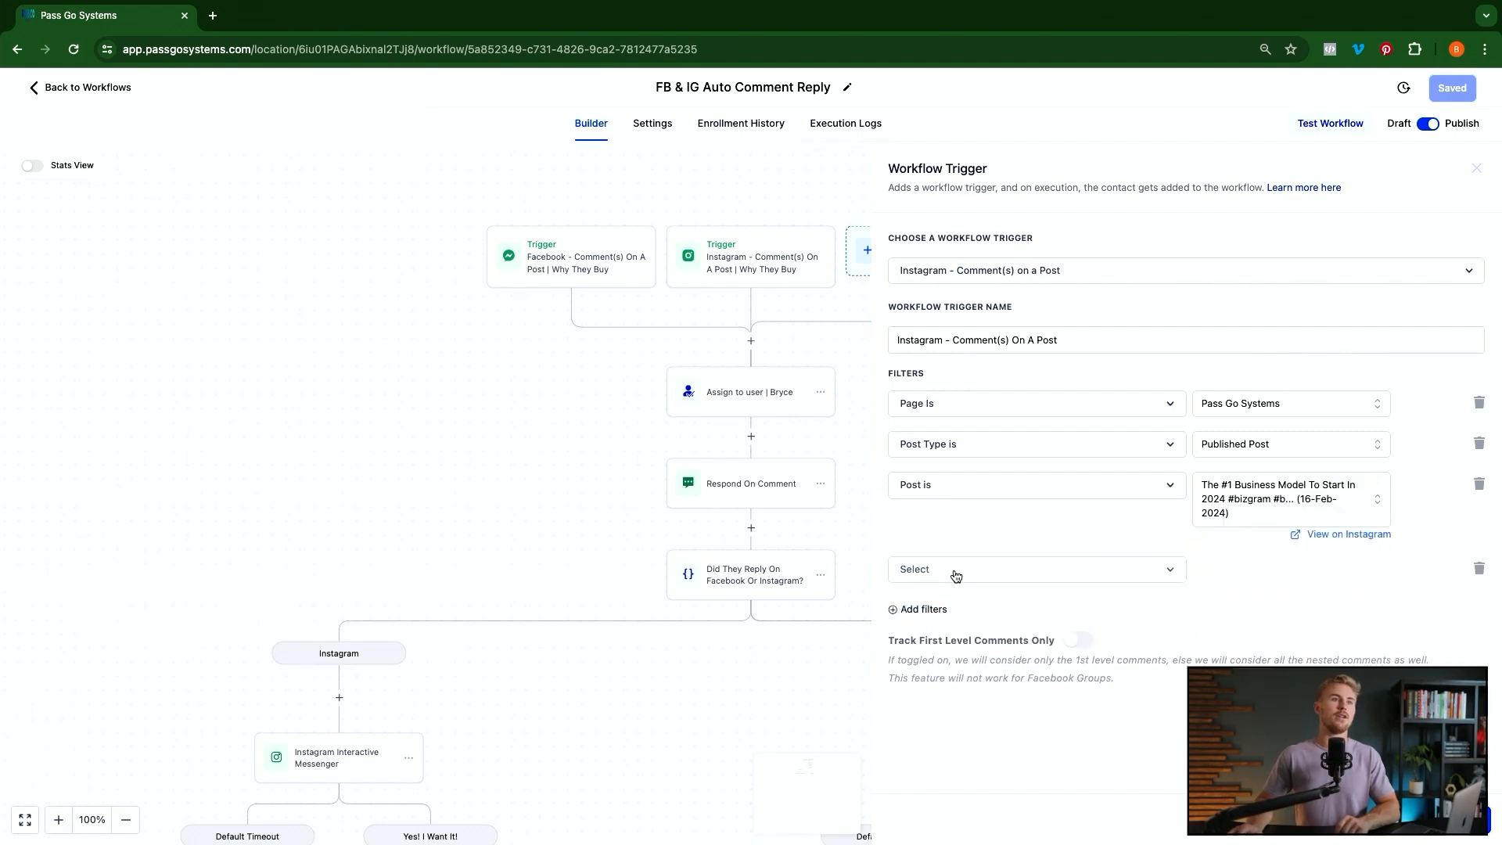
click(945, 572)
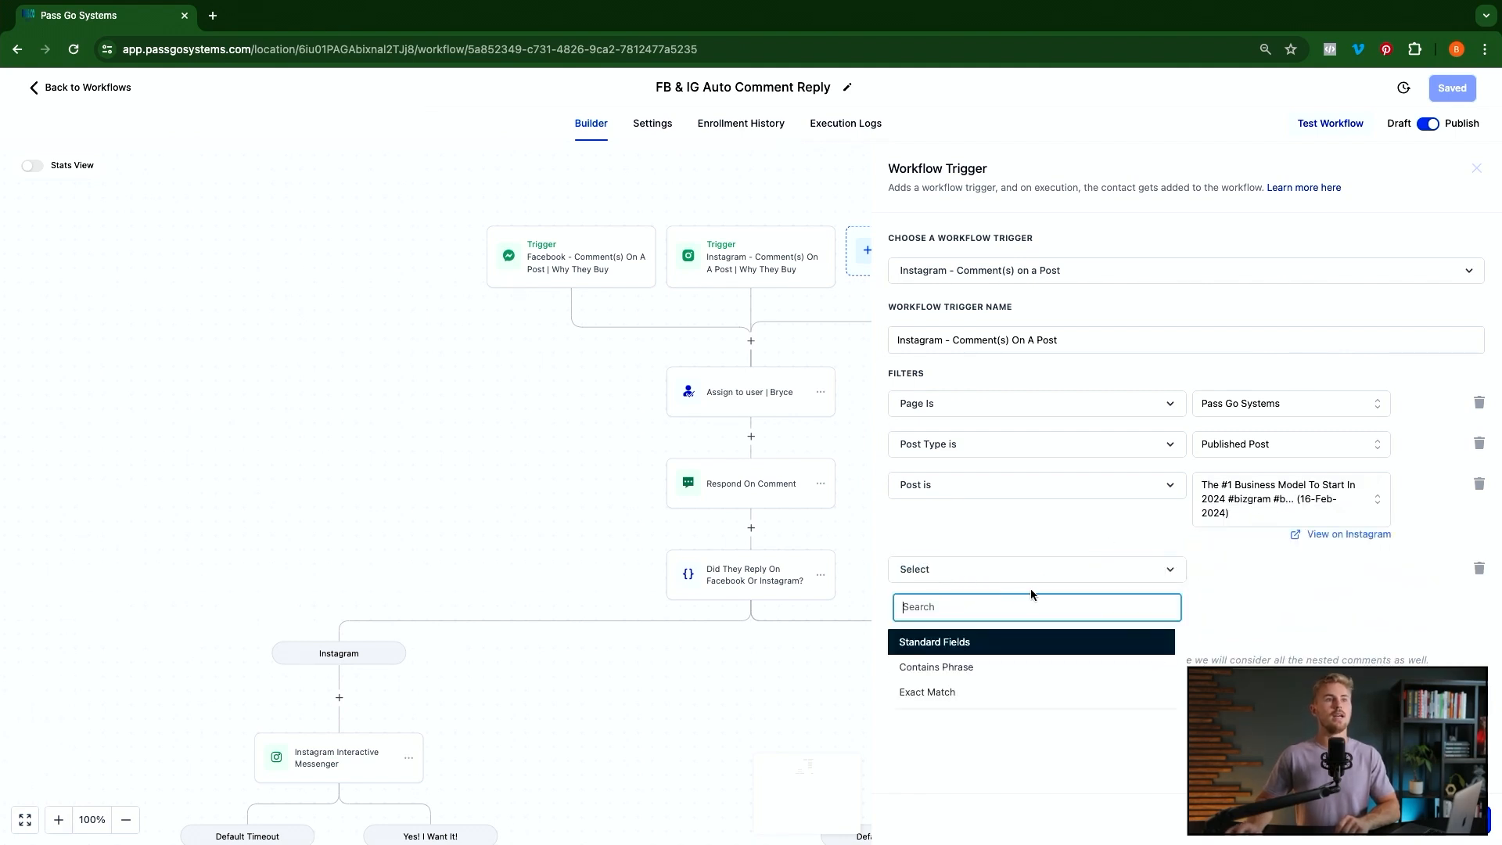
click(931, 669)
click(1256, 570)
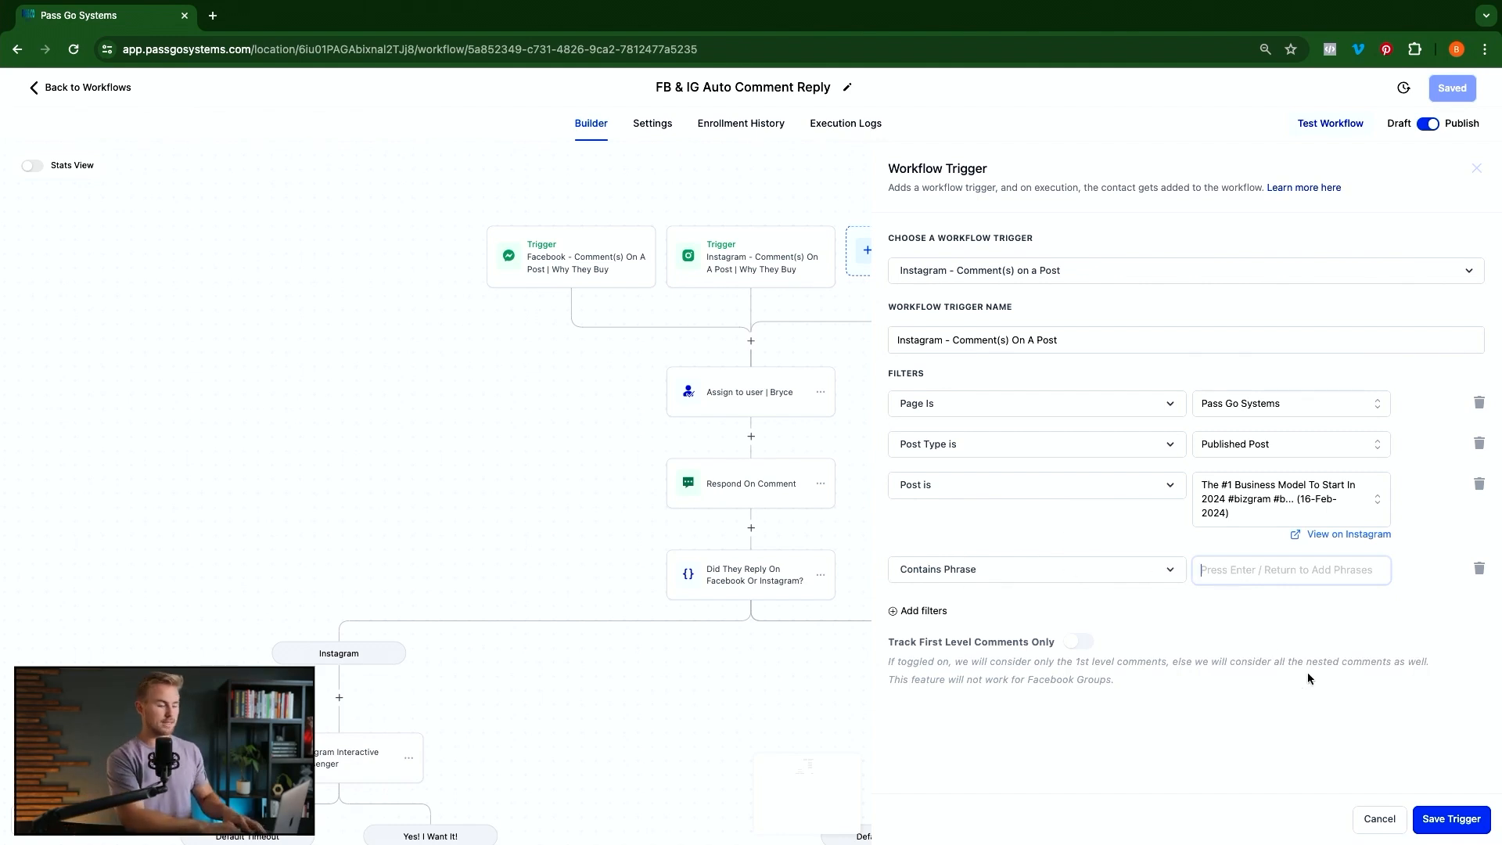
text(why they b)
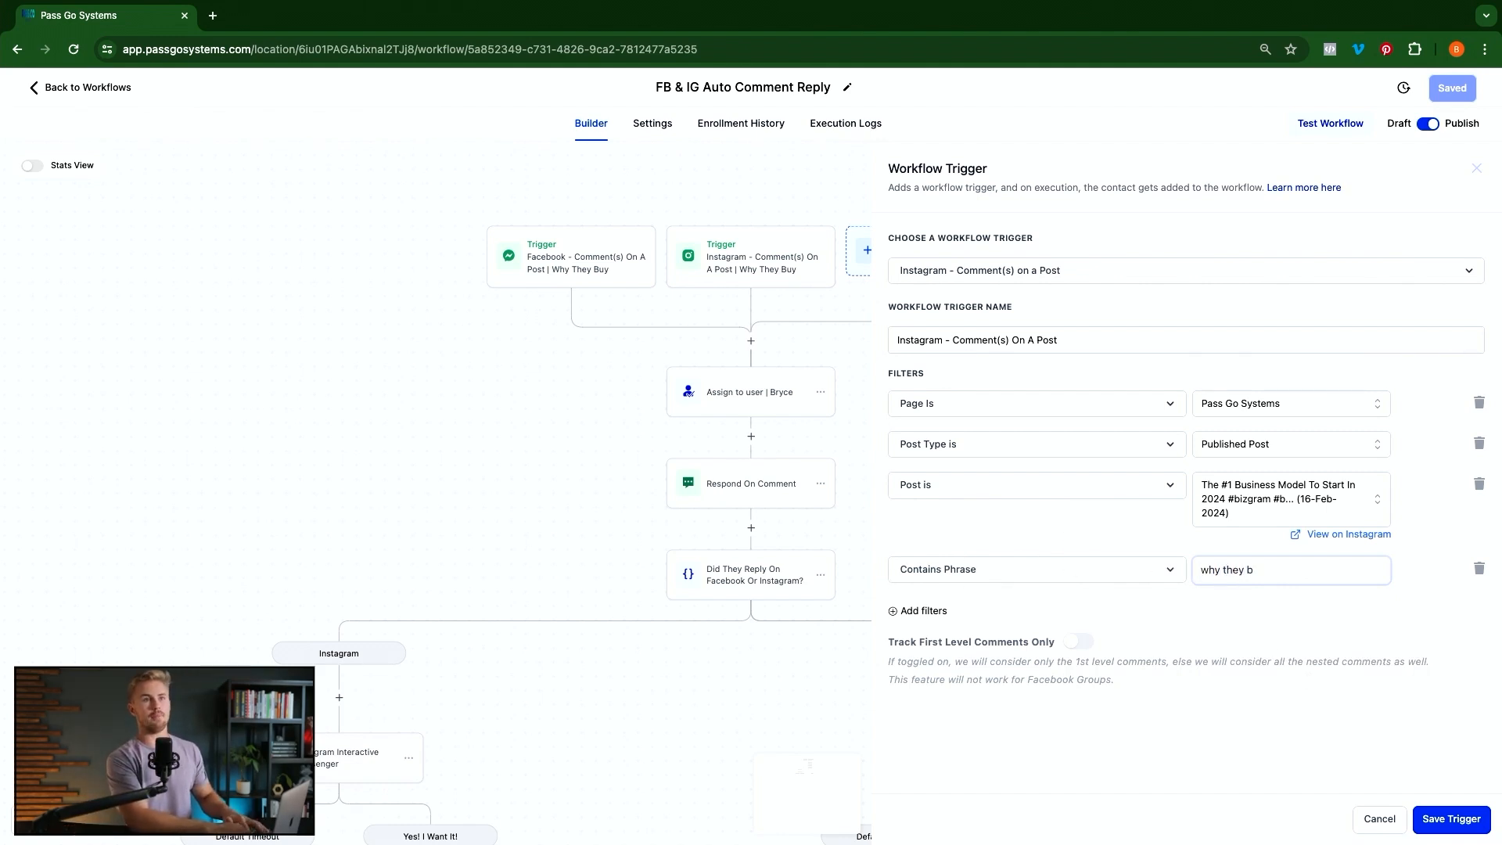
text(uy)
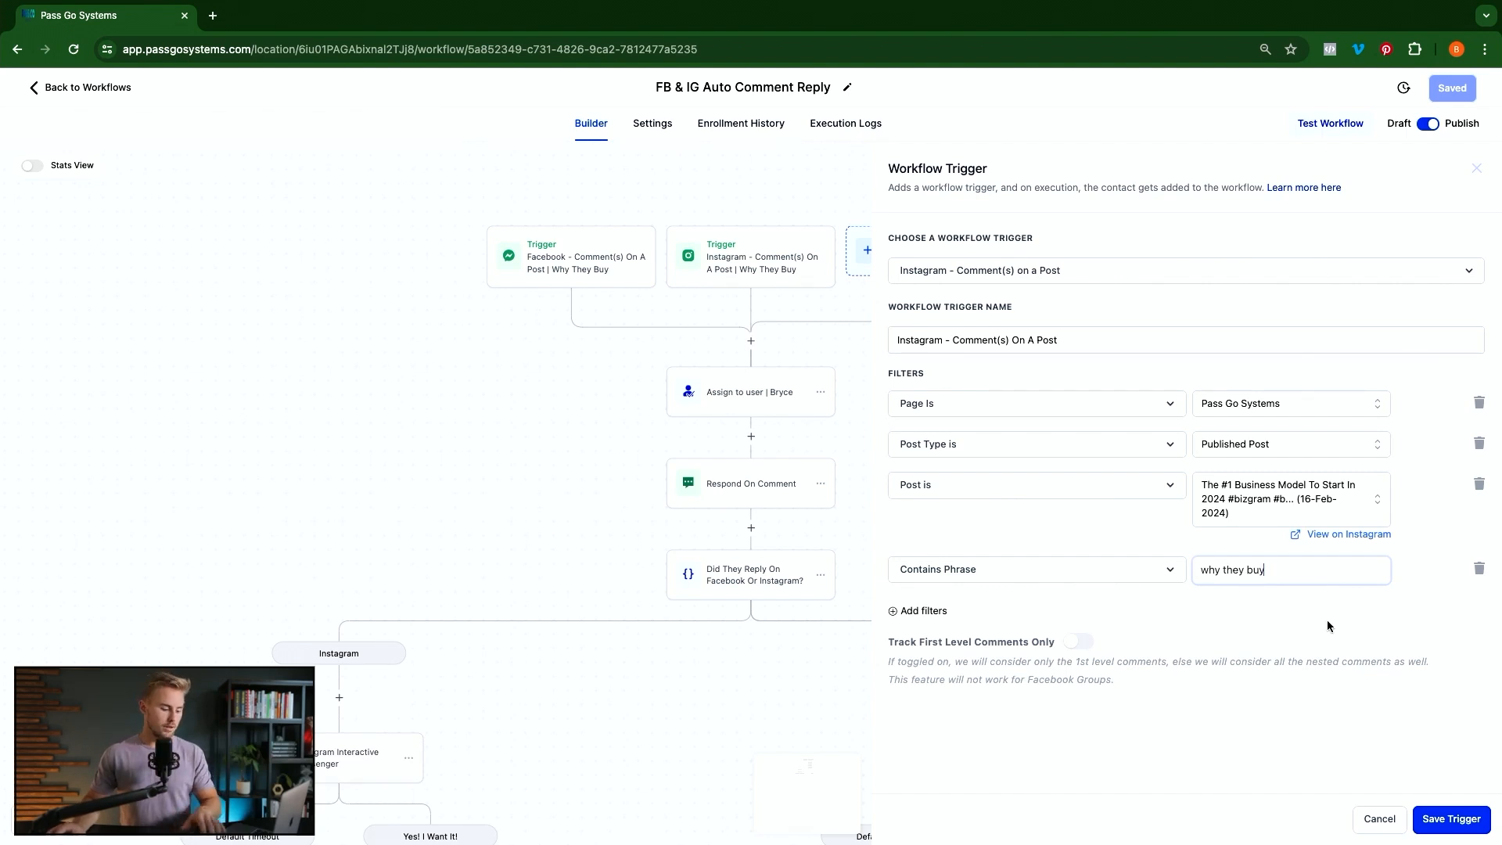
key(Return)
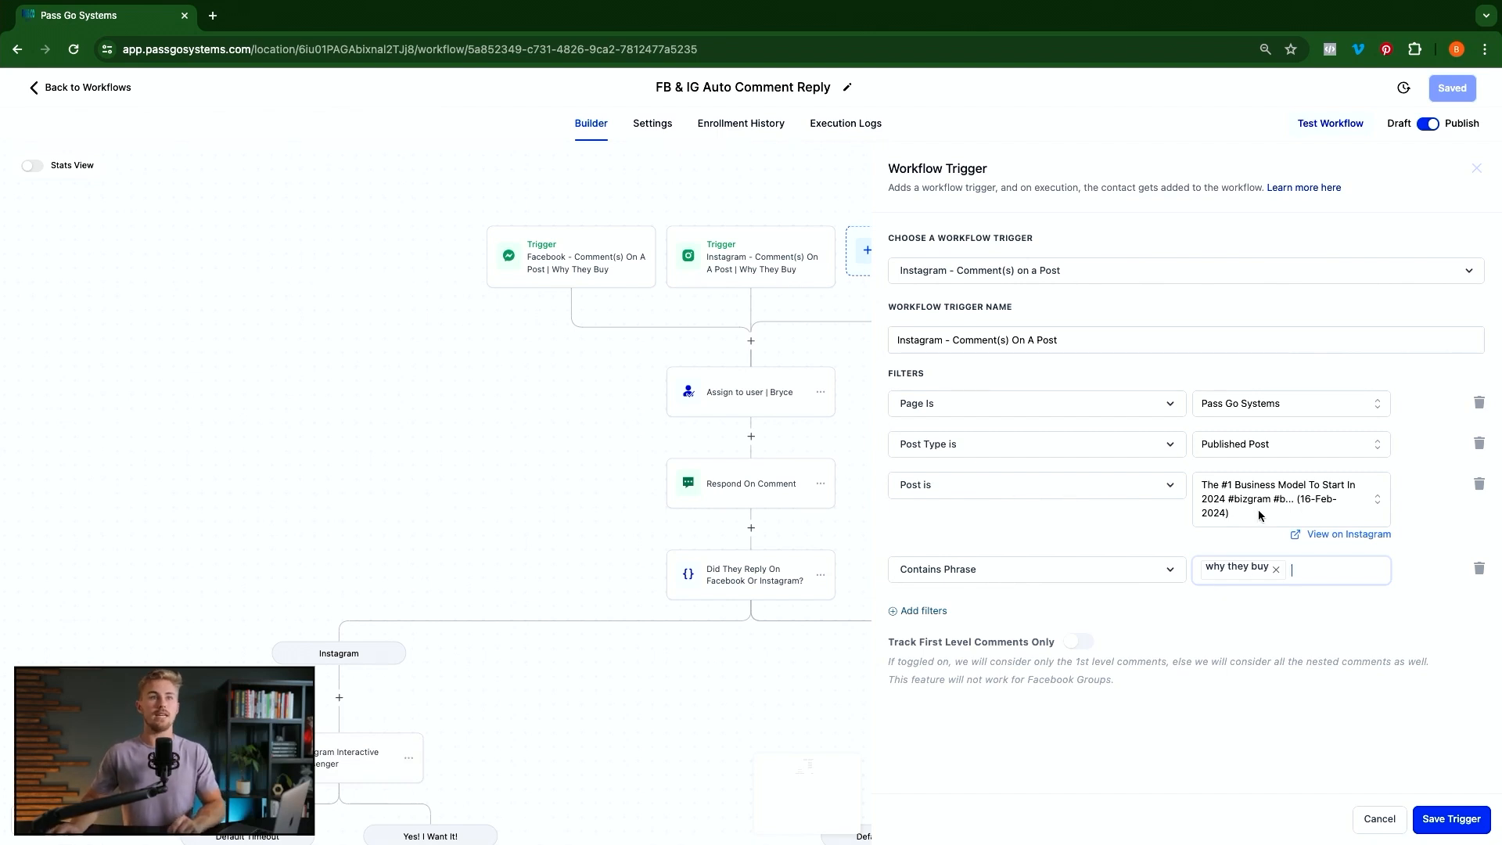
Delete the specific-post filter, keeping the 'why they buy' phrase filter
click(1478, 485)
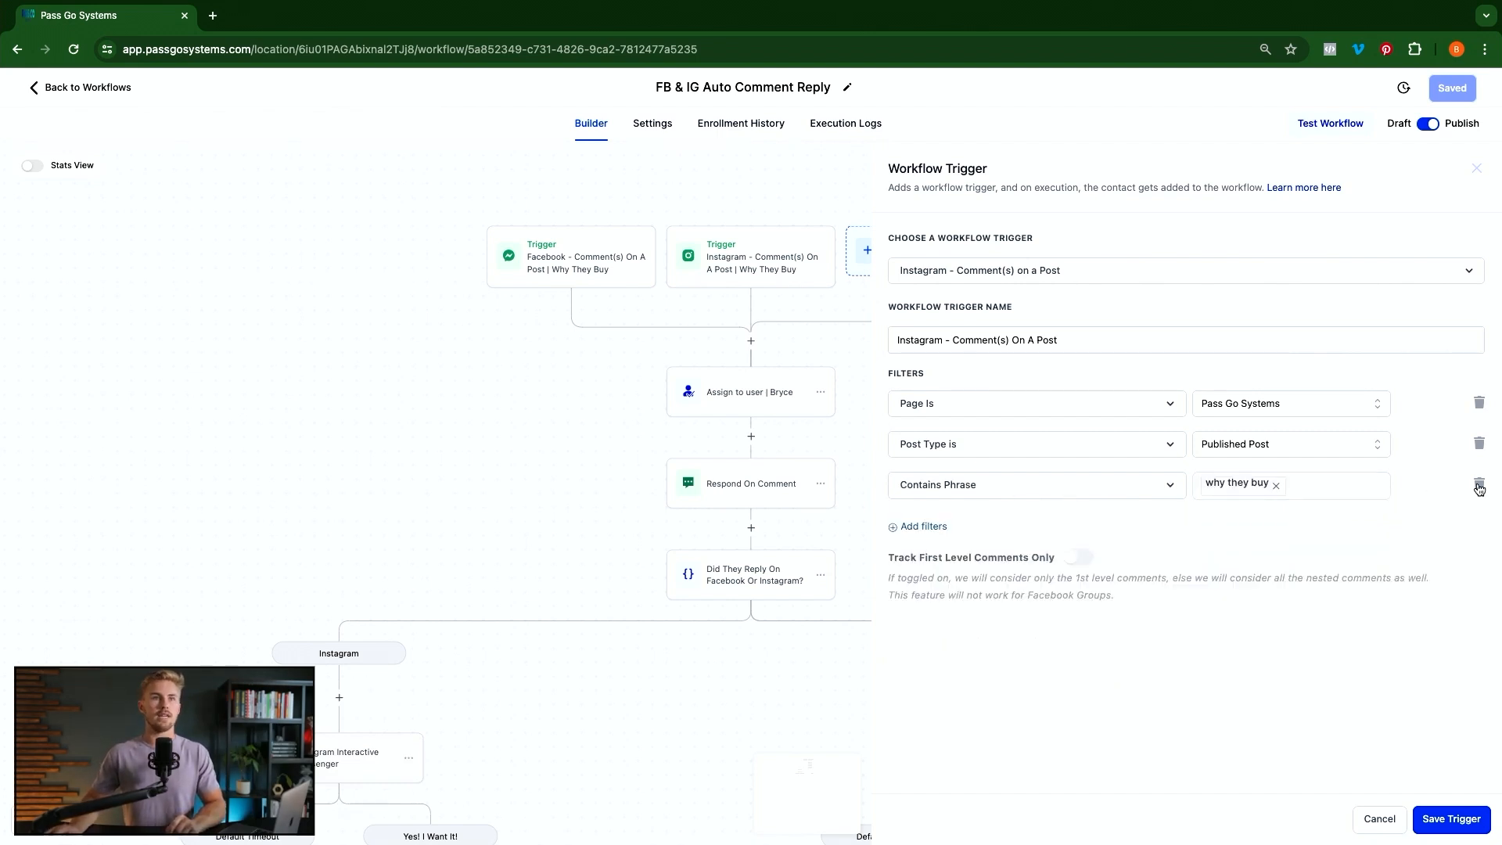
click(1233, 490)
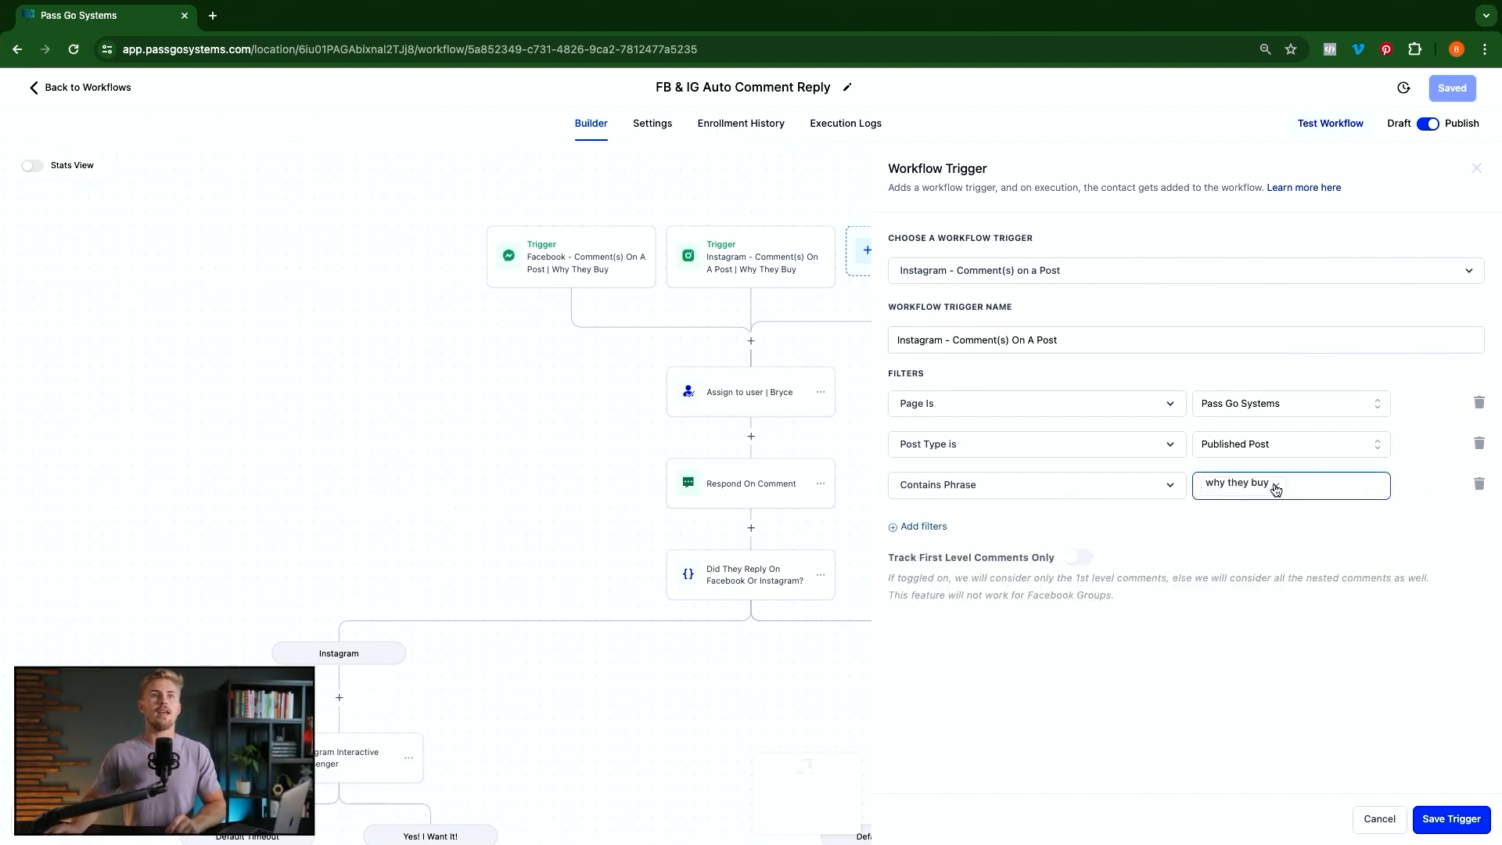
click(1223, 513)
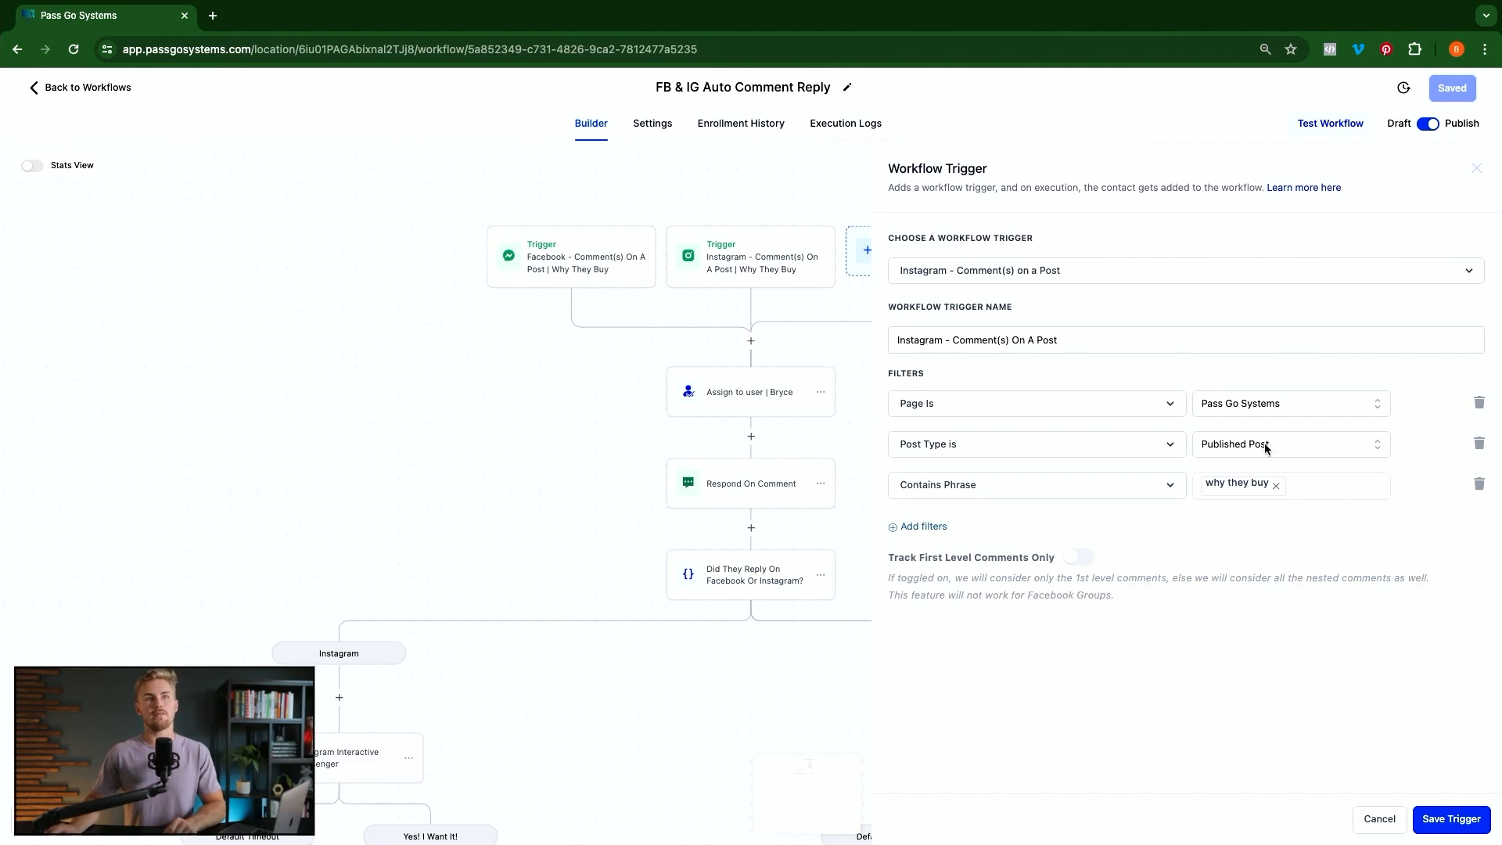
click(1266, 446)
Set the post type to Custom and copy the website template reel's Instagram URL
click(1237, 510)
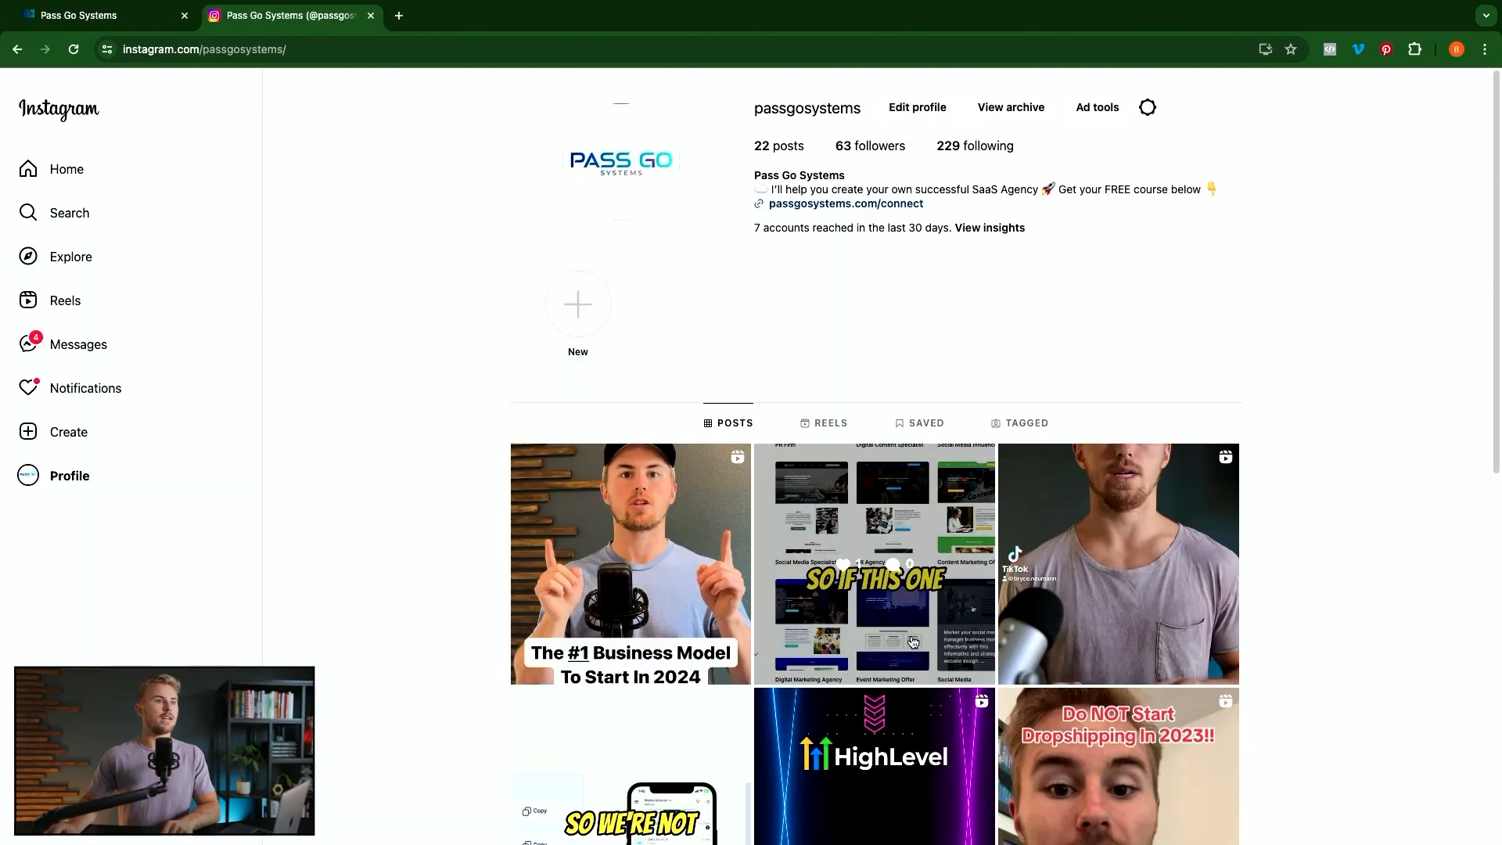
click(913, 642)
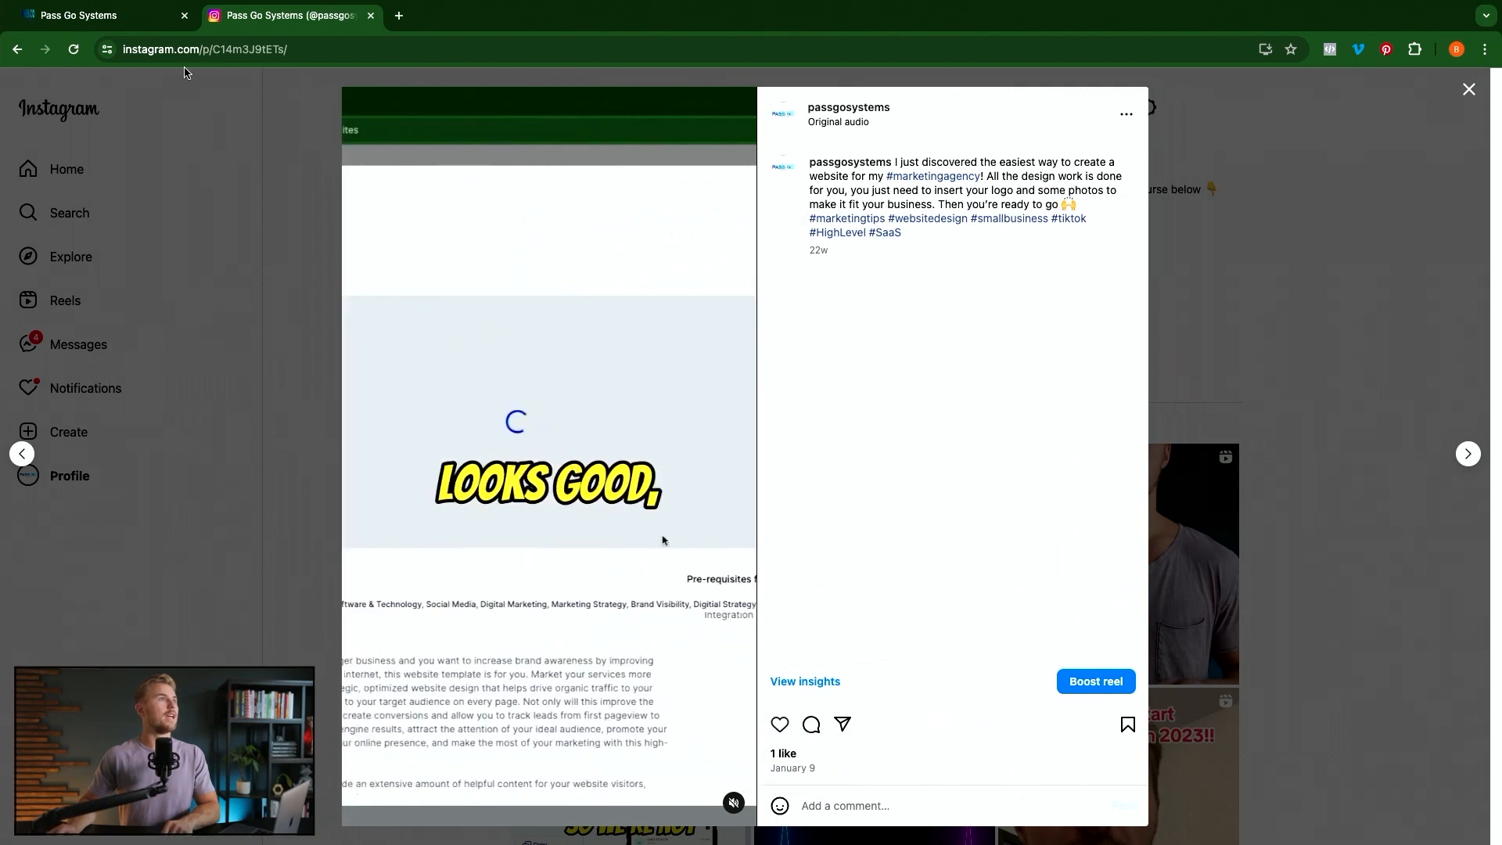
click(345, 50)
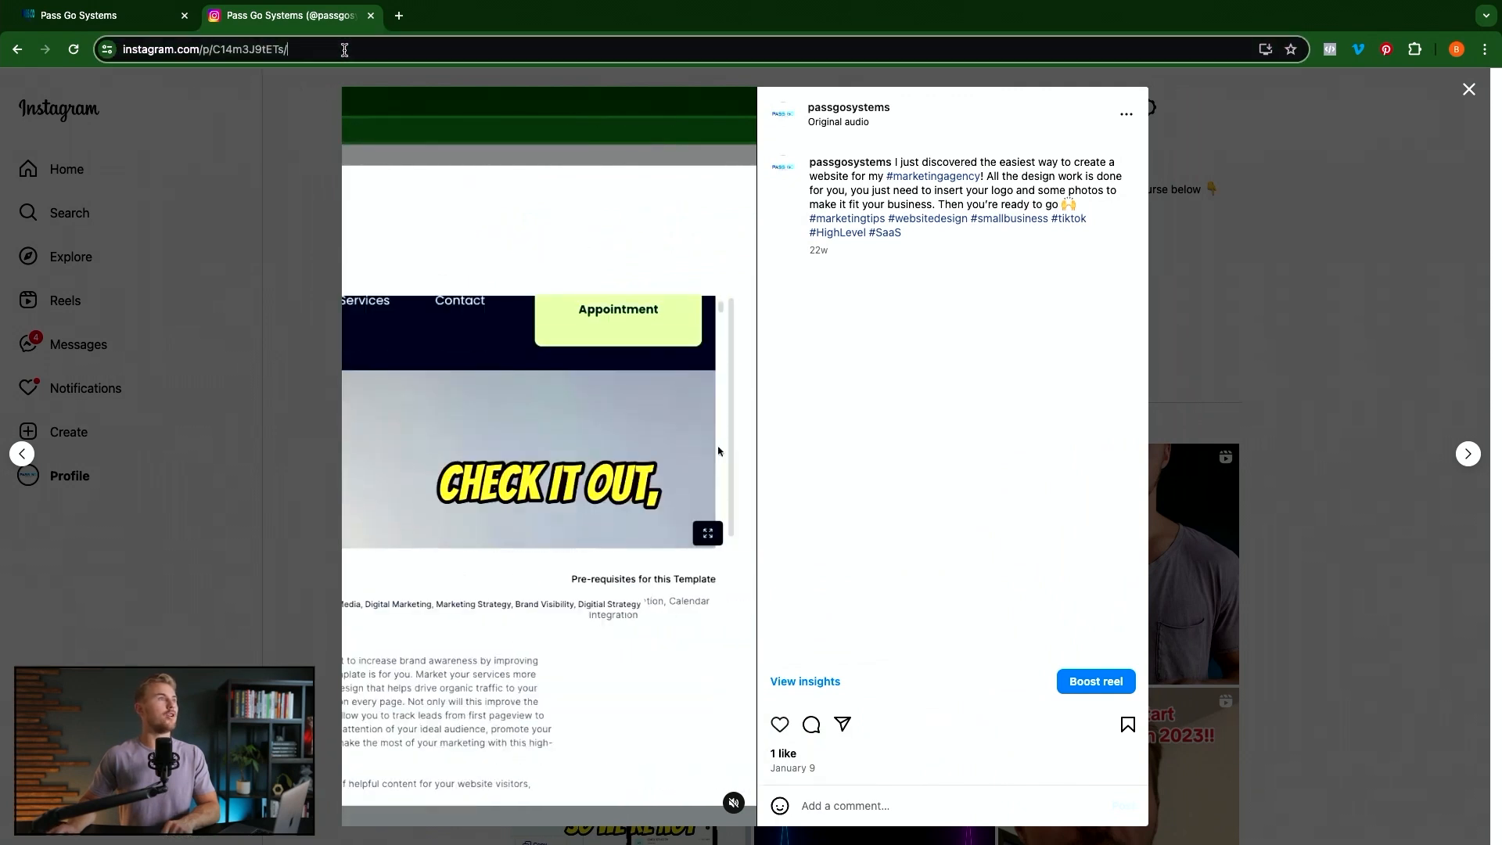
triple_click(344, 51)
key(ctrl+c)
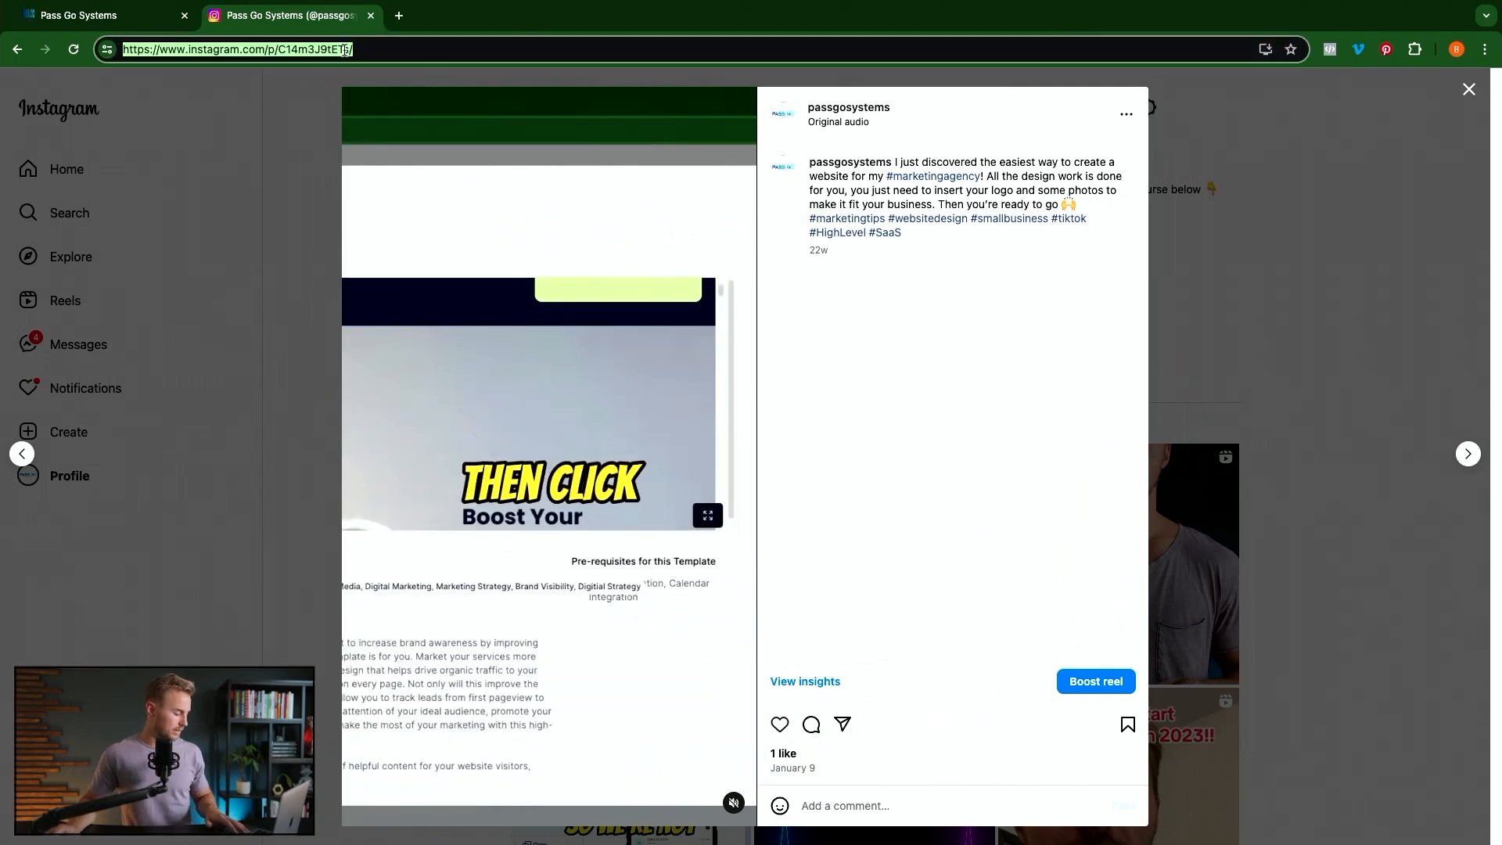
click(97, 27)
Paste the reel link into 'Post is', check it on Instagram, then delete that filter
click(1253, 520)
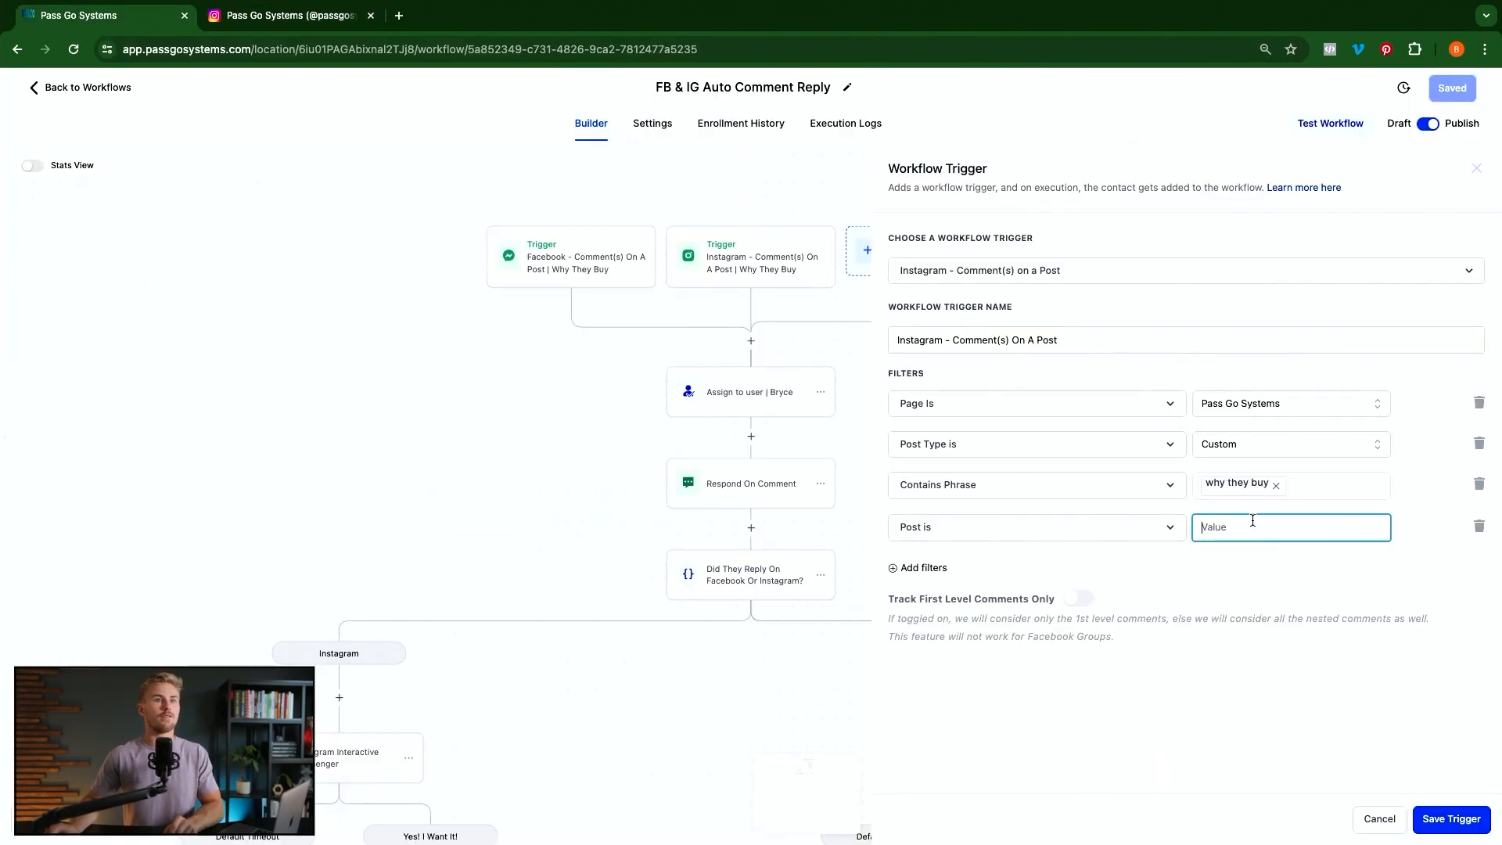
key(ctrl+v)
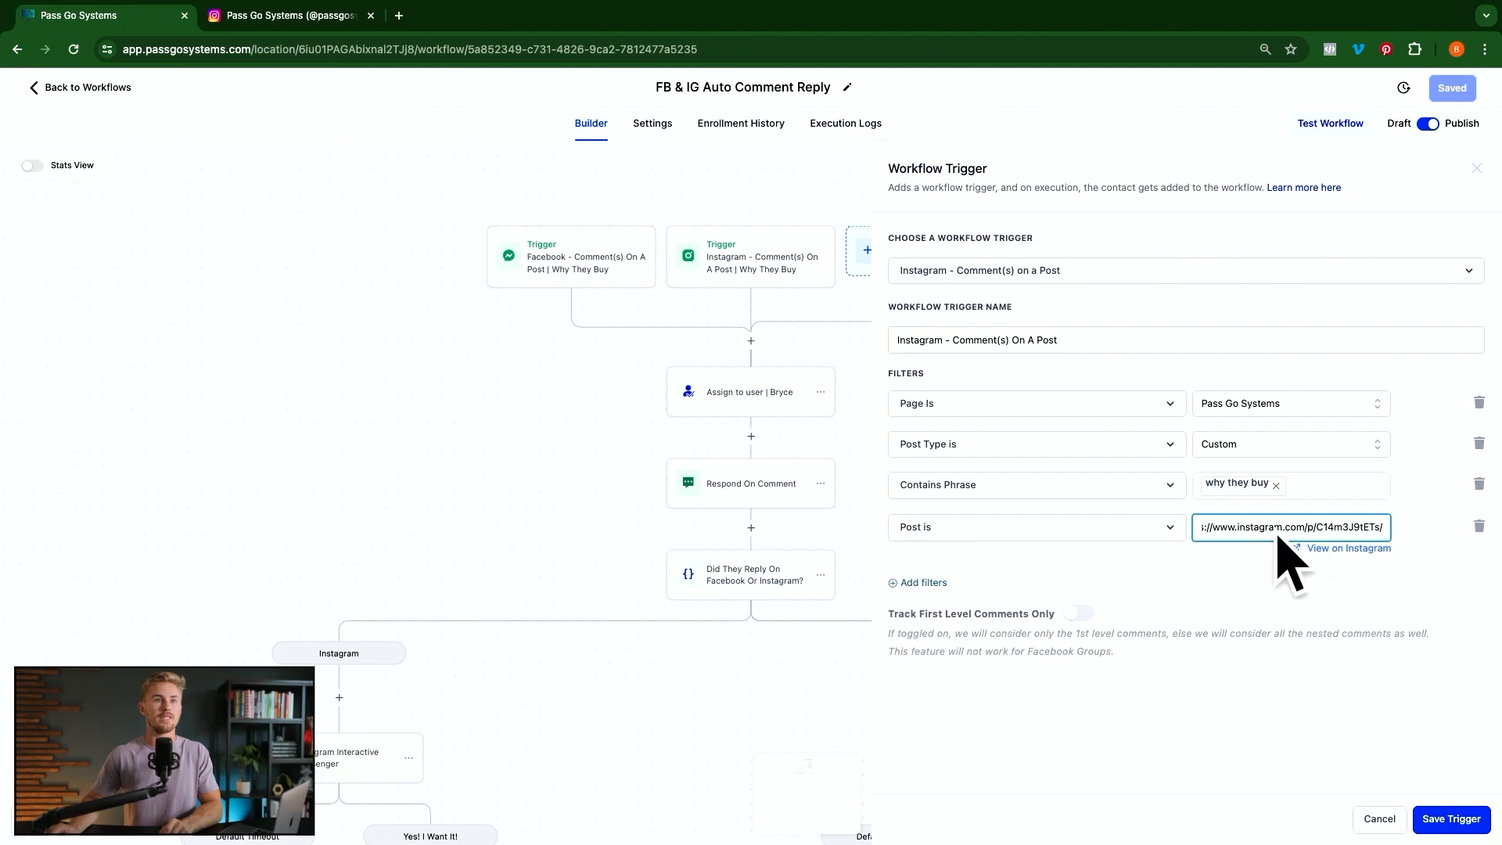
click(1347, 551)
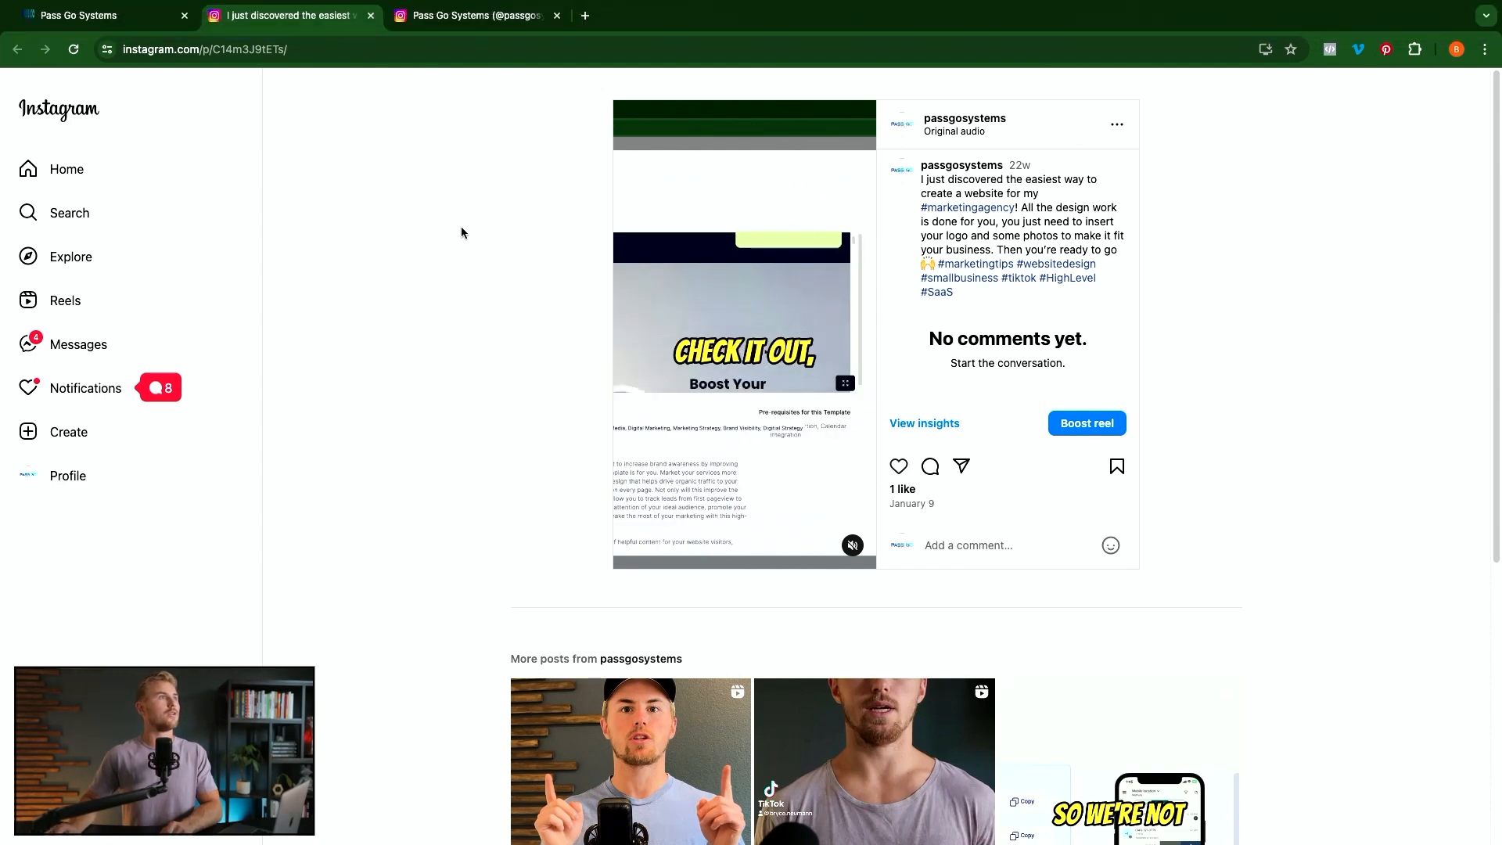
click(371, 16)
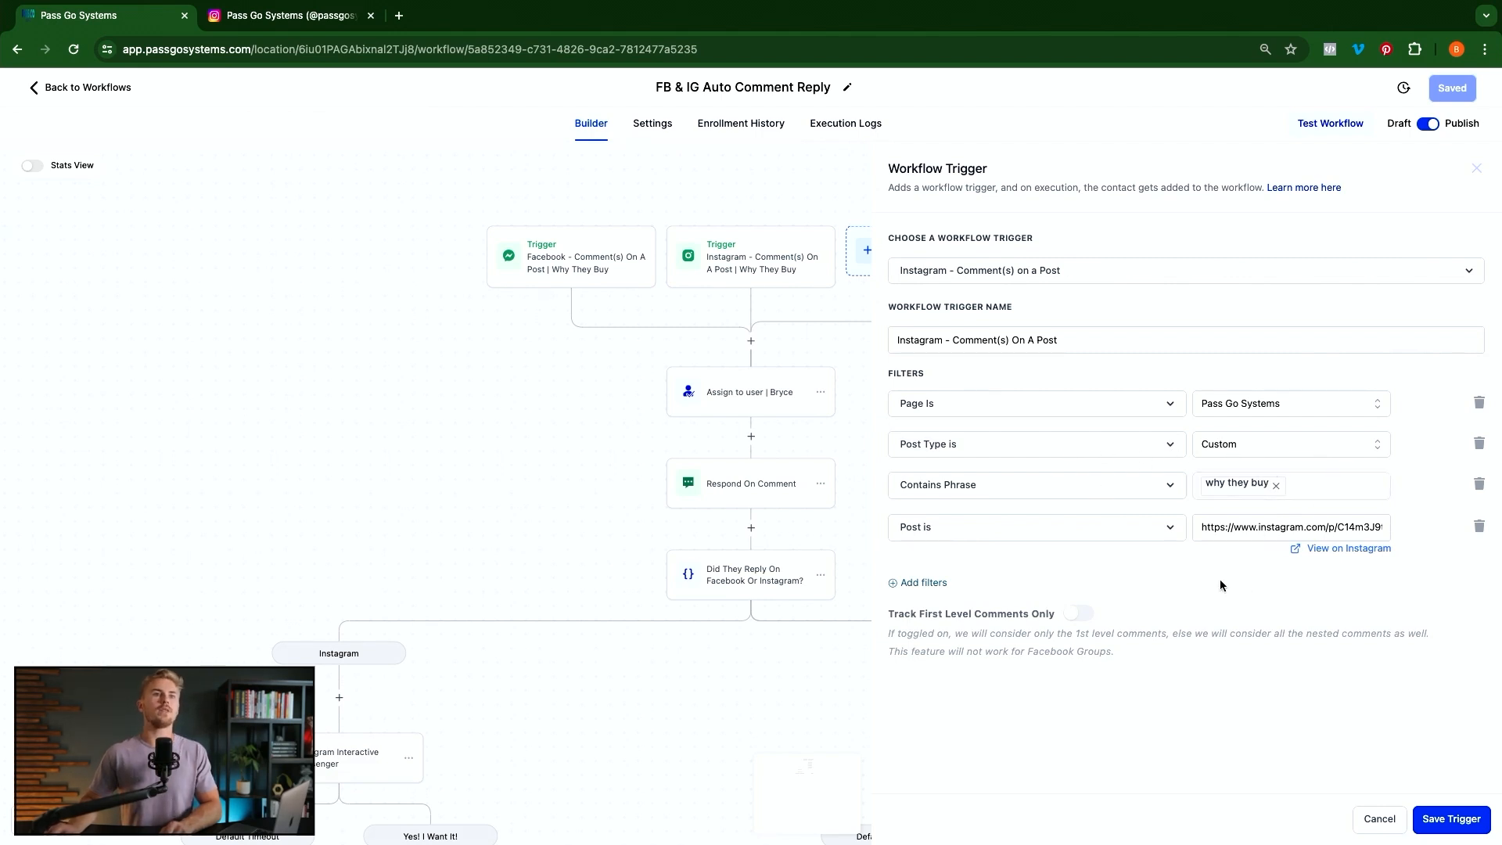
click(1477, 526)
Set the post type back to Published Post and remove the empty 'Post is' filter
click(1289, 440)
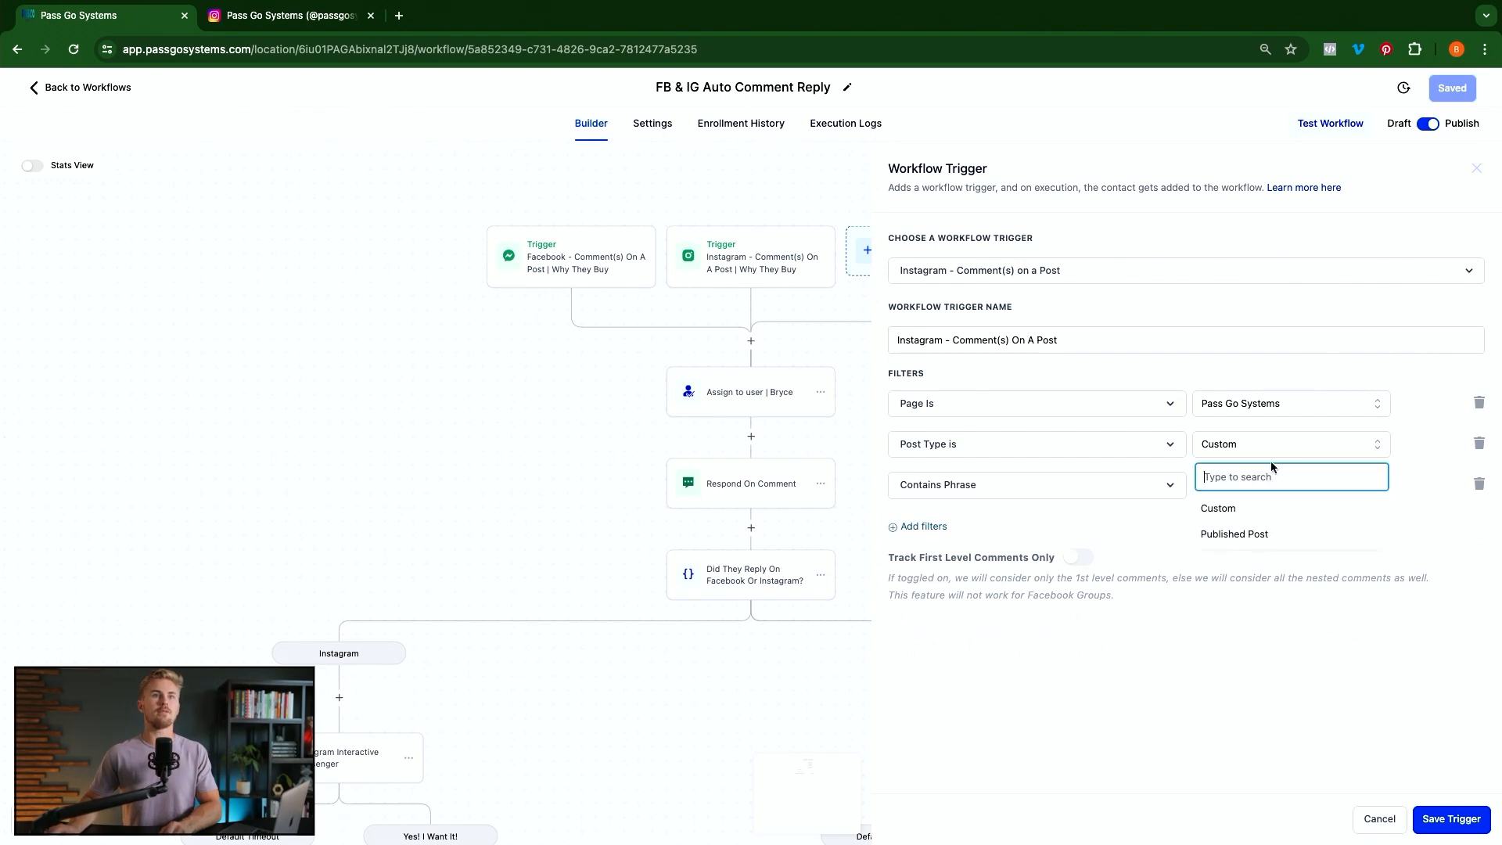
click(1236, 534)
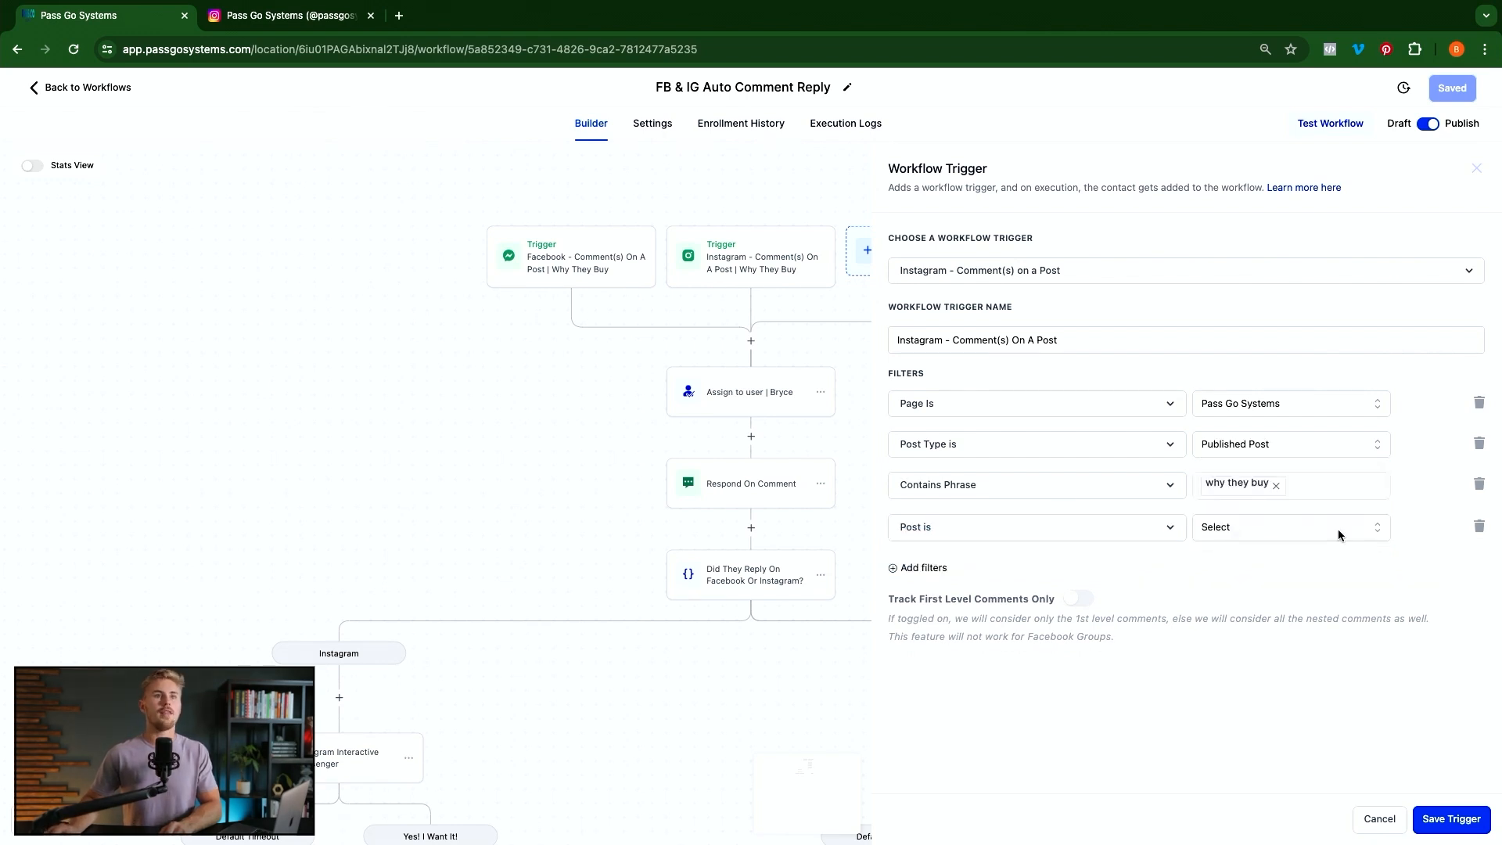
click(1258, 490)
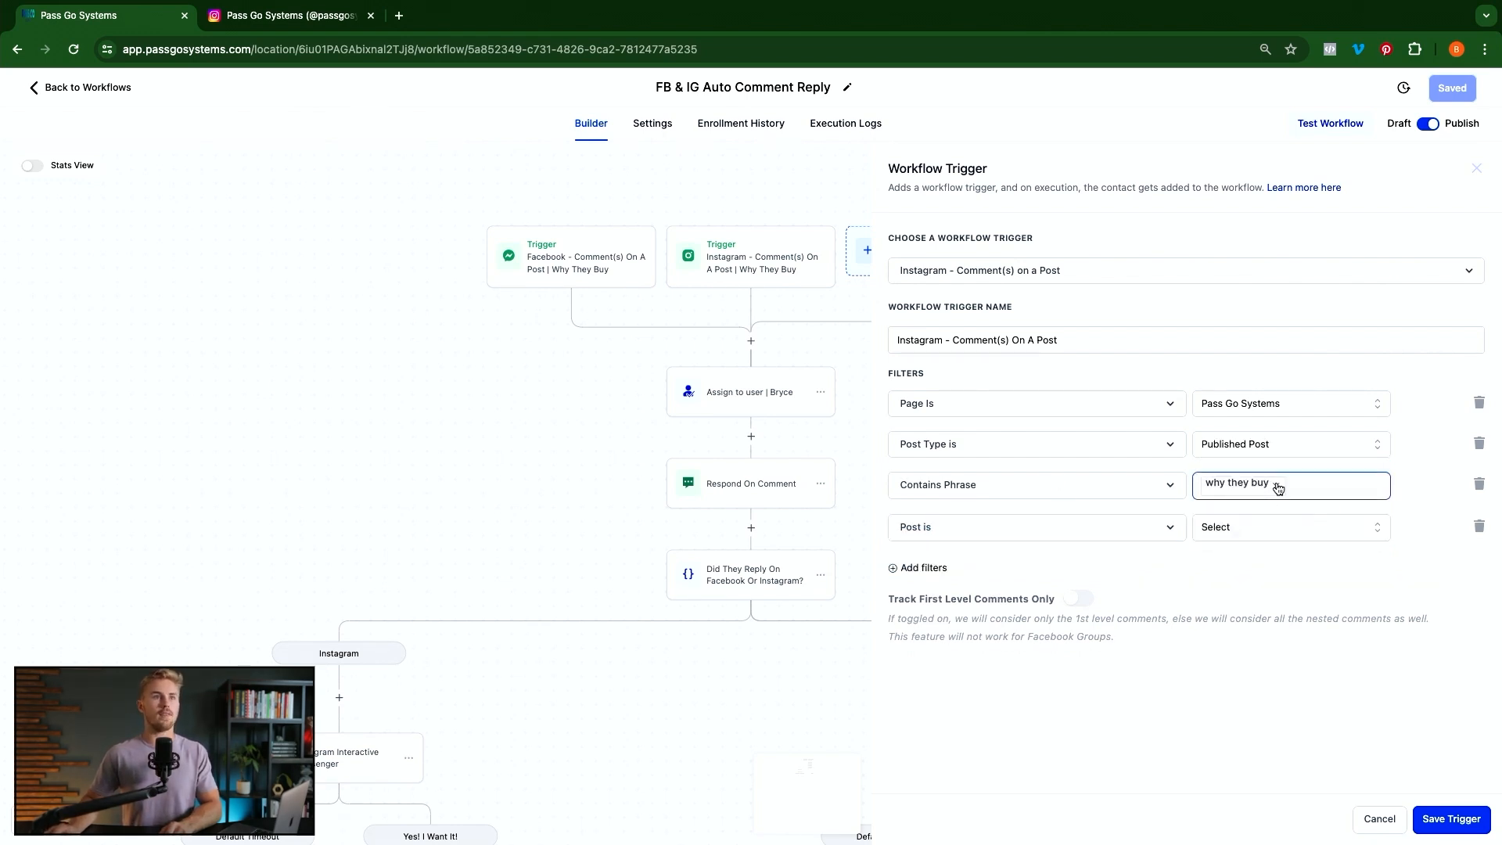
click(1478, 526)
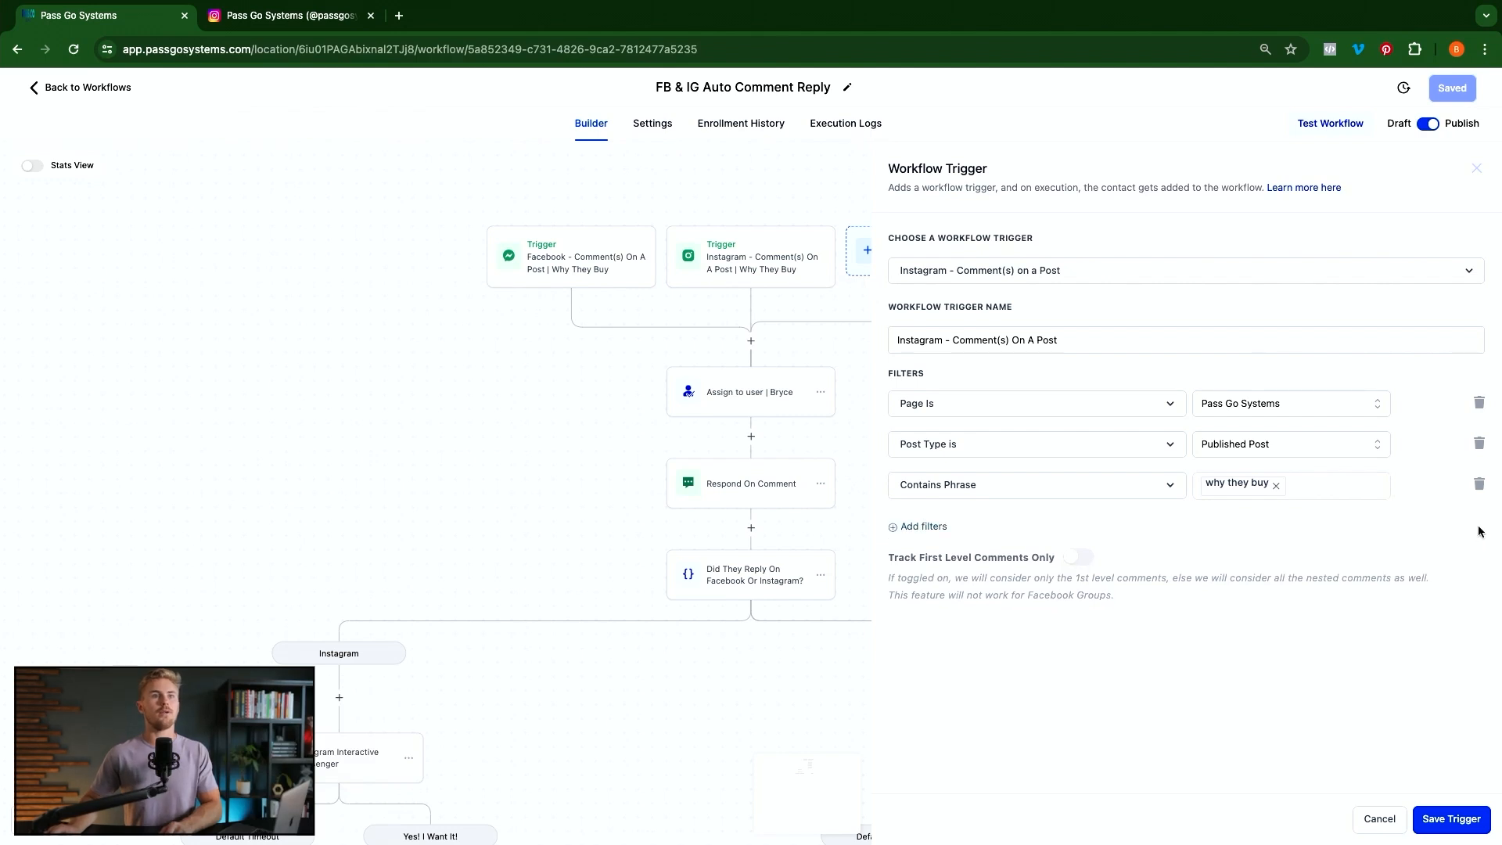
click(1325, 492)
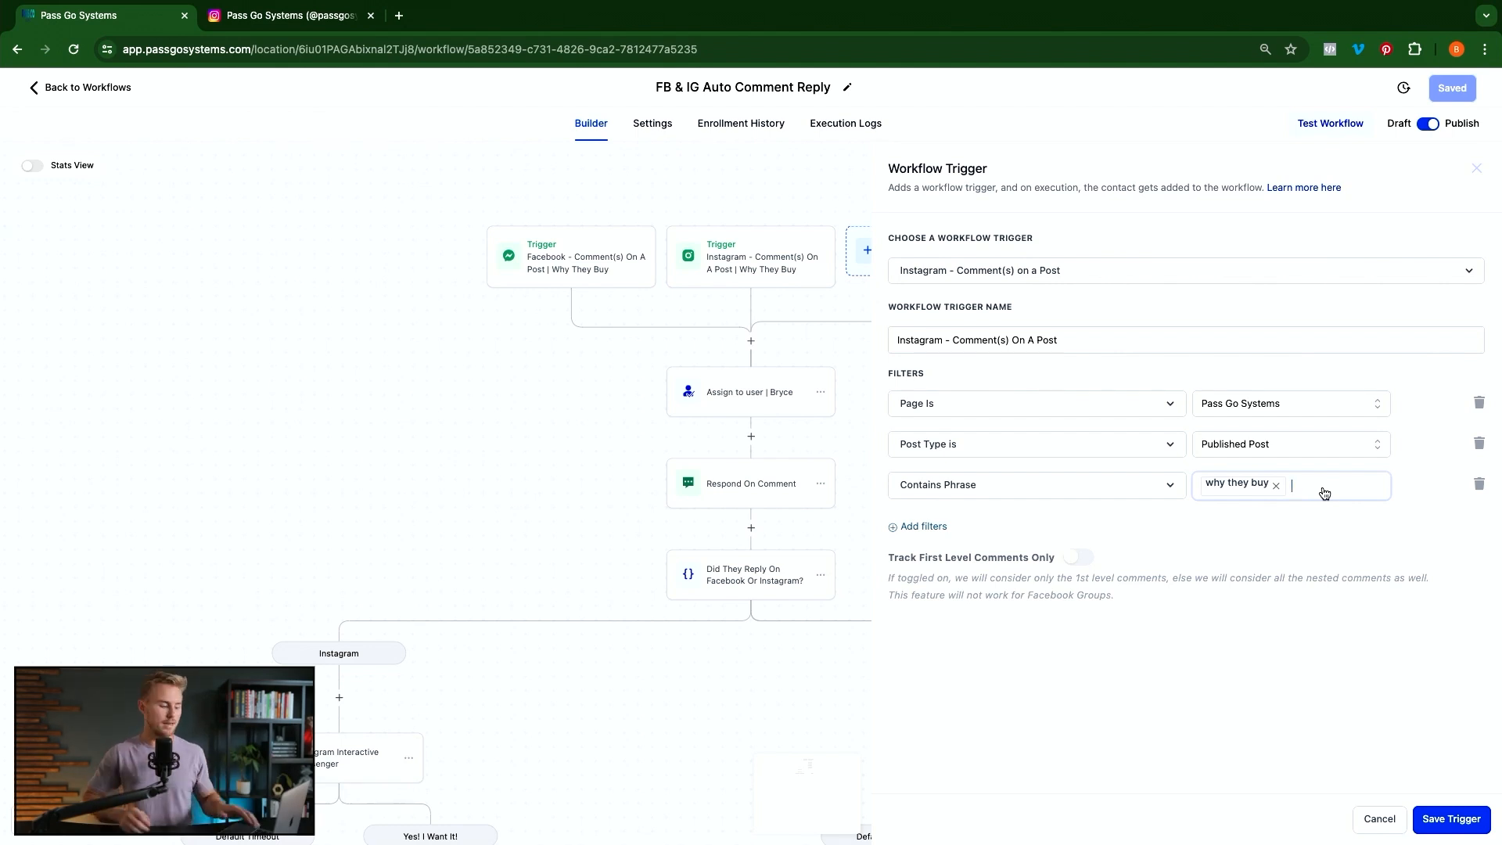
text(guid)
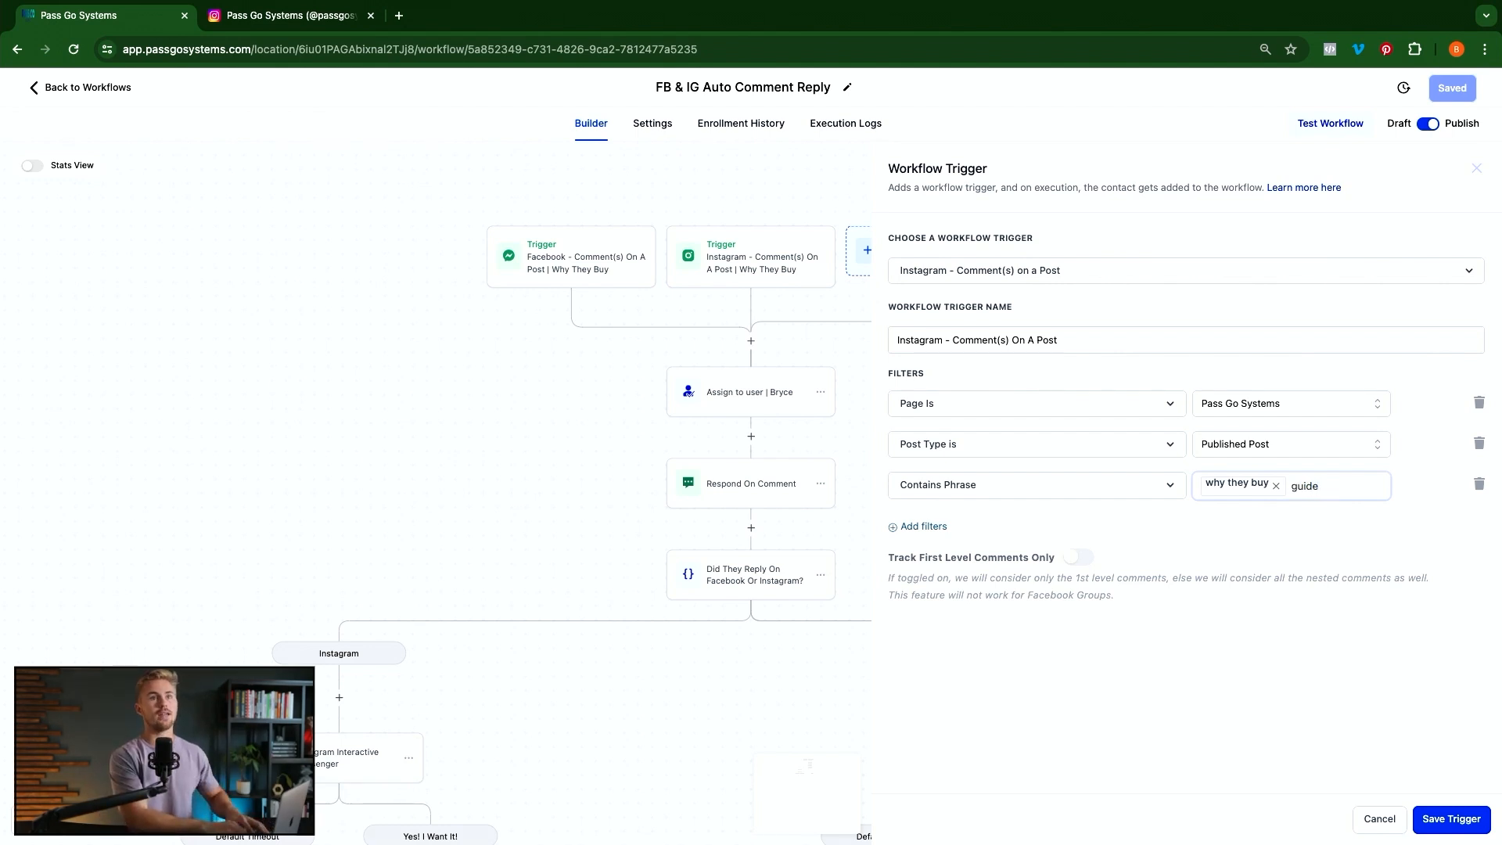
text(e)
key(Return)
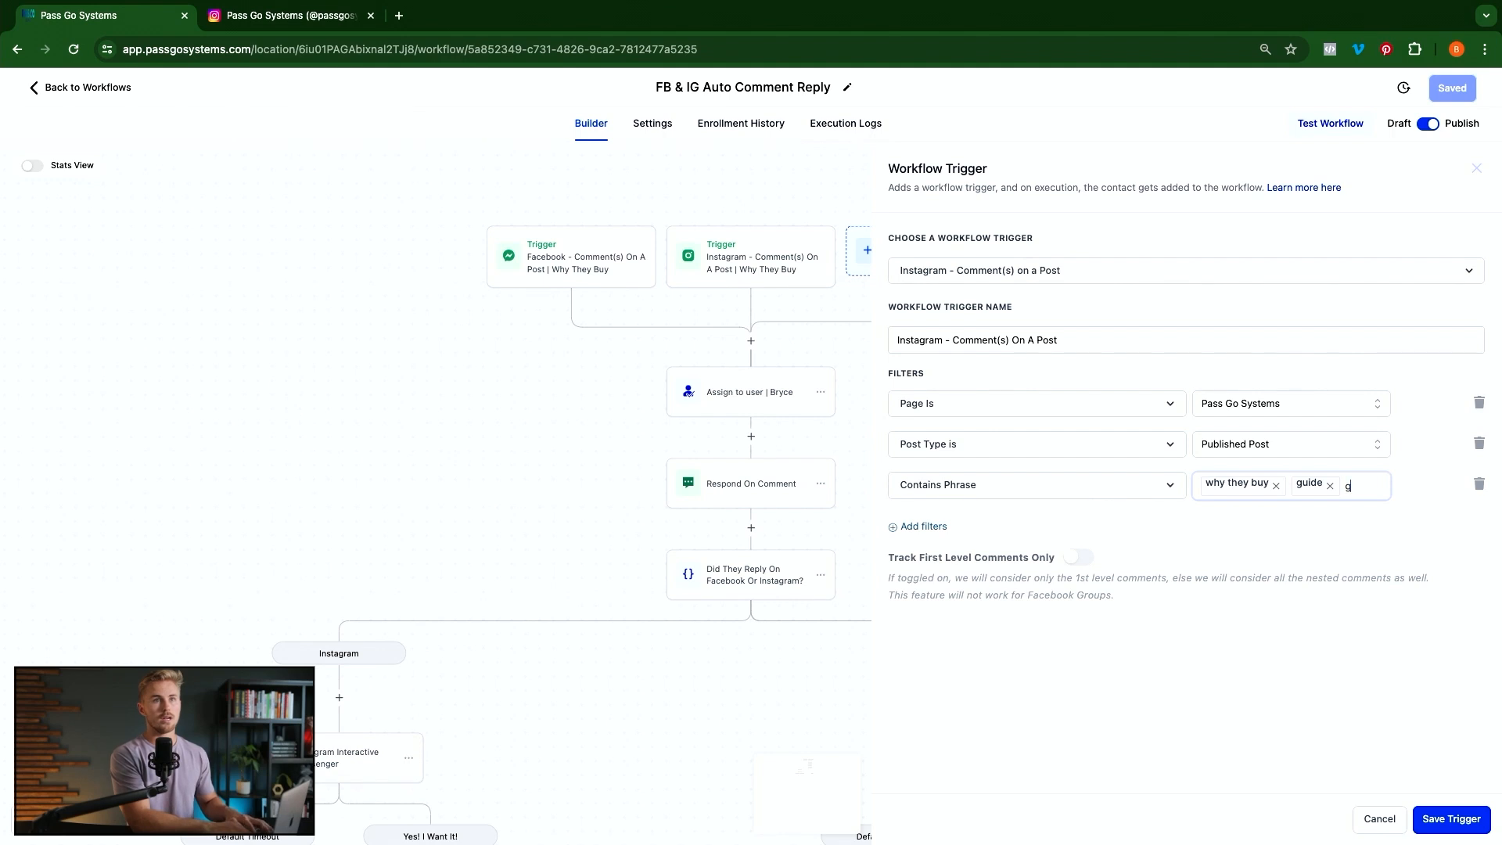
text(iude)
key(Return)
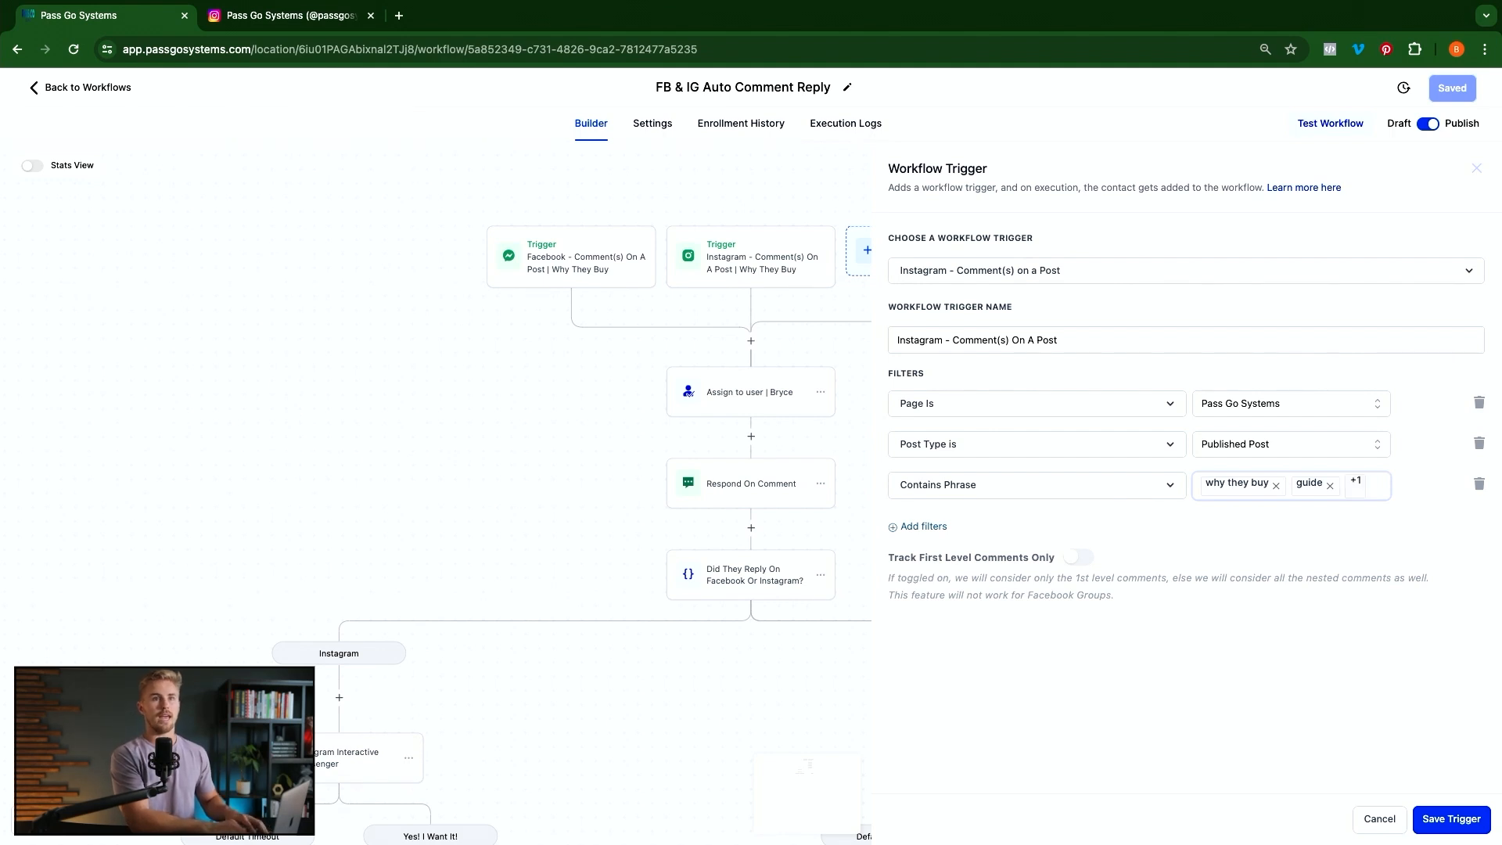
text(gide)
key(Return)
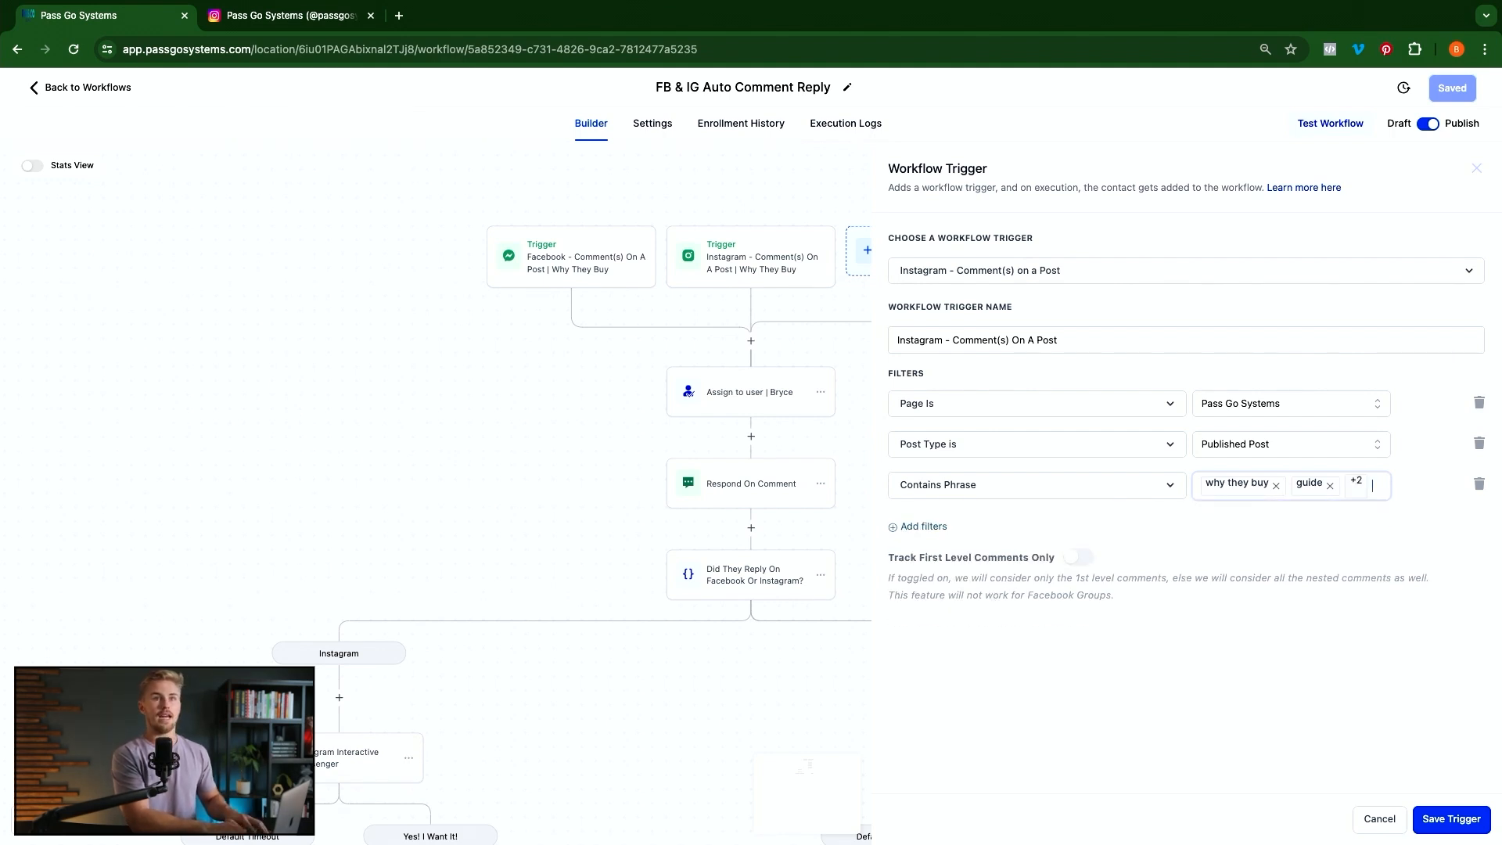
text(guid)
key(Return)
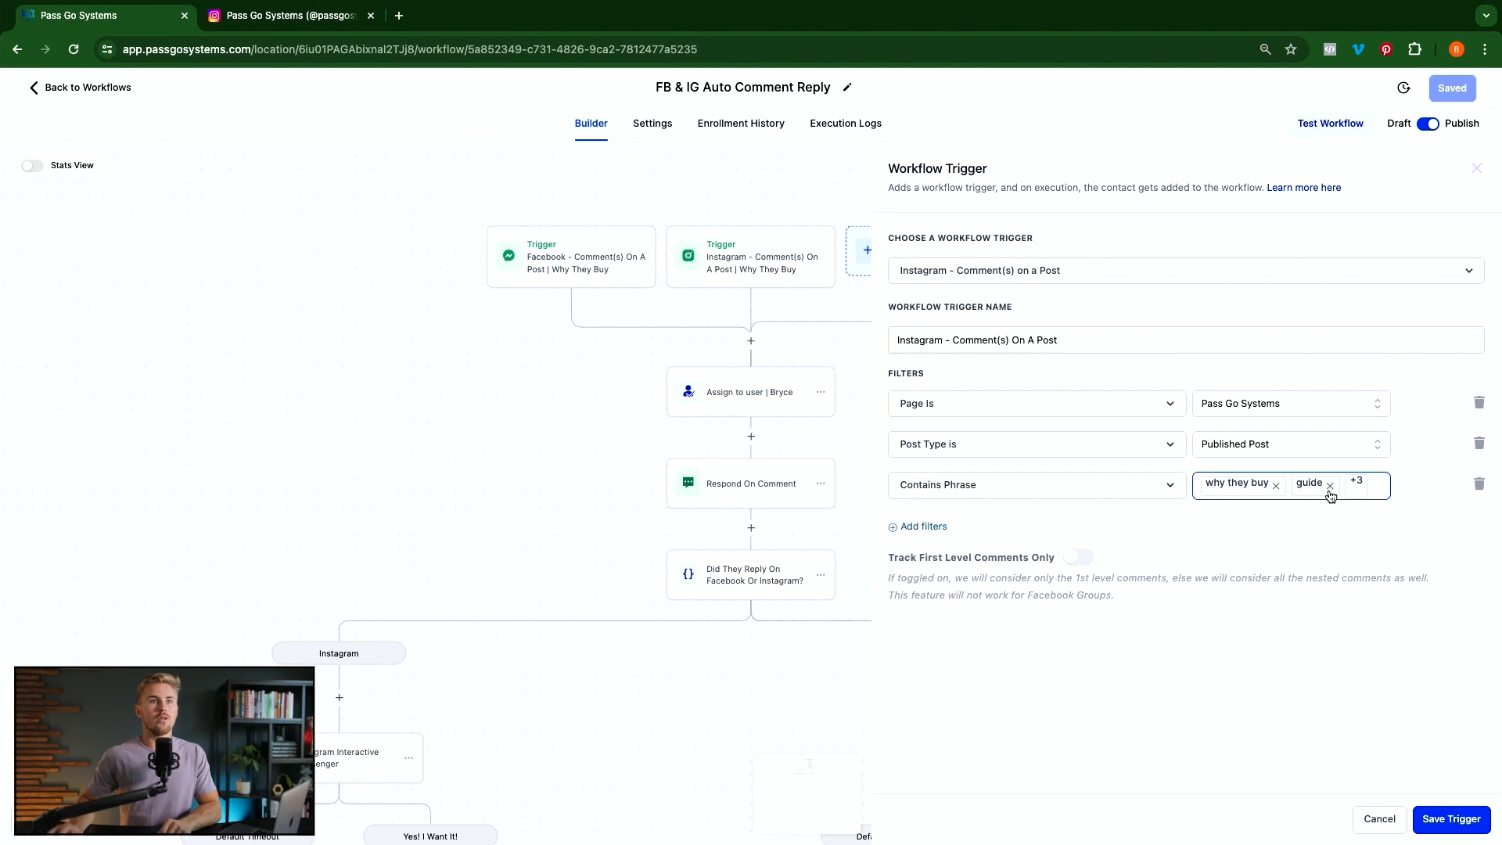
mouse_move(1375, 493)
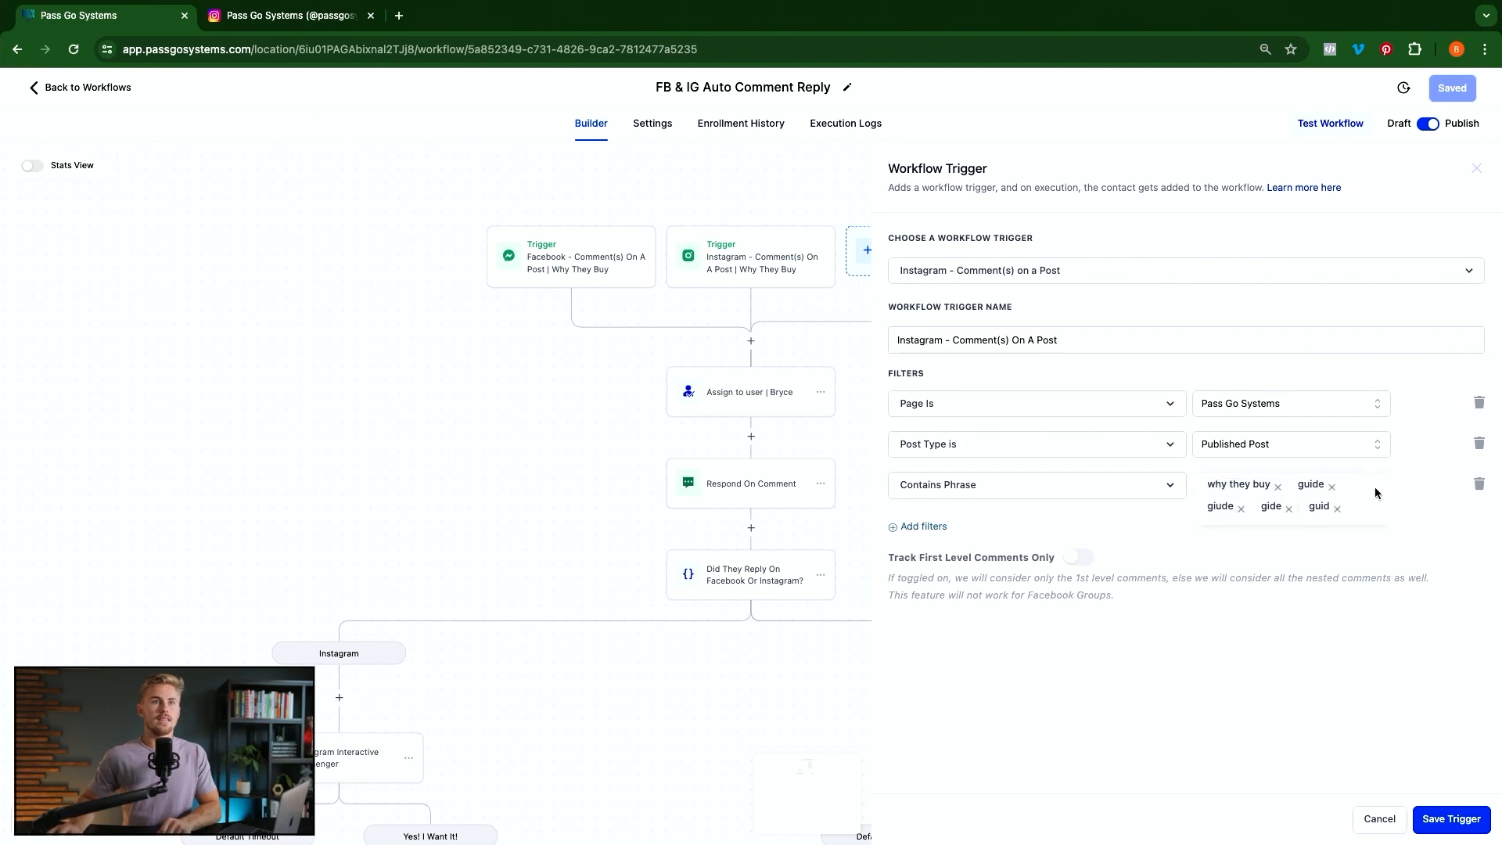
click(1337, 508)
click(1288, 508)
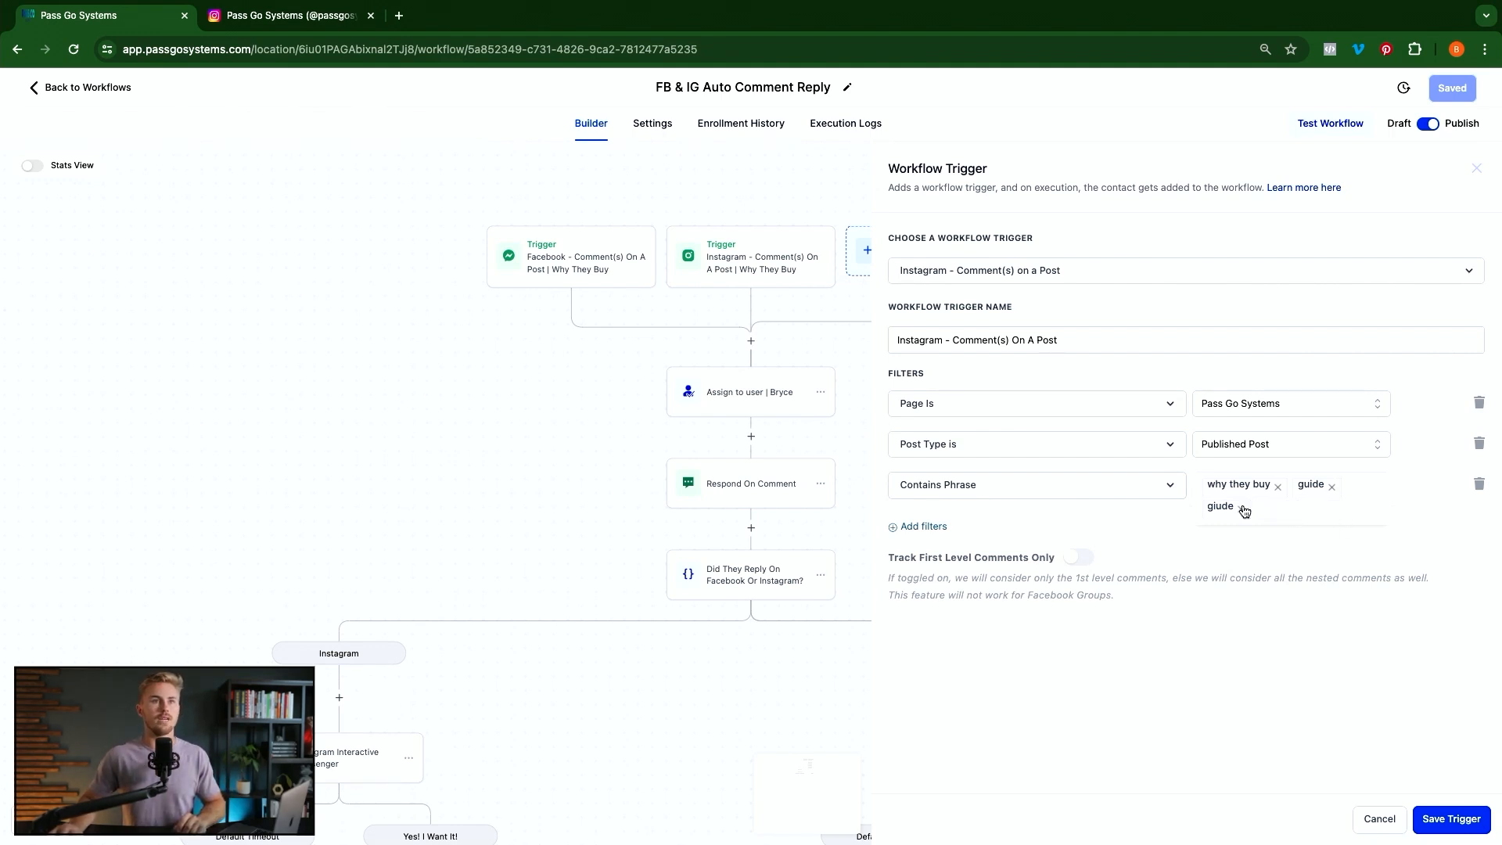
click(1240, 509)
click(1330, 488)
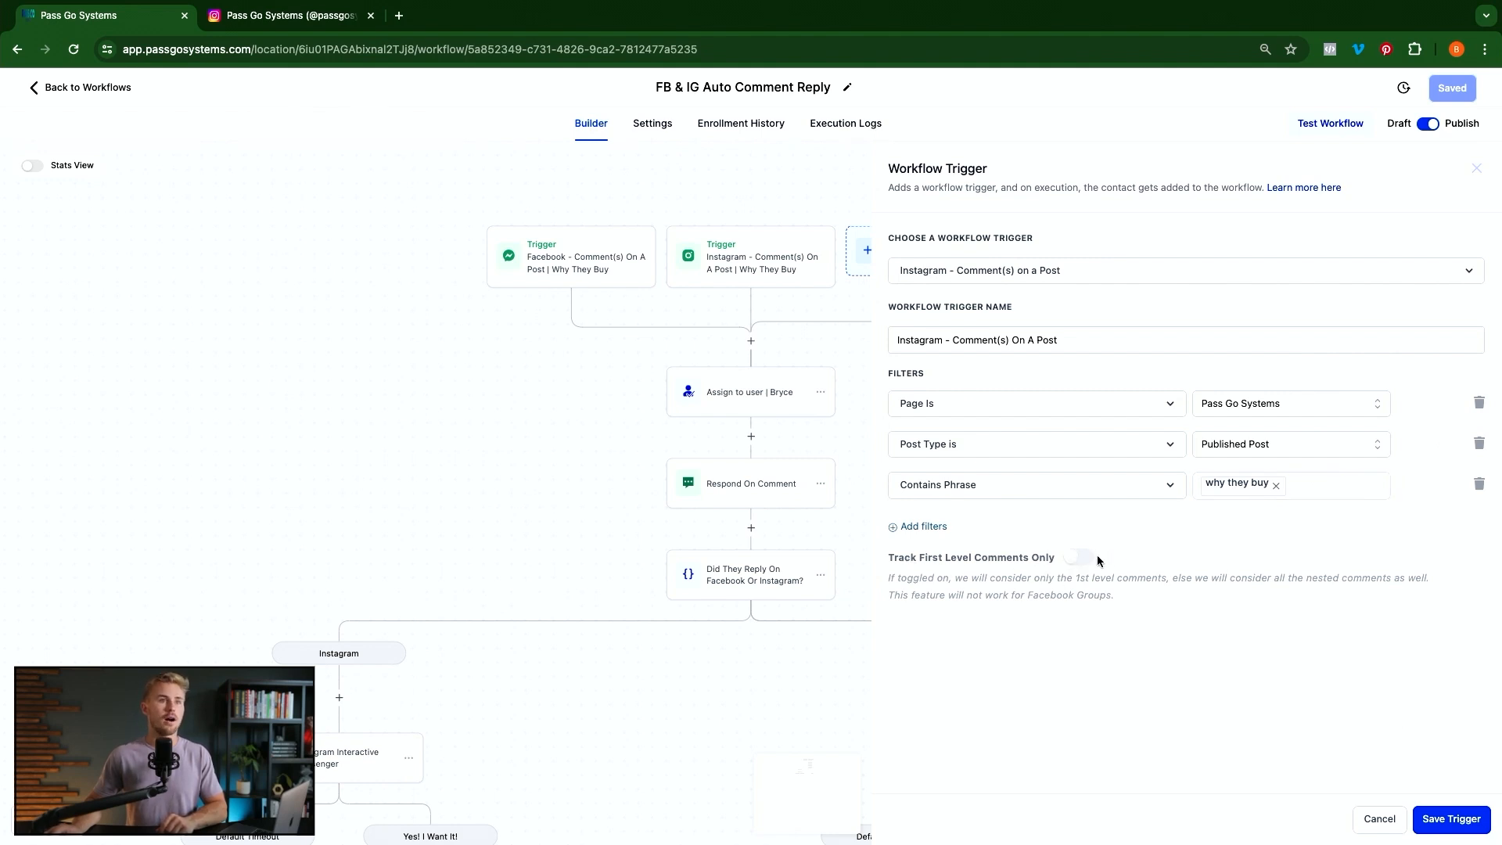
Leave Track First Level Comments Only off and save the Instagram trigger
click(1074, 560)
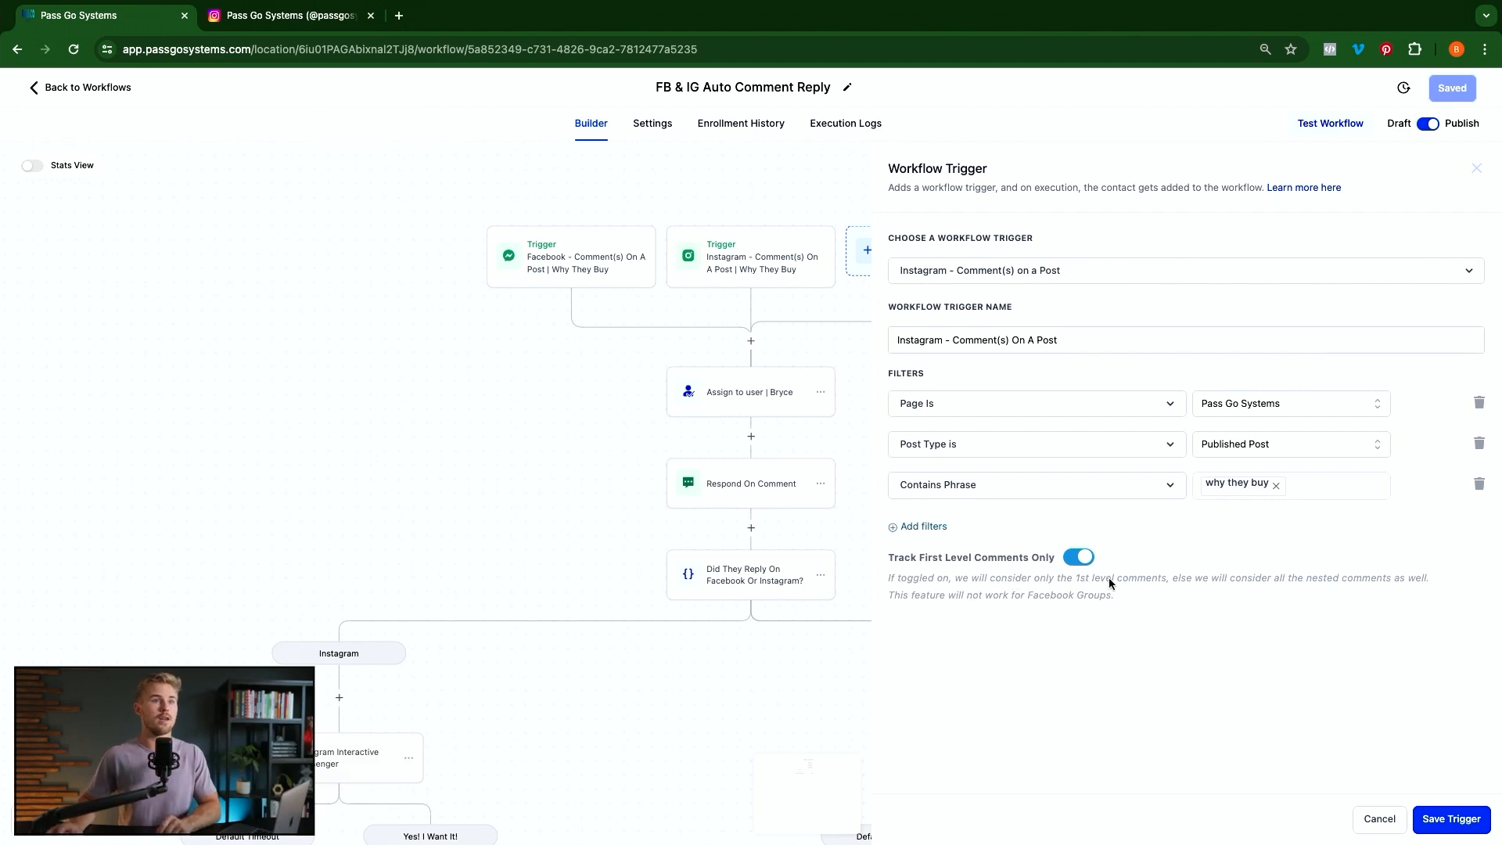
click(1078, 561)
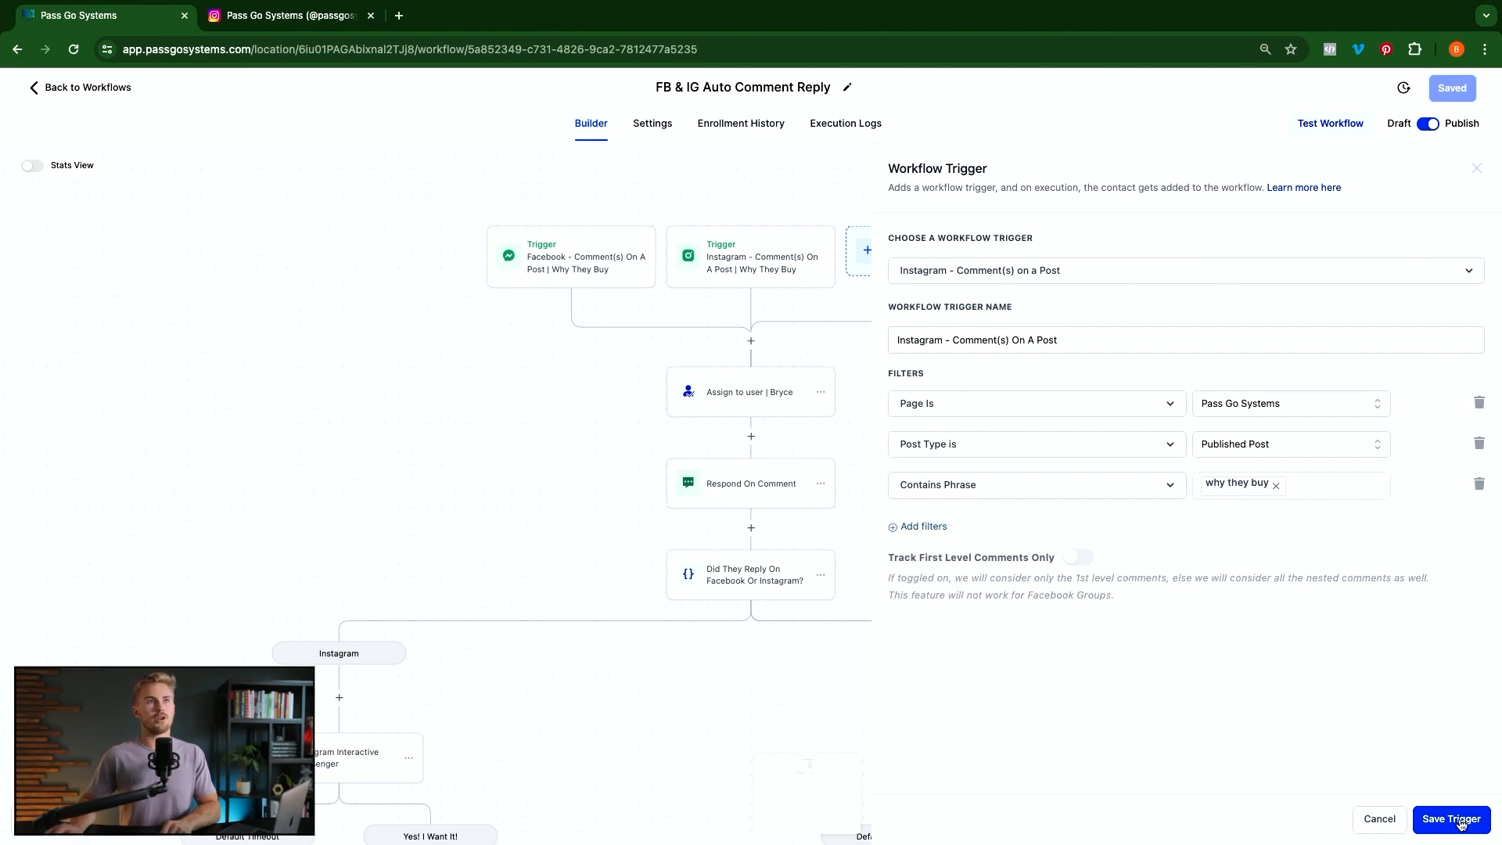
click(781, 319)
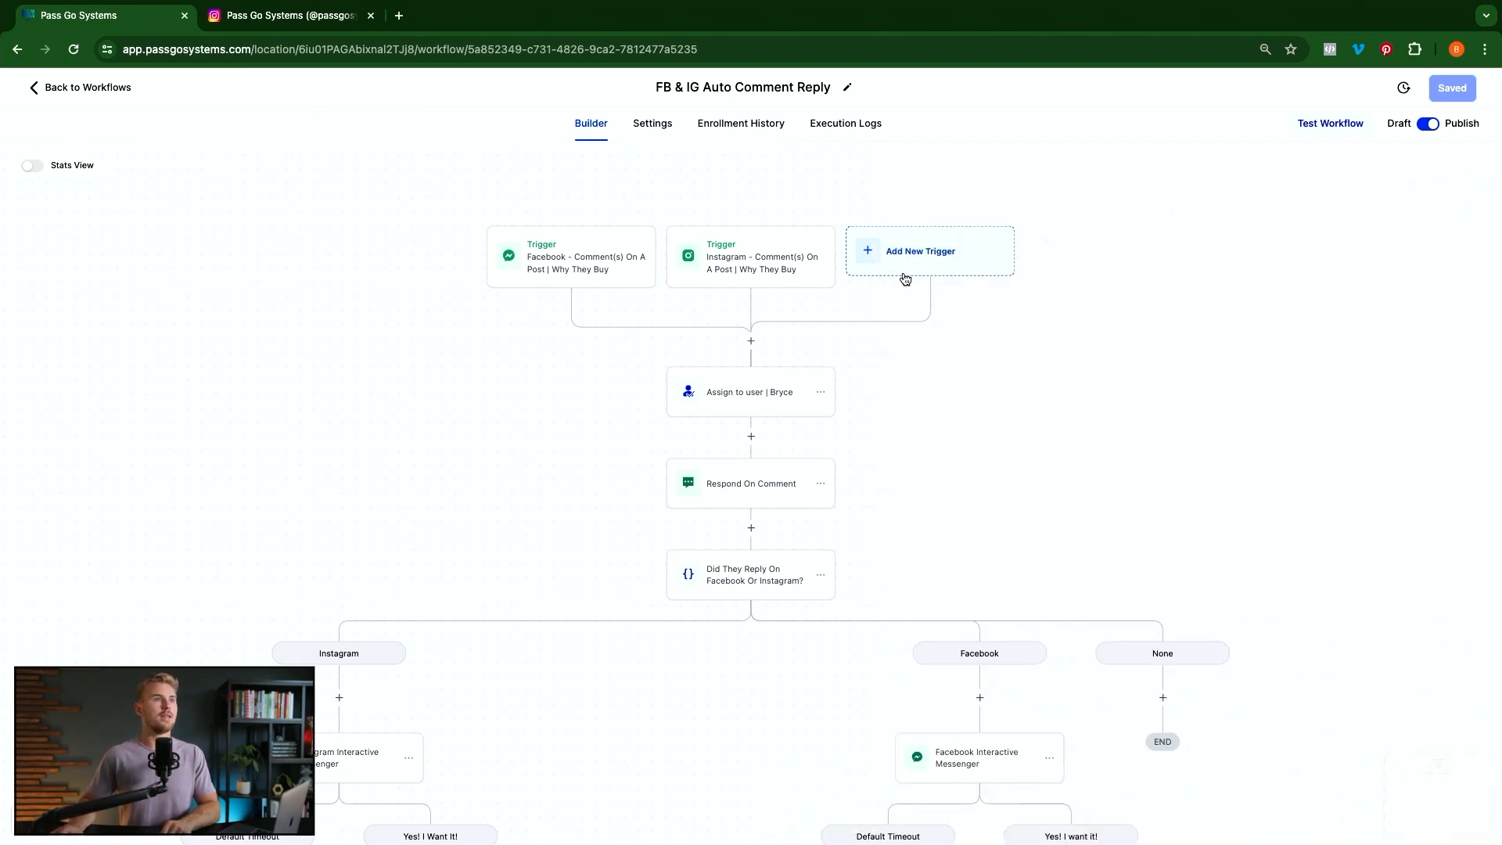
Review the Instagram 'Why They Buy' and Facebook trigger settings unchanged, then open Assign to user
click(740, 267)
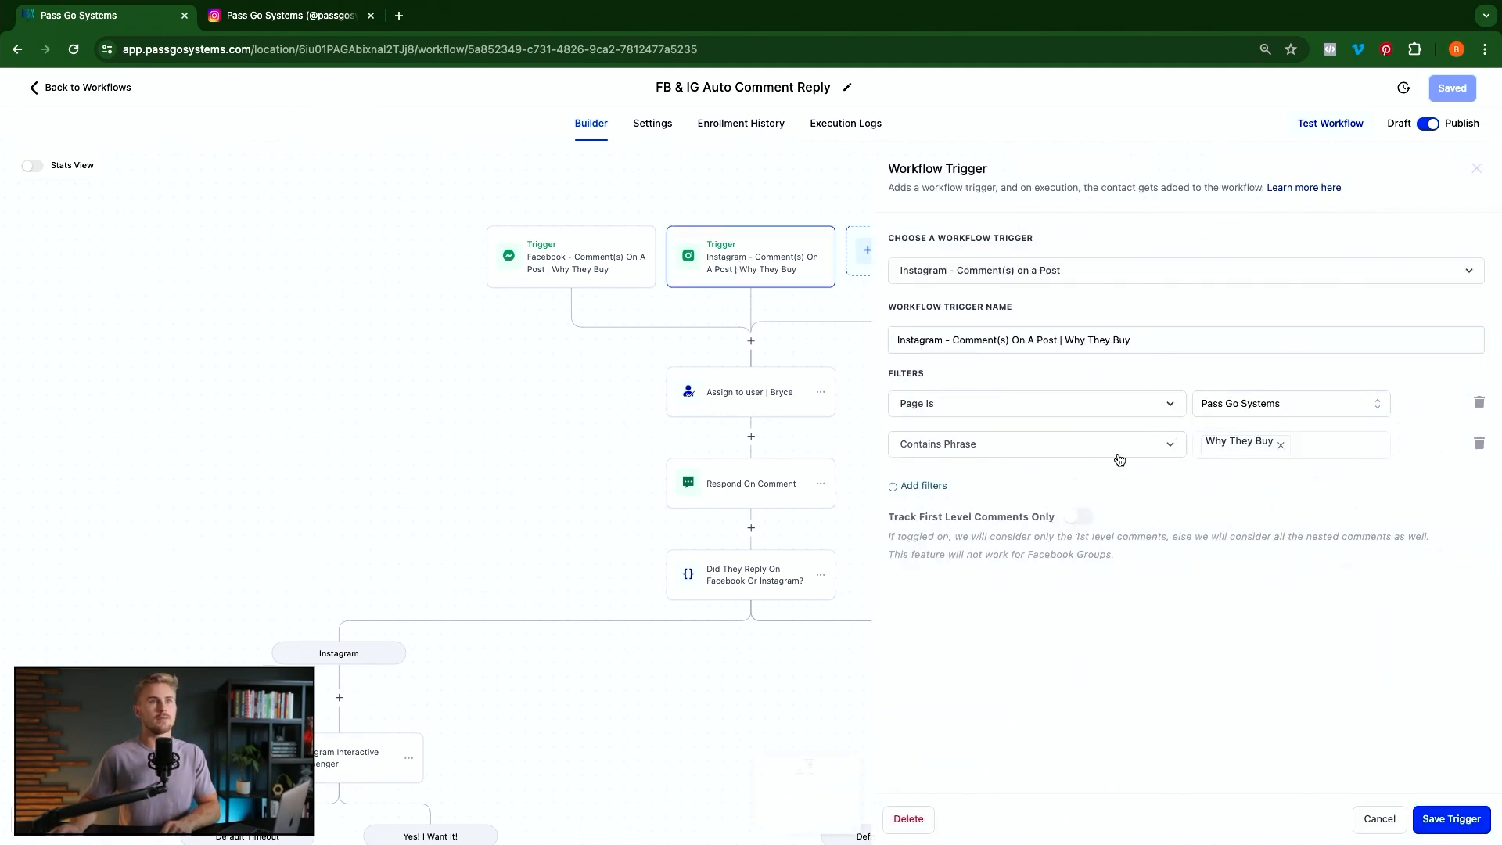
click(1337, 453)
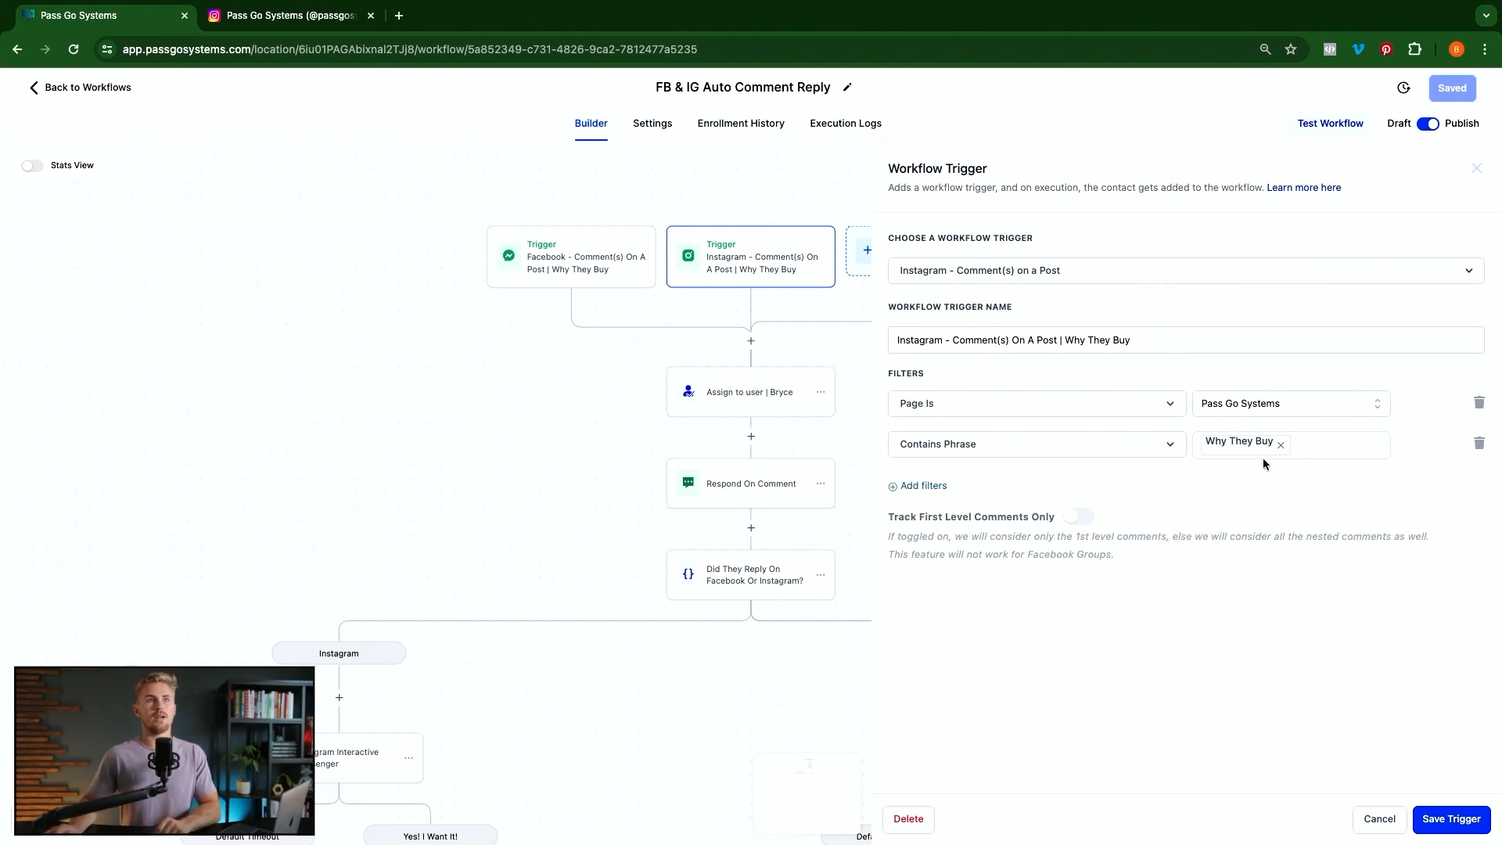
click(1381, 821)
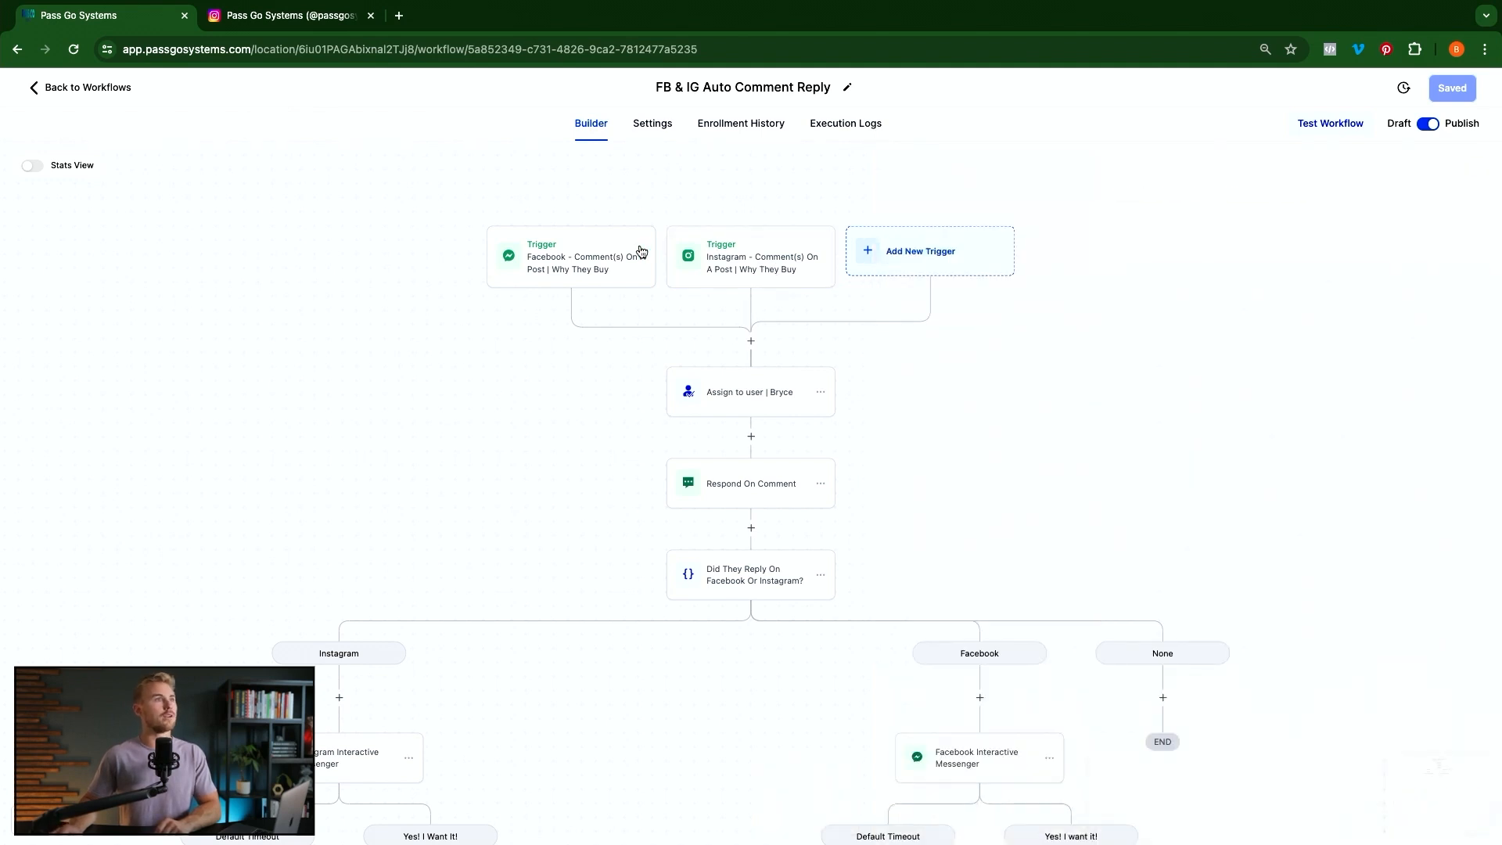
click(565, 264)
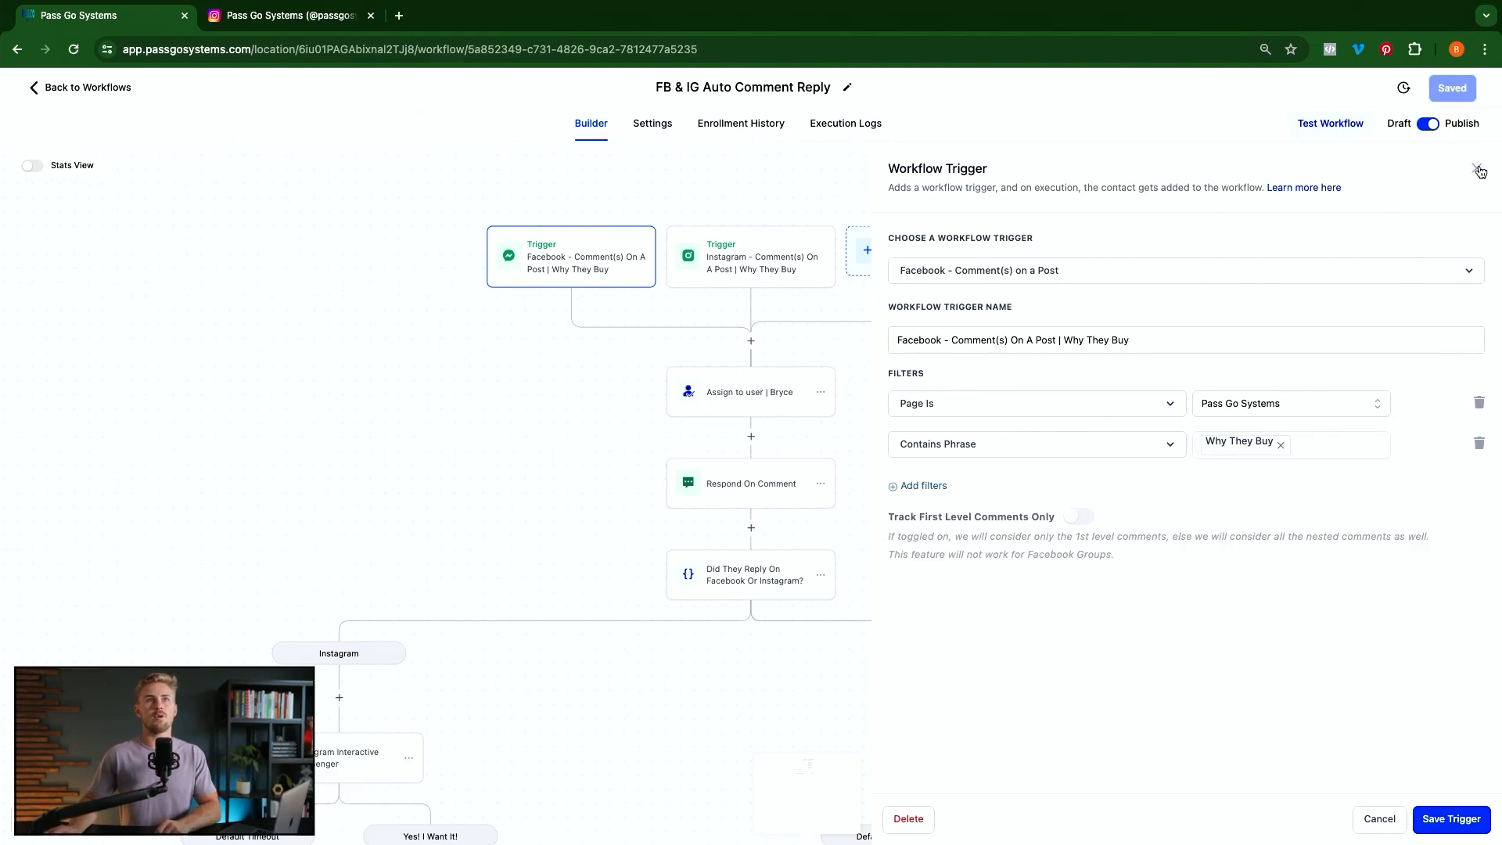
click(559, 379)
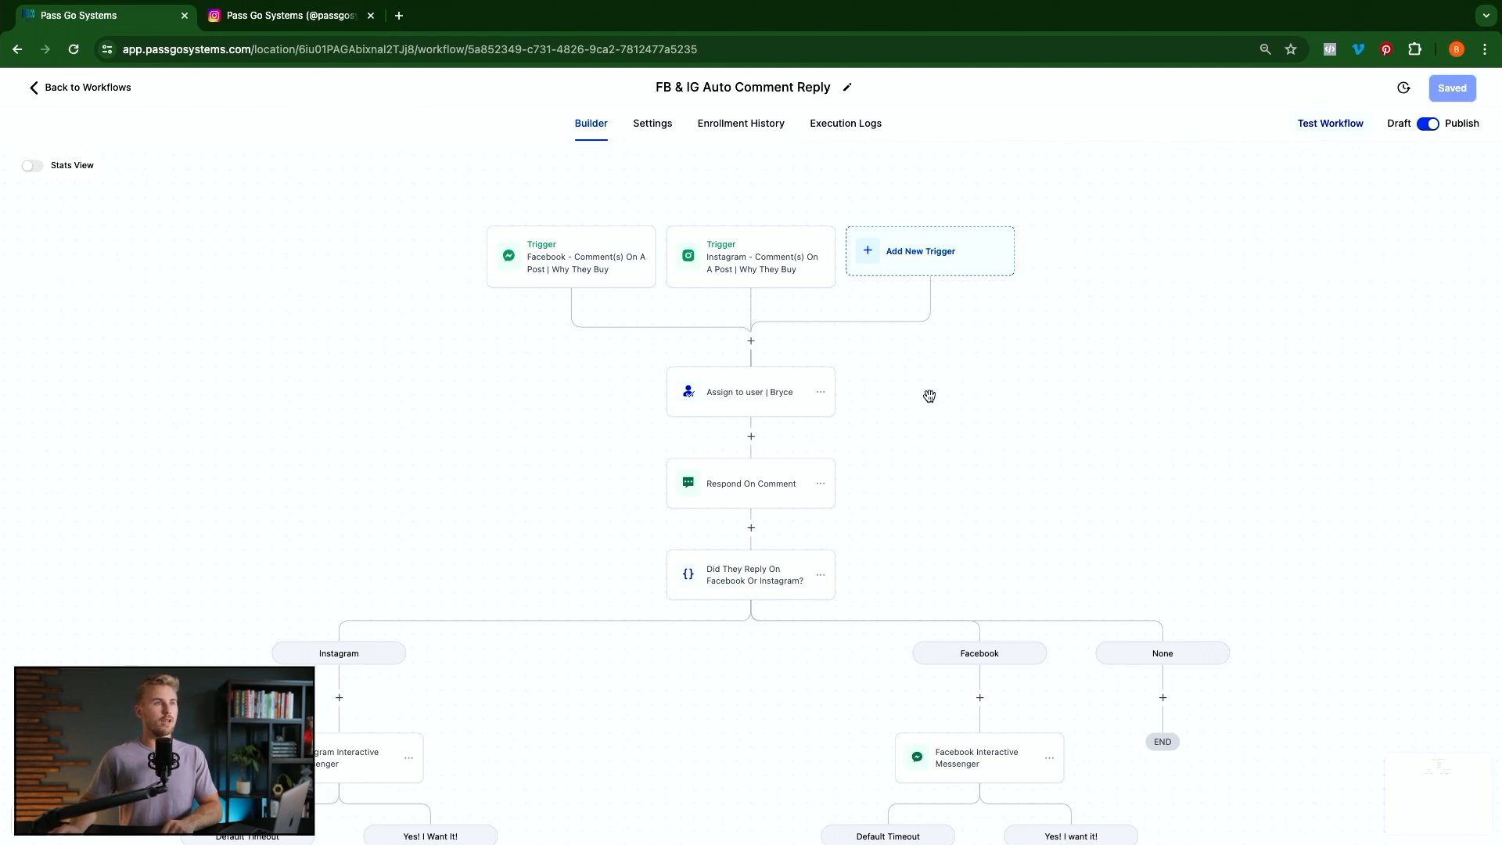
click(749, 412)
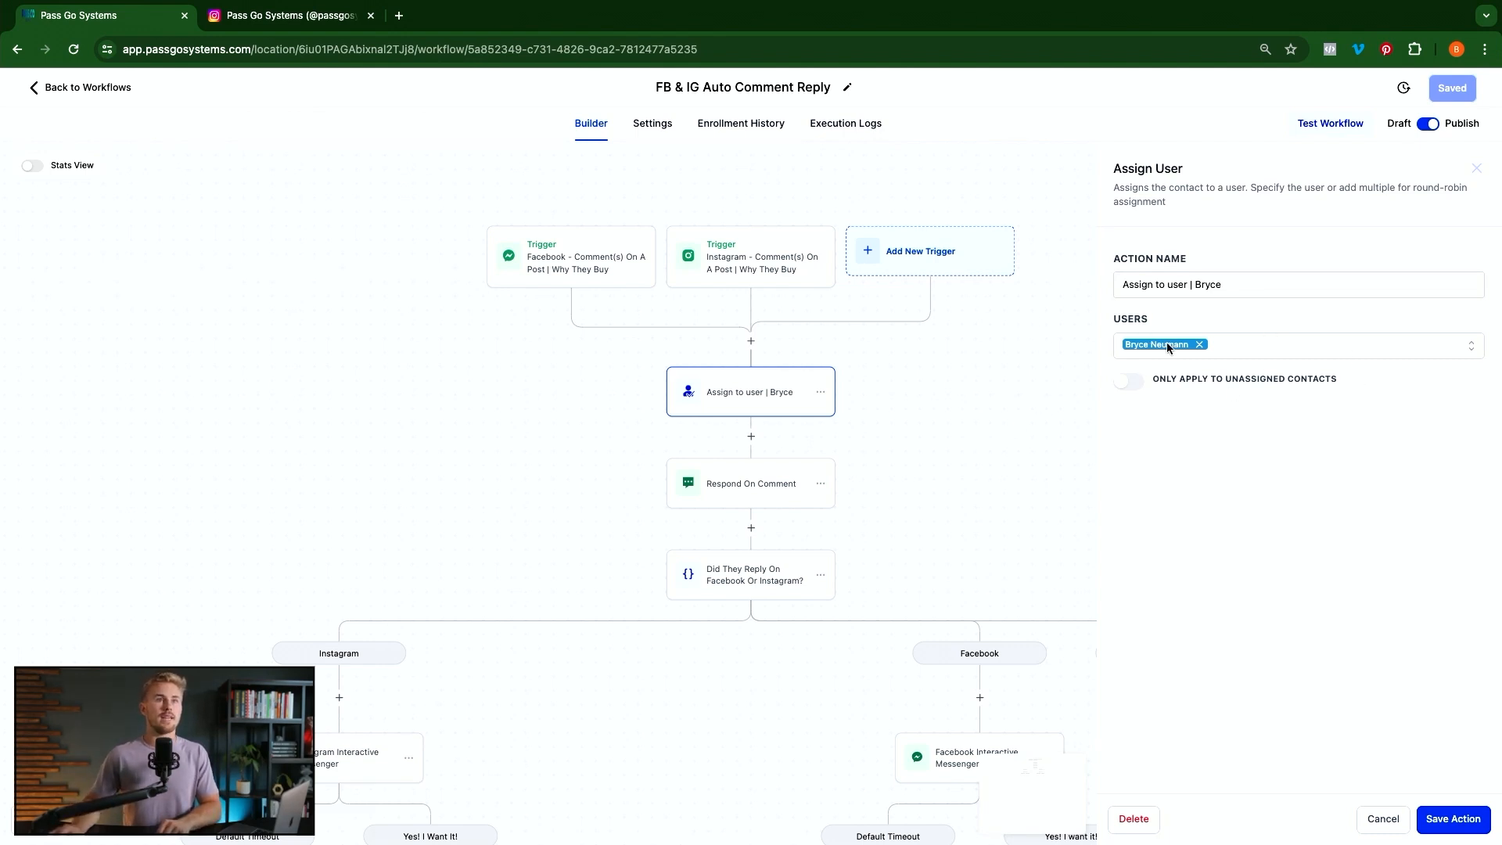
Keep the user and 'Only apply to unassigned contacts' off unchanged, closing Assign User settings
click(1313, 350)
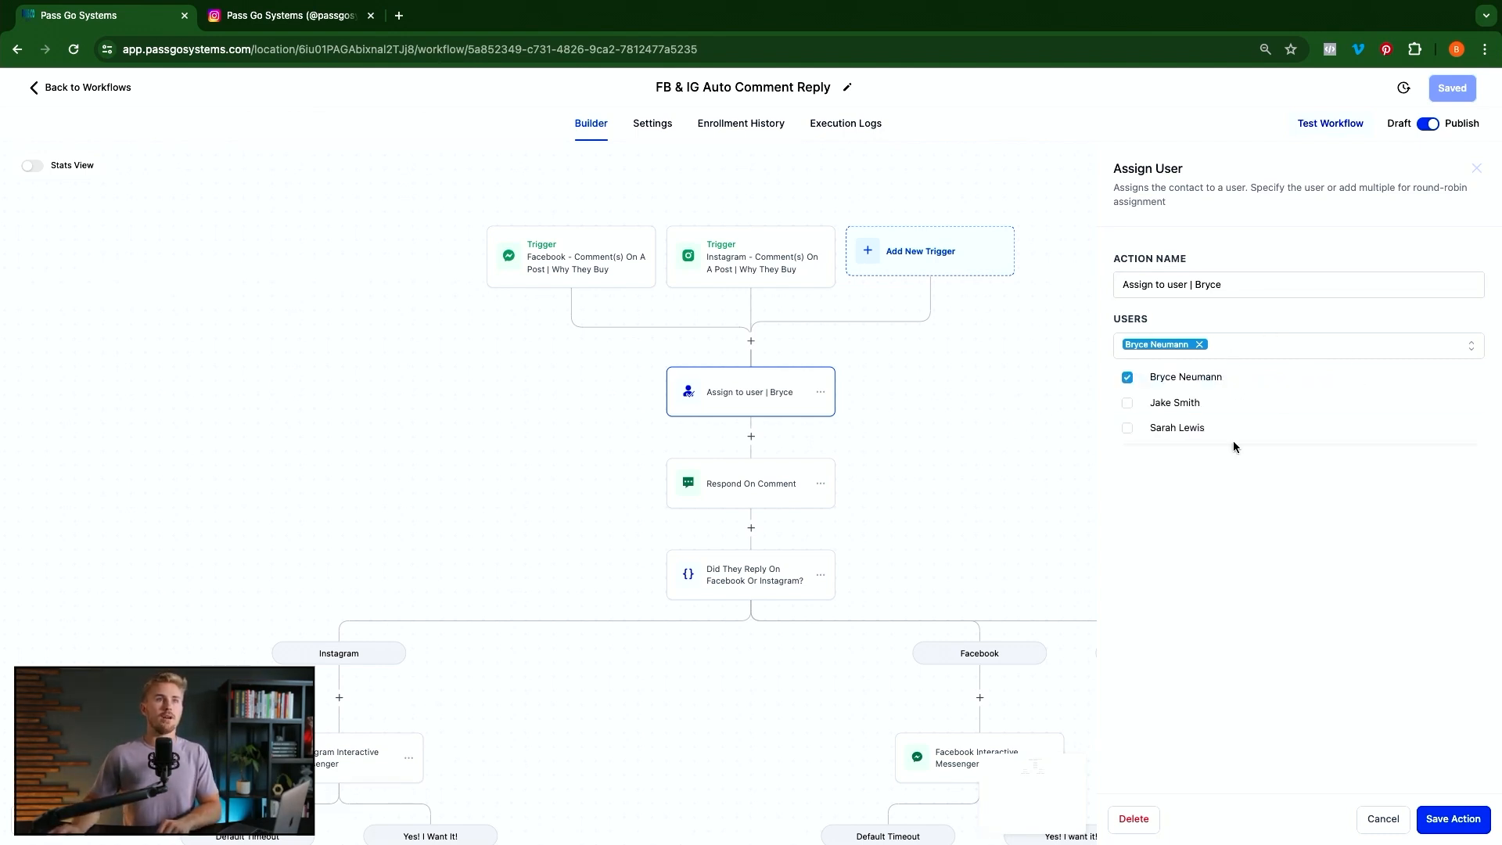
click(1279, 561)
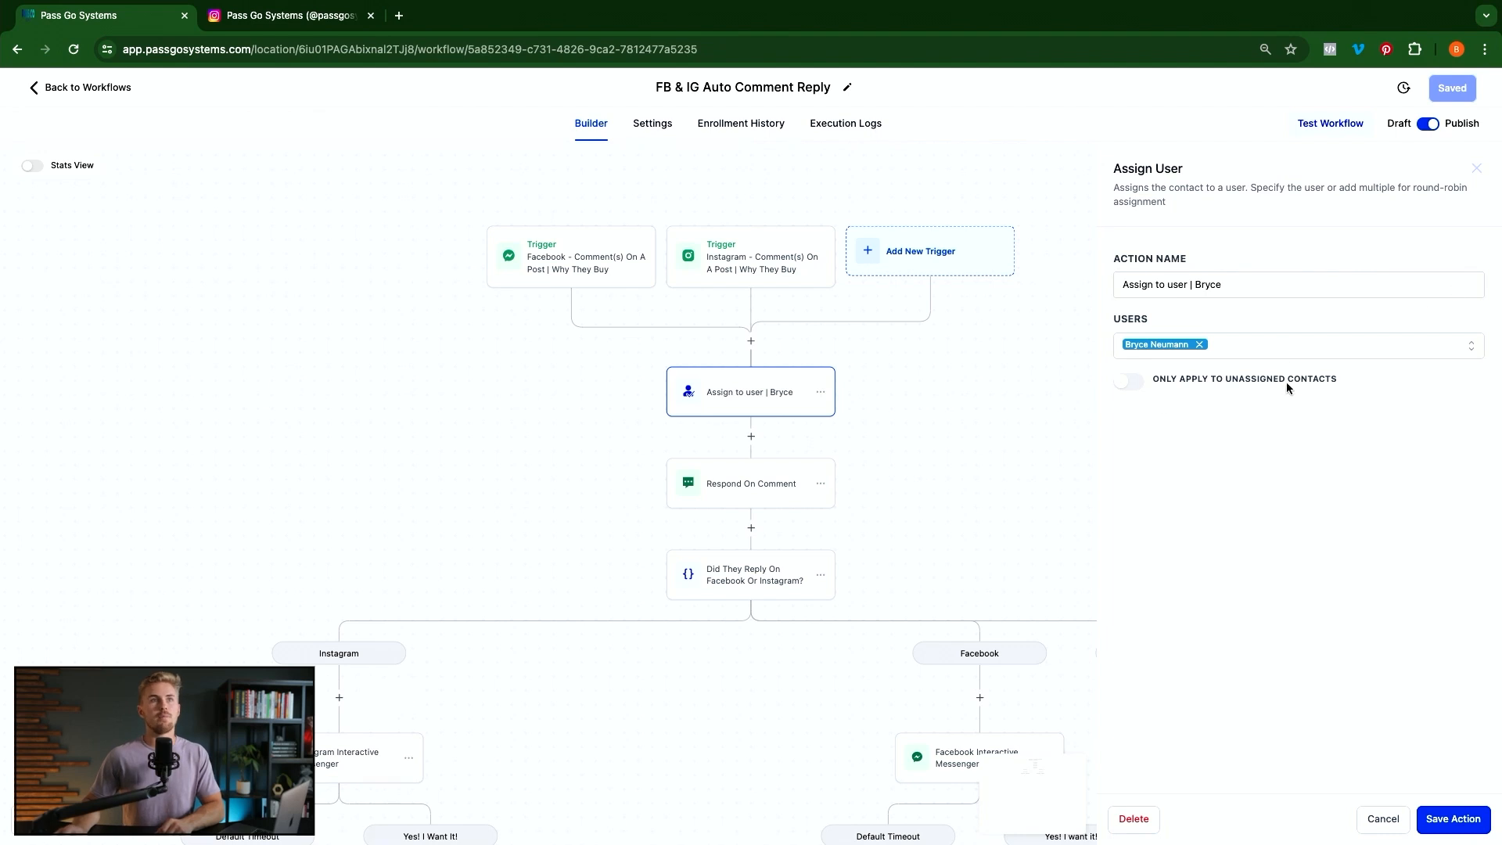
click(1132, 386)
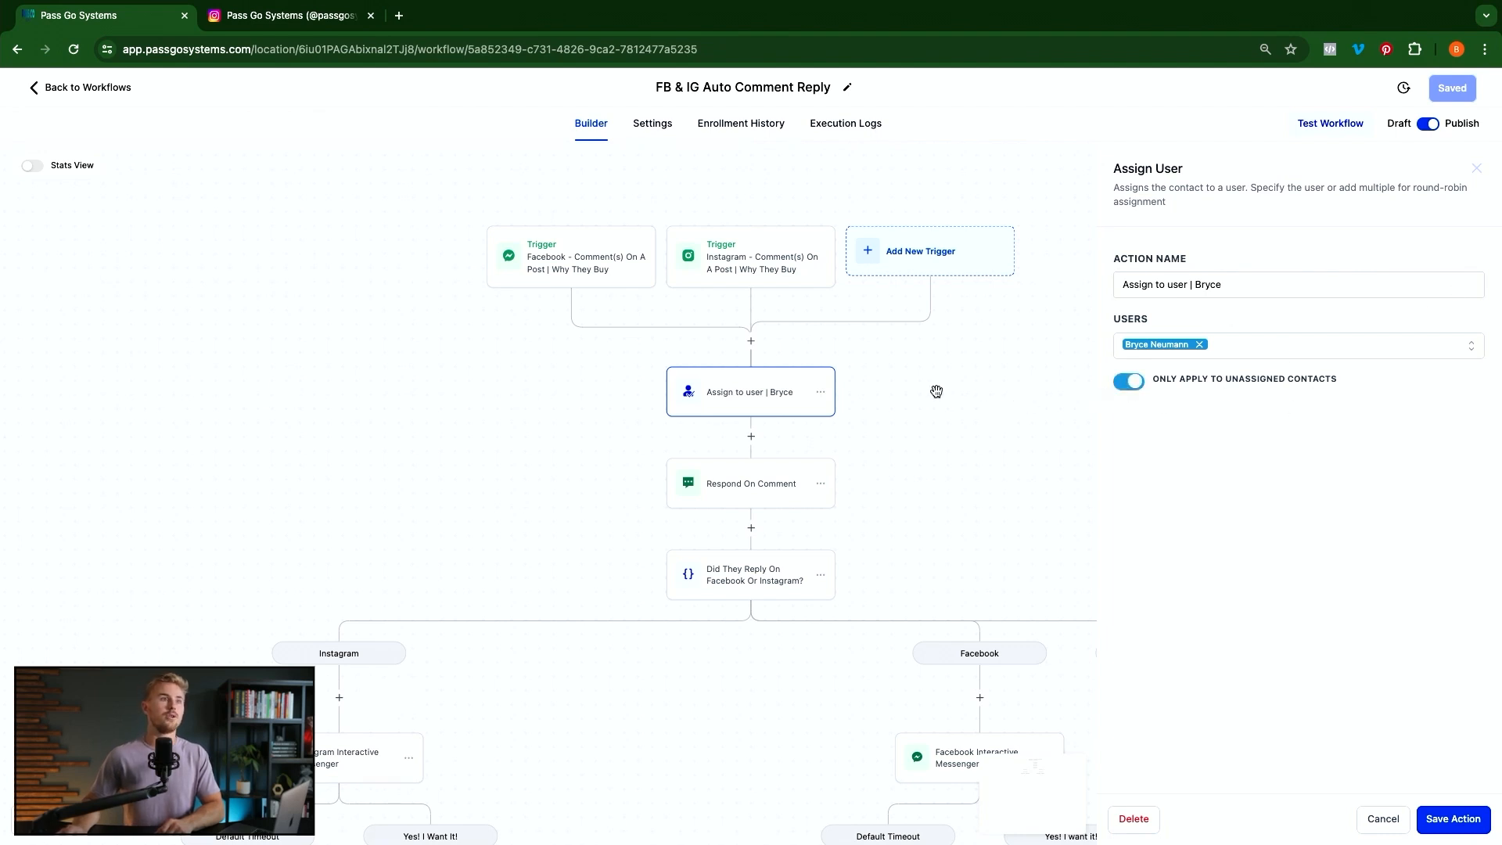
click(1129, 382)
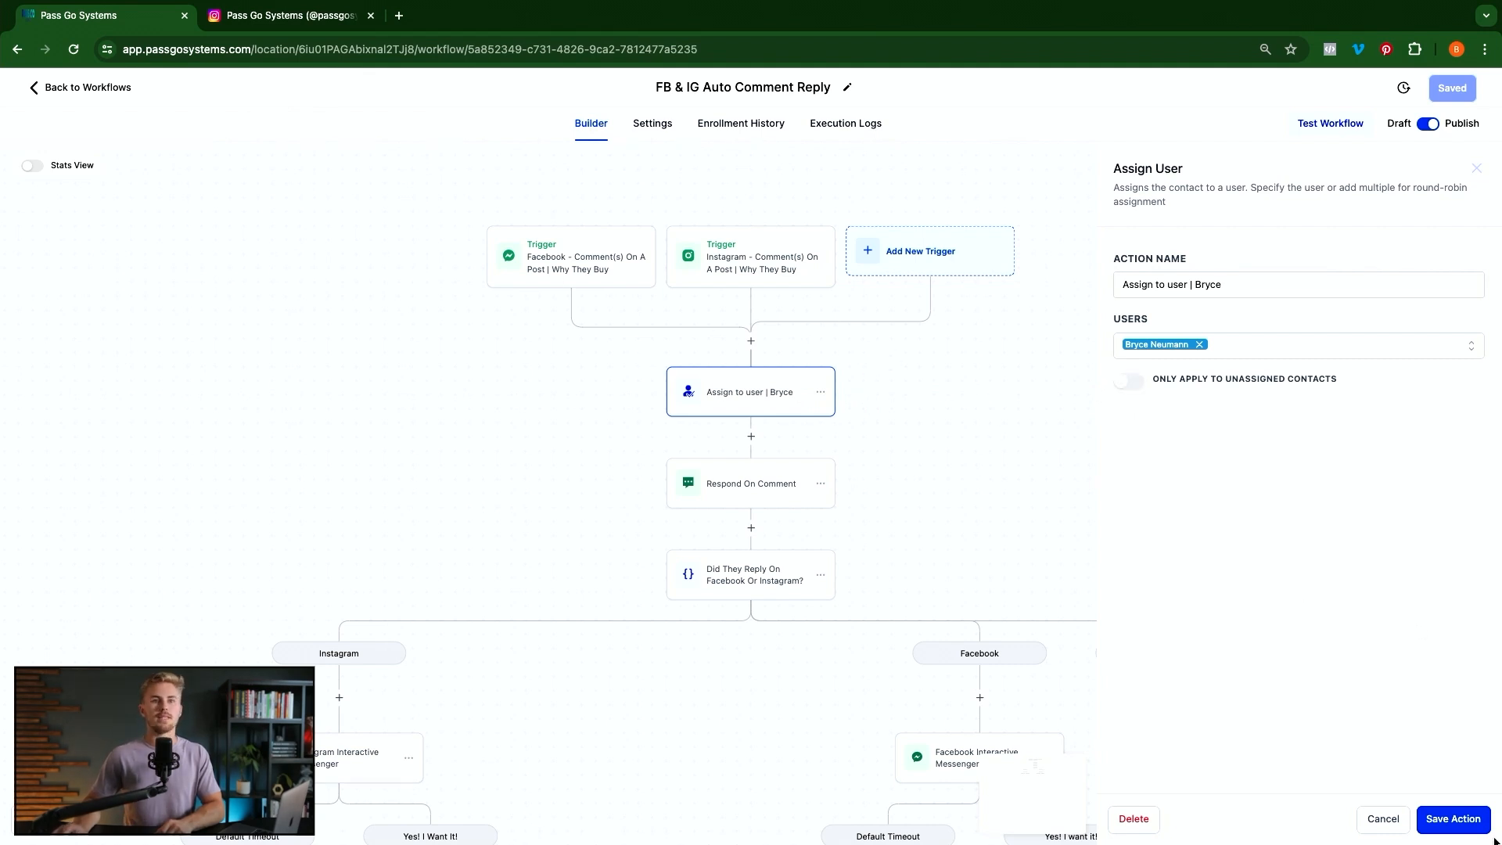
click(1453, 818)
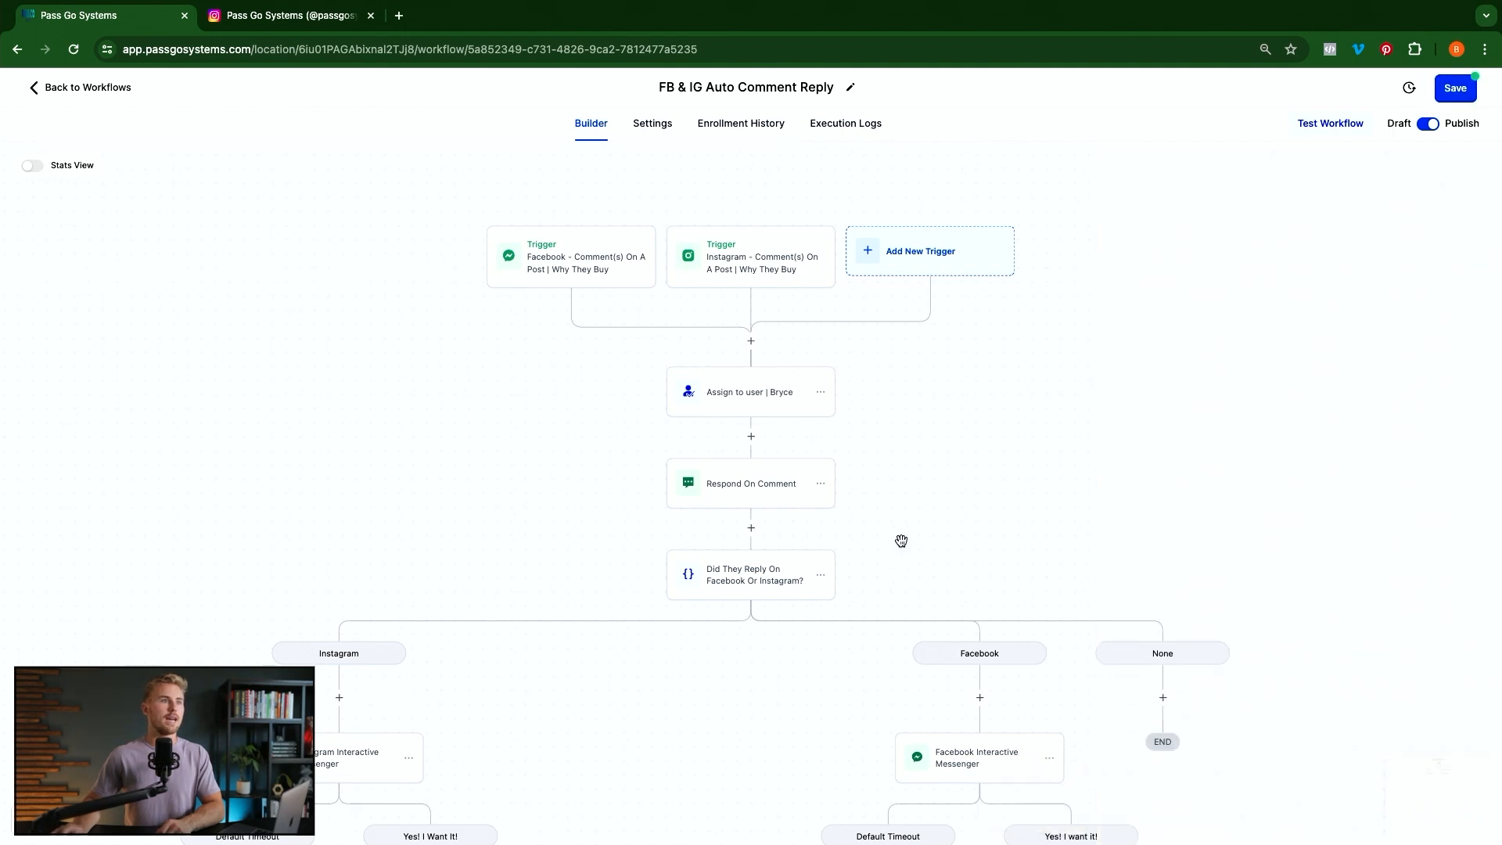
In Respond On Comment settings, add a seventh empty reply via + Add New Response
click(738, 499)
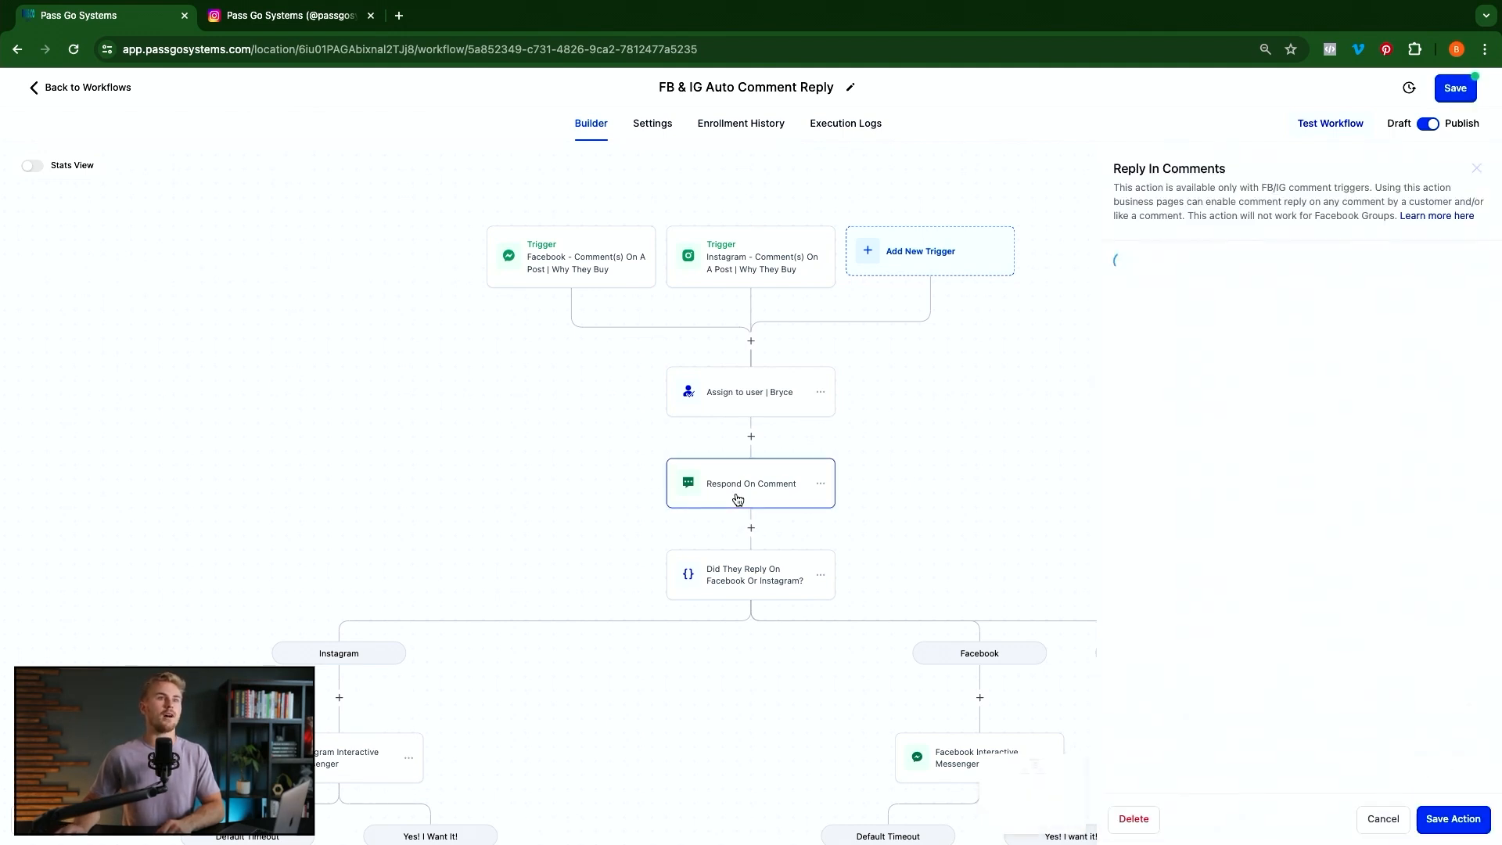
click(635, 467)
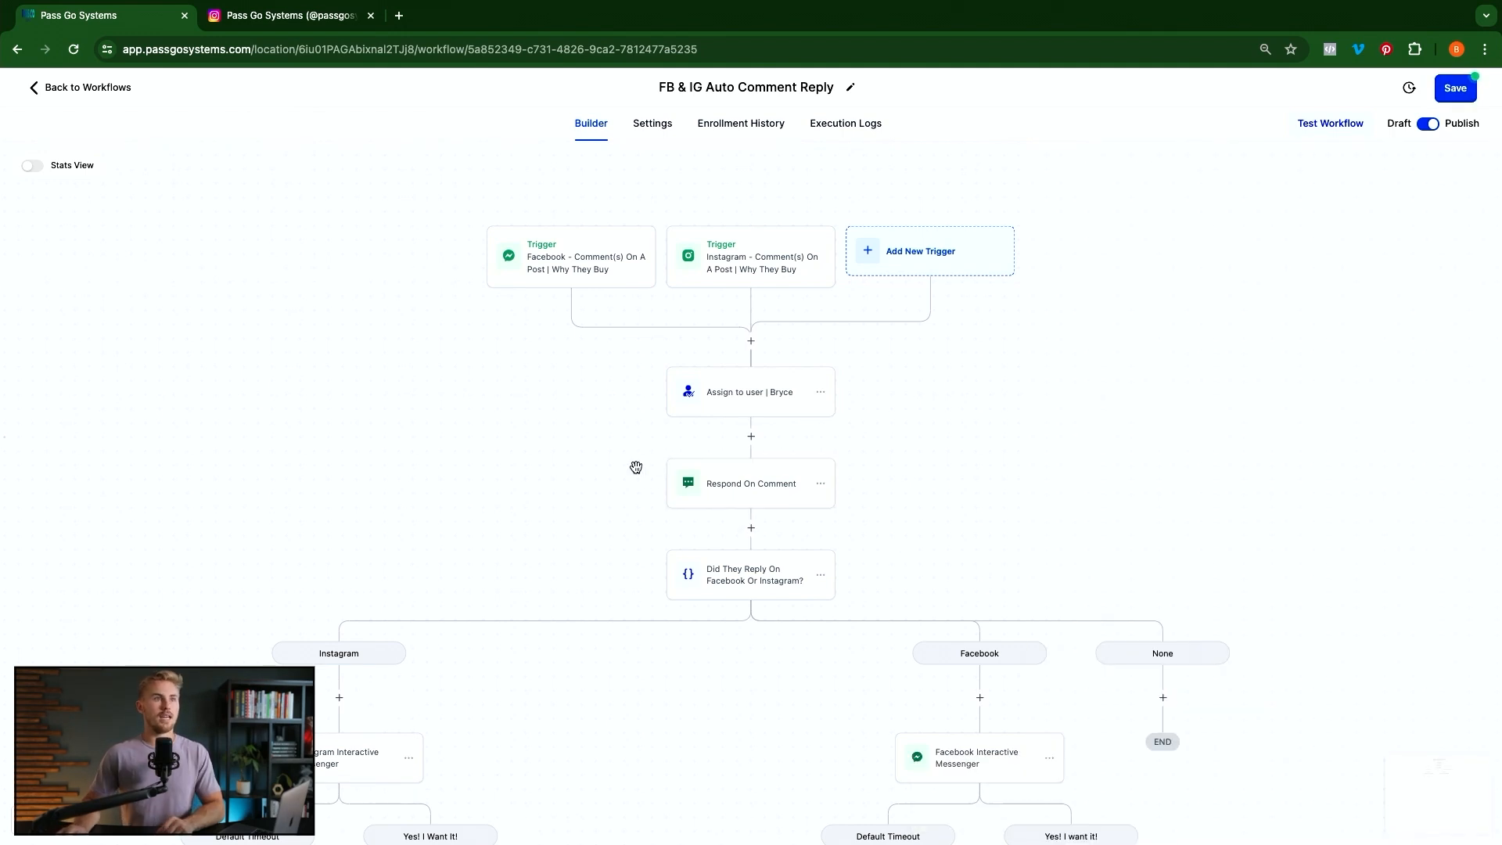
click(725, 479)
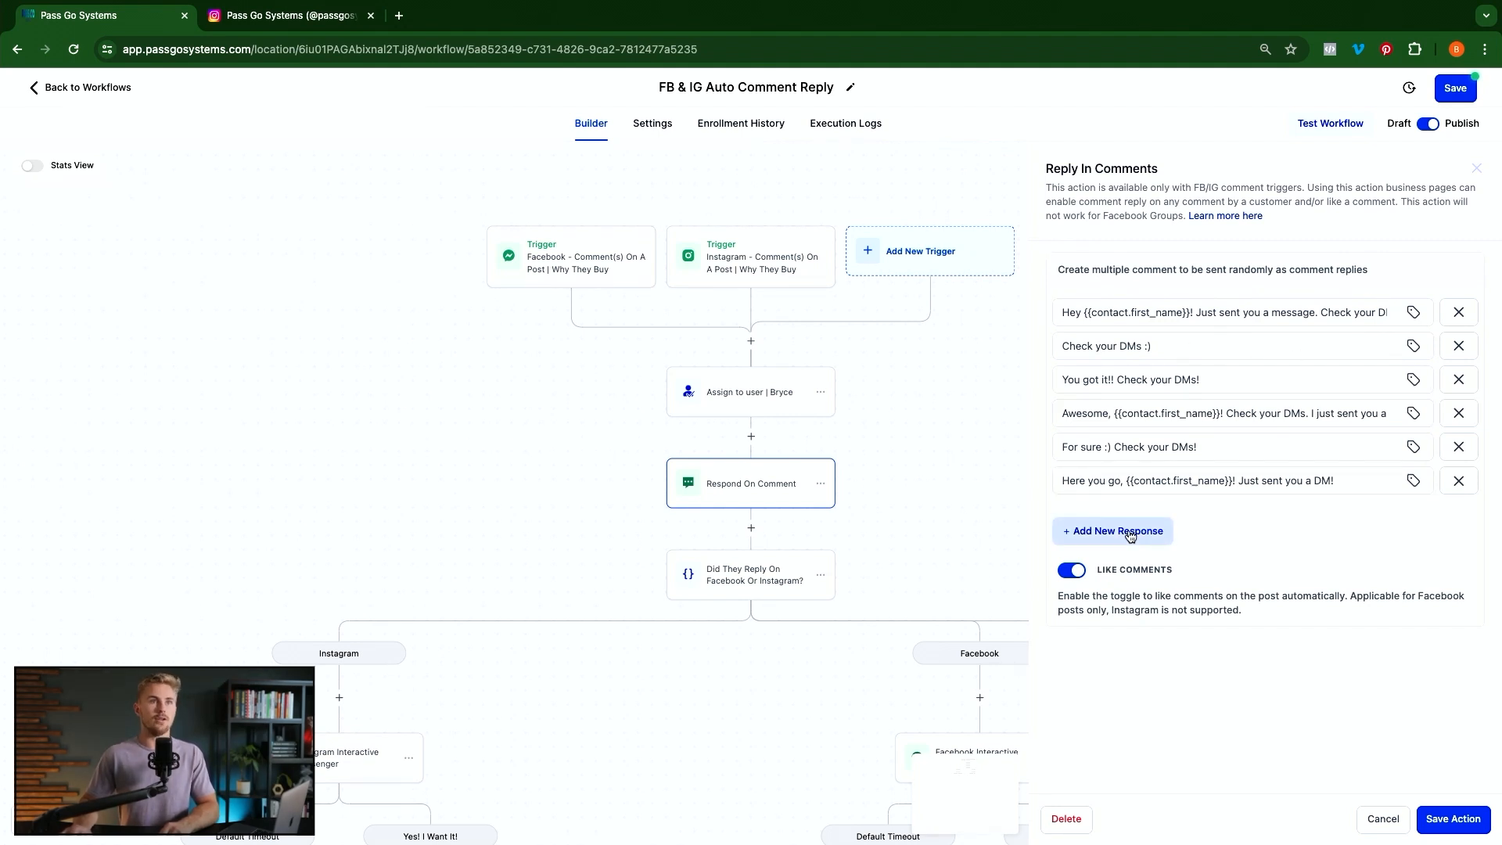
click(1131, 535)
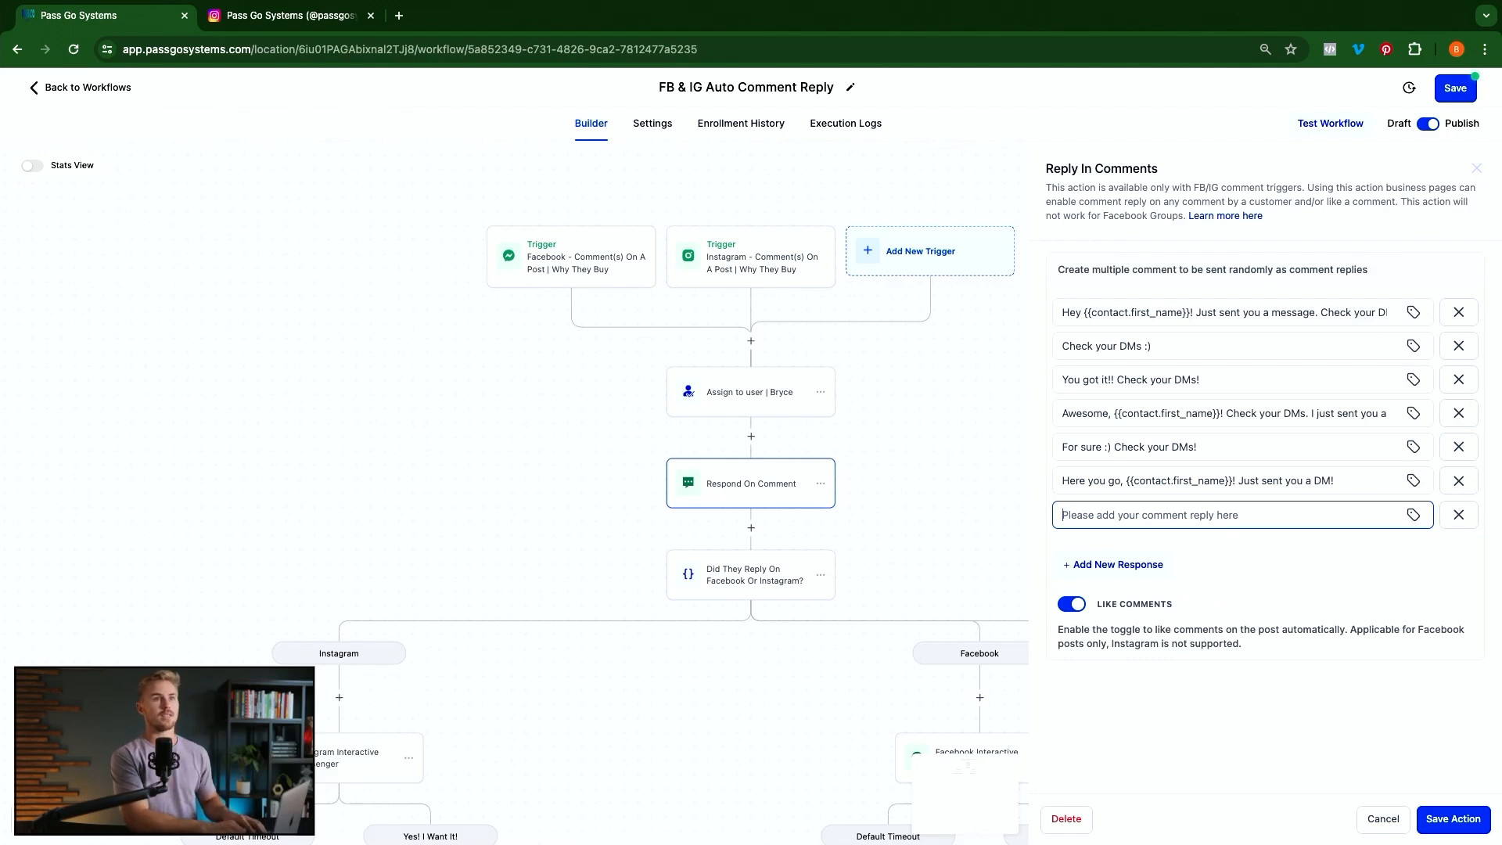
Paste 'For sure! I just sent you a DM!' as the new reply and save the action
text(For sure! I just sent you a DM!)
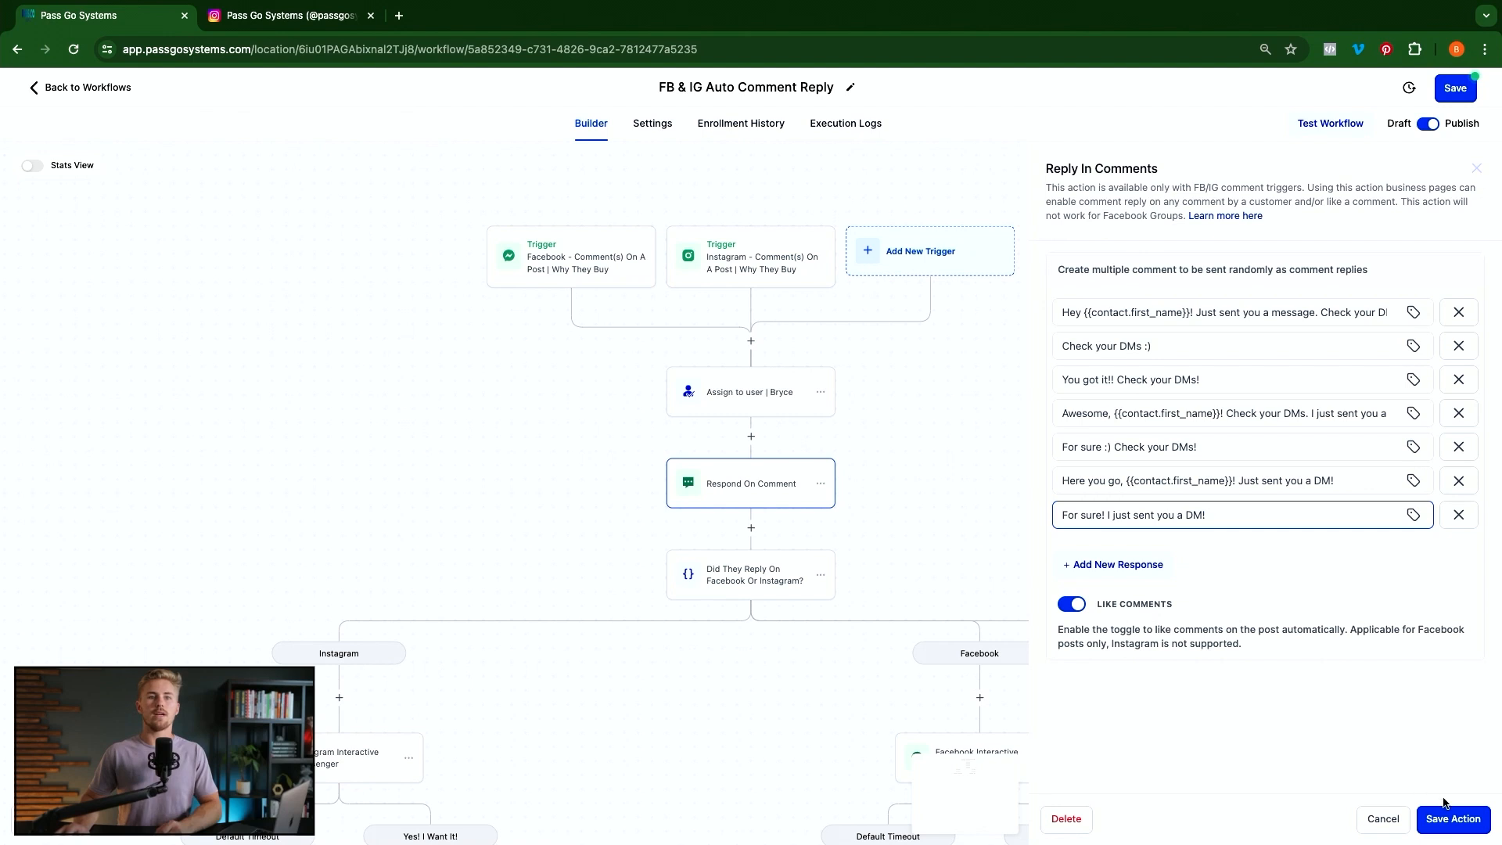
click(1472, 826)
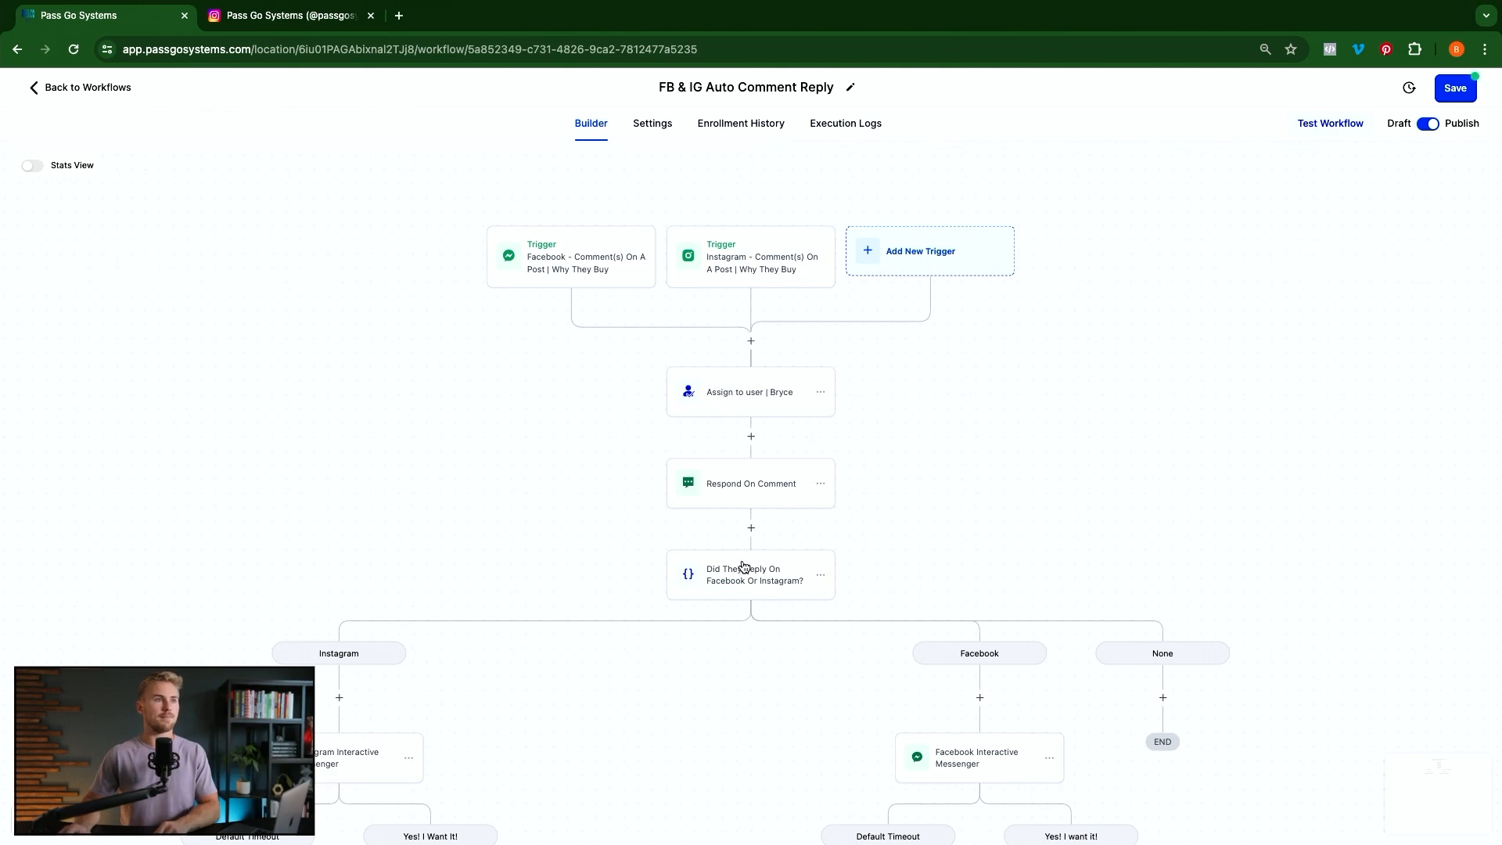
Abandon an 'if' step insert after Respond On Comment and open the Did They Reply condition
scroll(719, 570, down, 2)
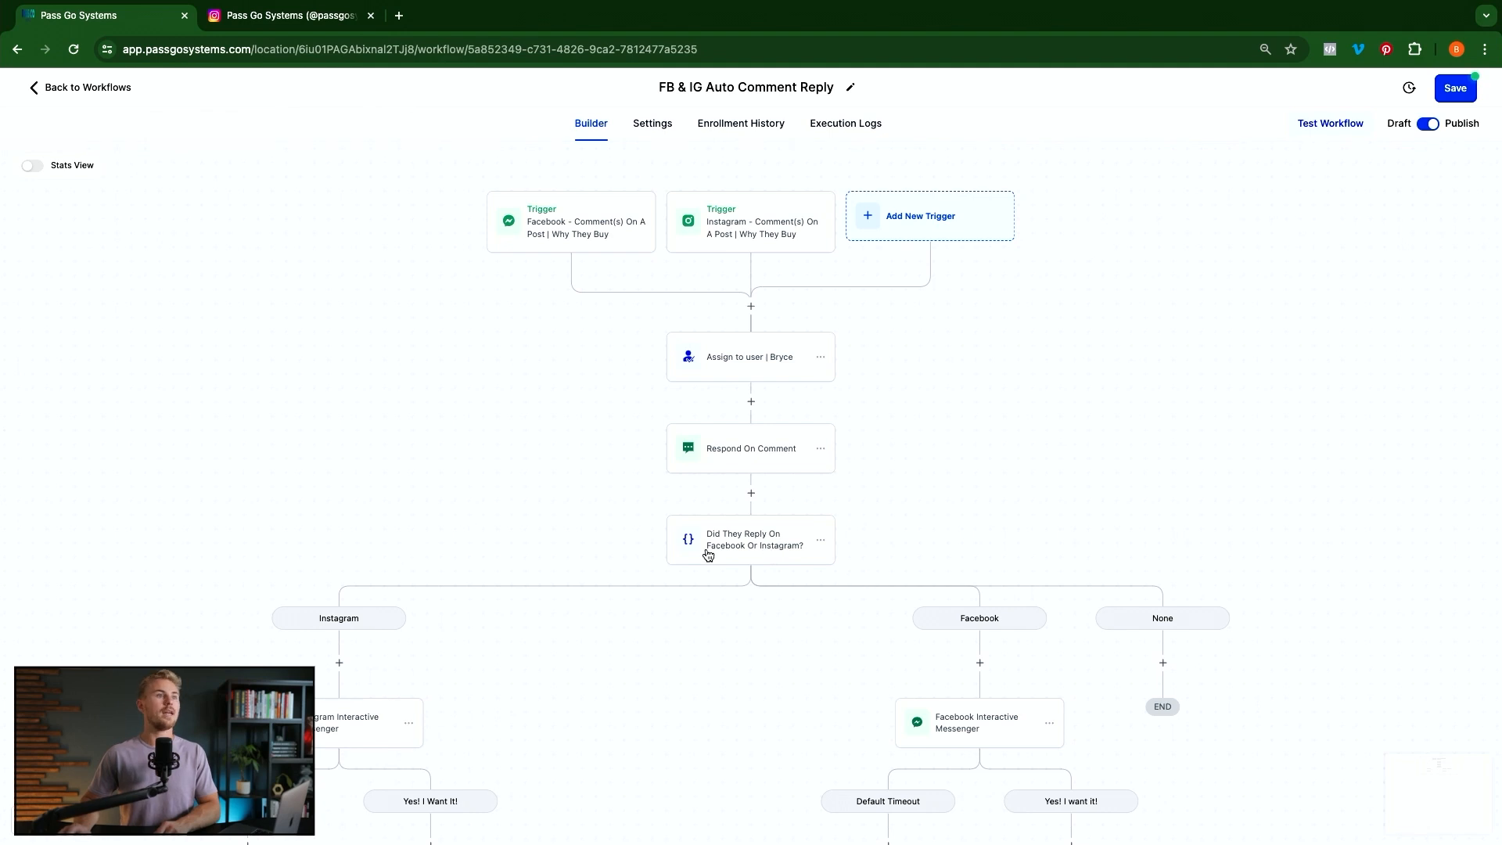
click(751, 493)
text(if)
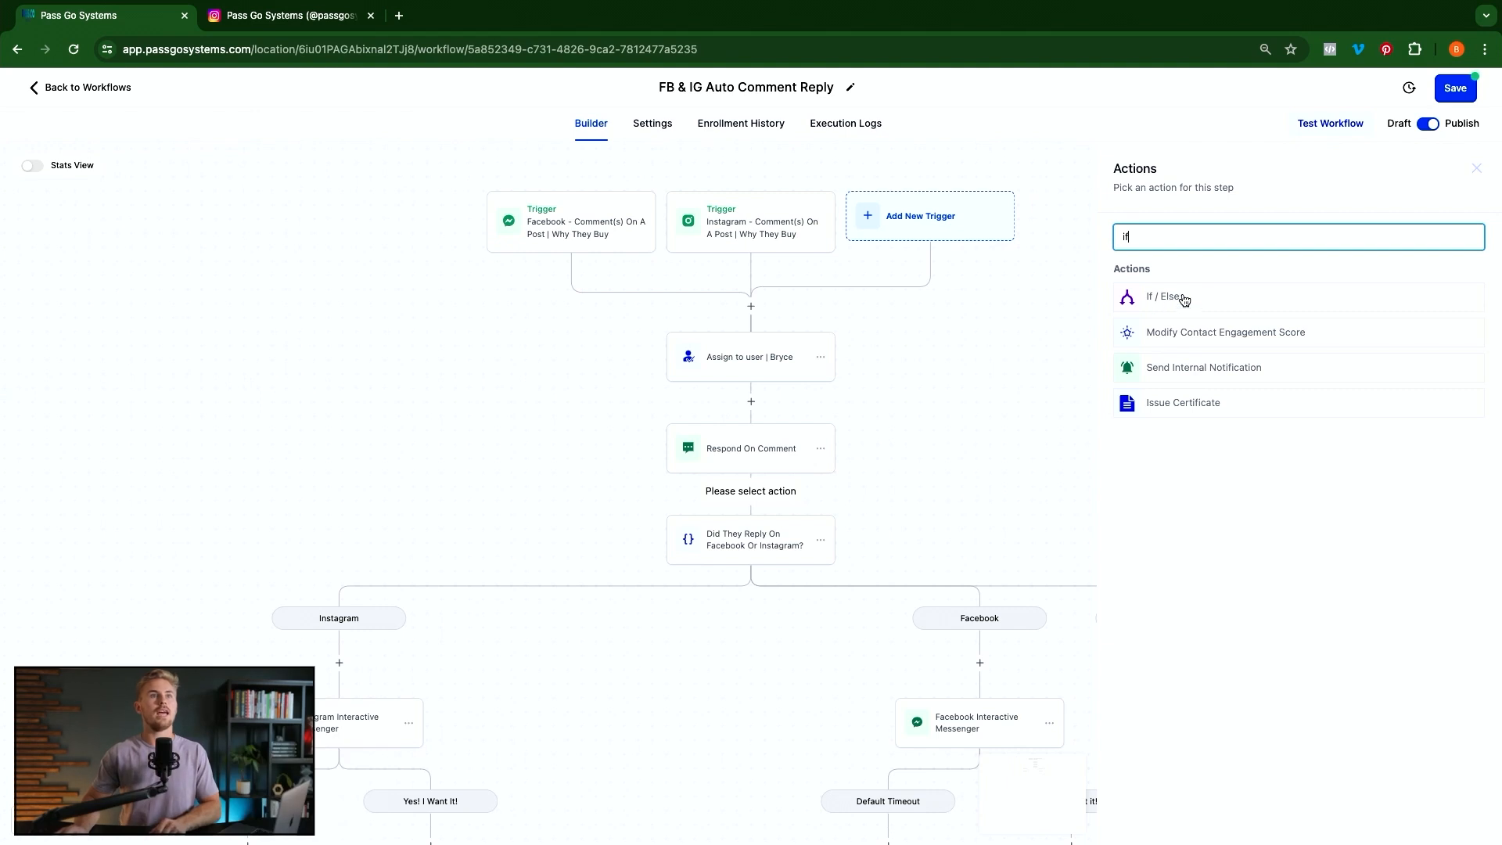
click(974, 410)
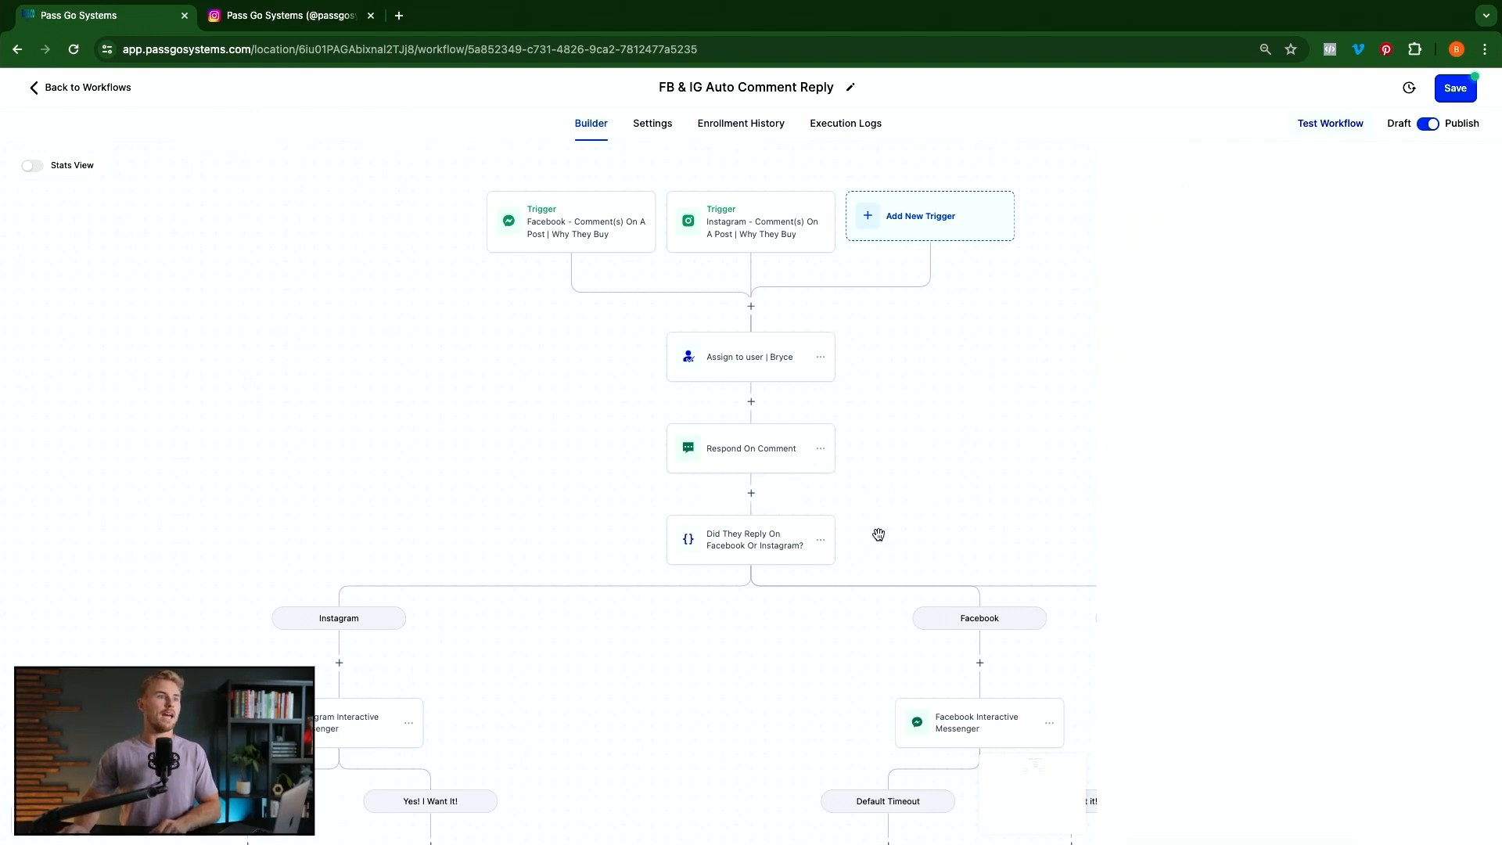
click(765, 553)
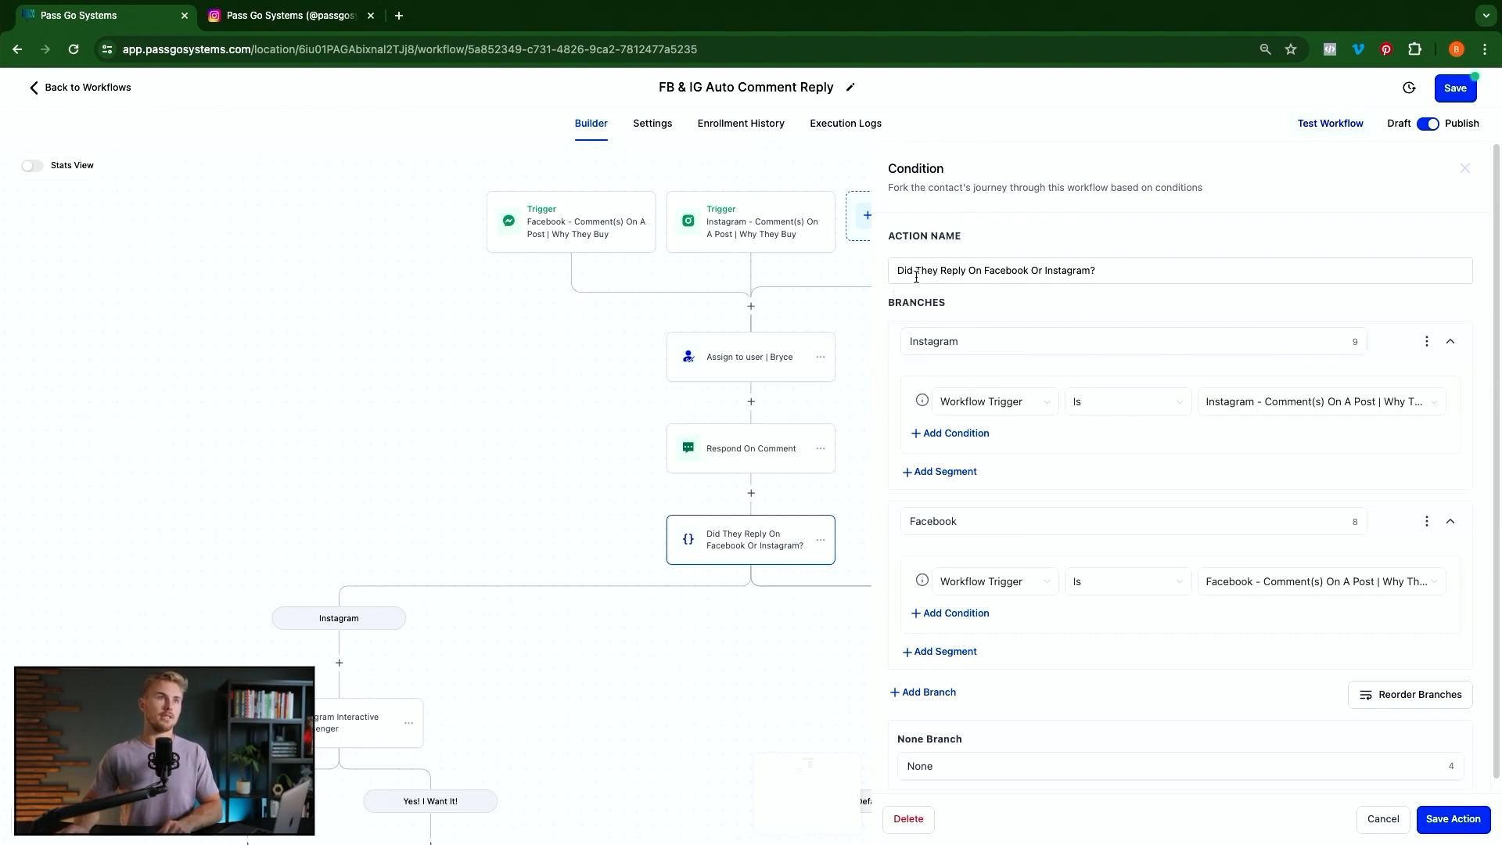
Add a trial branch to the condition that matches the Instagram comment trigger
drag(922, 270, 1193, 283)
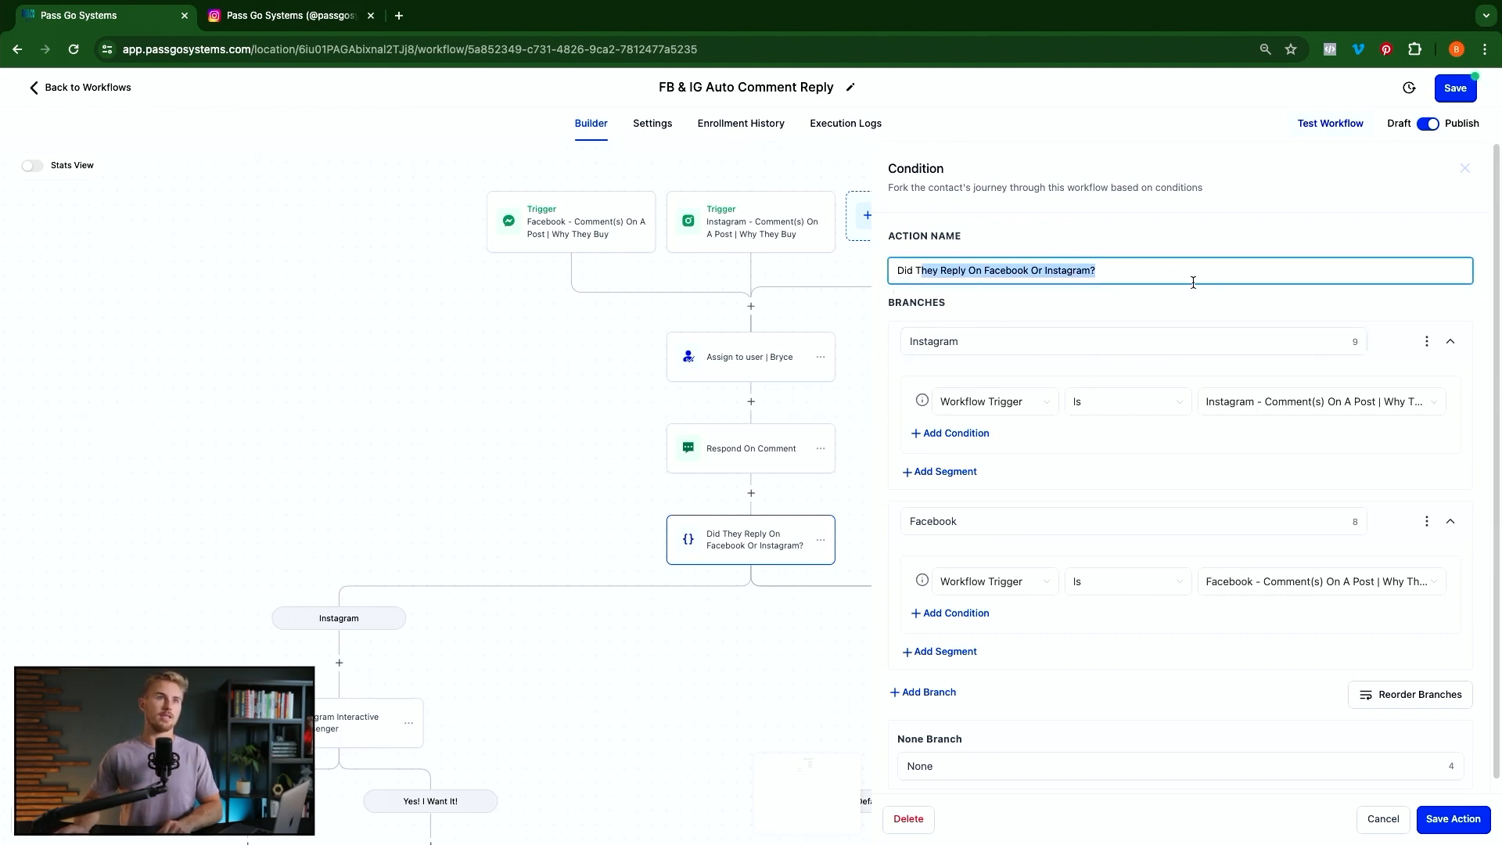
click(1082, 318)
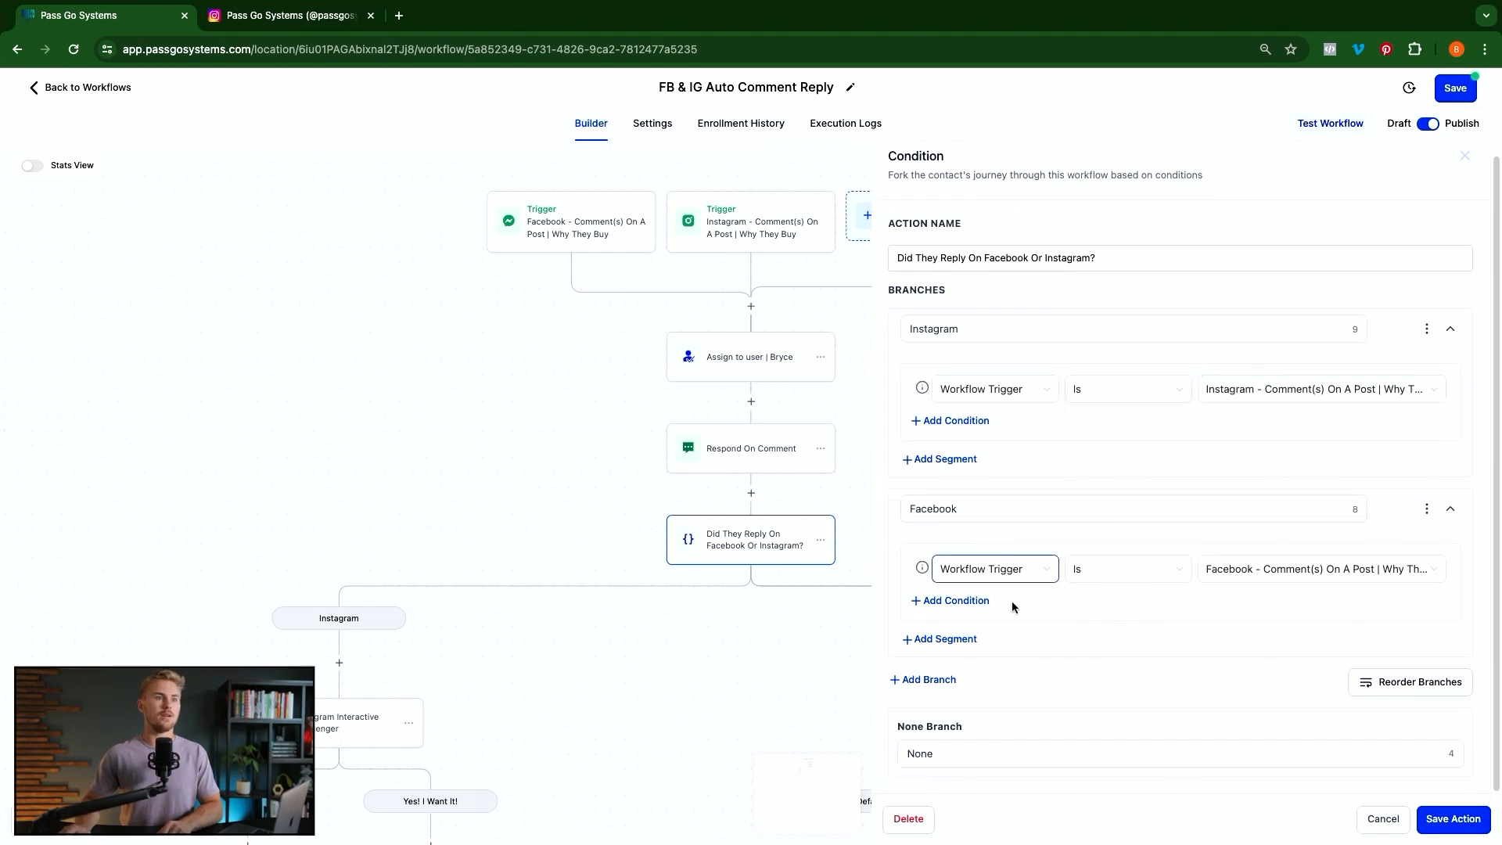
click(924, 692)
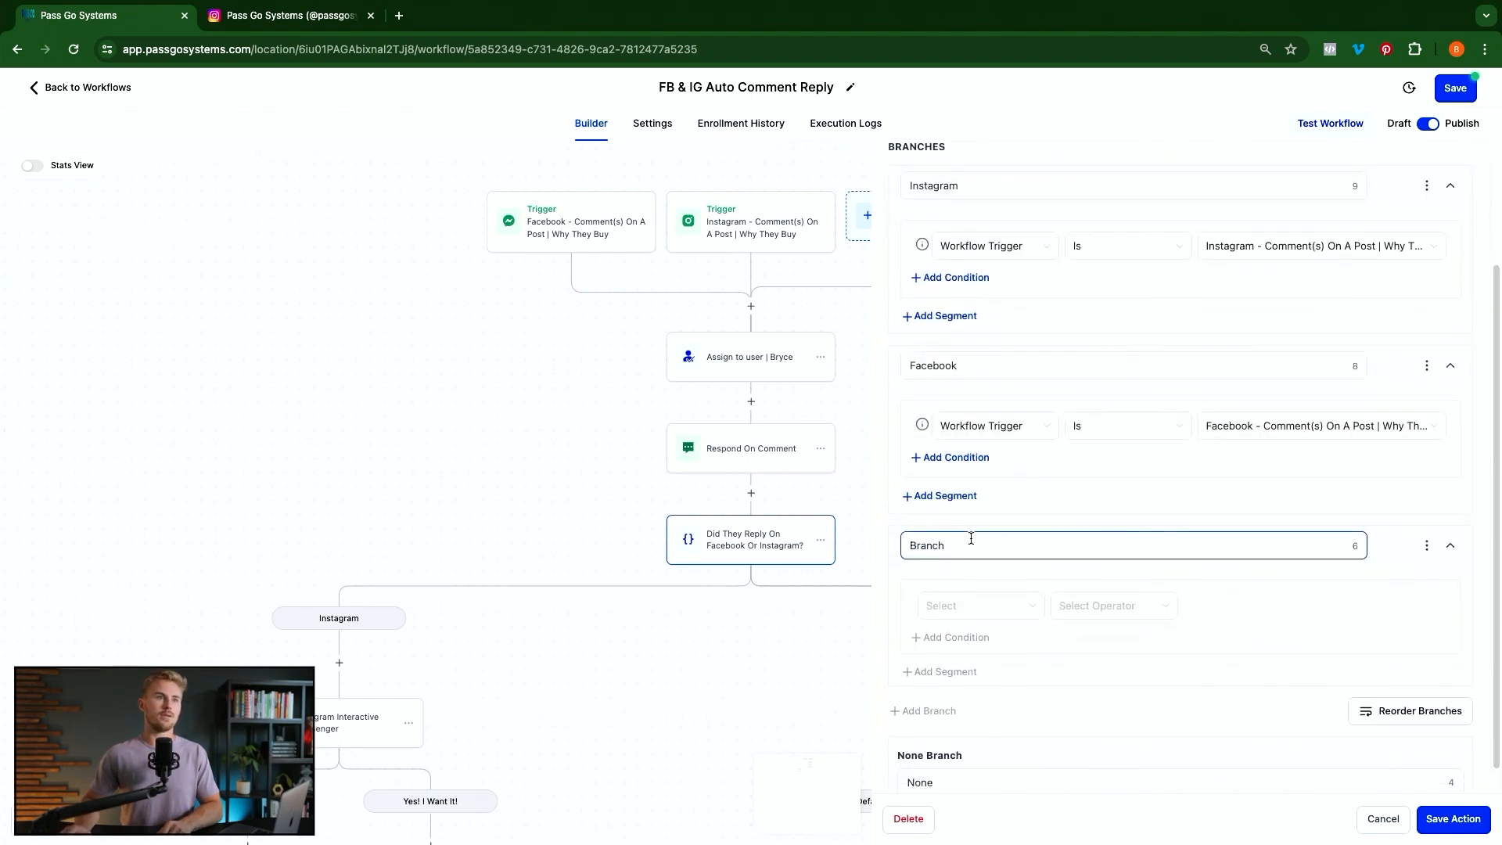
double_click(970, 541)
click(994, 607)
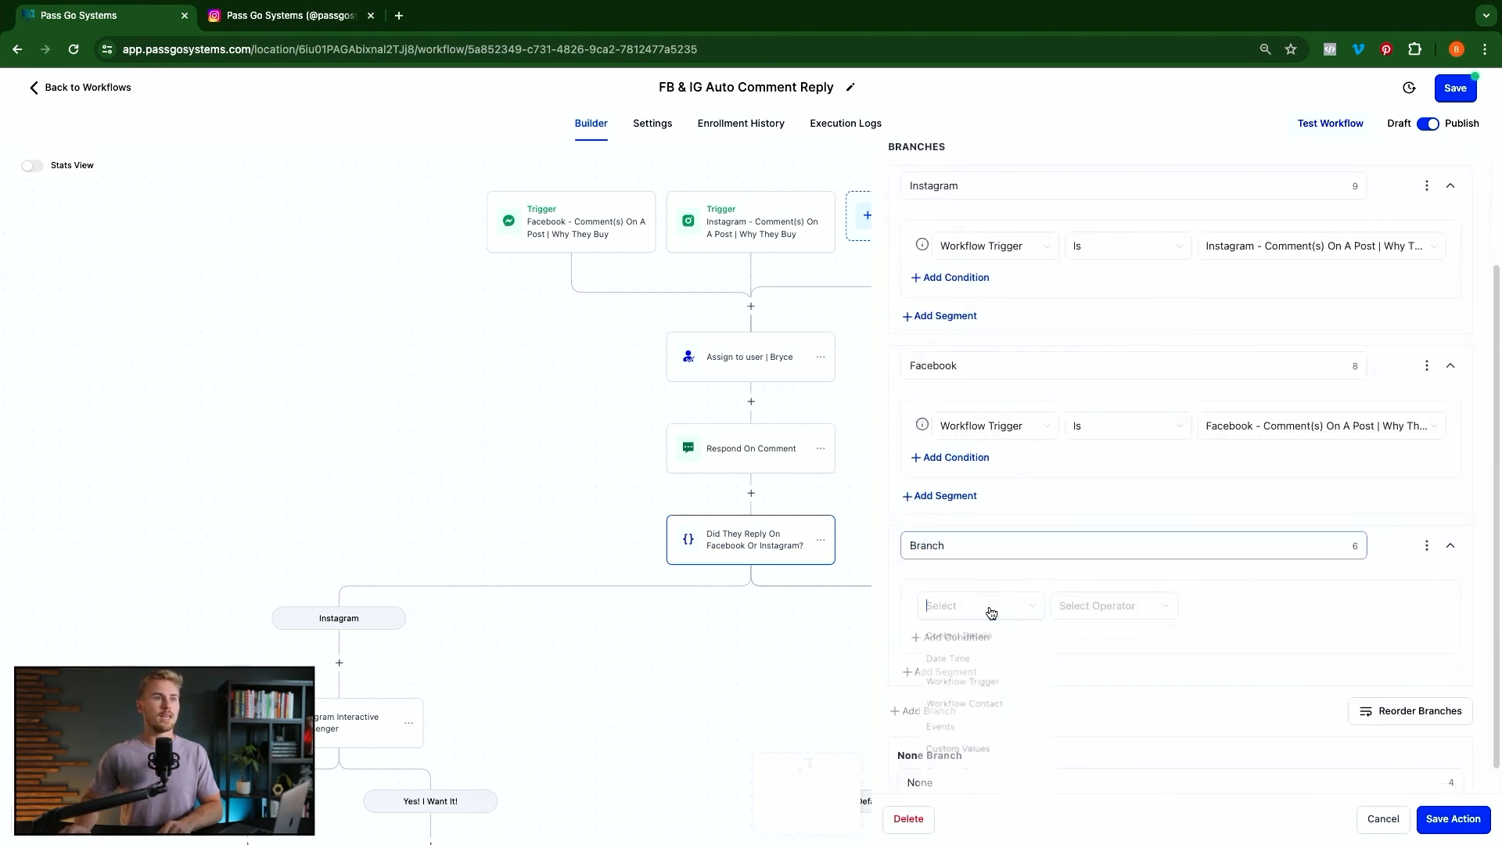
click(970, 683)
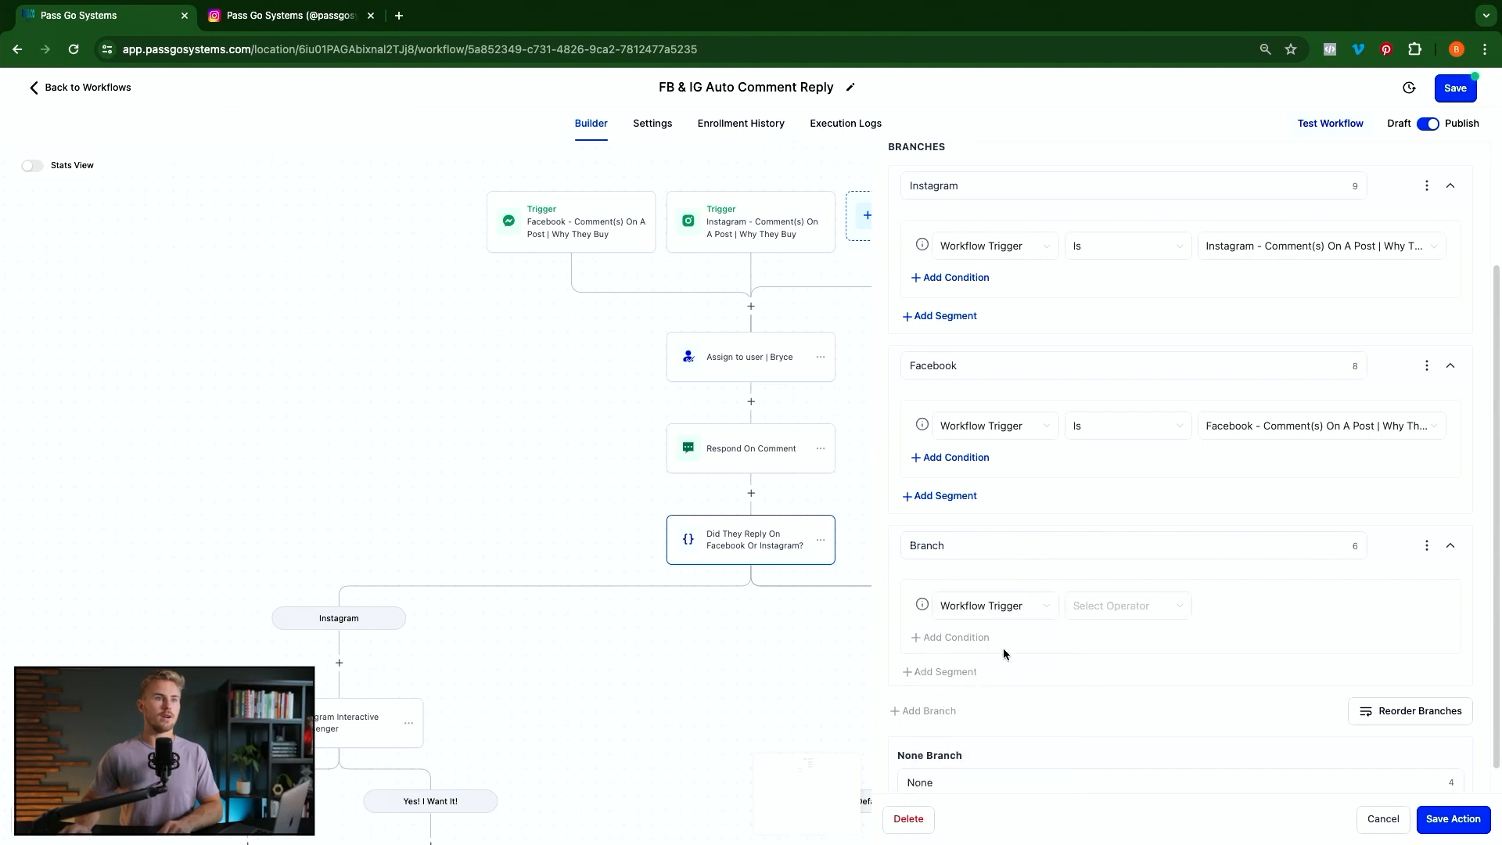
click(1237, 607)
click(1244, 662)
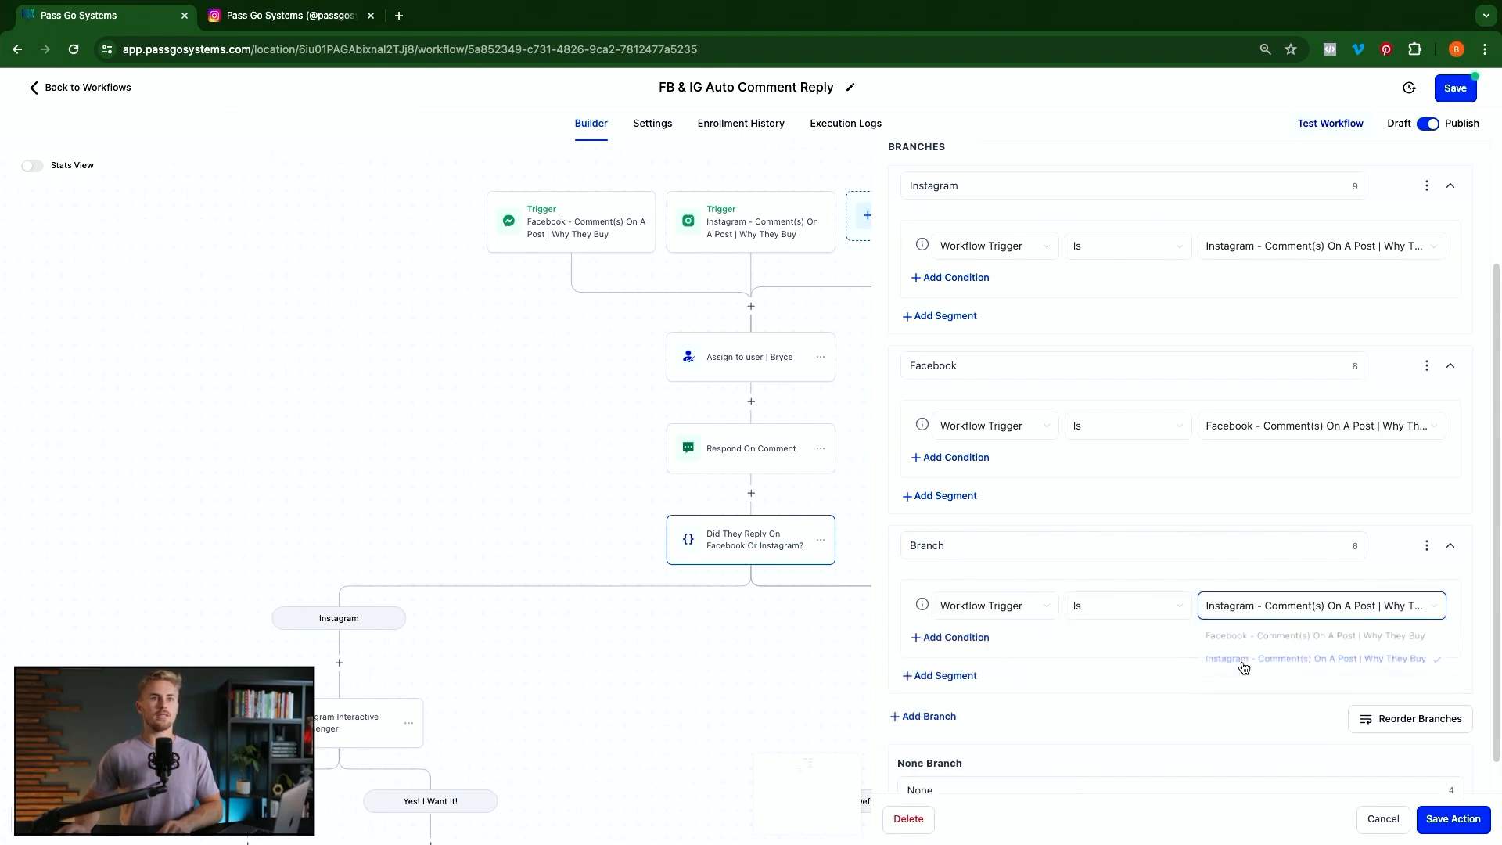
Delete the trial branch, review the Facebook branch name, and save the platform condition
scroll(971, 535, down, 1)
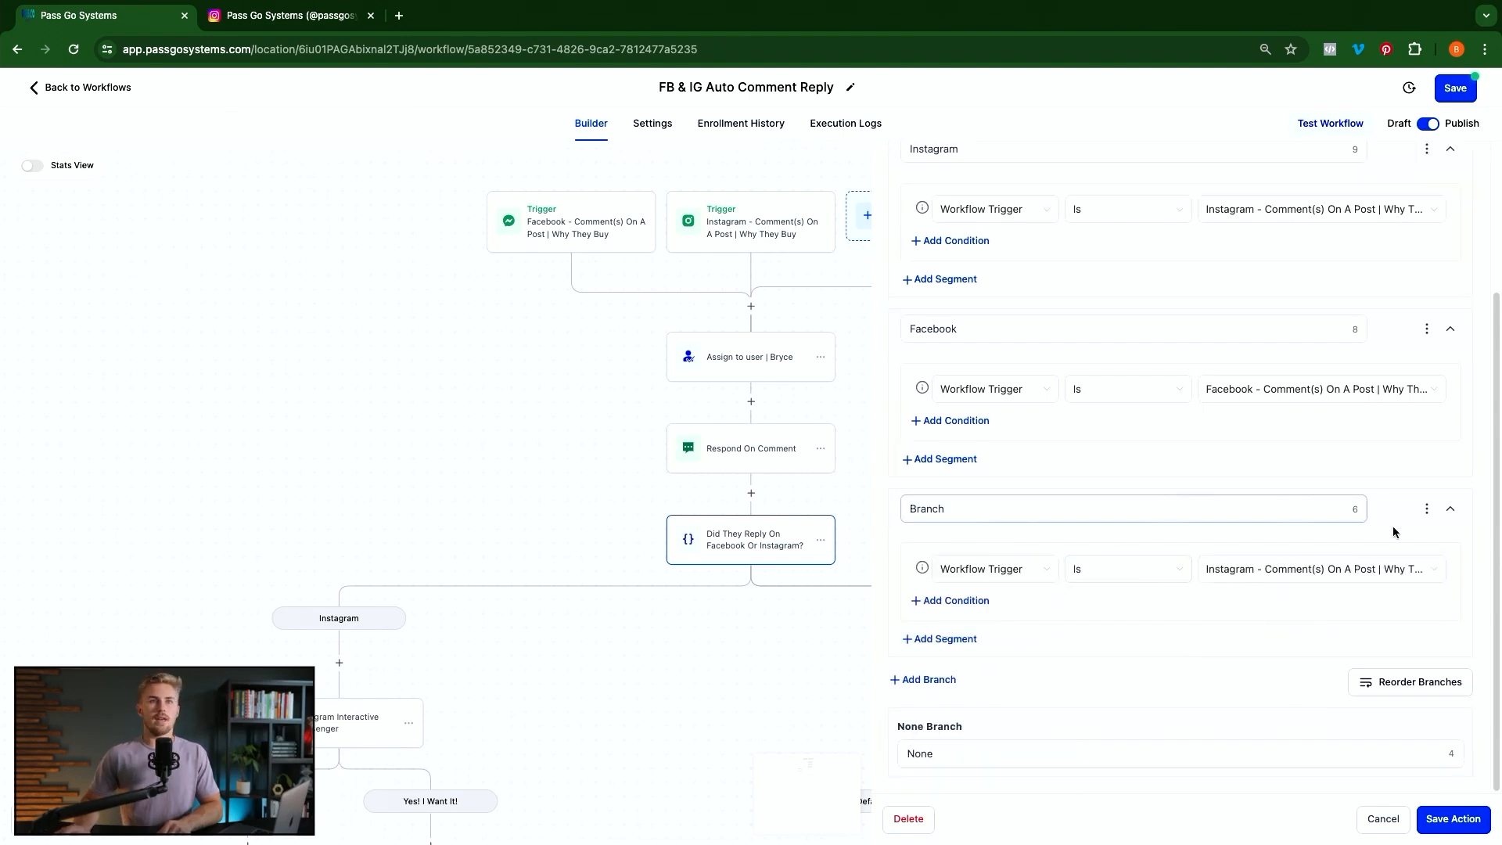
click(1427, 509)
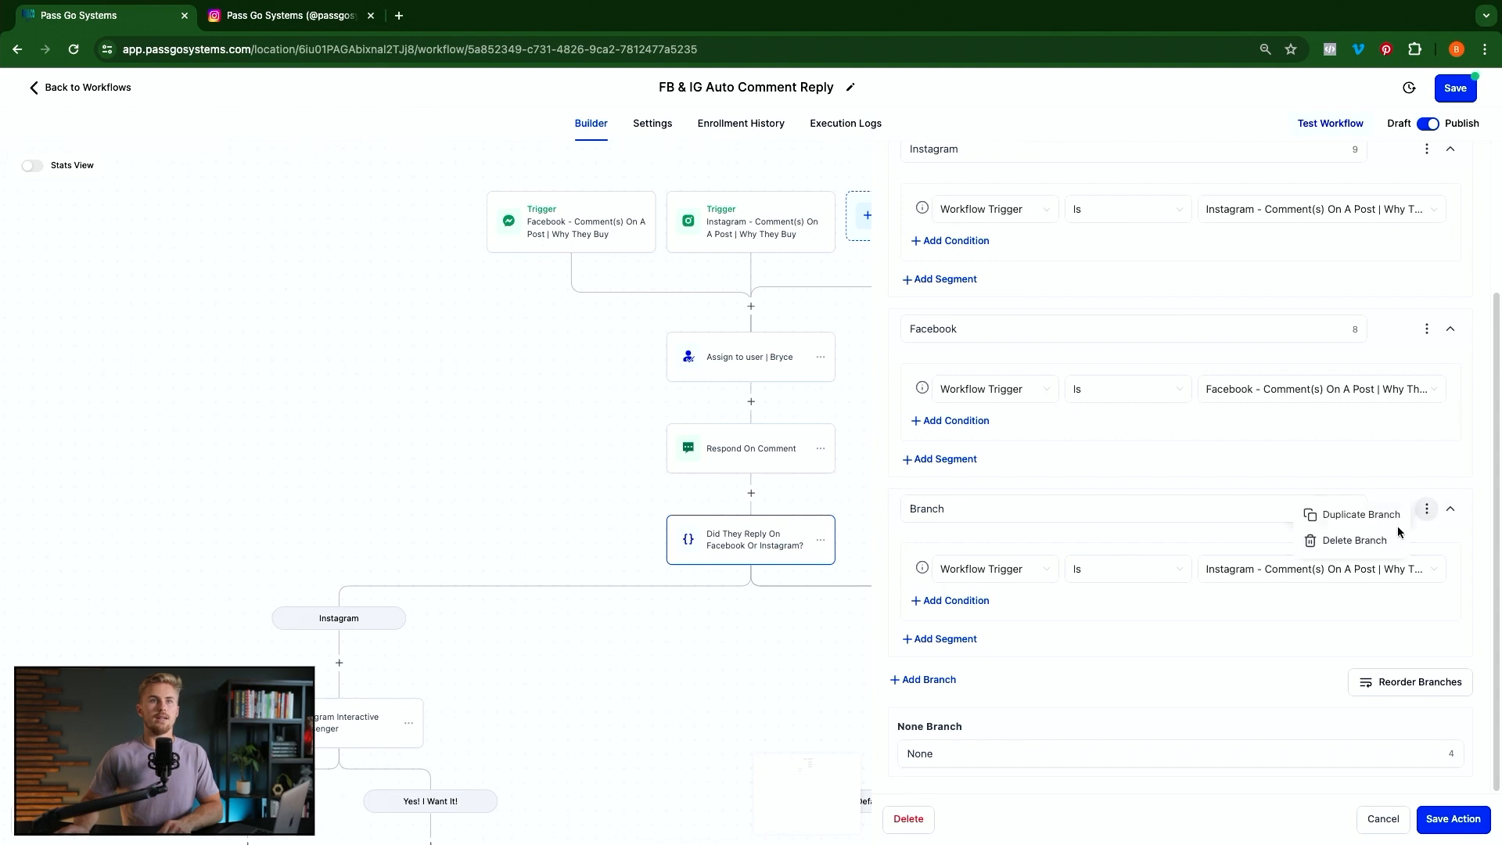
click(1352, 540)
click(899, 500)
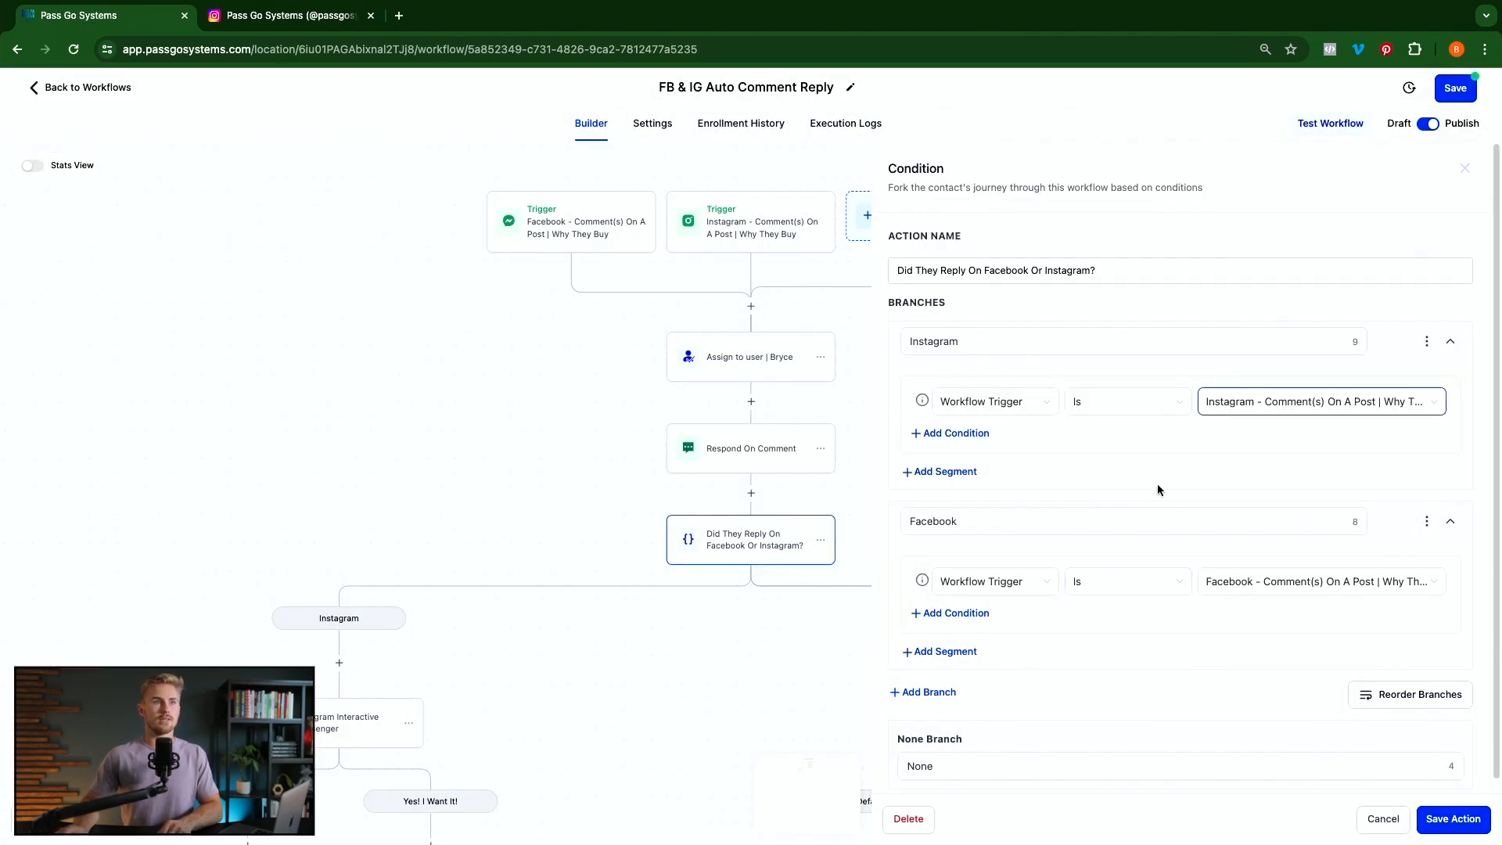
click(989, 516)
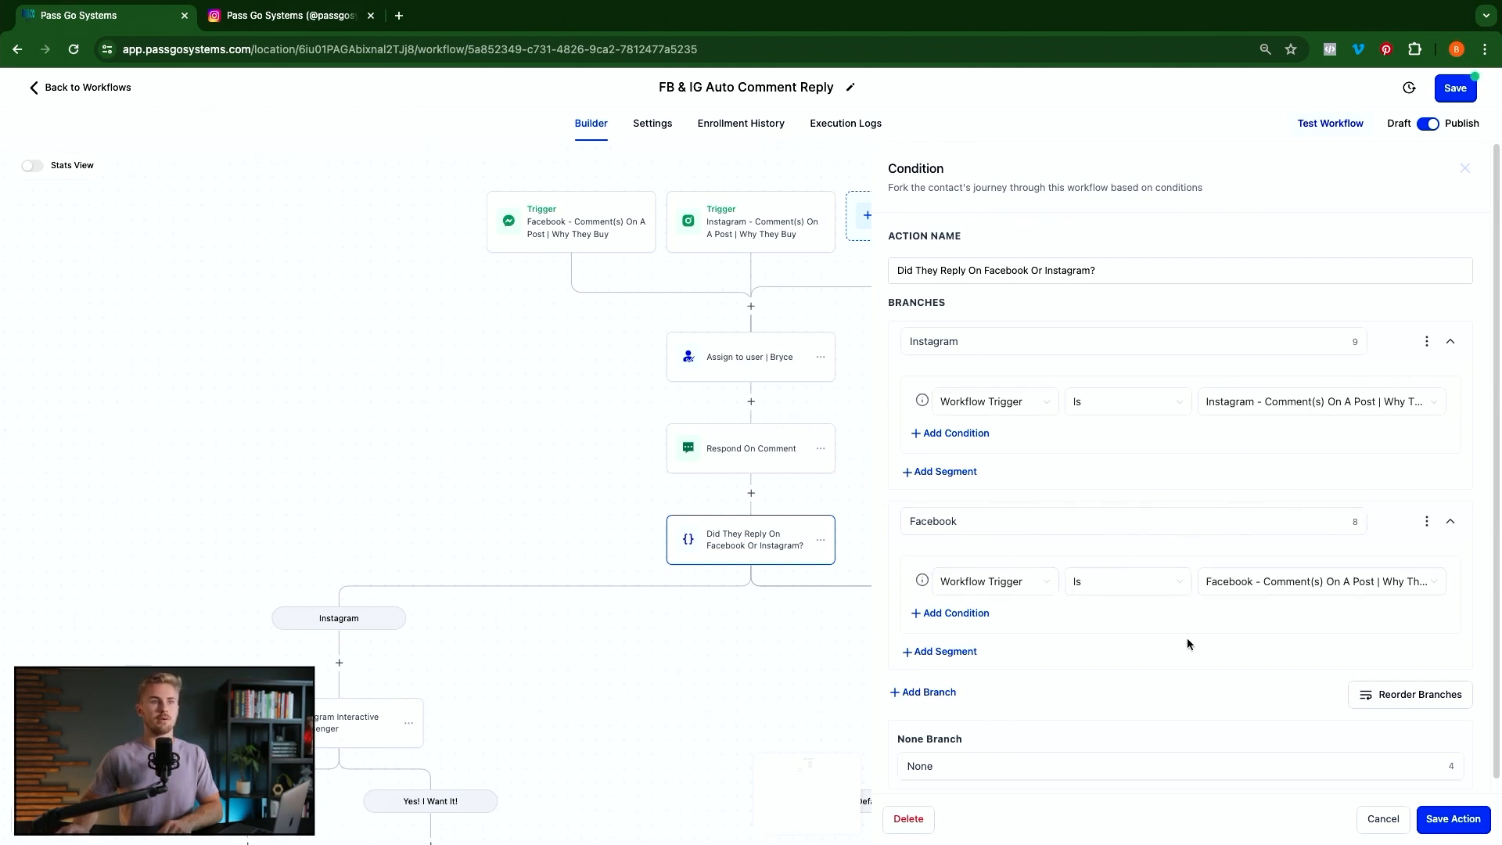
scroll(1187, 643, down, 1)
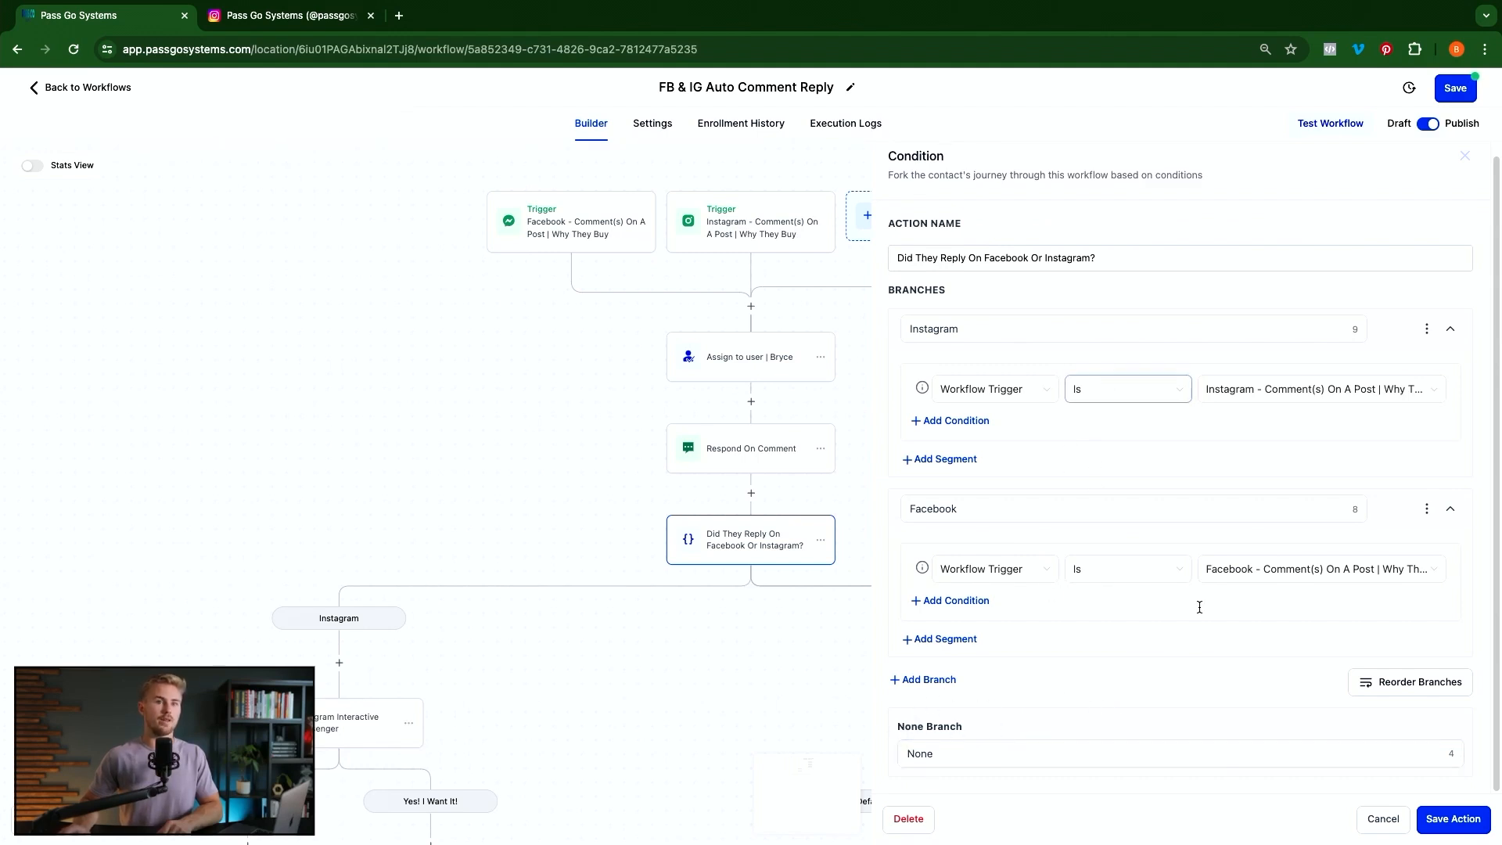
click(1454, 819)
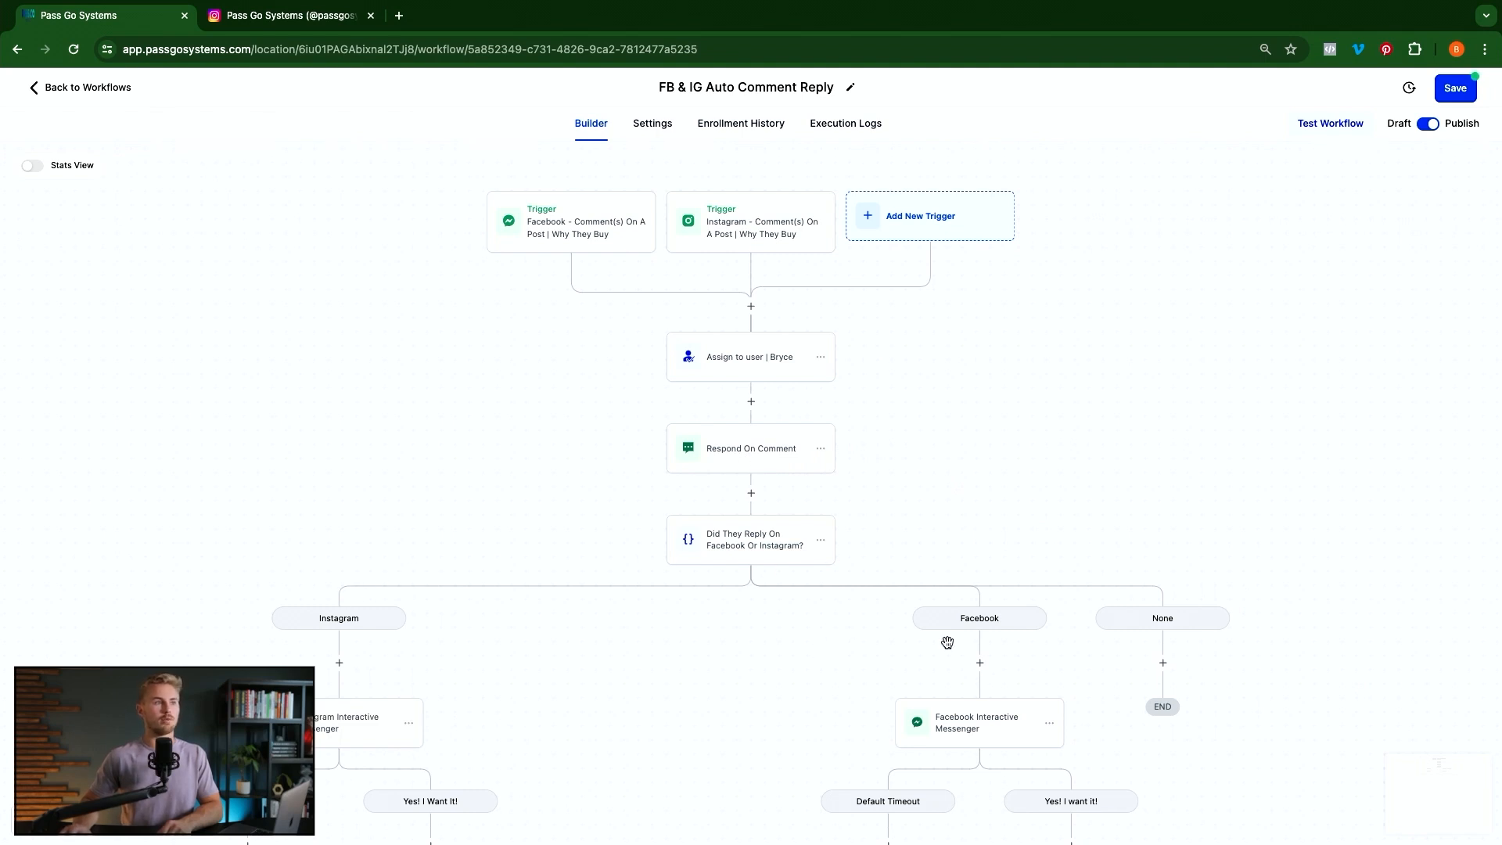
scroll(948, 642, down, 4)
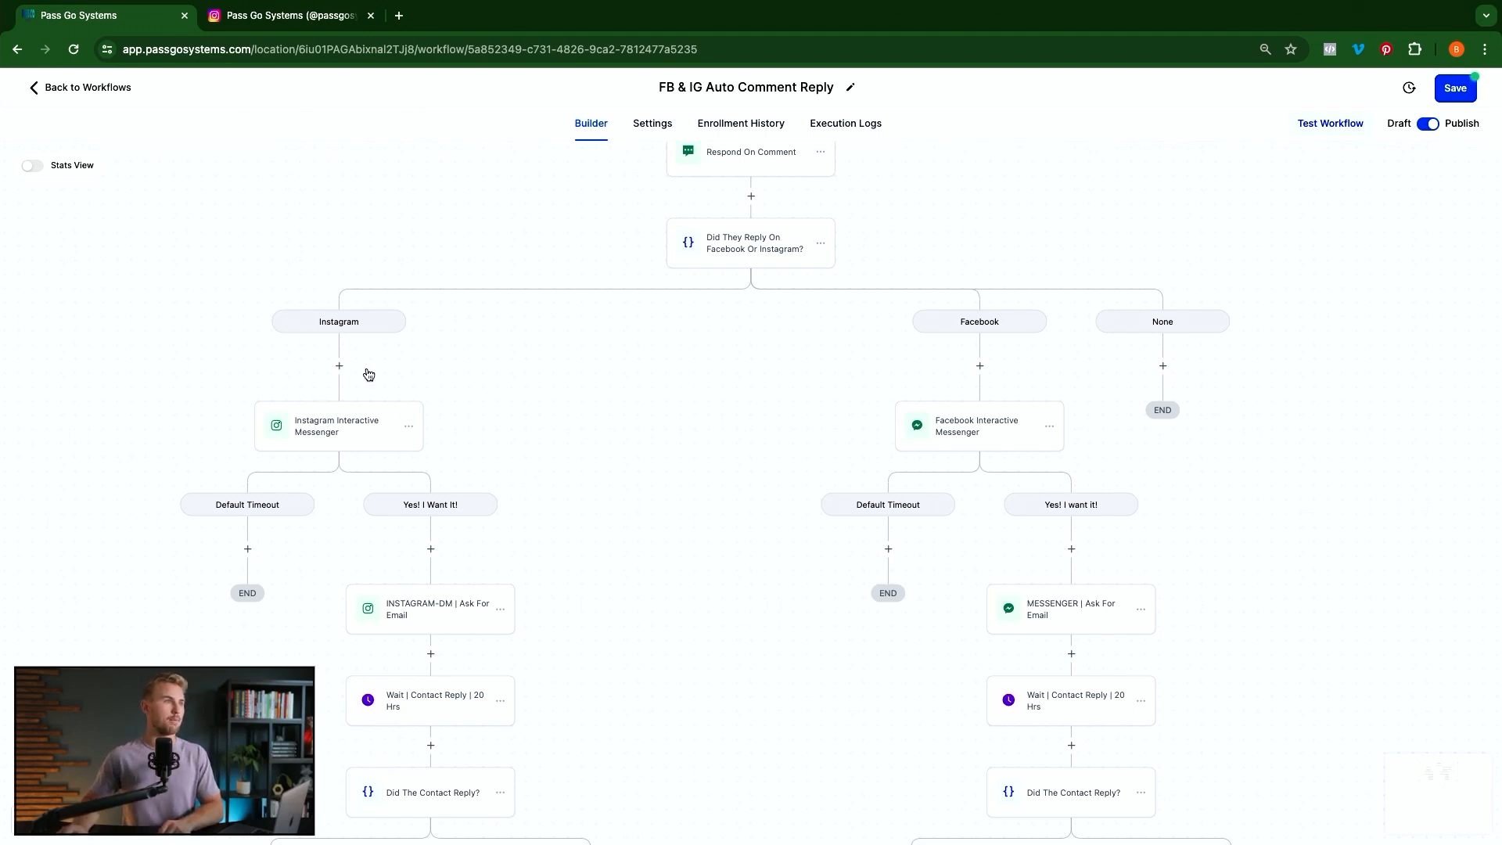
scroll(696, 400, left, 4)
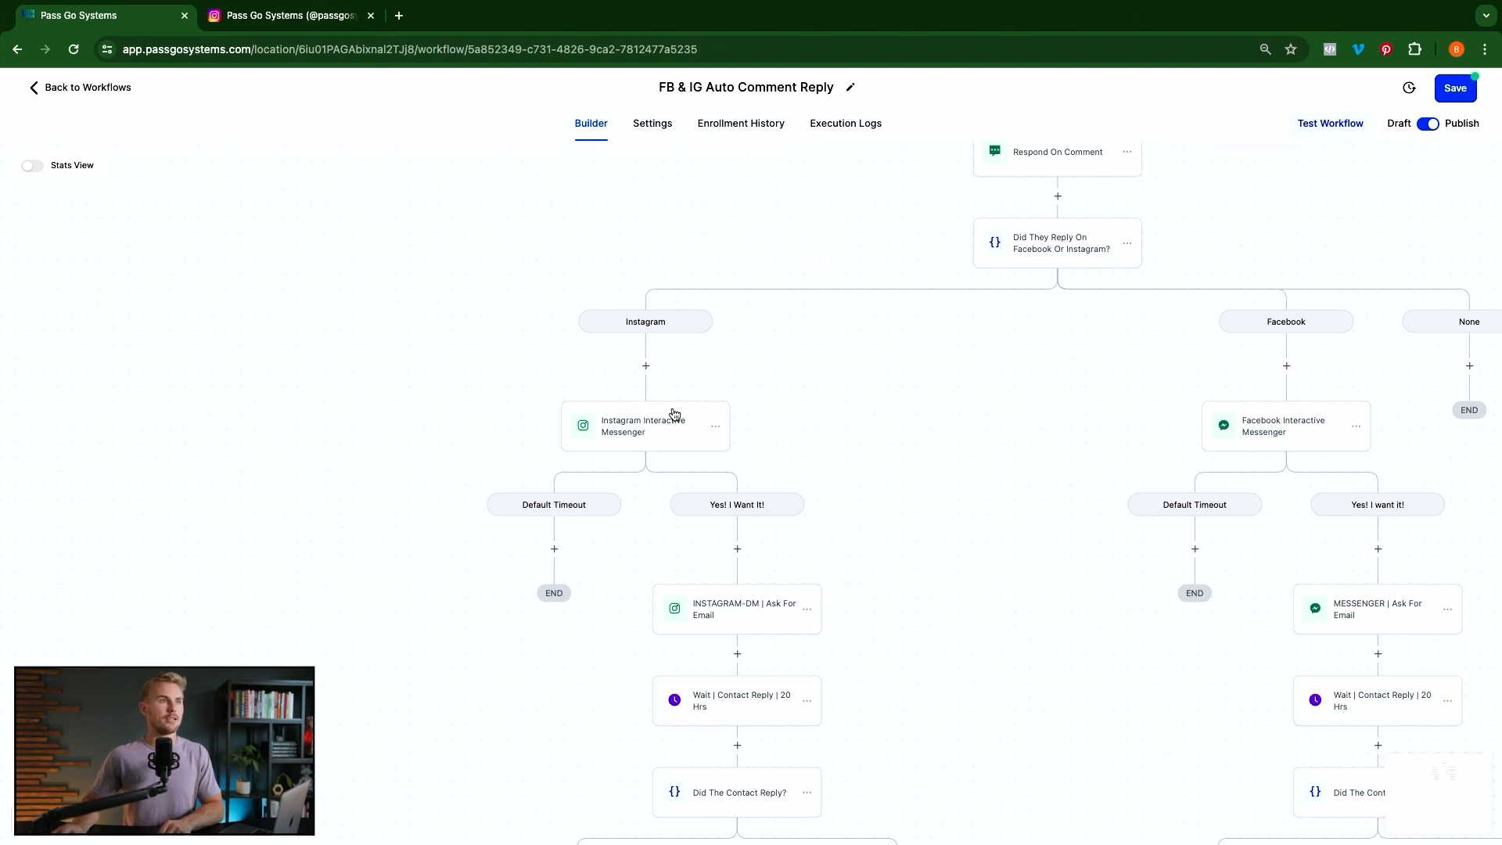
After an 'ins' search above it, open the existing Instagram Interactive Messenger's WHY THEY BUY PDF message
click(645, 444)
click(646, 365)
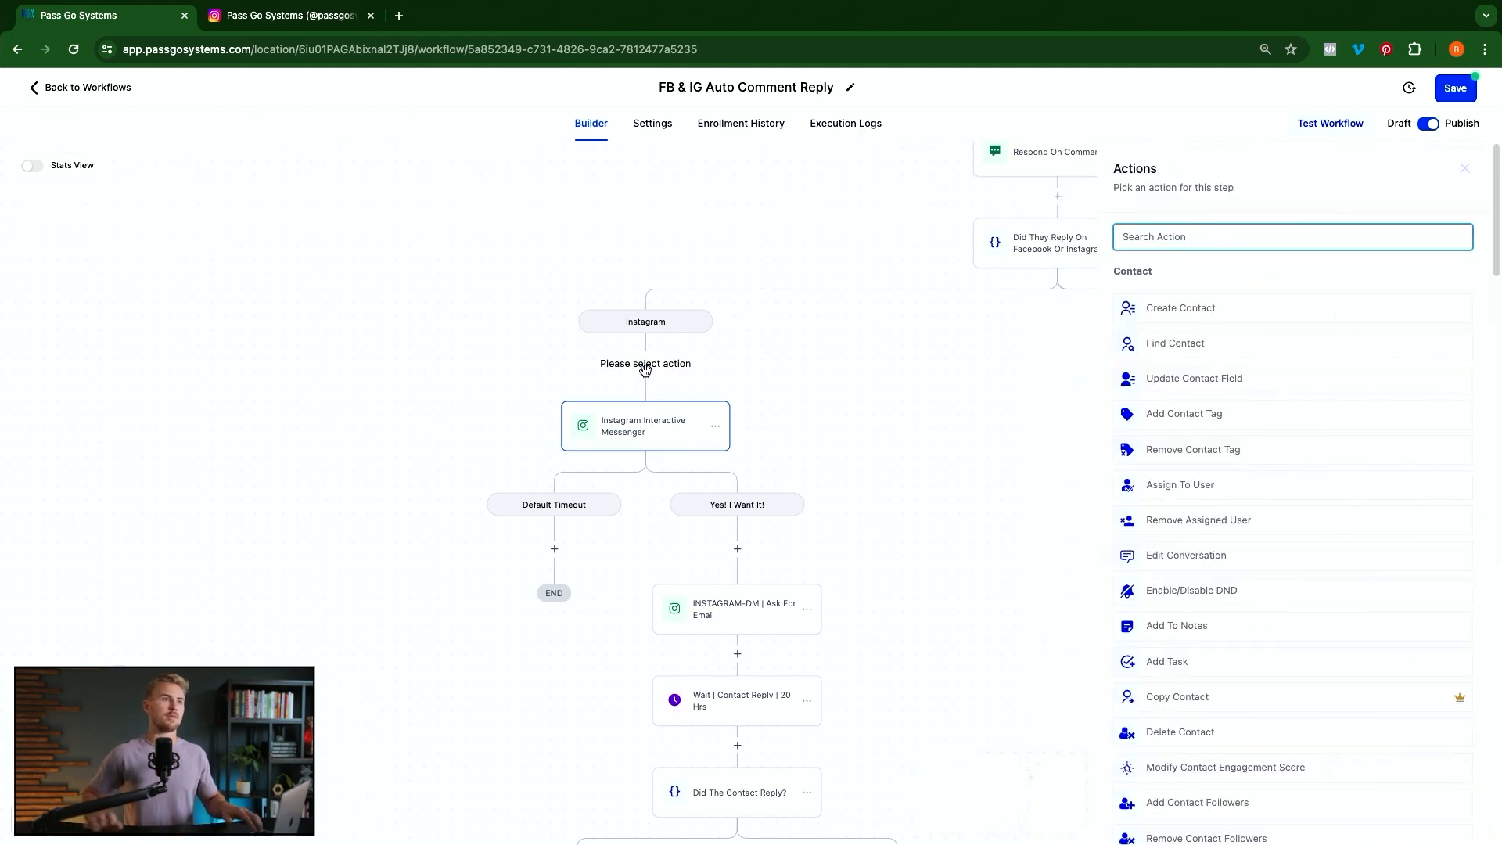
text(ins)
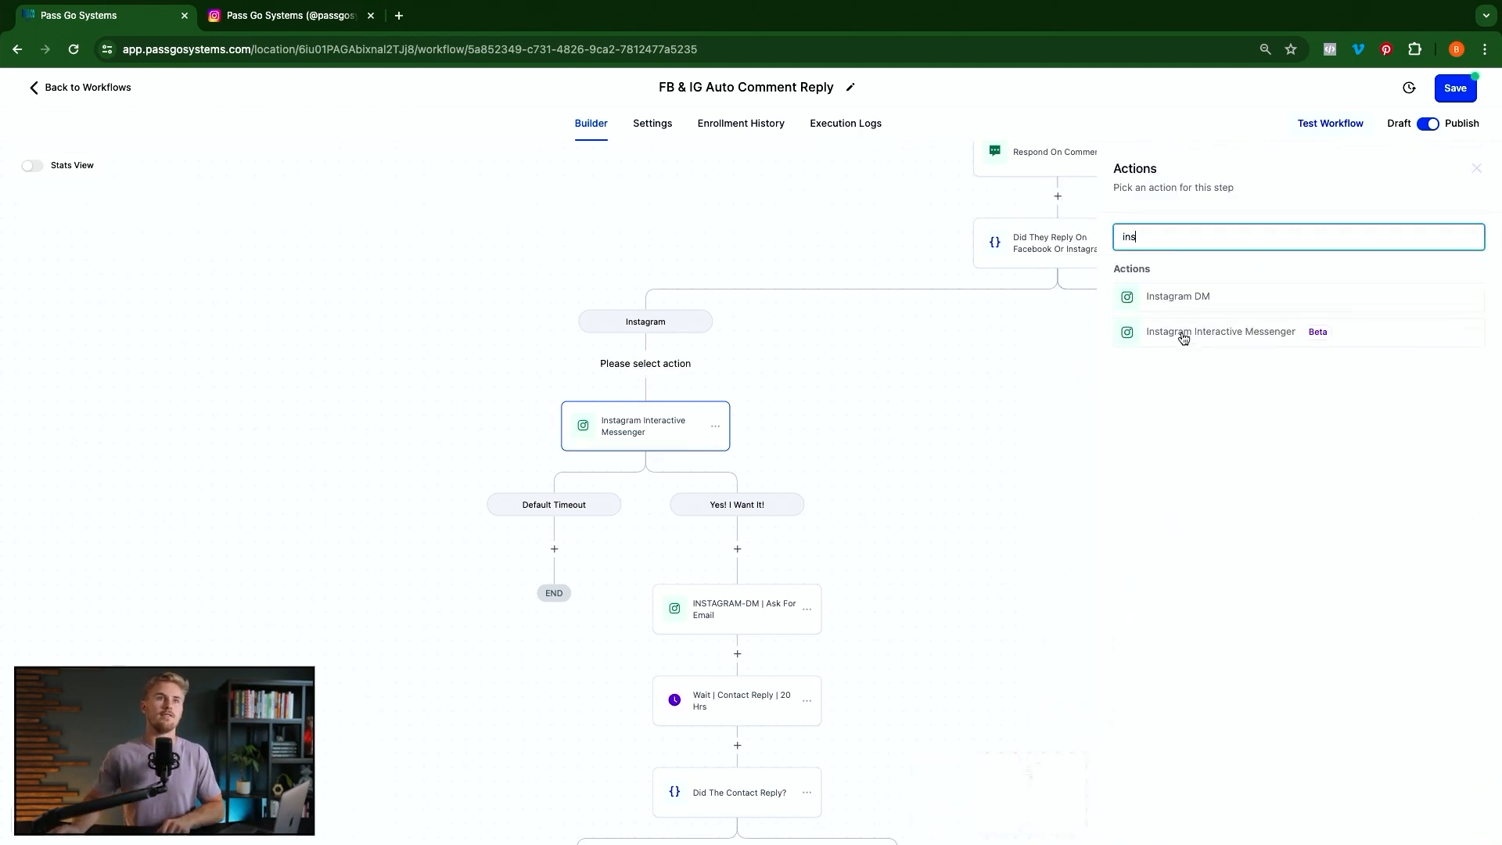
click(1249, 339)
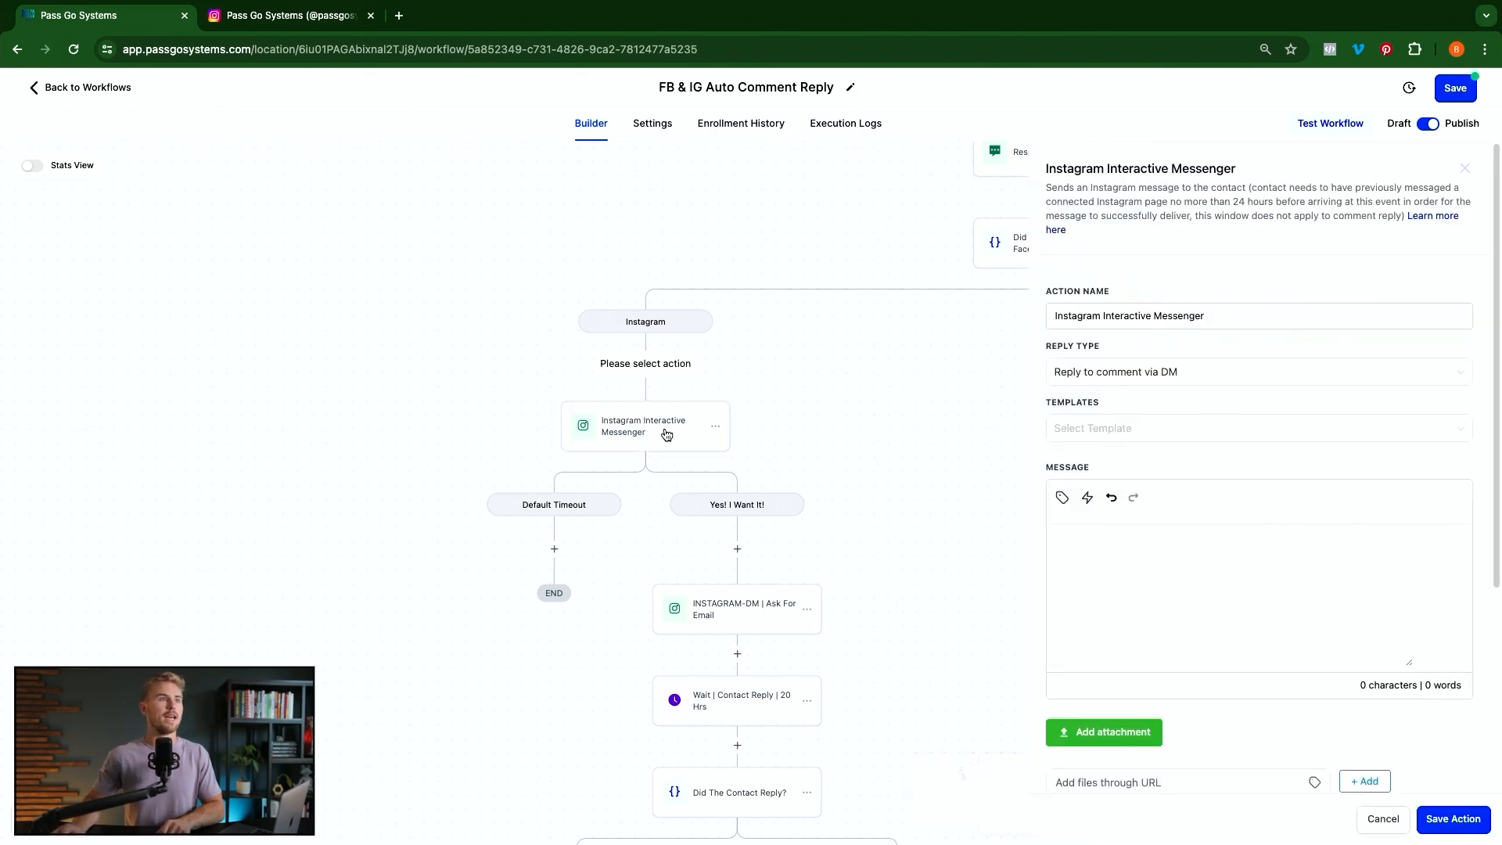
click(623, 438)
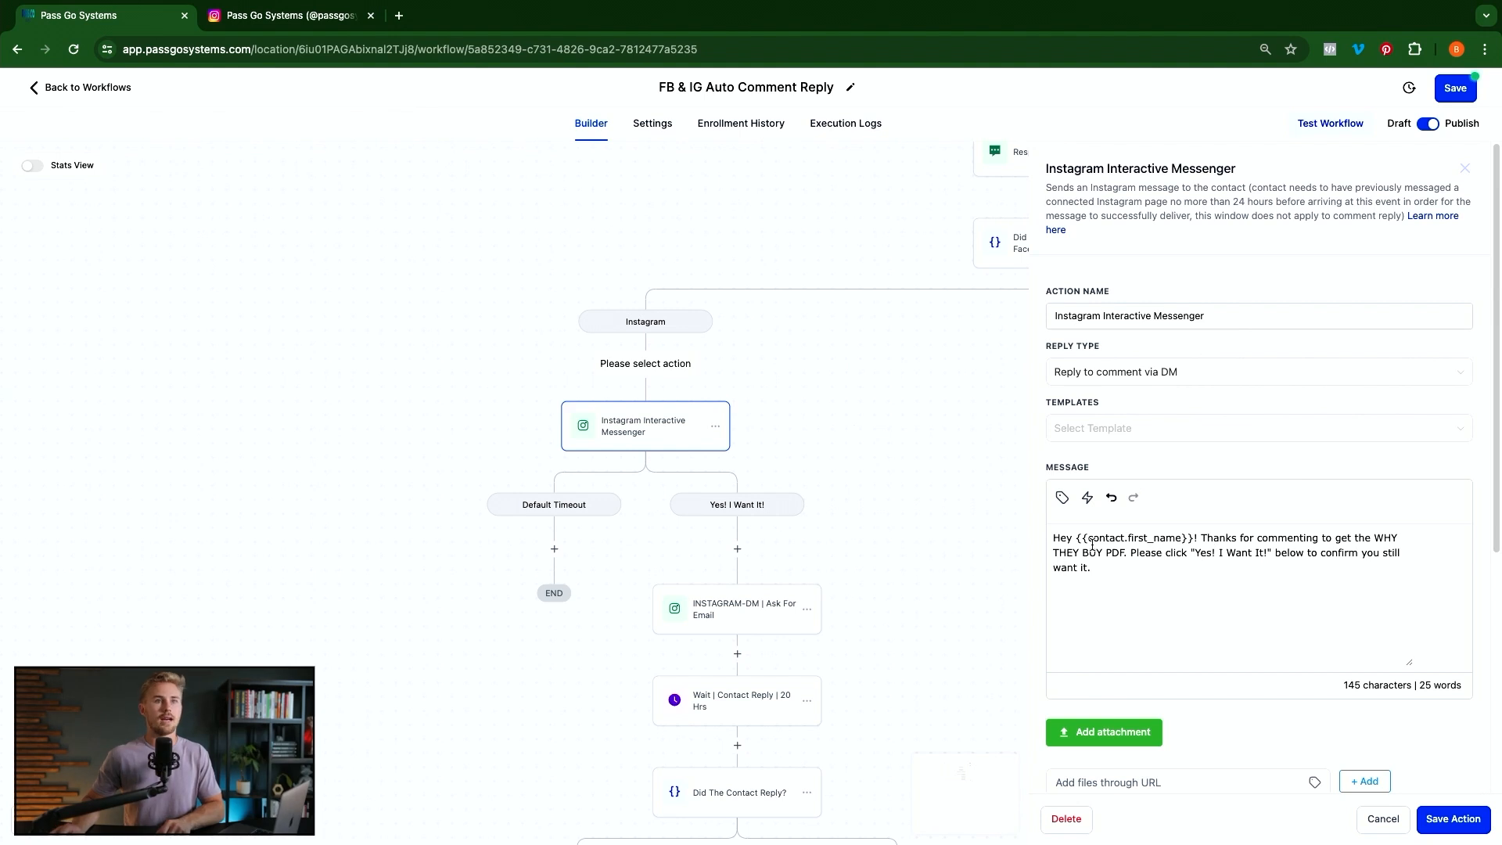
drag(1105, 538, 1223, 538)
click(1279, 538)
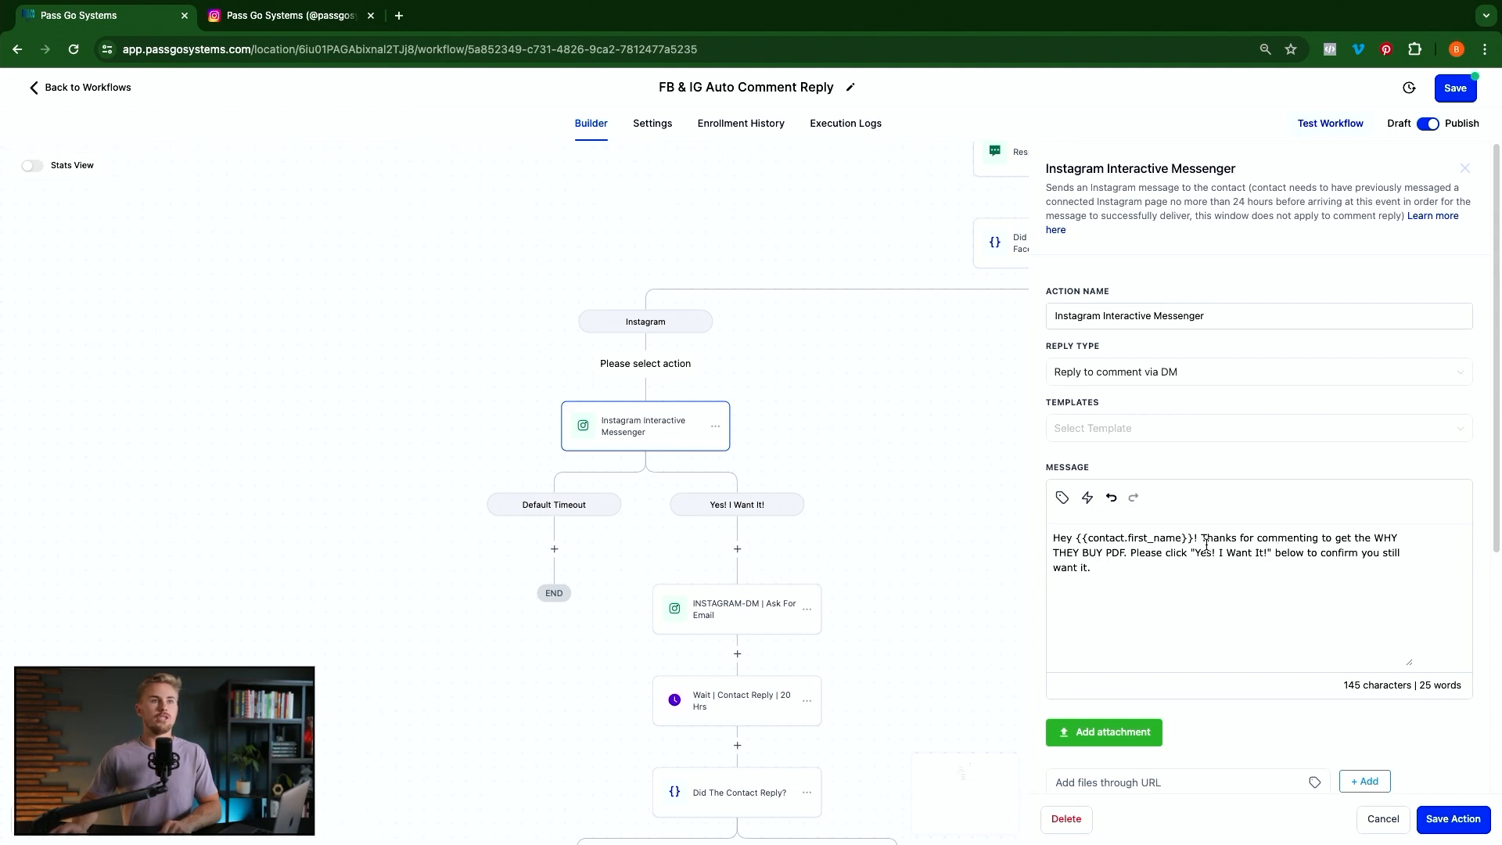
scroll(1273, 554, down, 3)
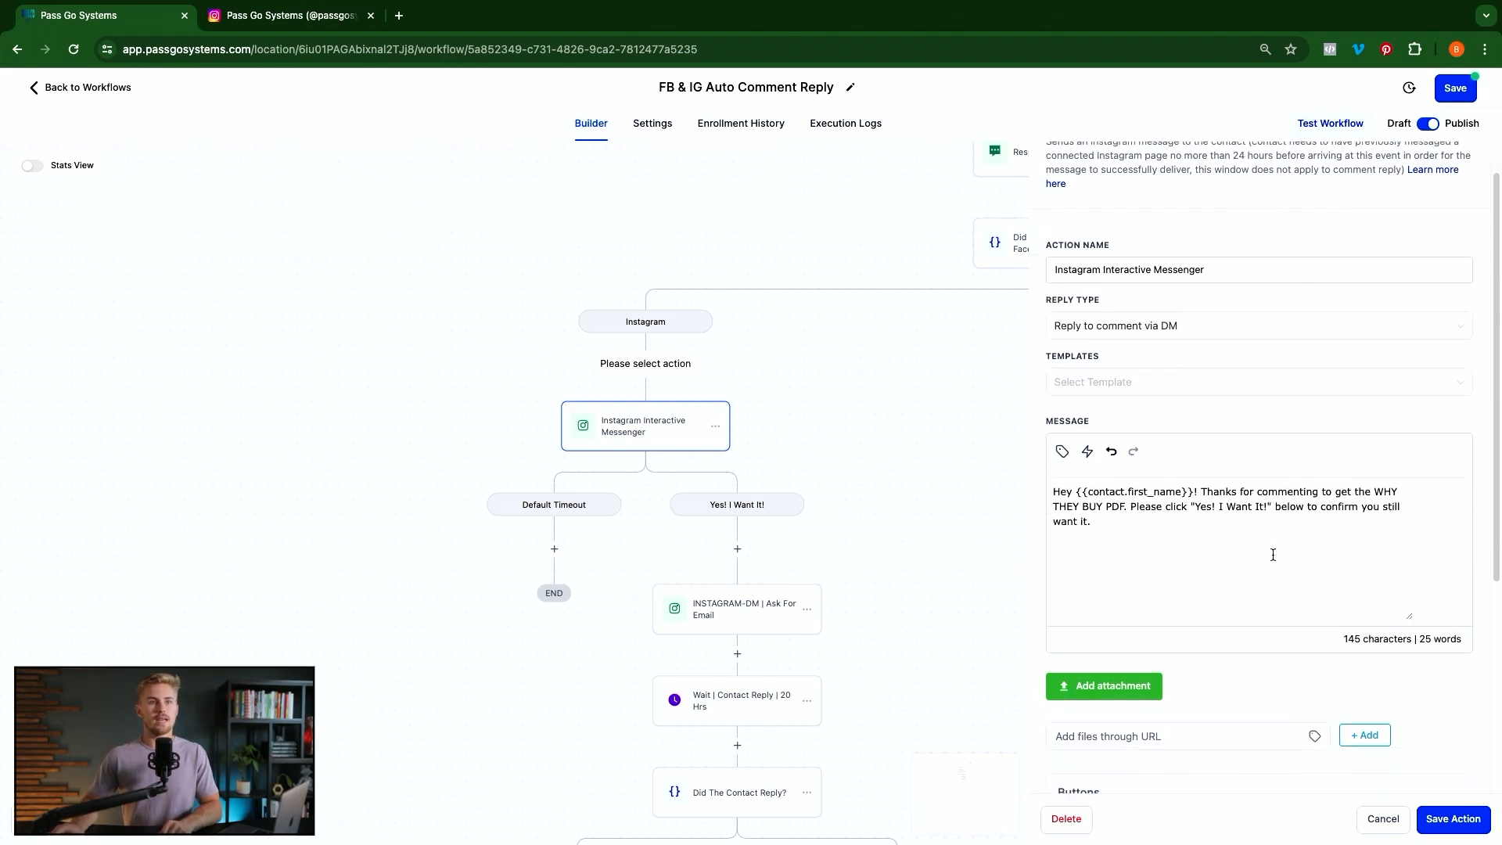
scroll(1273, 555, down, 3)
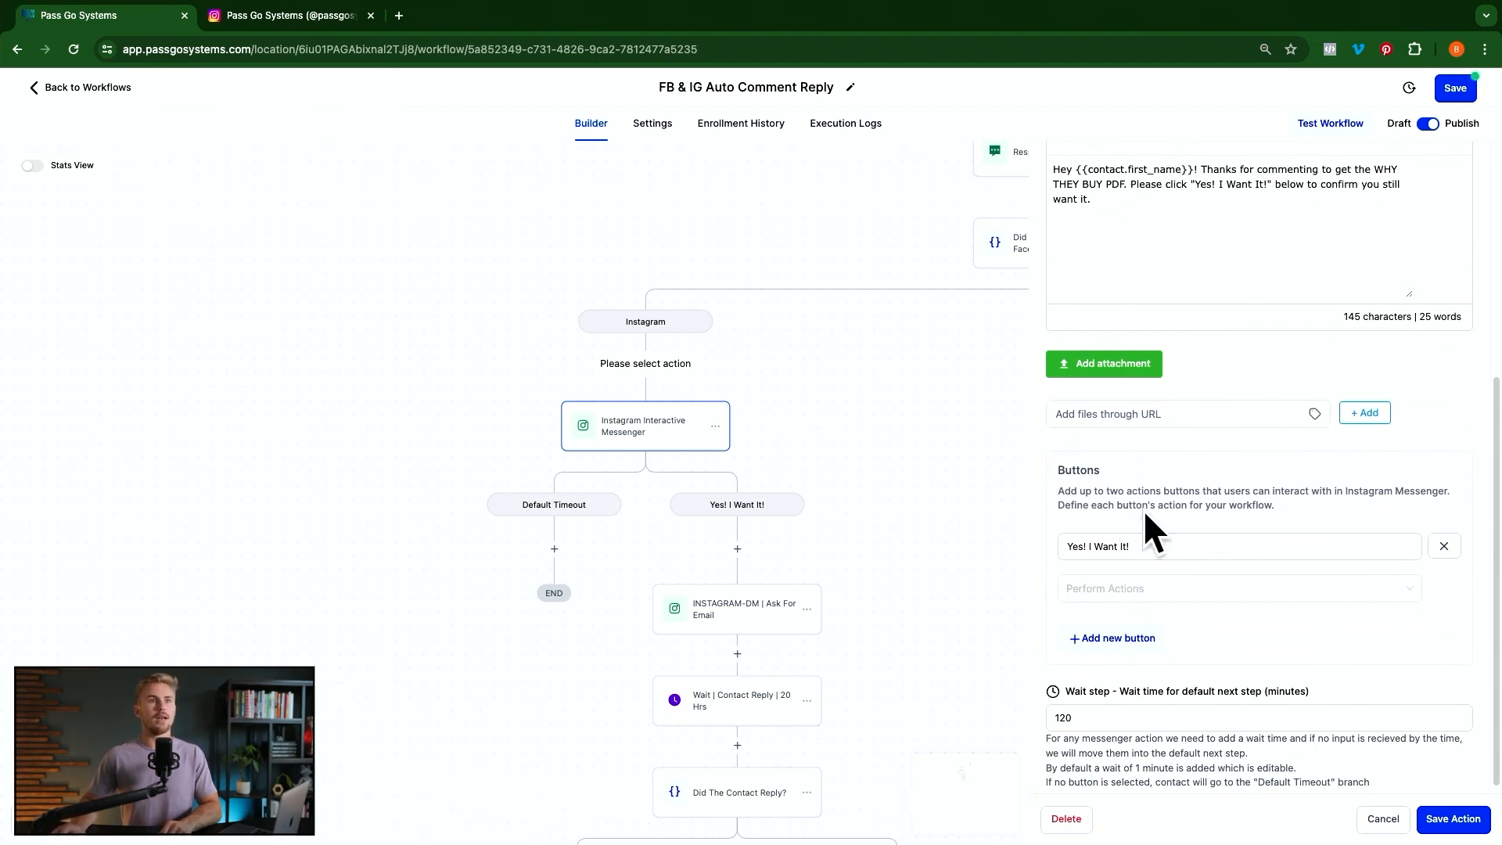
drag(1131, 546, 1052, 547)
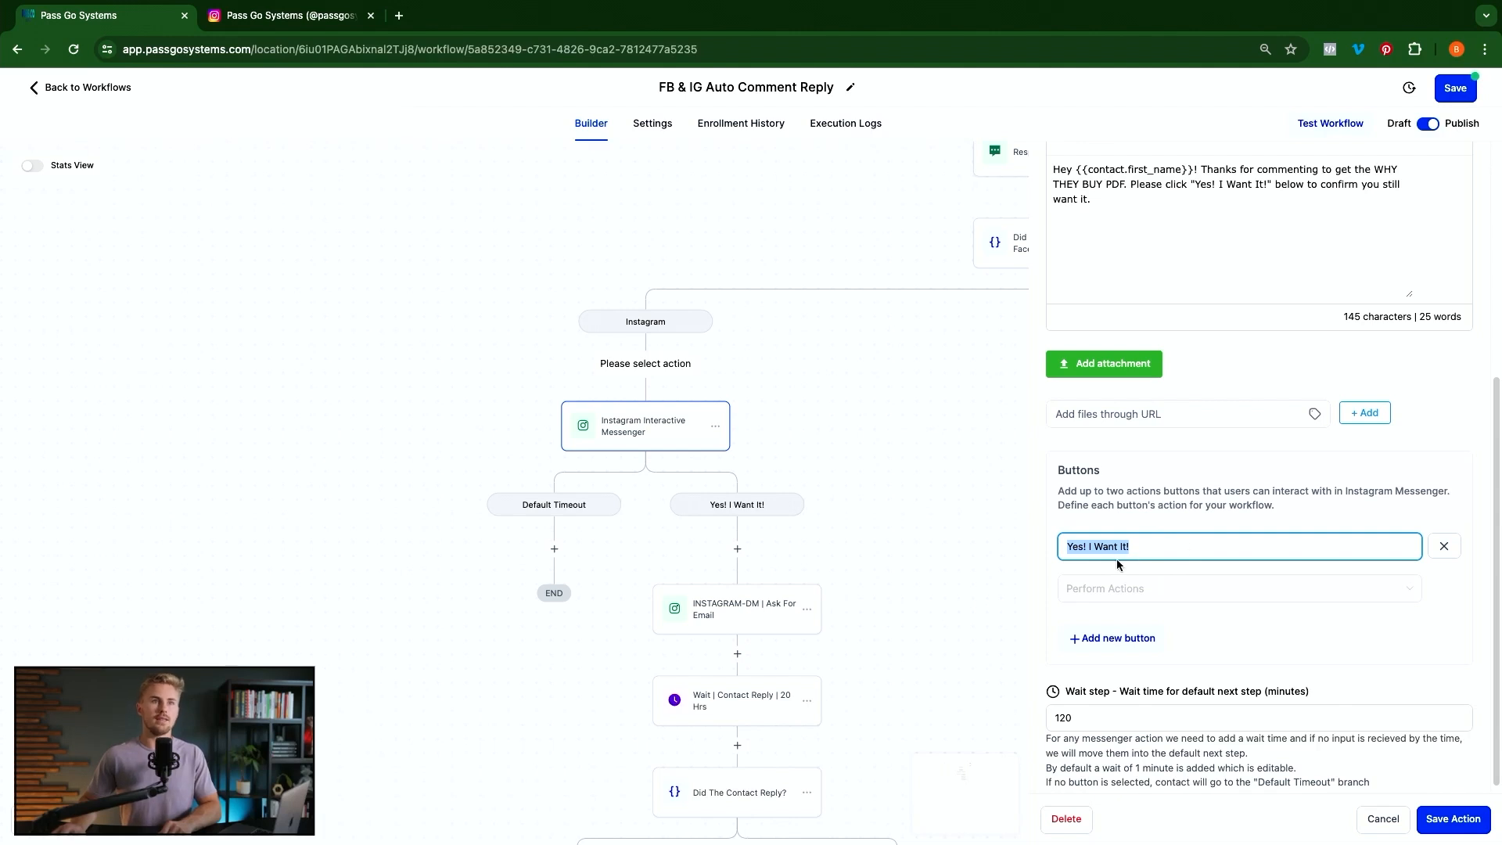
click(1170, 548)
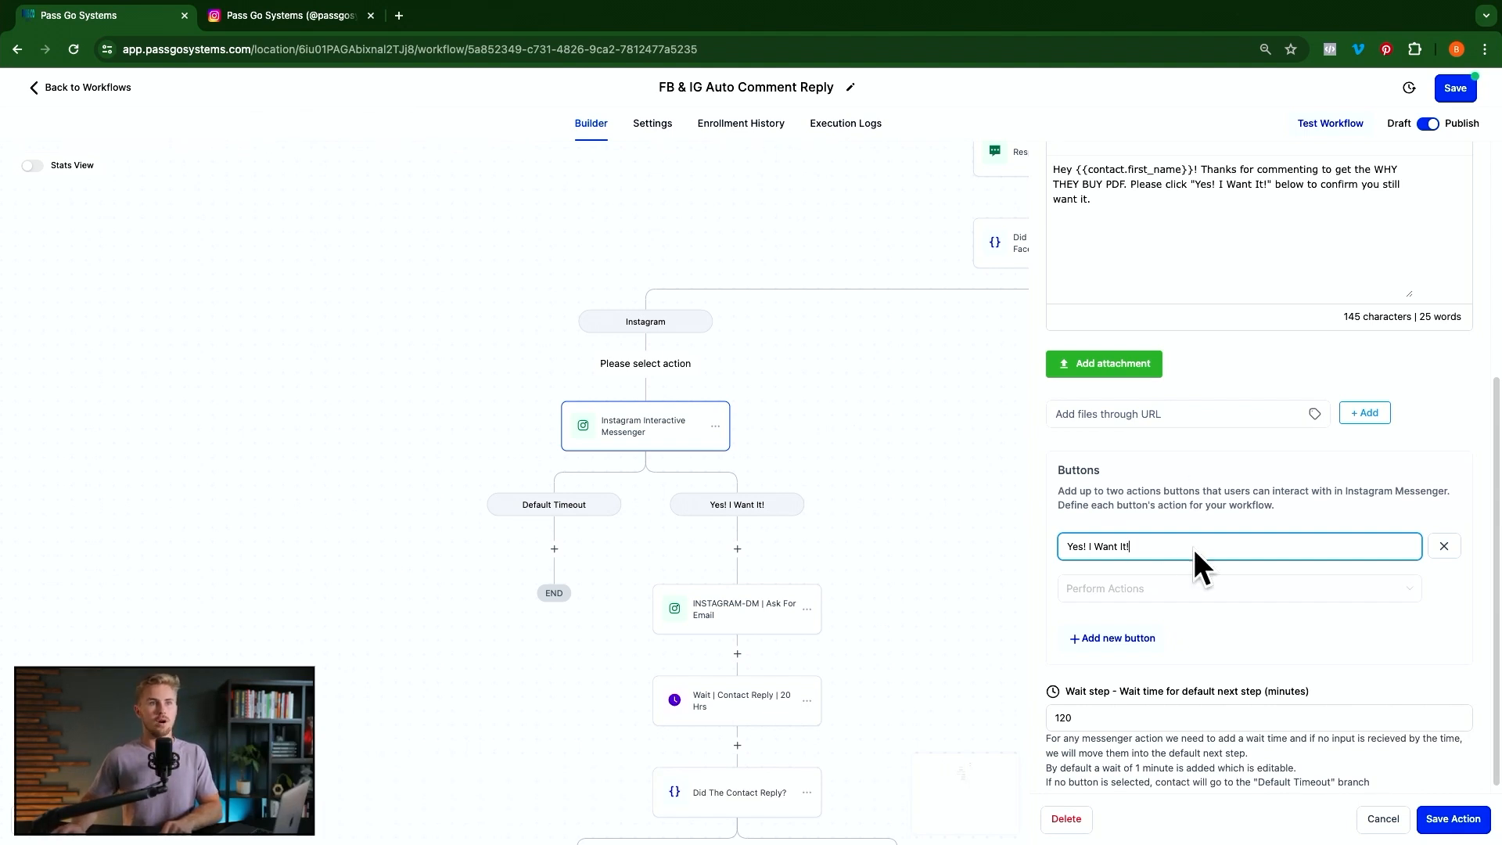
click(1118, 638)
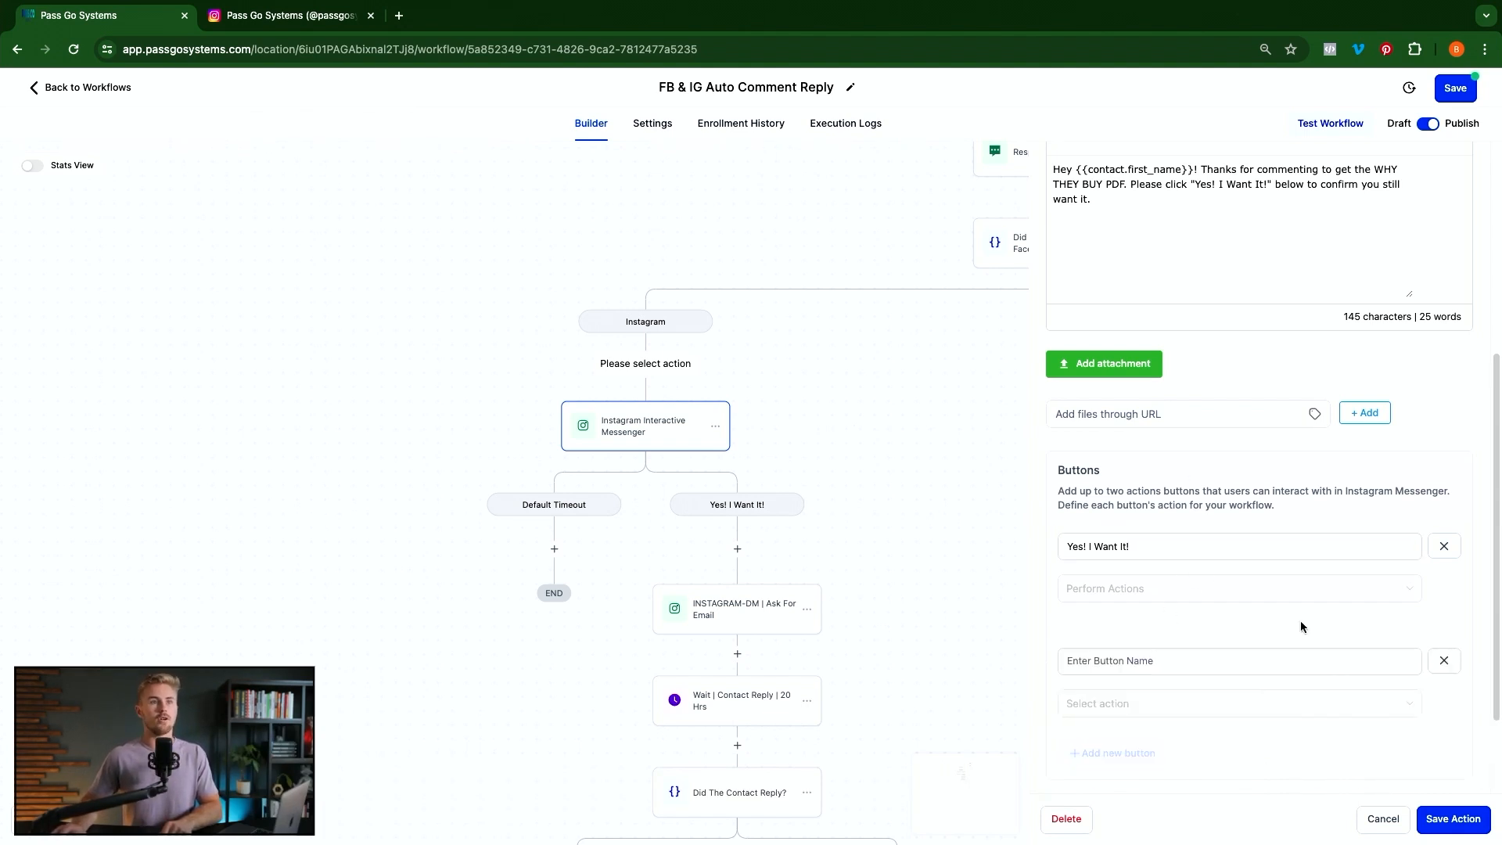
click(1443, 660)
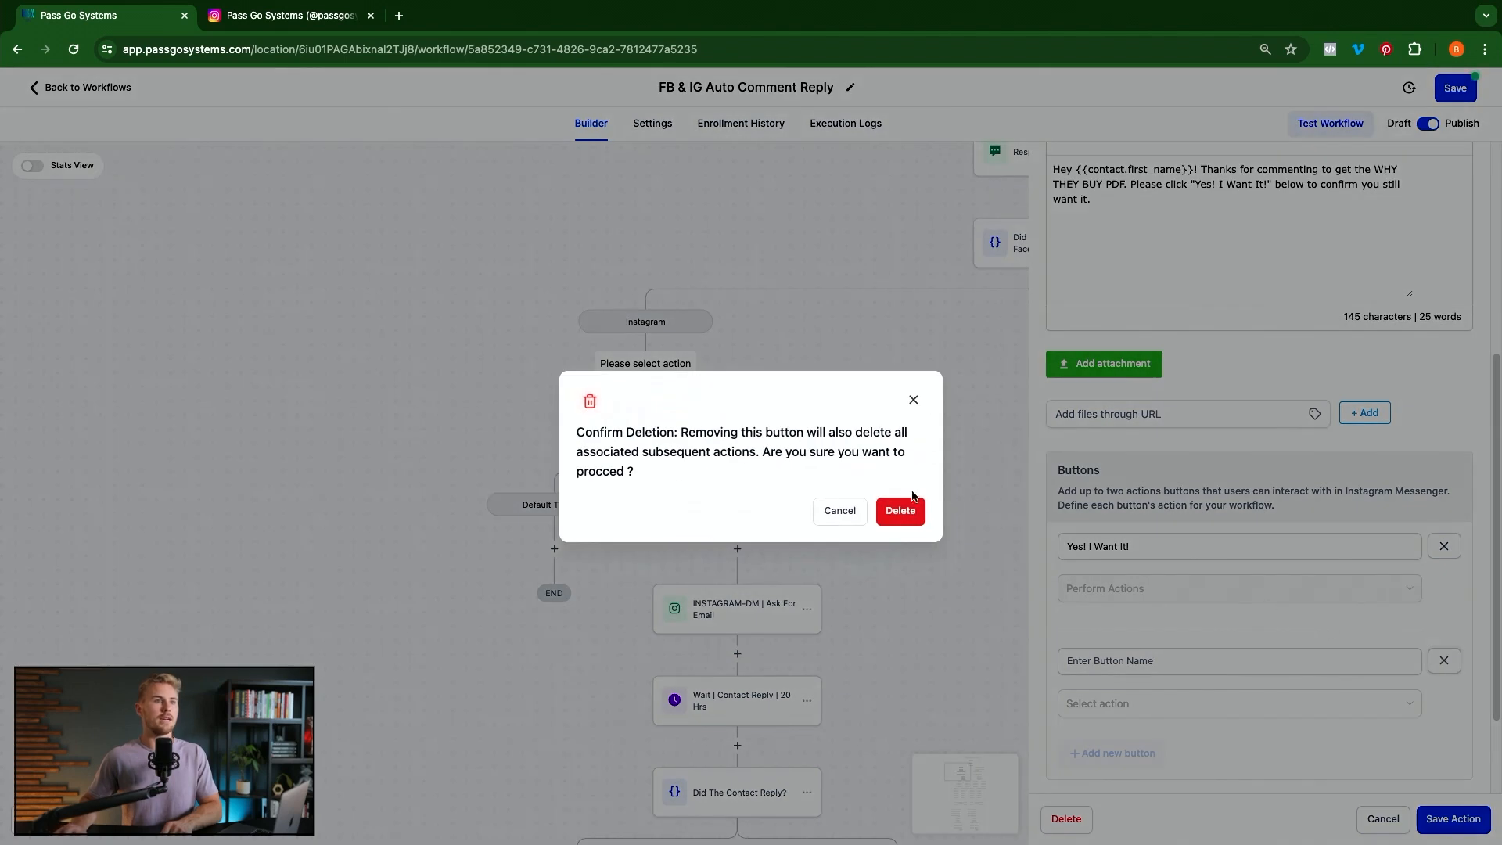
click(905, 514)
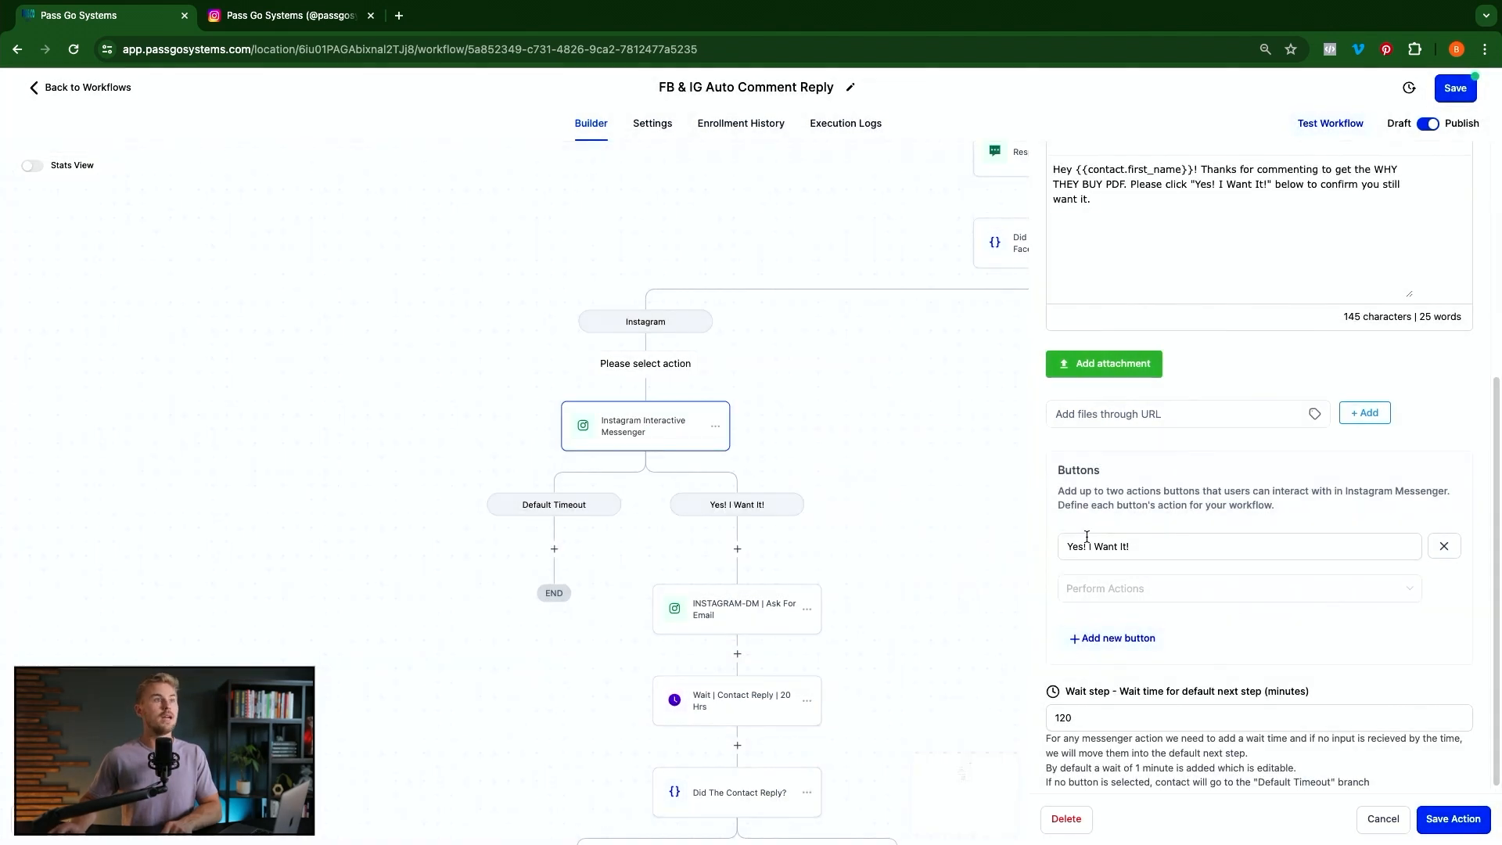
triple_click(1142, 552)
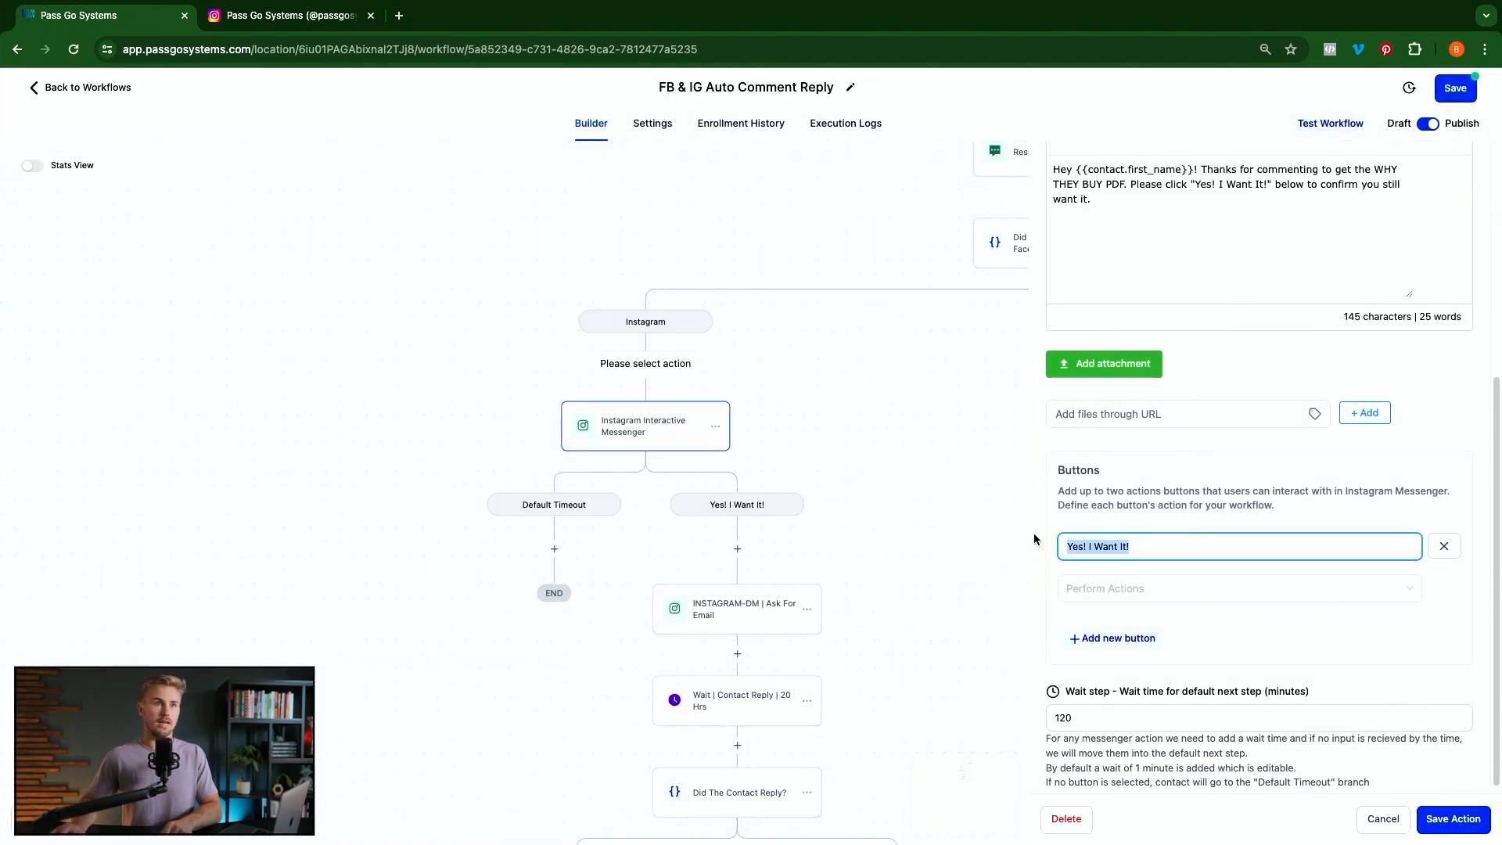
Review the Yes! I Want It! button and 120-minute wait, then save the messenger step
scroll(1263, 570, up, 2)
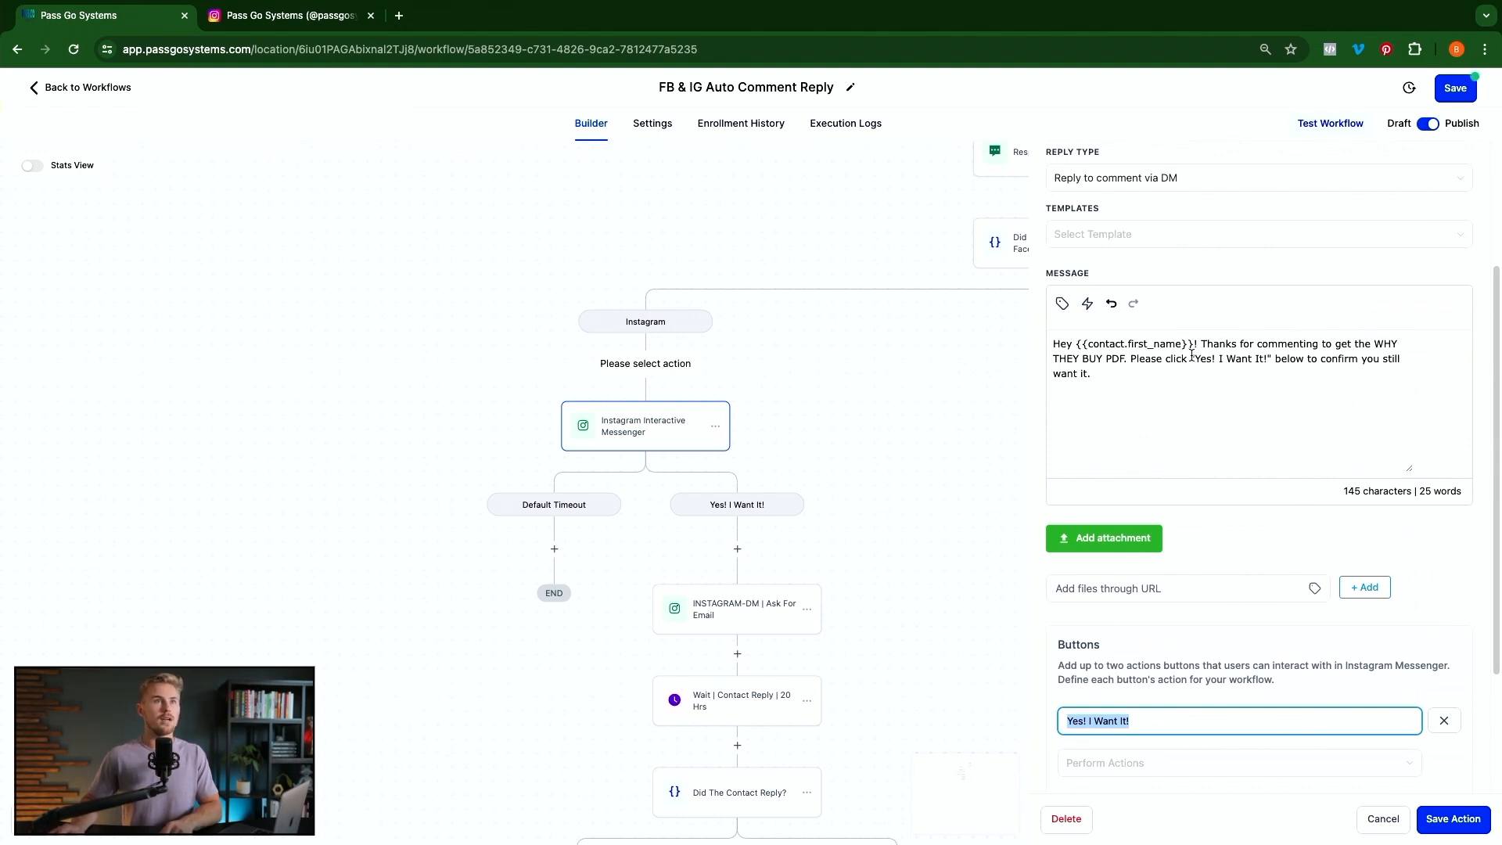
drag(1194, 359, 1267, 359)
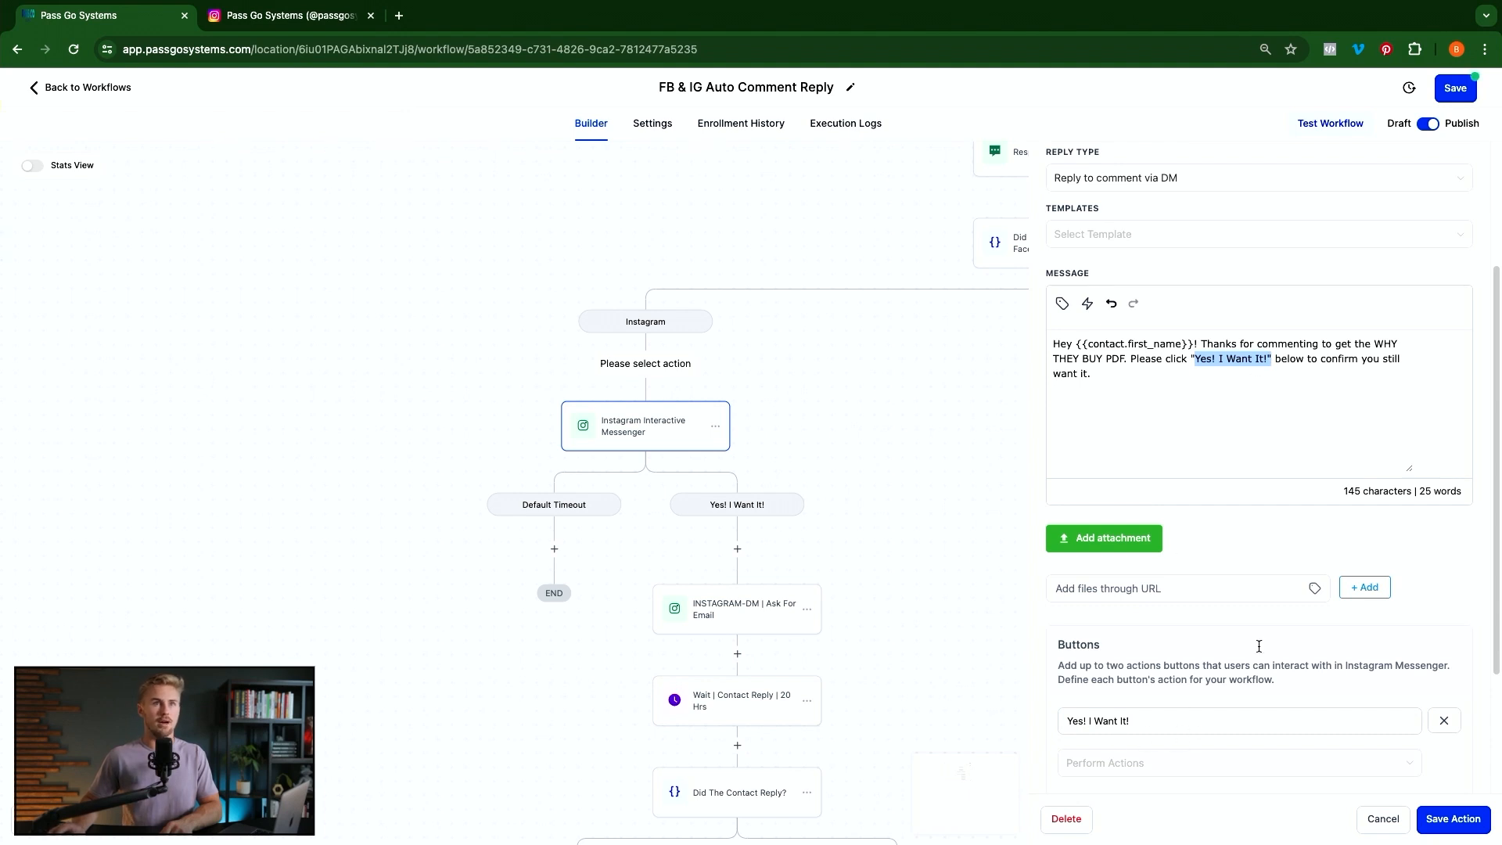
scroll(1206, 429, down, 3)
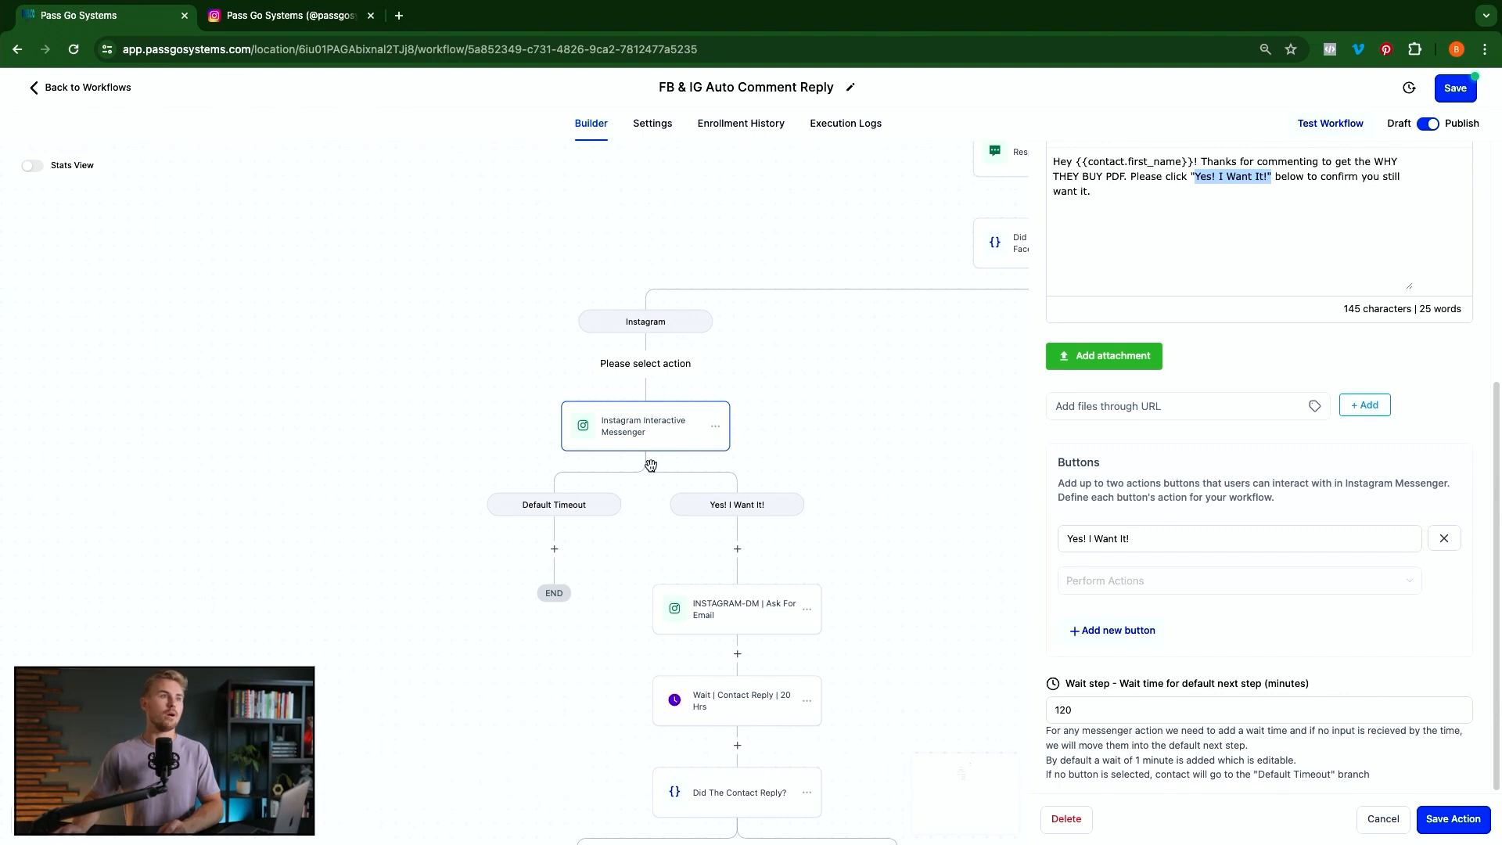
double_click(1127, 712)
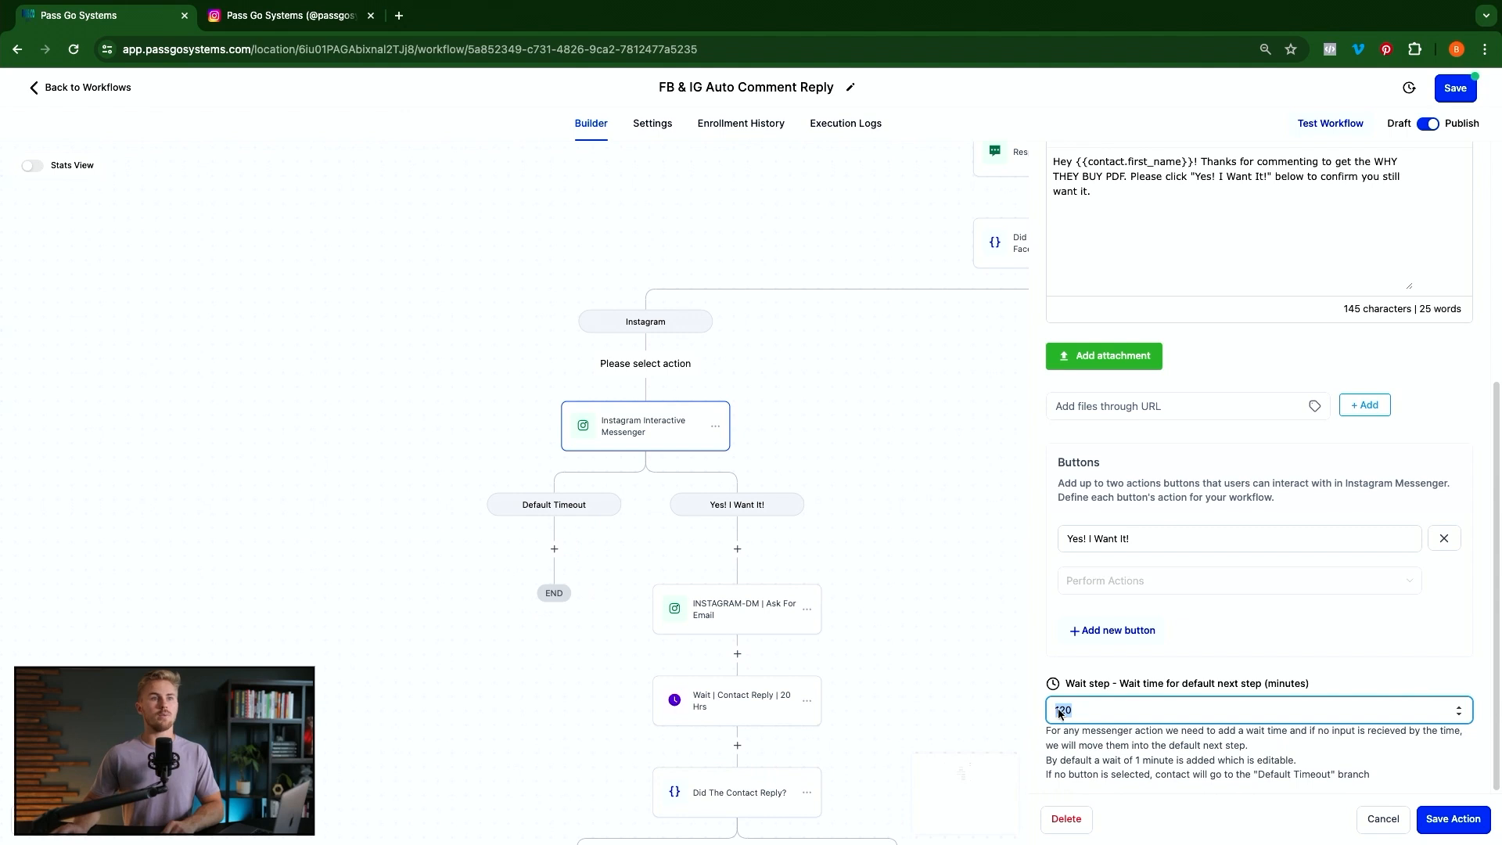
click(1453, 819)
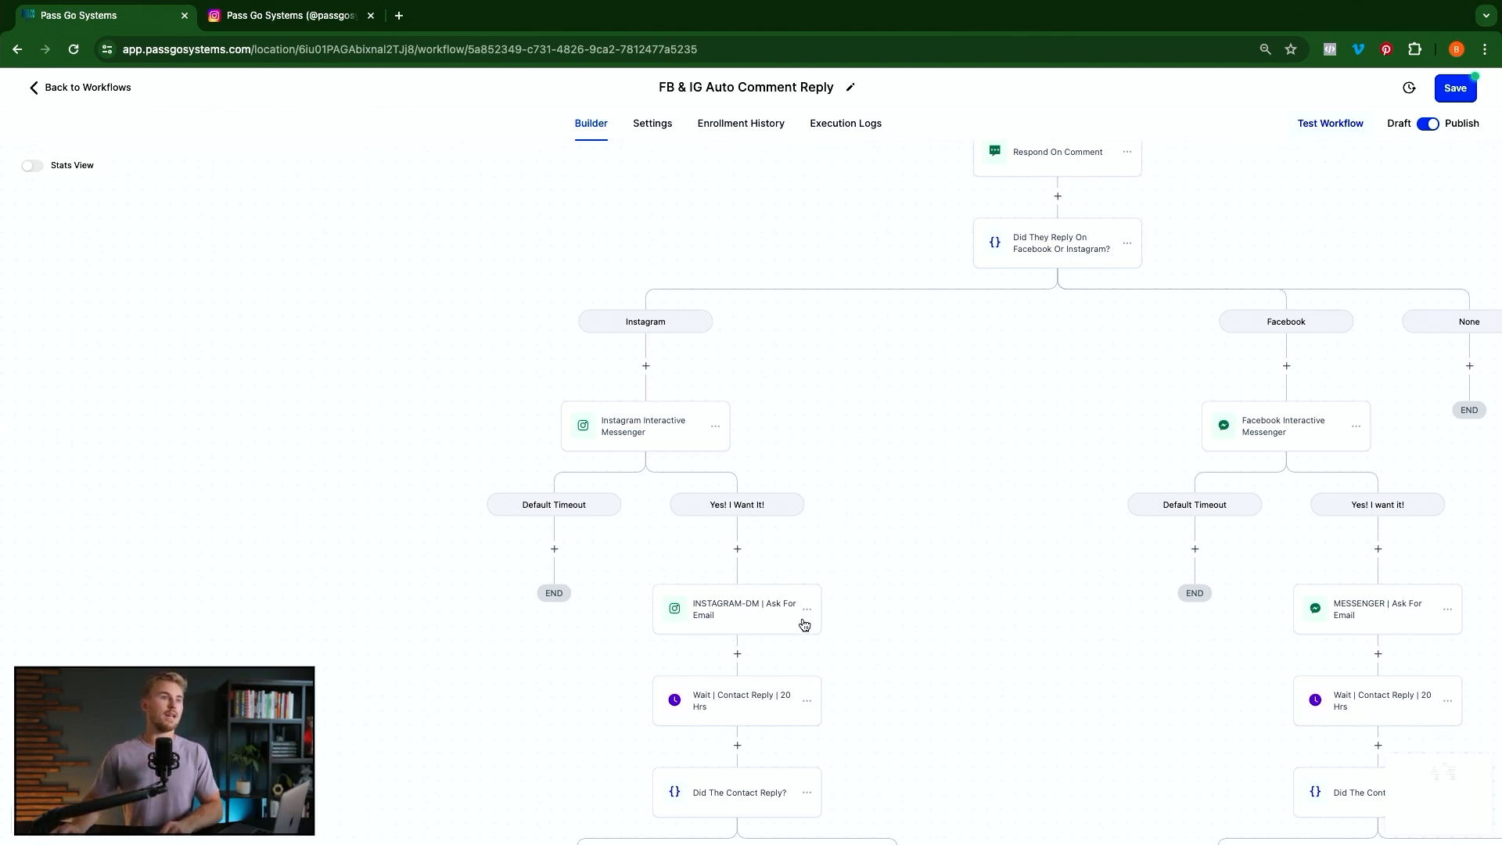
Open INSTAGRAM-DM | Ask For Email, review its 'What is your best email address?' message, and save
click(738, 549)
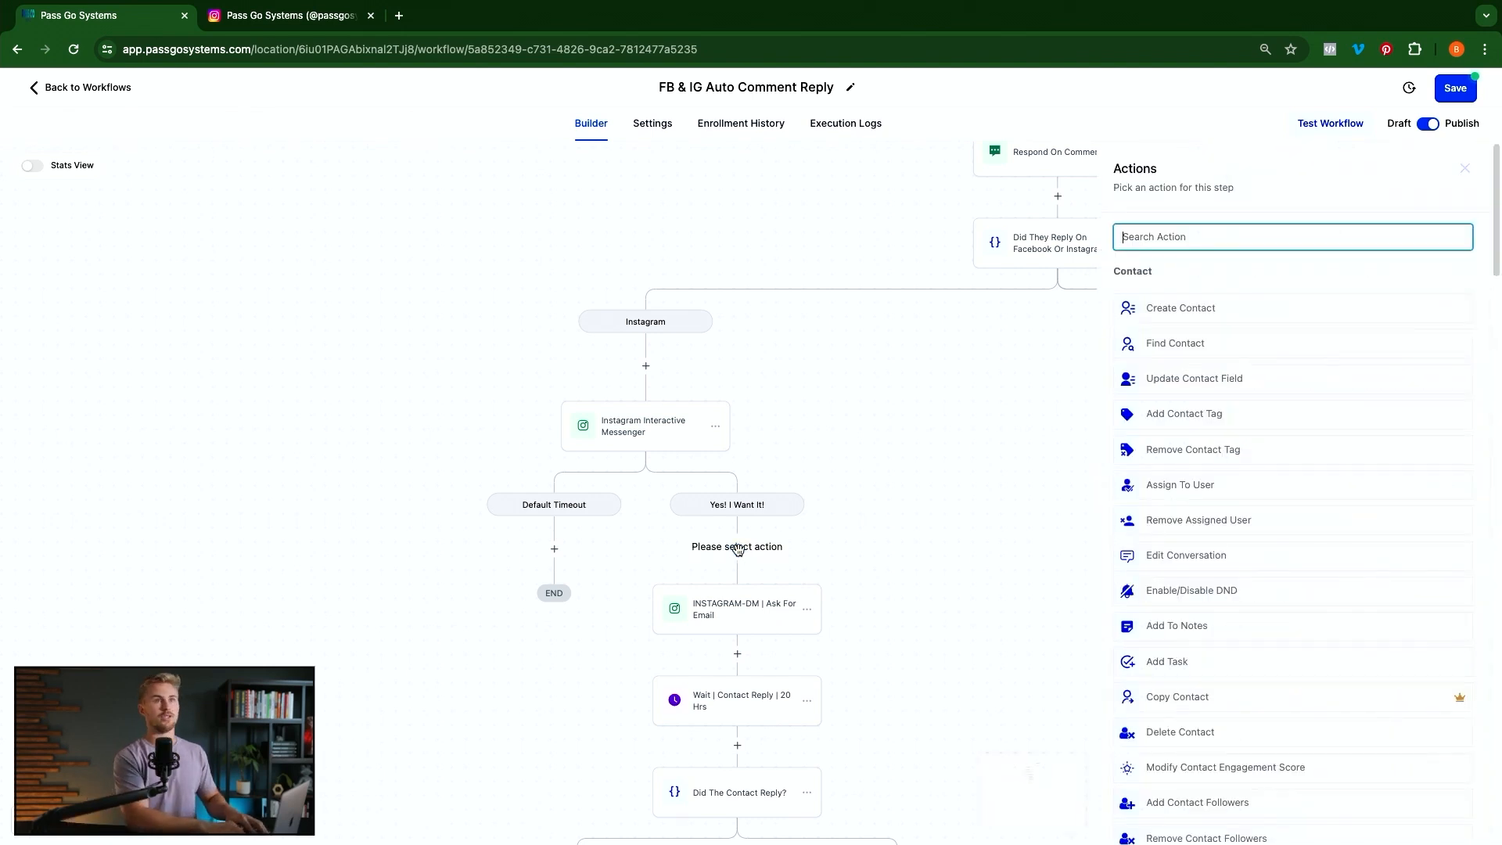
text(ins)
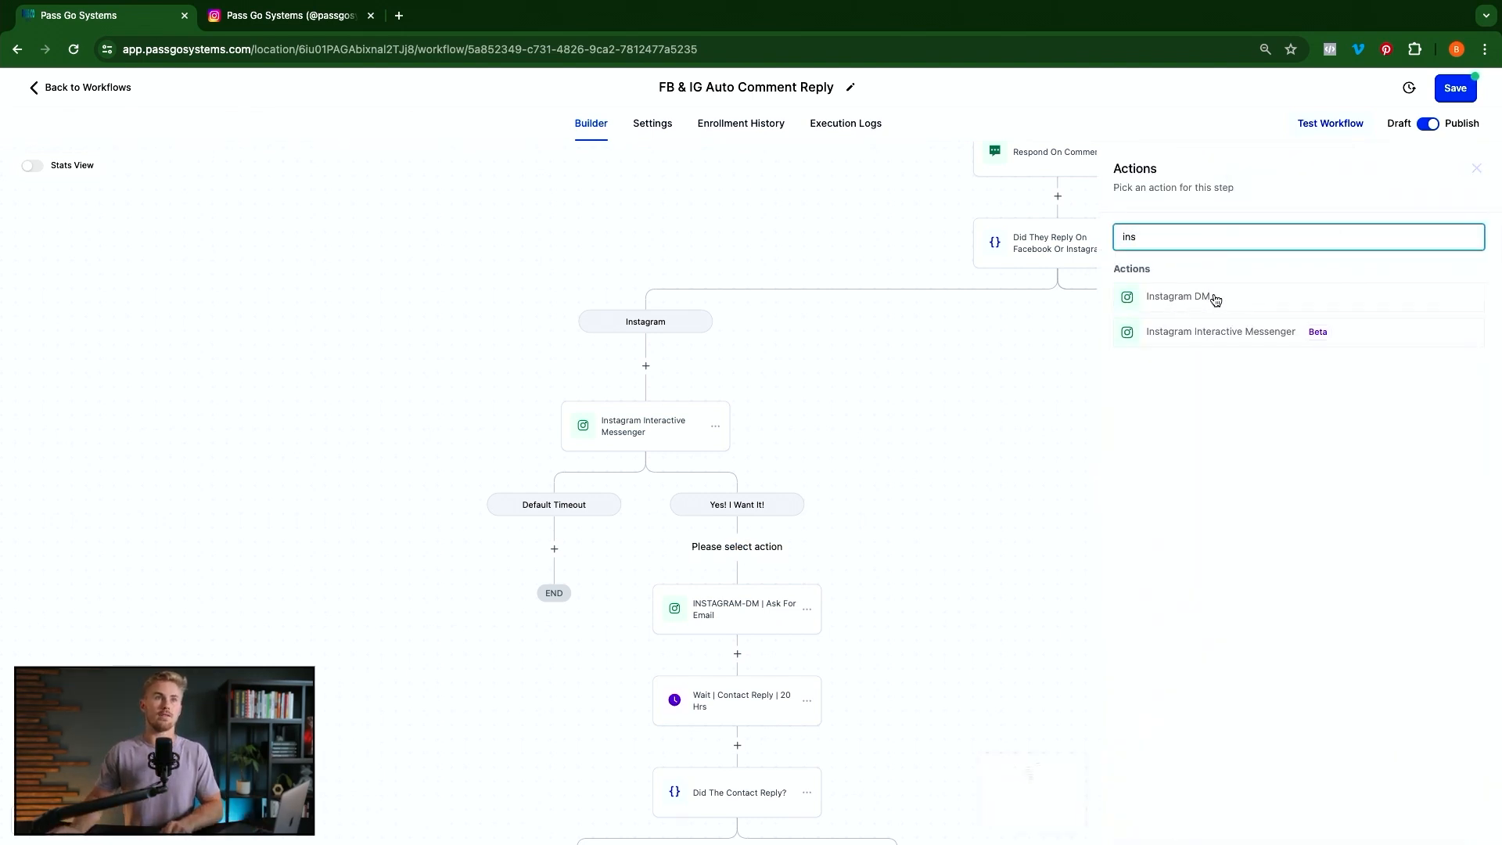
click(726, 615)
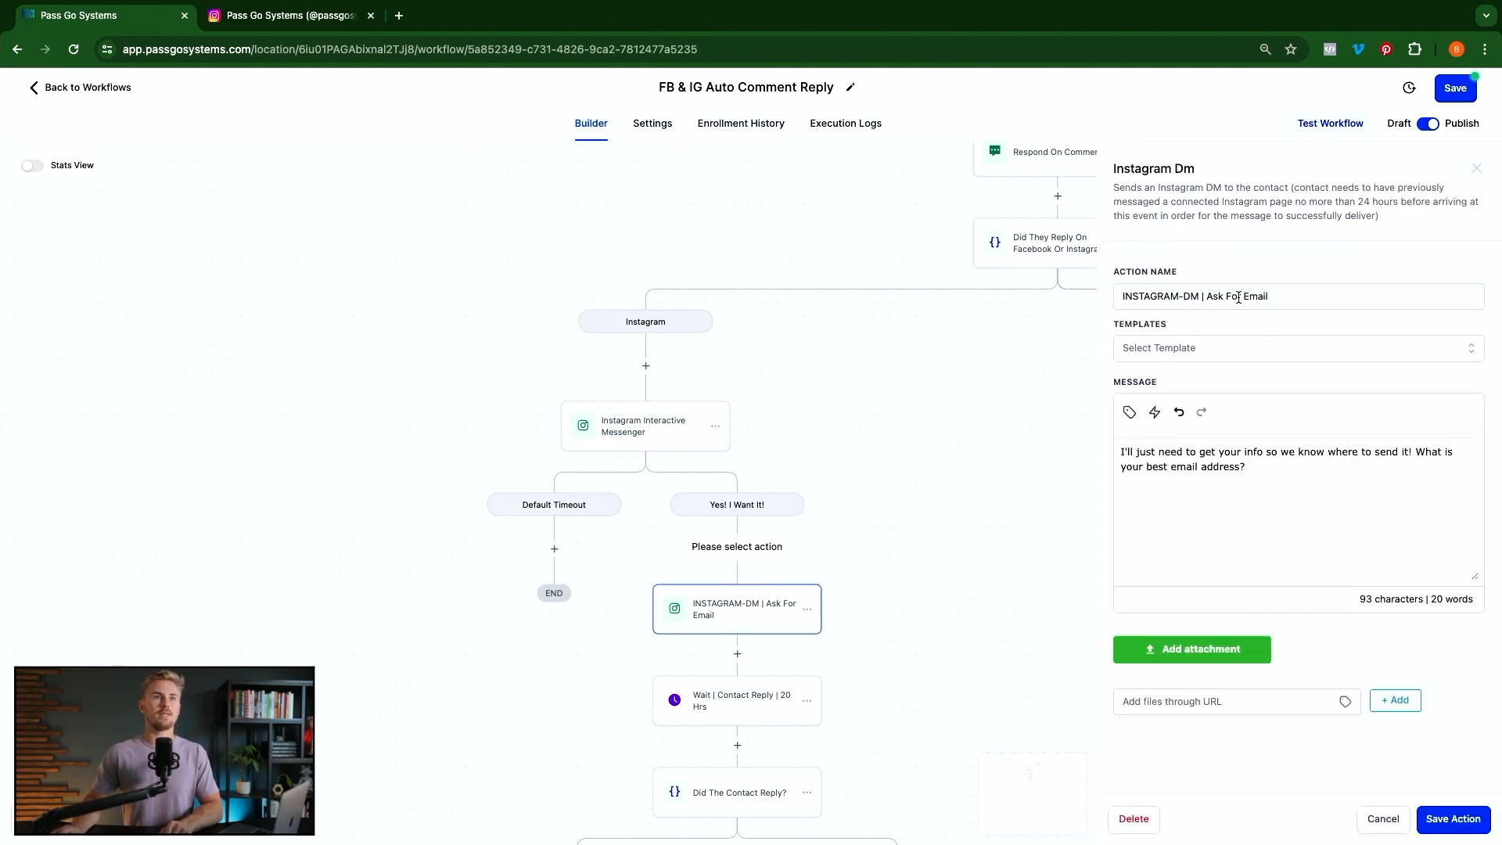
drag(1209, 298, 1288, 292)
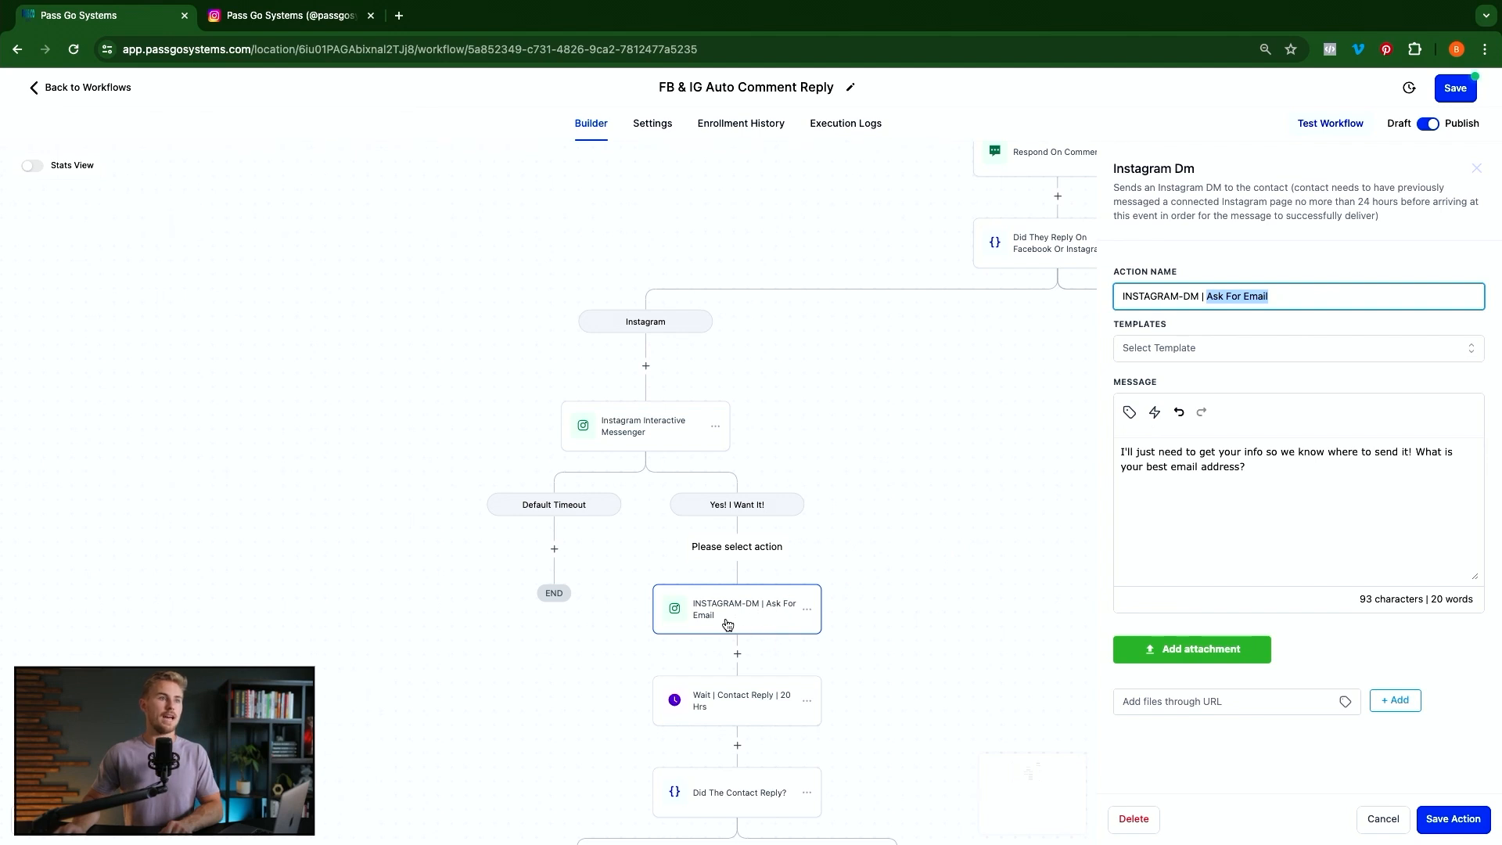
click(1272, 477)
key(ctrl+a)
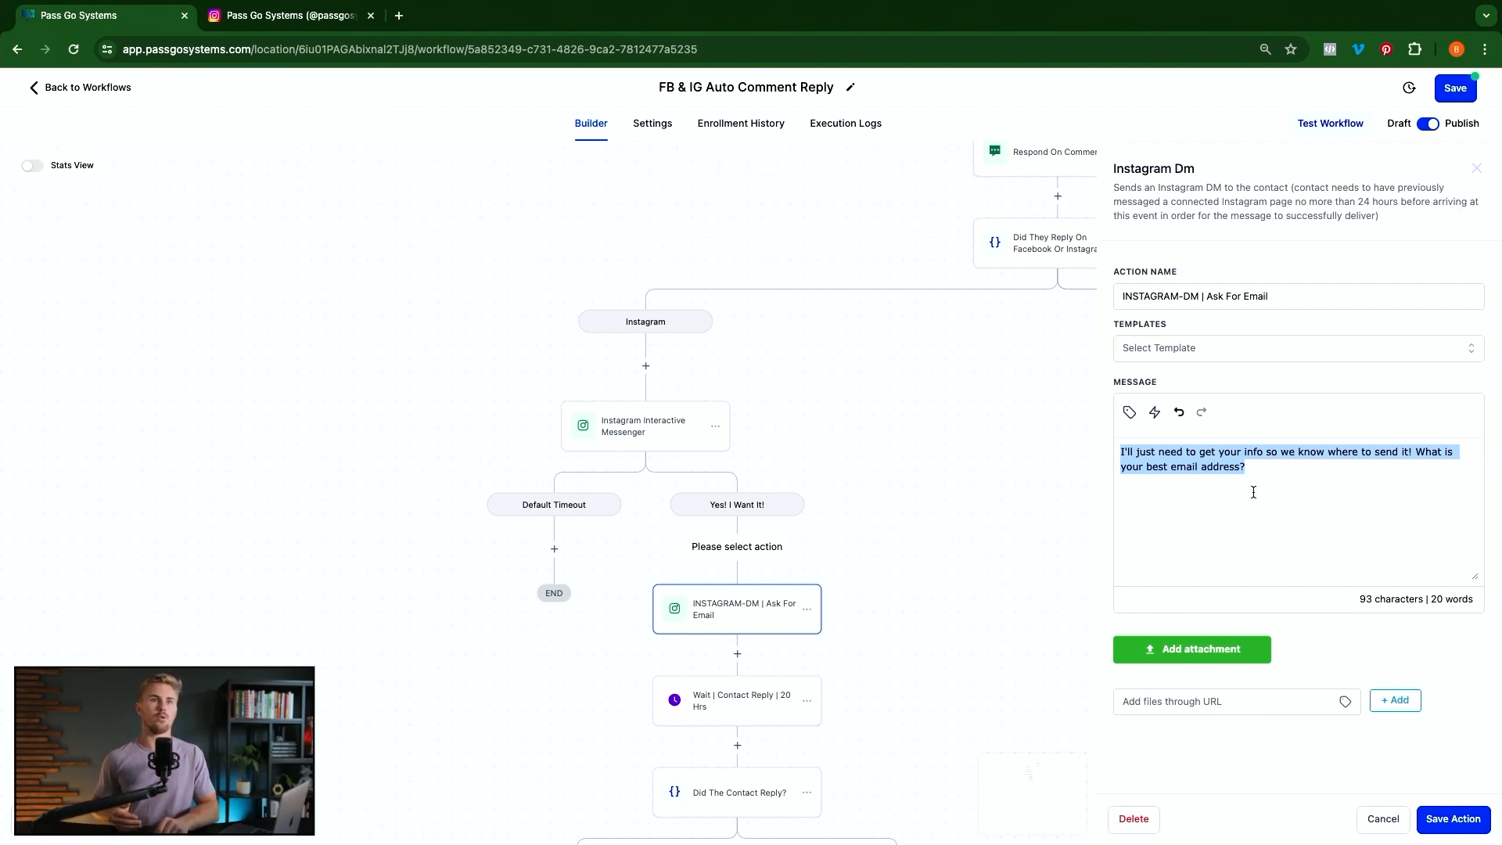
scroll(999, 570, down, 2)
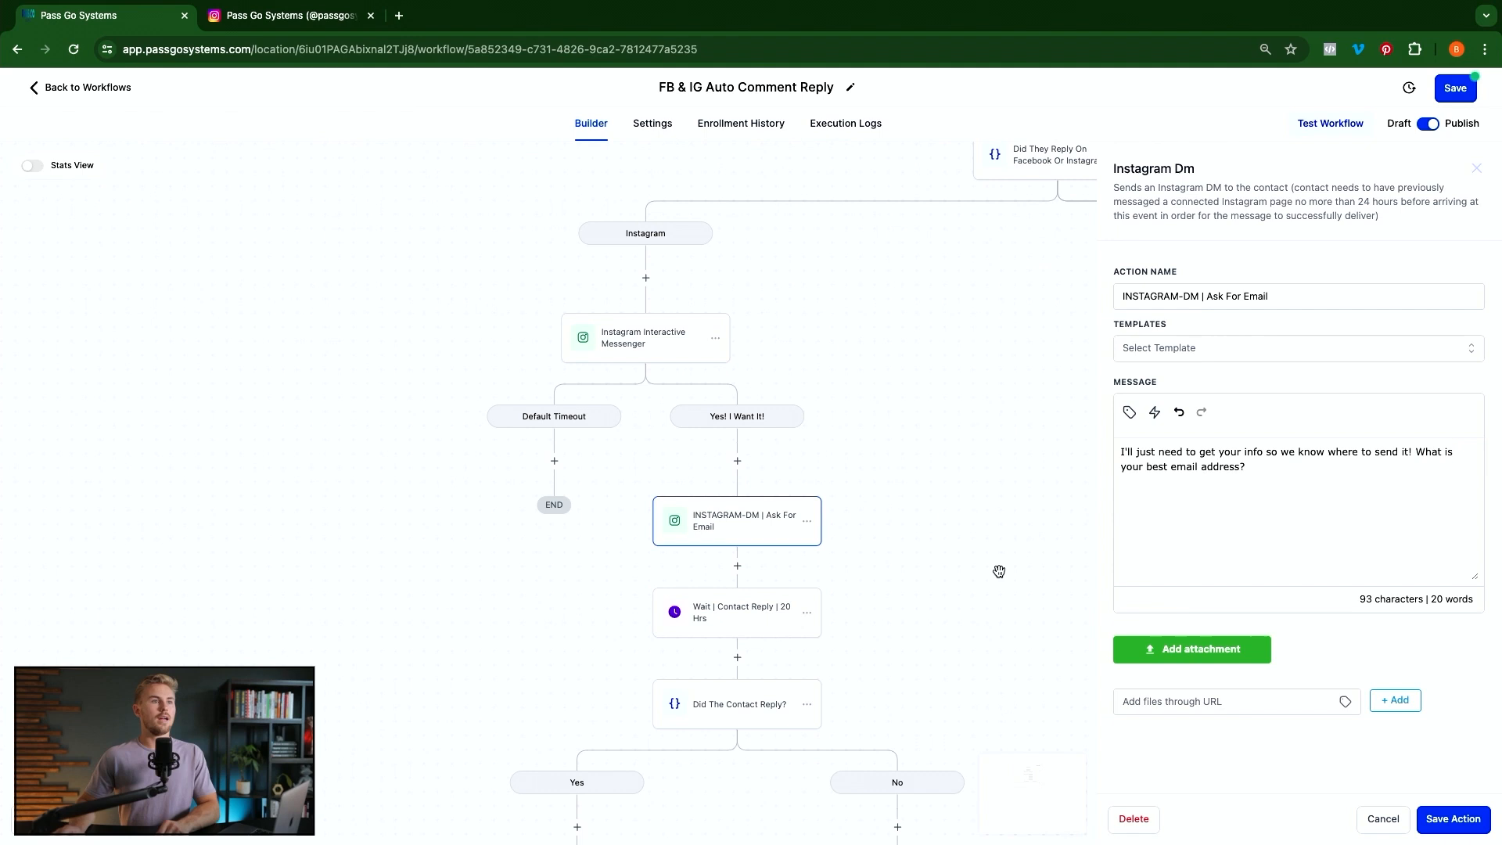
click(1460, 826)
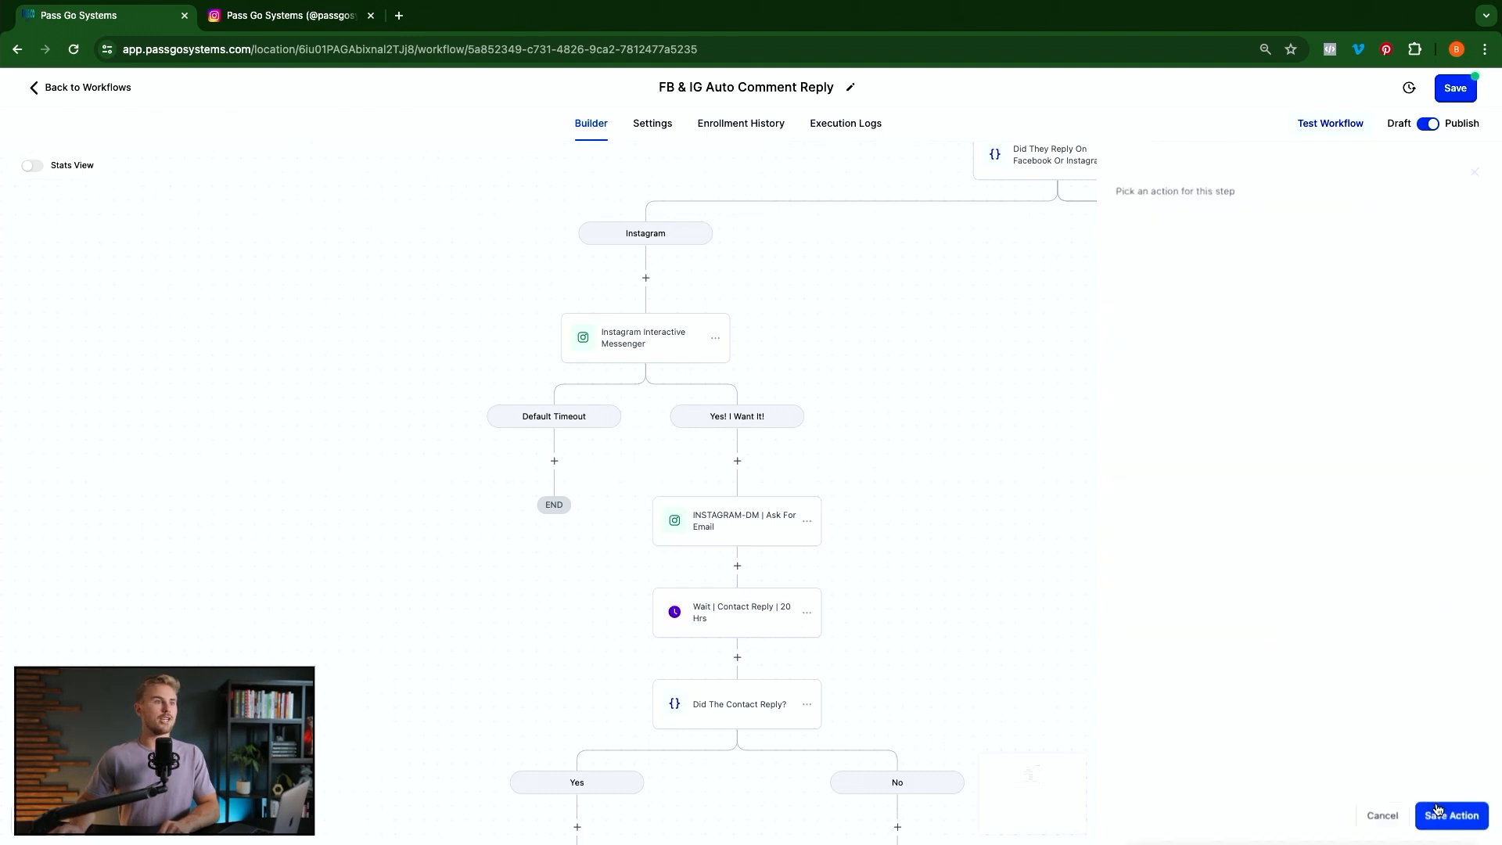
click(721, 619)
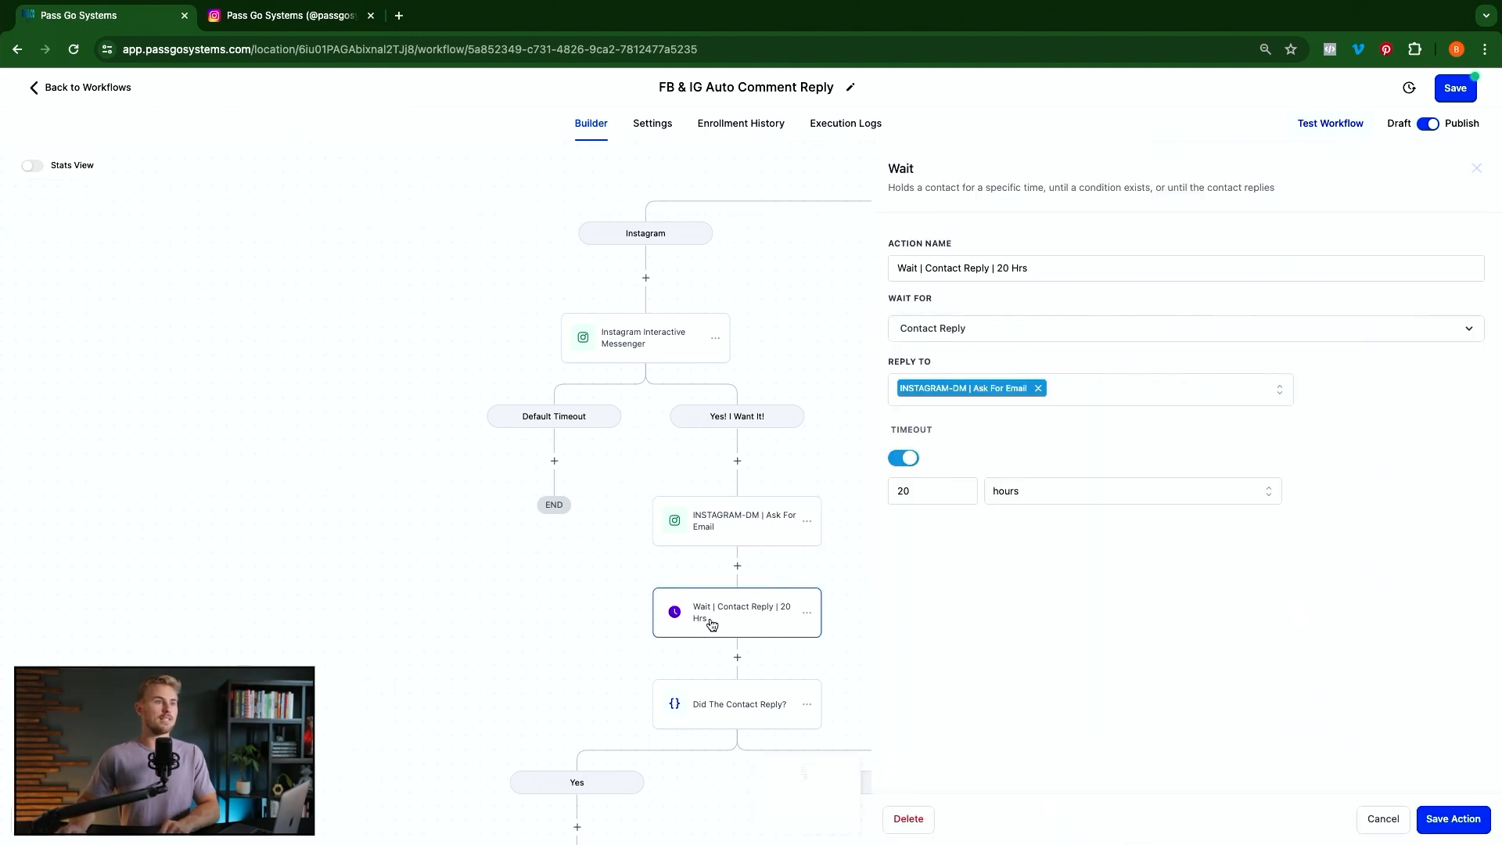
click(737, 565)
text(w)
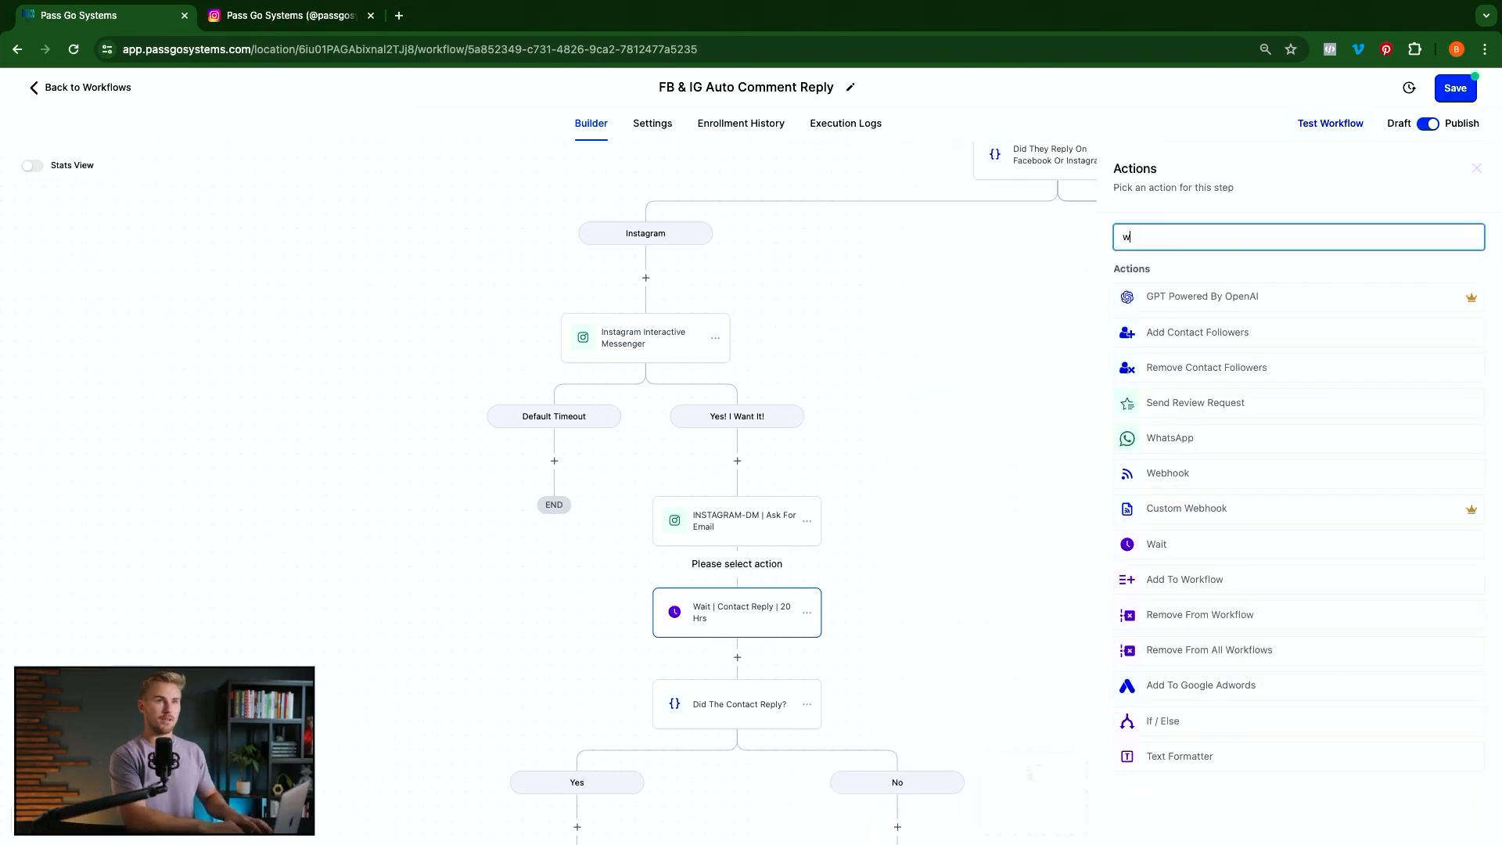
text(ait)
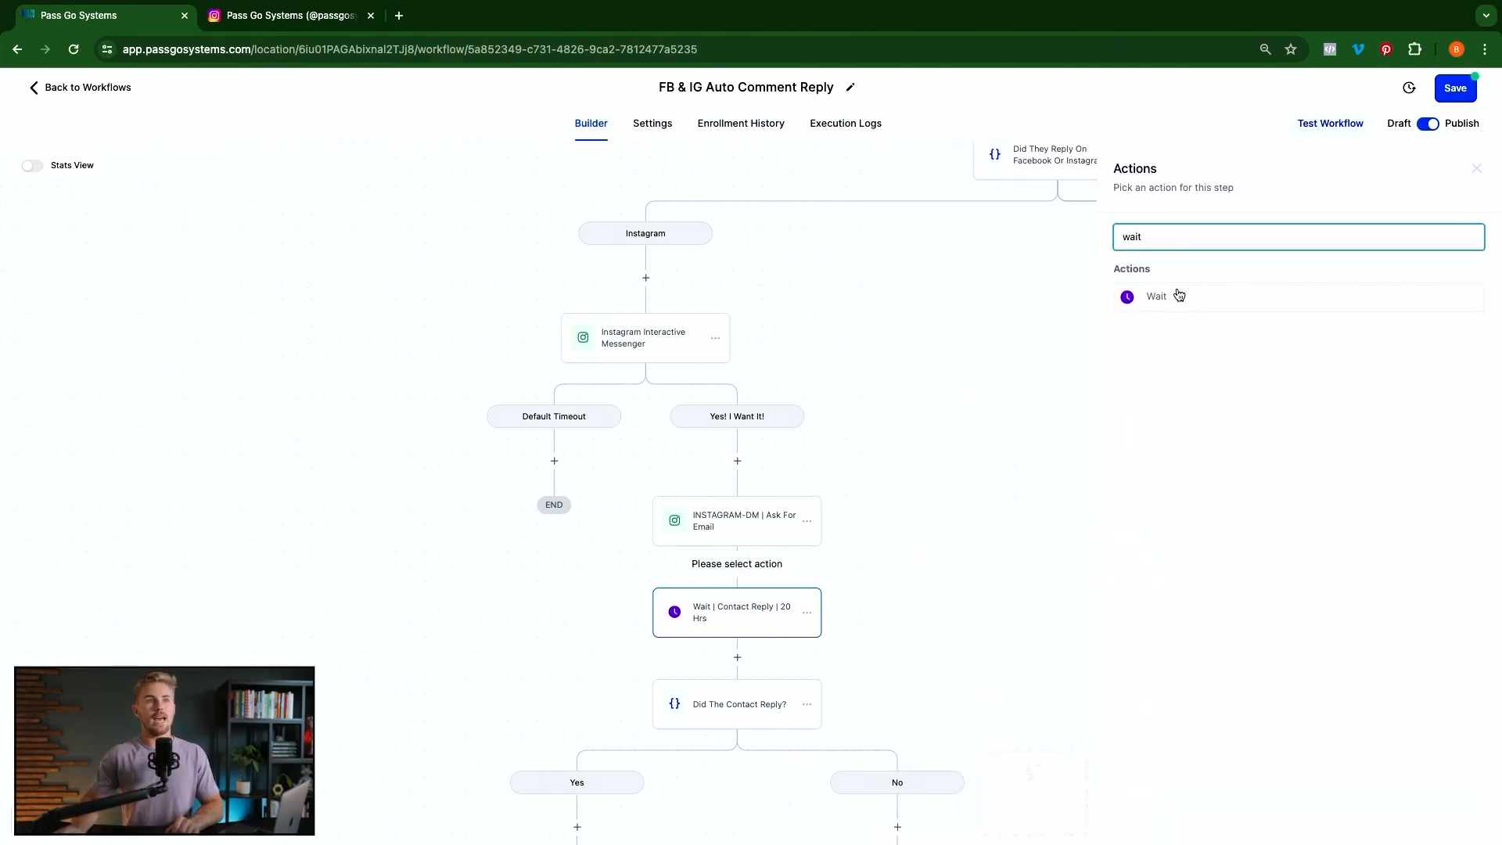
click(742, 622)
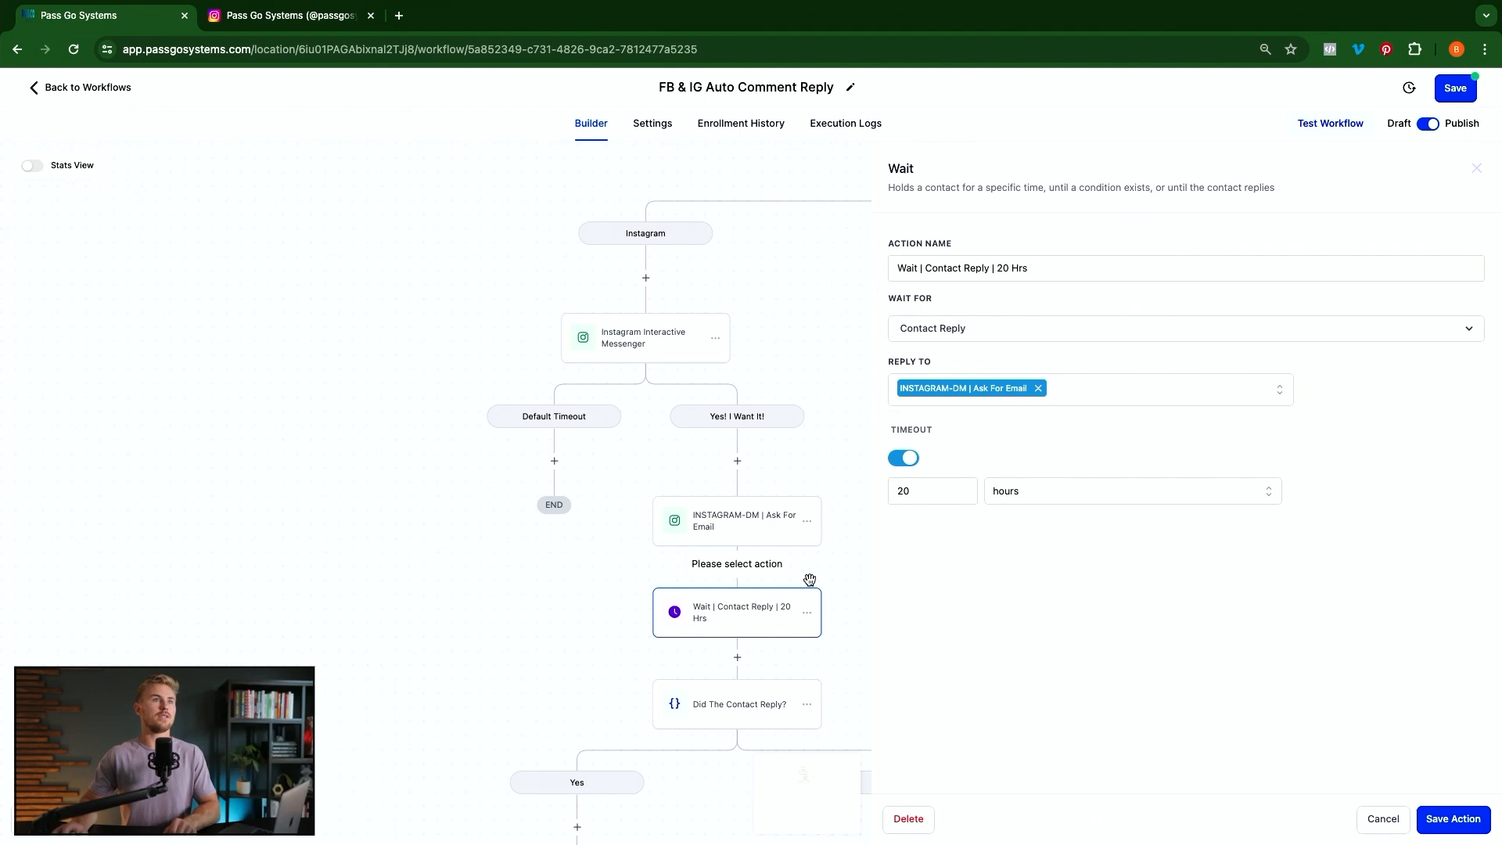
click(972, 328)
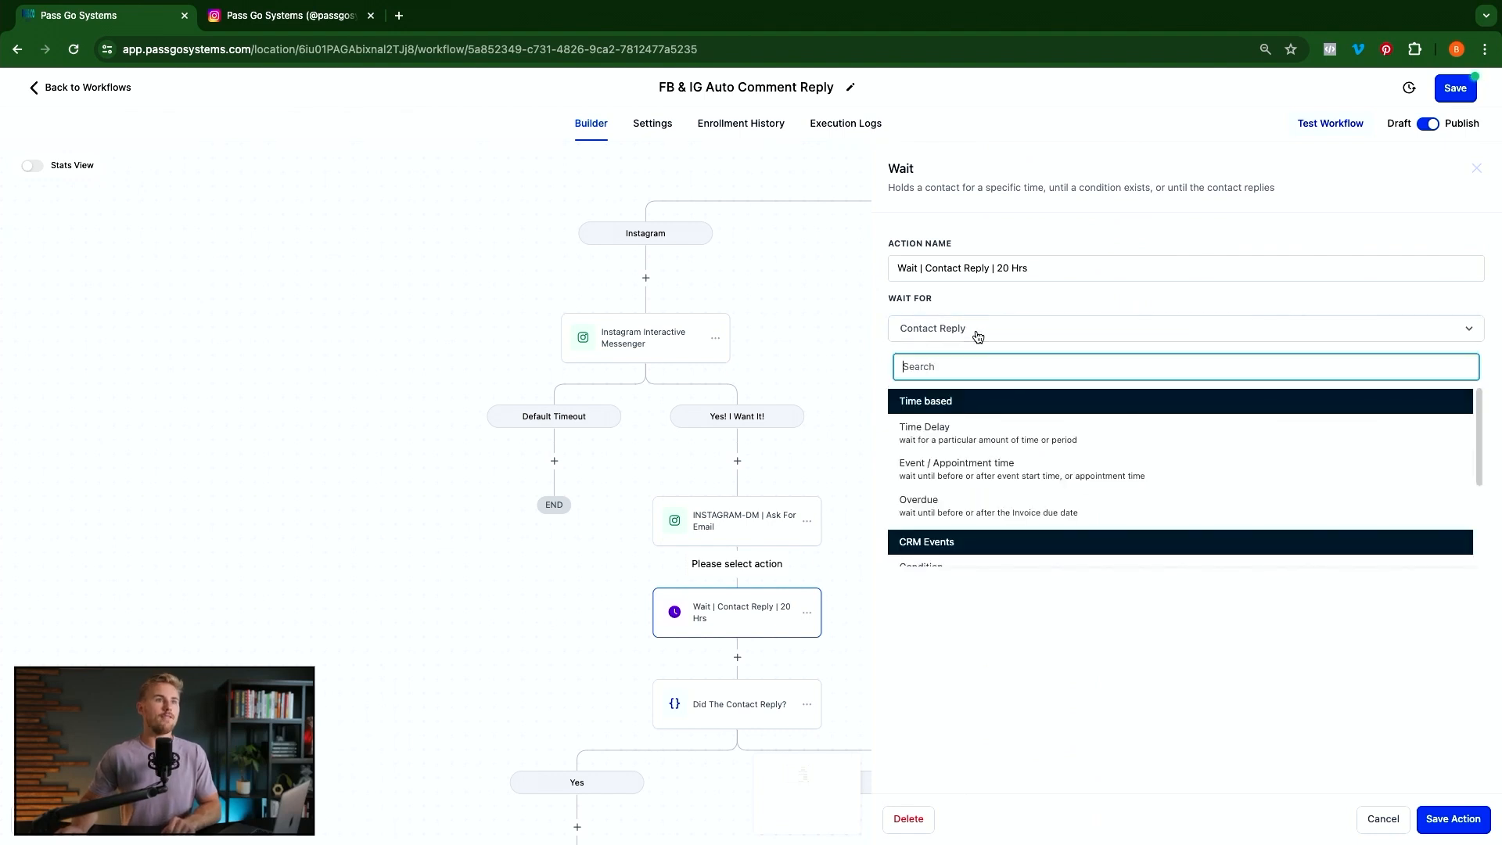
scroll(970, 443, down, 3)
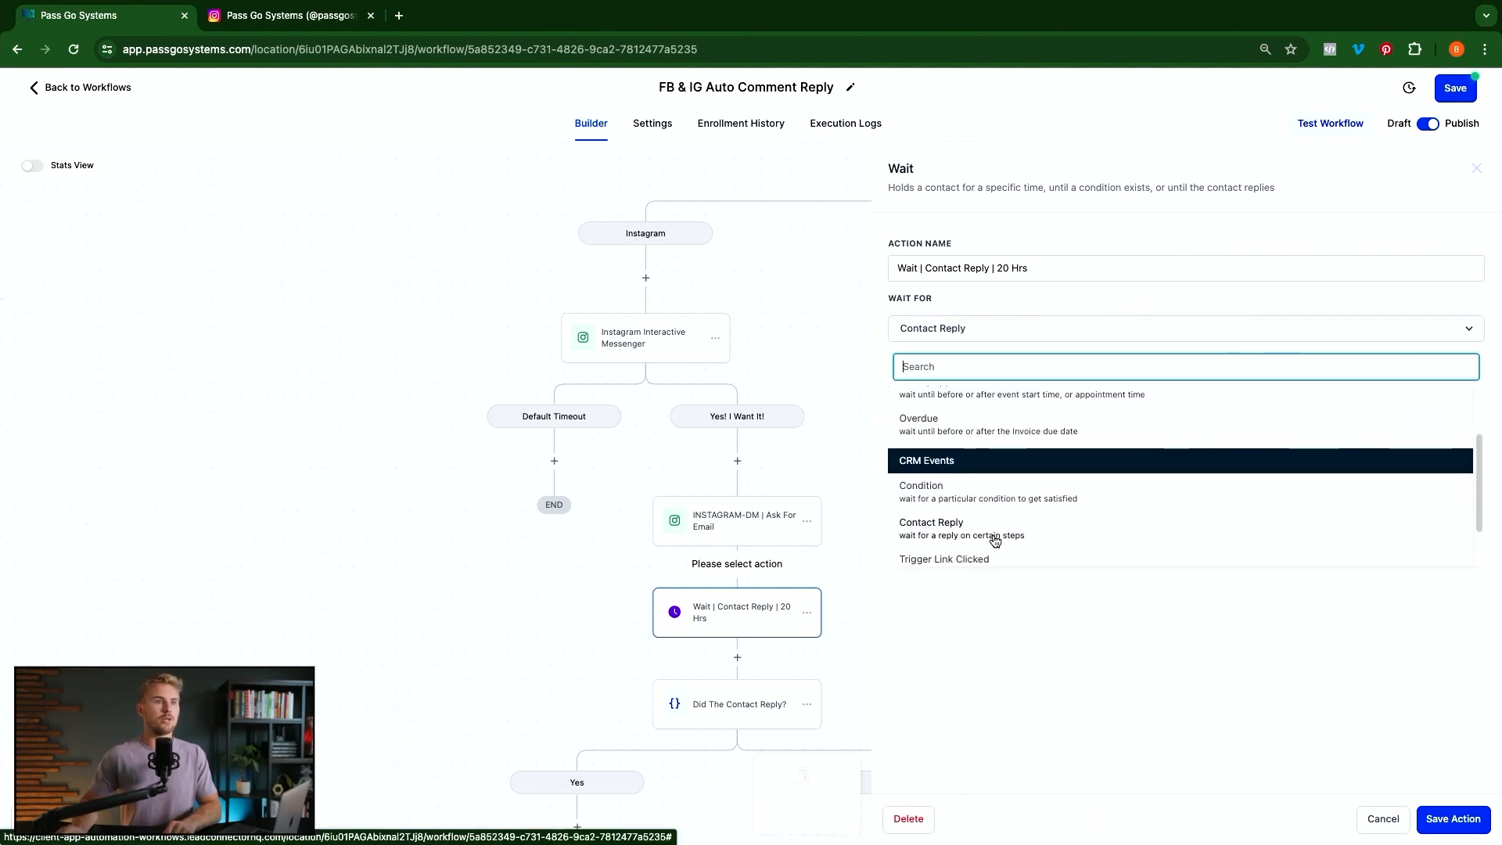
click(1064, 329)
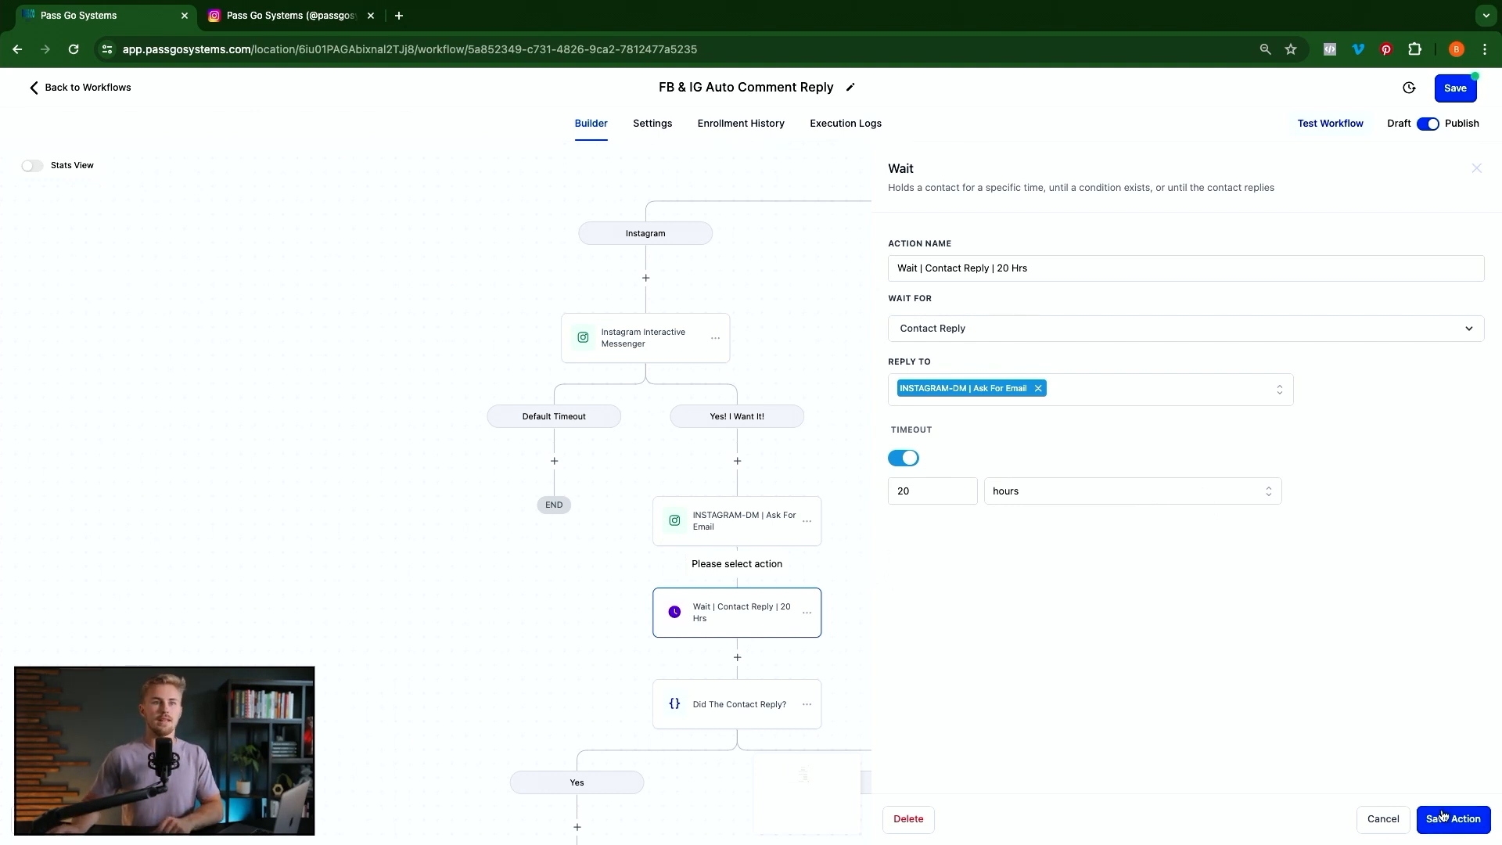
click(570, 641)
scroll(801, 729, down, 1)
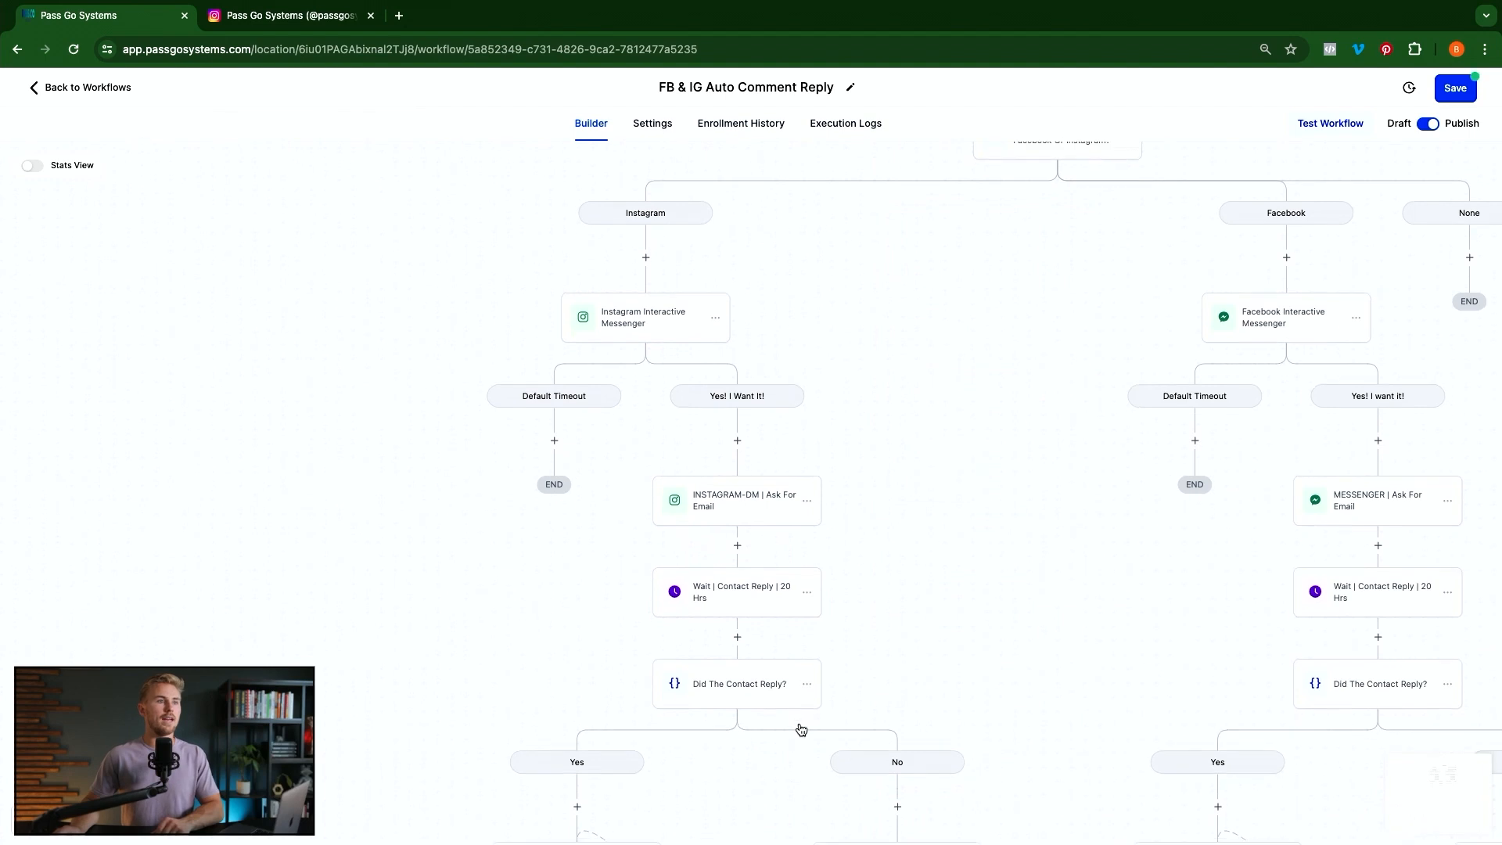
scroll(796, 712, down, 1)
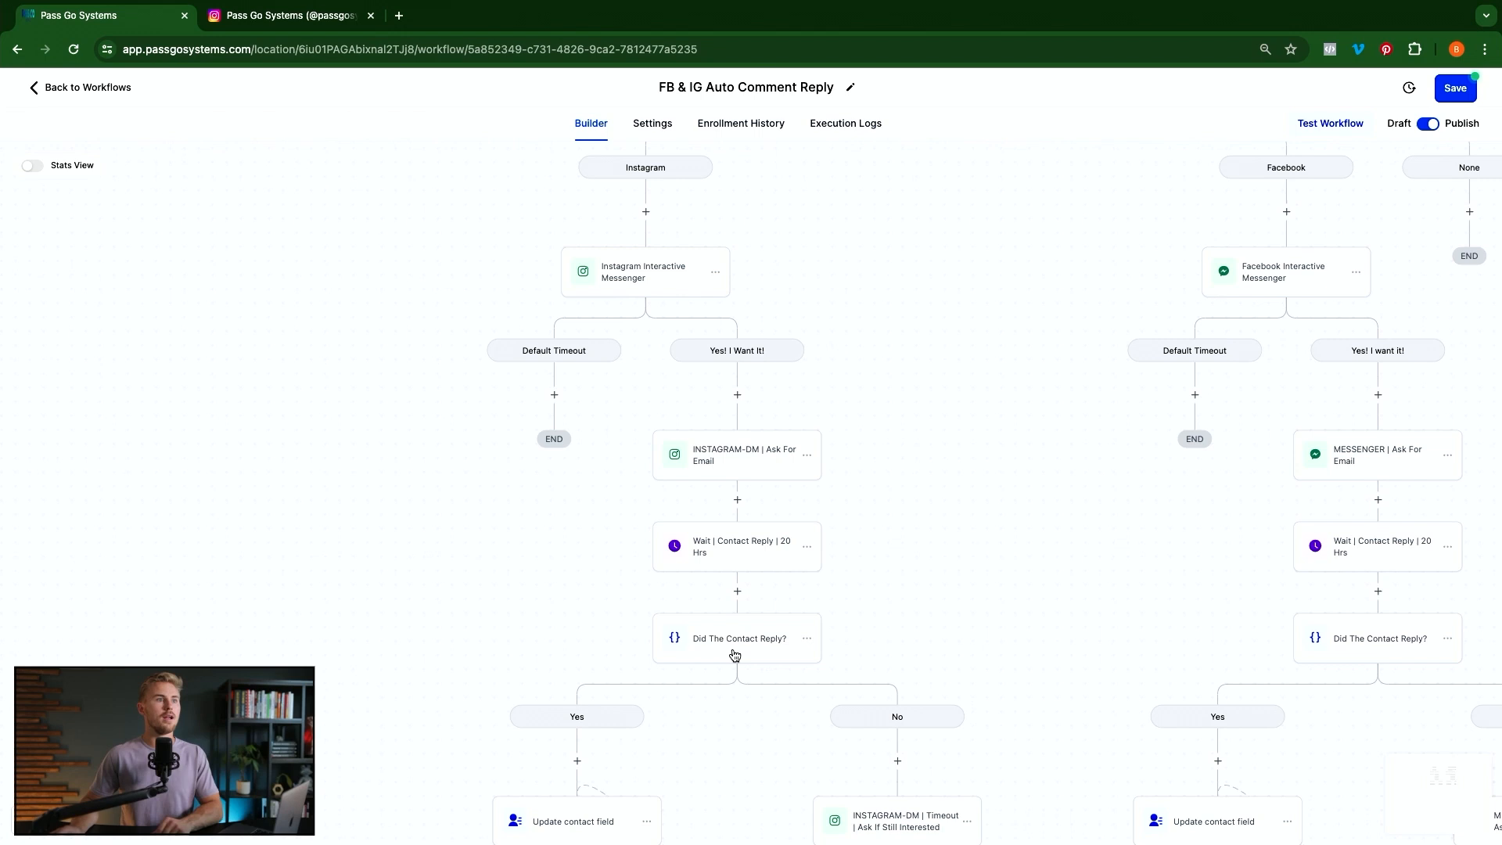
click(735, 651)
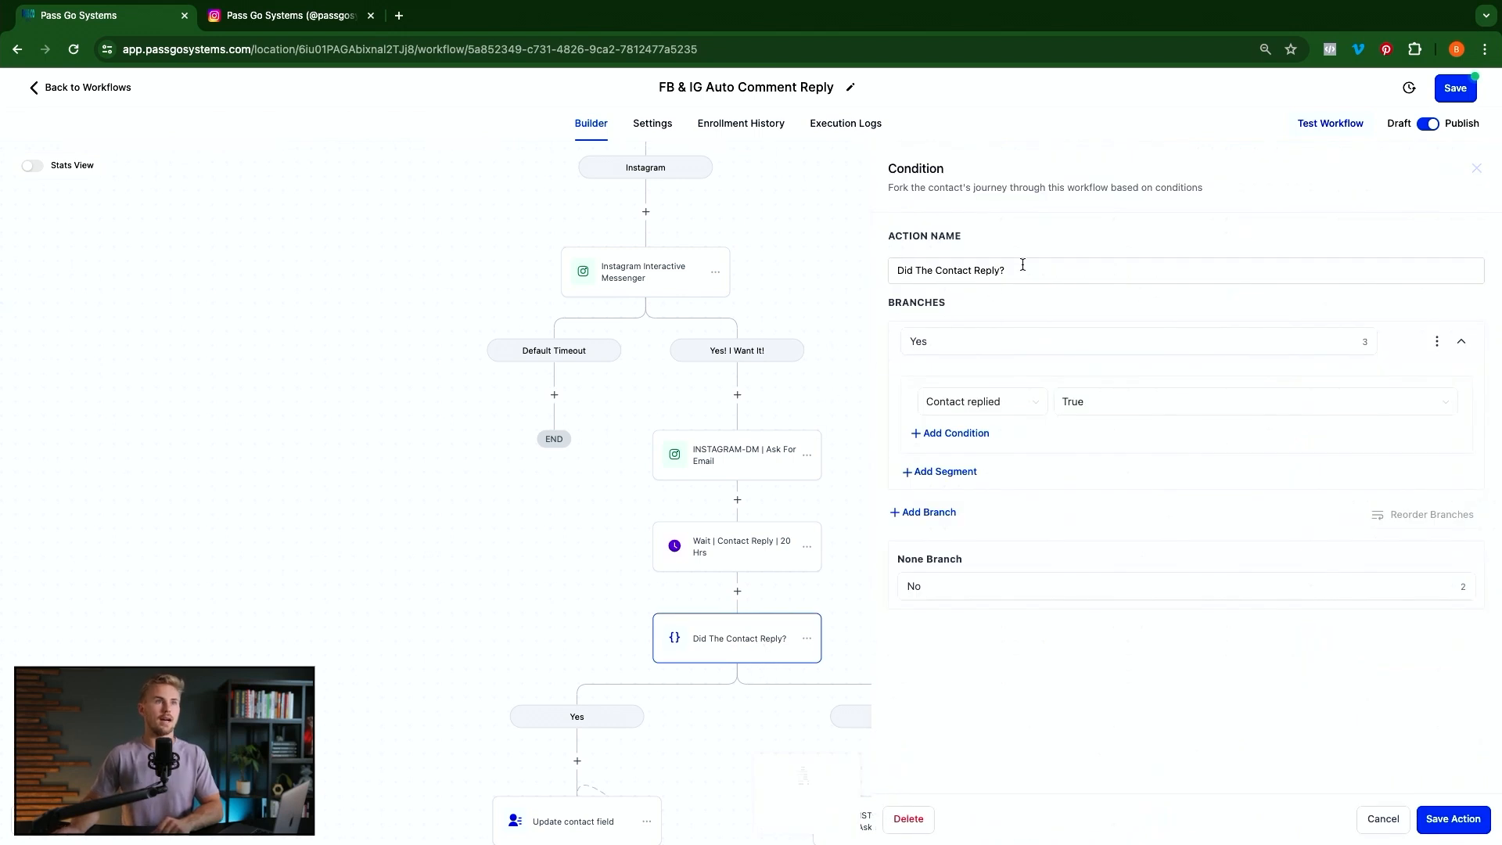
click(1090, 345)
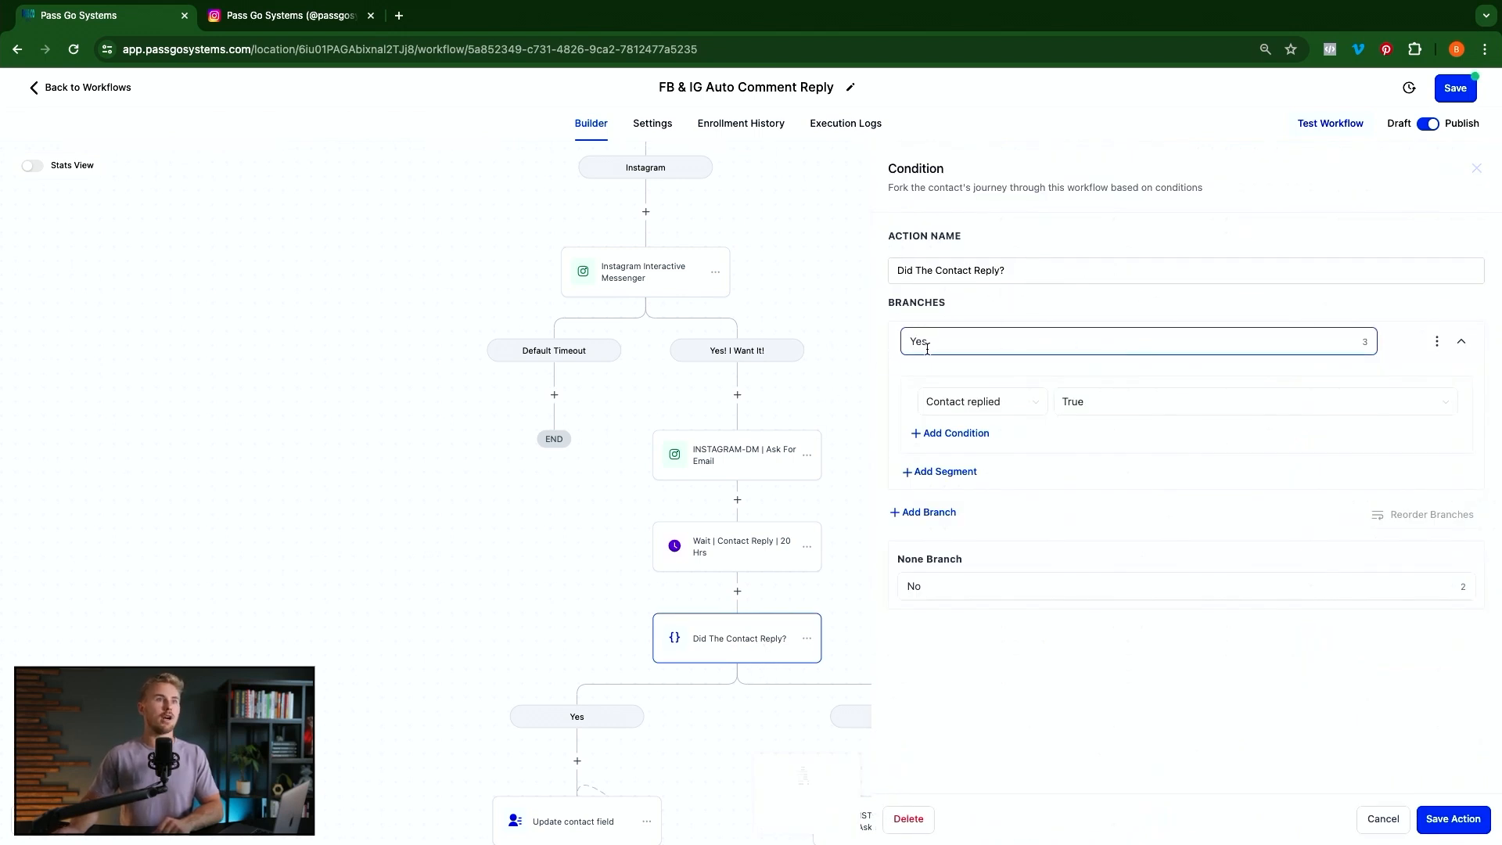
click(998, 402)
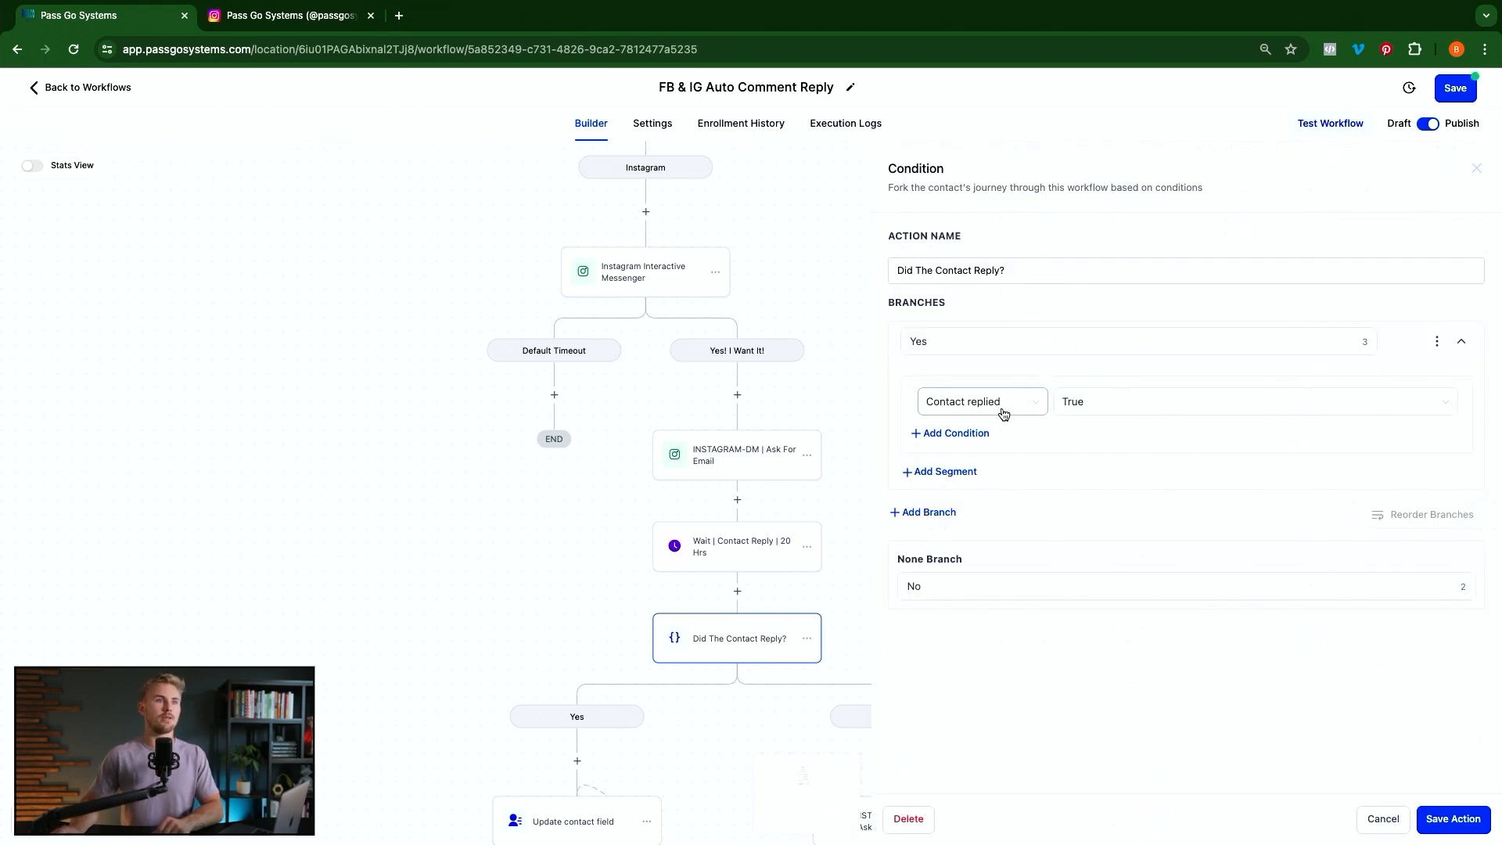
click(737, 592)
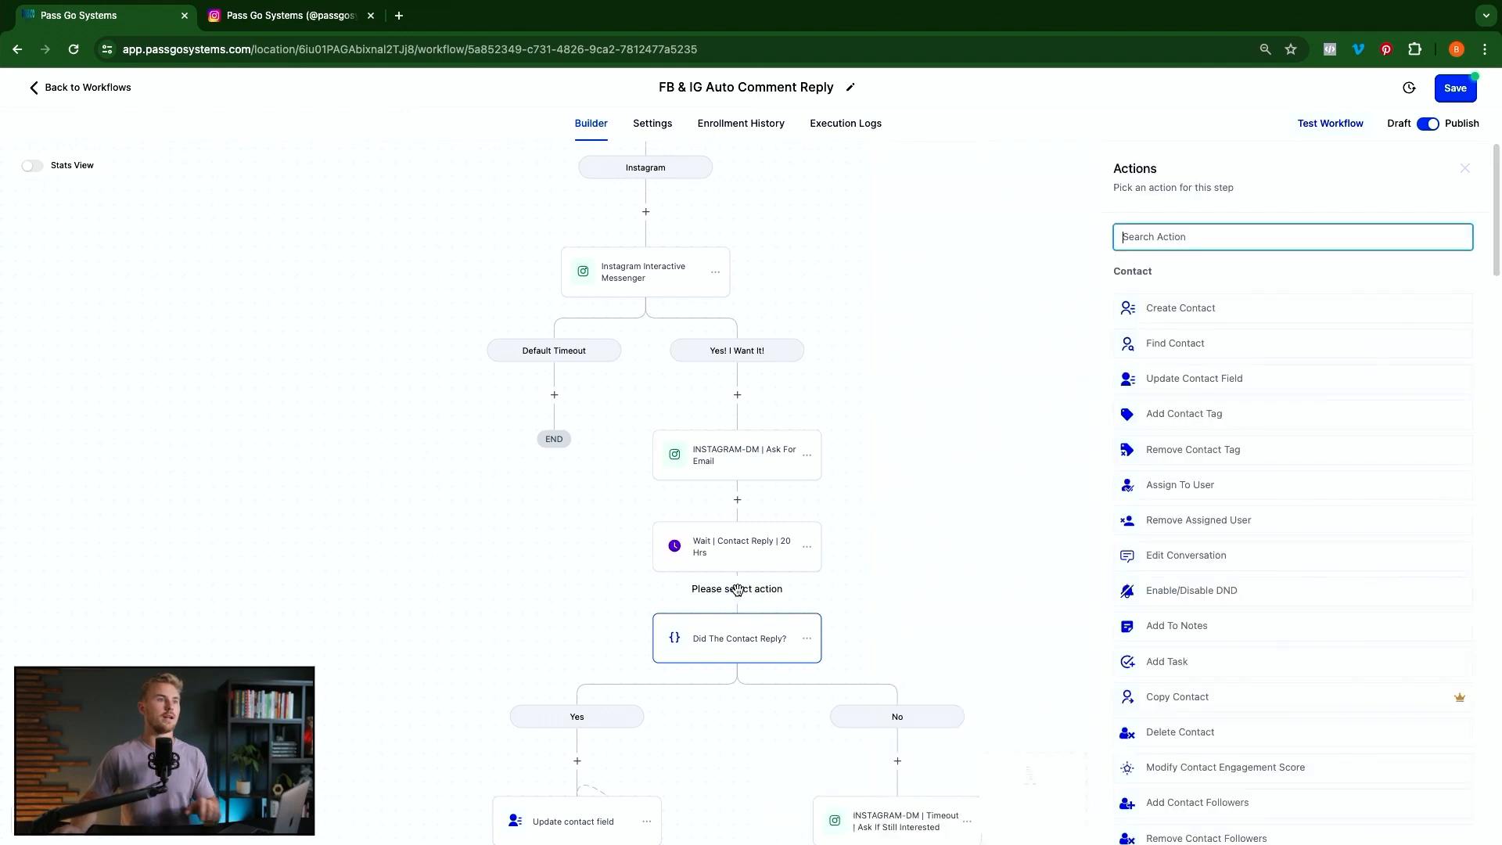
text(if)
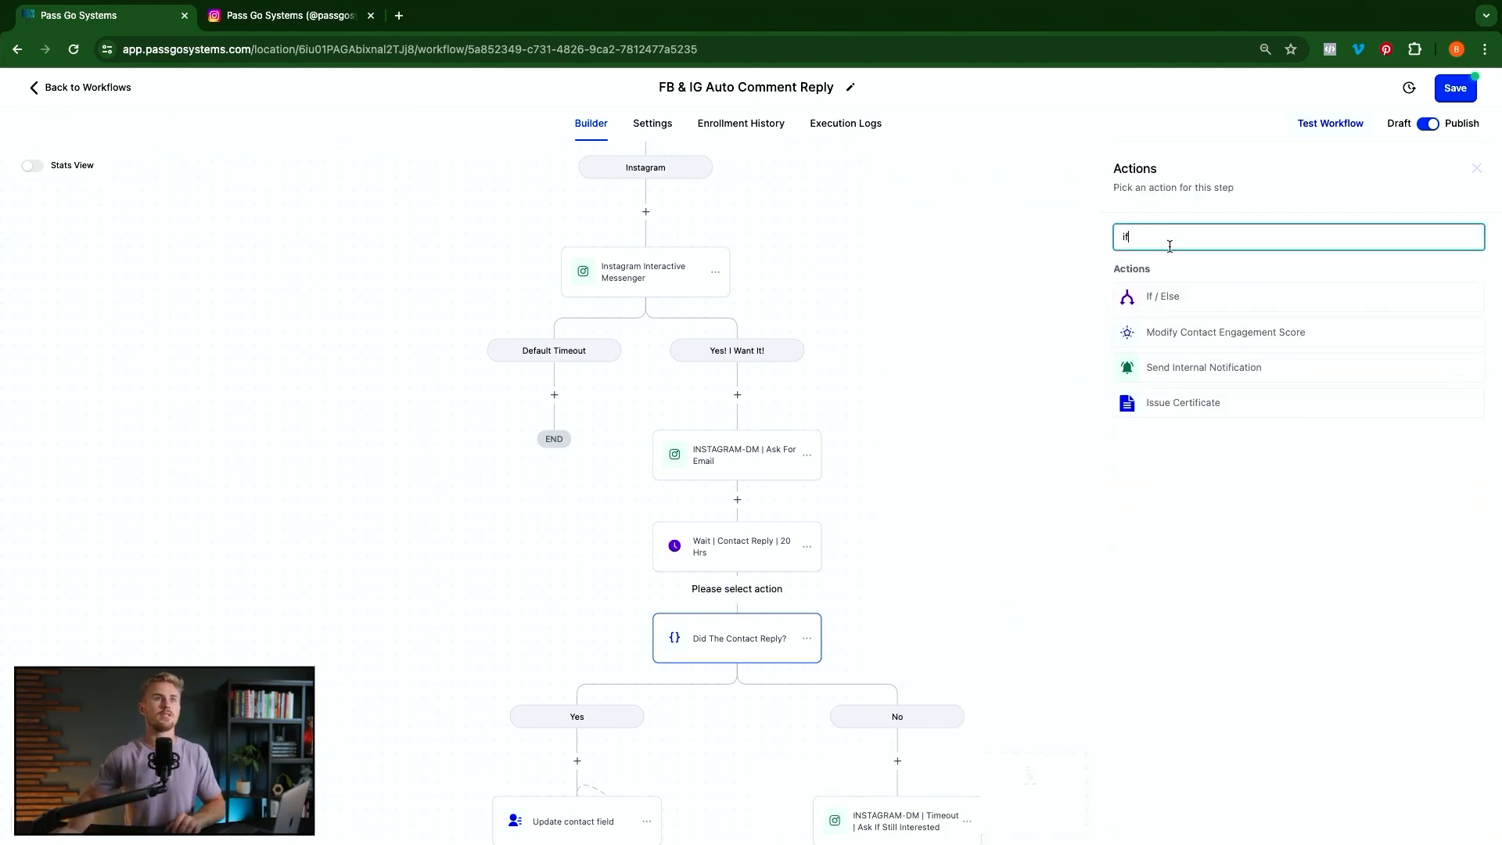
click(1163, 295)
click(967, 341)
double_click(966, 341)
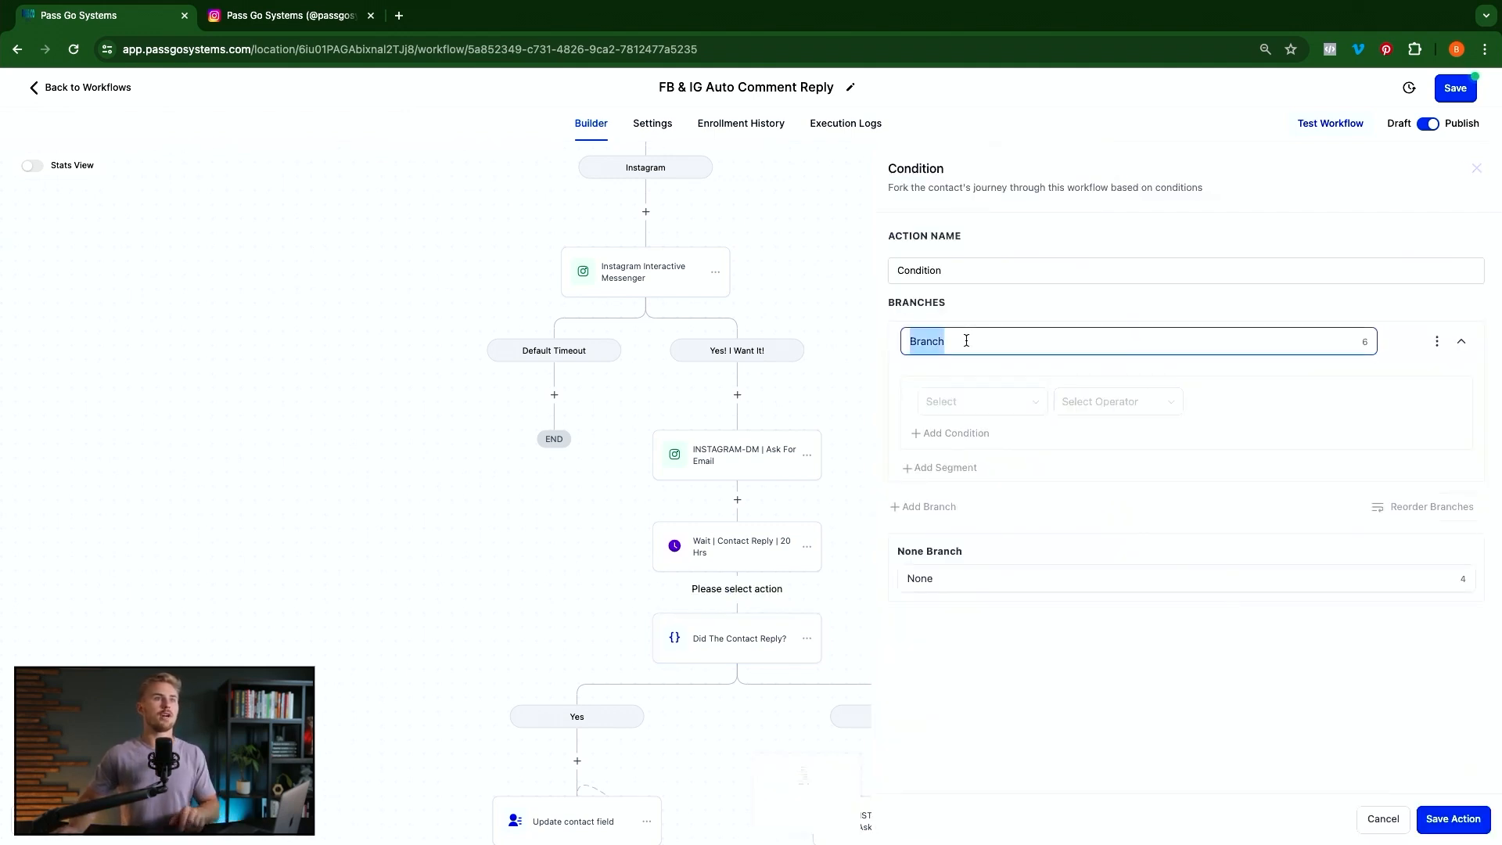
text(Yes)
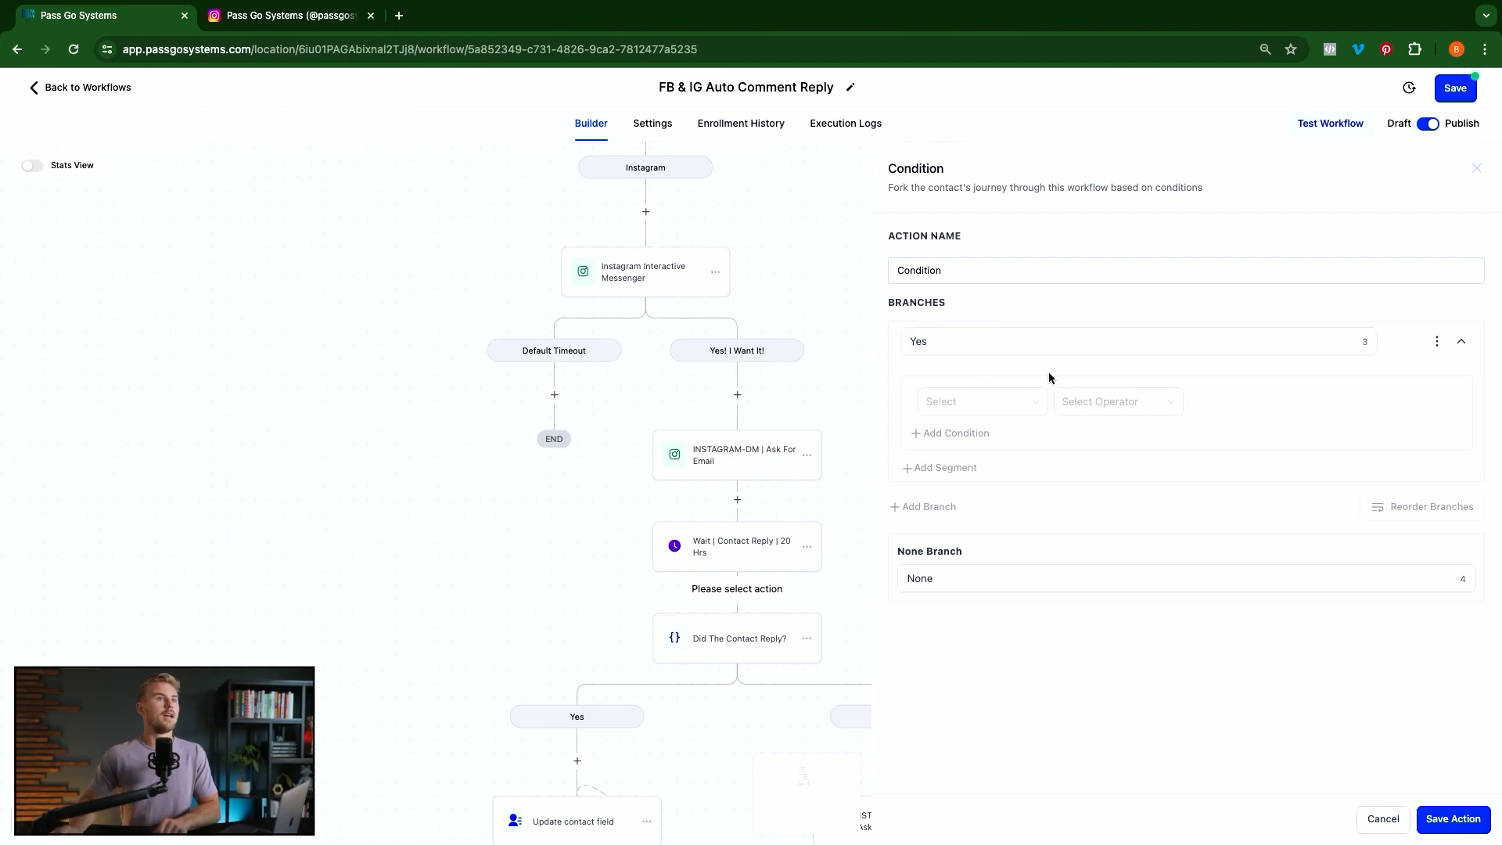
click(1003, 401)
click(974, 478)
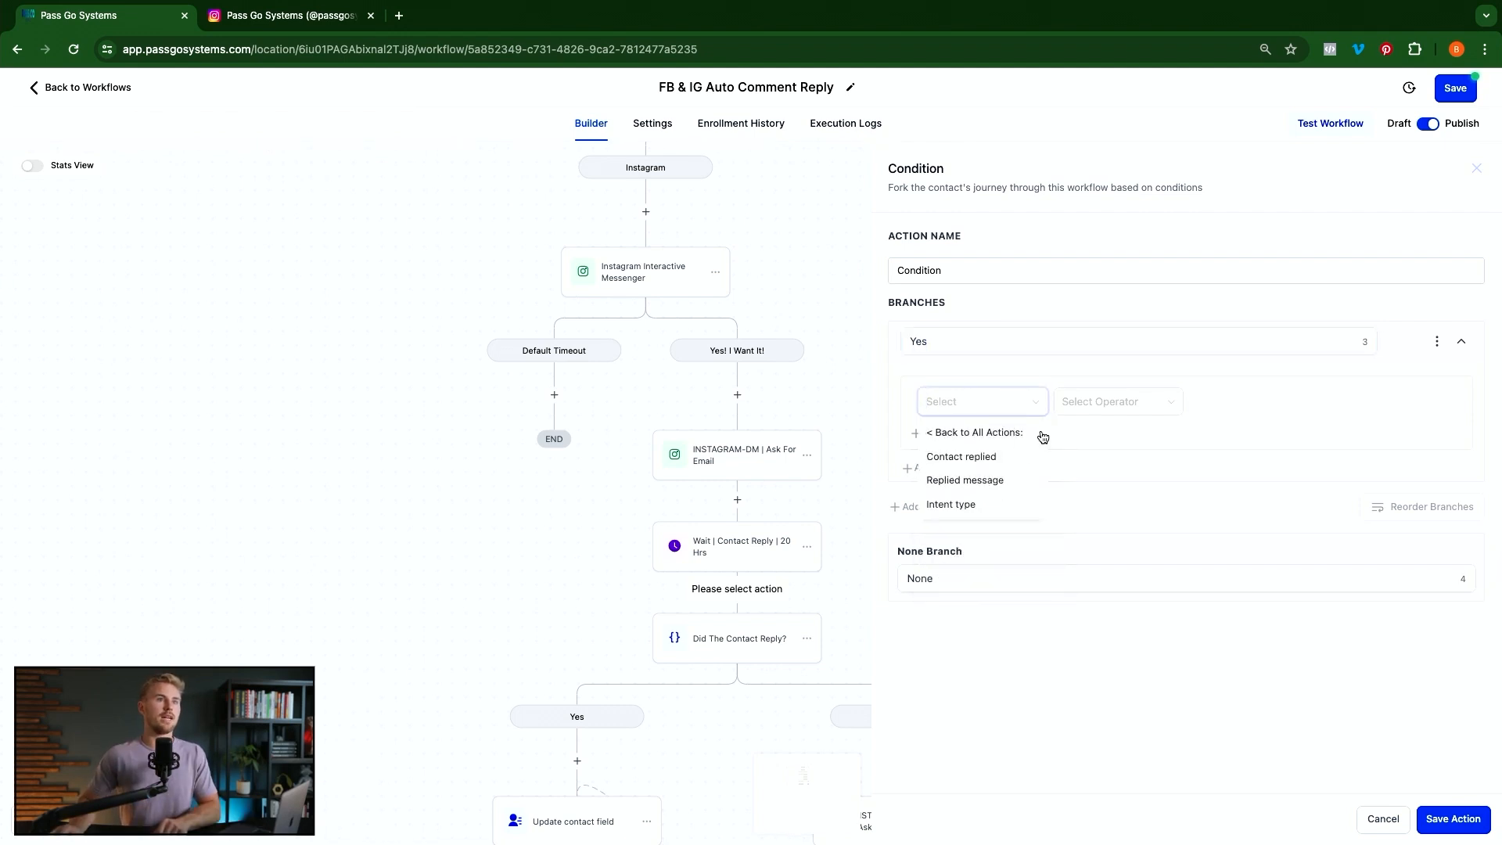
click(968, 459)
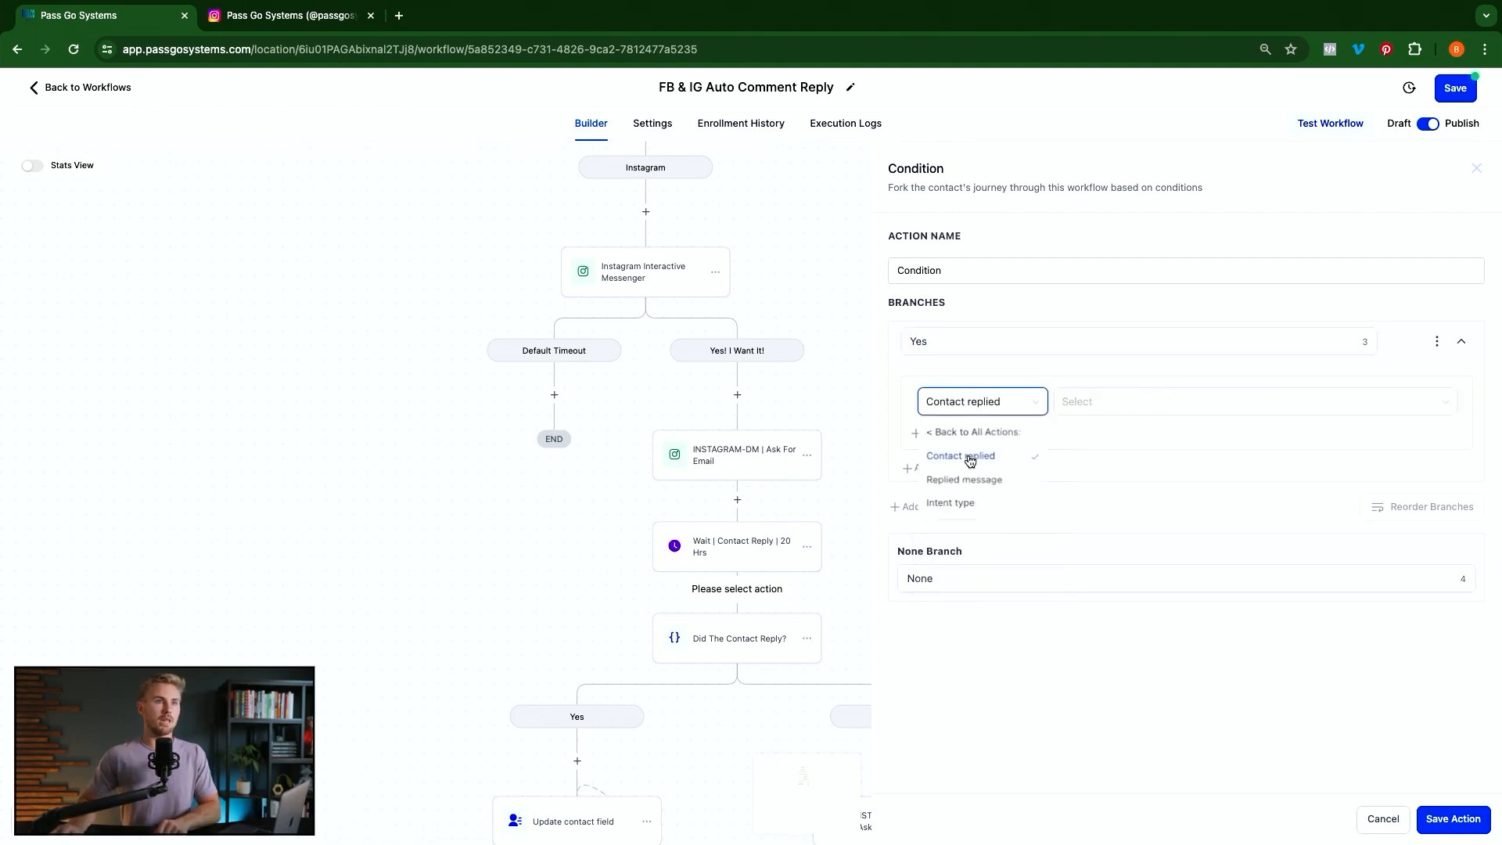
click(1083, 409)
click(1087, 435)
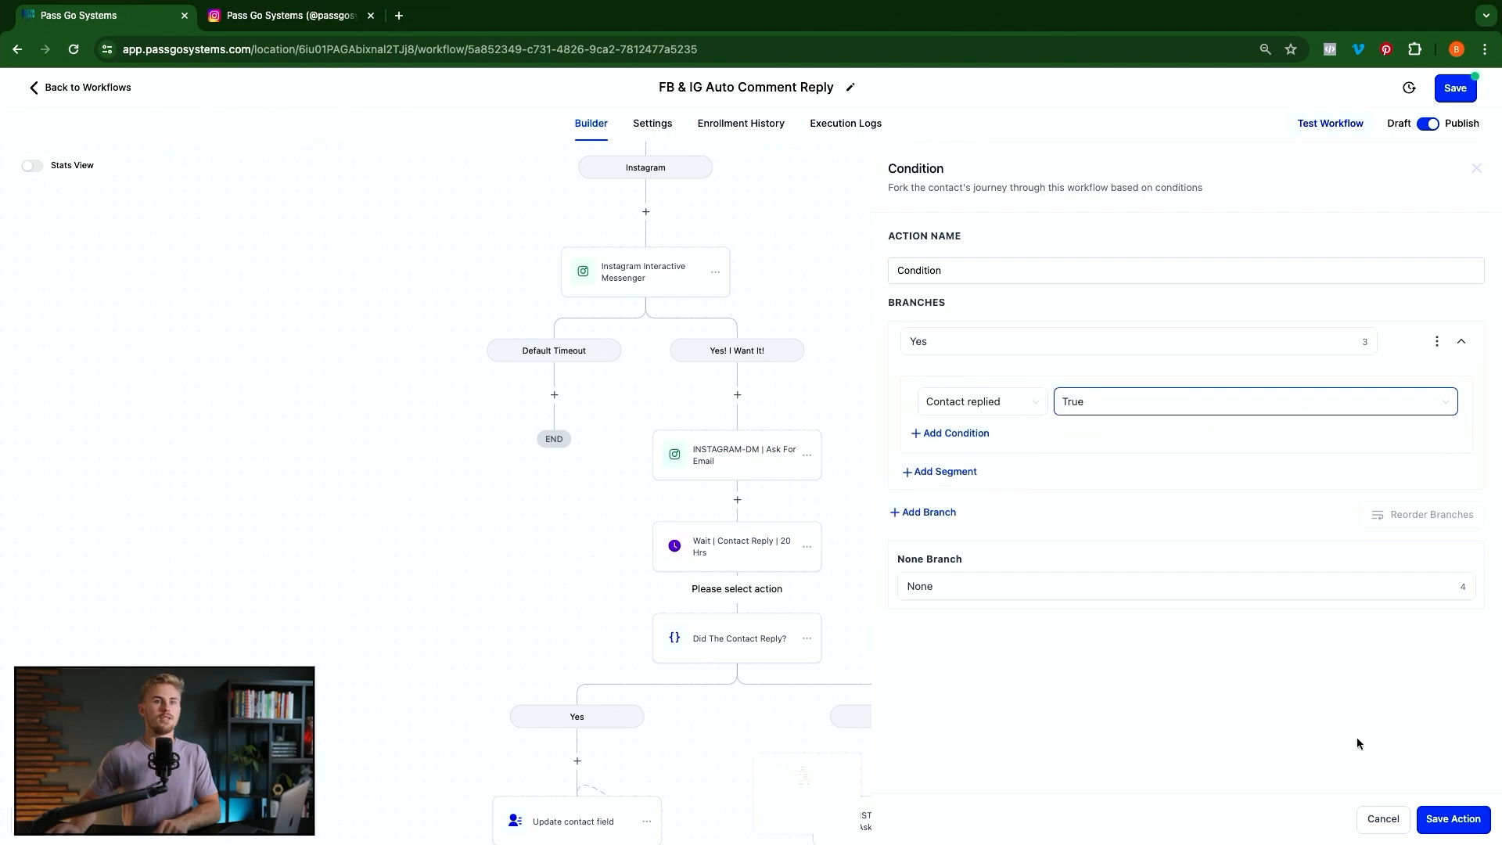
click(1381, 812)
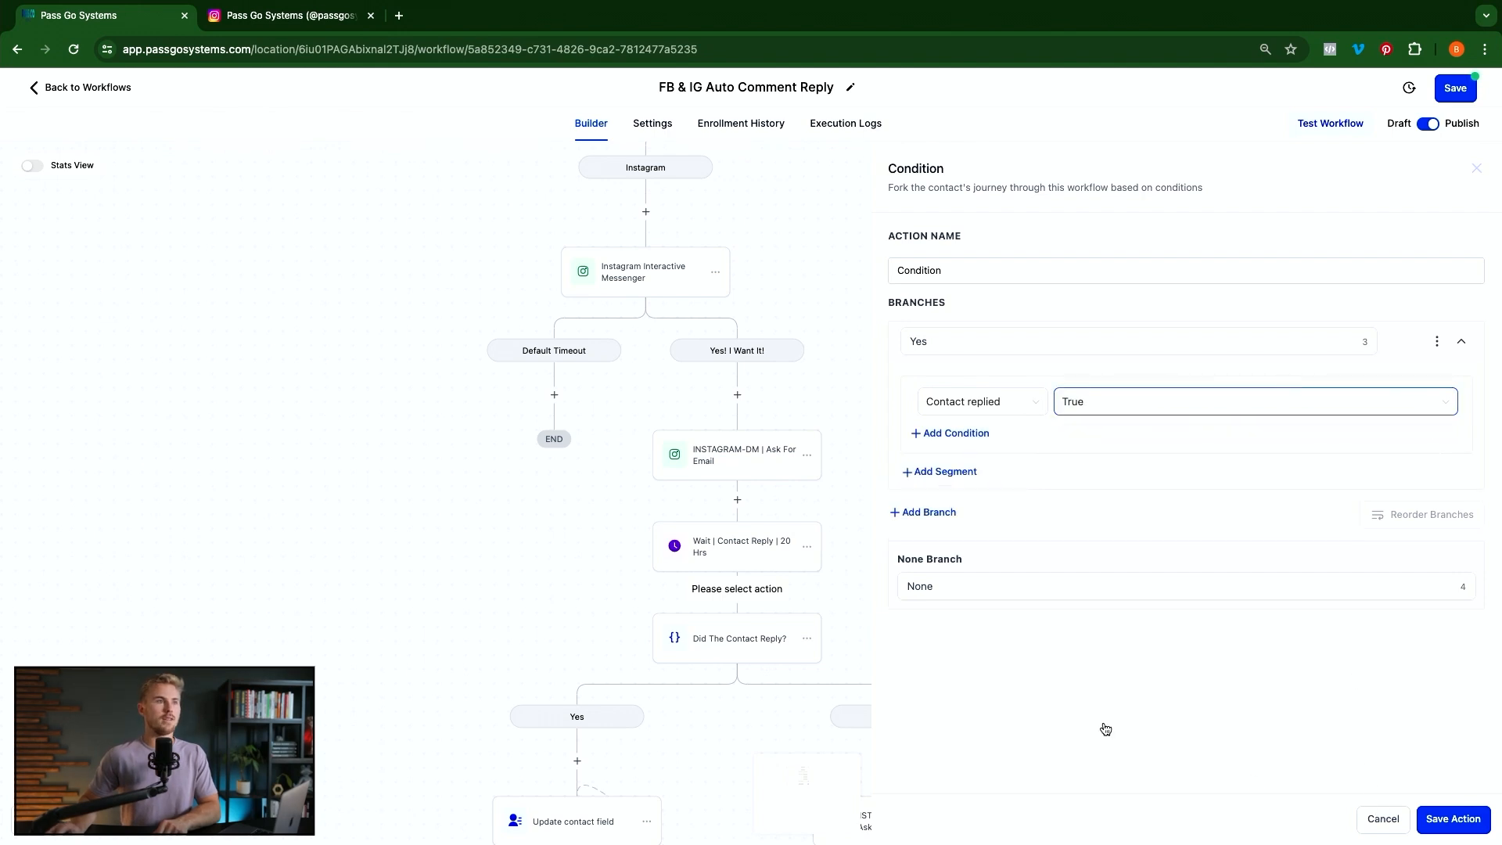
click(726, 643)
click(982, 343)
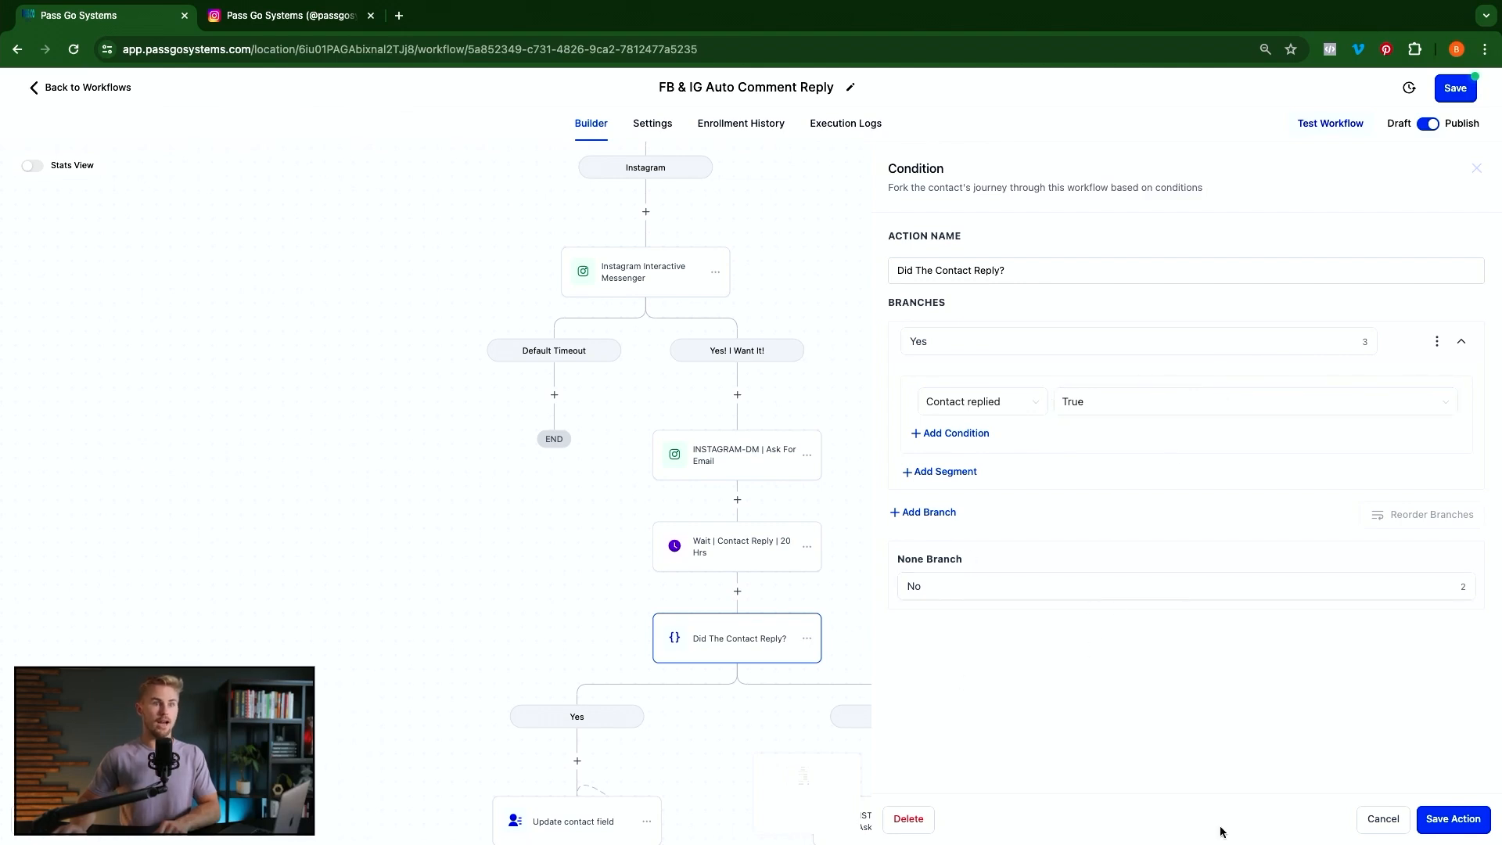
click(561, 615)
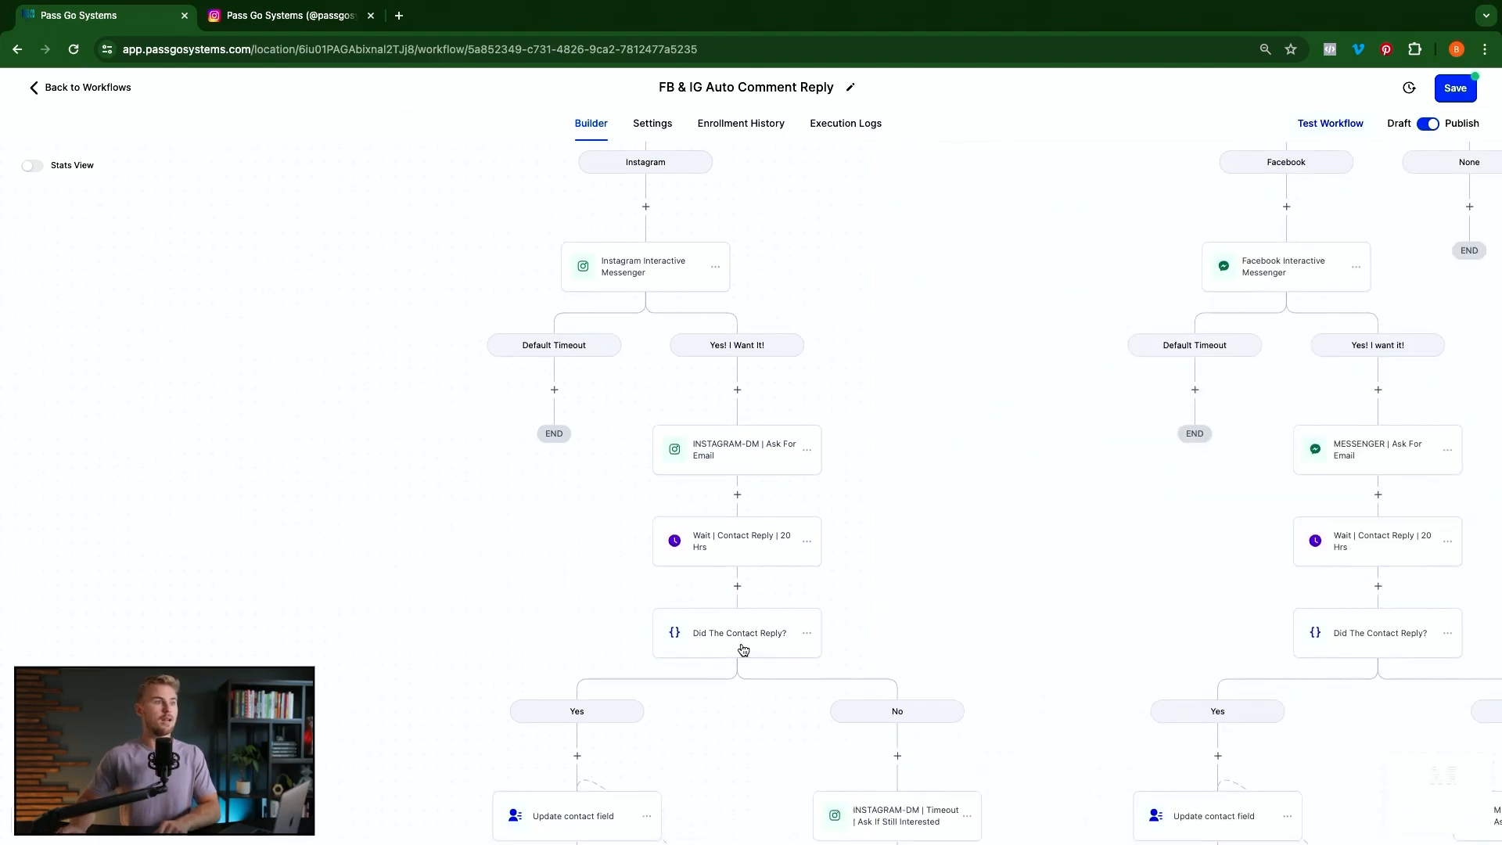
scroll(931, 716, down, 2)
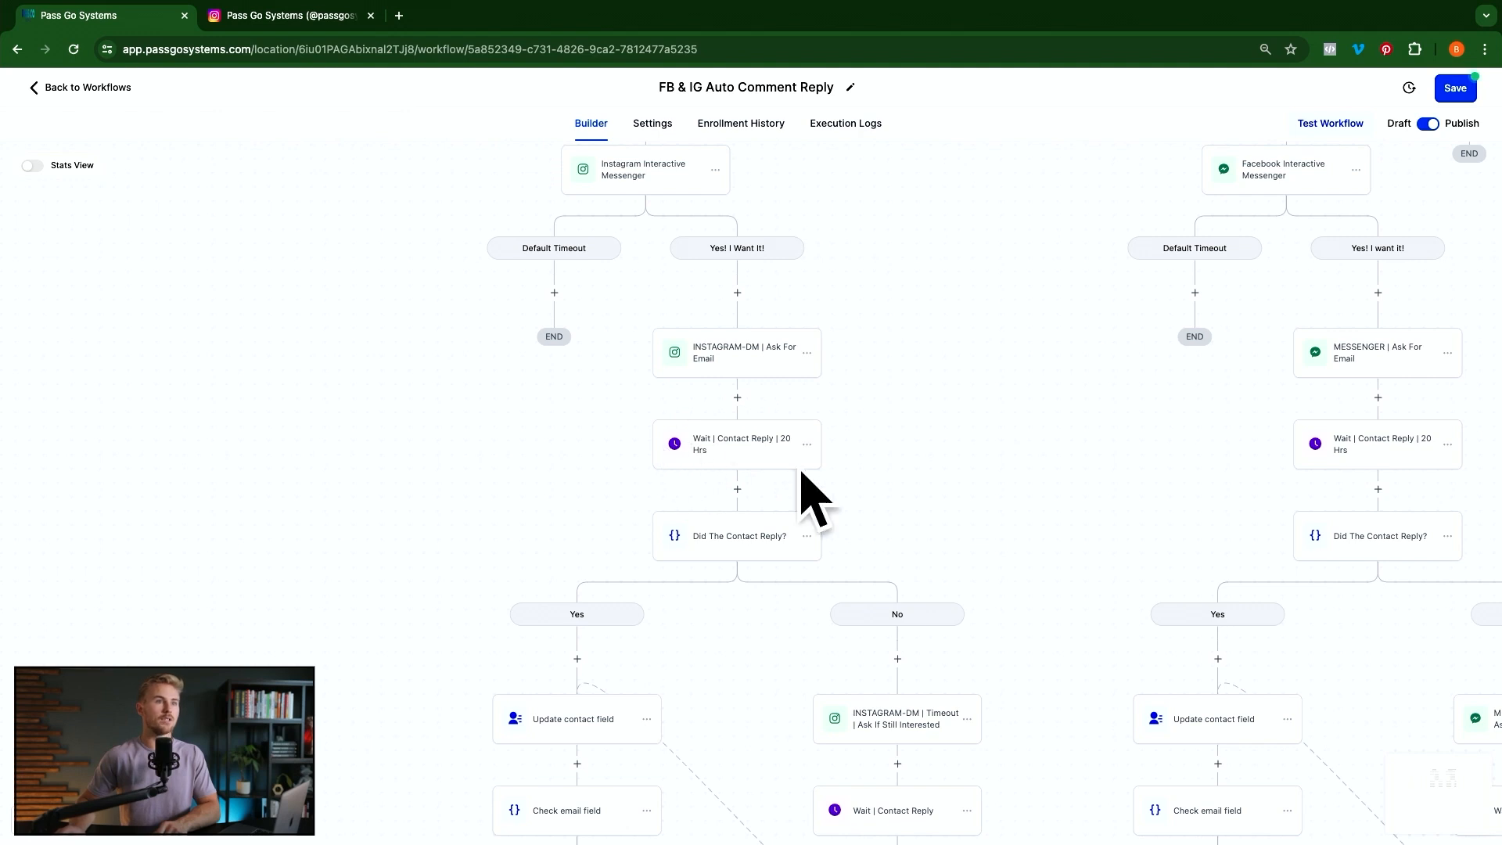
Review the Timeout | Ask If Still Interested DM, then open the Wait | Contact Reply step
scroll(916, 712, down, 1)
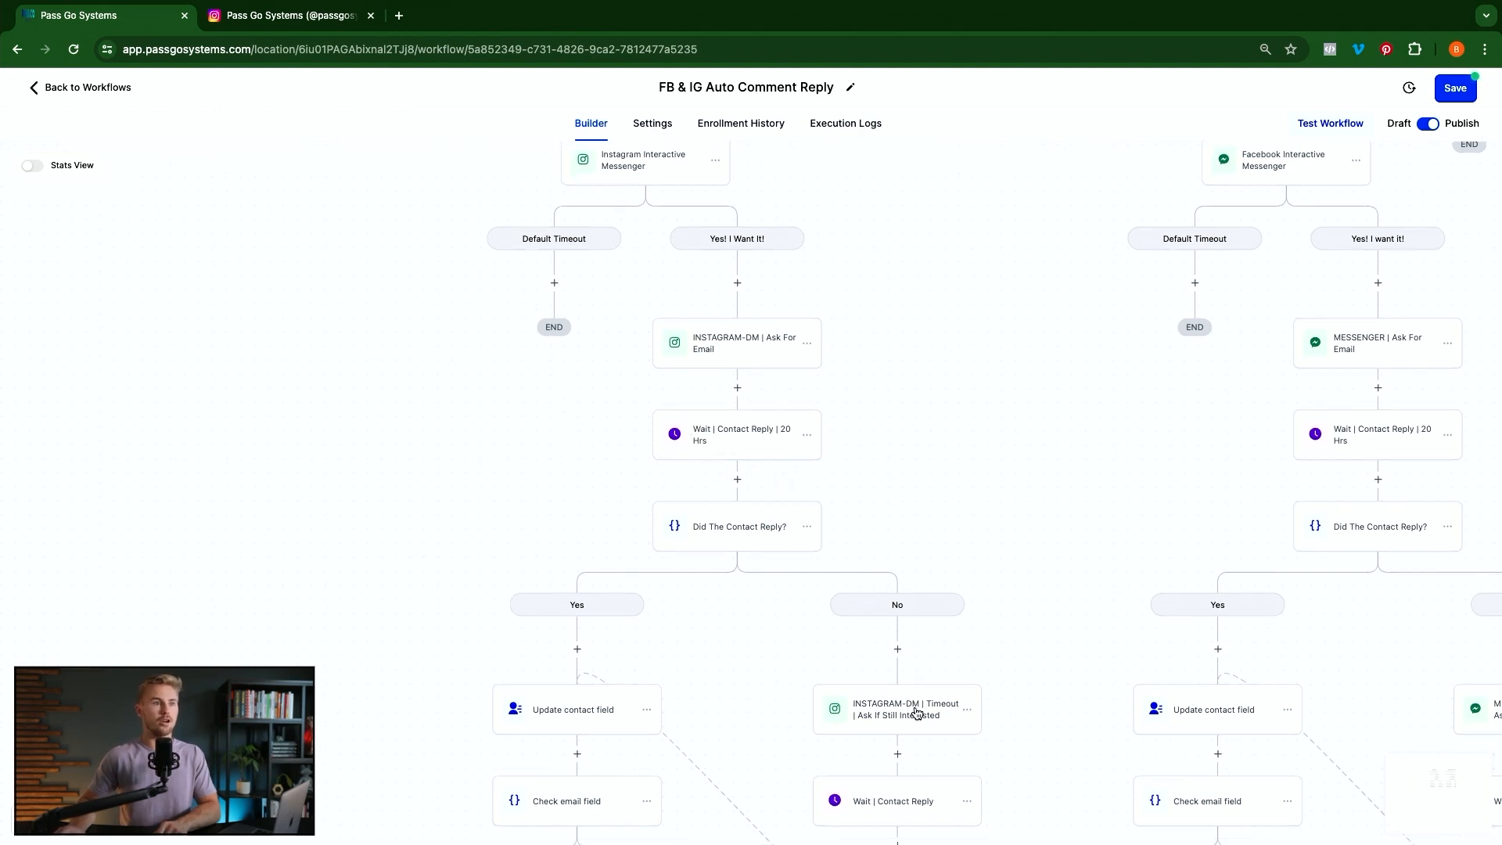
scroll(917, 712, down, 3)
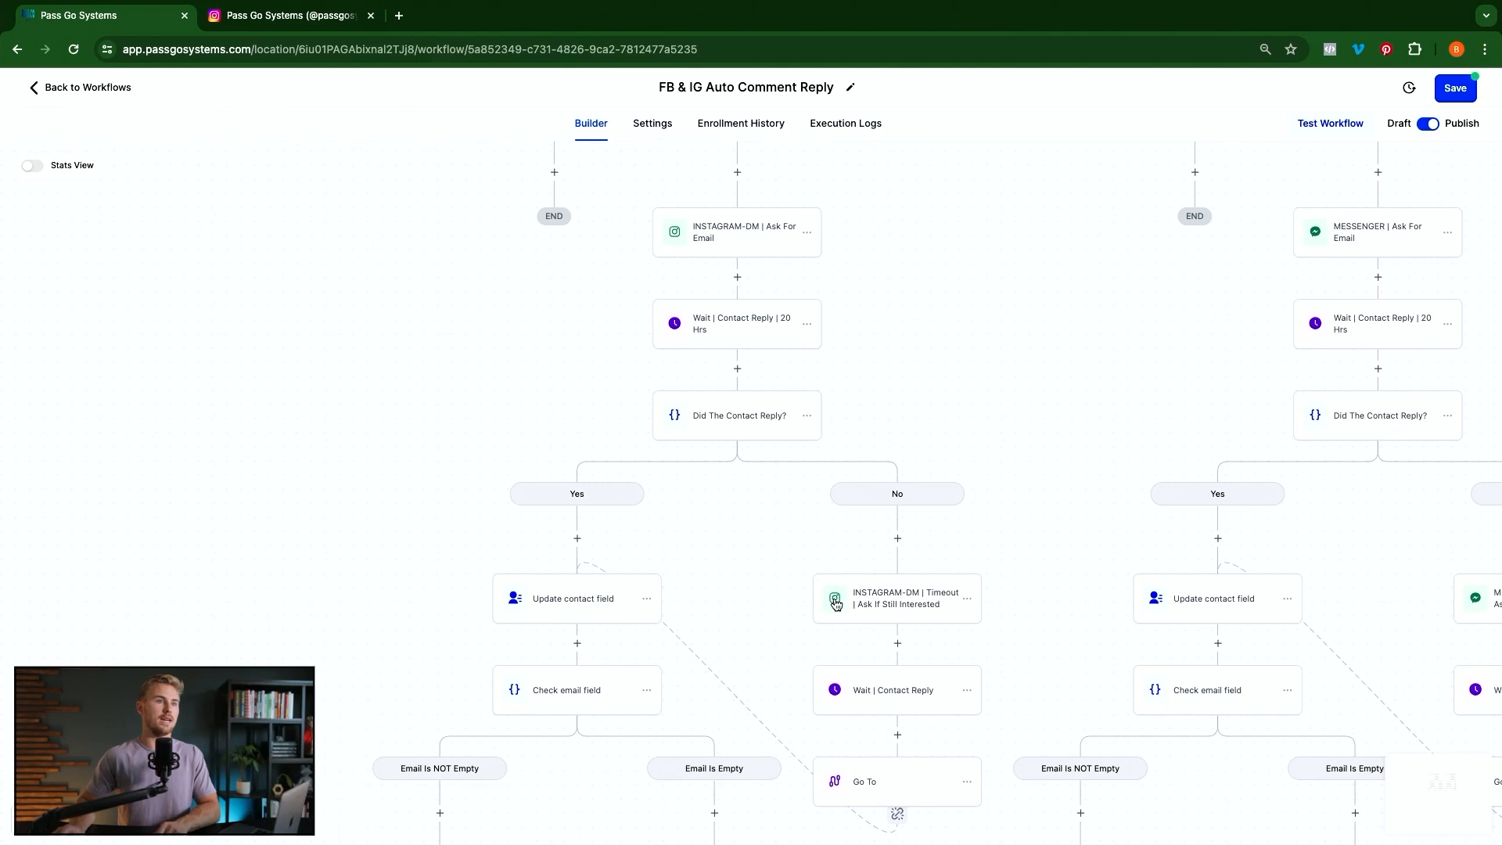
click(888, 599)
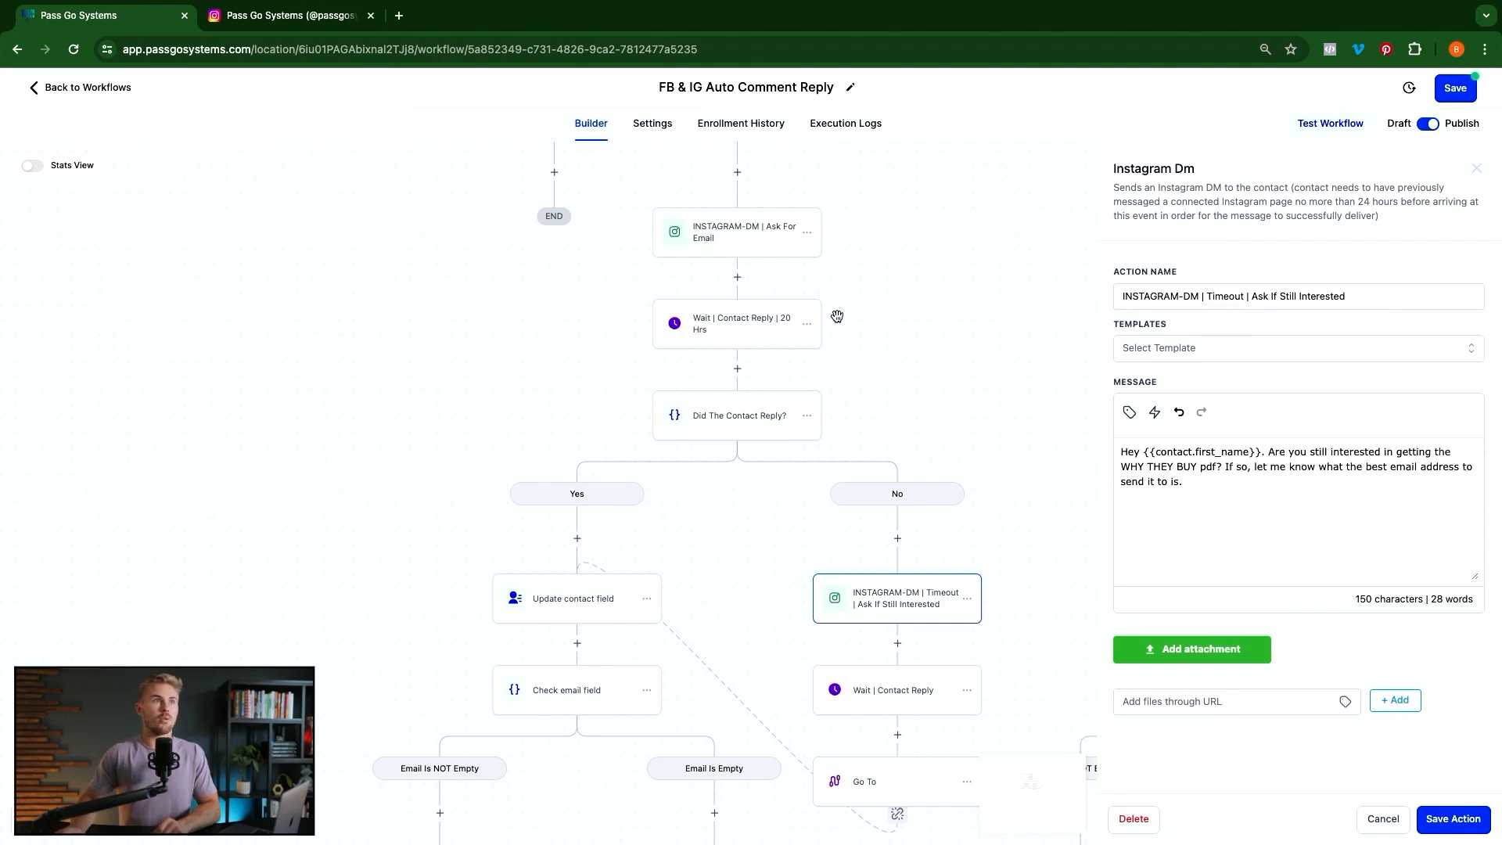
scroll(725, 303, up, 2)
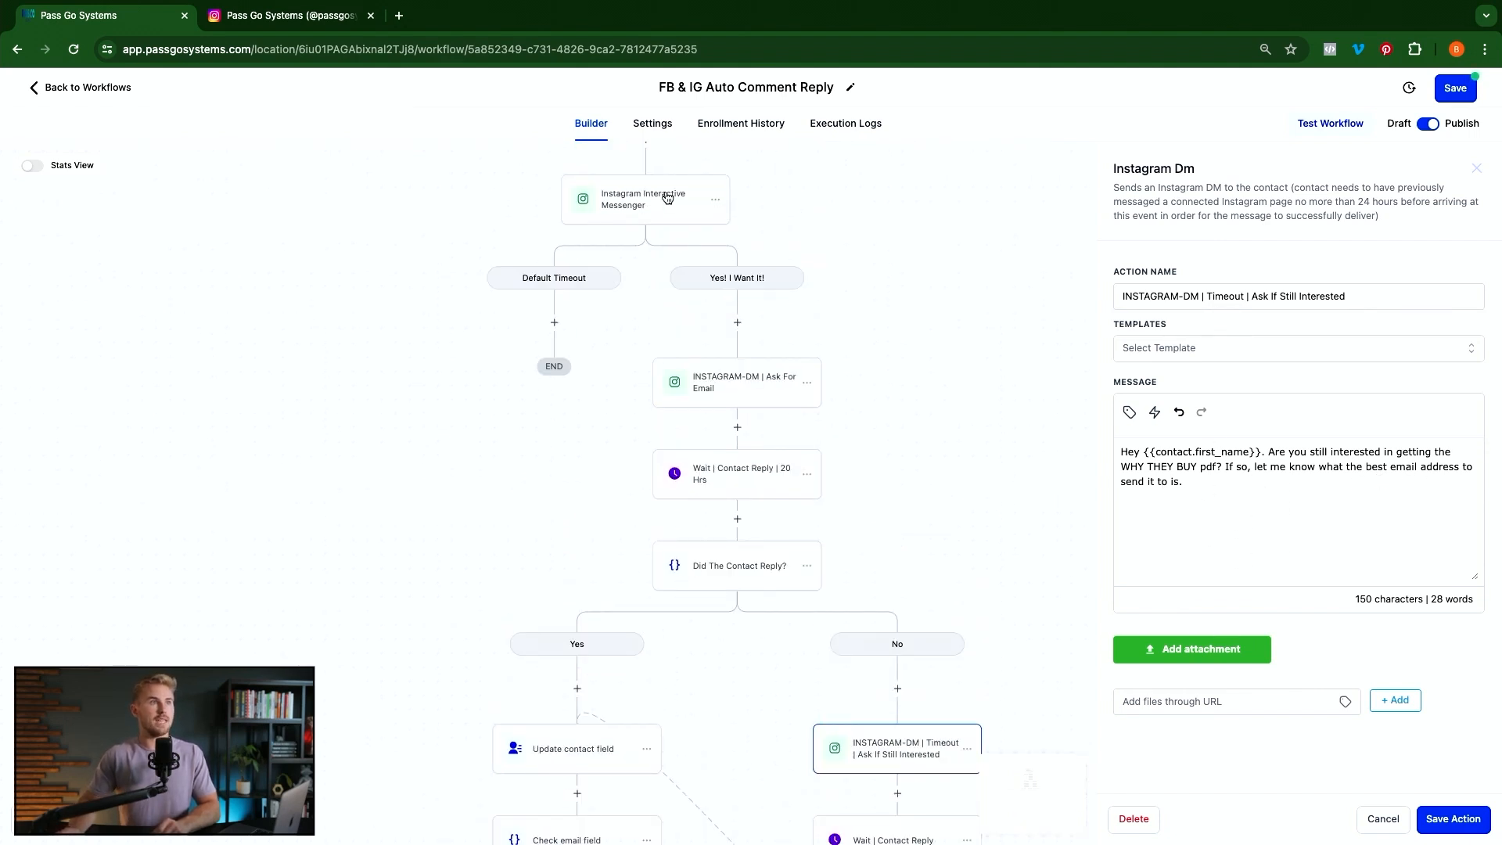
scroll(770, 520, down, 1)
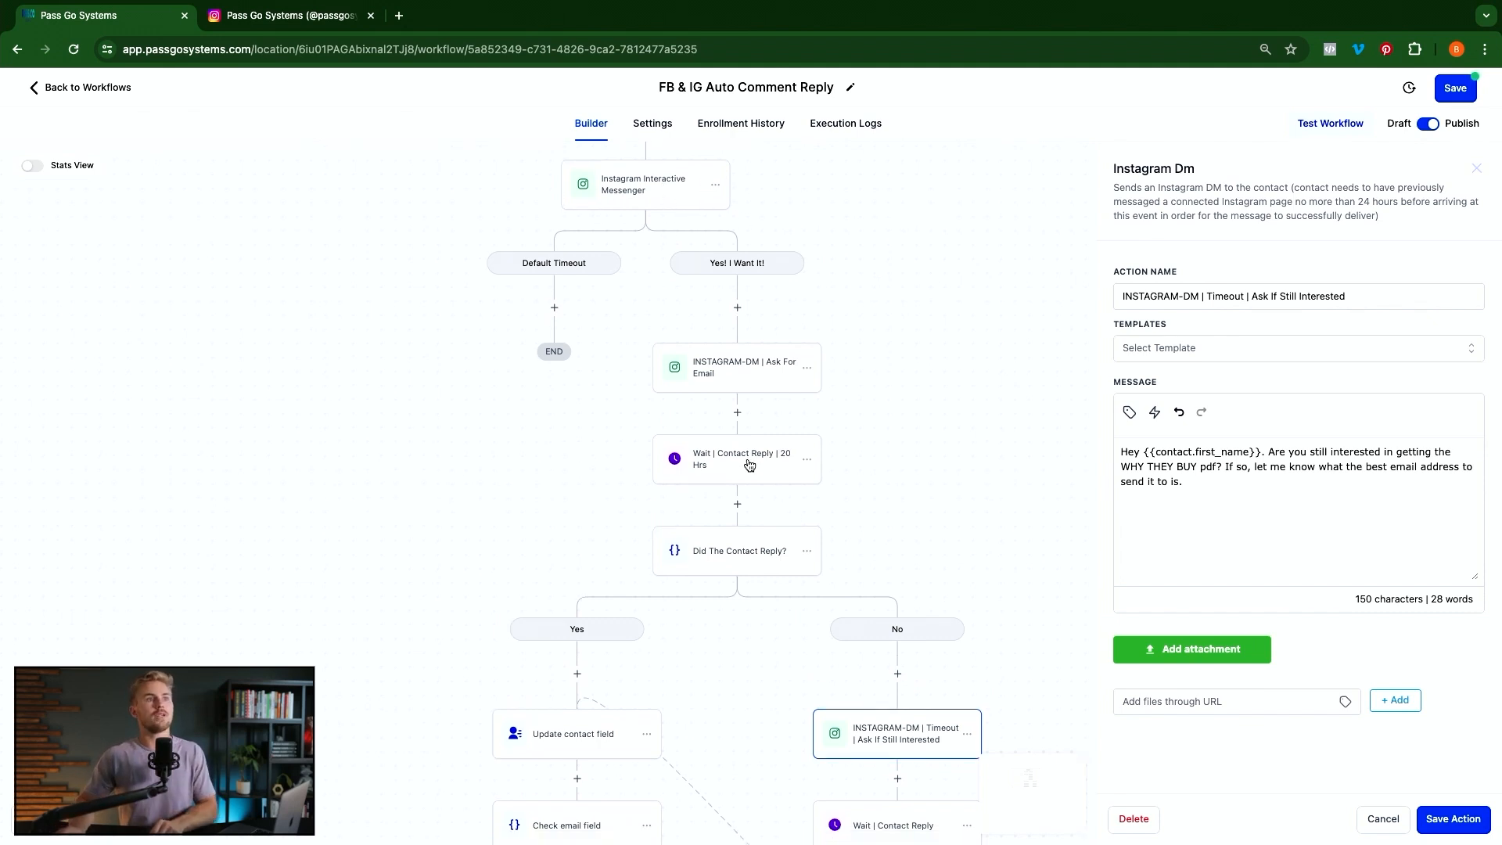
scroll(771, 535, down, 1)
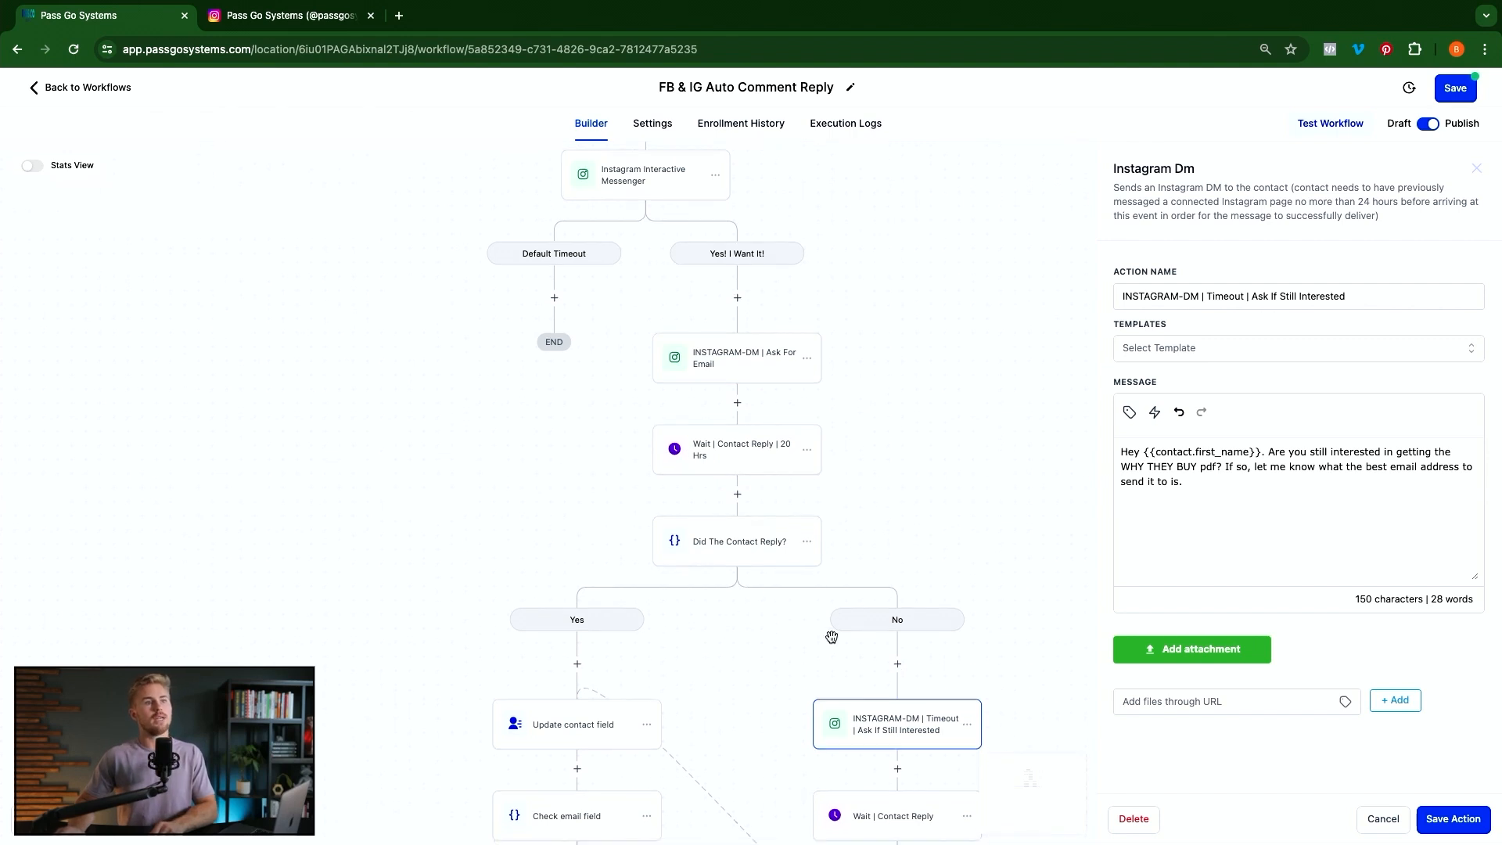
scroll(865, 673, down, 2)
scroll(900, 712, down, 1)
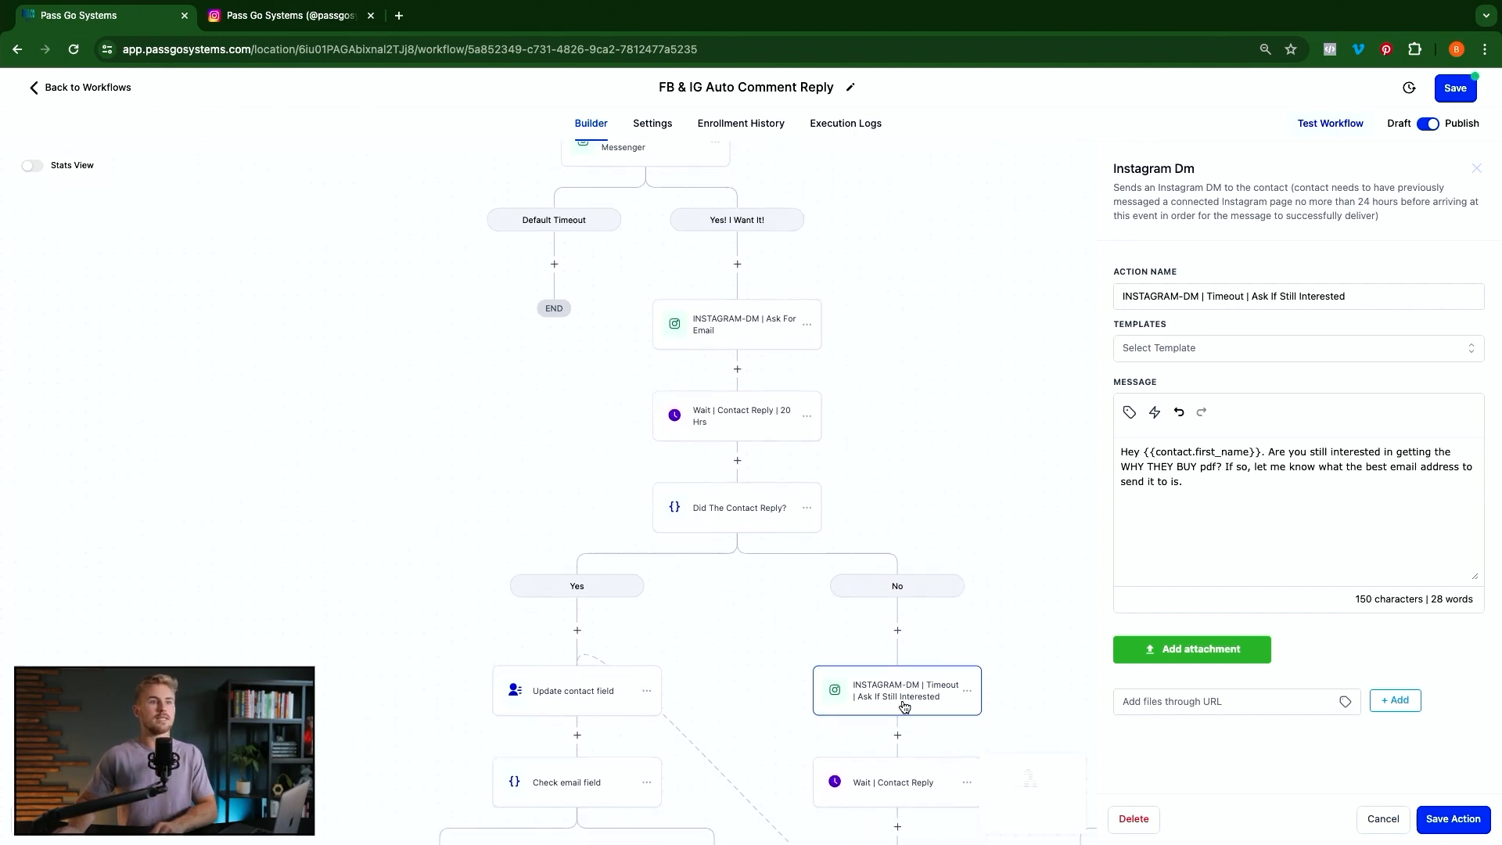
scroll(876, 697, down, 4)
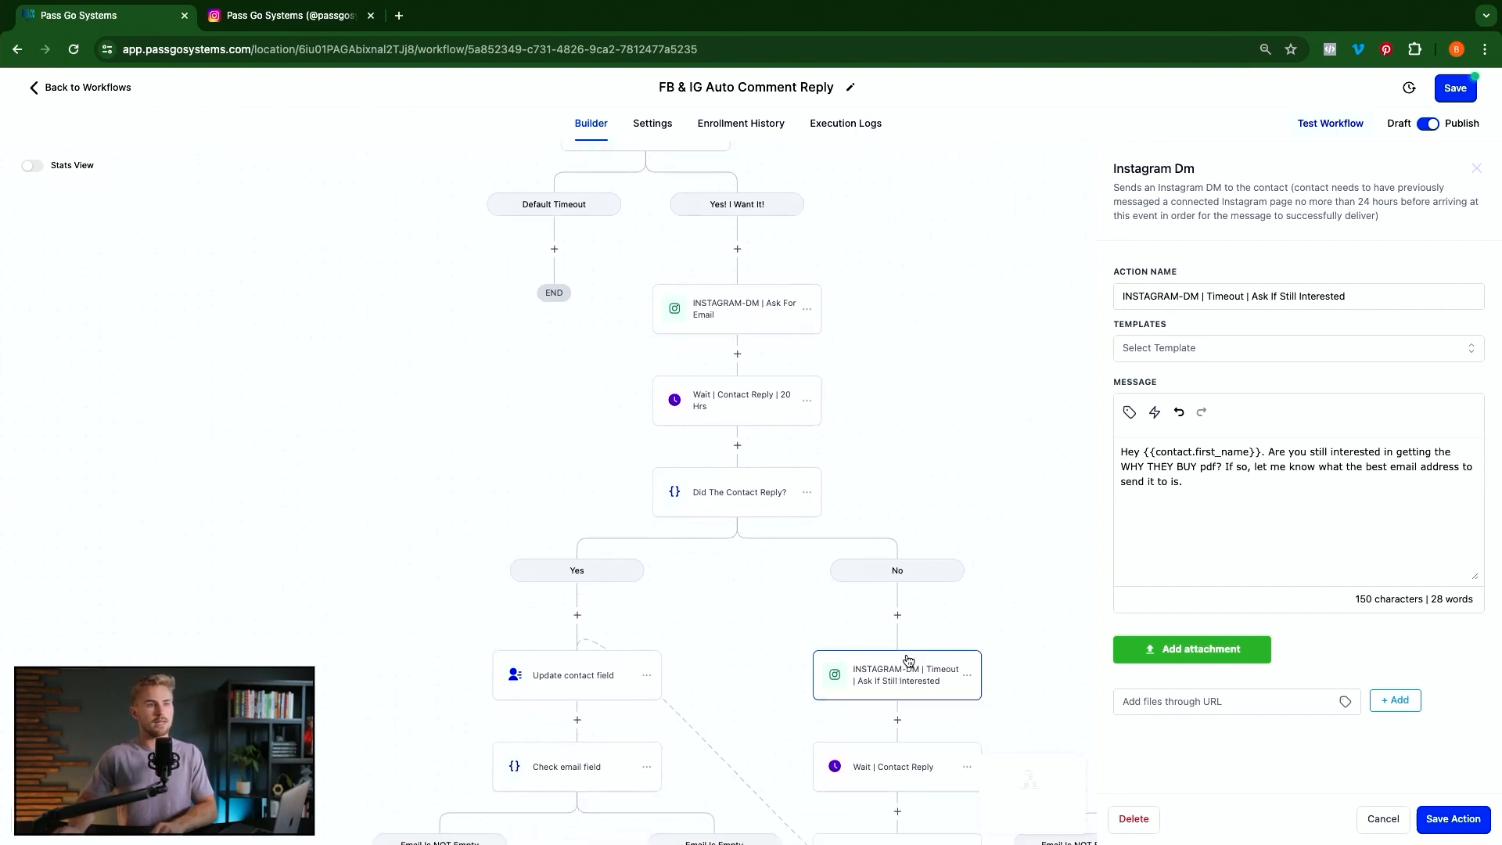
scroll(904, 689, down, 2)
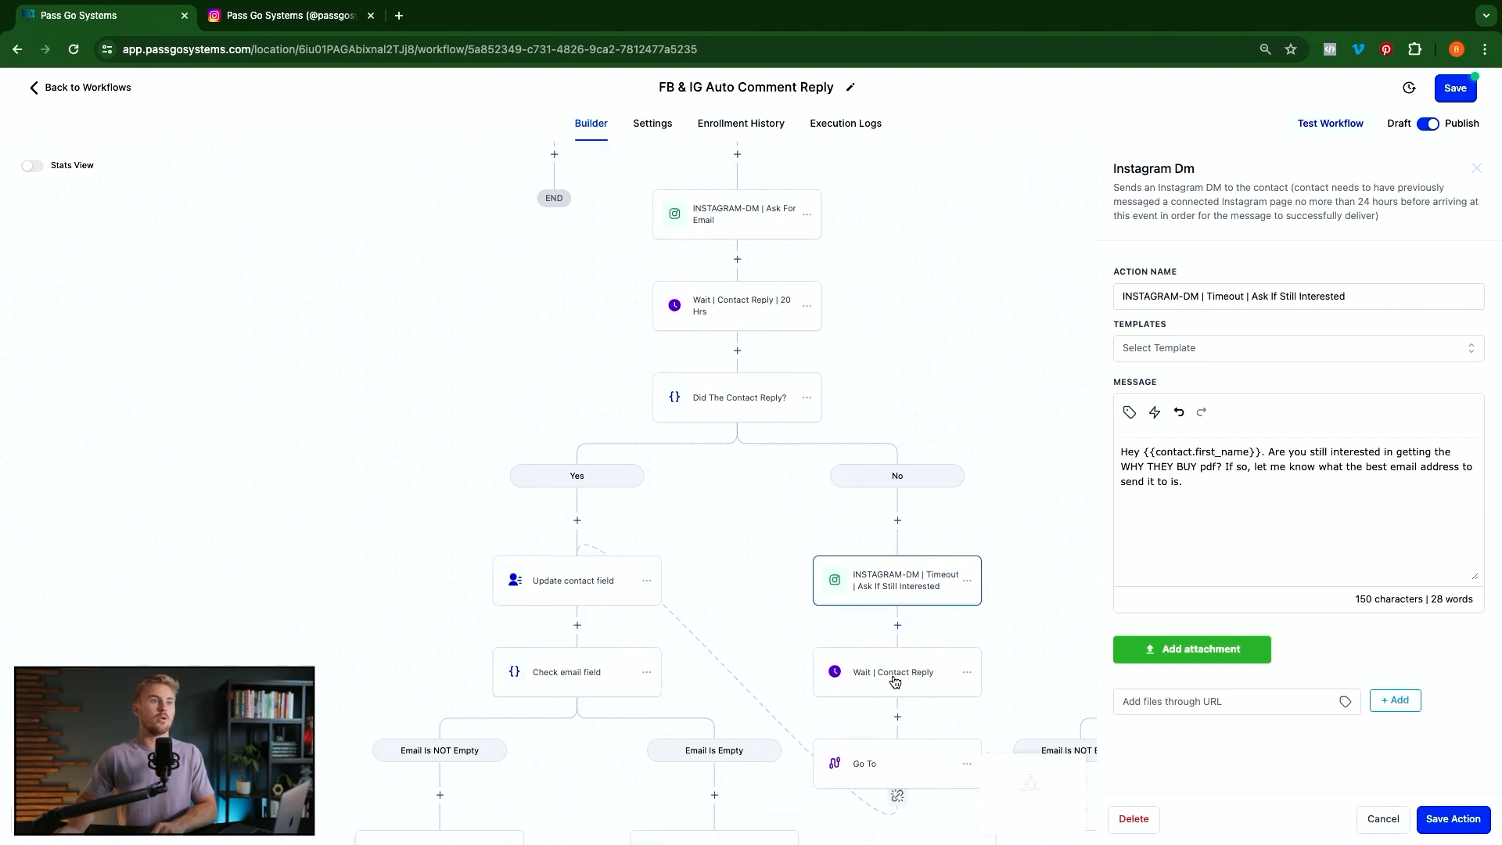
scroll(911, 632, down, 1)
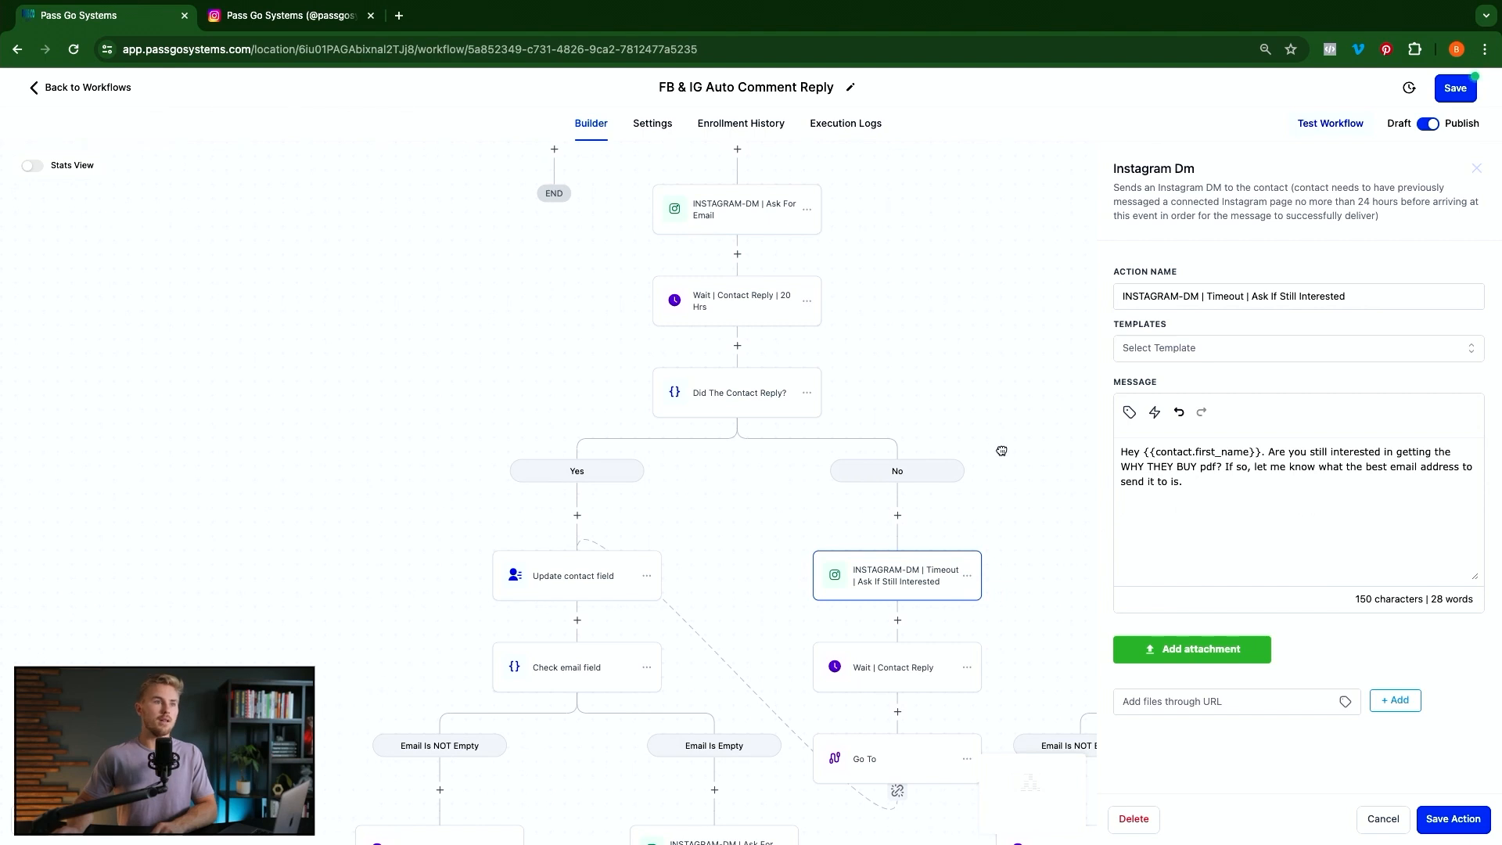
click(1018, 582)
click(902, 676)
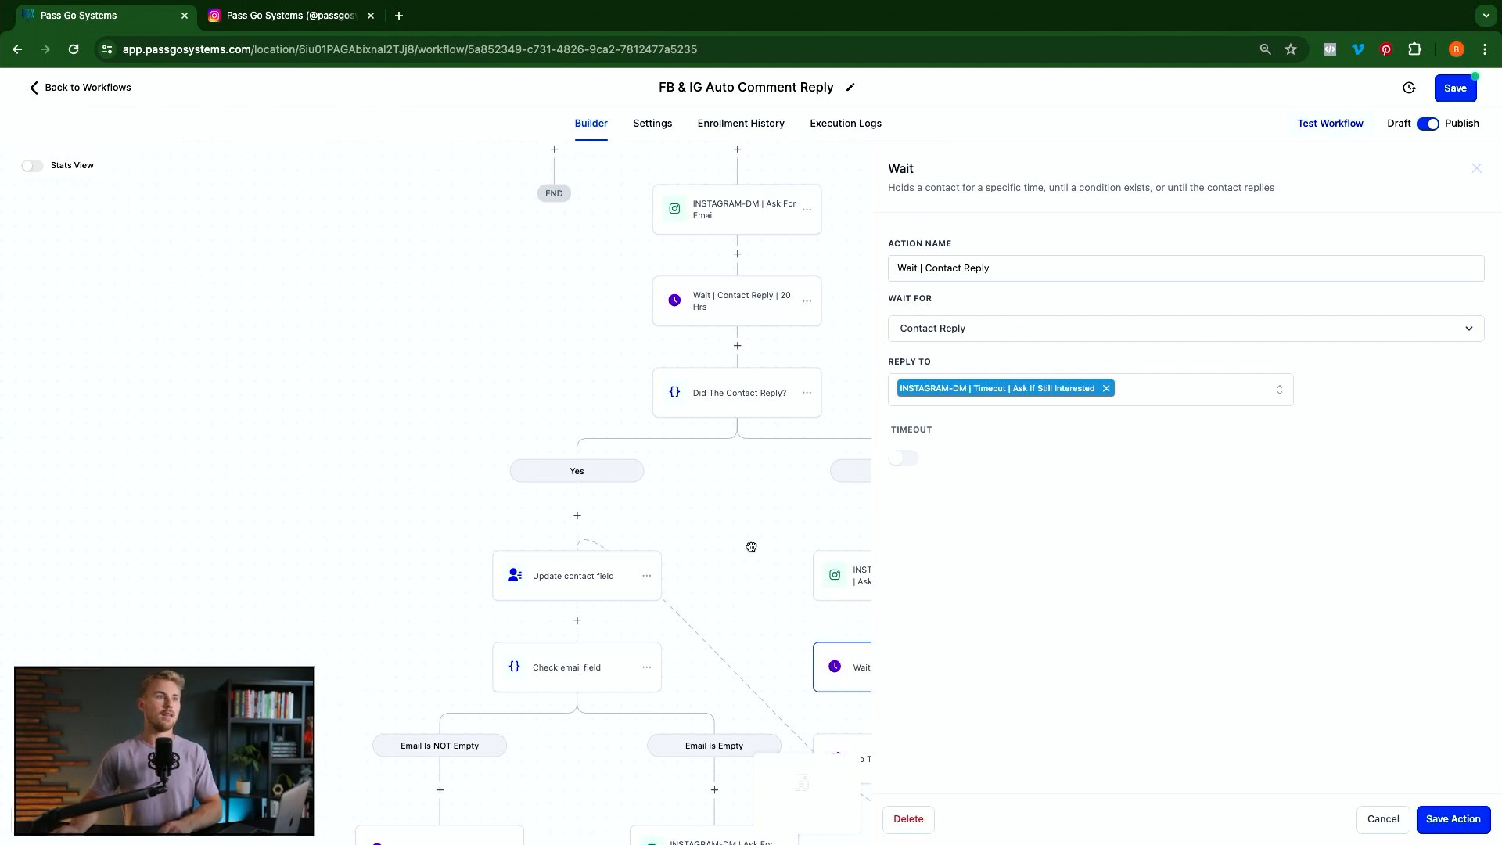
Close the Wait settings, try adding a Go To step after it, and discard the rejected step
click(816, 624)
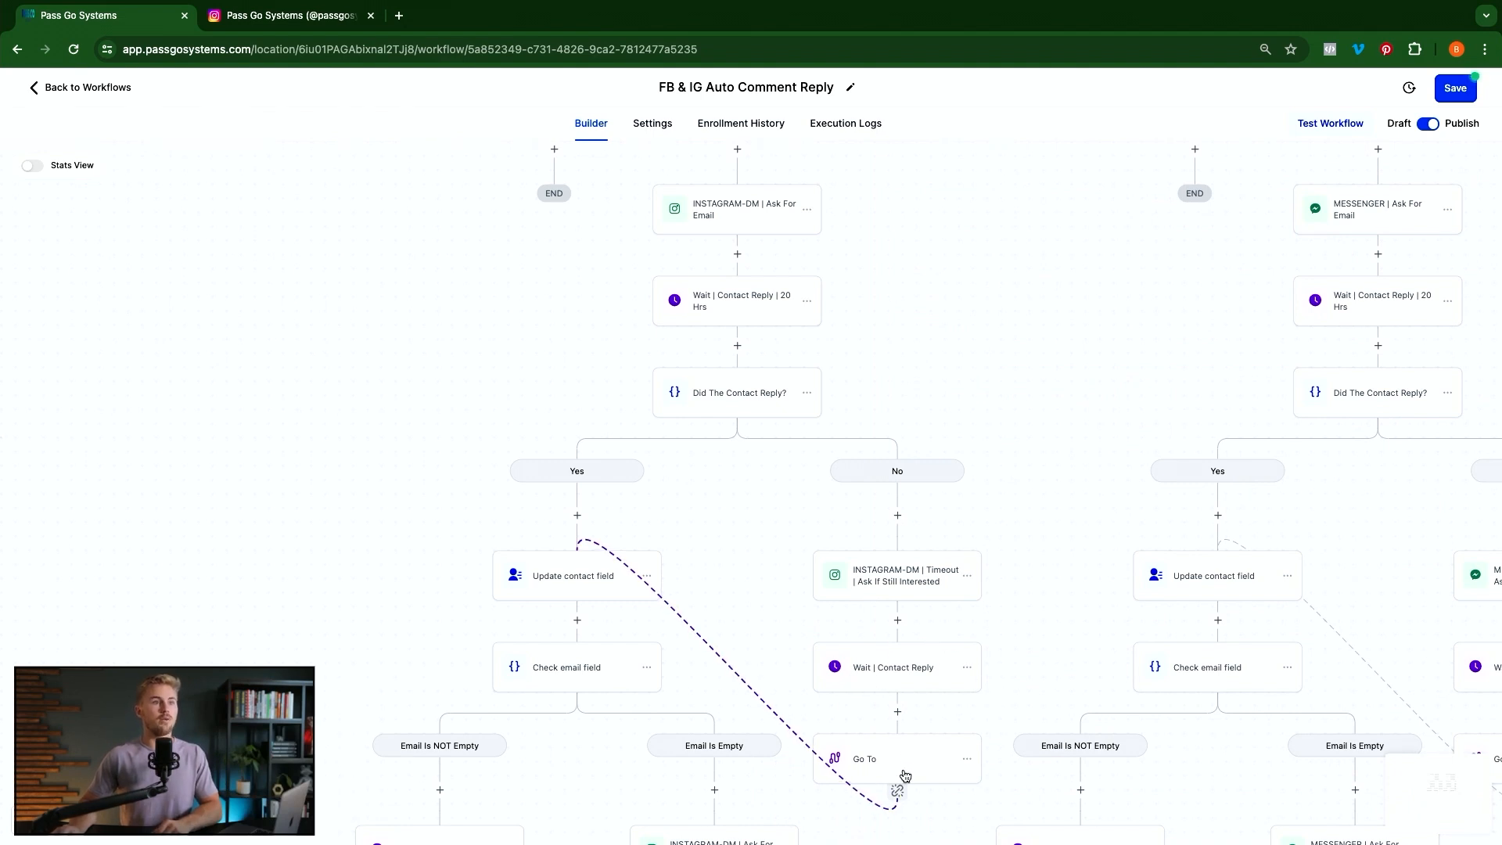
click(898, 714)
text(go)
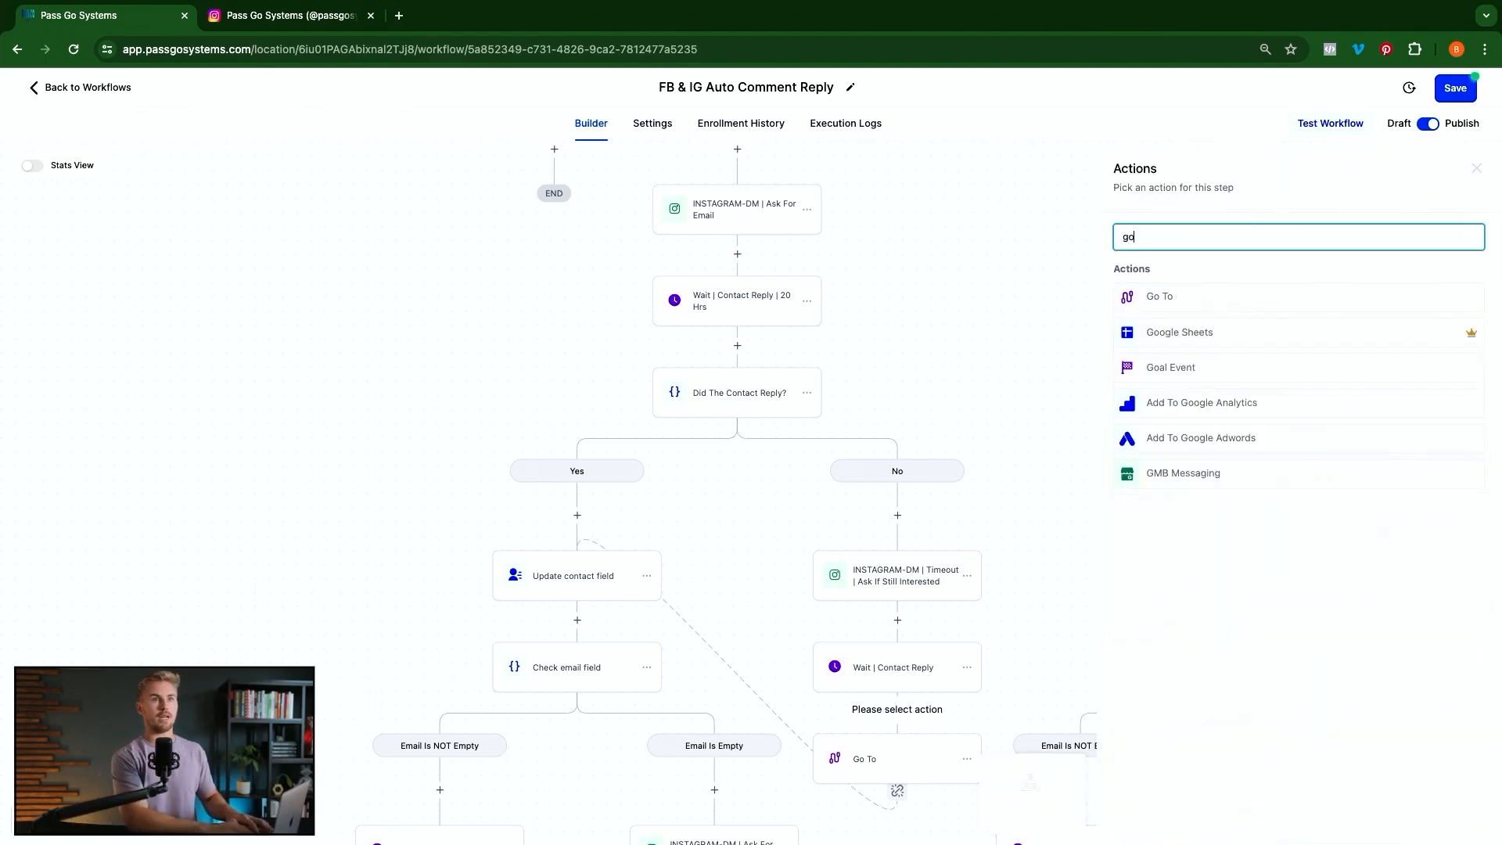
click(1165, 302)
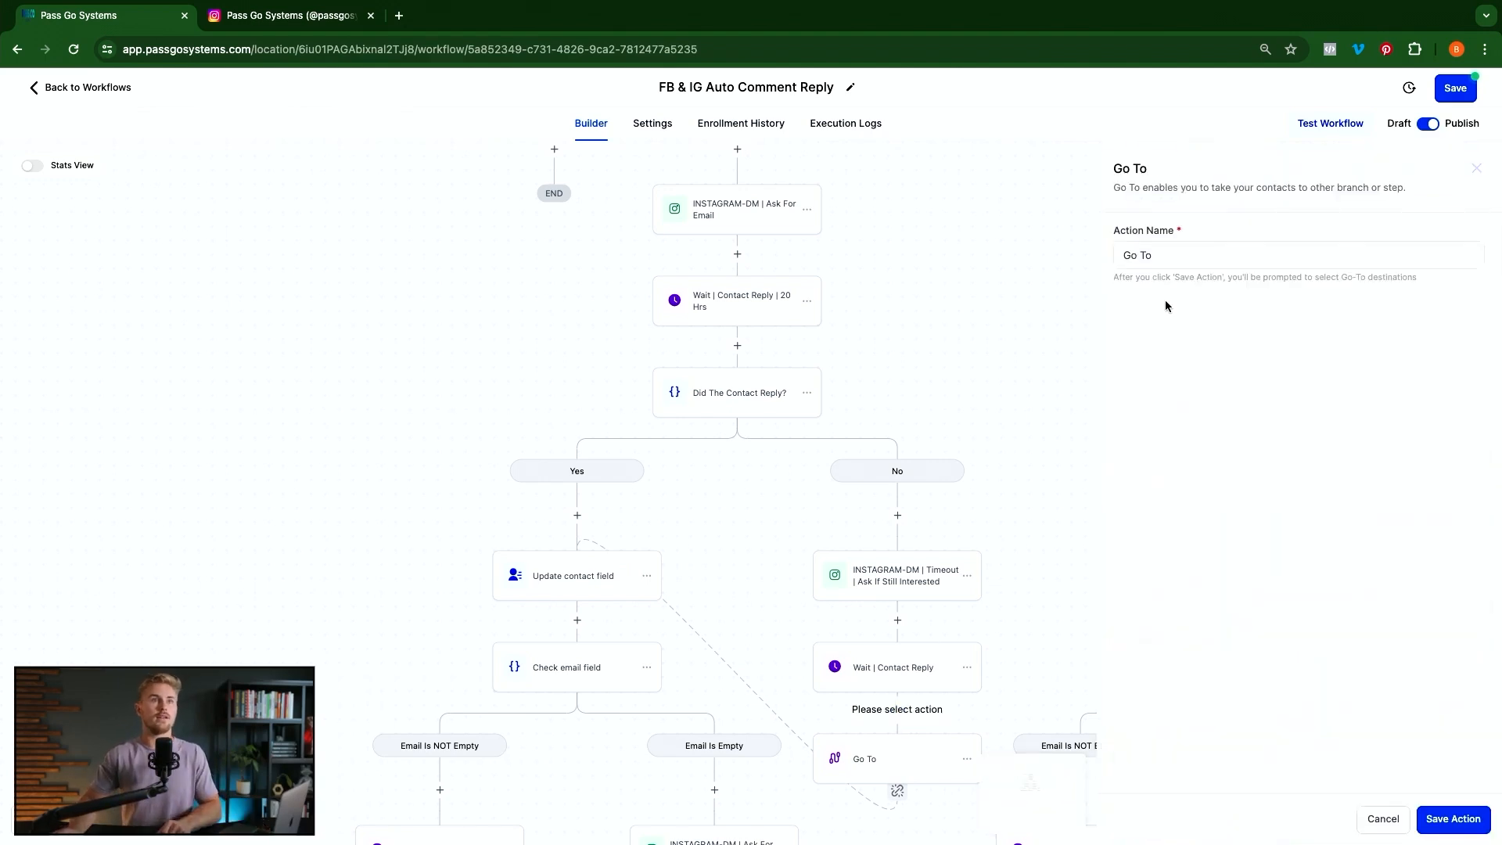
click(1459, 819)
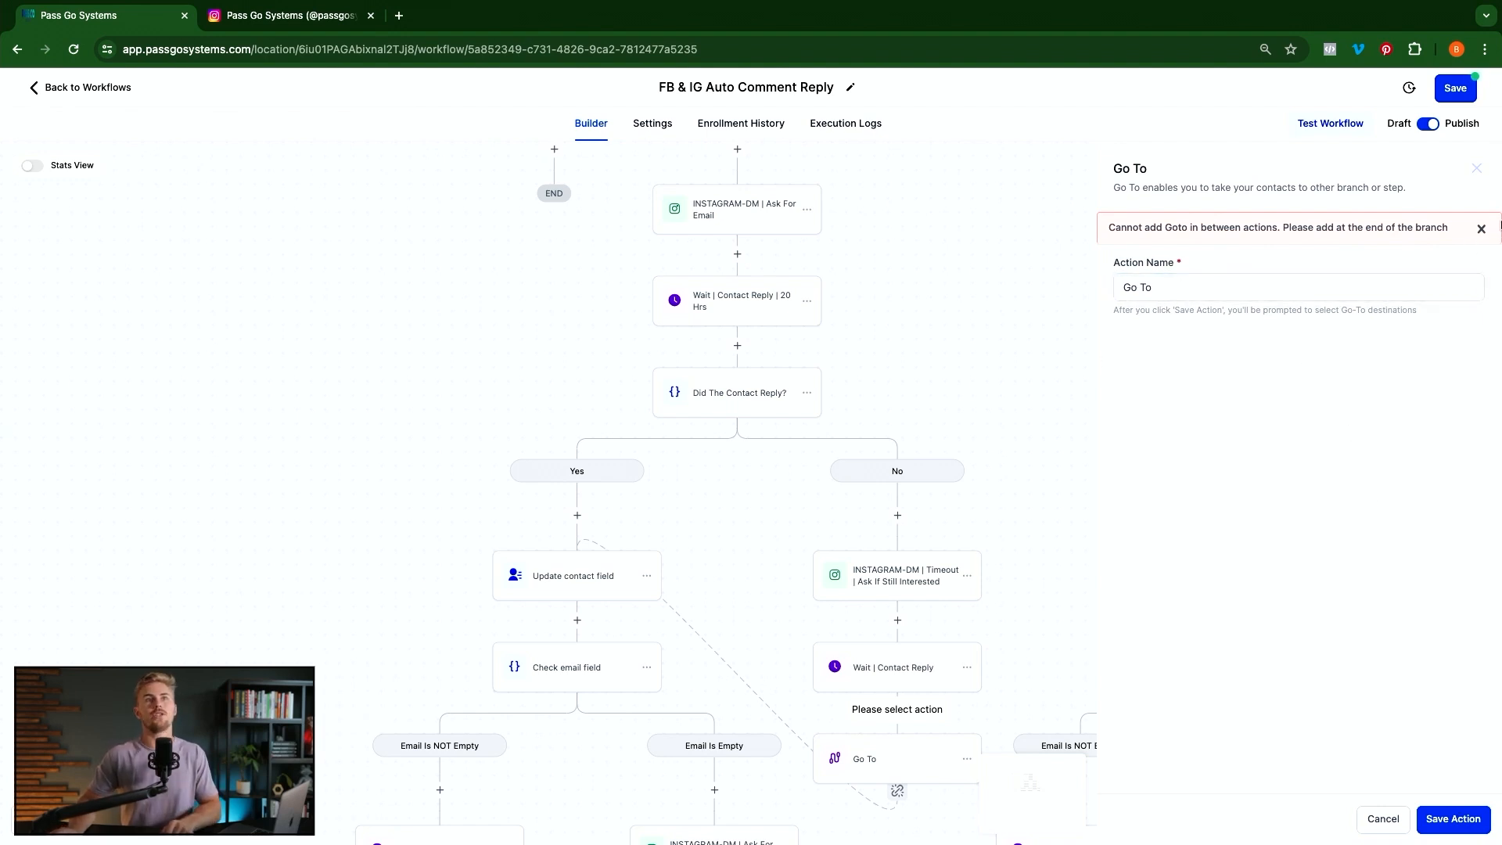
click(1479, 172)
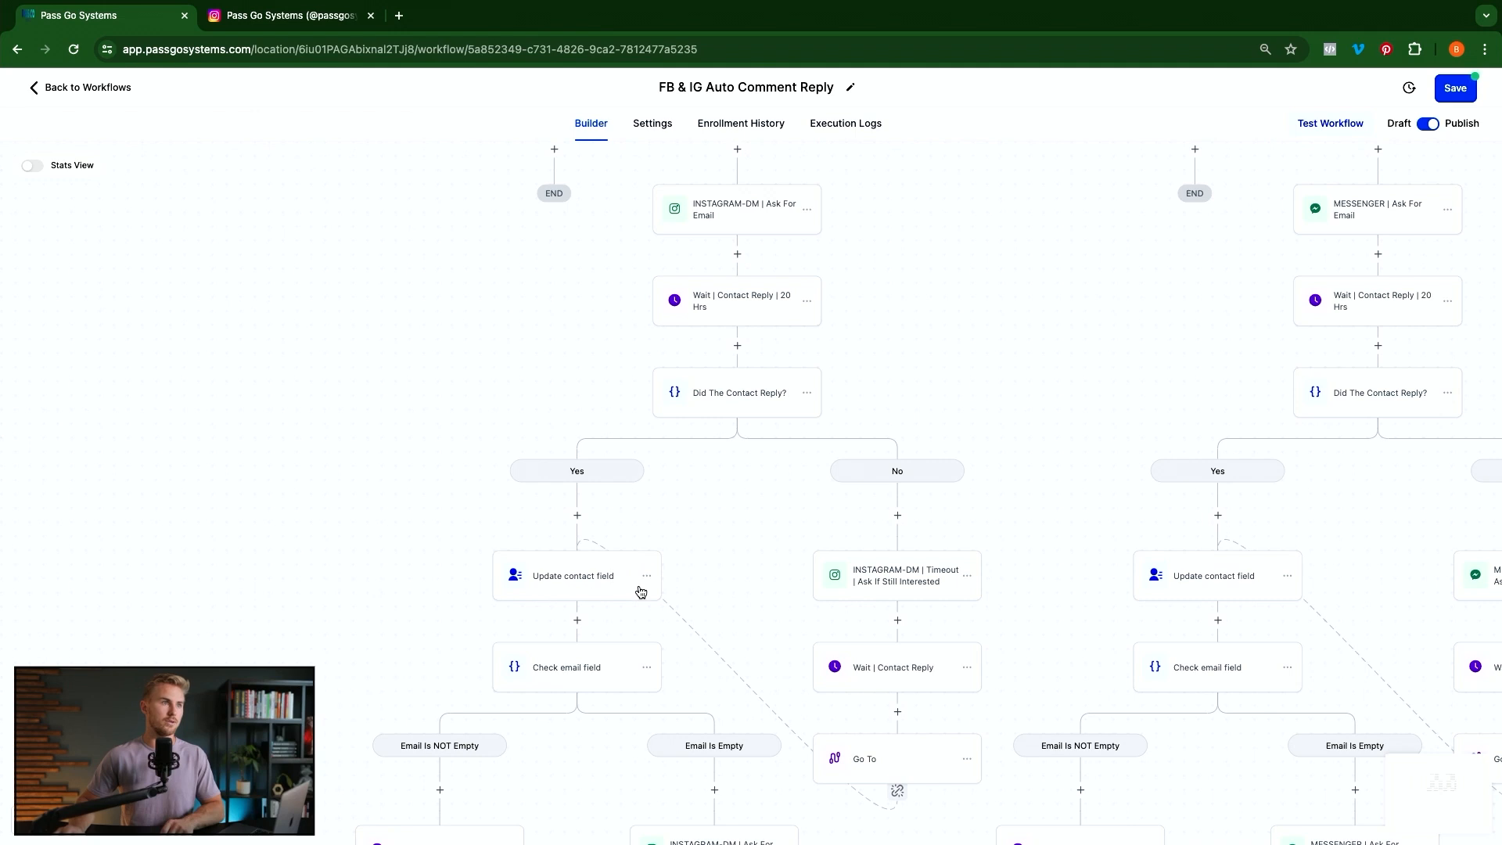
click(564, 593)
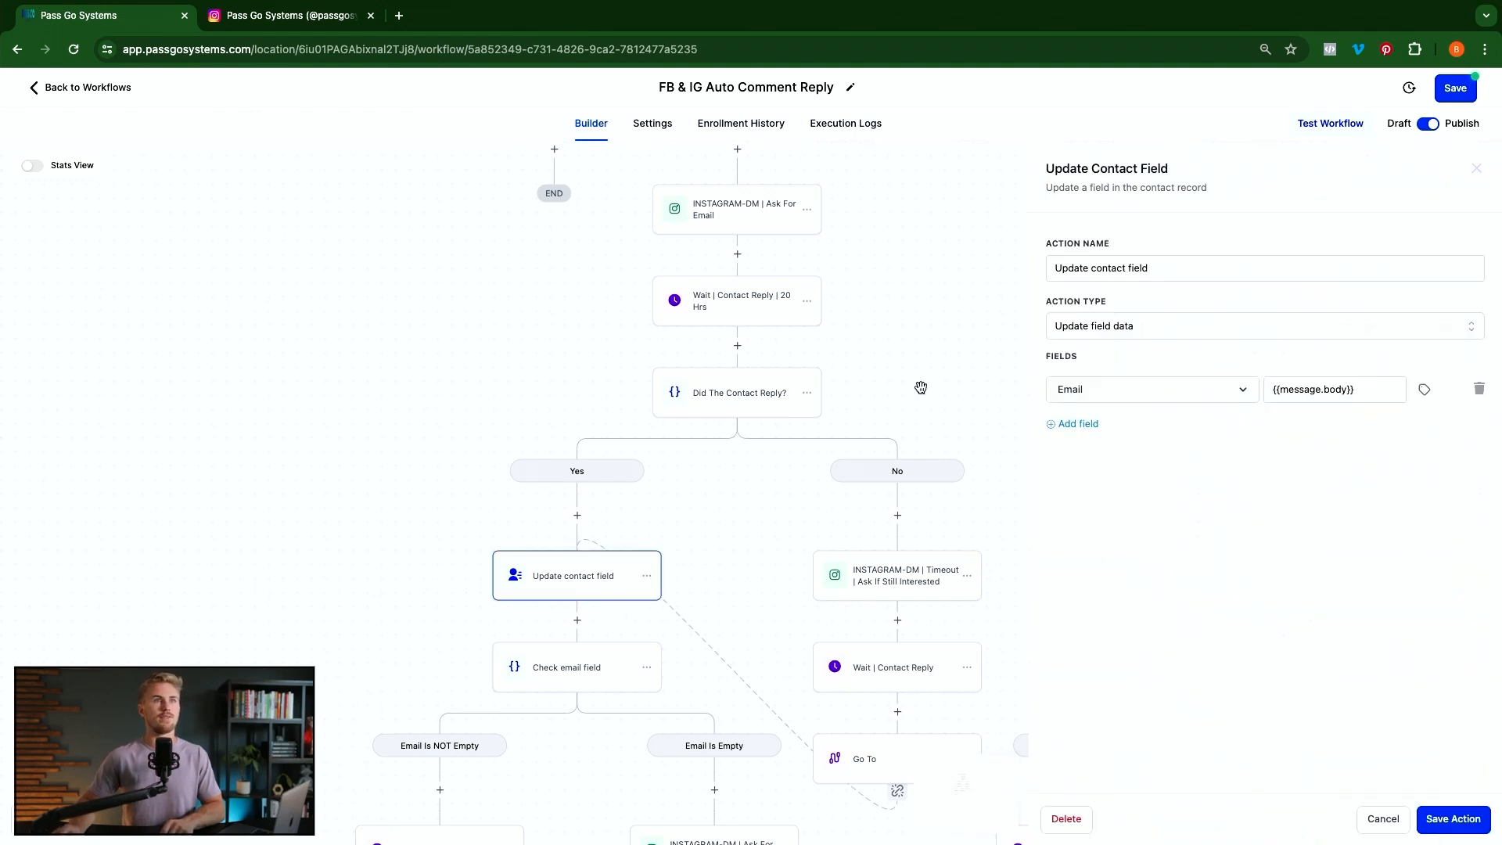
click(575, 517)
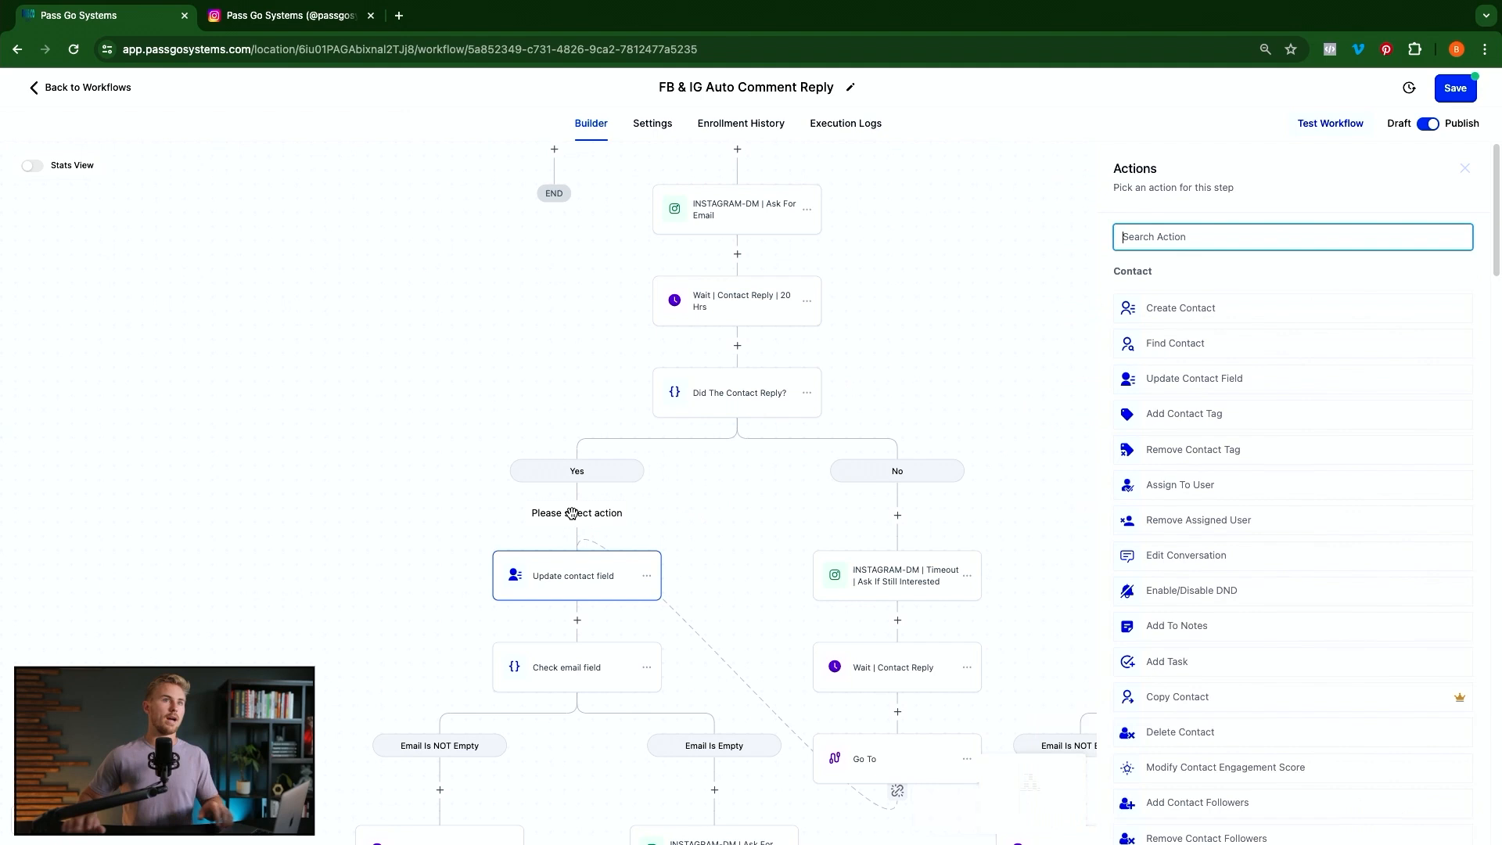
text(upd)
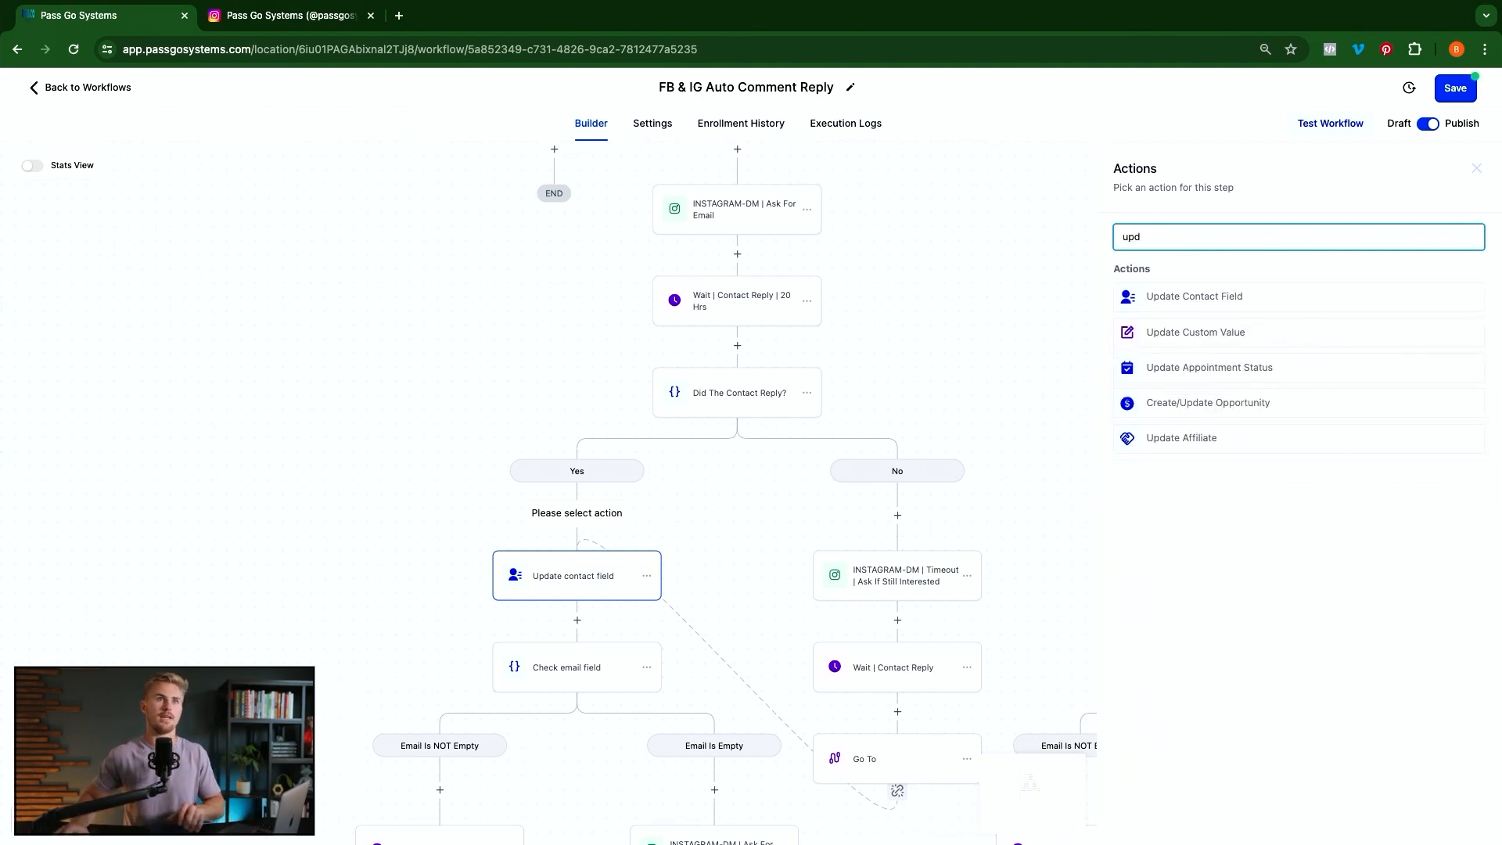
click(1244, 296)
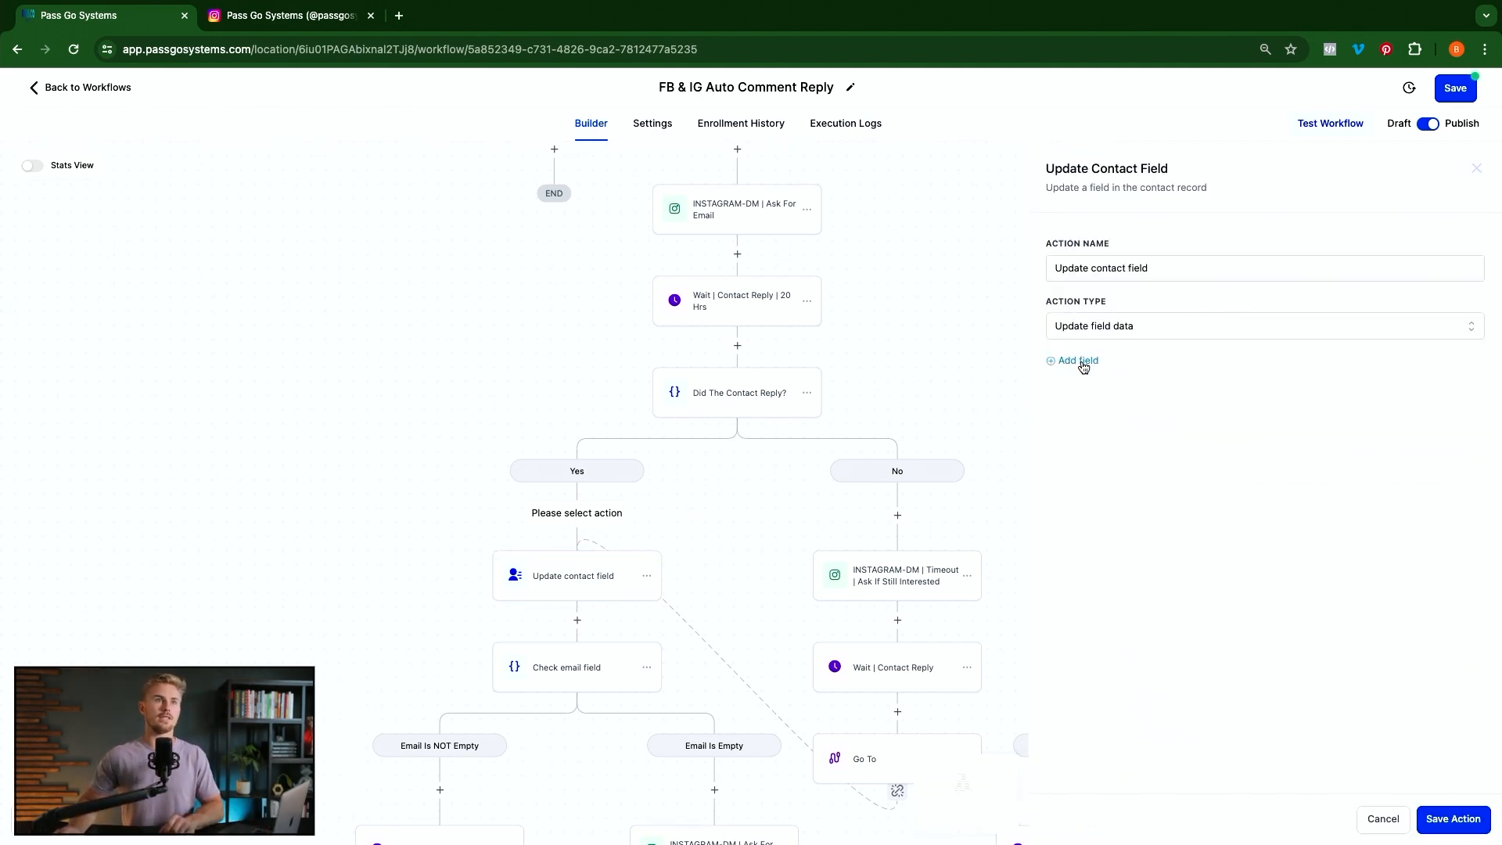
click(1082, 364)
click(1093, 396)
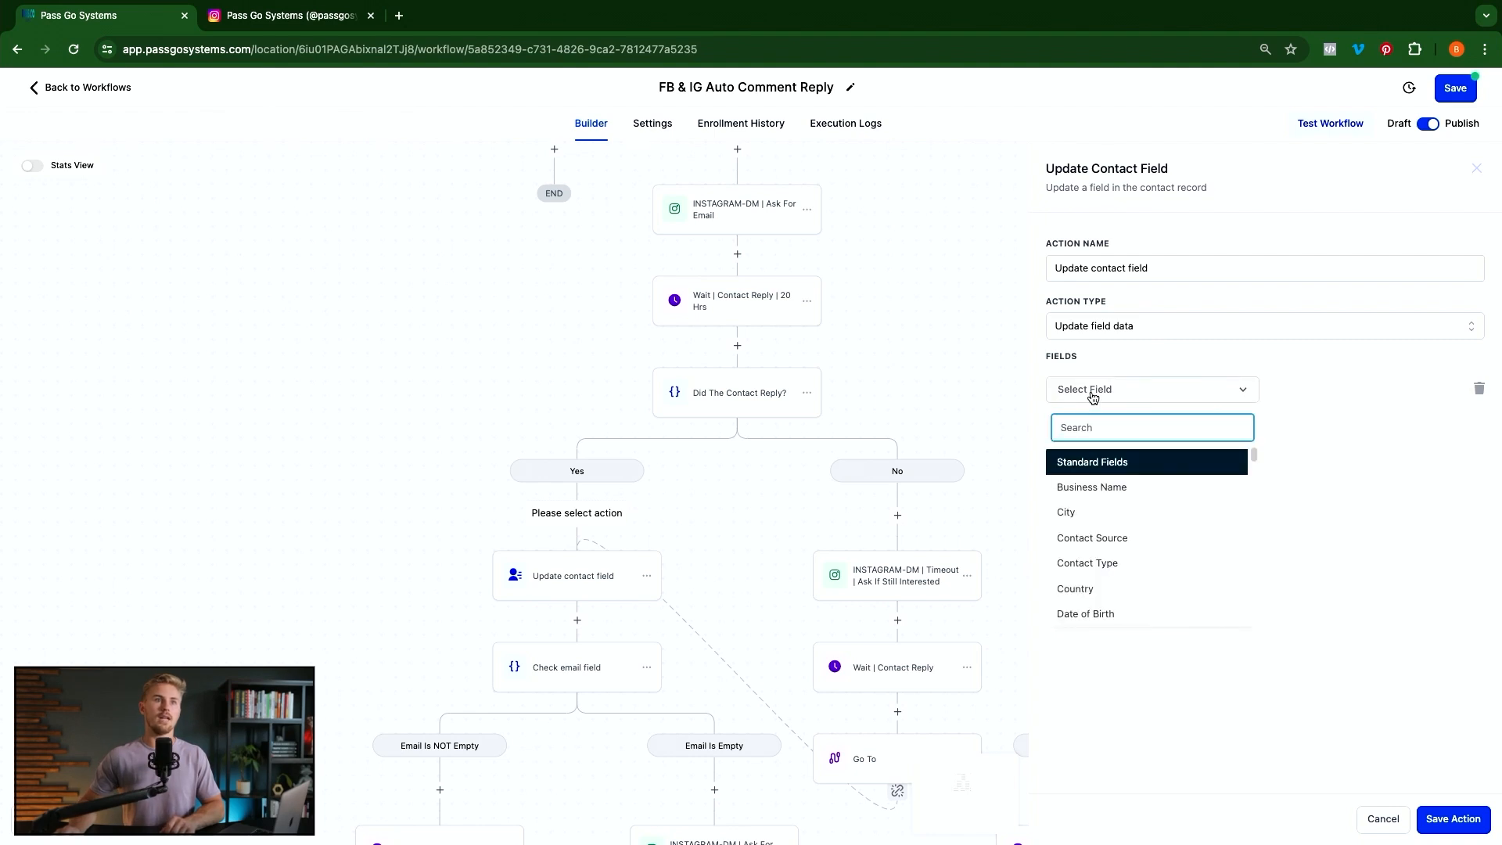
scroll(1111, 551, down, 3)
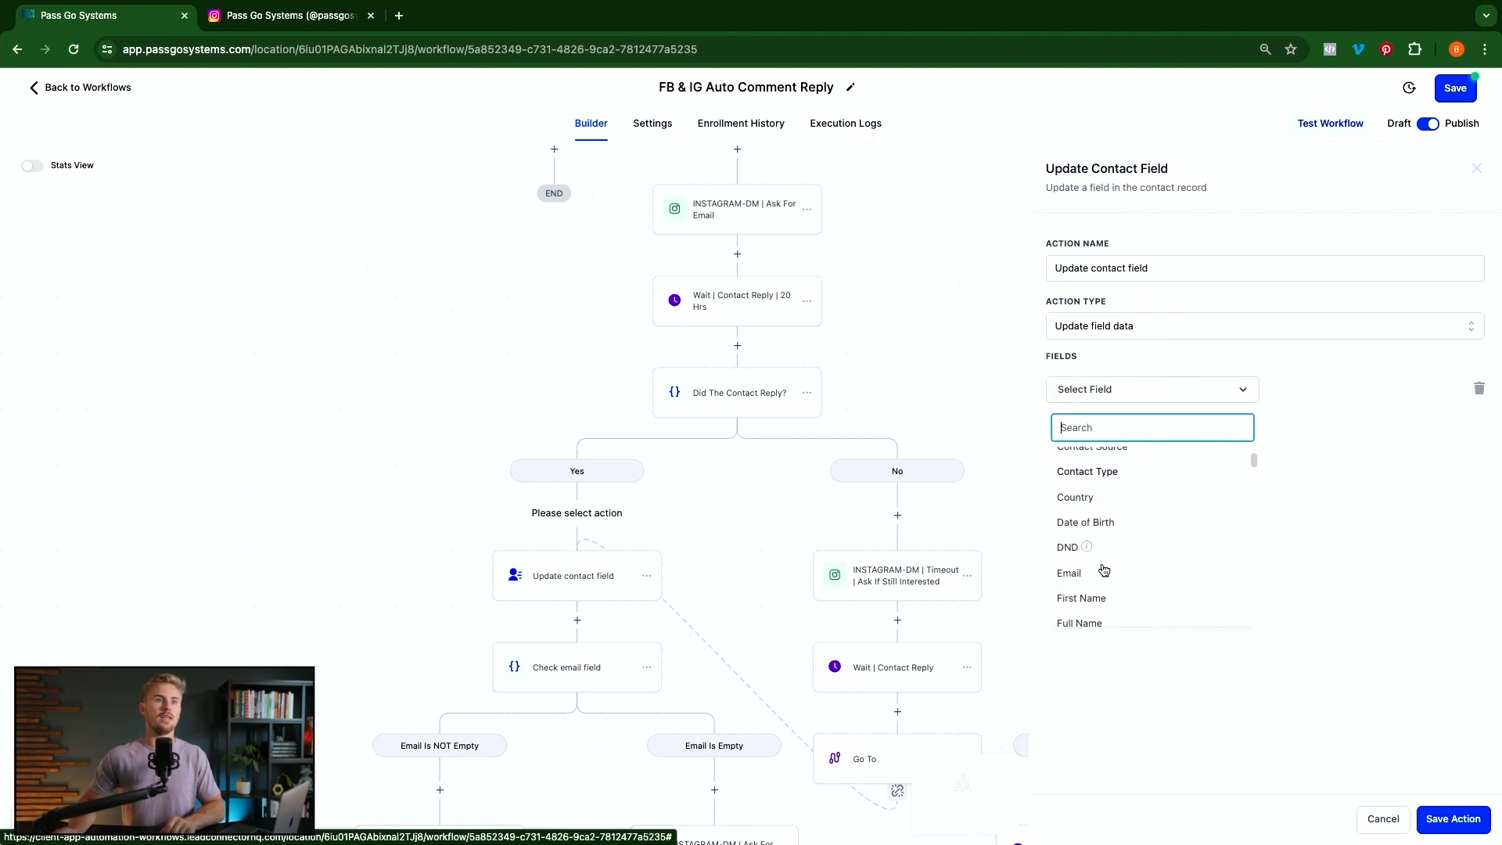
click(1084, 578)
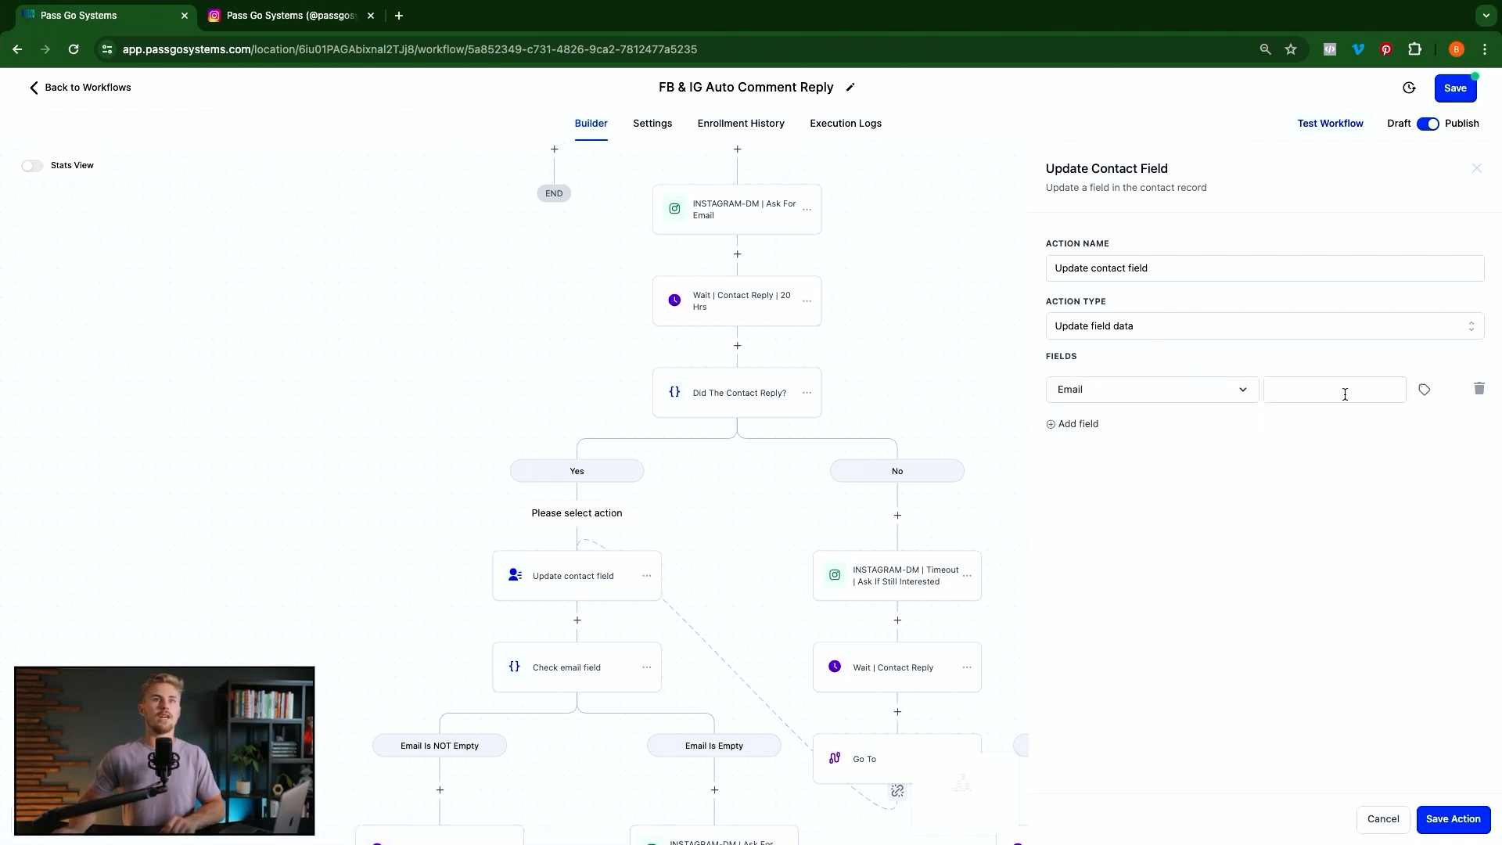
click(1424, 391)
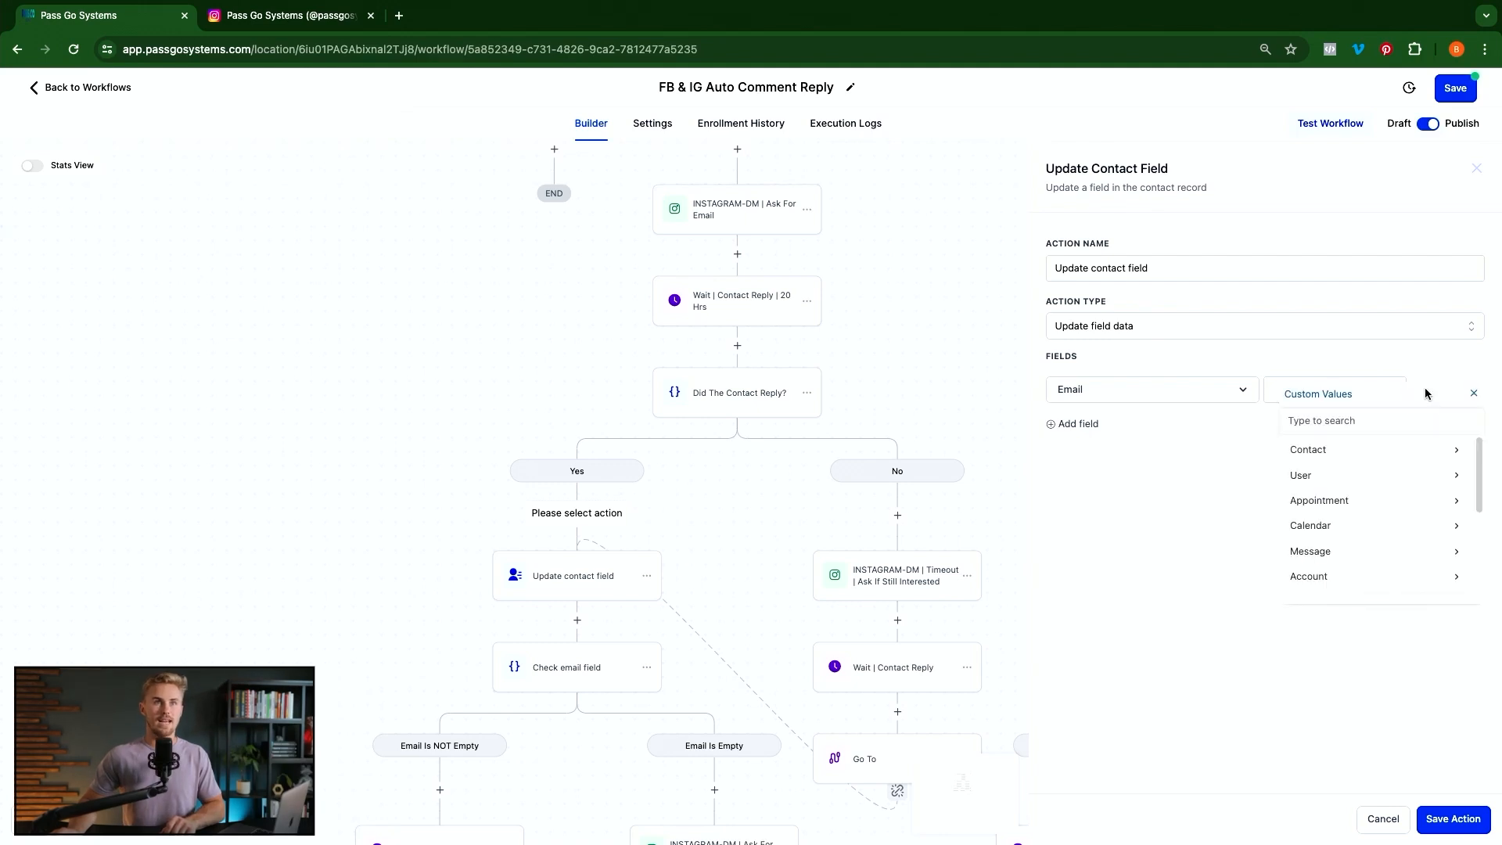
click(1332, 552)
click(1358, 453)
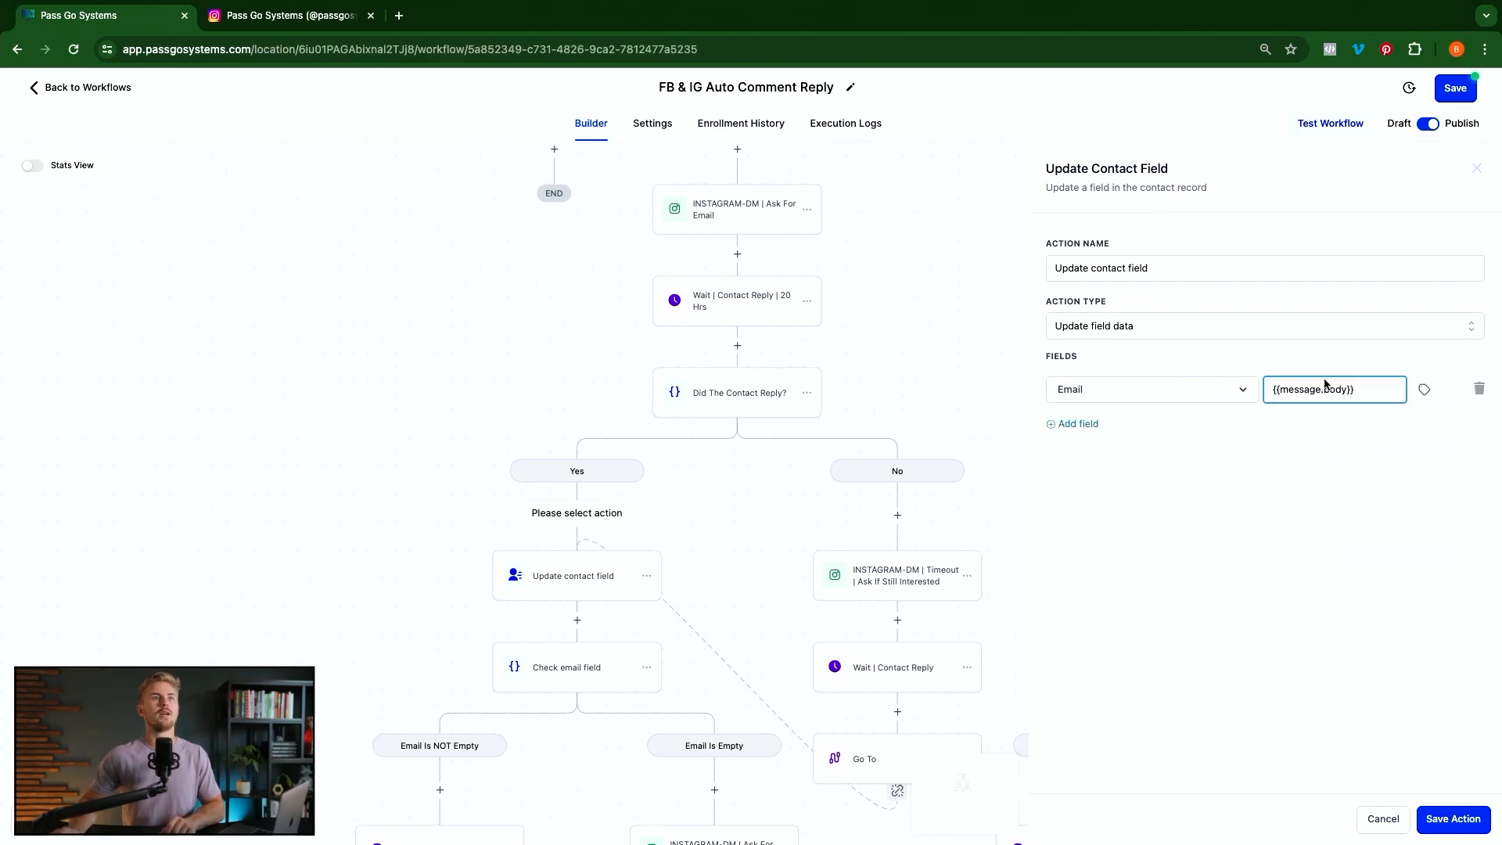
click(1381, 817)
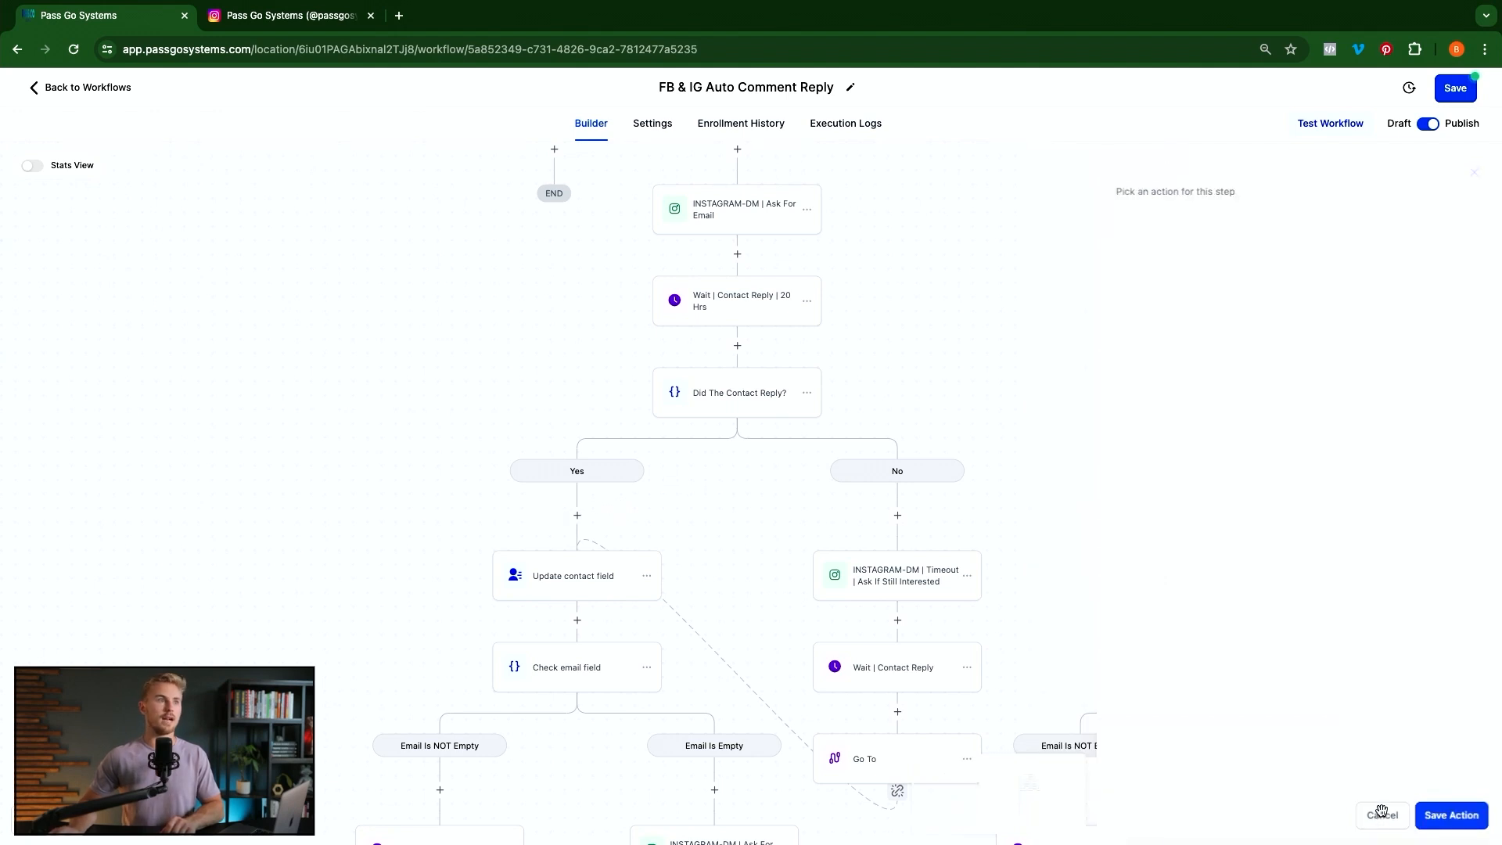
click(552, 582)
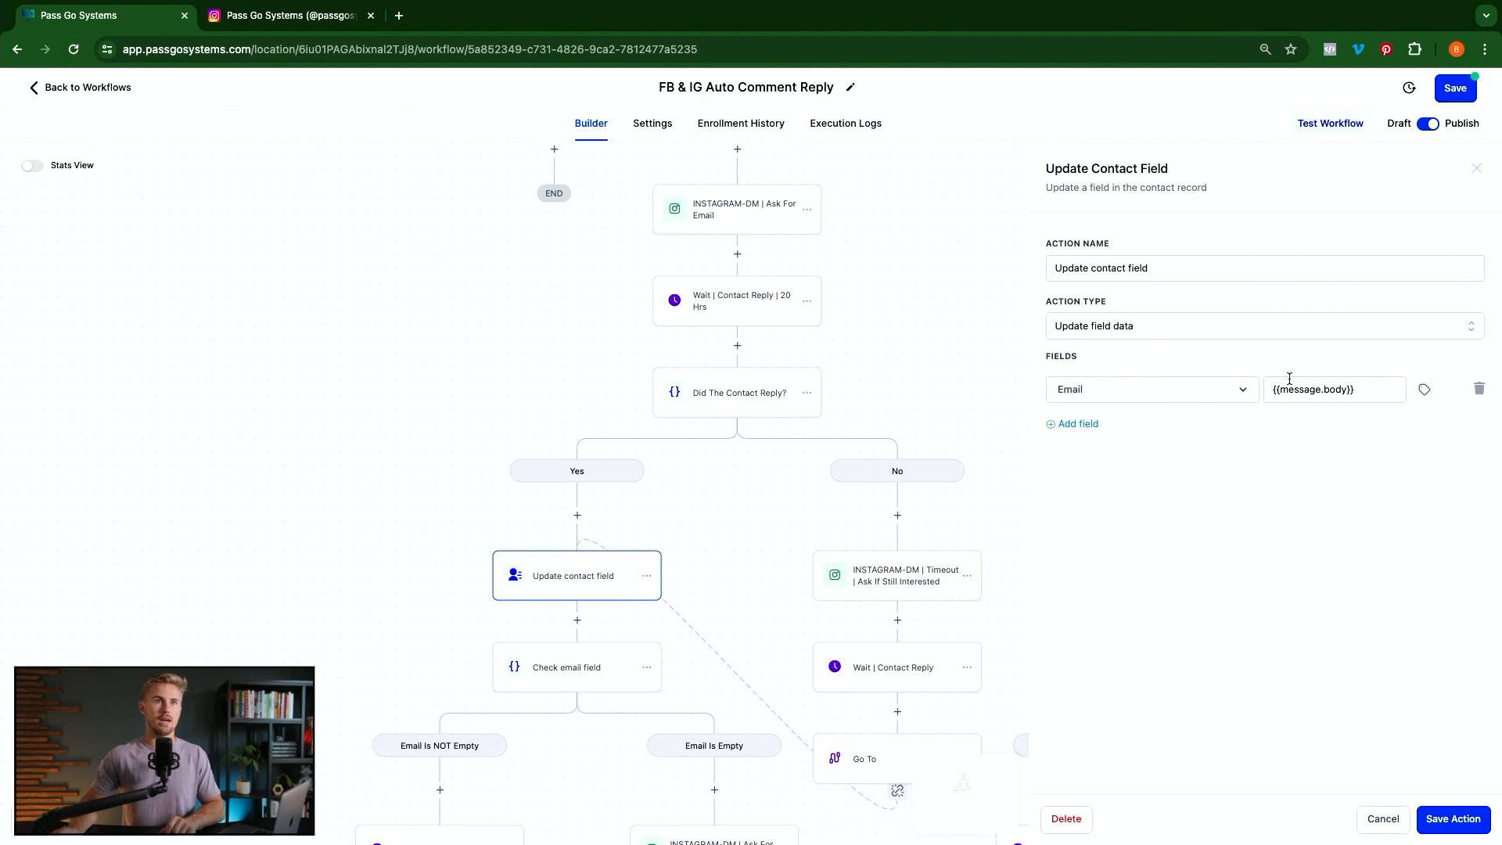
click(812, 670)
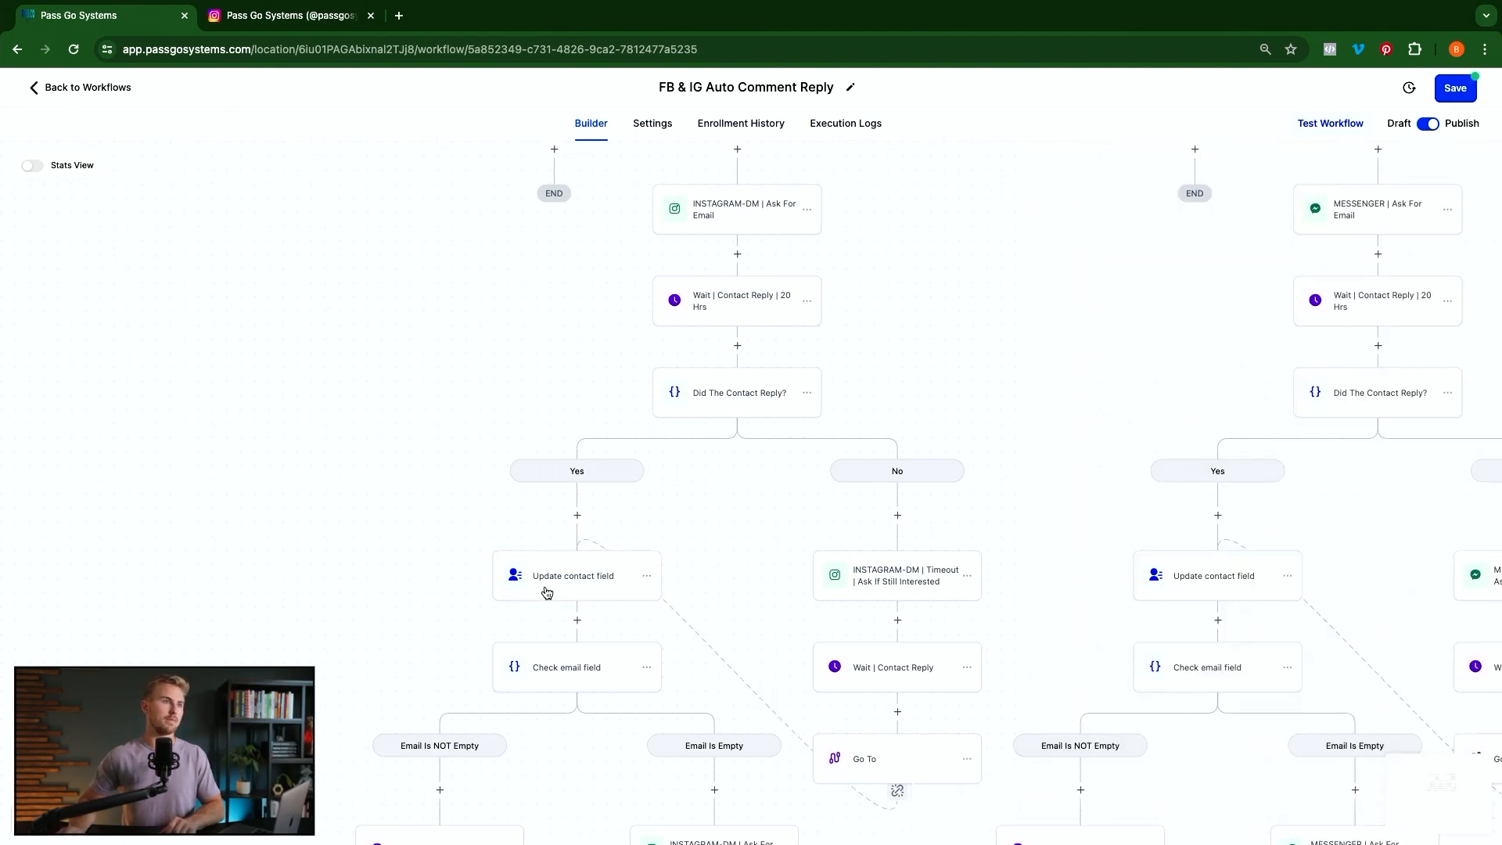
scroll(641, 439, up, 1)
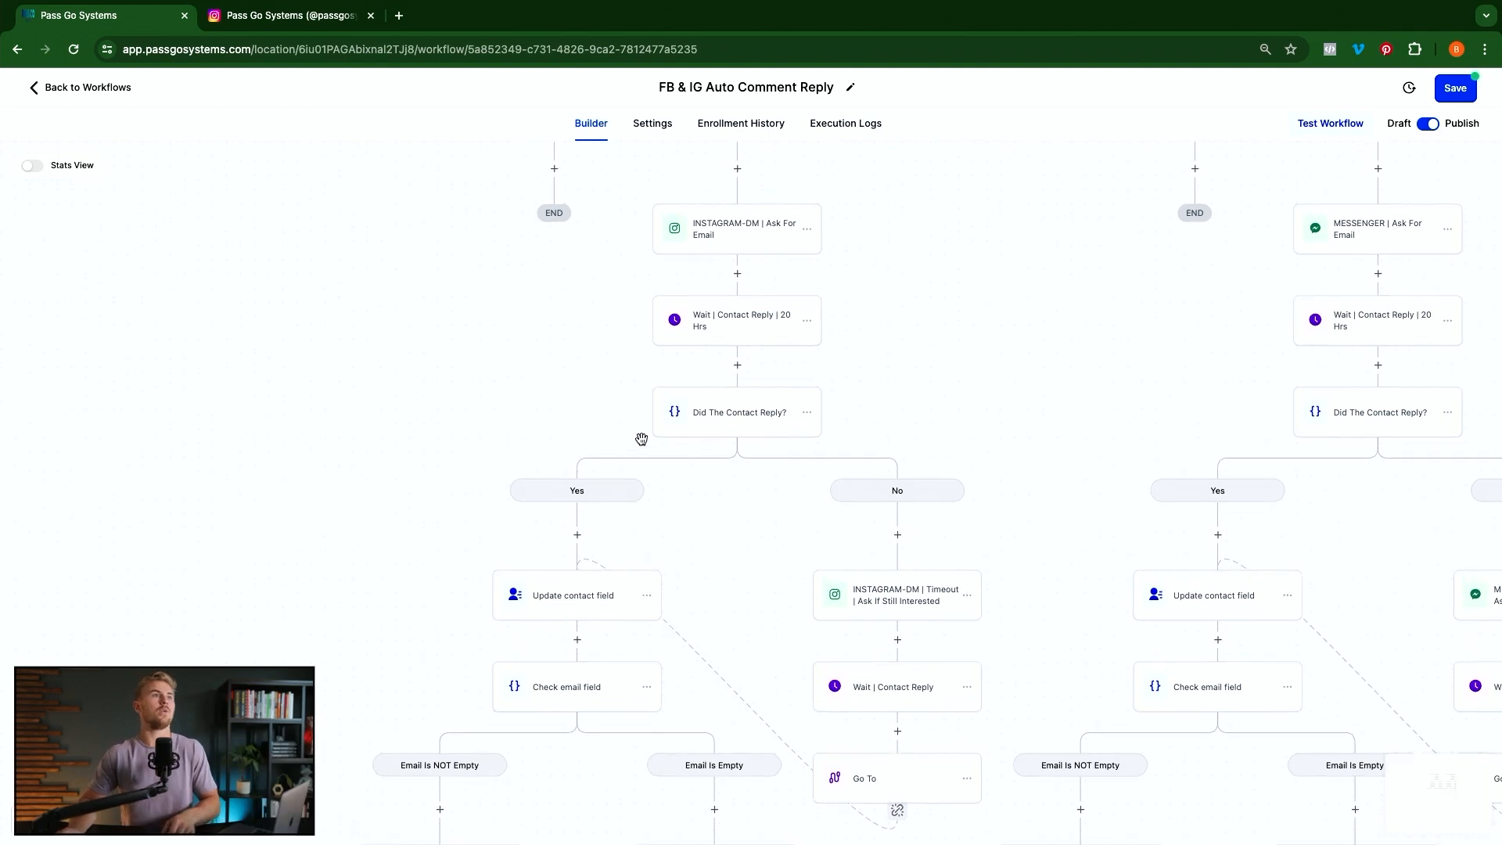
scroll(641, 439, up, 5)
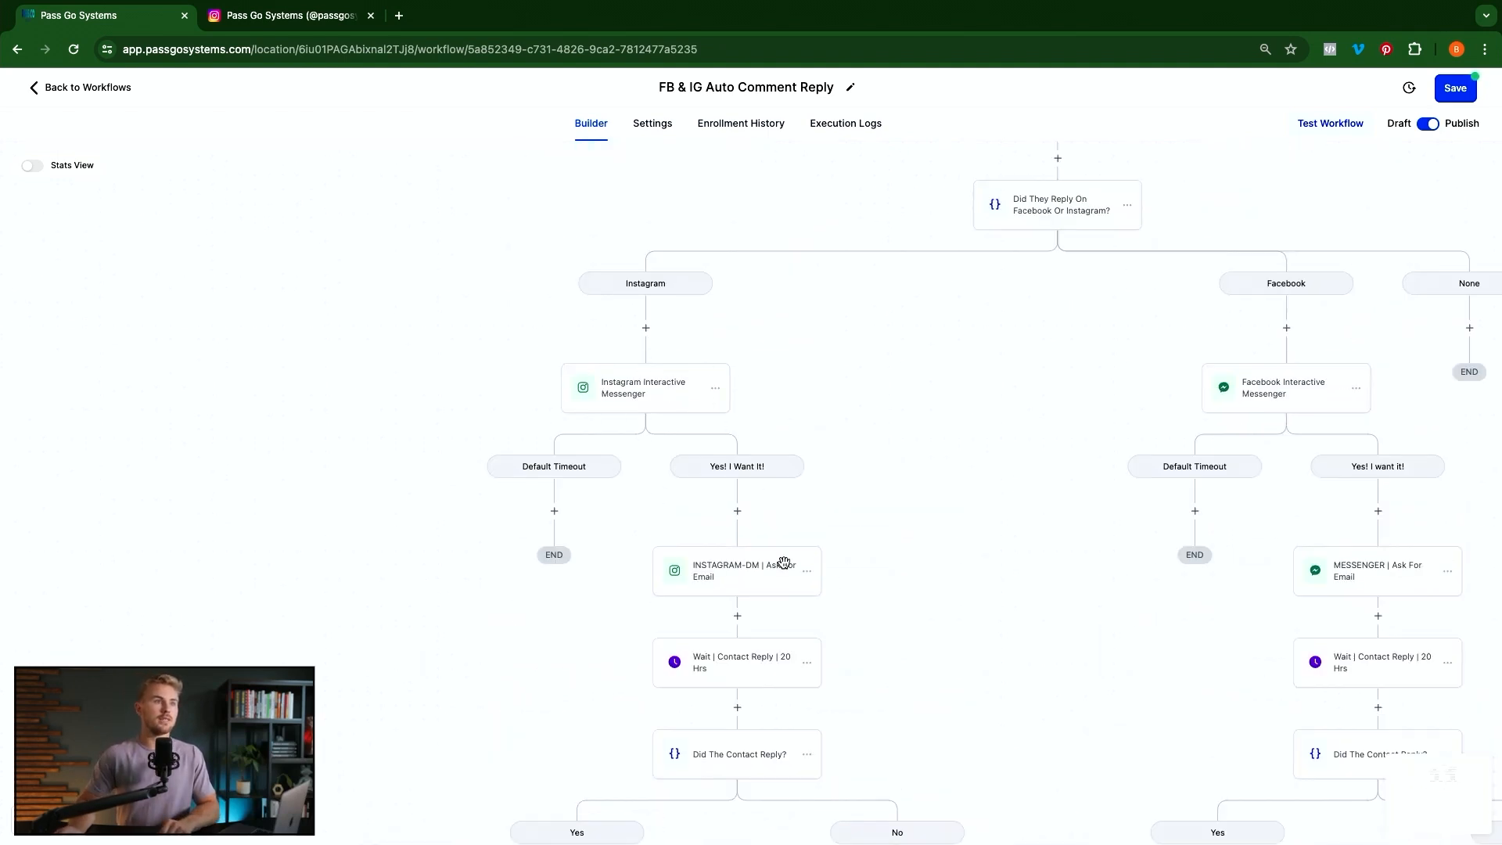
scroll(814, 582, down, 1)
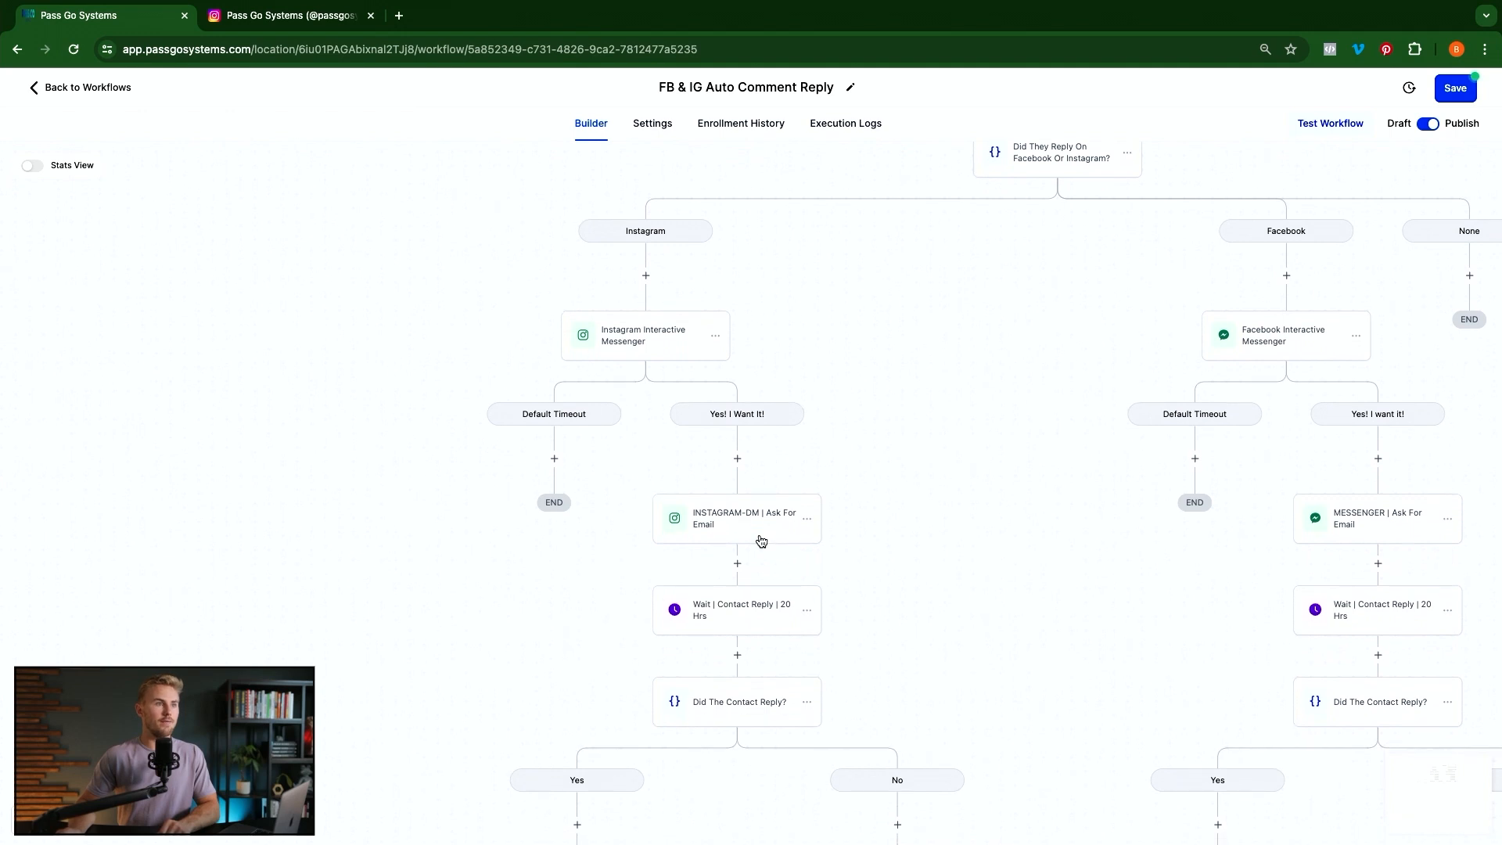
scroll(763, 542, down, 3)
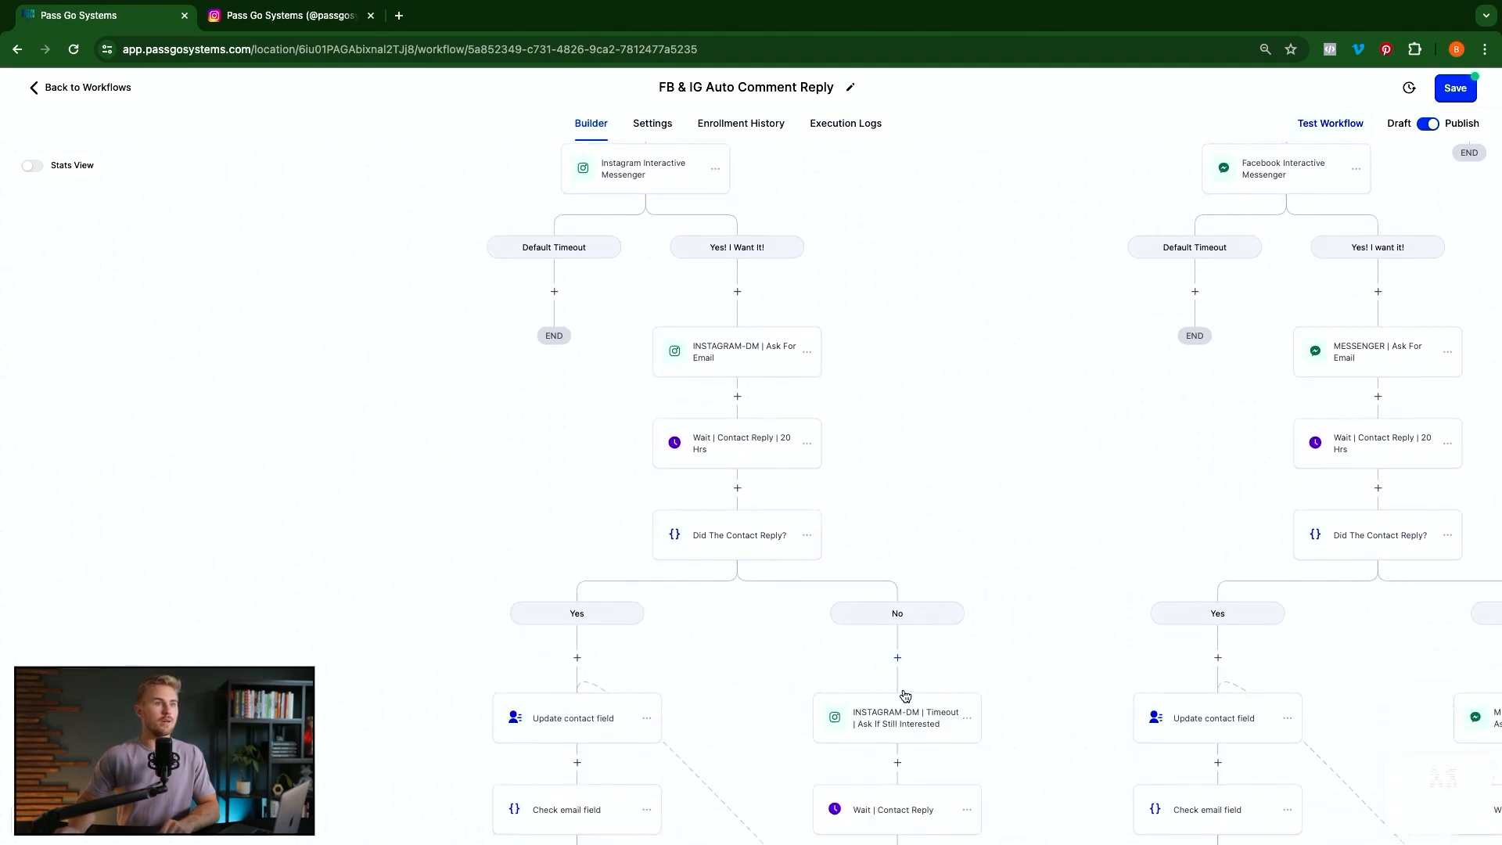
scroll(905, 695, down, 2)
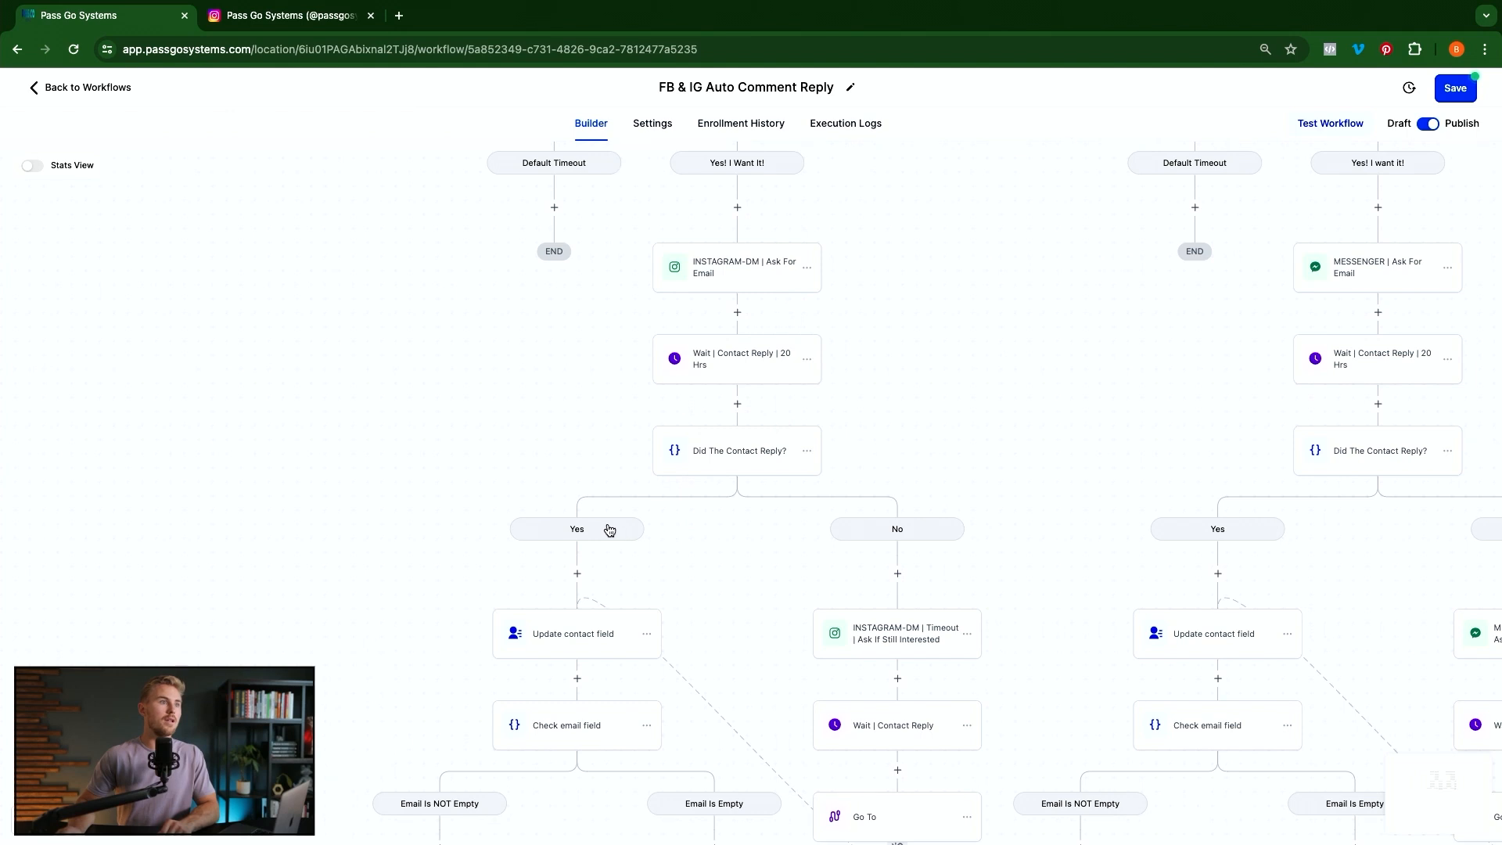
scroll(704, 688, down, 2)
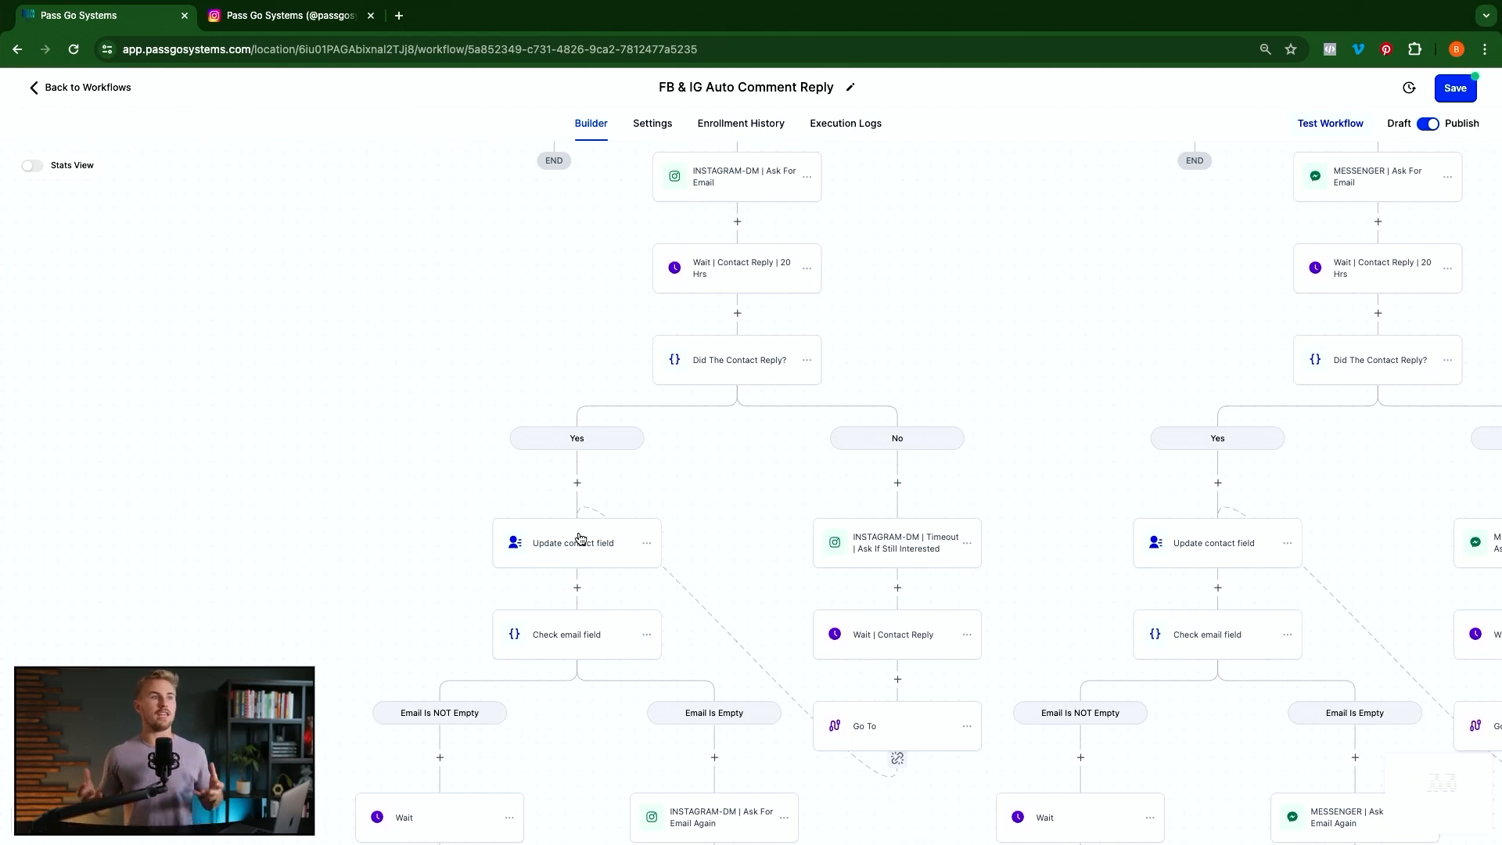
scroll(580, 539, down, 1)
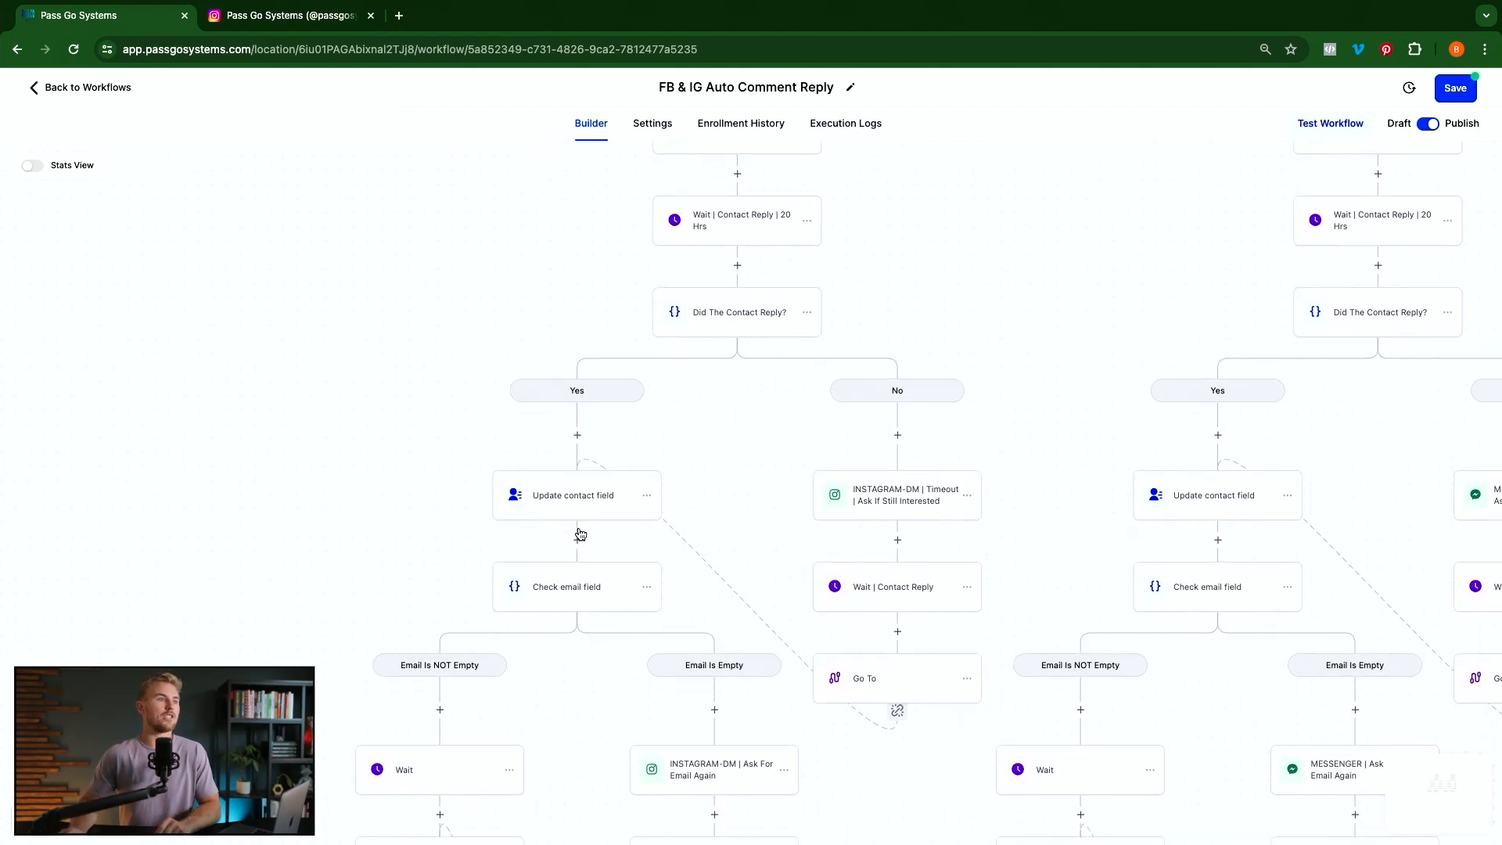
scroll(580, 534, down, 1)
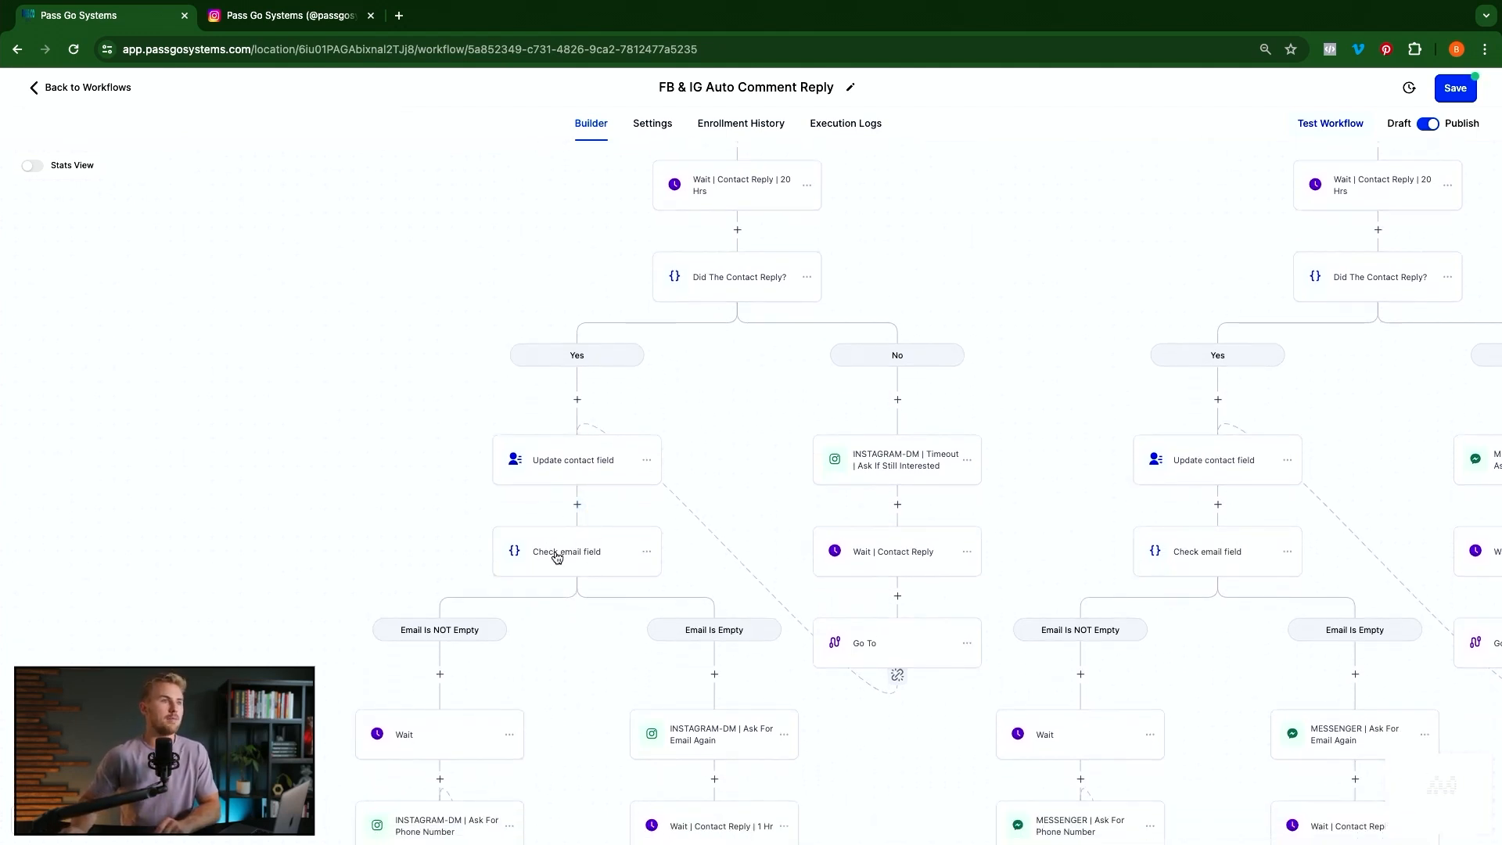
click(556, 559)
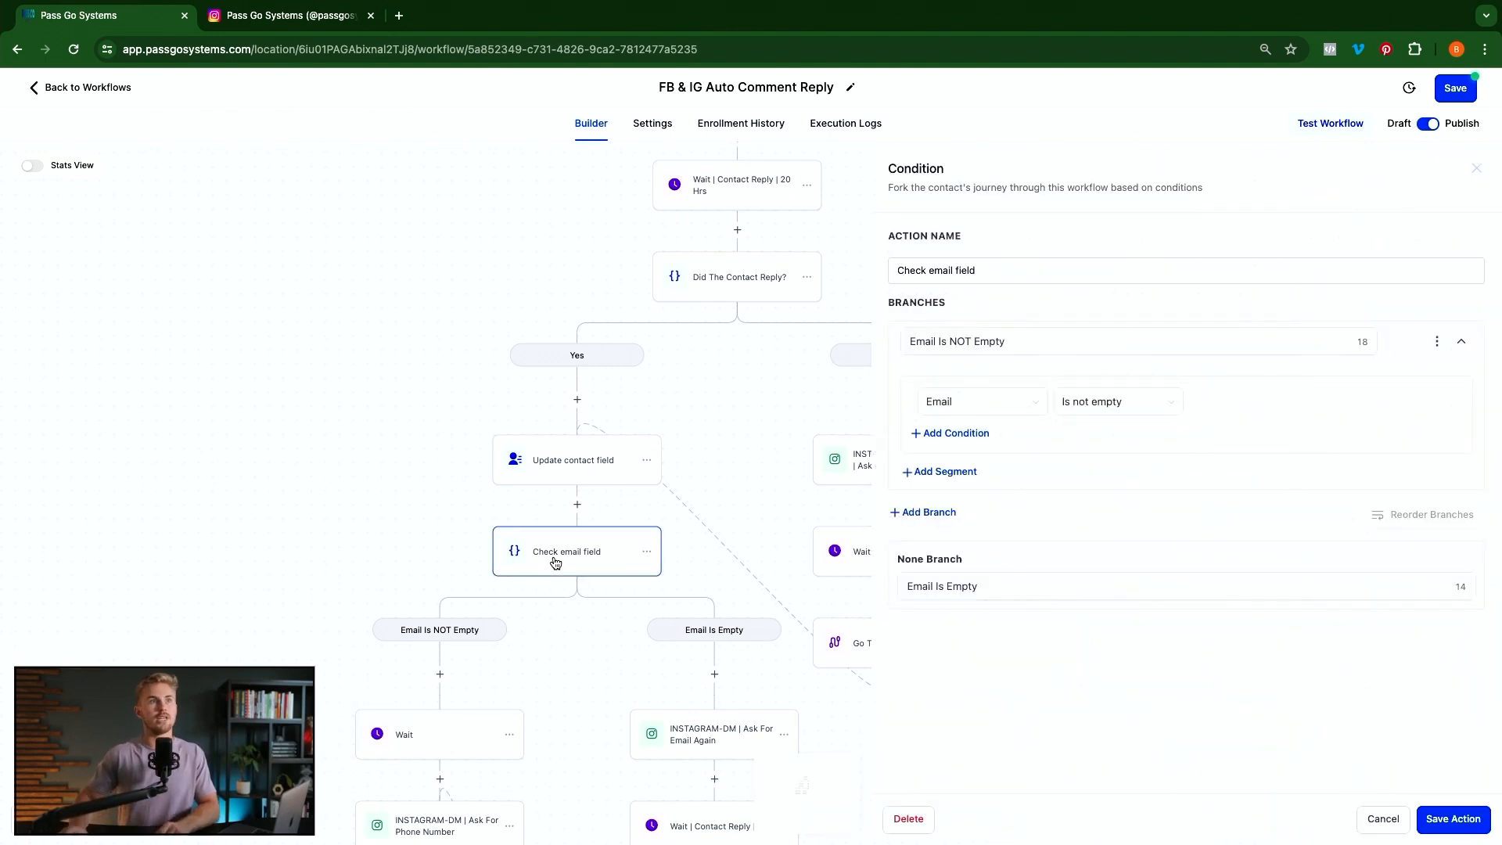
click(975, 338)
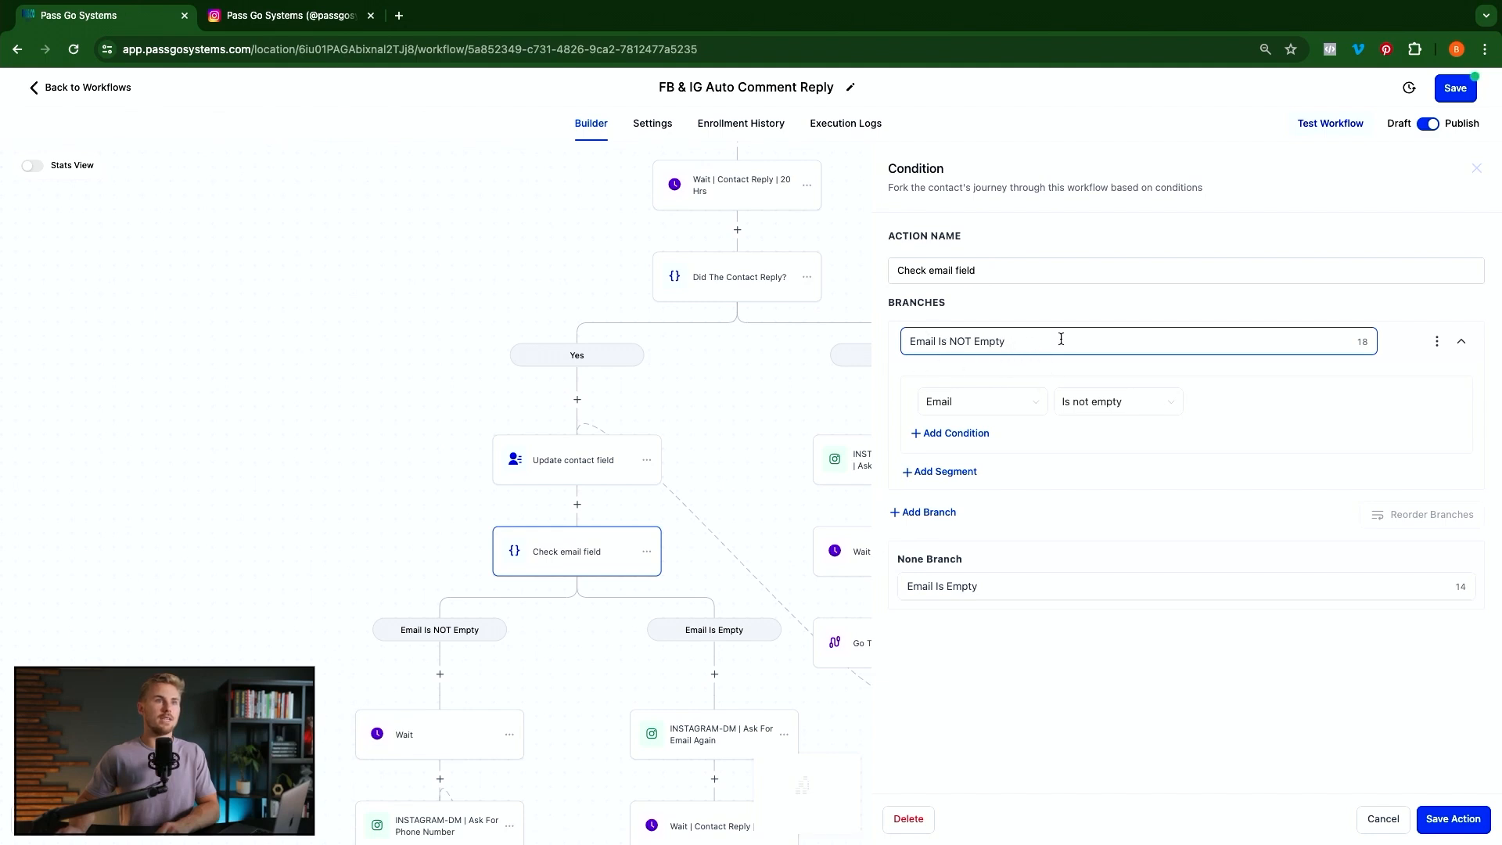
drag(1059, 335, 883, 334)
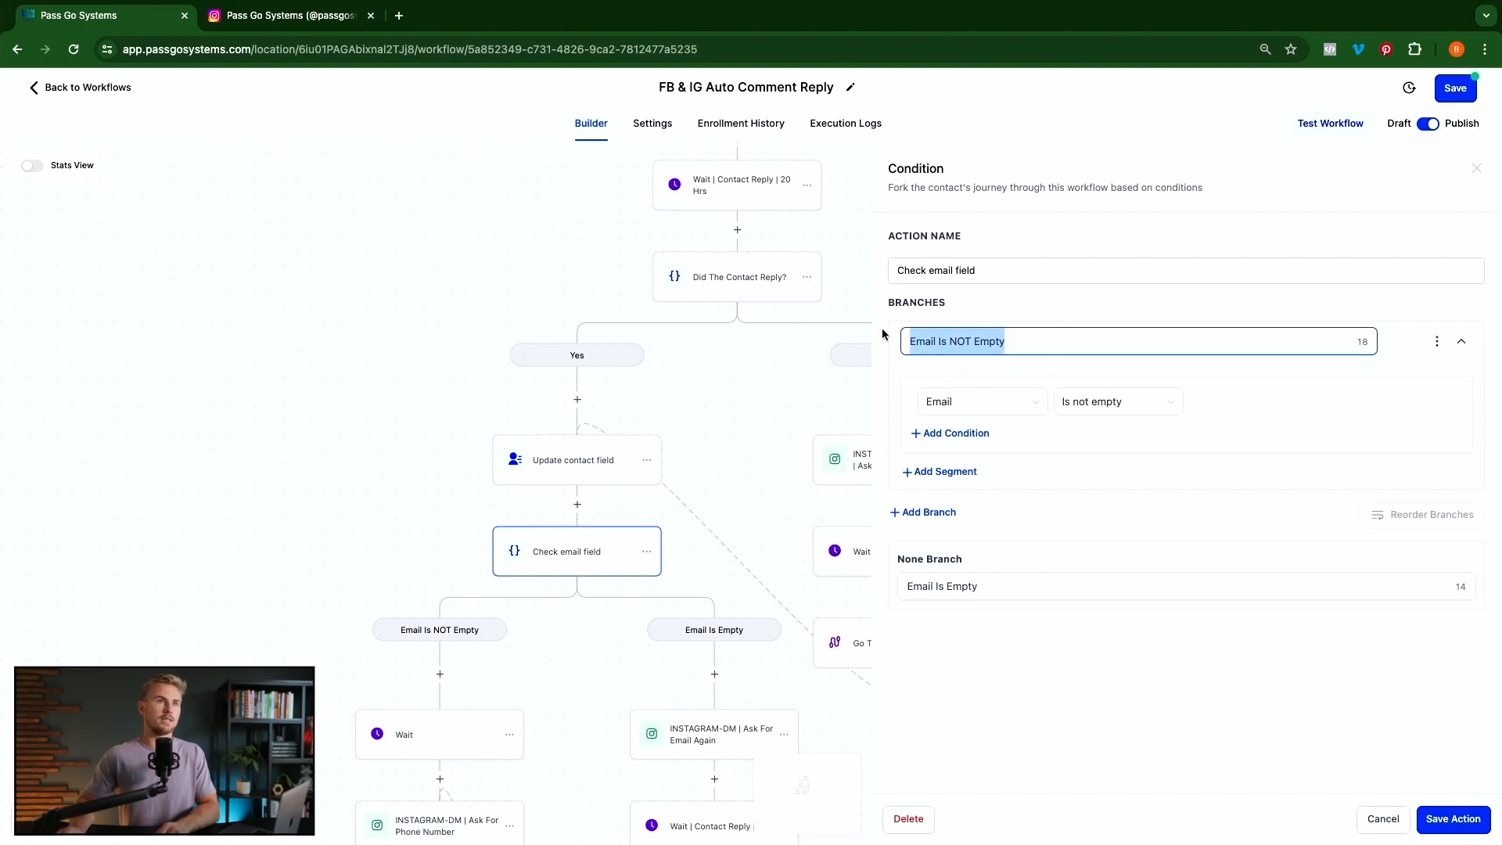
click(1122, 309)
click(939, 513)
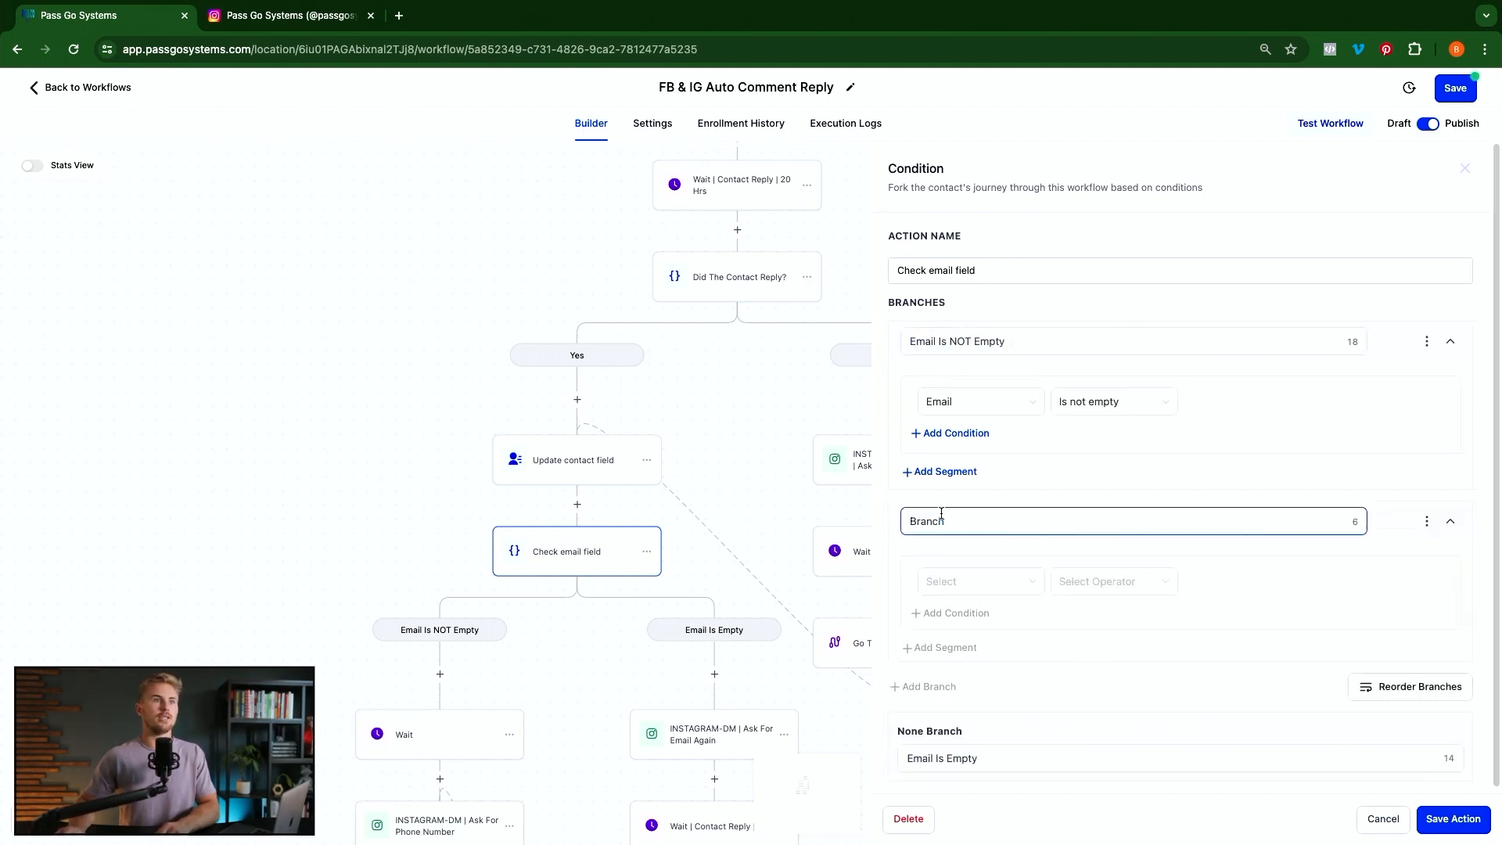
click(982, 592)
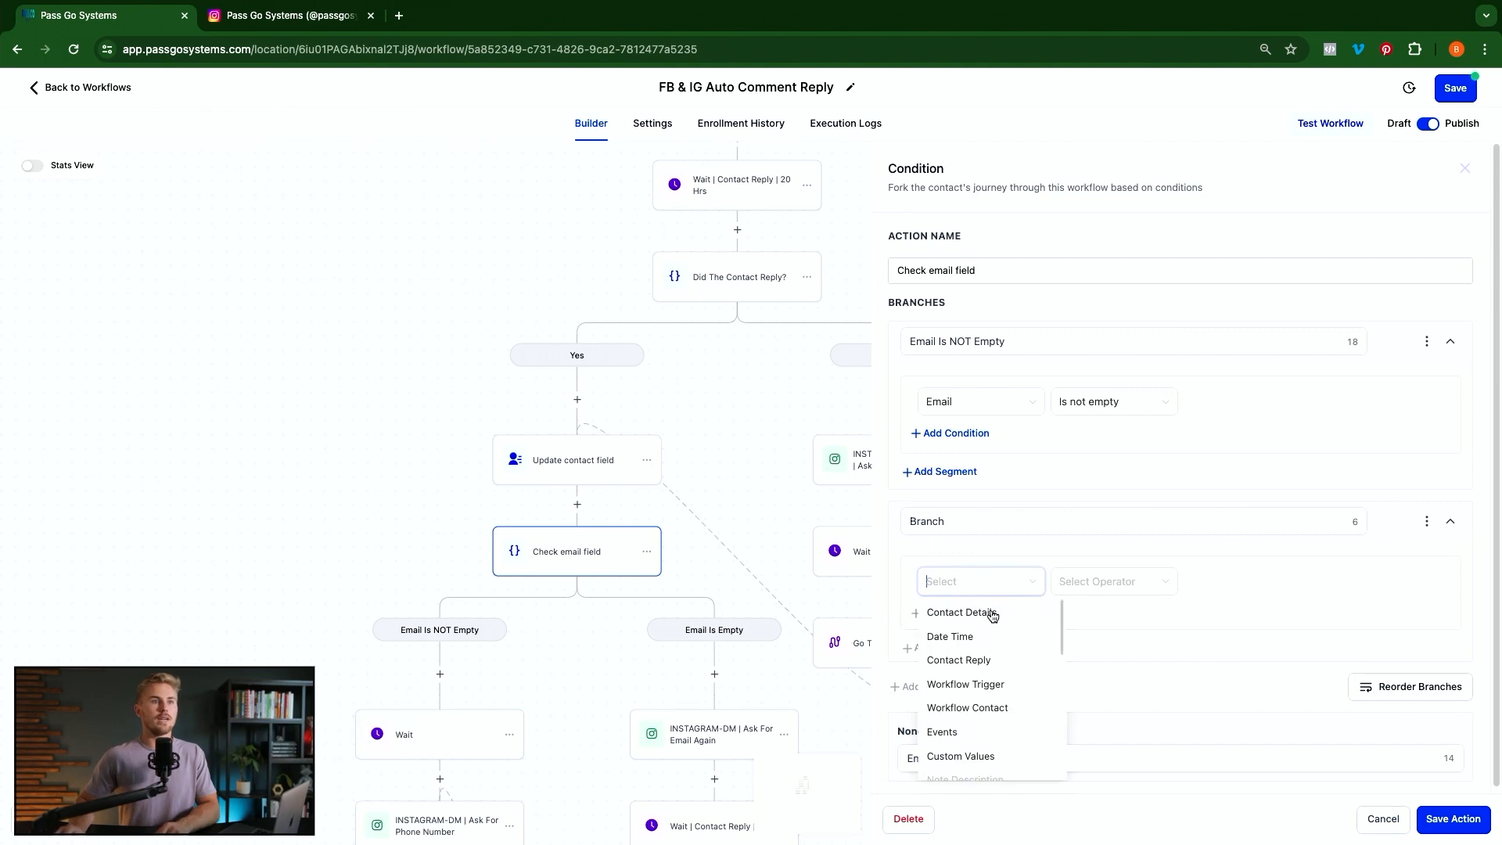
click(989, 615)
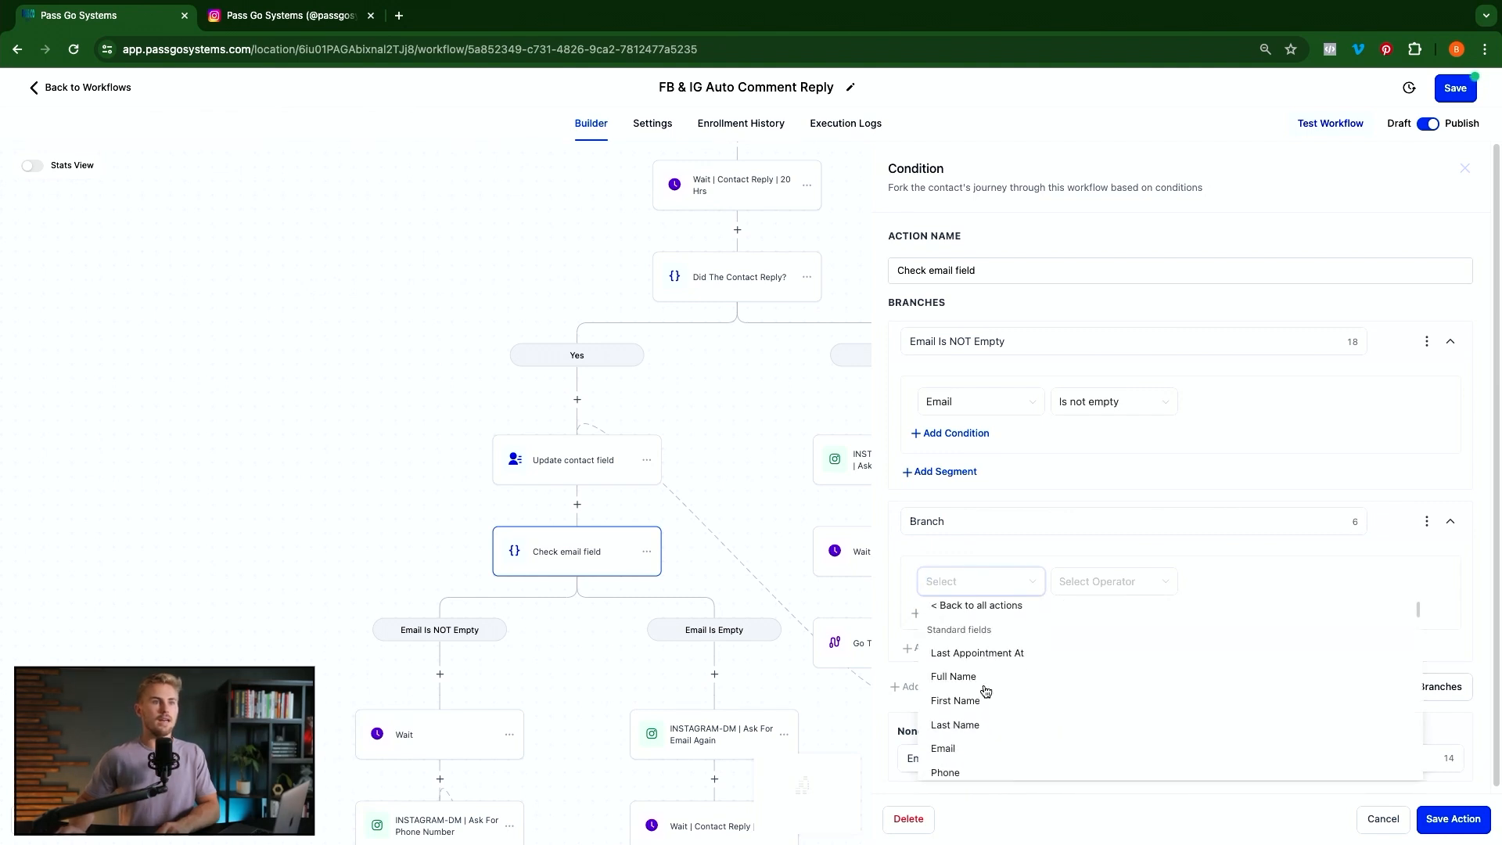
click(943, 749)
click(1077, 583)
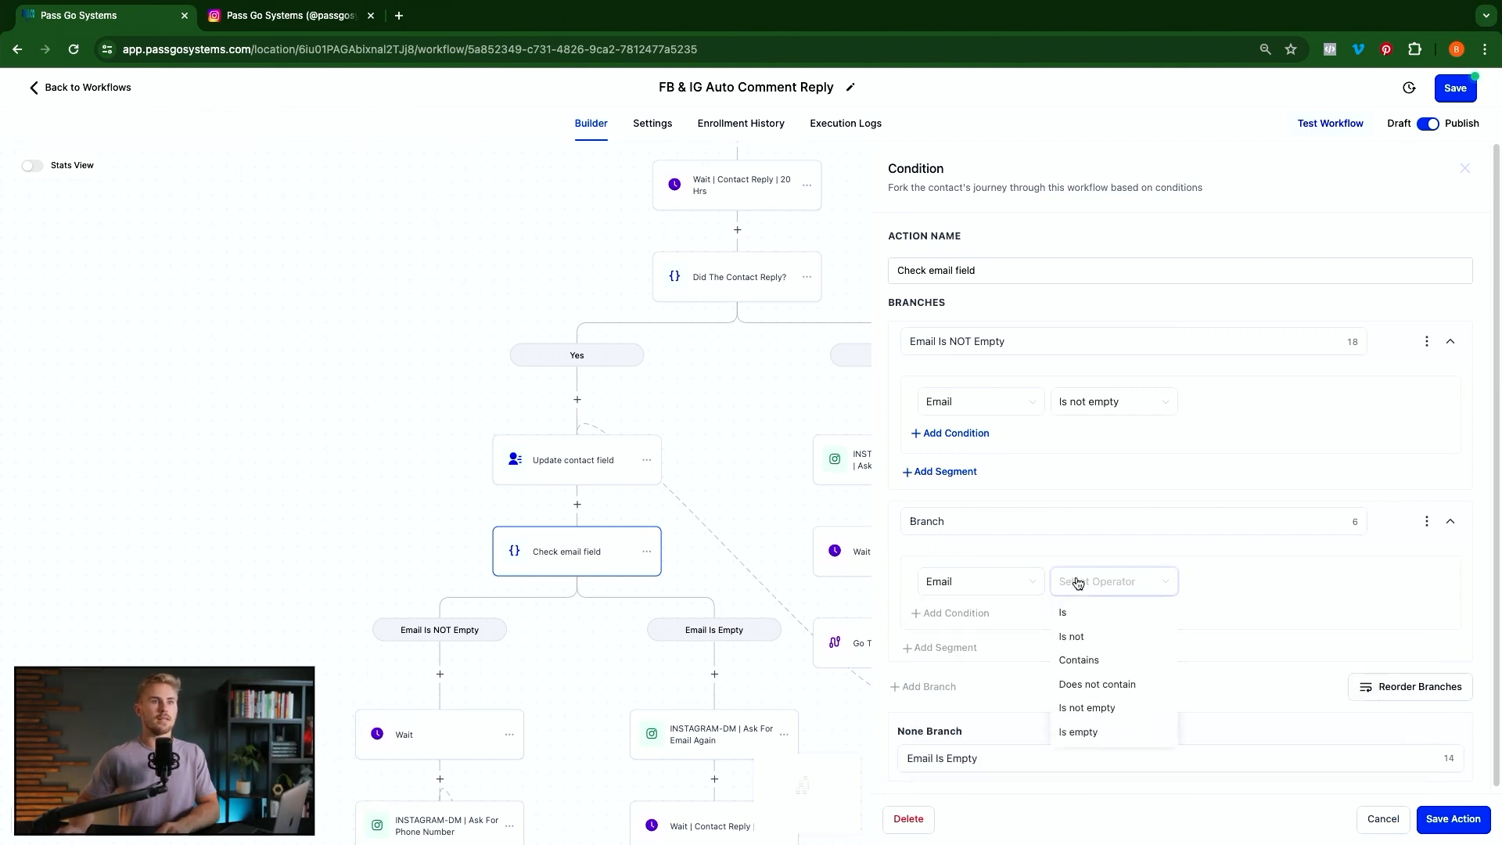
click(1087, 636)
click(1228, 582)
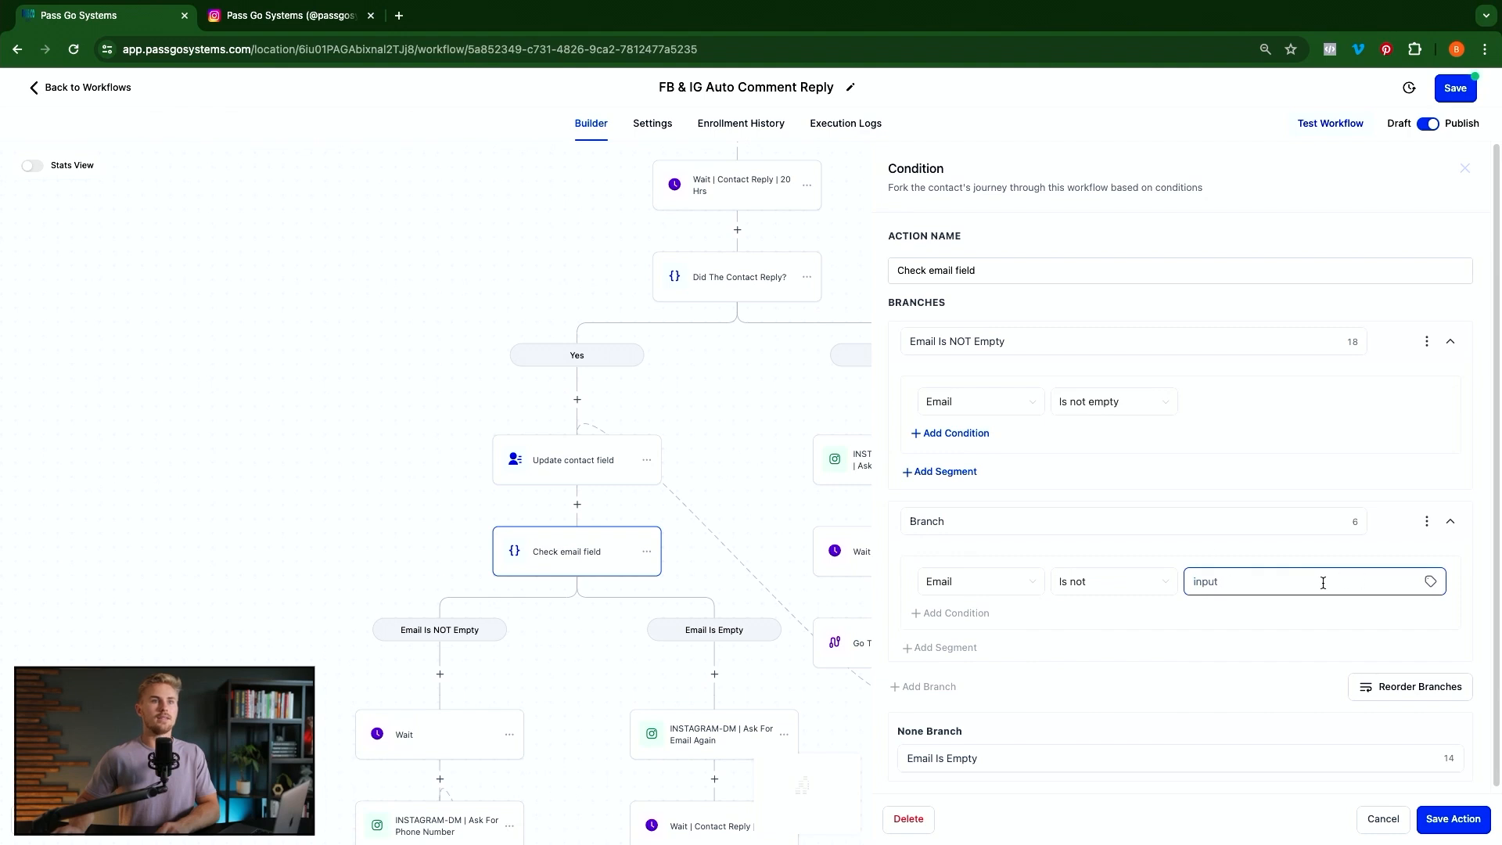
click(1129, 580)
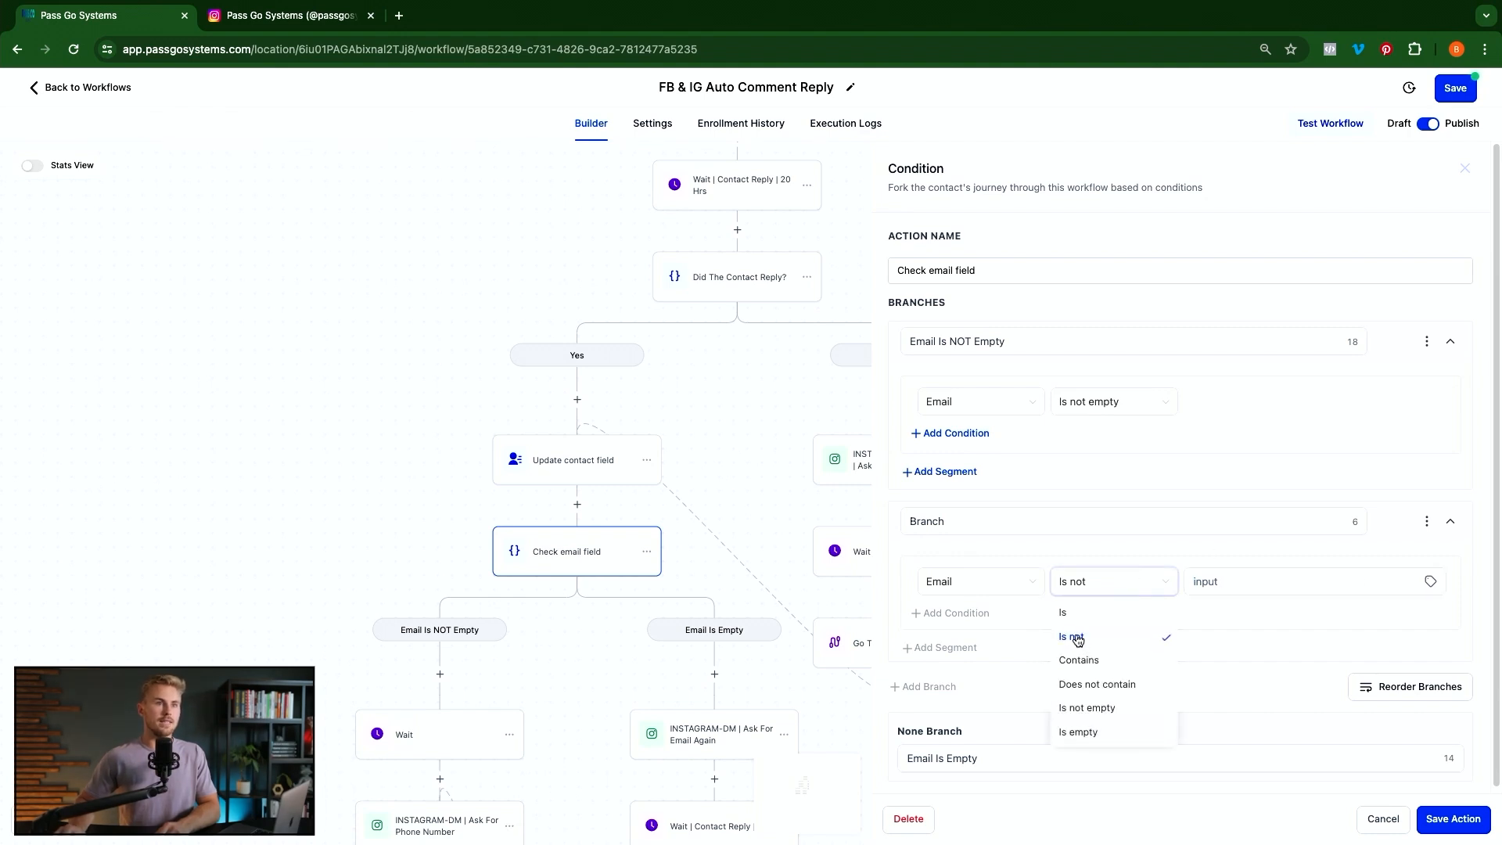
click(1099, 709)
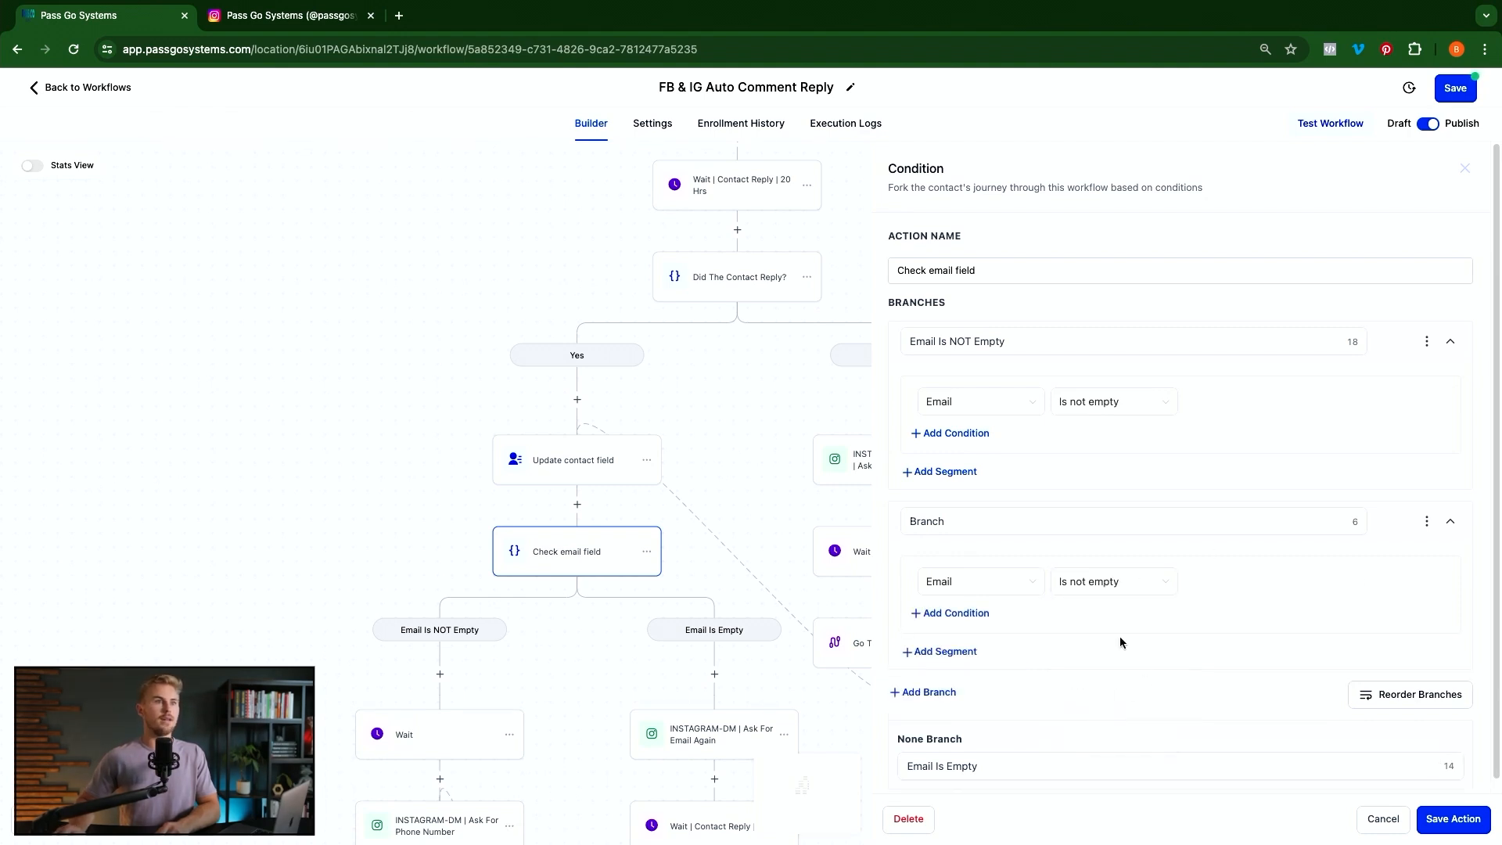
click(1426, 522)
click(1358, 554)
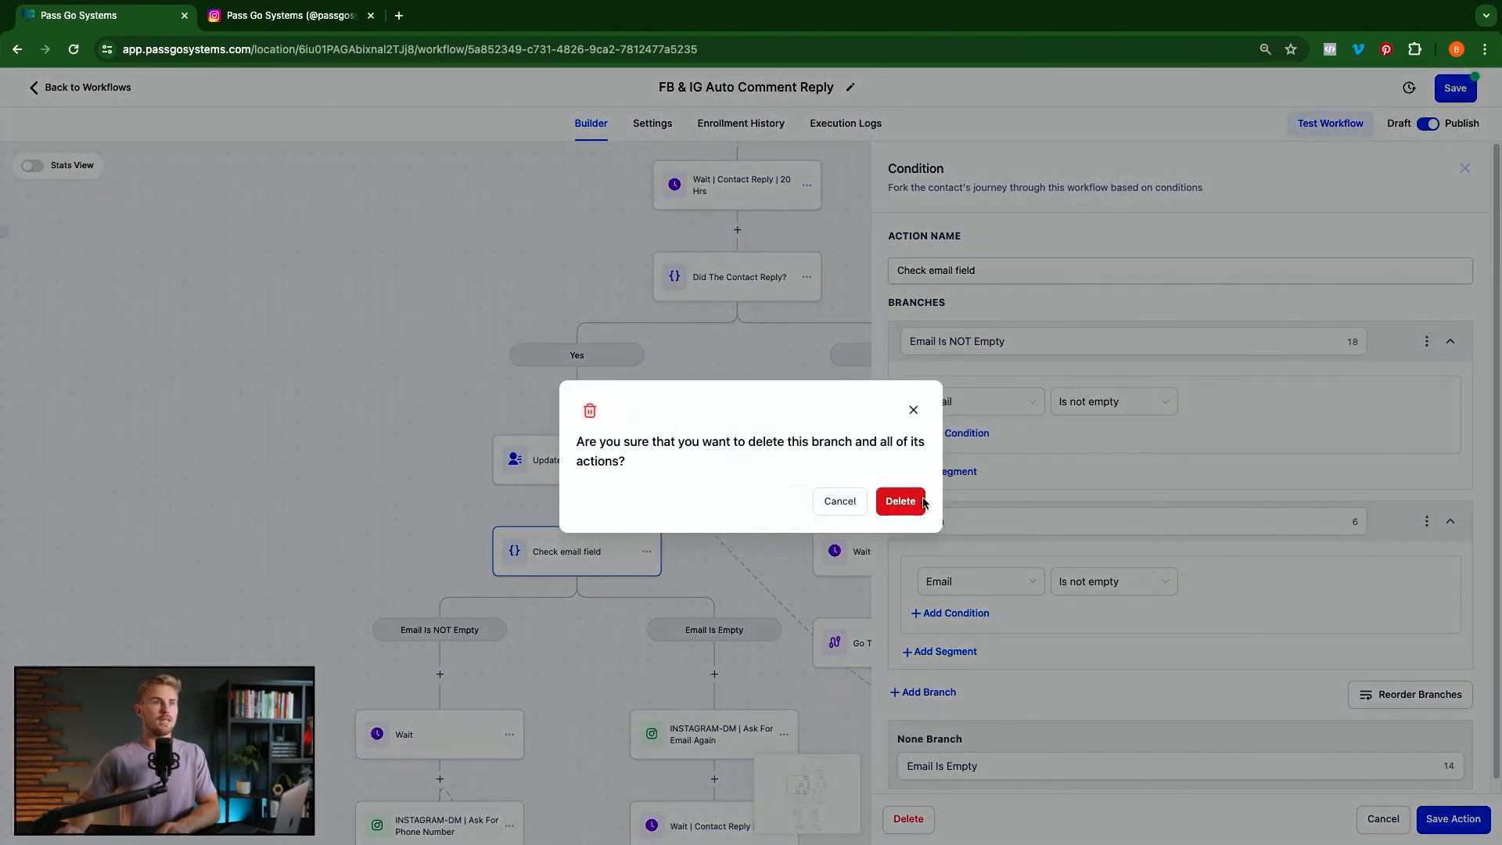
click(900, 500)
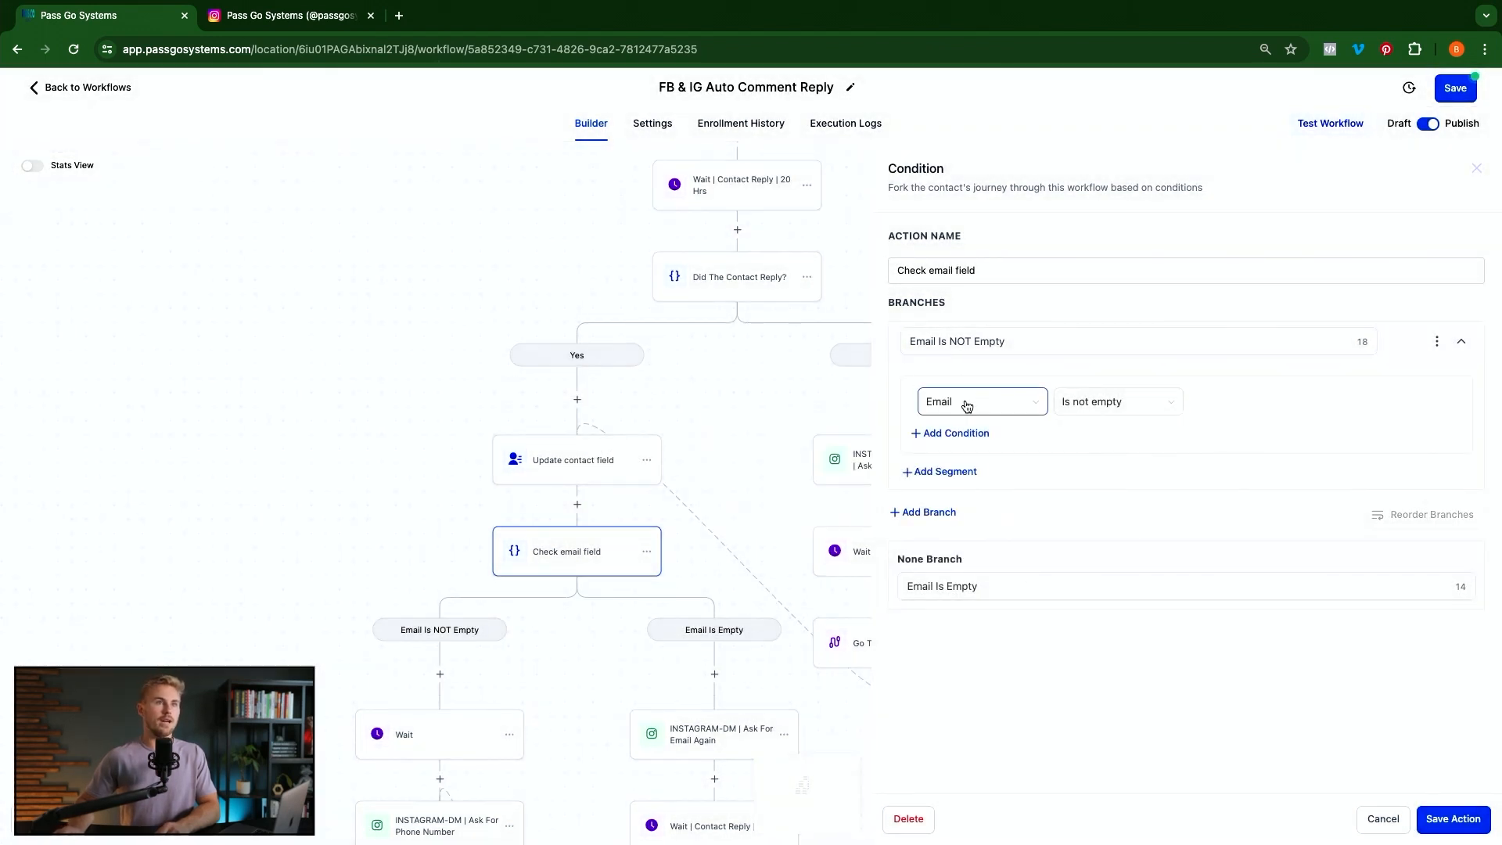
click(1453, 819)
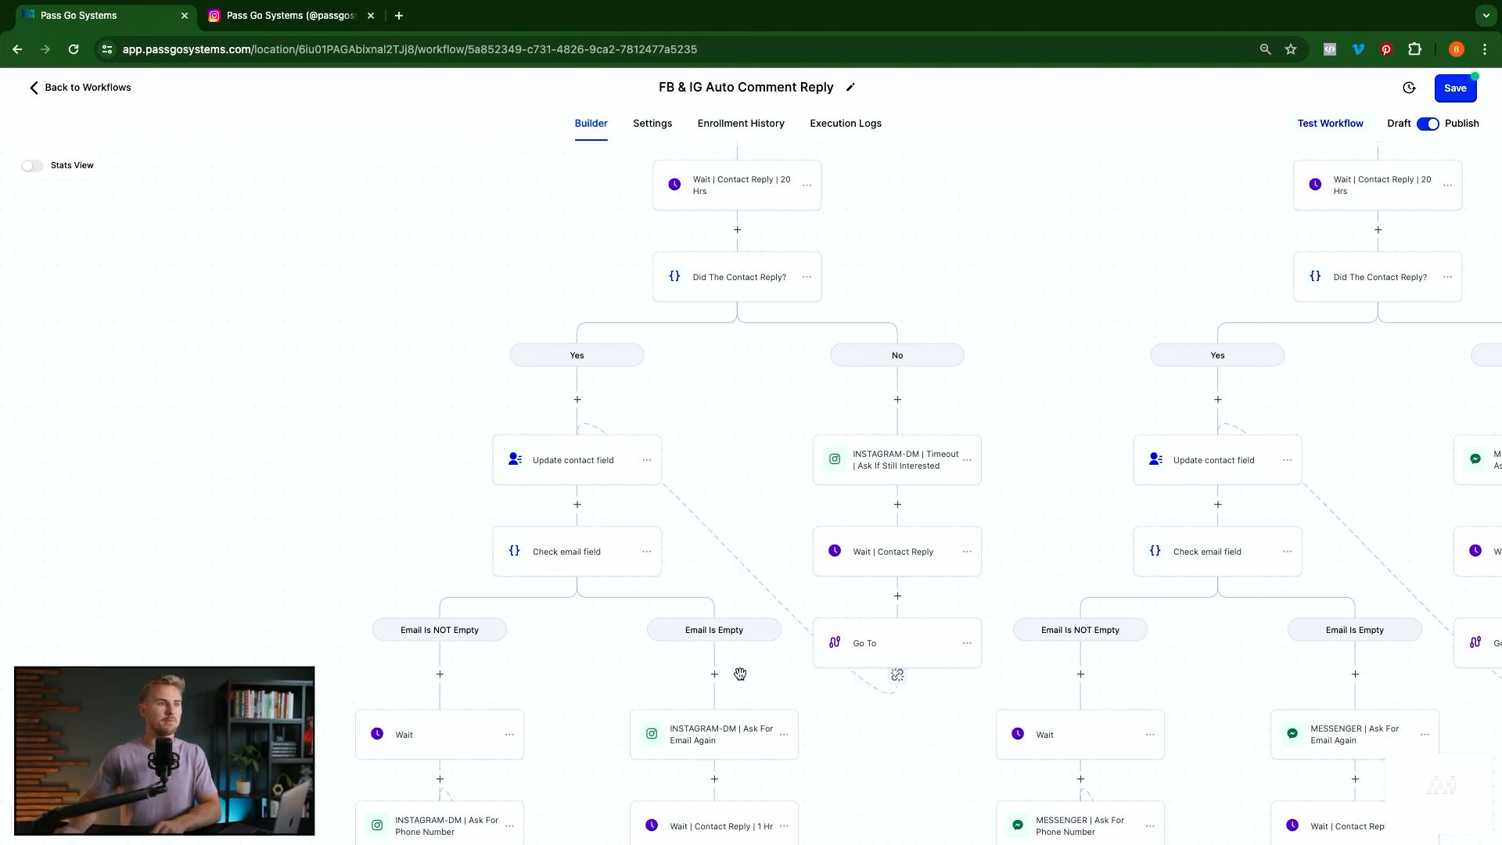
scroll(740, 674, down, 3)
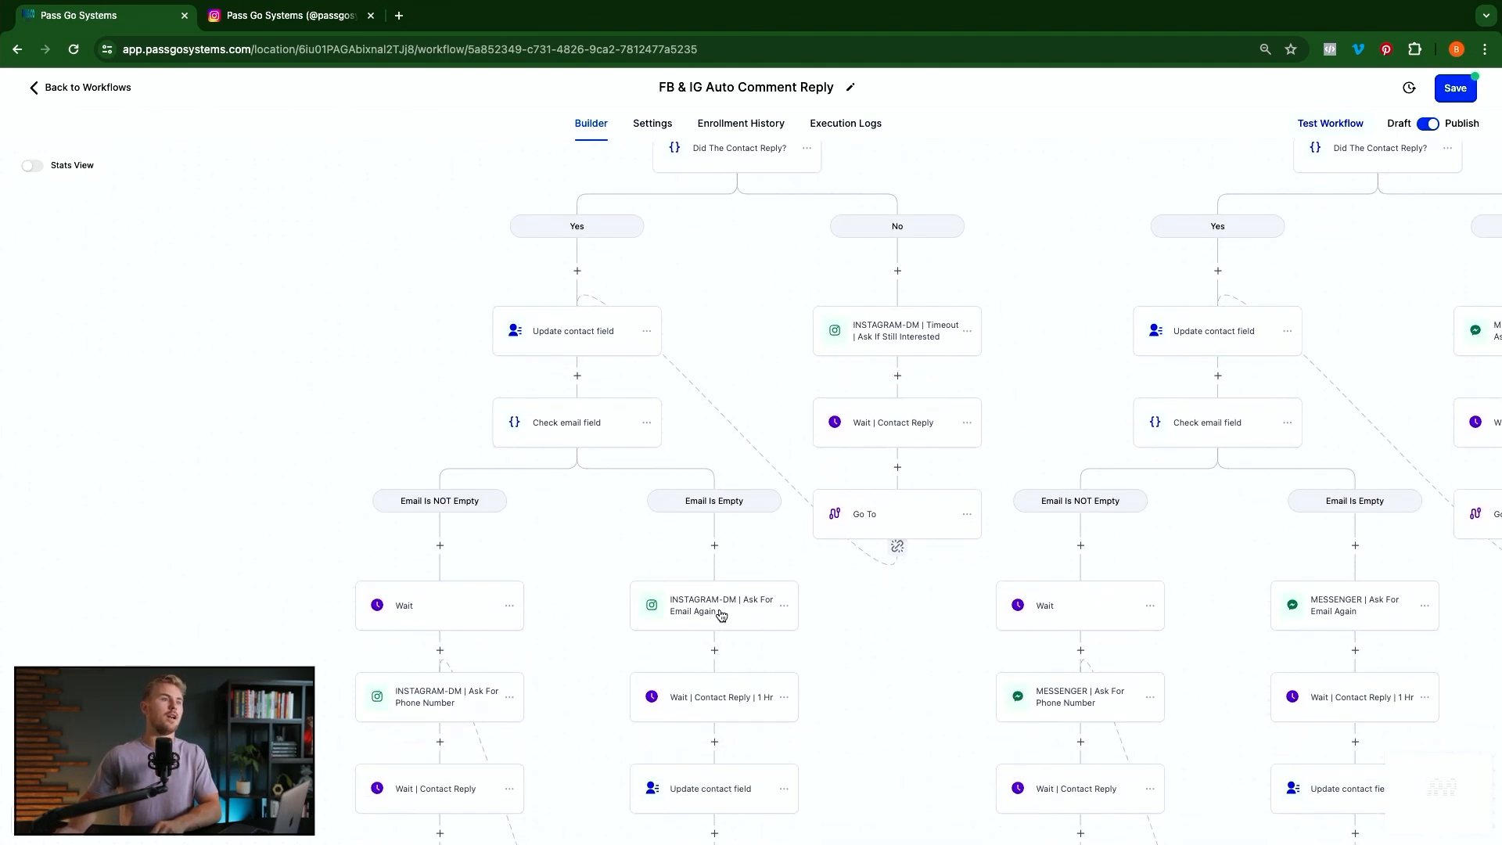
click(704, 625)
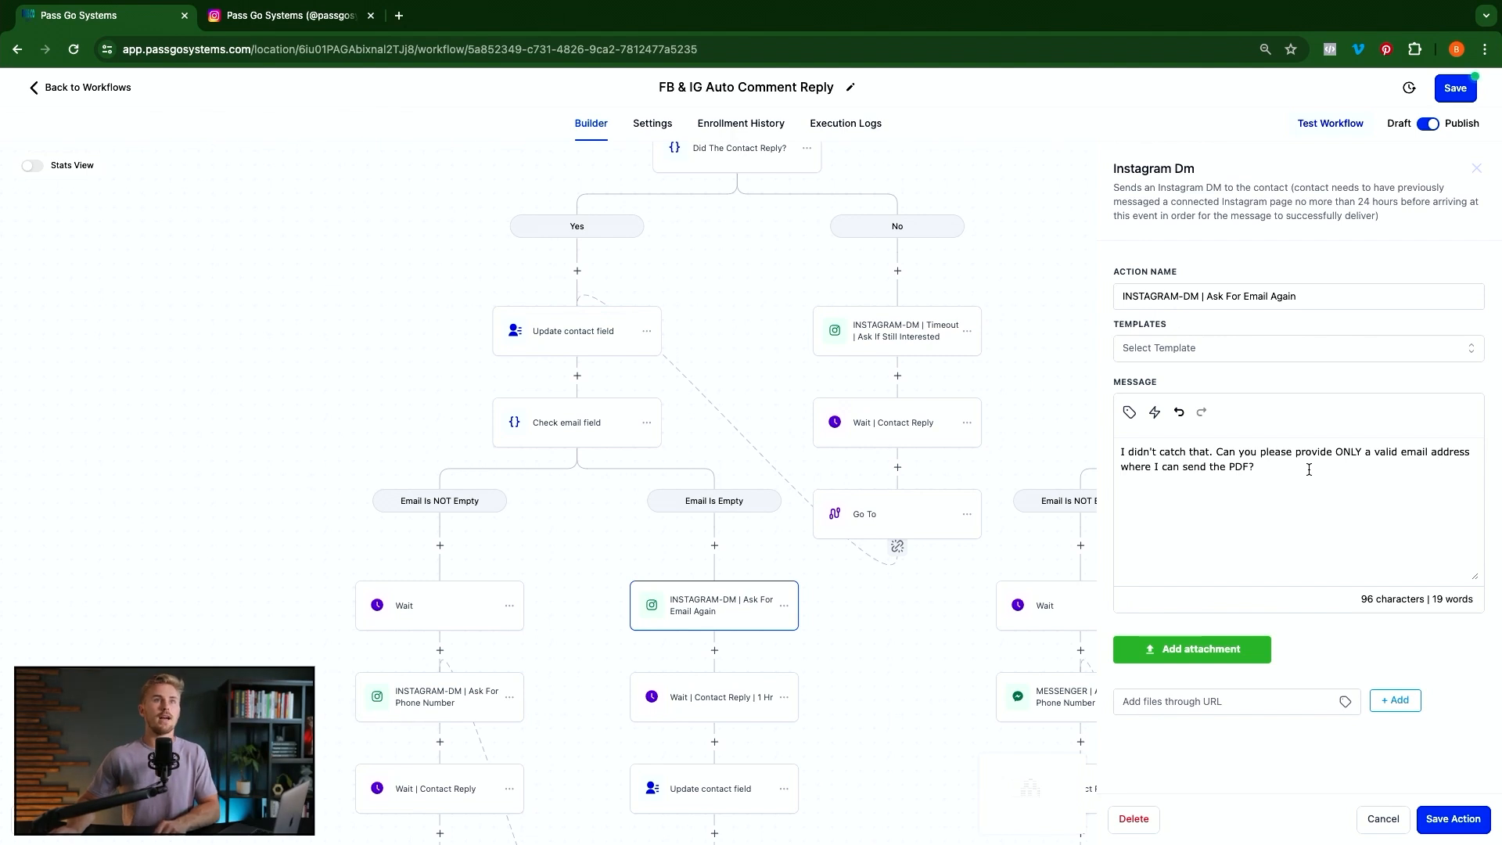
click(1387, 824)
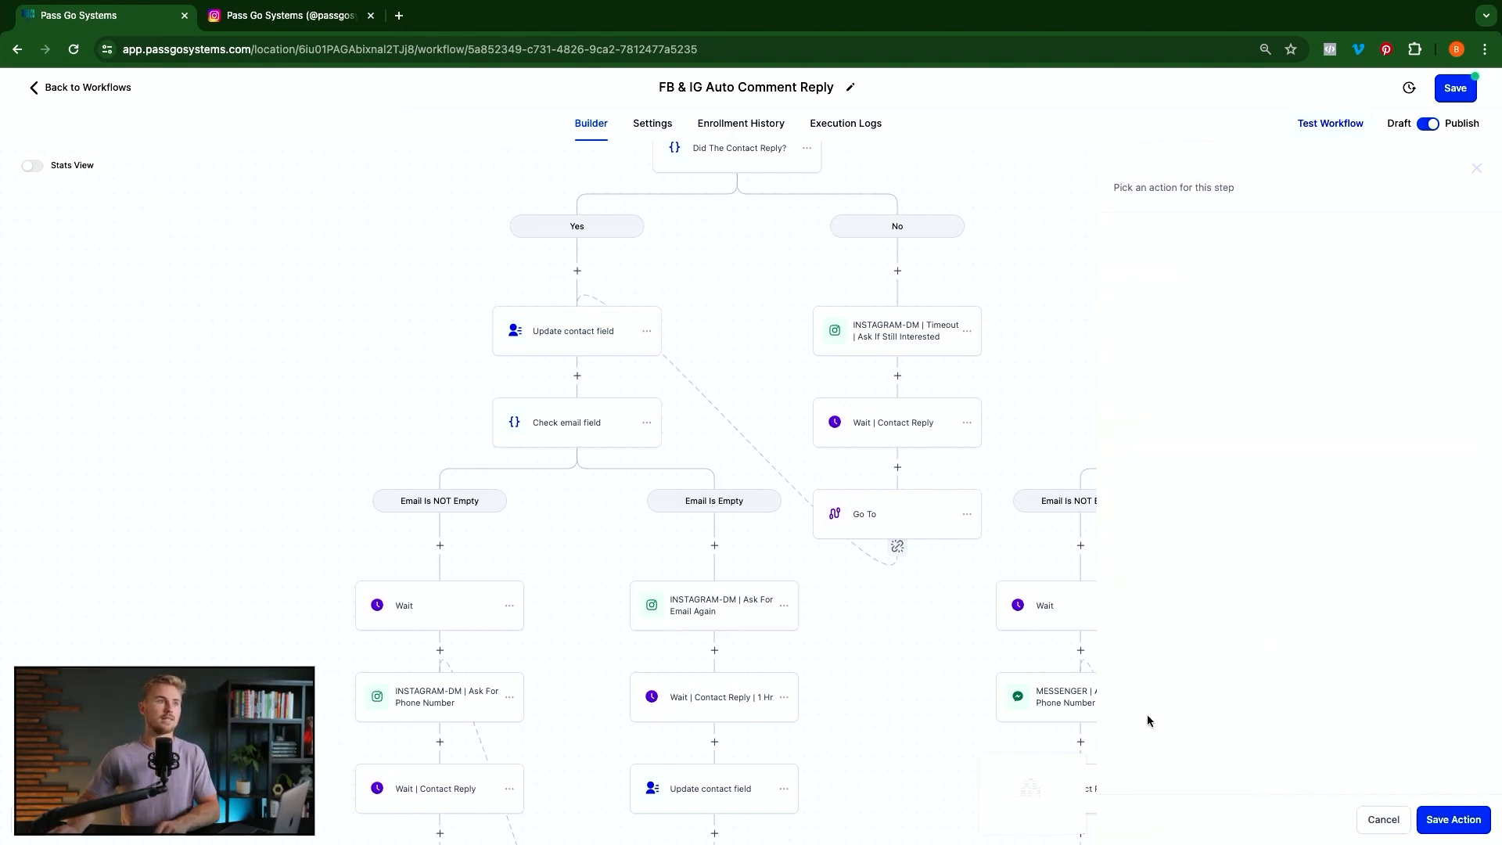
click(719, 704)
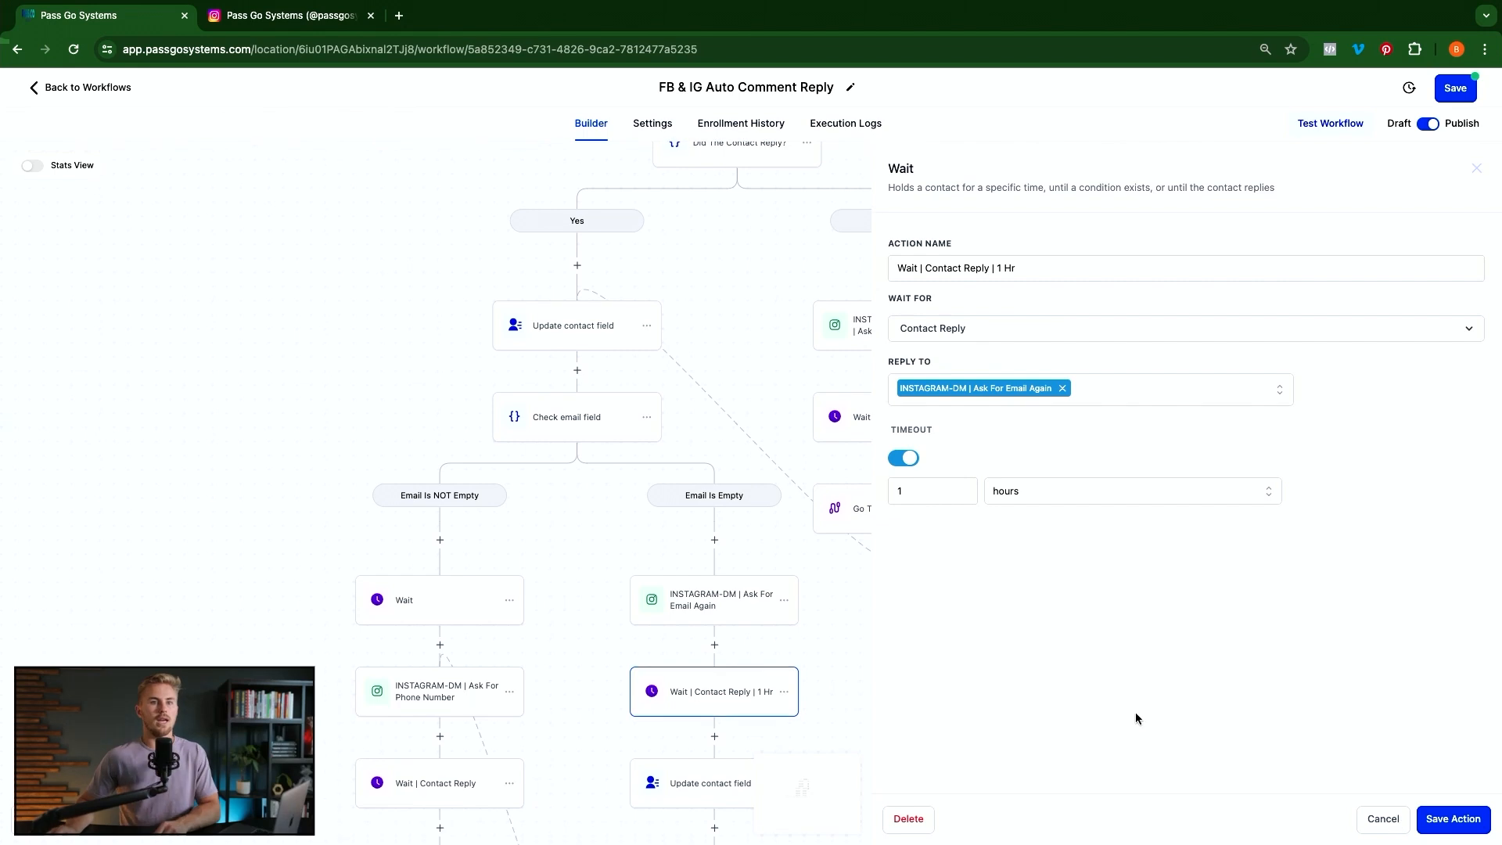
click(808, 662)
scroll(808, 662, down, 2)
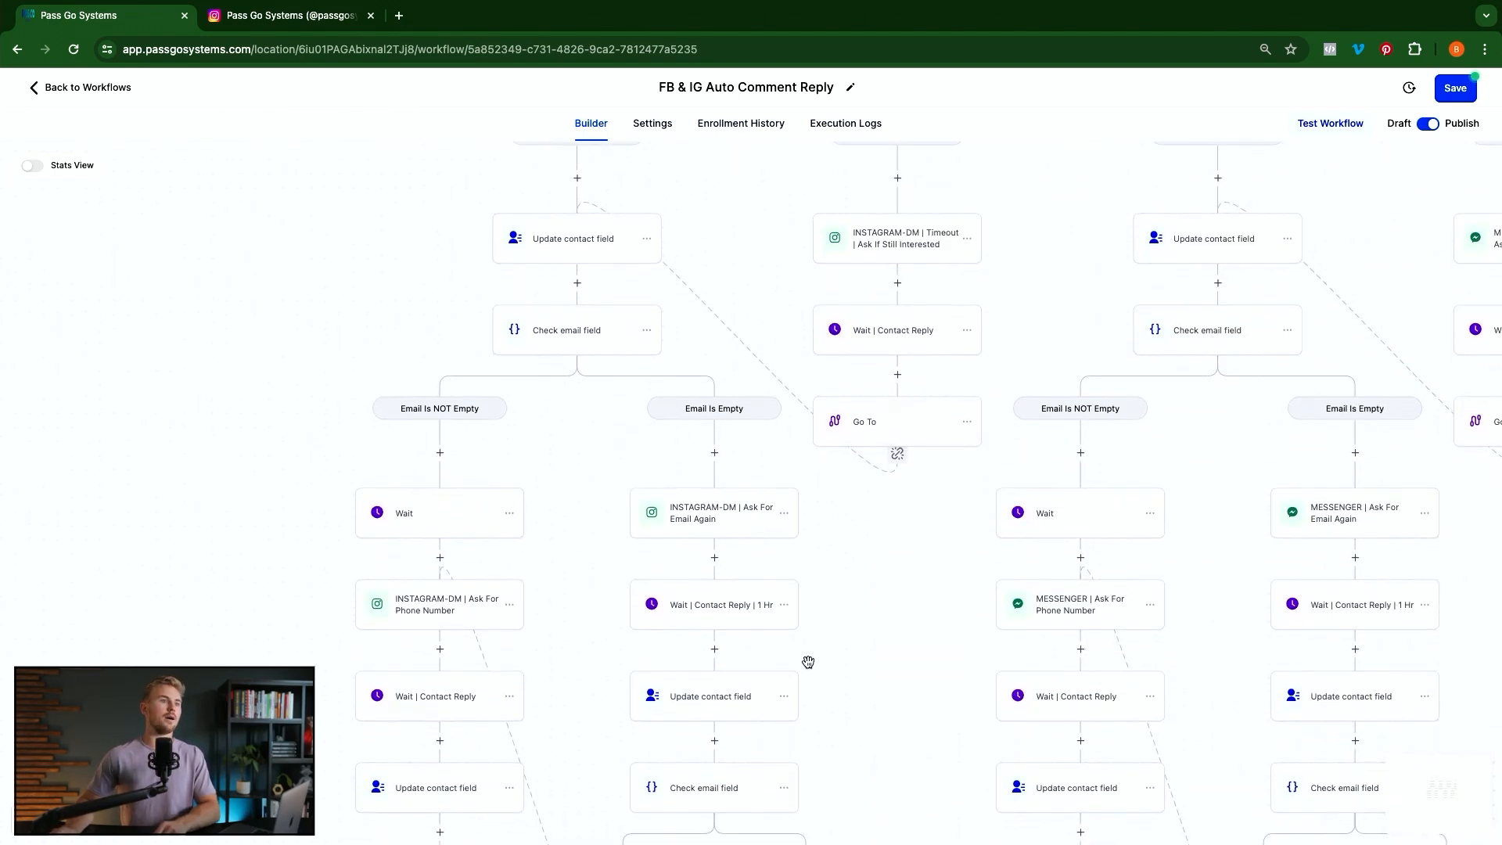
click(713, 707)
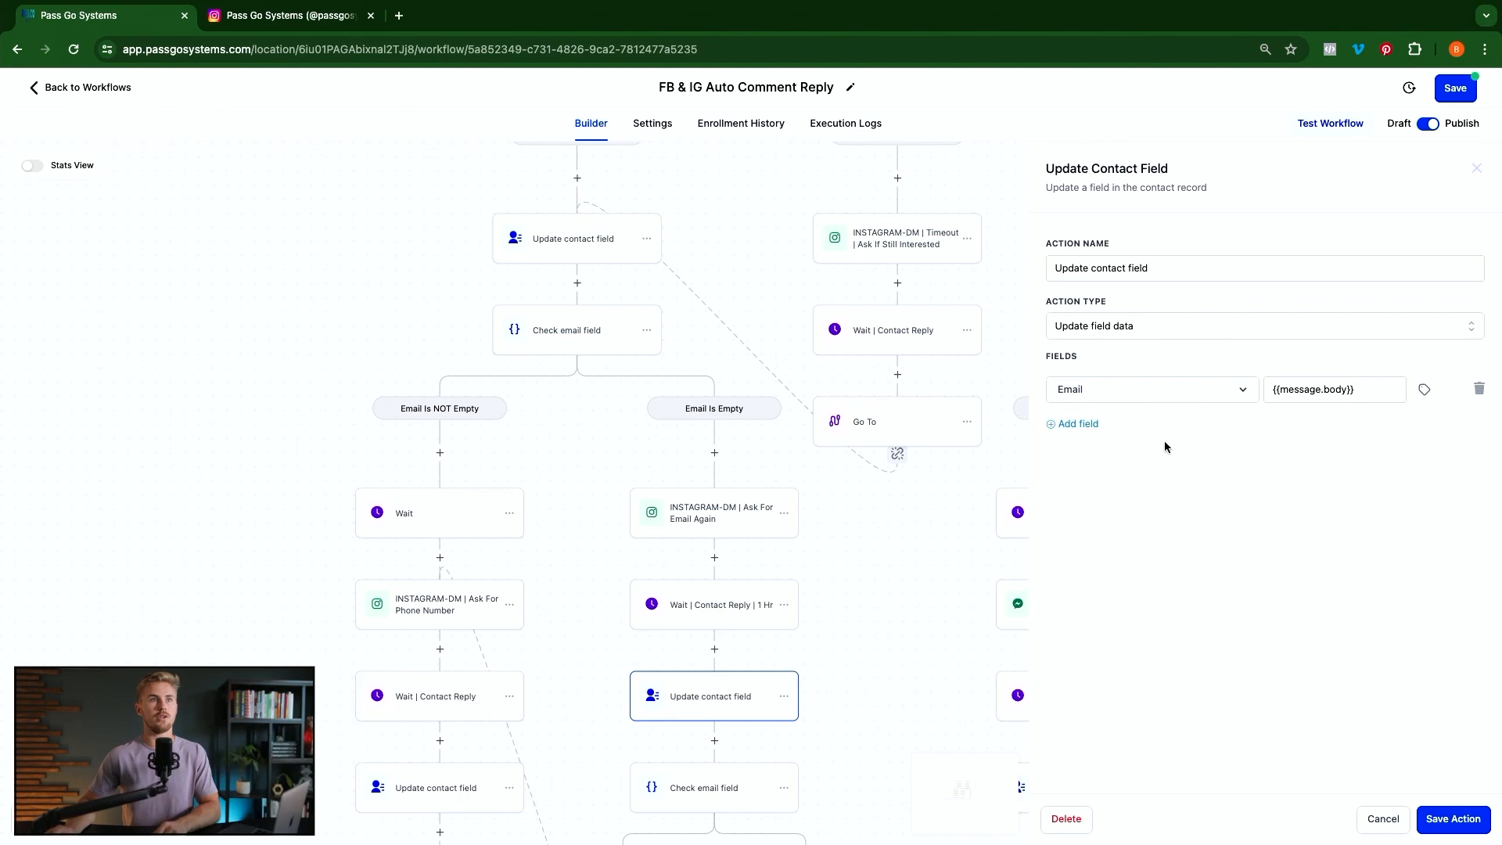
click(1385, 821)
scroll(694, 585, down, 3)
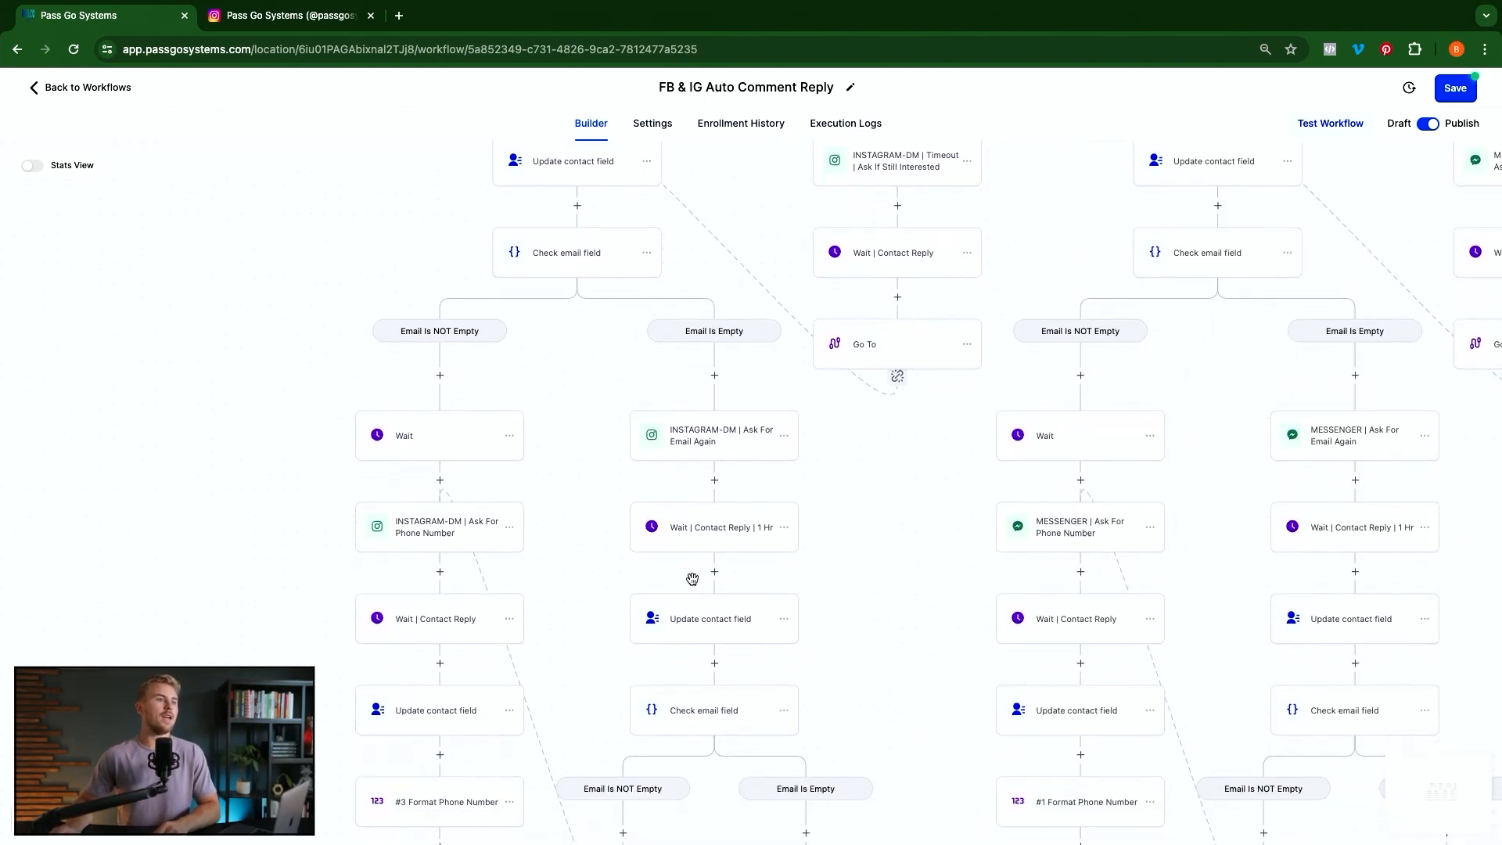
scroll(694, 585, down, 1)
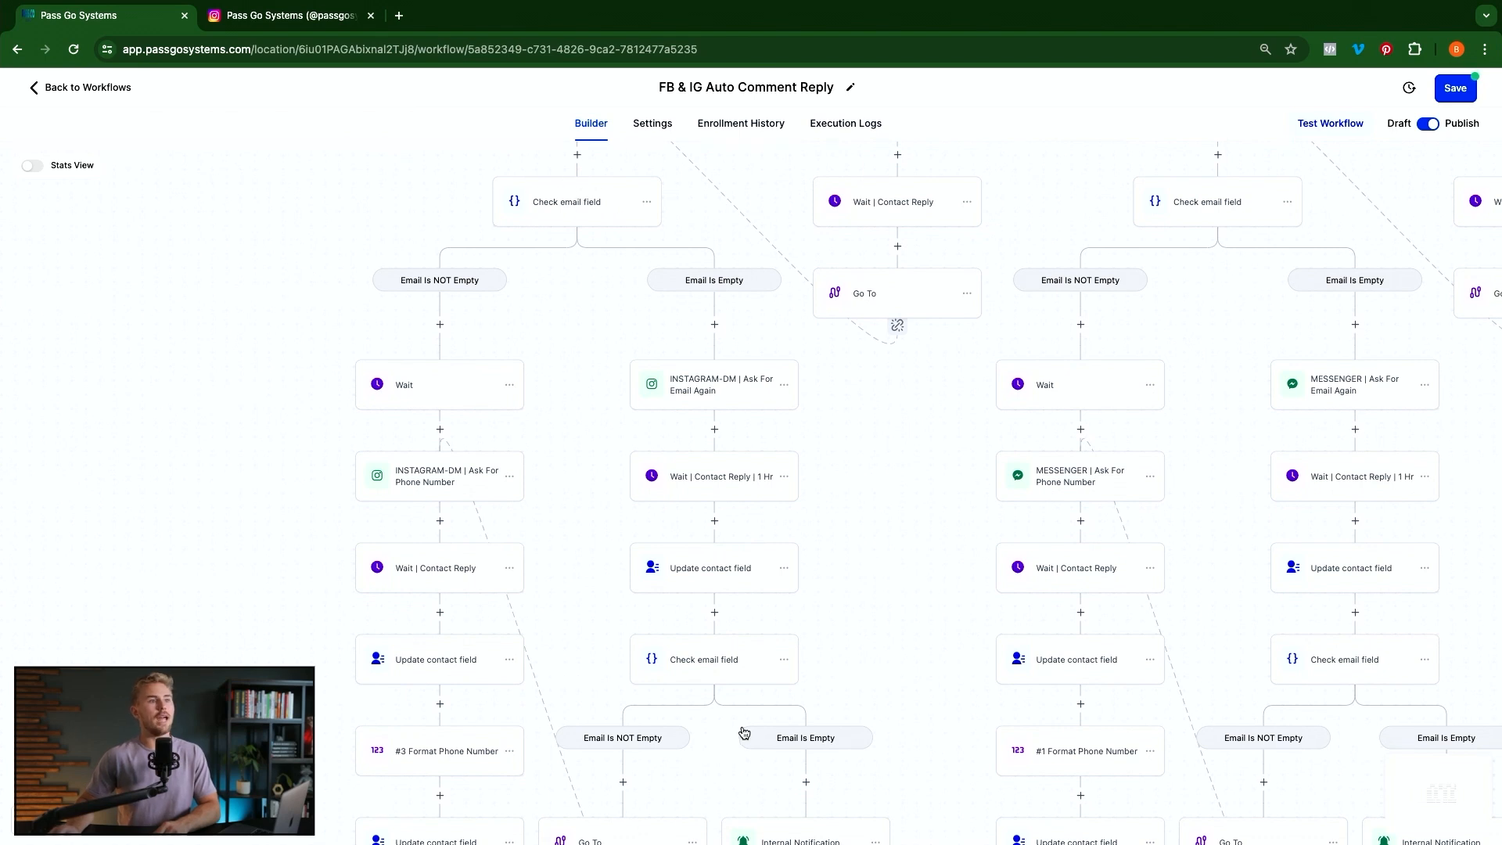
scroll(732, 672, down, 1)
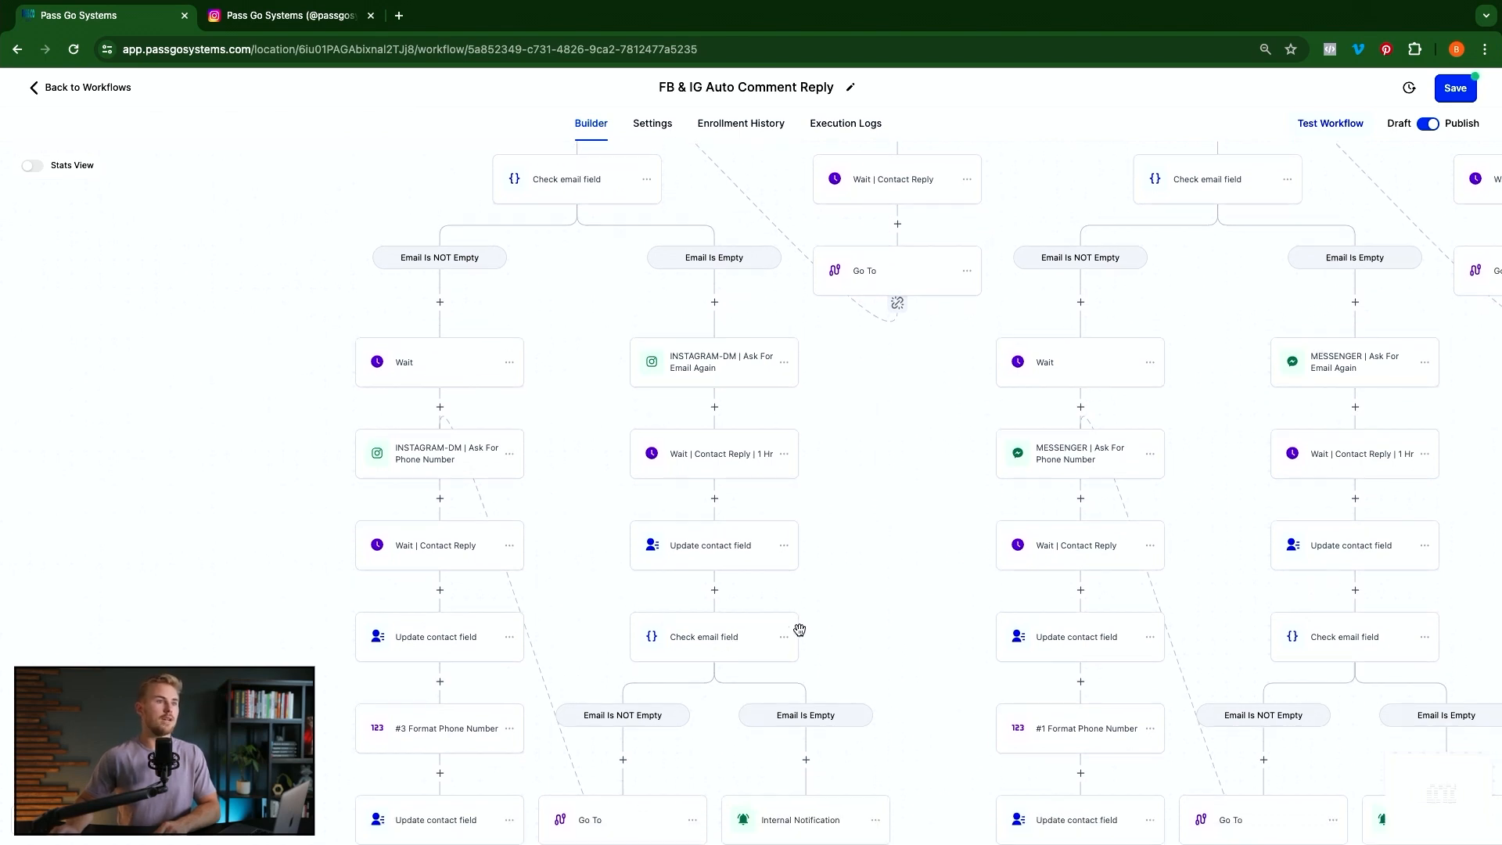
scroll(798, 627, down, 1)
scroll(788, 667, down, 2)
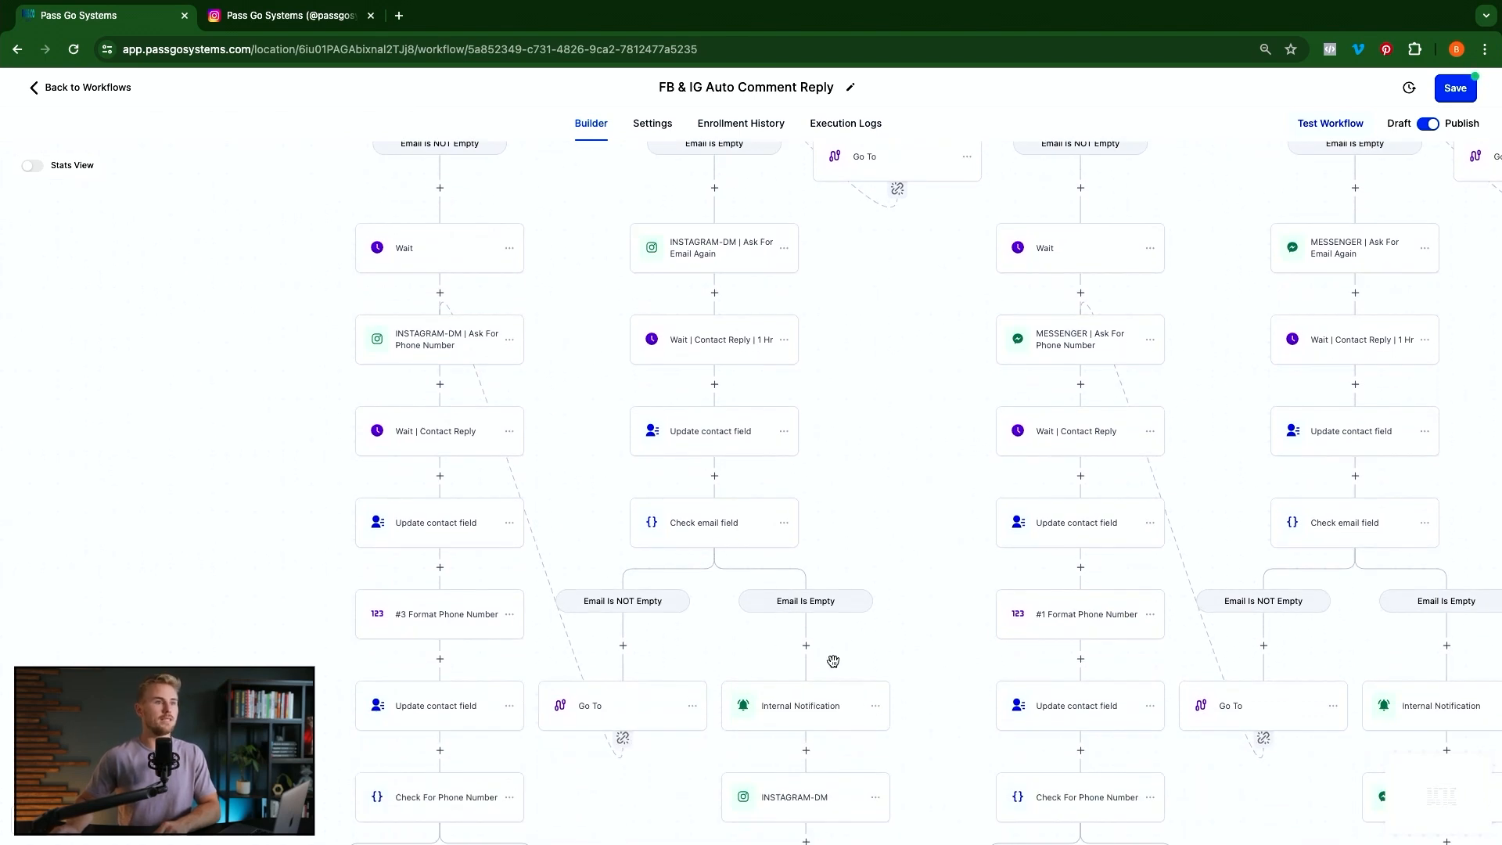
Change 'Facebook' to 'Instagram' in the internal notification title and save the step
click(845, 729)
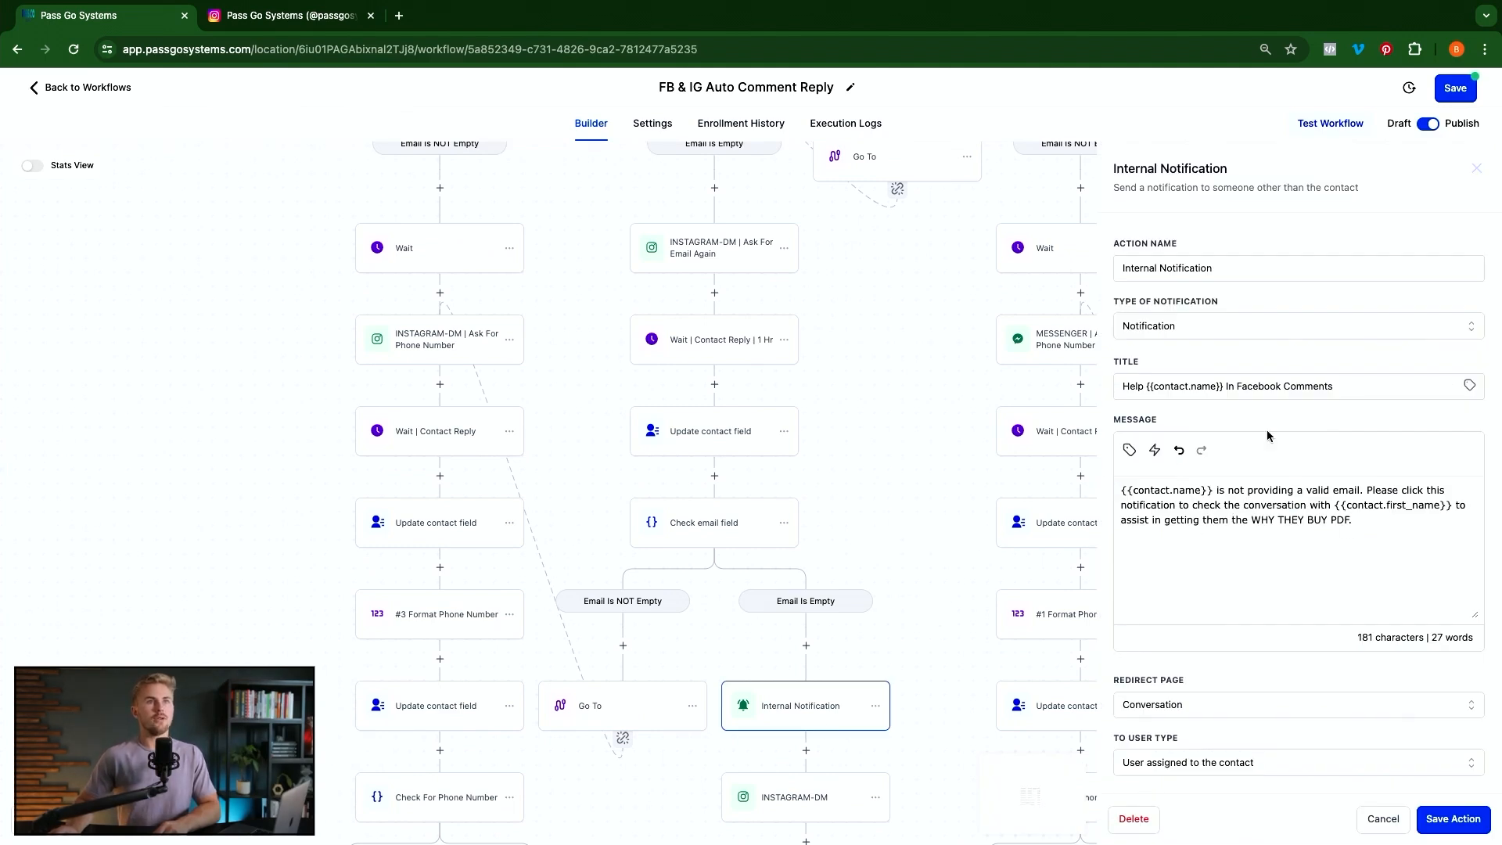
drag(1138, 389, 1303, 384)
click(1268, 386)
key(BackSpace)
key(BackSpace)
key(BackSpace)
key(BackSpace)
key(BackSpace)
key(BackSpace)
key(BackSpace)
key(BackSpace)
key(BackSpace)
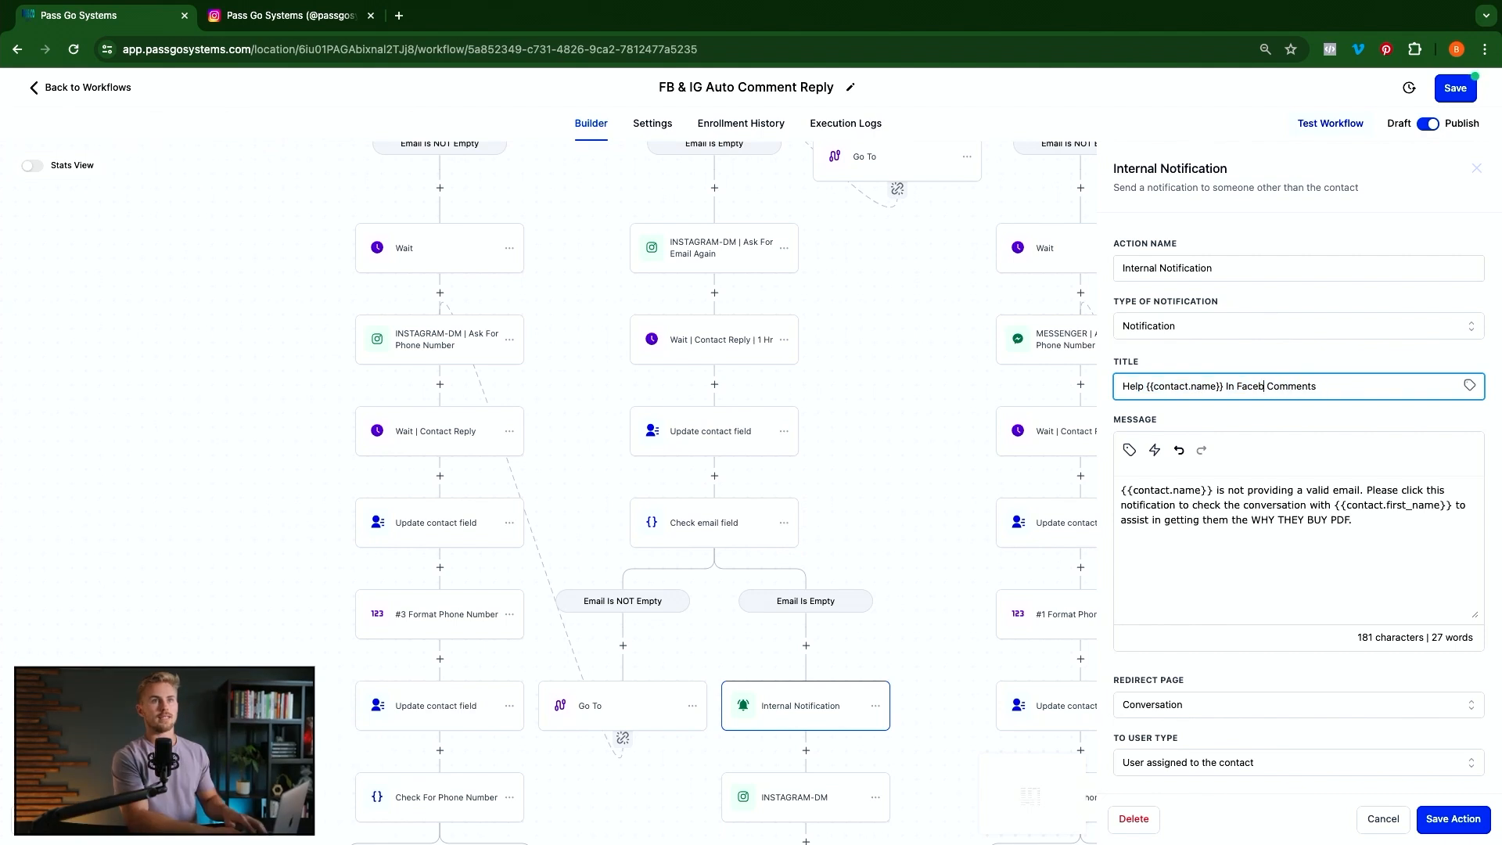
text(Instagram)
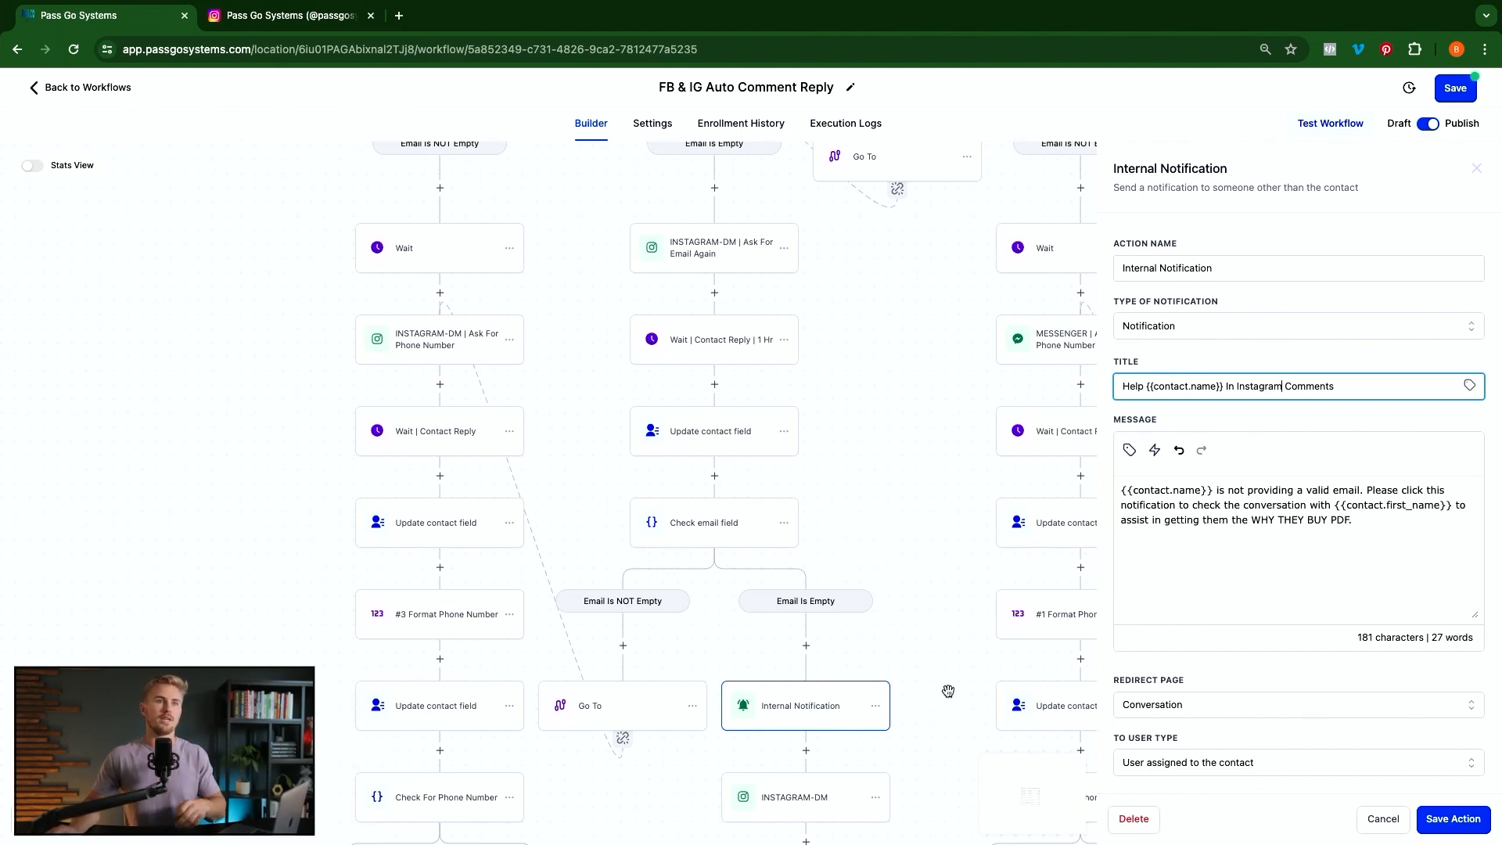
scroll(962, 689, down, 1)
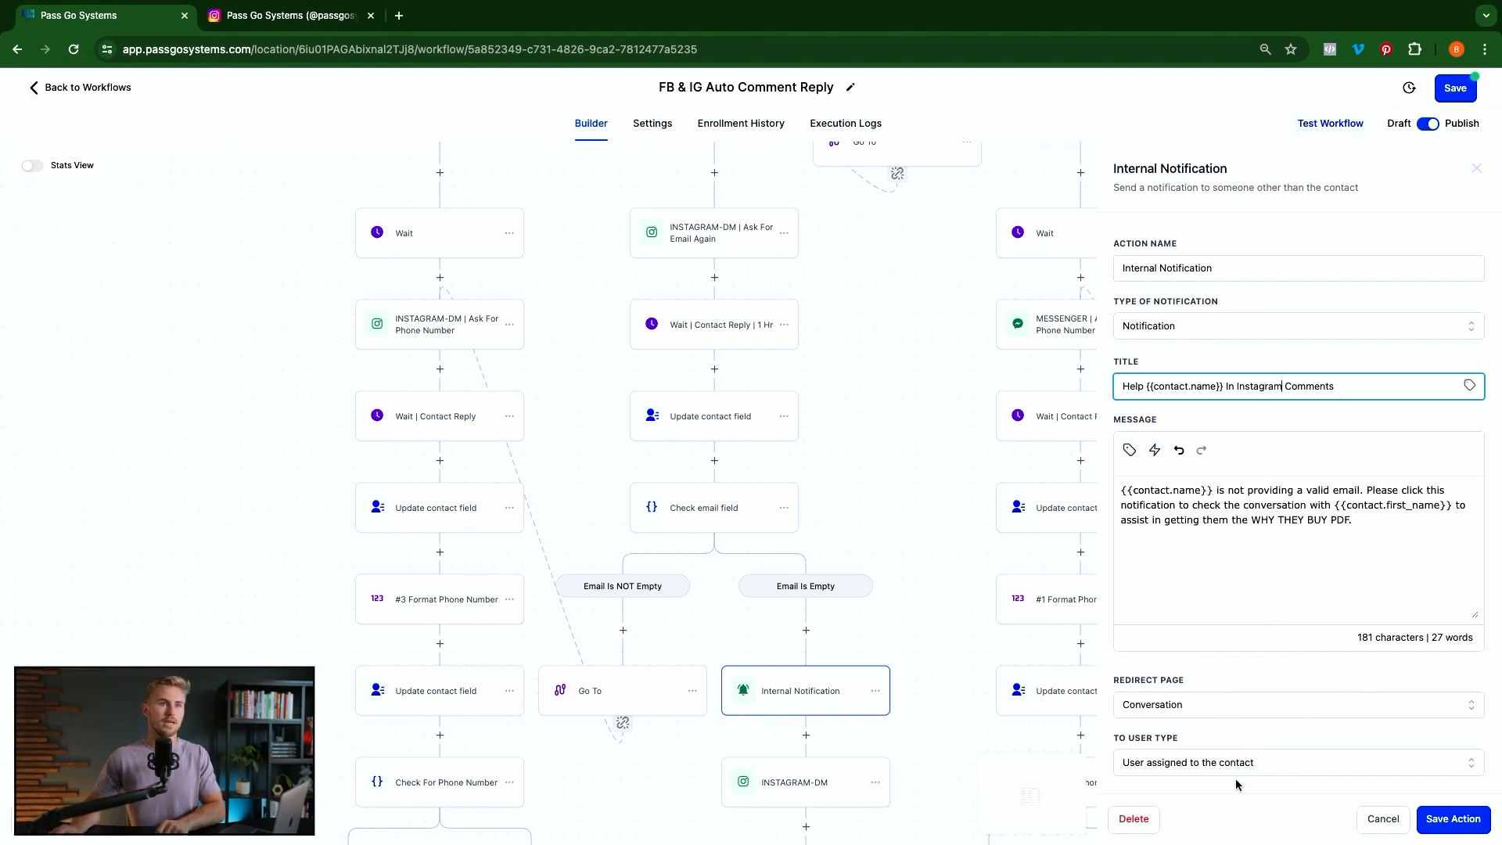
click(1452, 819)
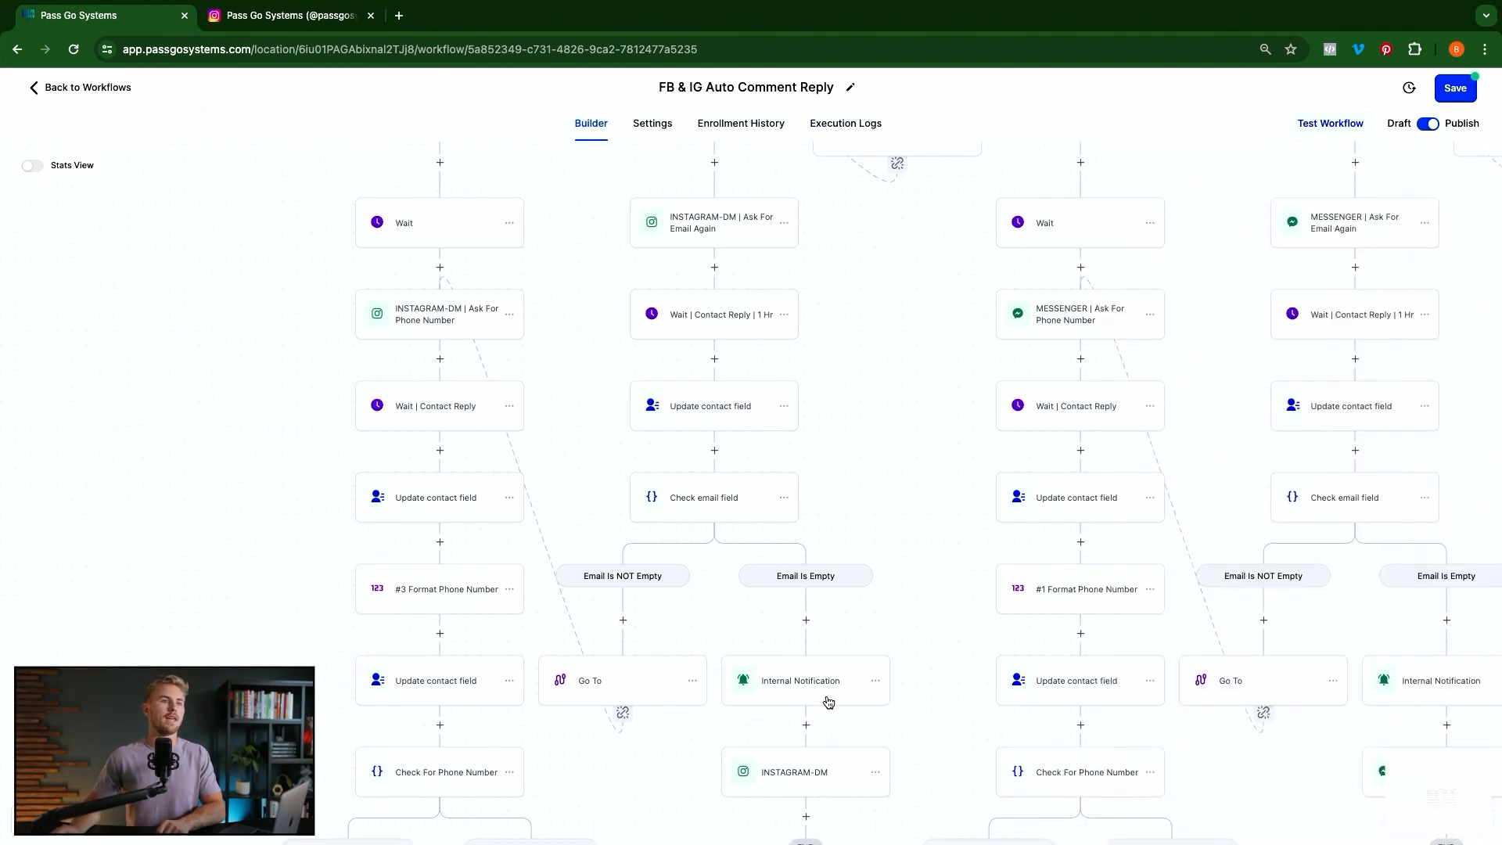
Check the follow-up Instagram DM after the notification, then open the Email Is NOT Empty Wait step
click(794, 792)
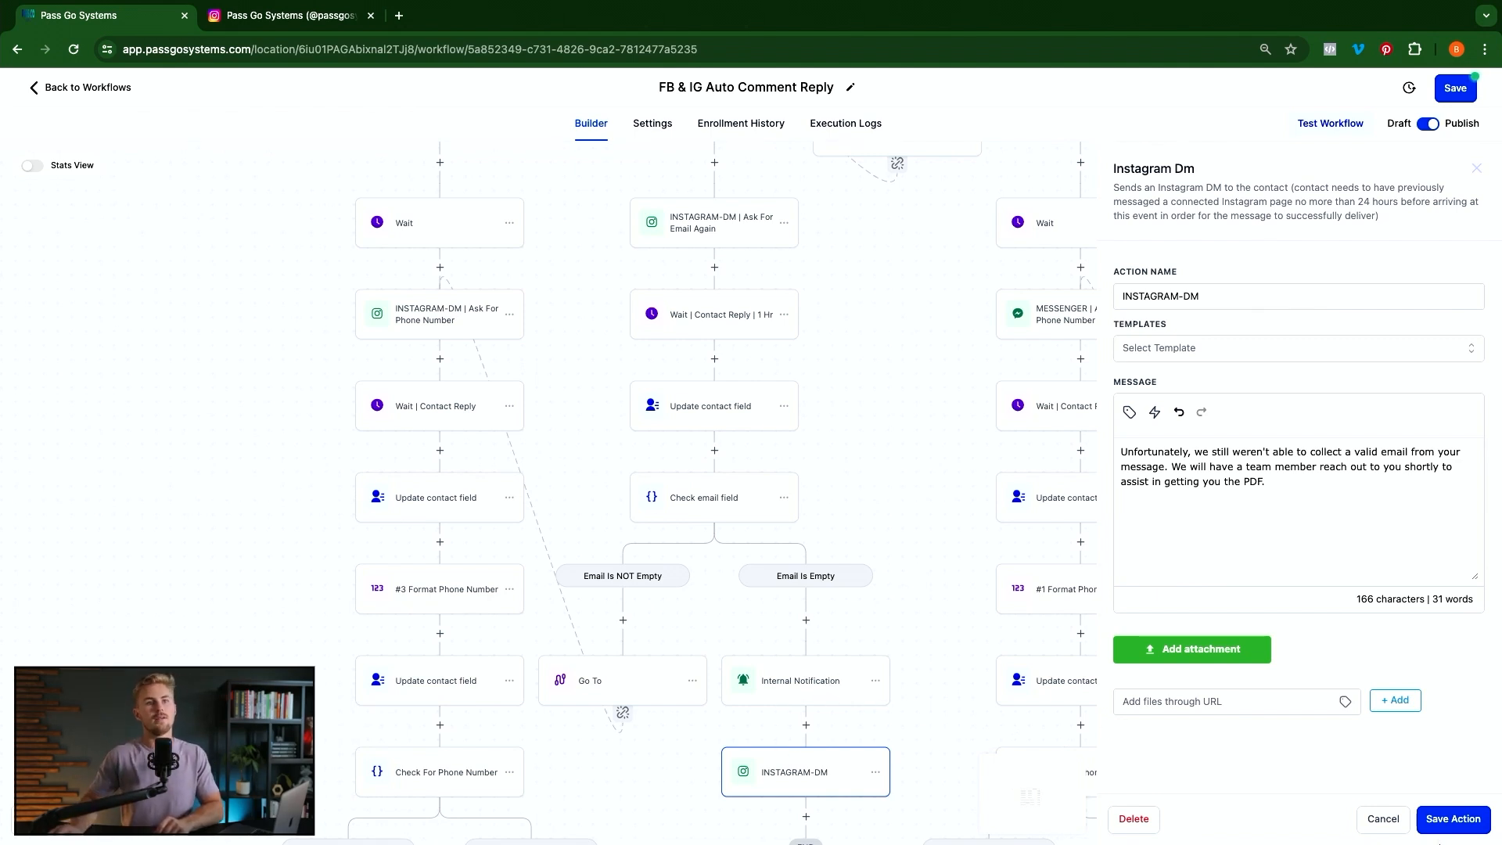
click(1449, 816)
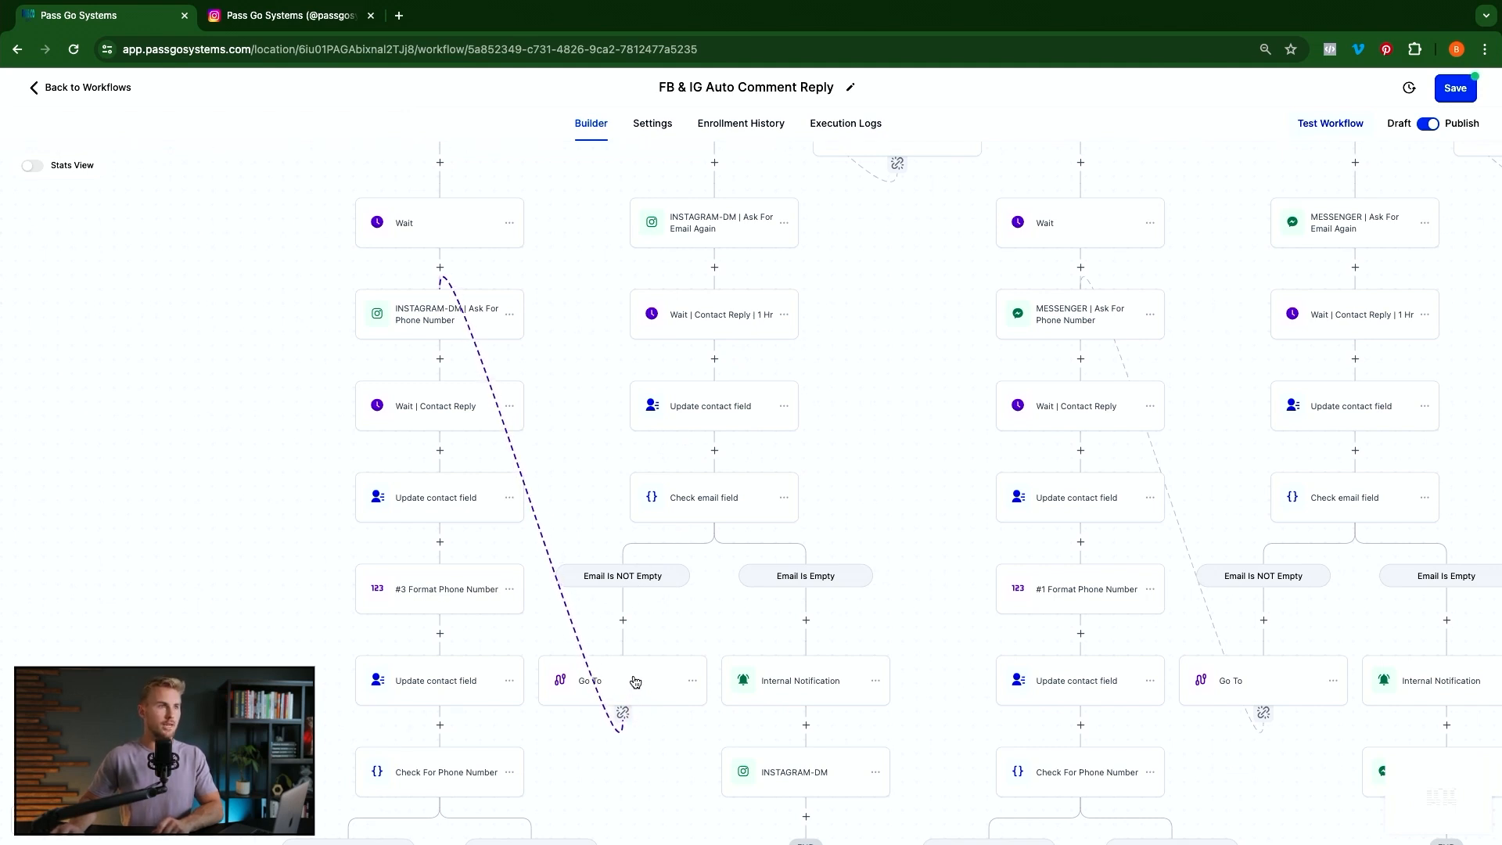
scroll(553, 453, up, 3)
scroll(554, 454, up, 1)
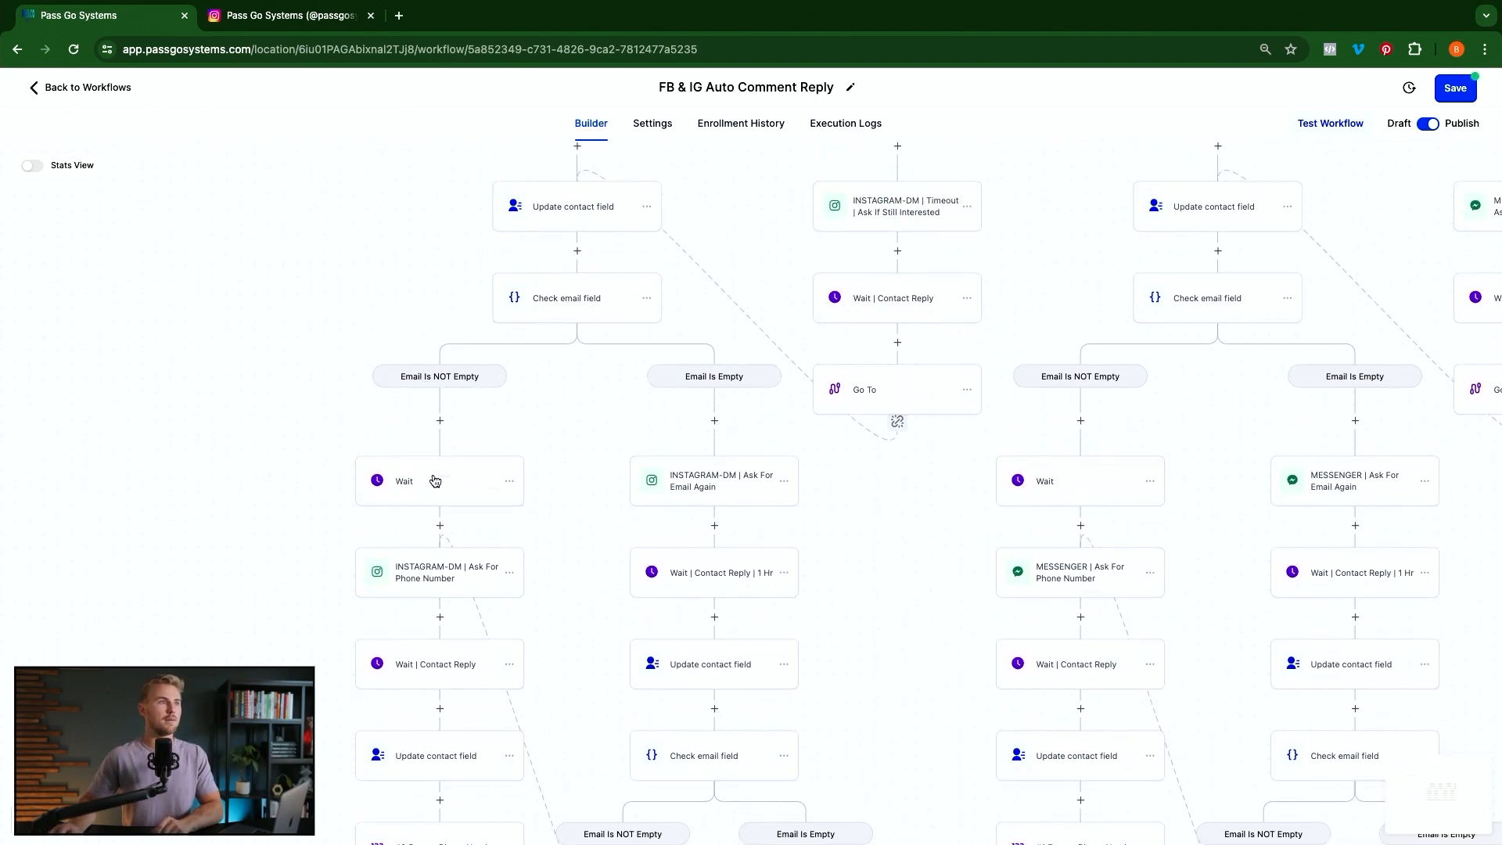
click(429, 479)
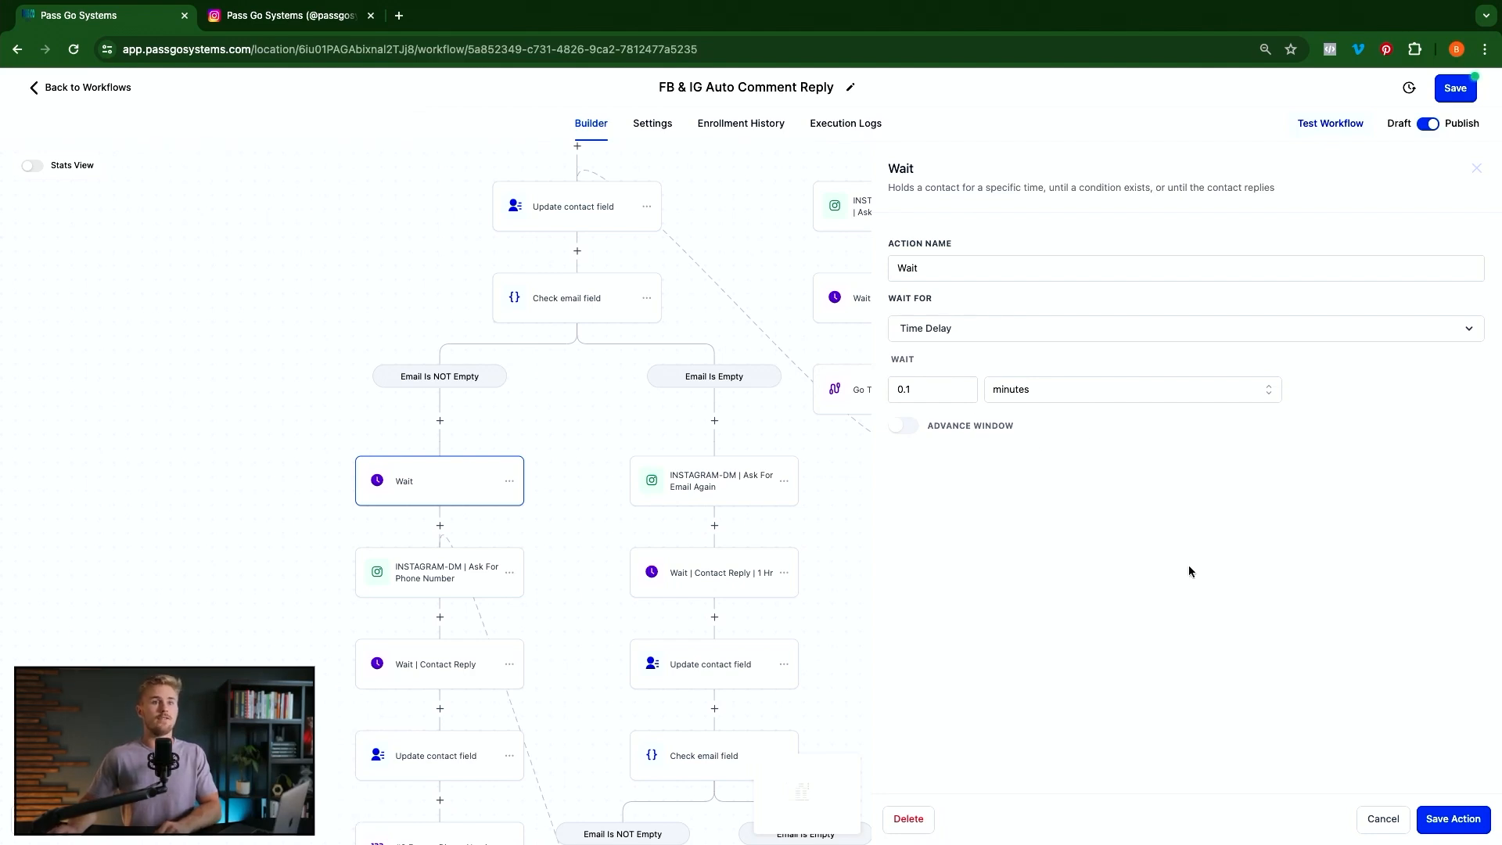
Save the 0.1-minute Wait, then review the Ask For Phone Number DM's area-code instructions unchanged
click(1443, 825)
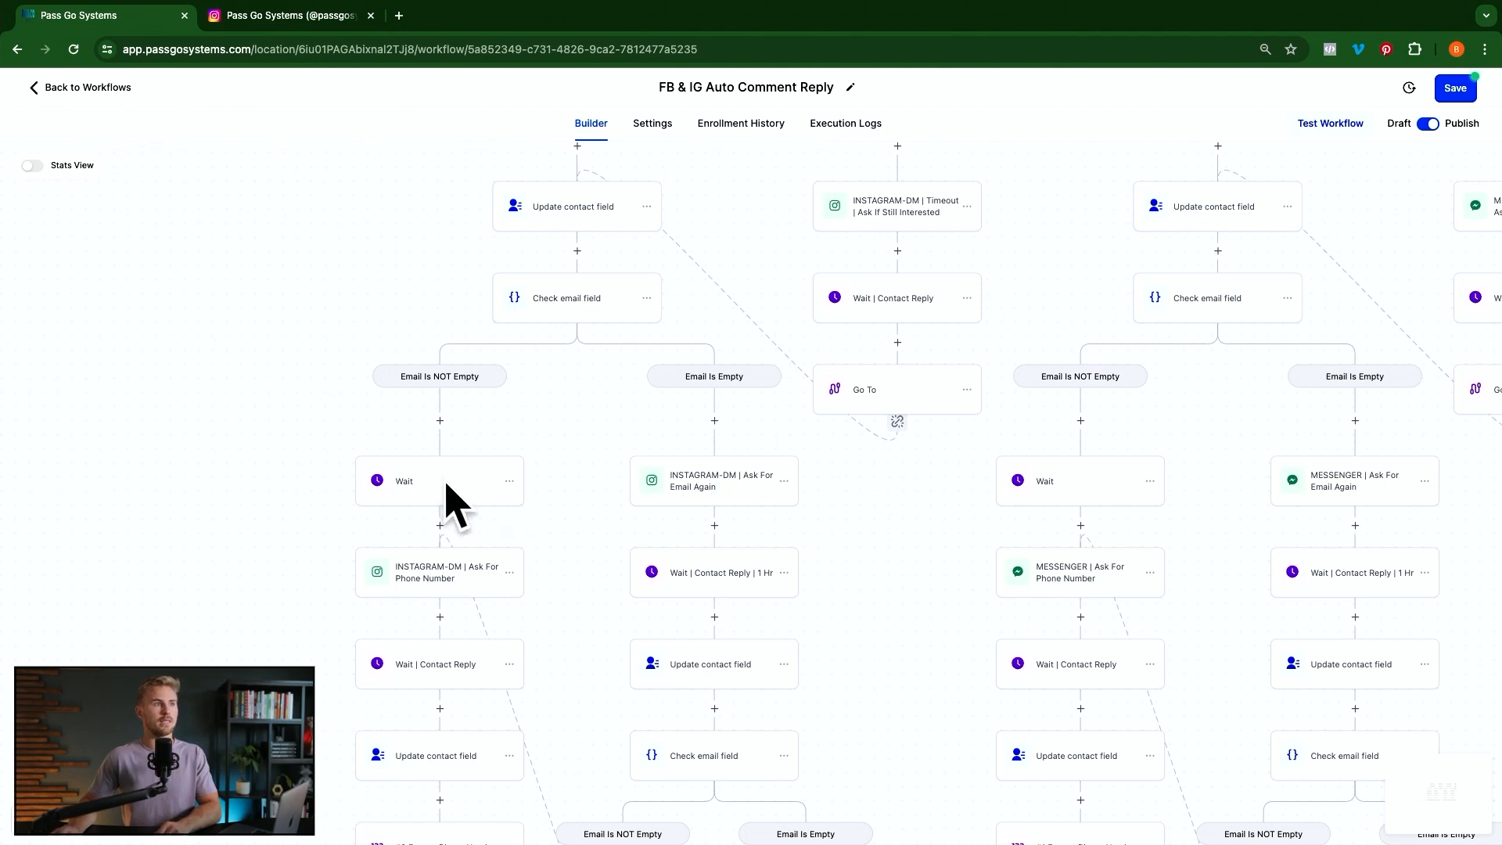
scroll(487, 568, down, 1)
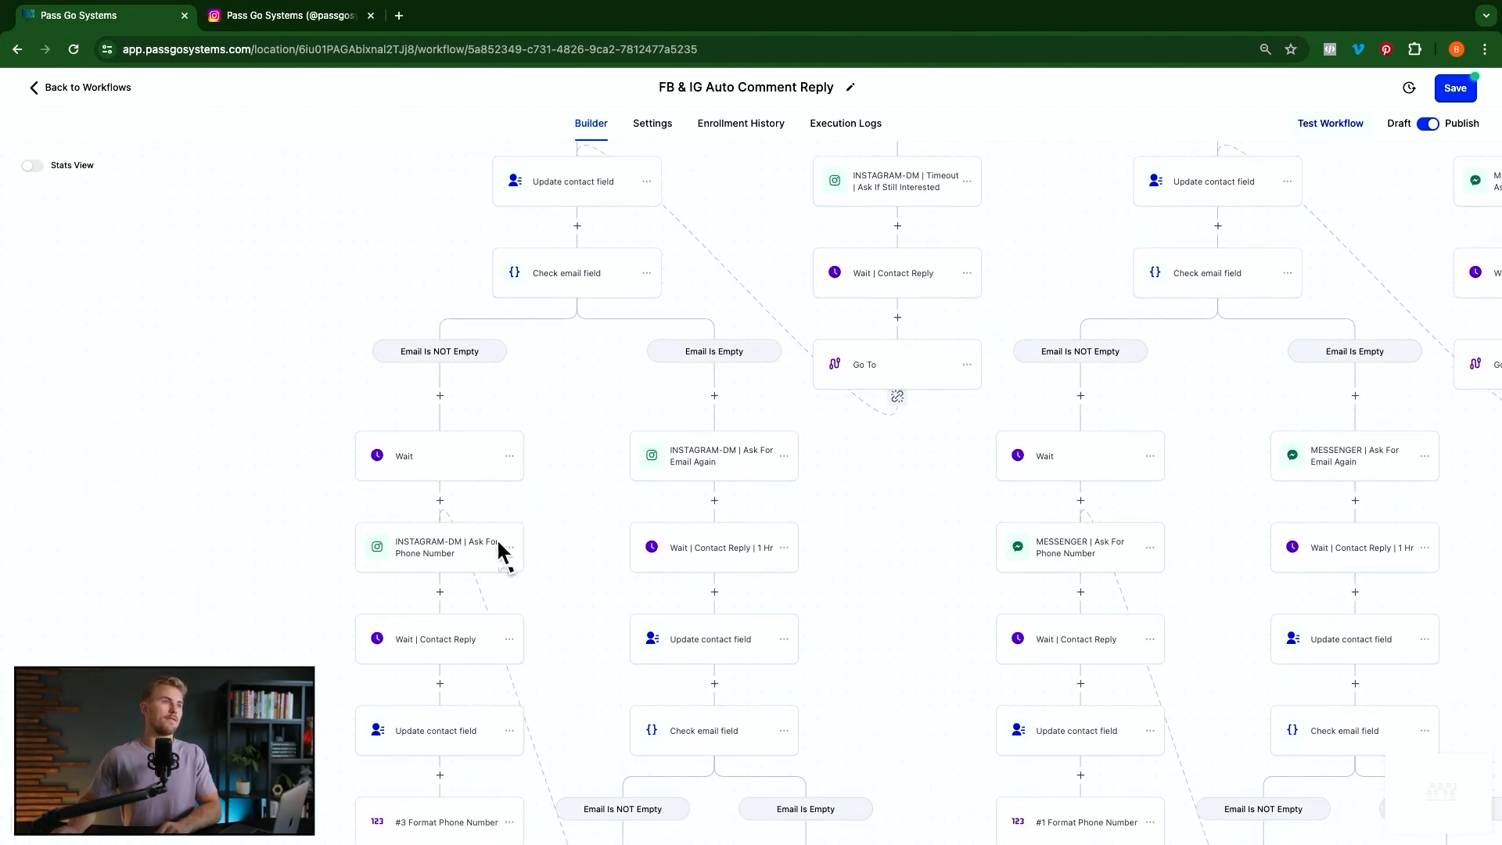
click(417, 554)
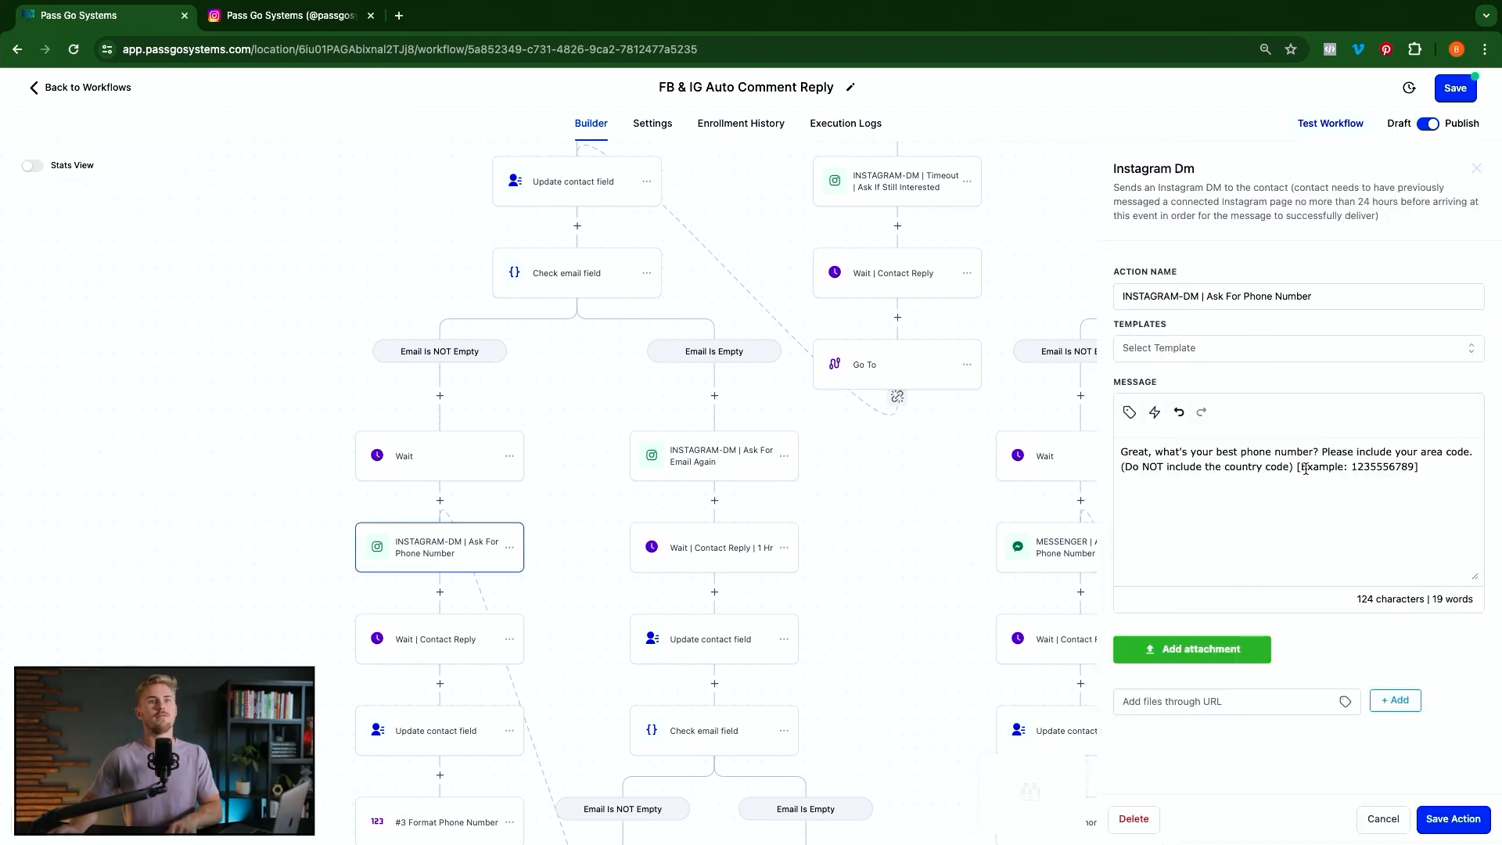
drag(1357, 450, 1477, 451)
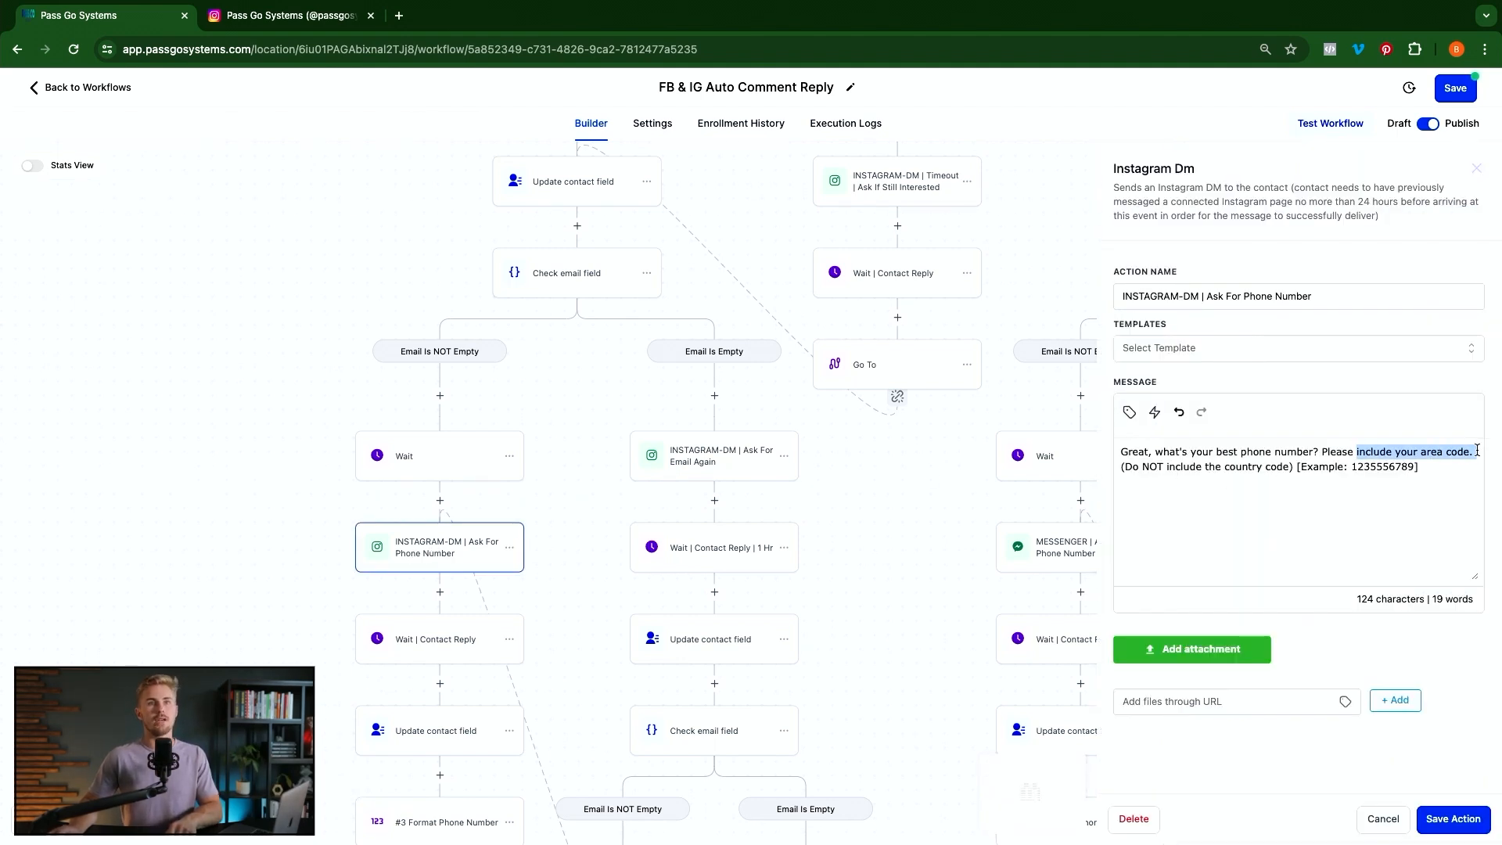
drag(1127, 467, 1405, 466)
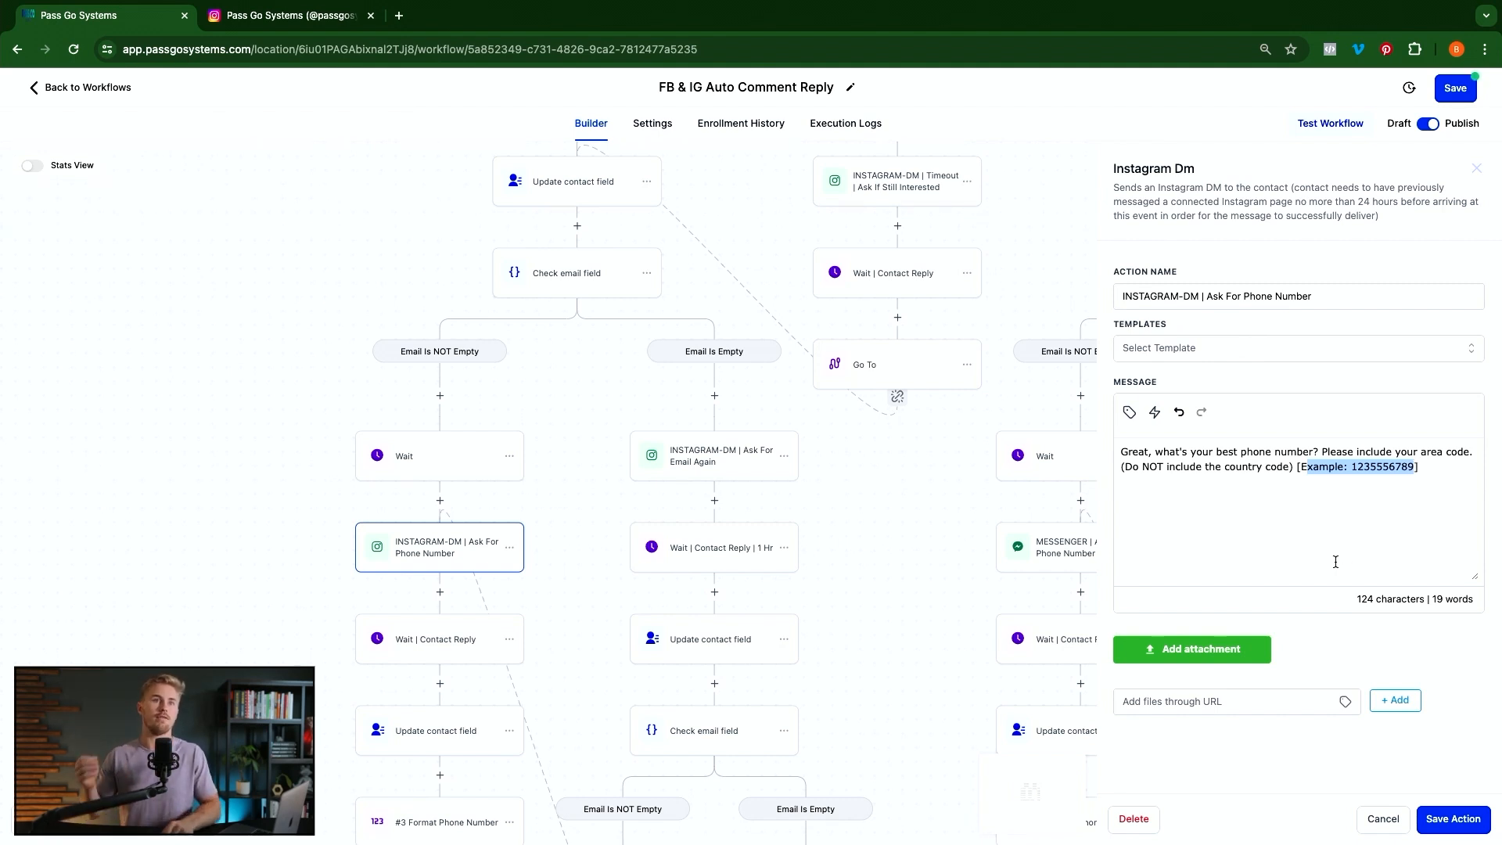
click(1279, 493)
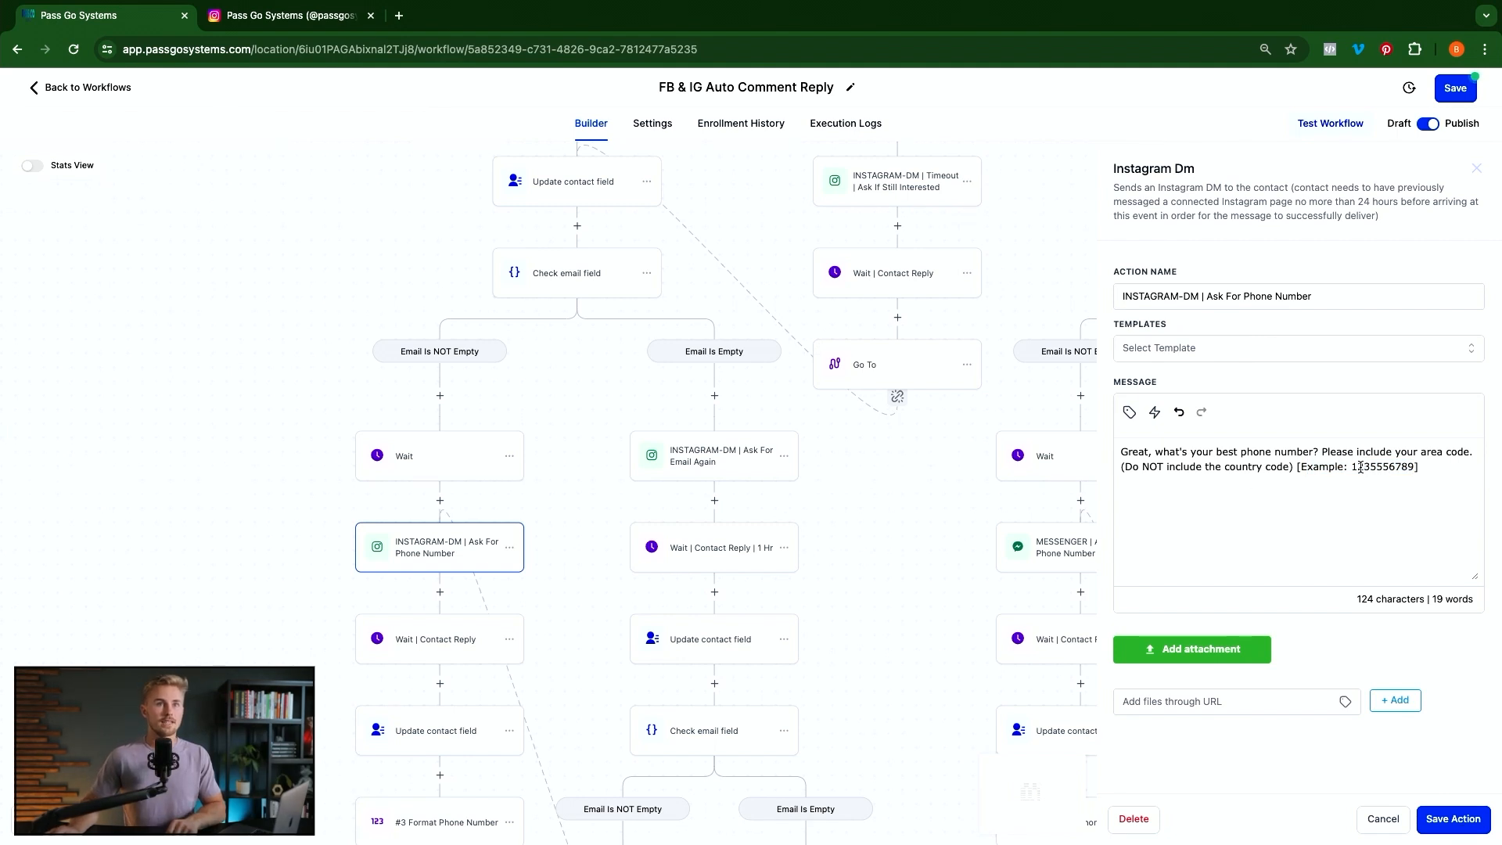
drag(1355, 469, 1392, 467)
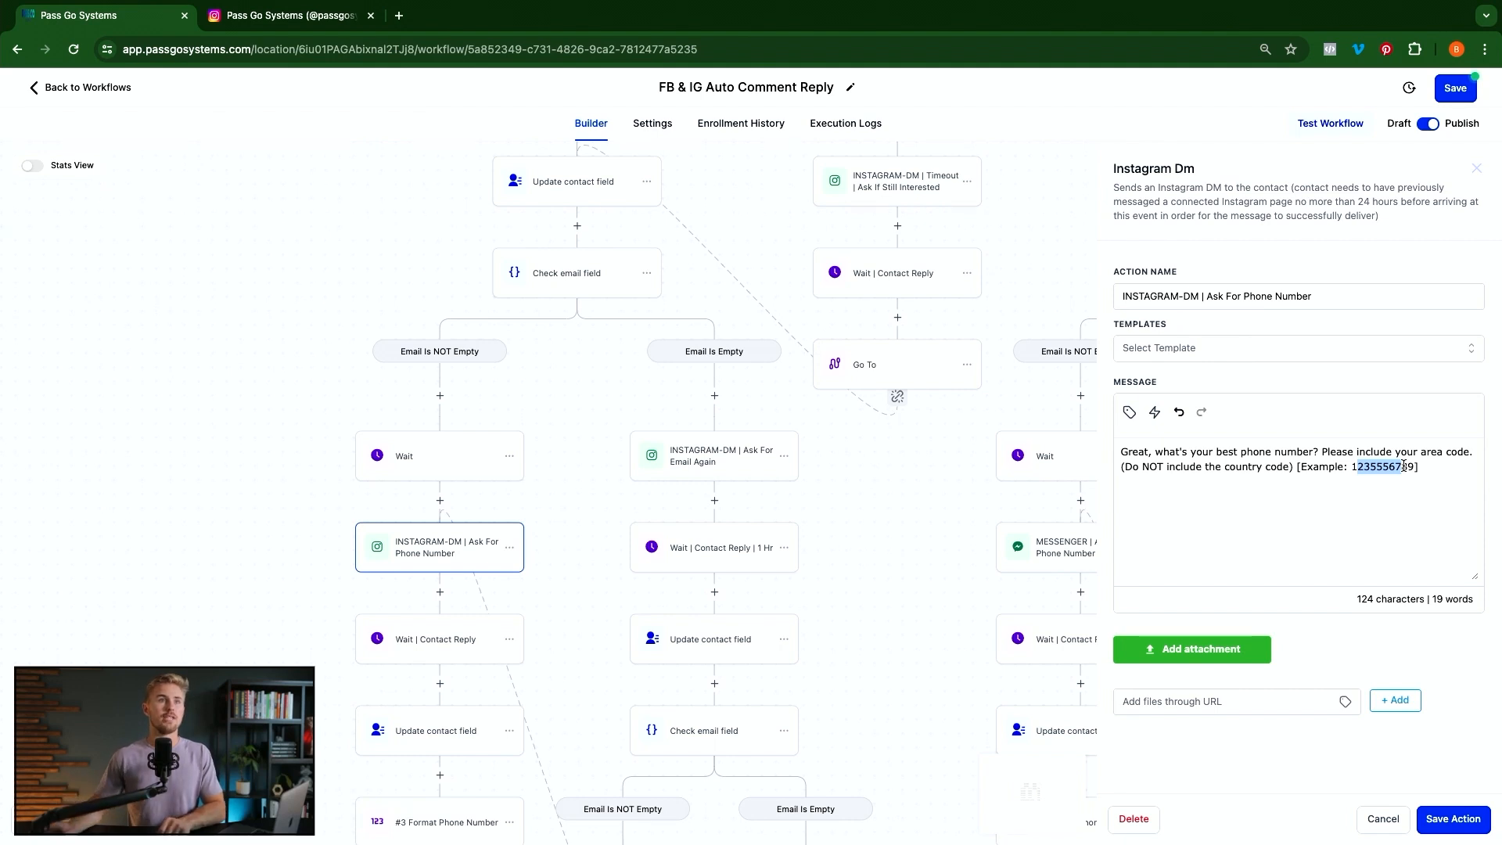
click(1383, 819)
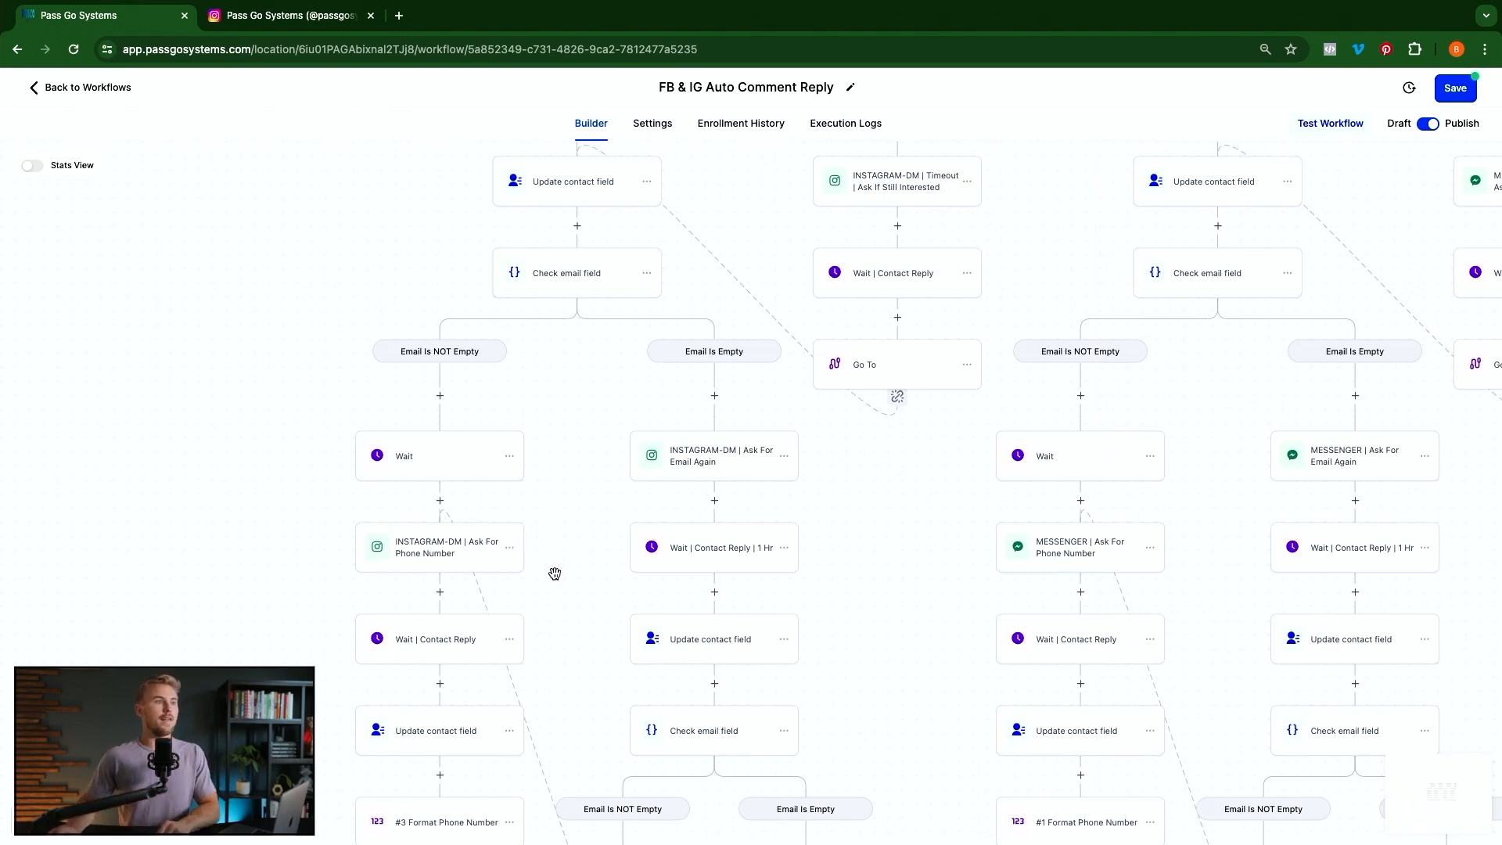
Review the wait-for-contact-reply step's settings, then close them without changes
click(421, 648)
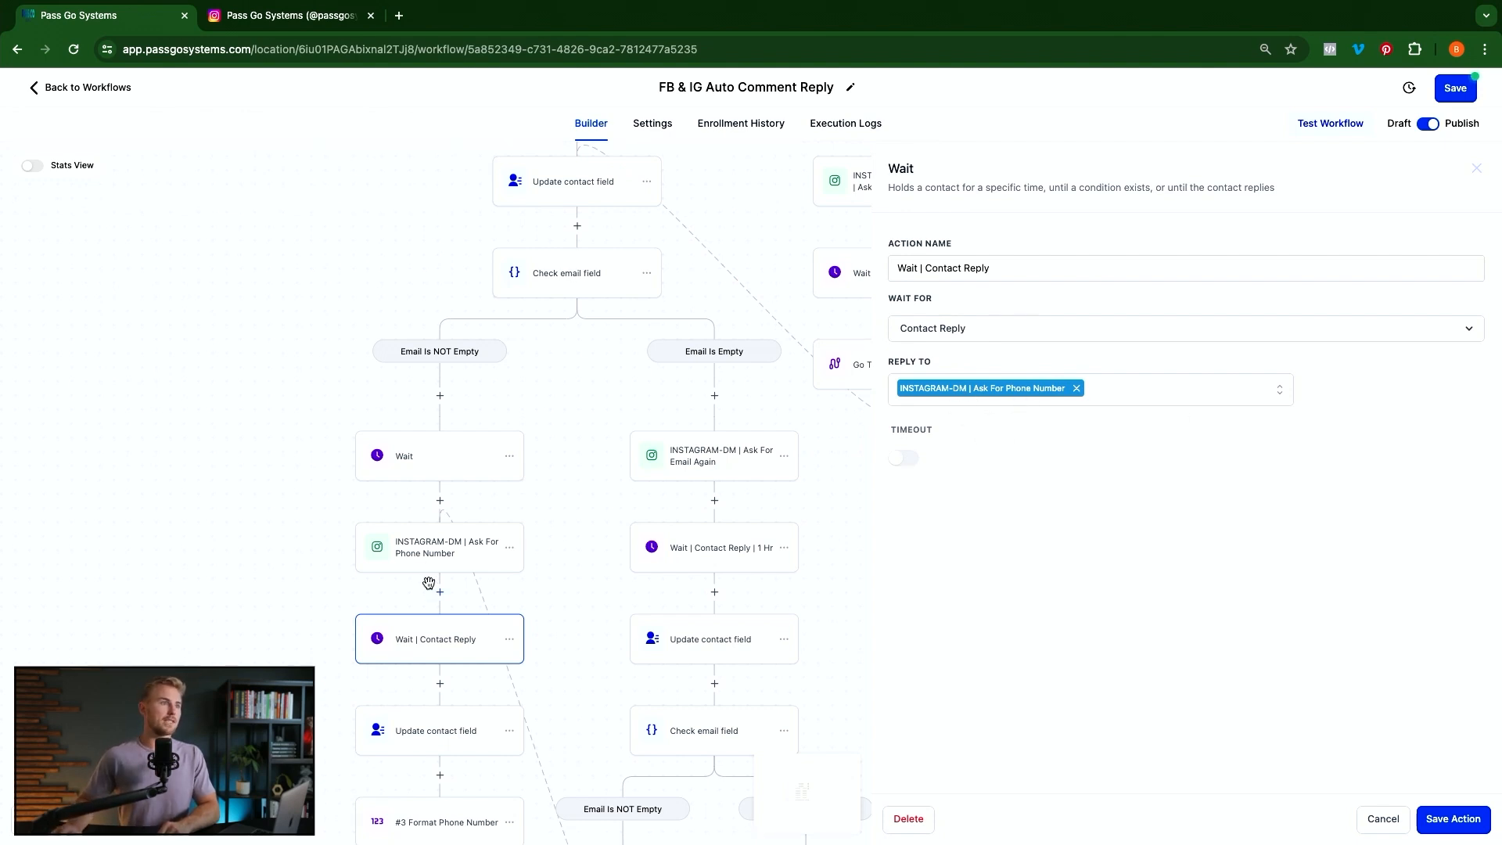
click(1380, 819)
scroll(443, 679, down, 1)
scroll(443, 679, down, 2)
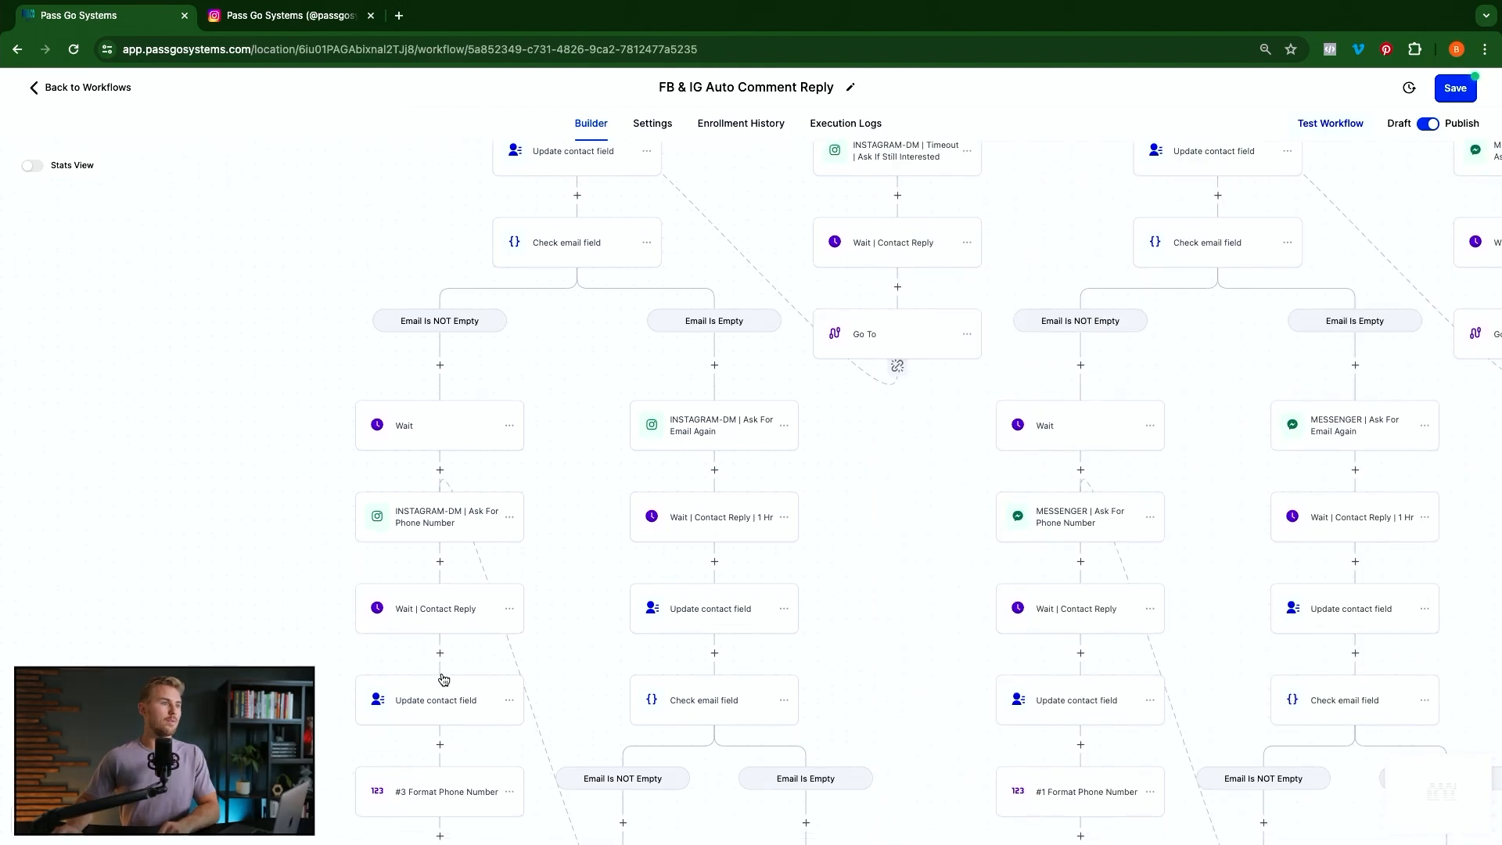
Set the Update contact field step to store {{message.body}} as Phone and save it
click(411, 695)
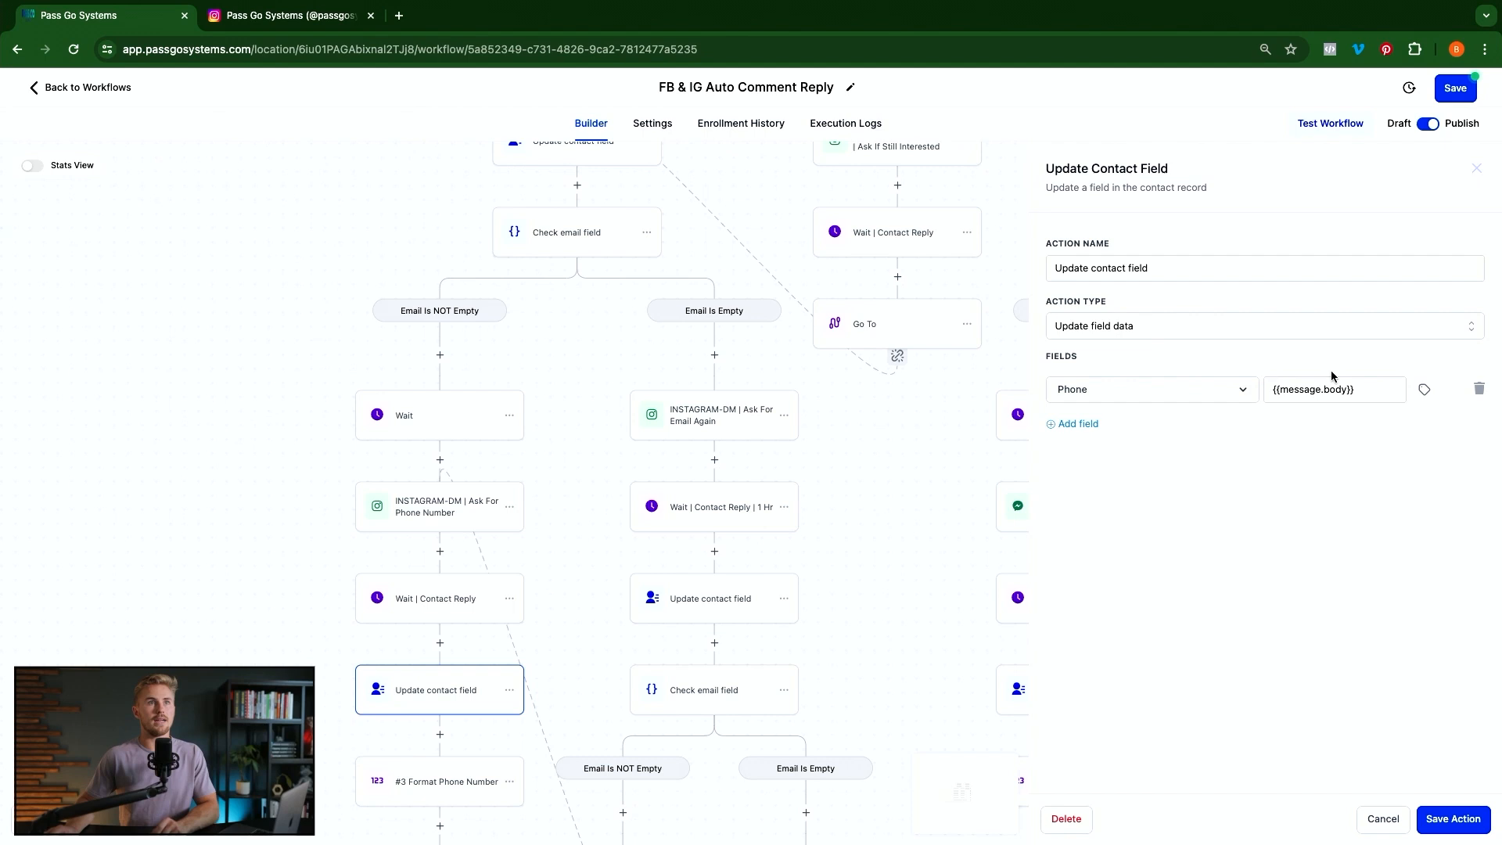
click(1419, 388)
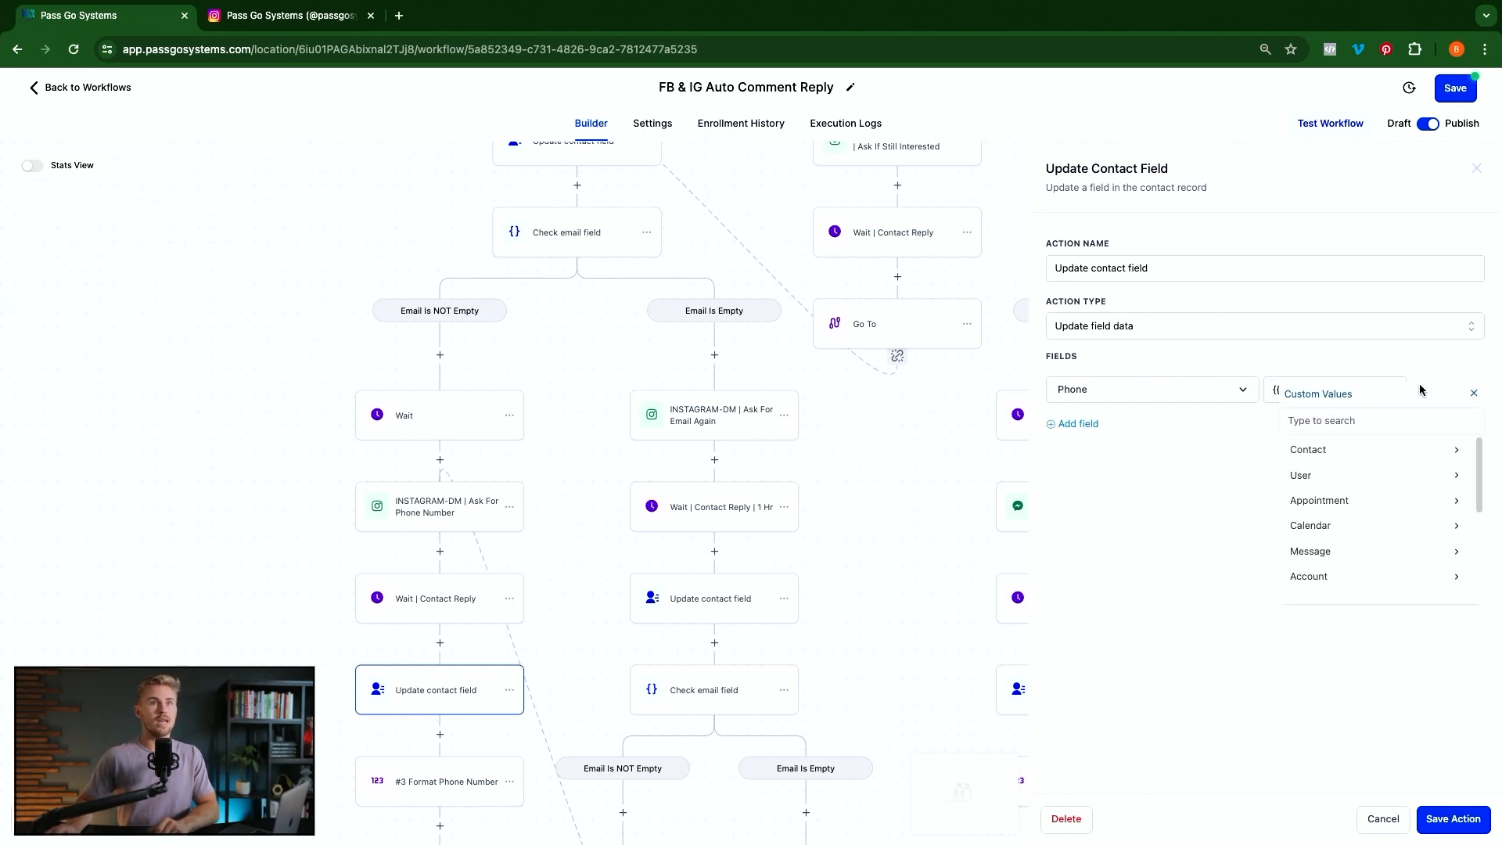
click(1324, 555)
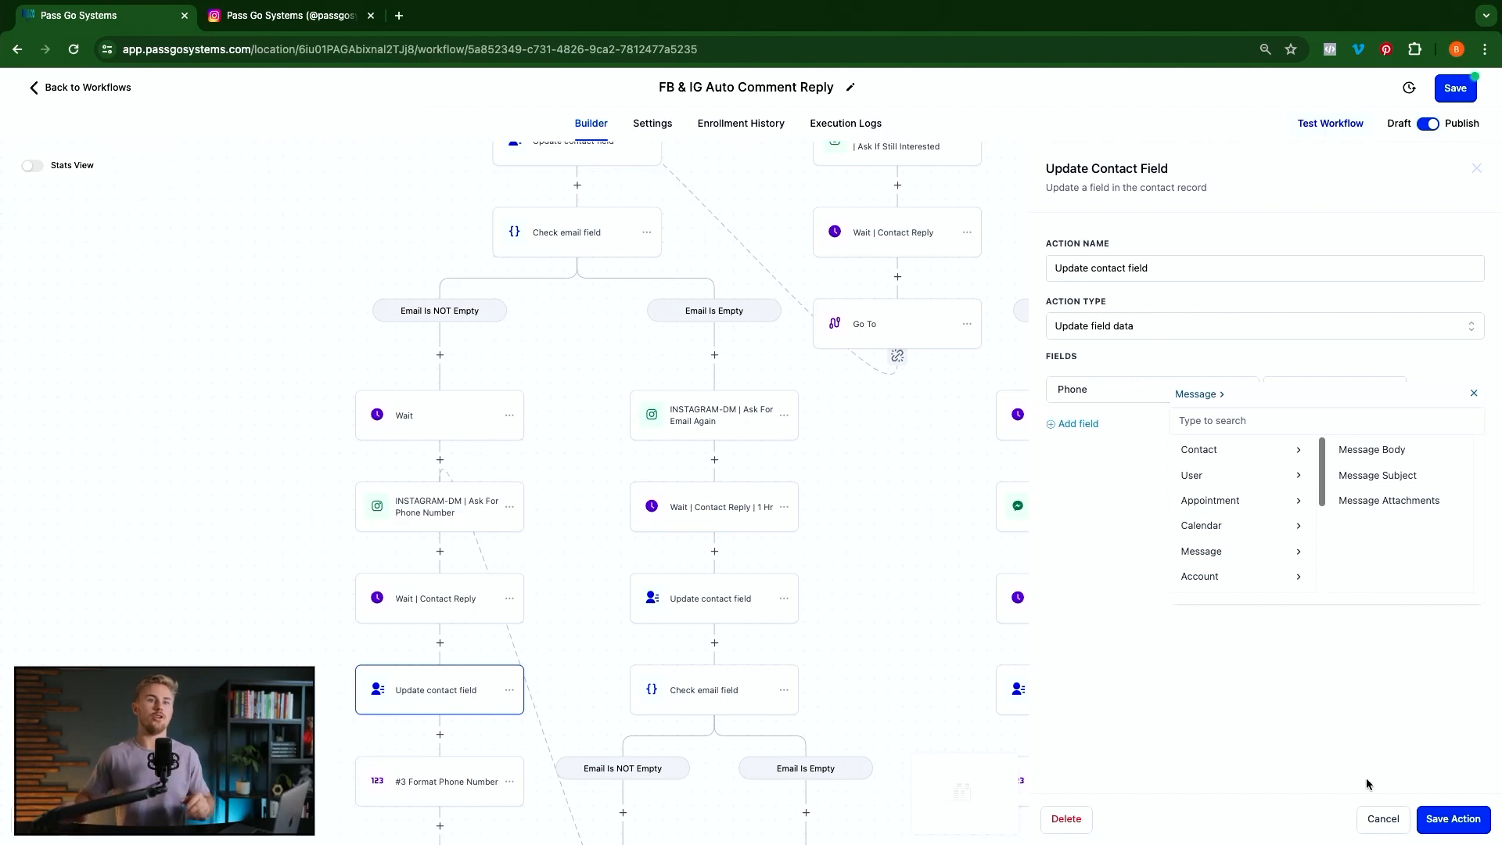
click(1371, 449)
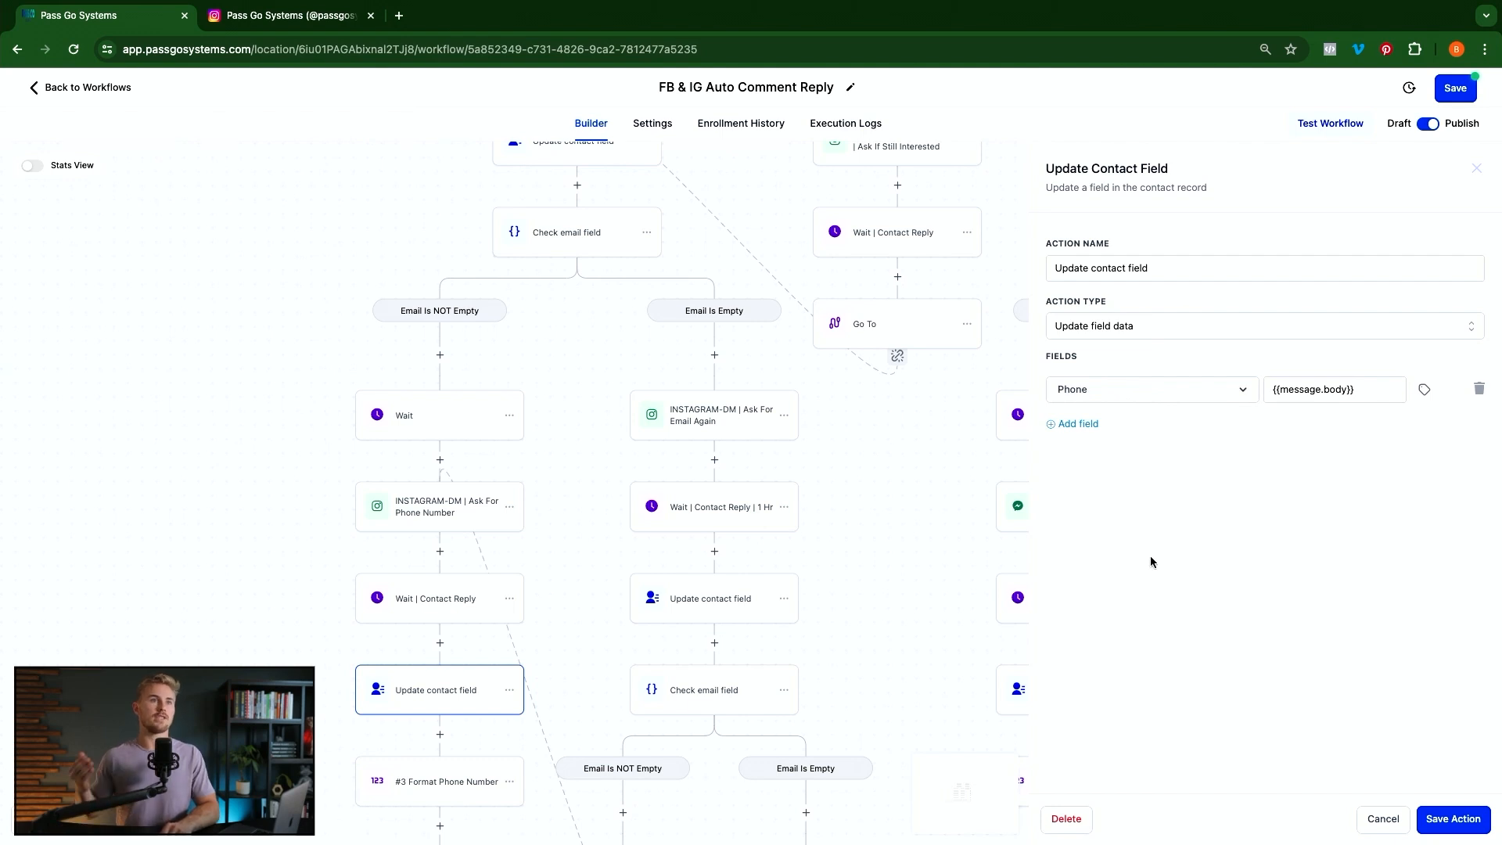
click(1448, 819)
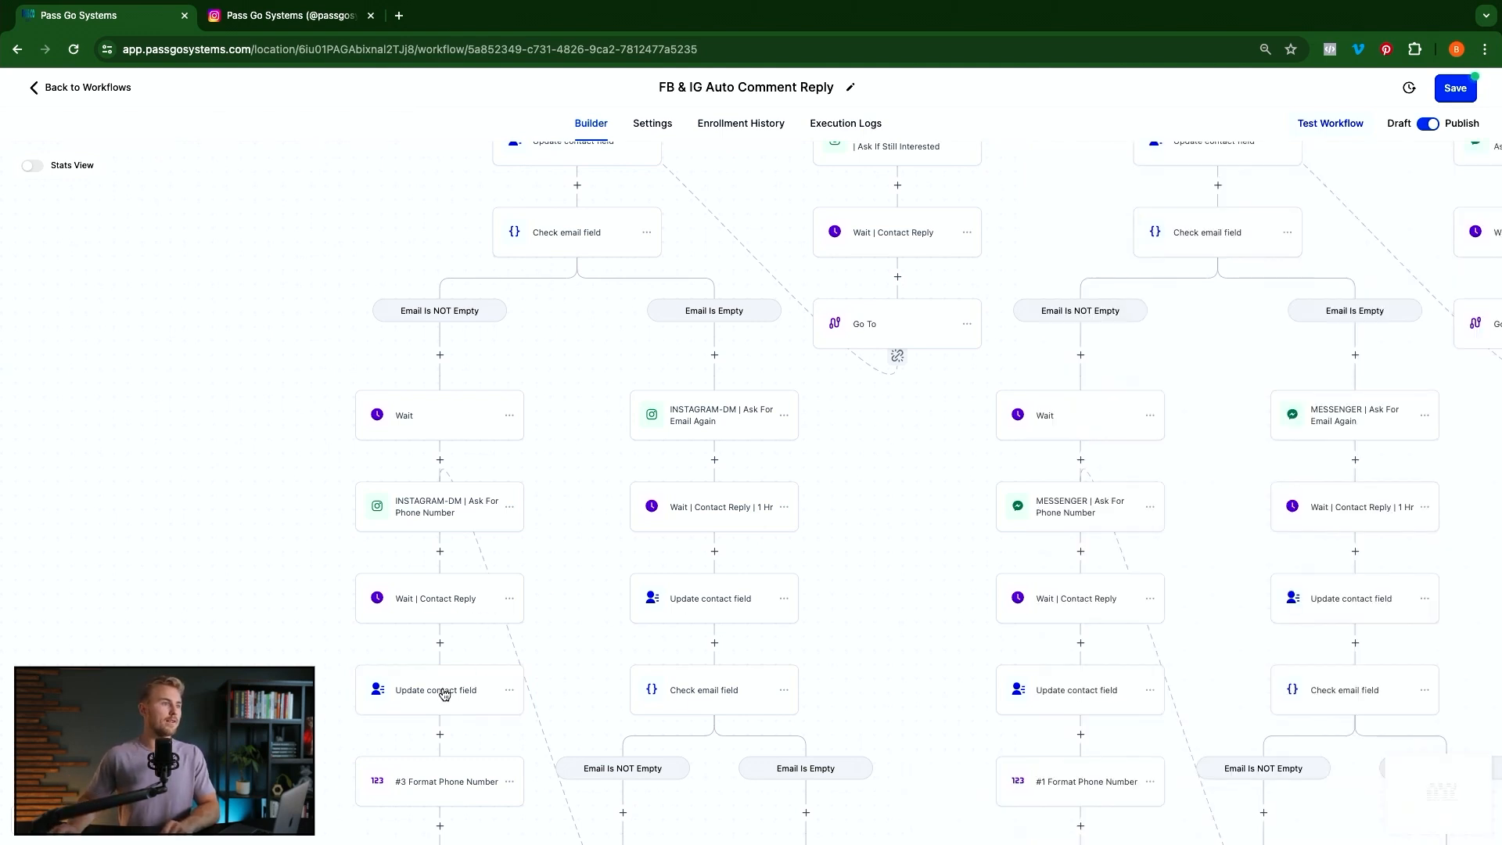
Preview a new Number Formatter action, cancel it, and open the existing #3 Format Phone Number step
scroll(466, 683, down, 1)
scroll(466, 683, down, 5)
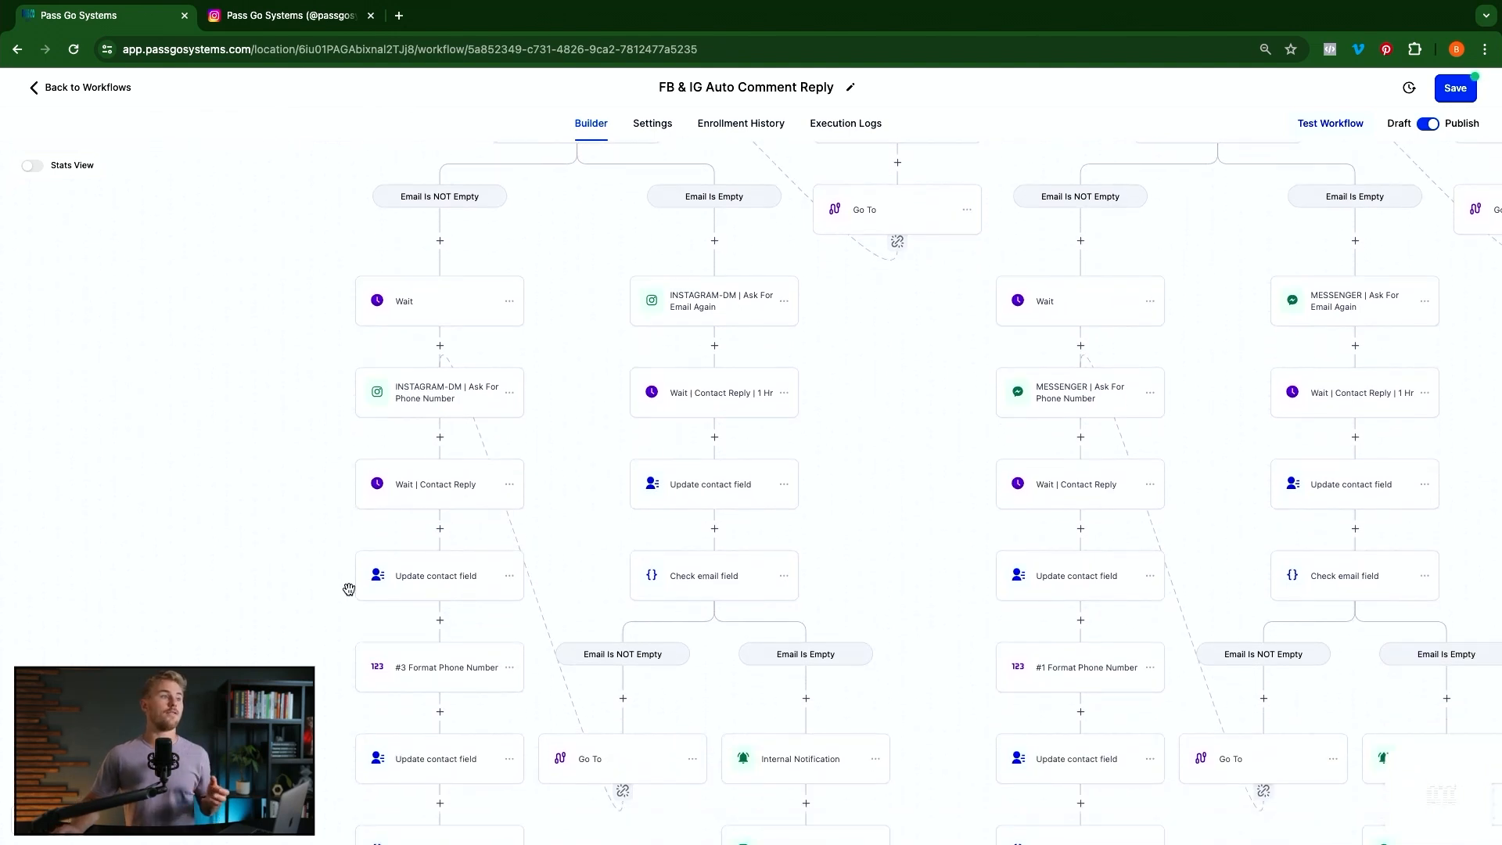
scroll(349, 589, down, 2)
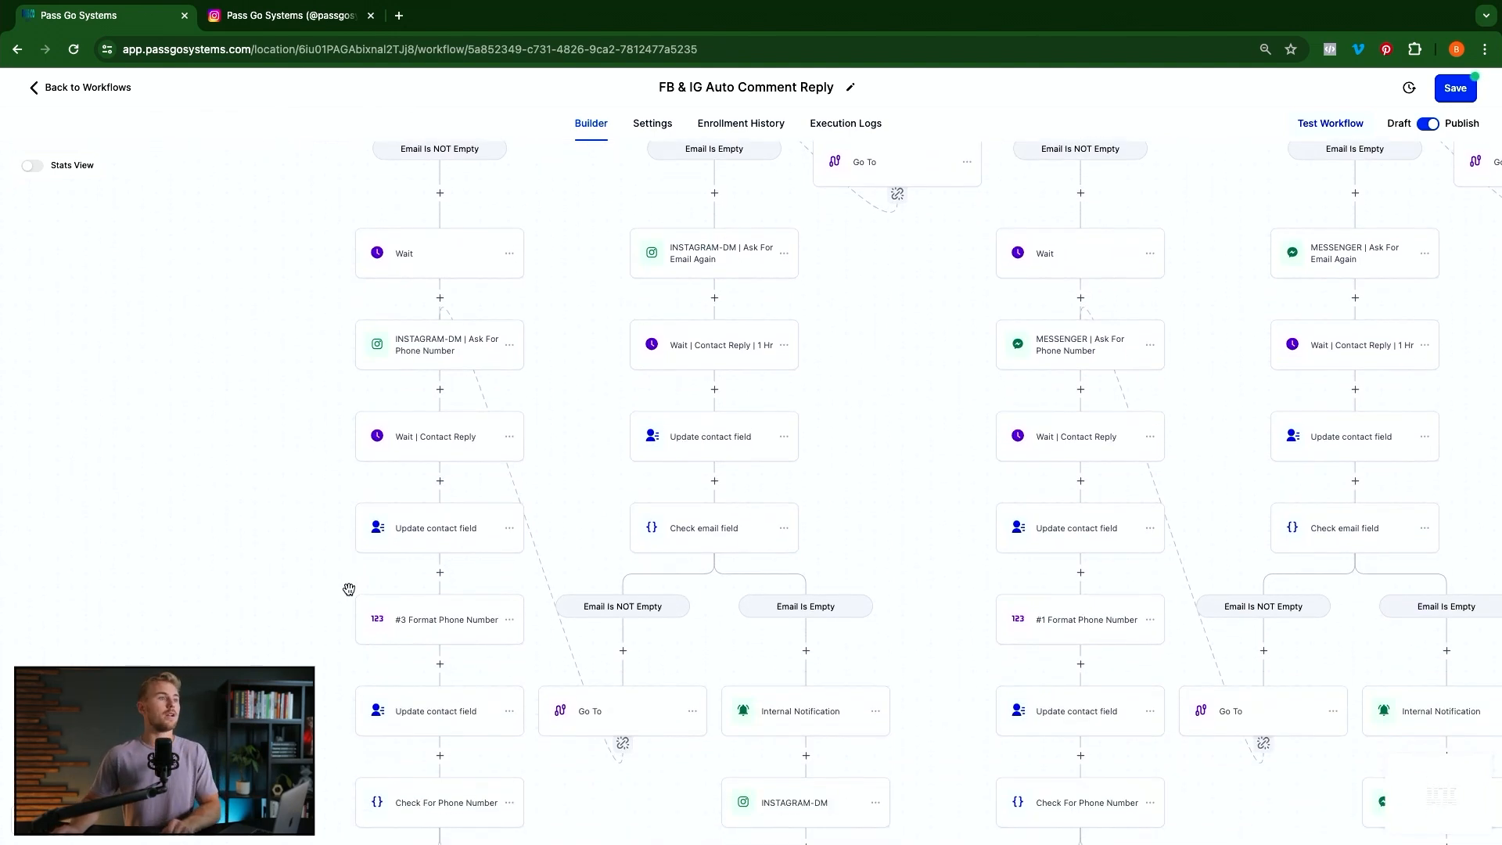
click(440, 574)
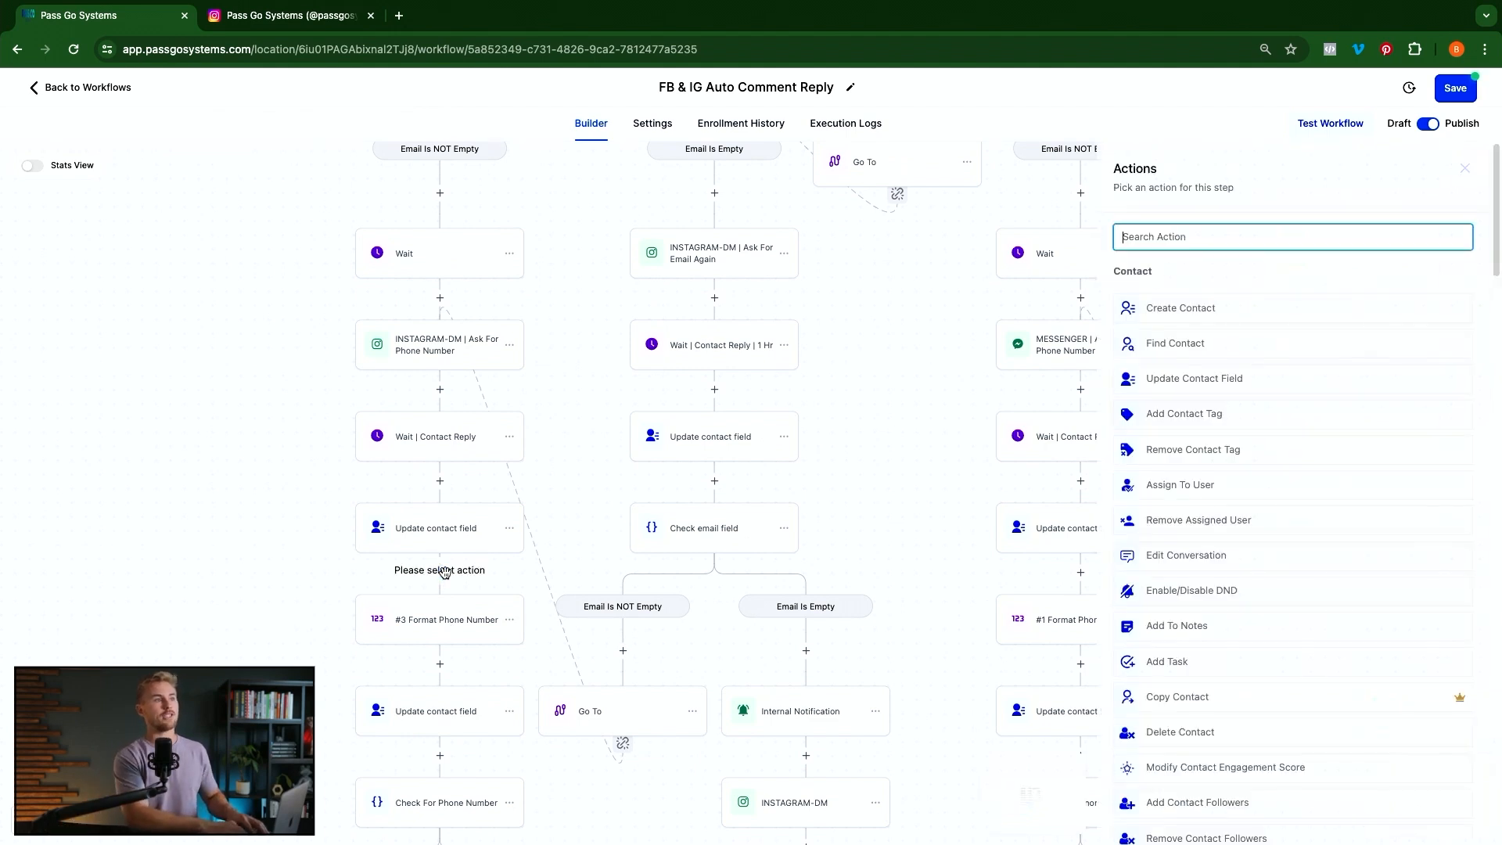
text(form)
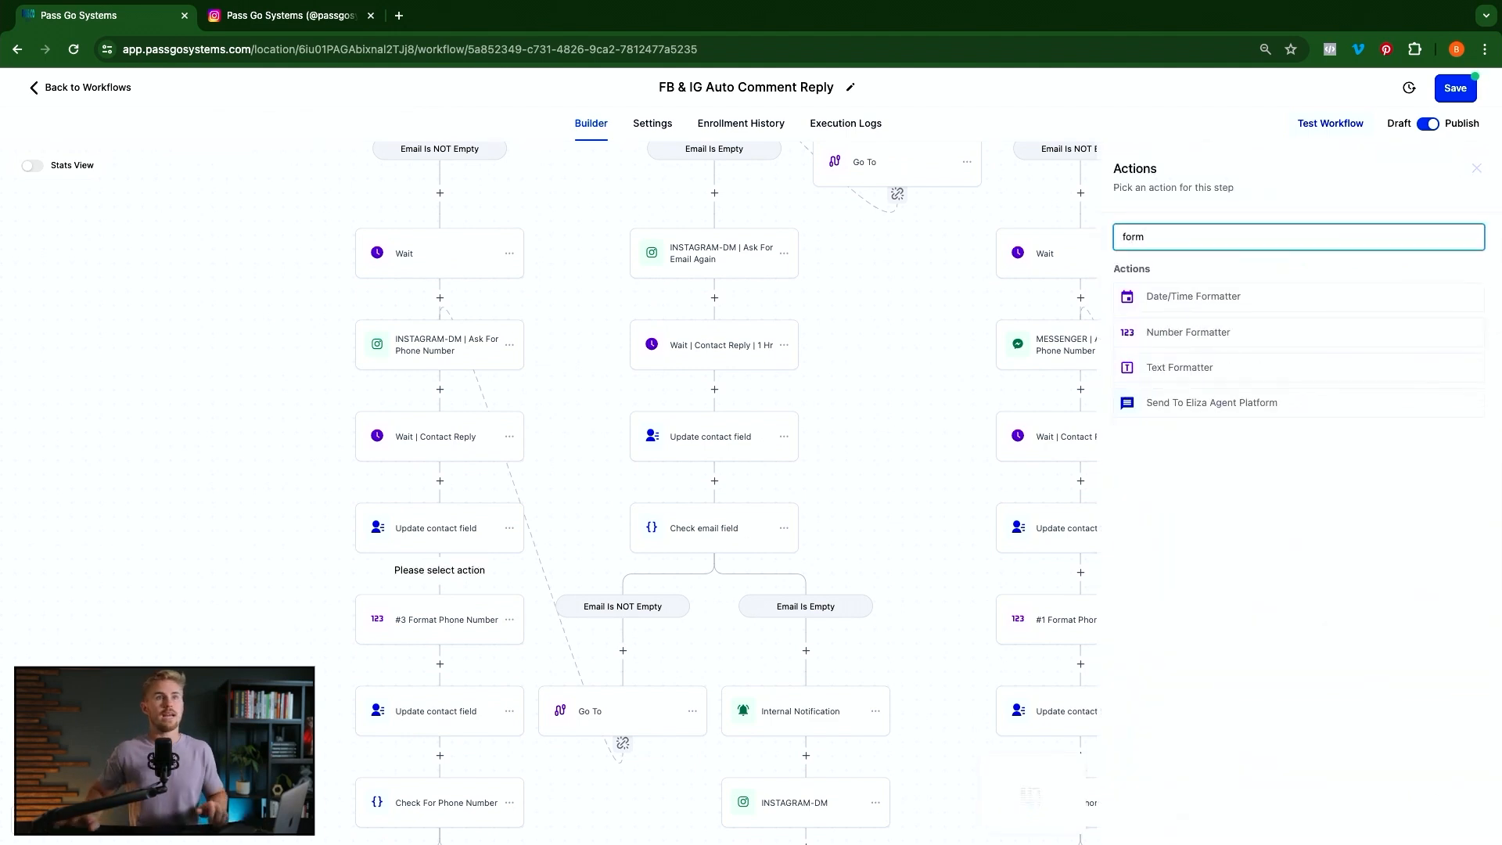
click(1215, 339)
click(1193, 328)
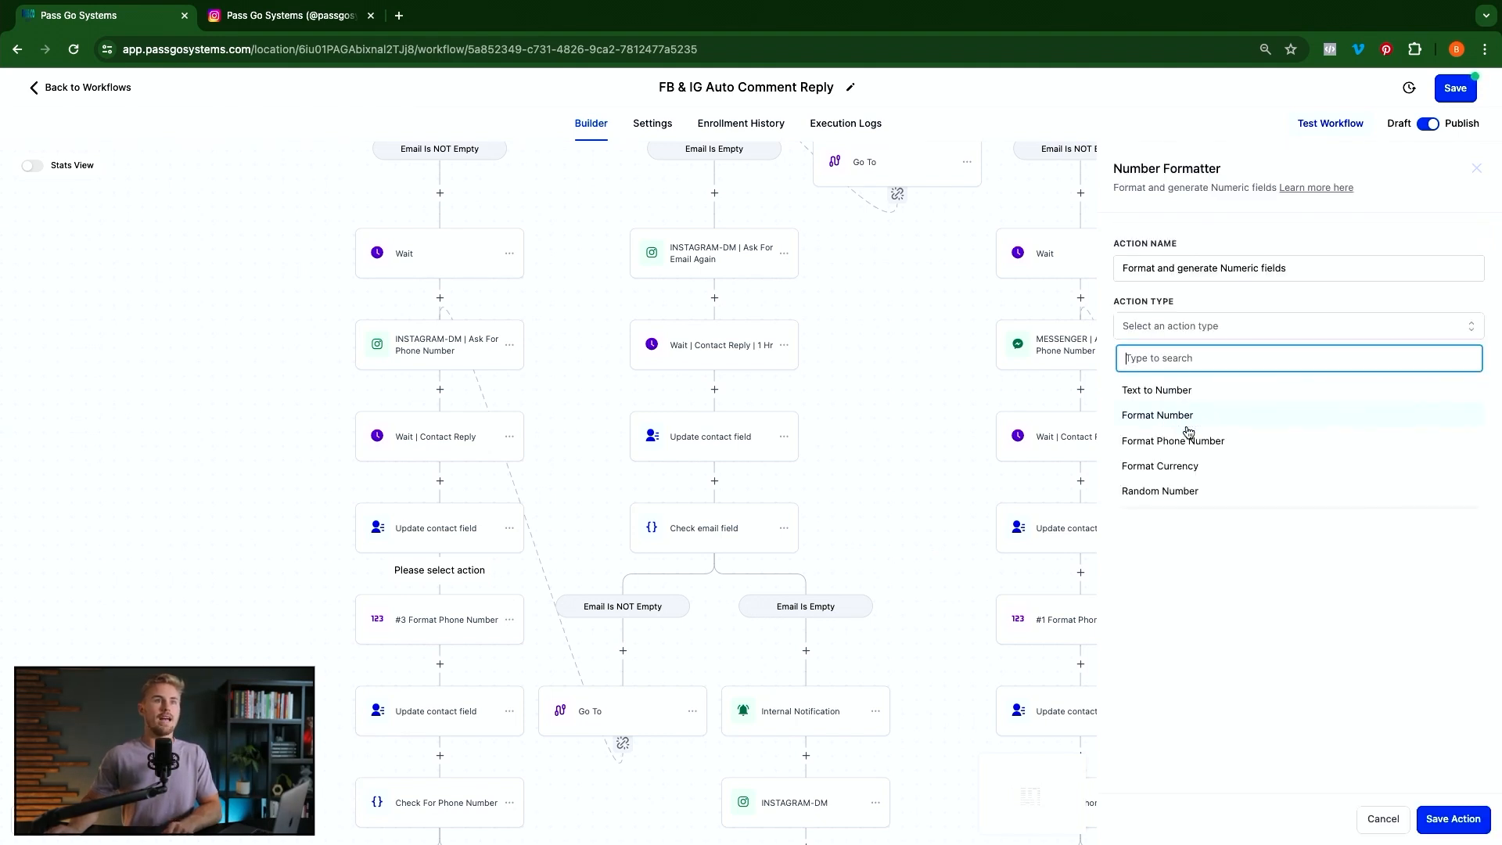
click(1382, 826)
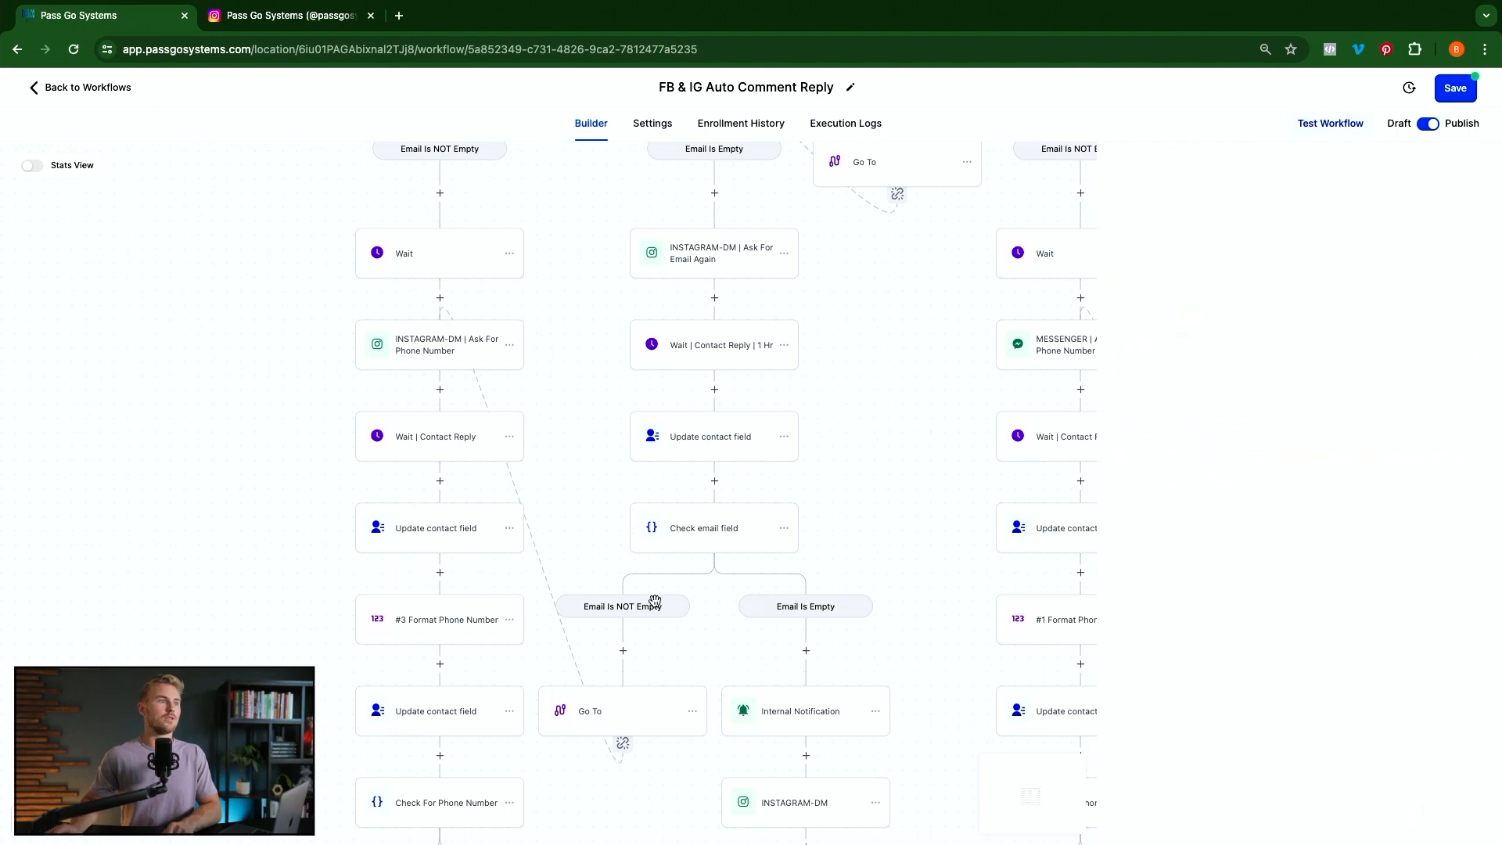
click(423, 618)
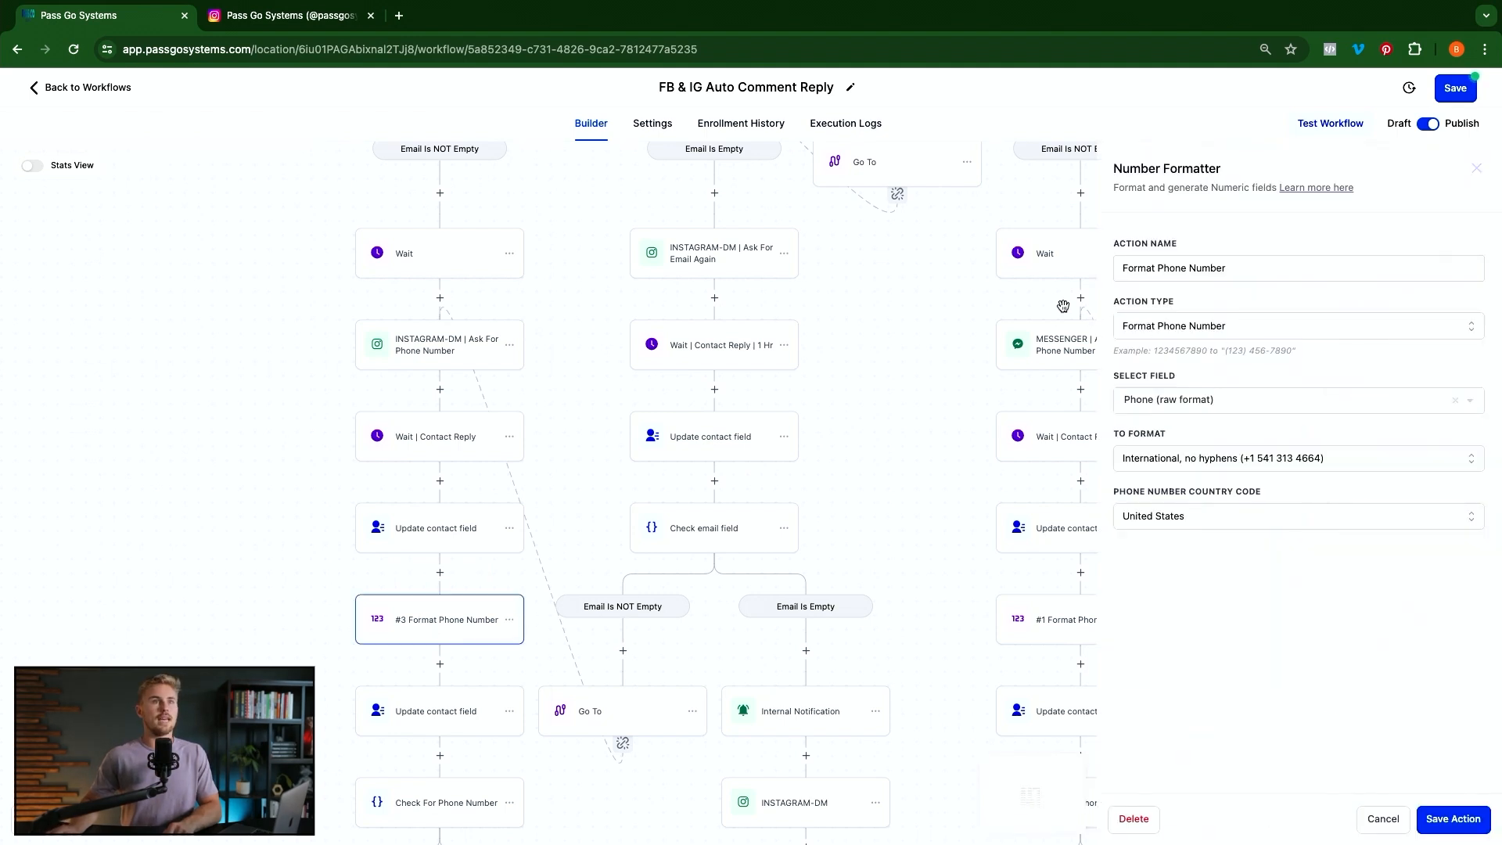
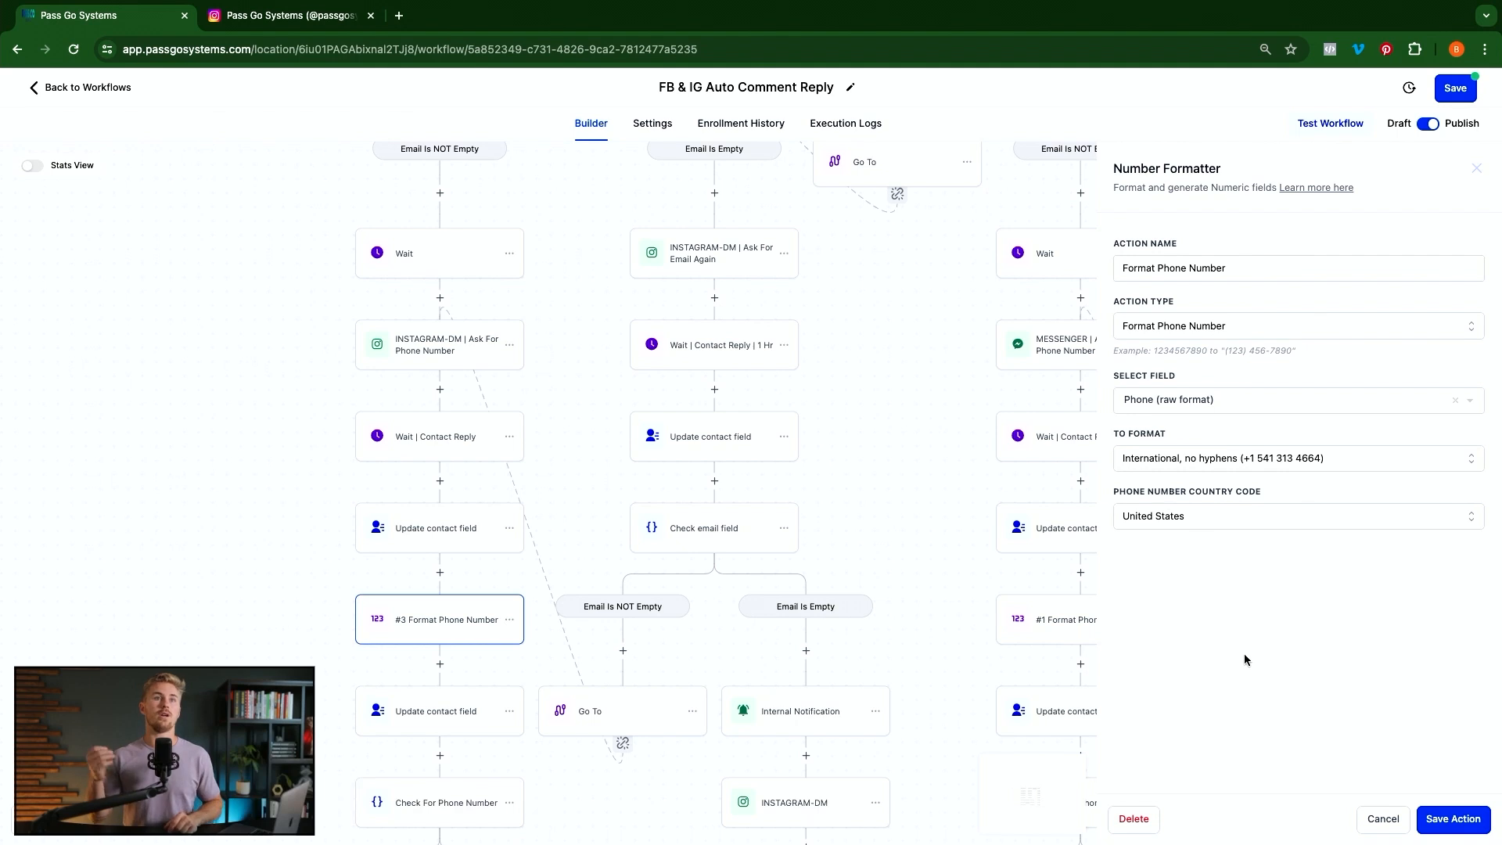
Close the Number Formatter panel and open the Update contact field step writing {{number_formatter.1.result}} to Phone
click(1383, 818)
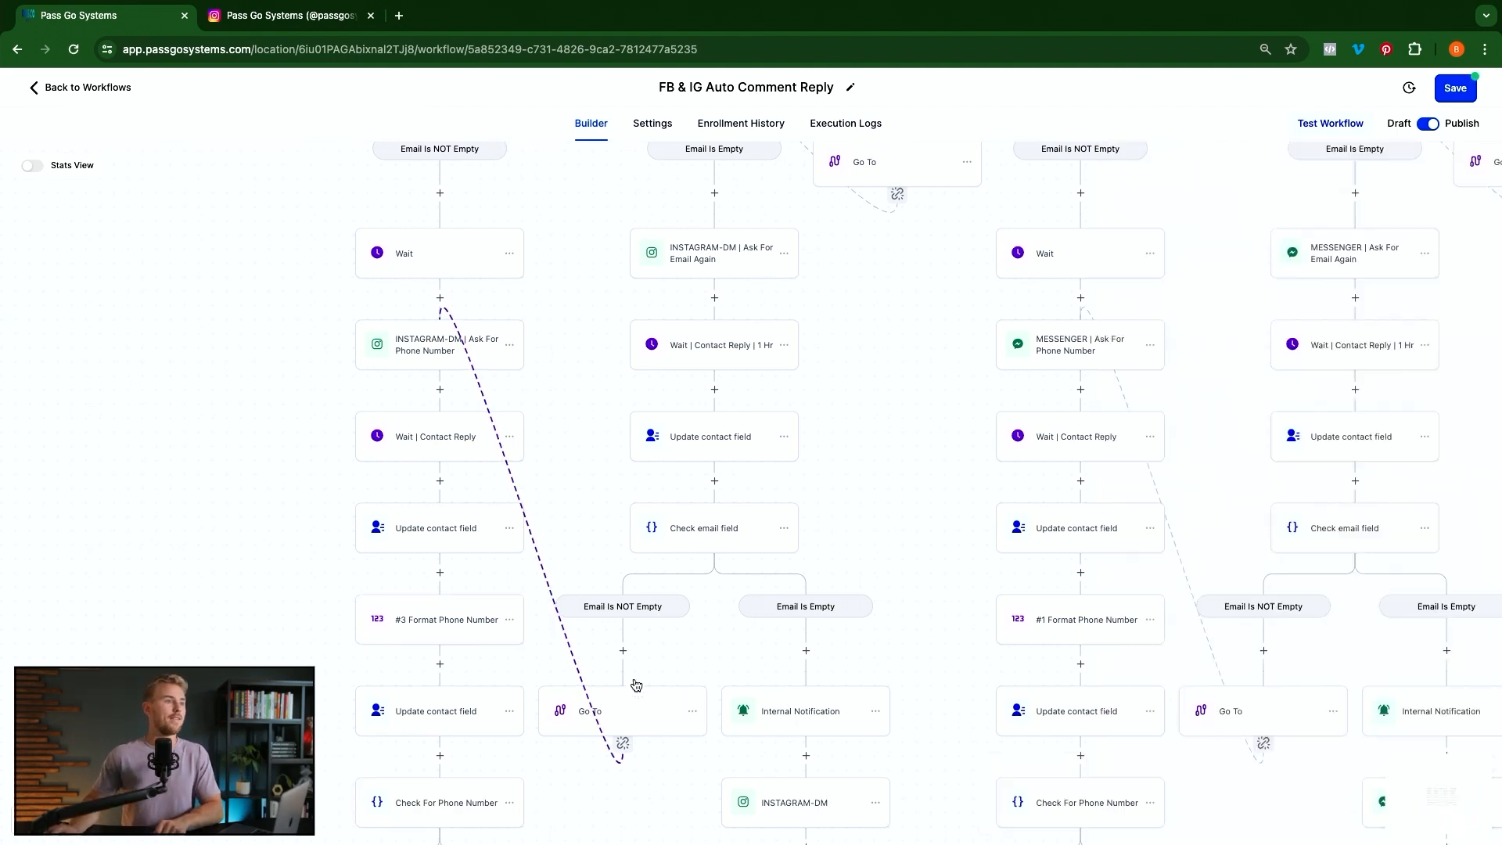
click(425, 717)
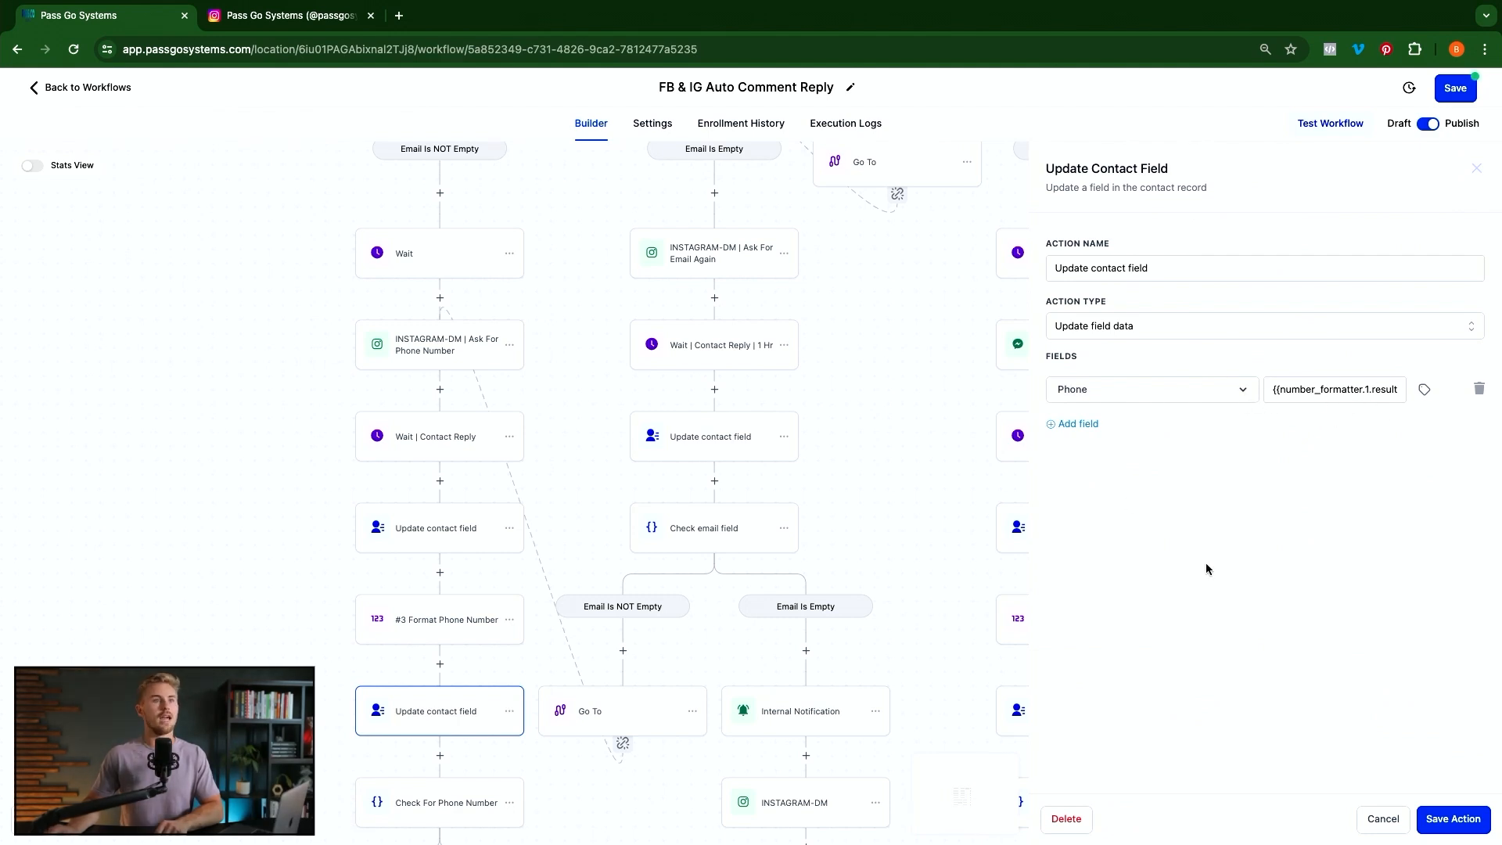
Add an Update Contact Field step after #3 Format Phone Number saving {{number_formatter.3.result}} to Phone
click(1378, 831)
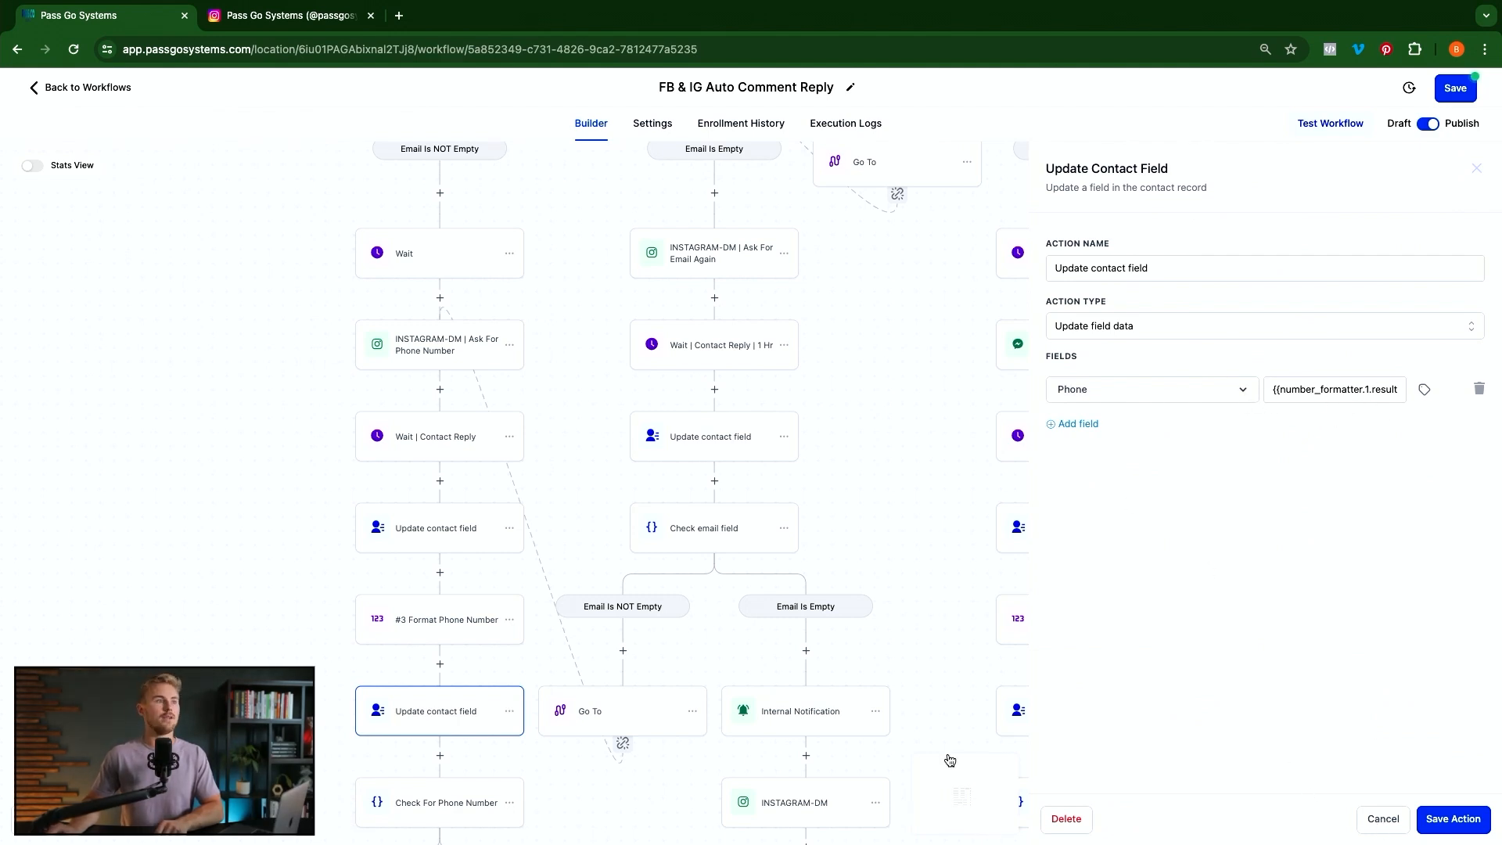
click(439, 667)
text(upd)
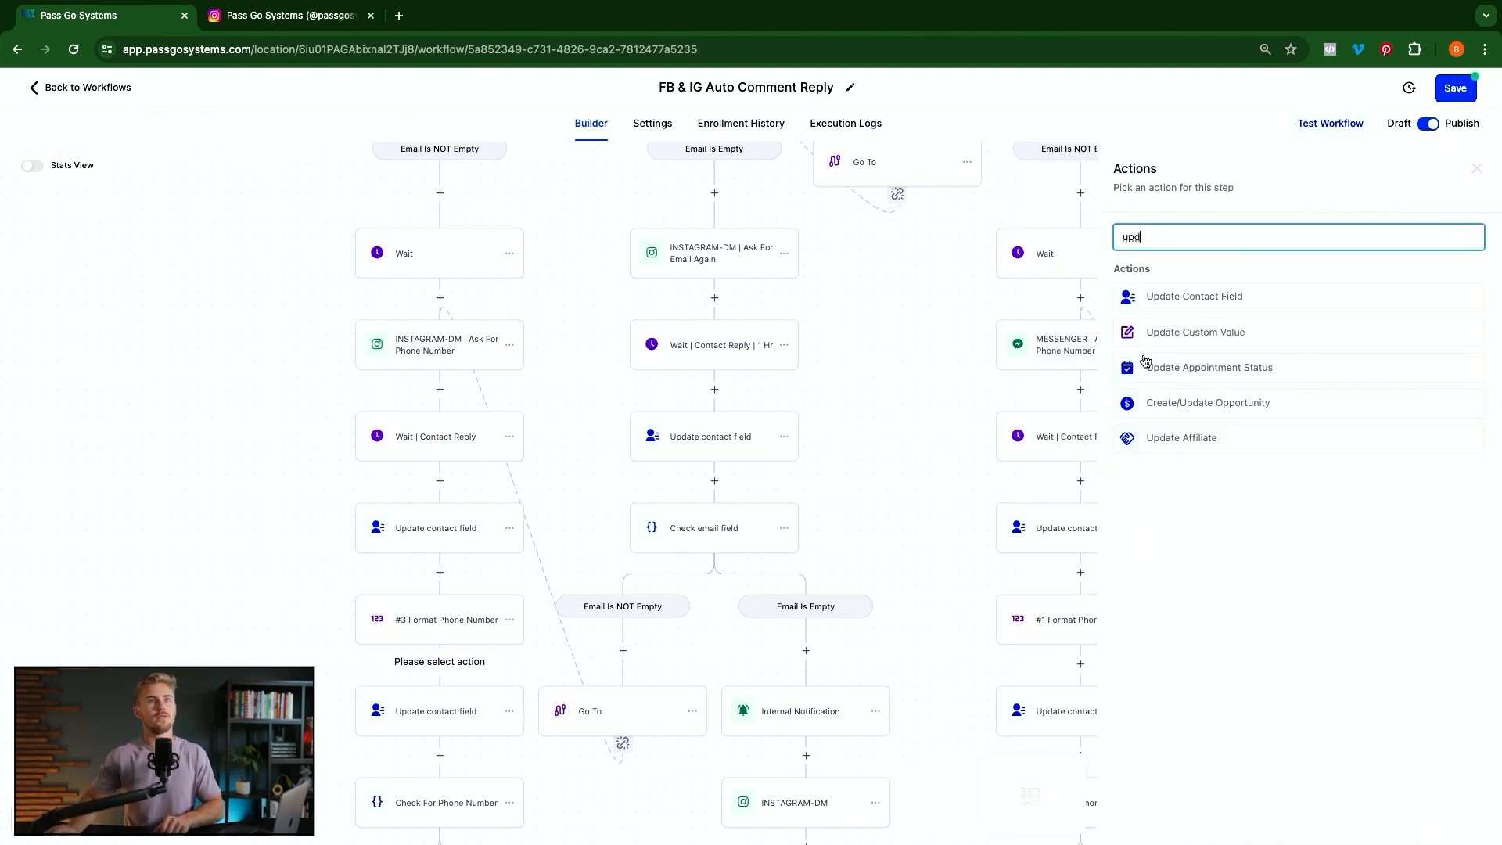
click(1205, 296)
click(1076, 360)
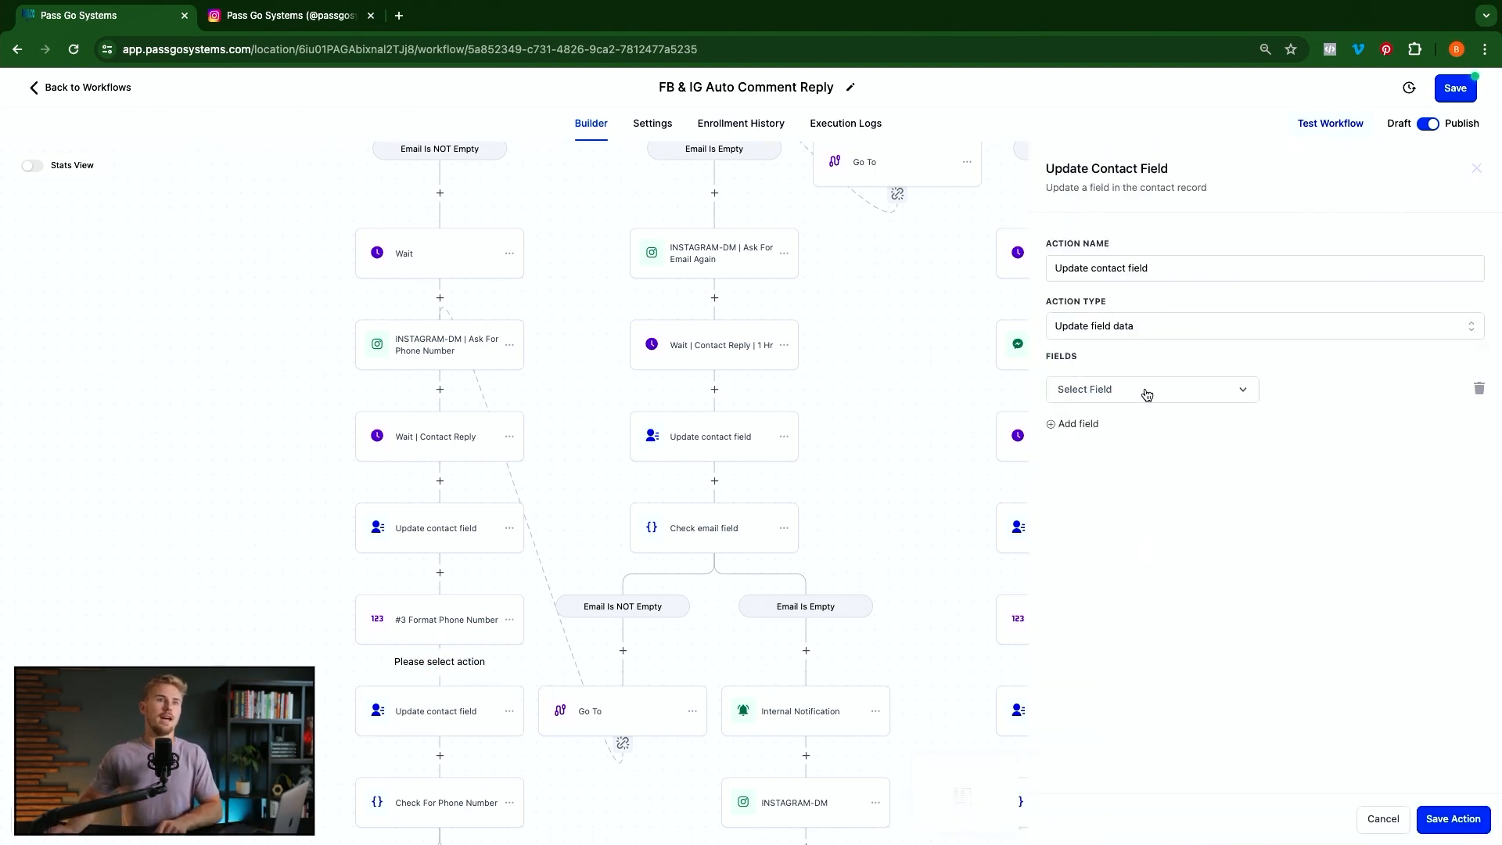
click(1145, 395)
scroll(1126, 593, down, 5)
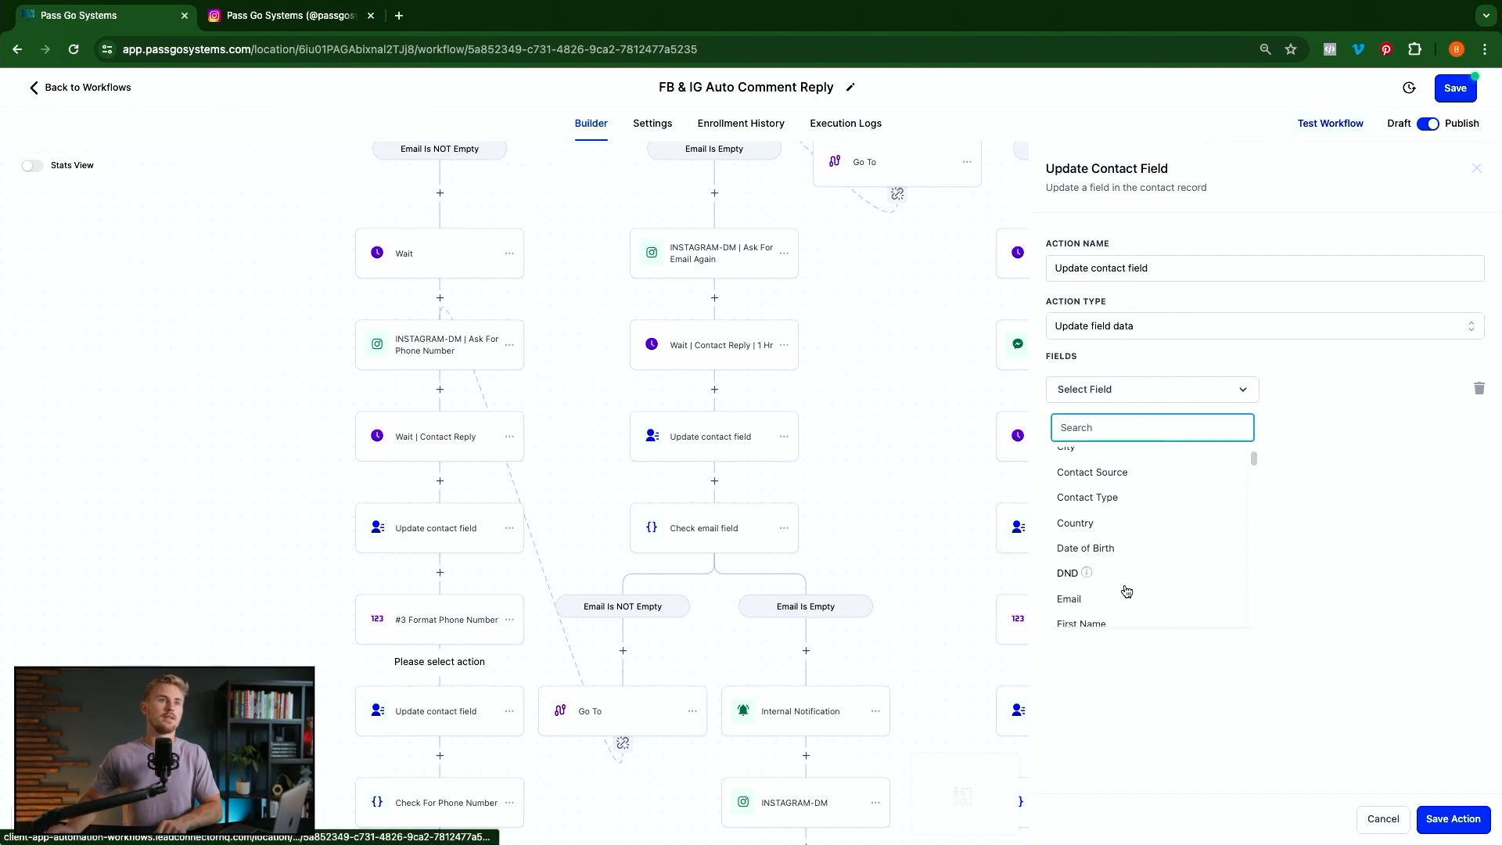
click(1089, 606)
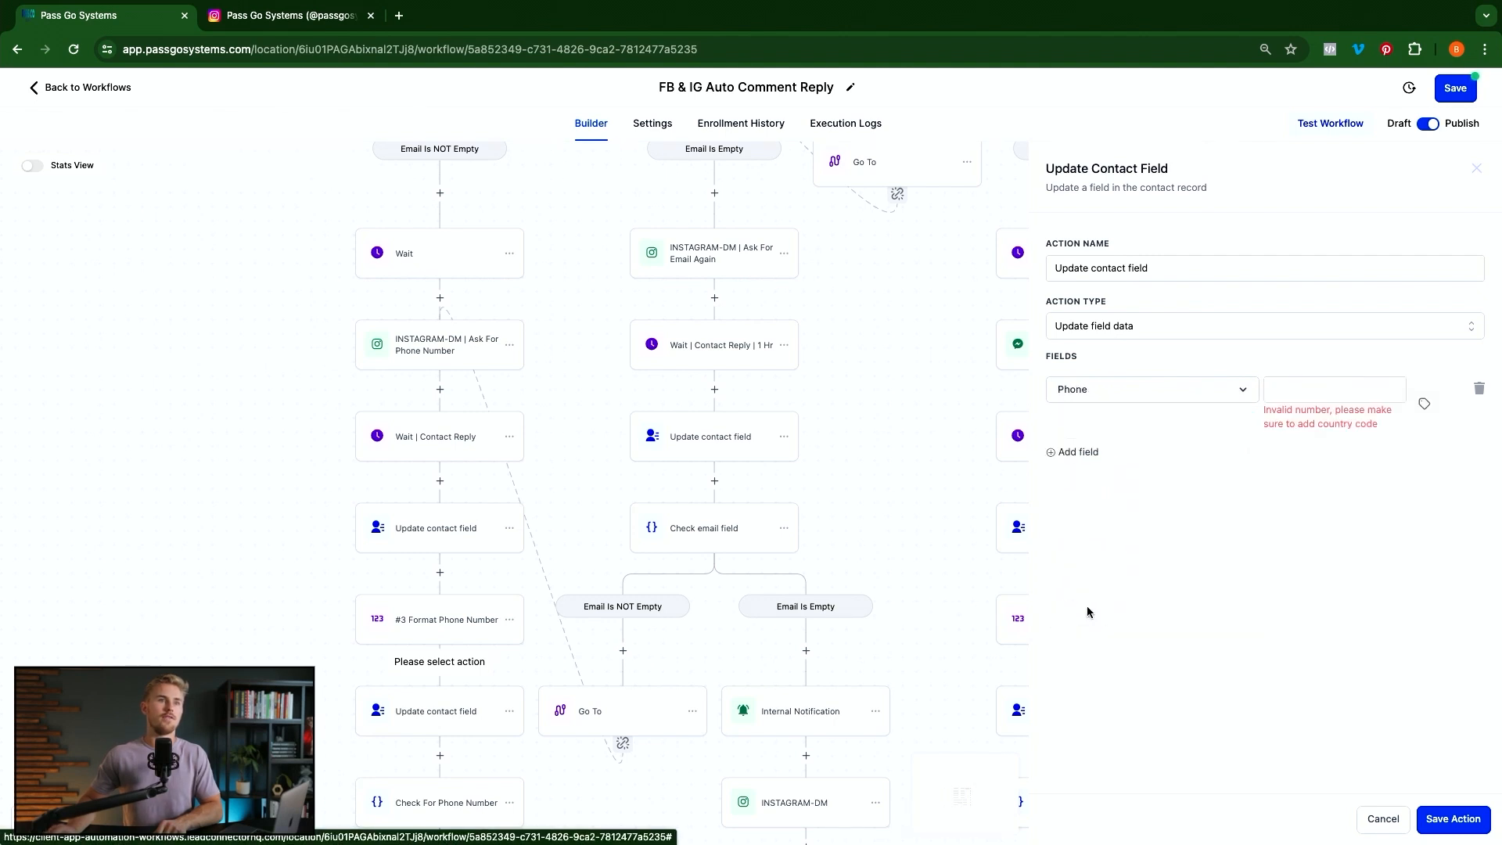
click(1420, 406)
scroll(1345, 500, down, 5)
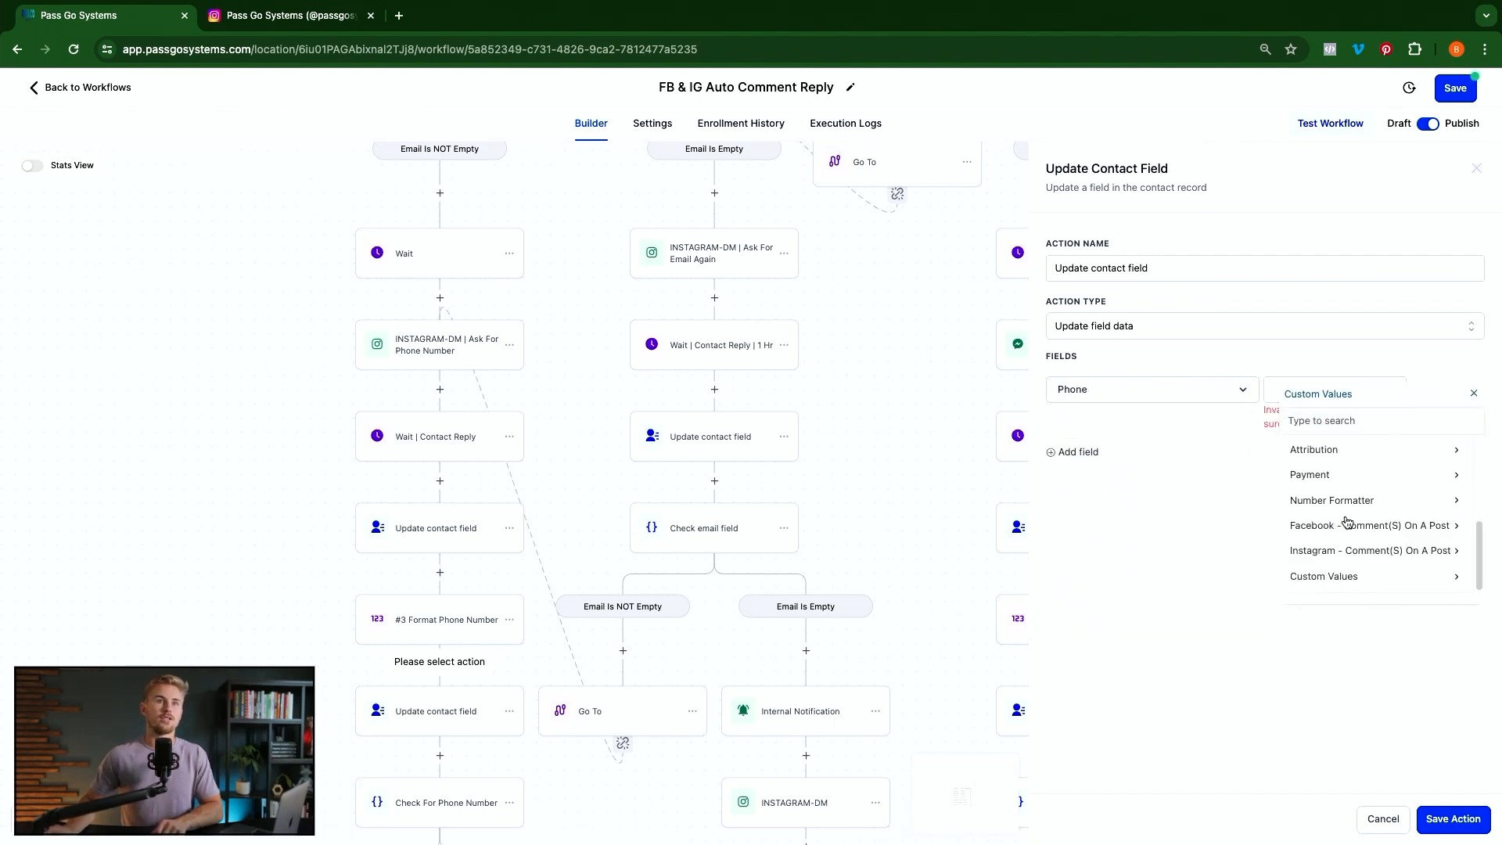
click(1361, 502)
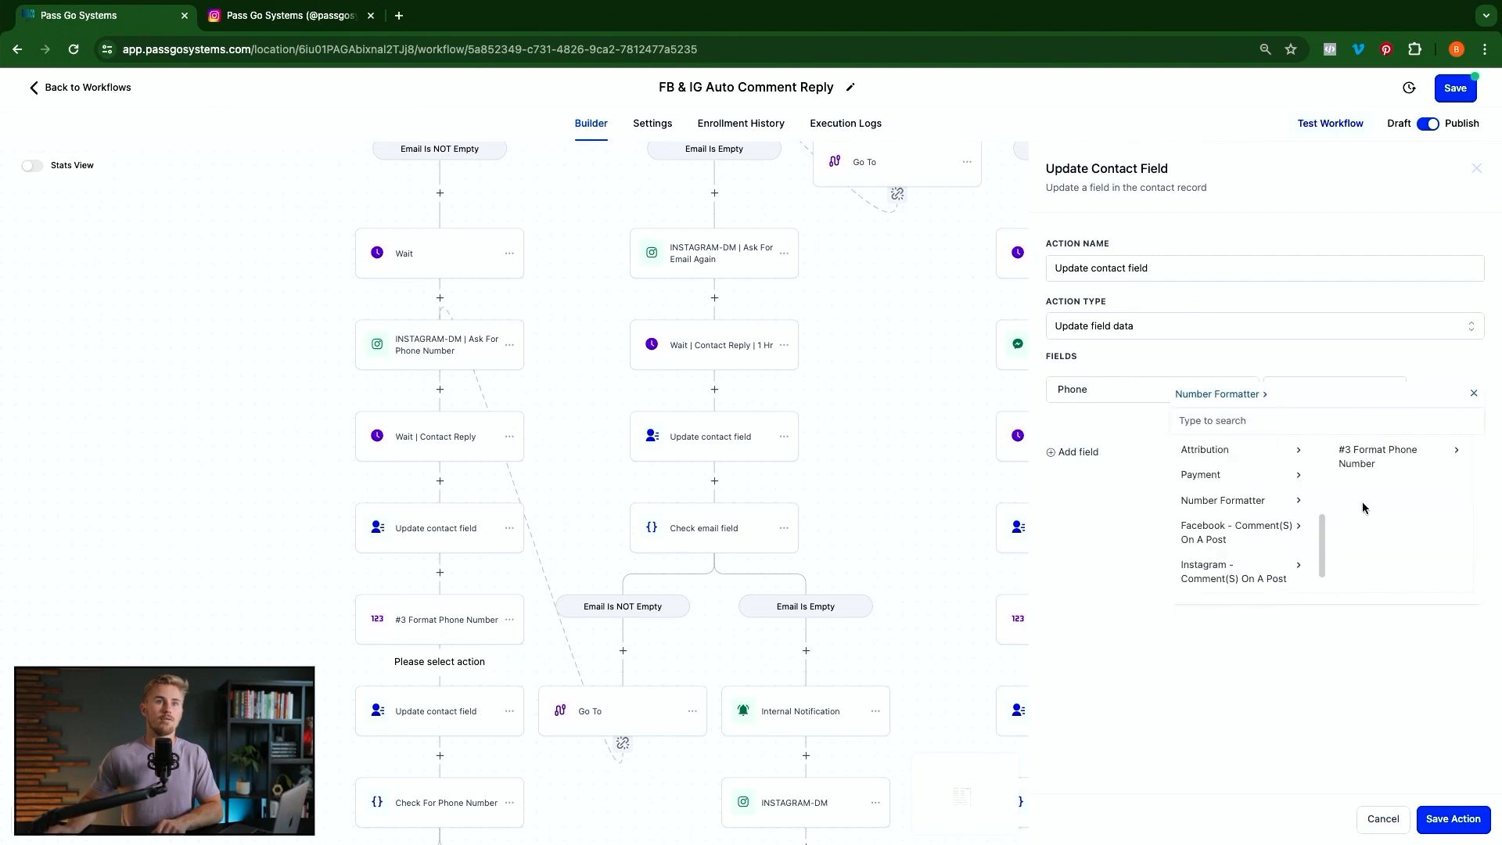
click(1396, 462)
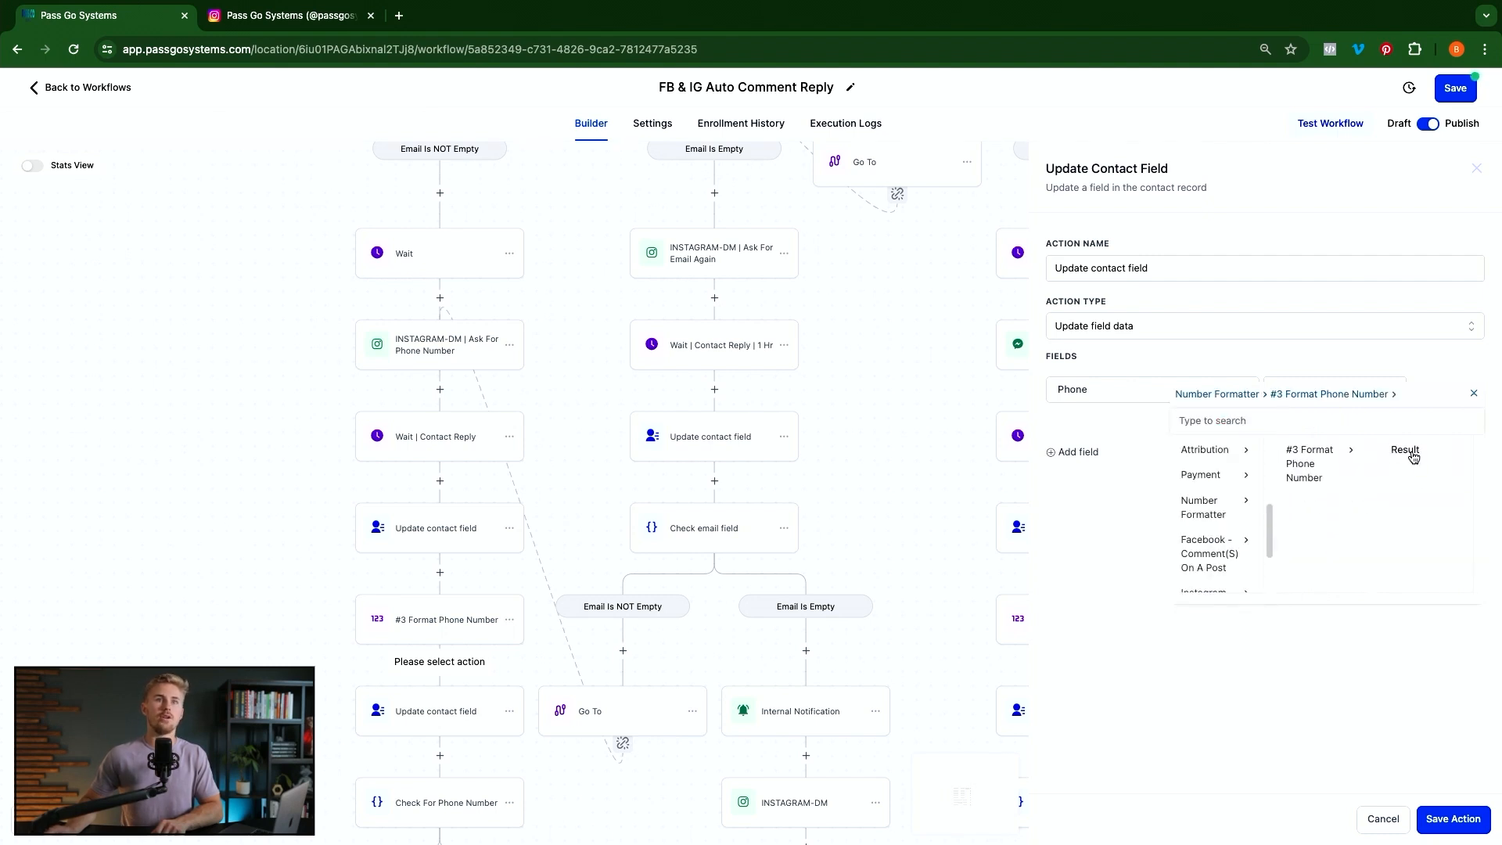
click(1404, 451)
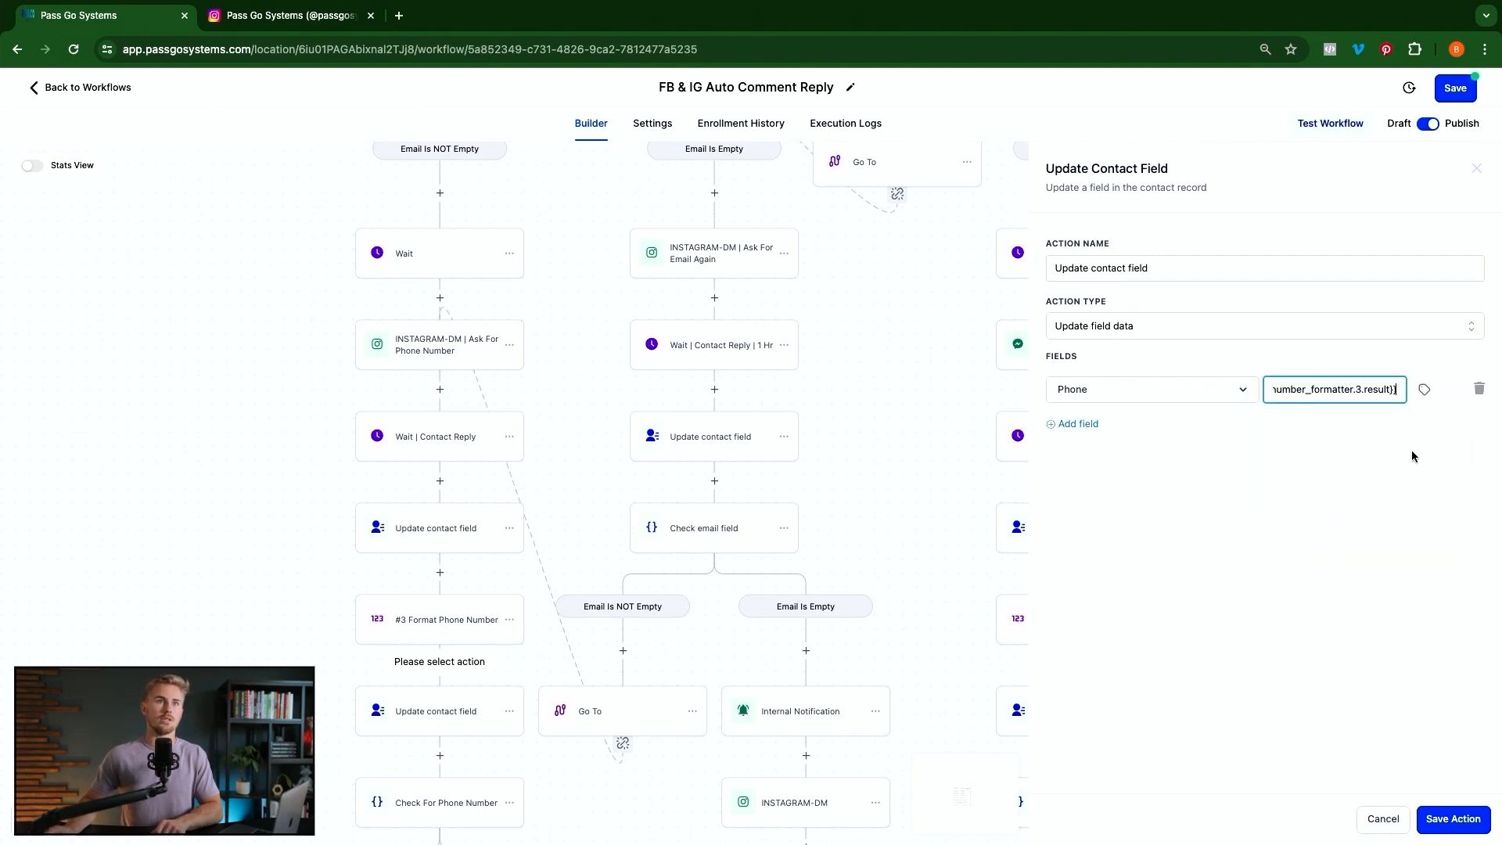
click(1452, 819)
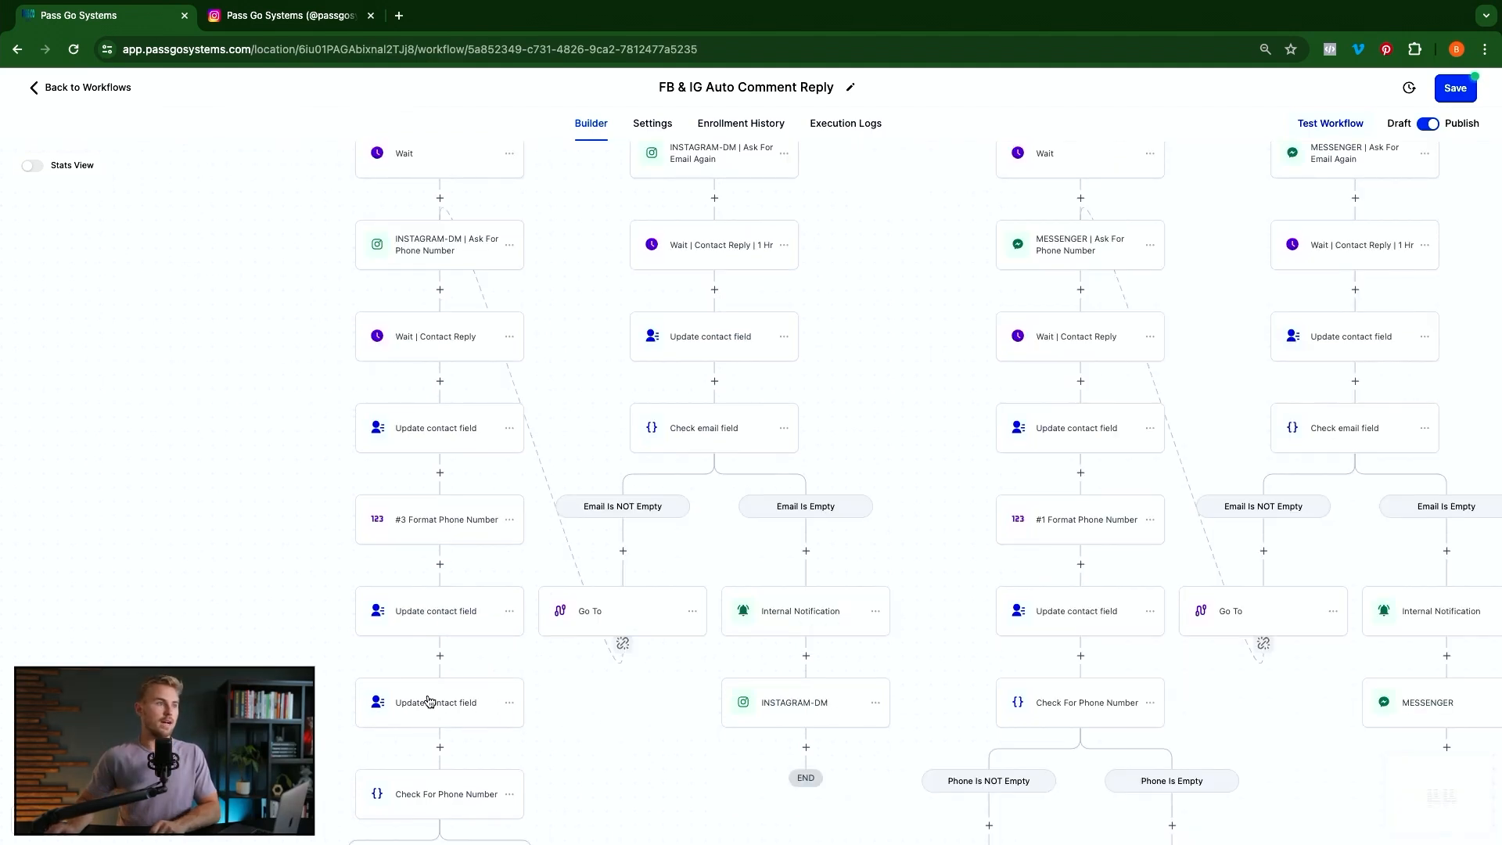
Delete the old contact-update step below it
click(428, 701)
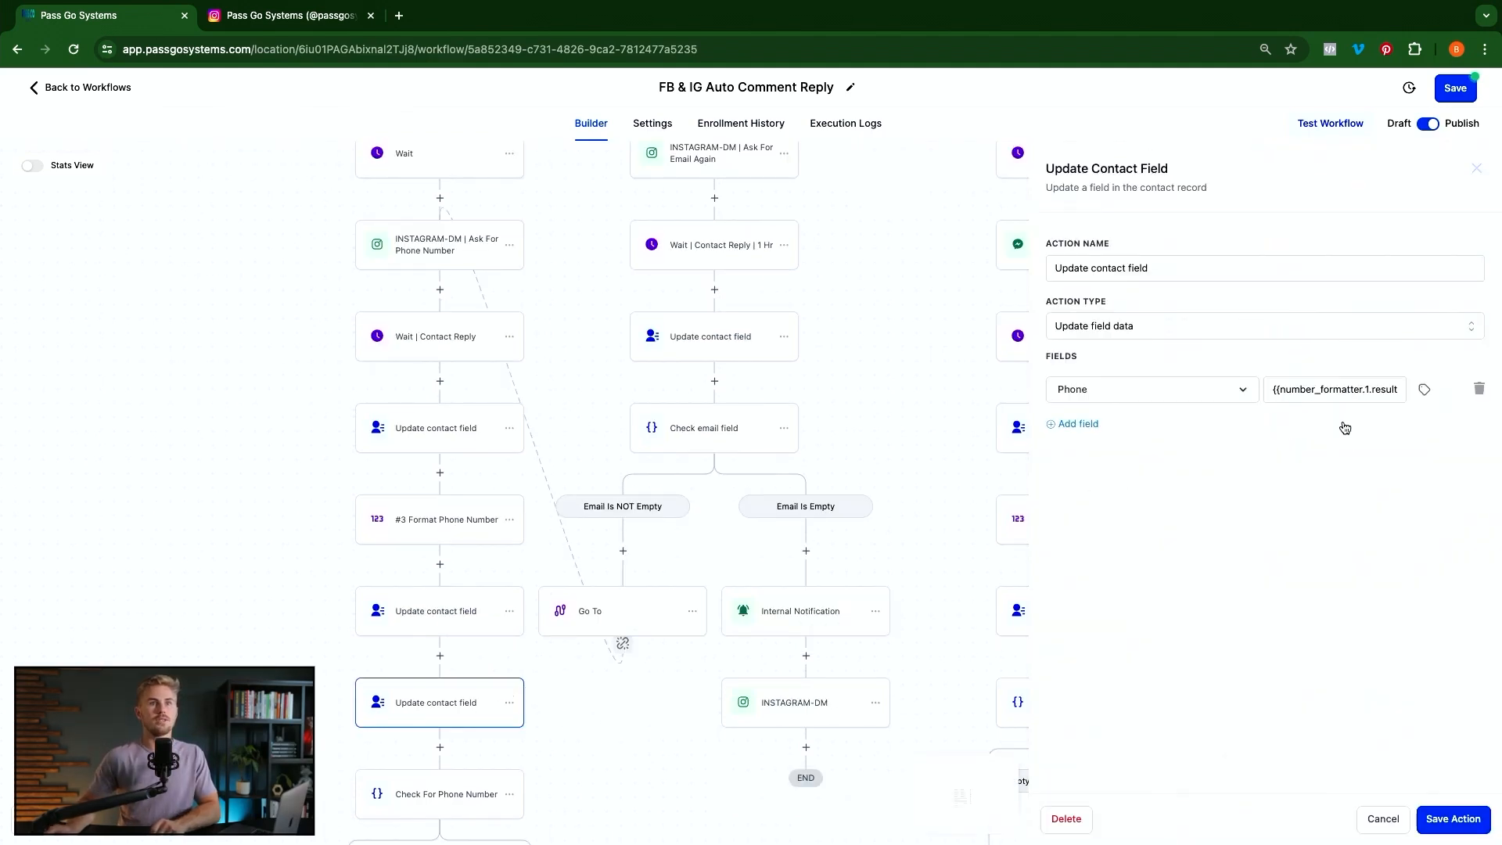
click(1066, 819)
click(901, 499)
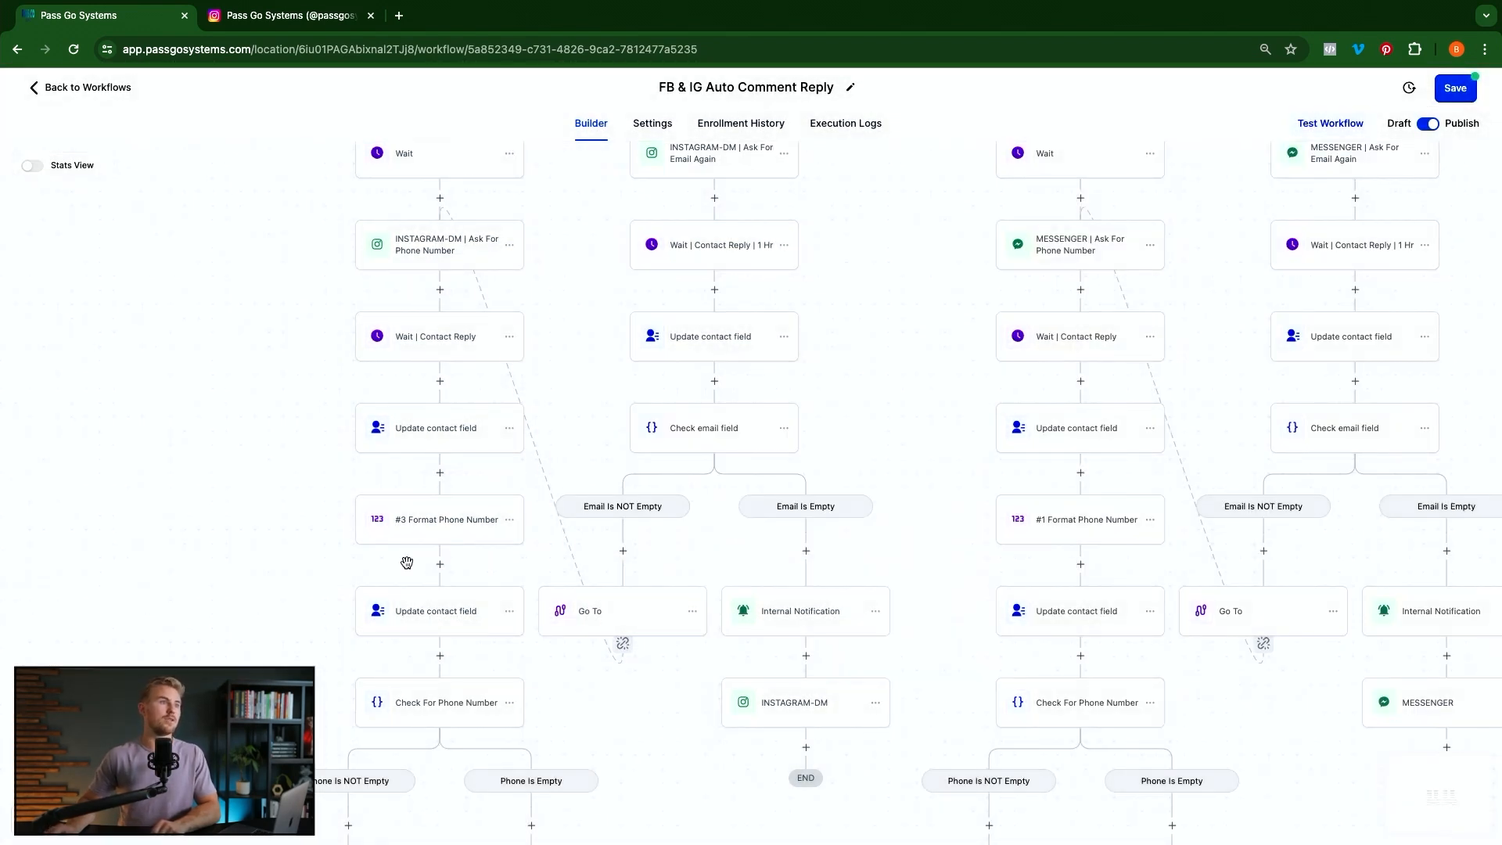
scroll(364, 549, down, 3)
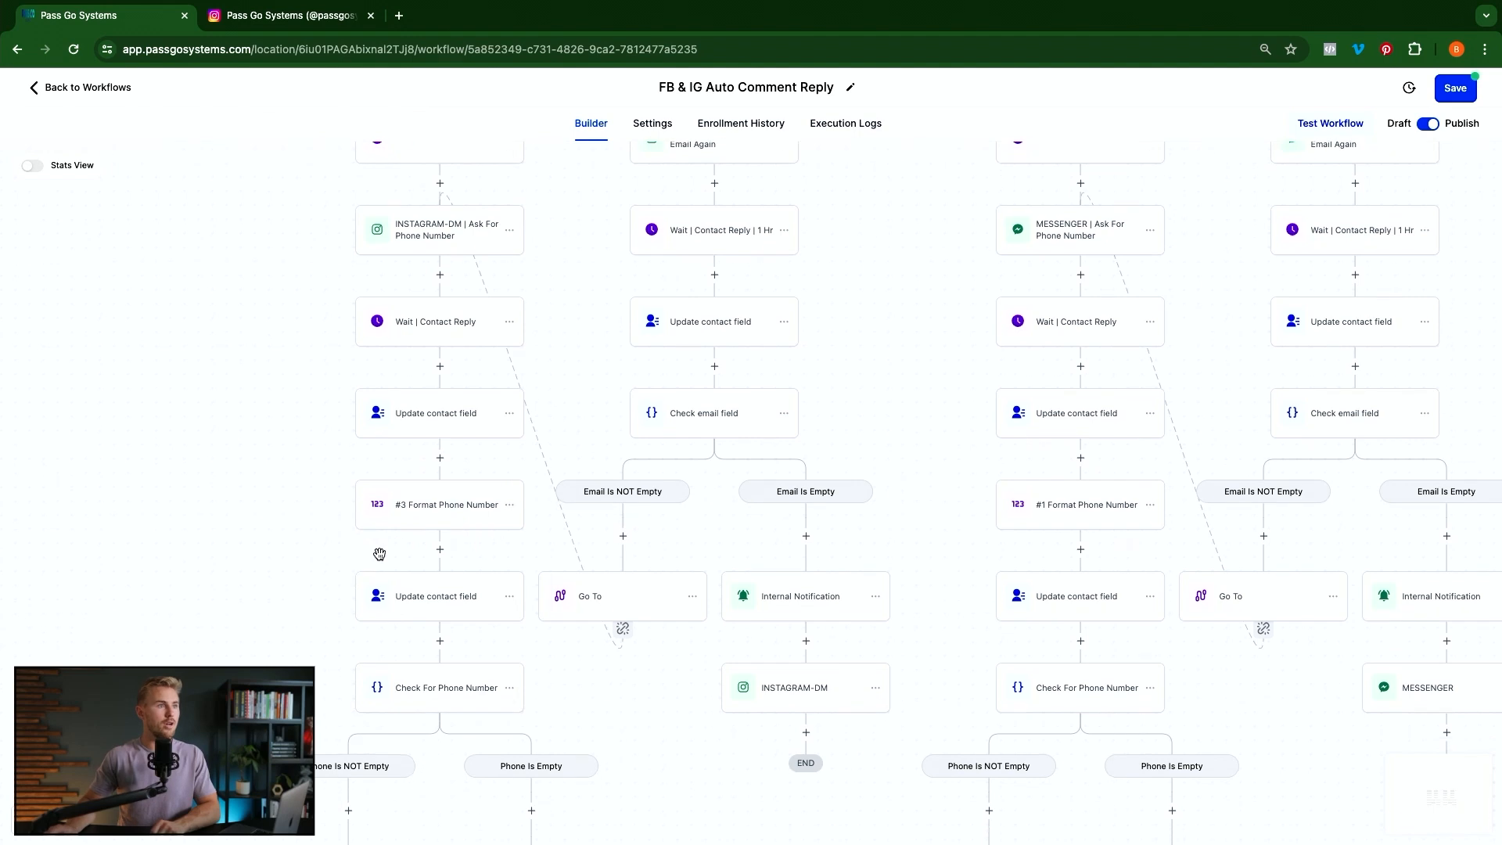
scroll(408, 504, down, 2)
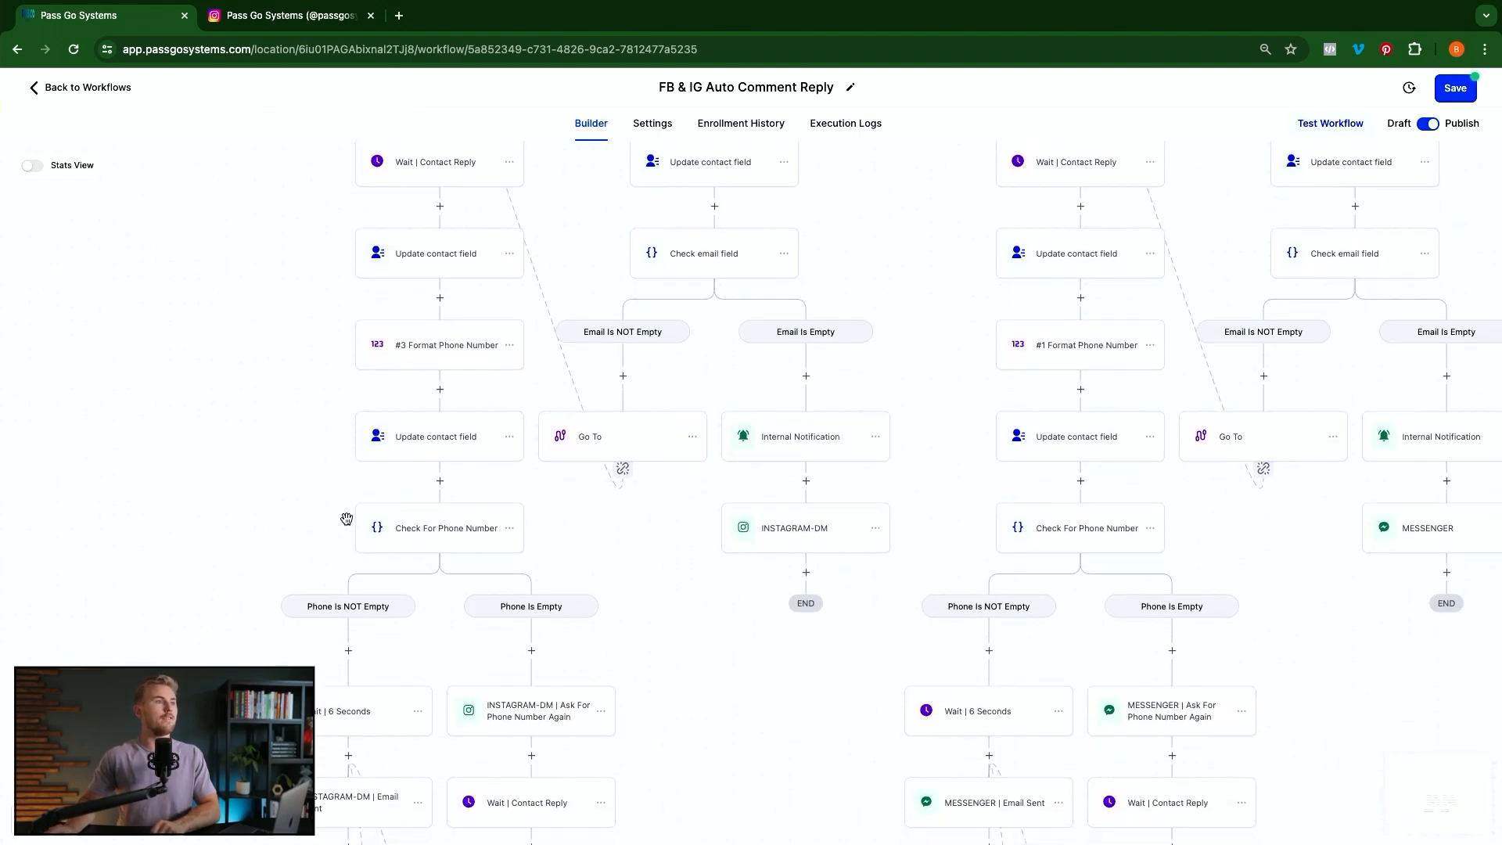
click(423, 536)
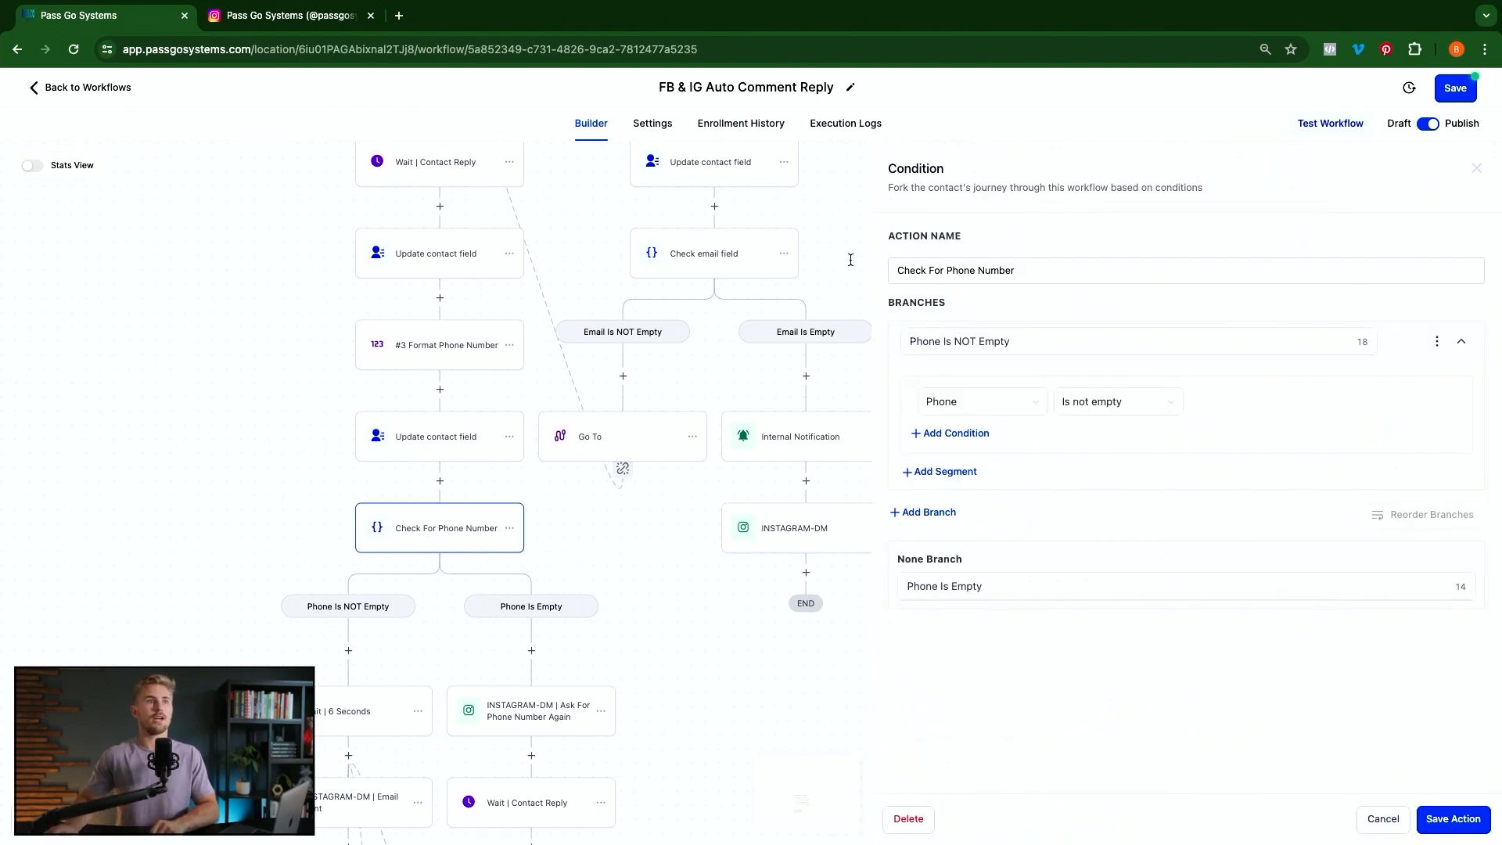
click(1091, 343)
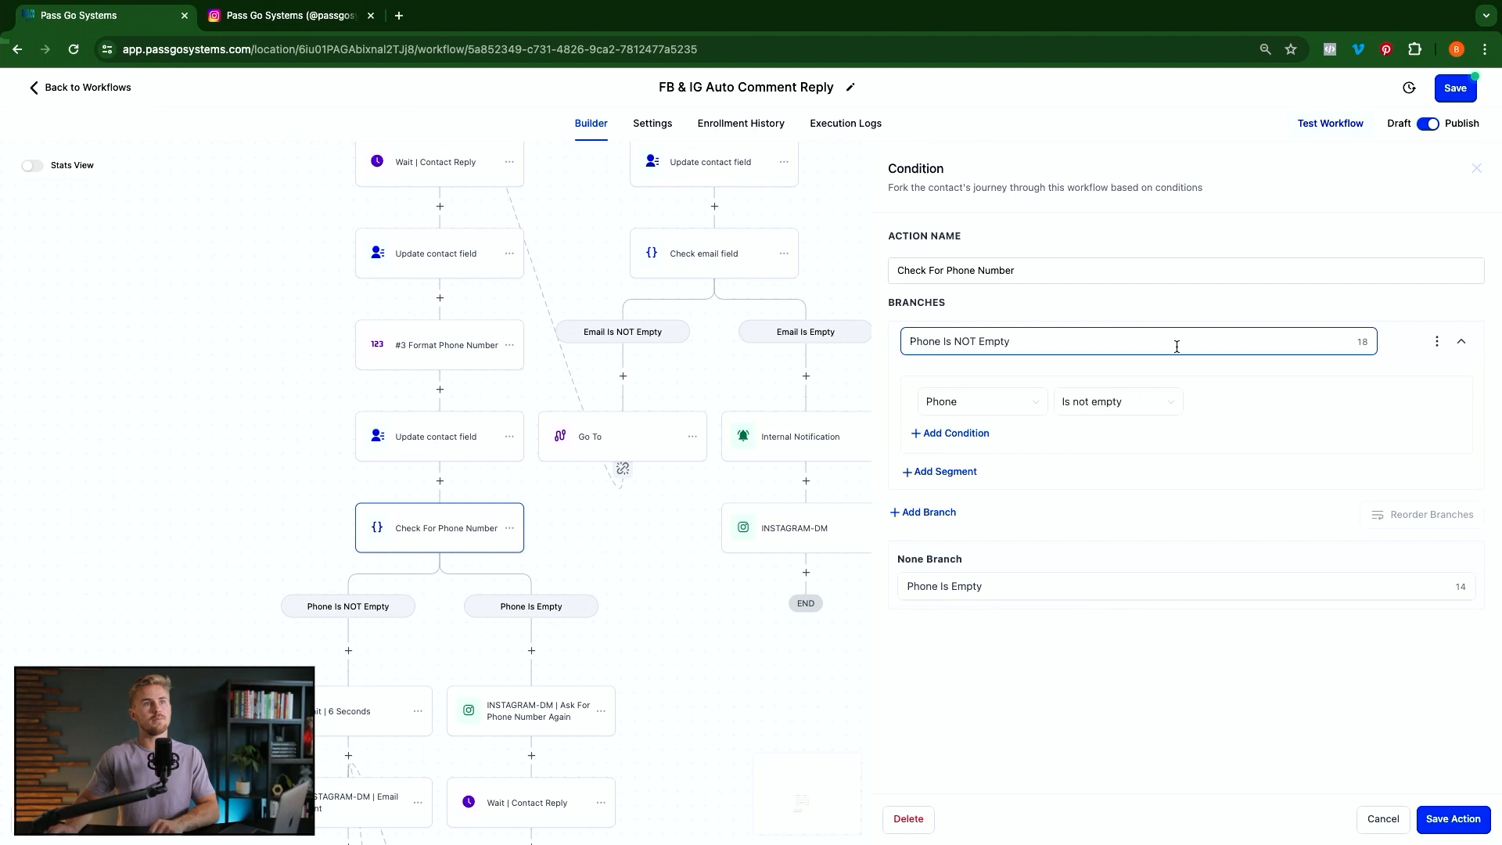
click(951, 402)
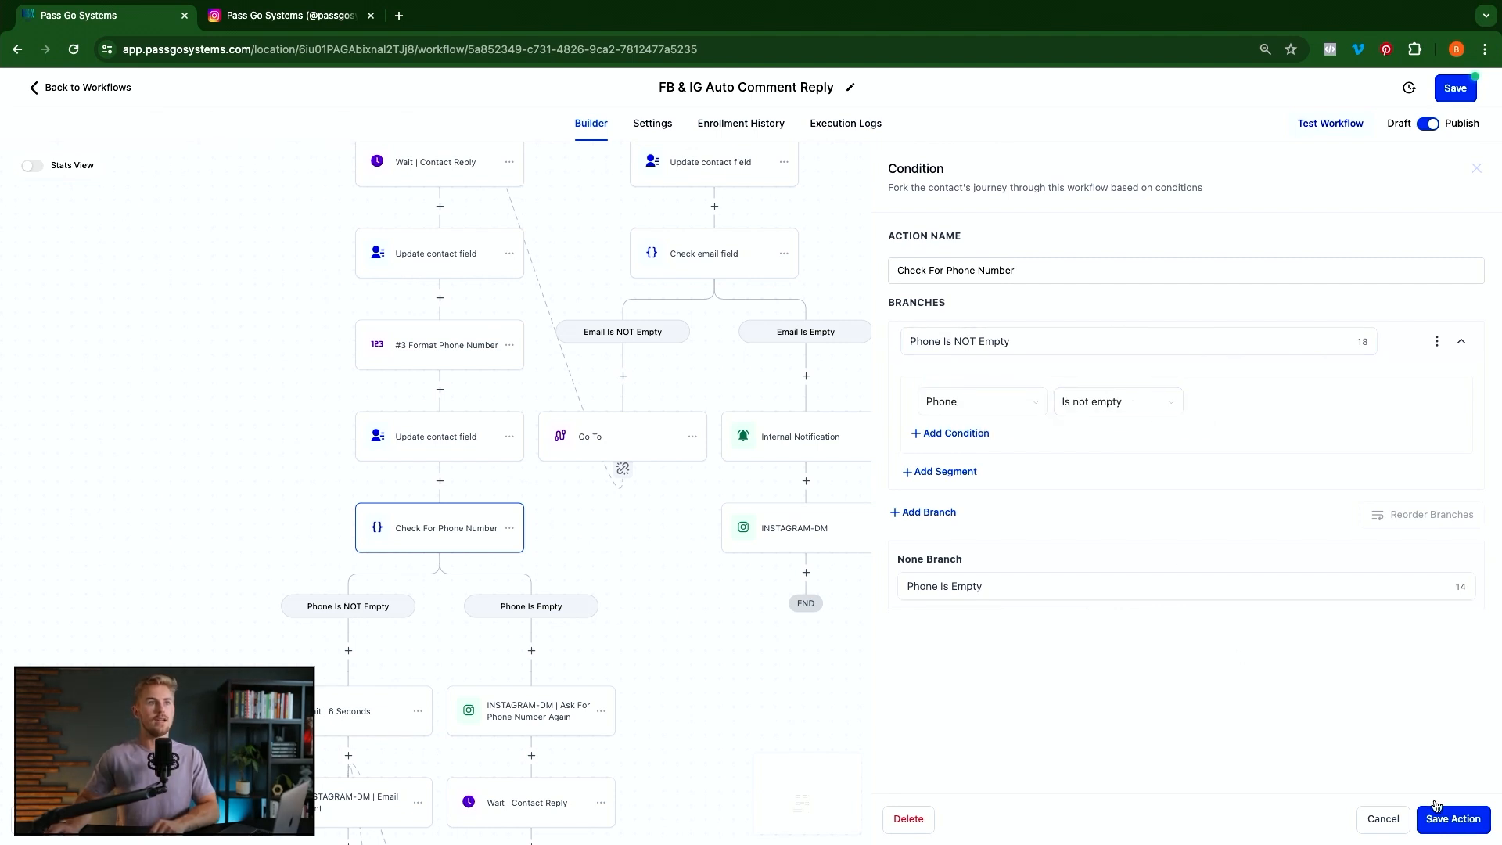
click(932, 586)
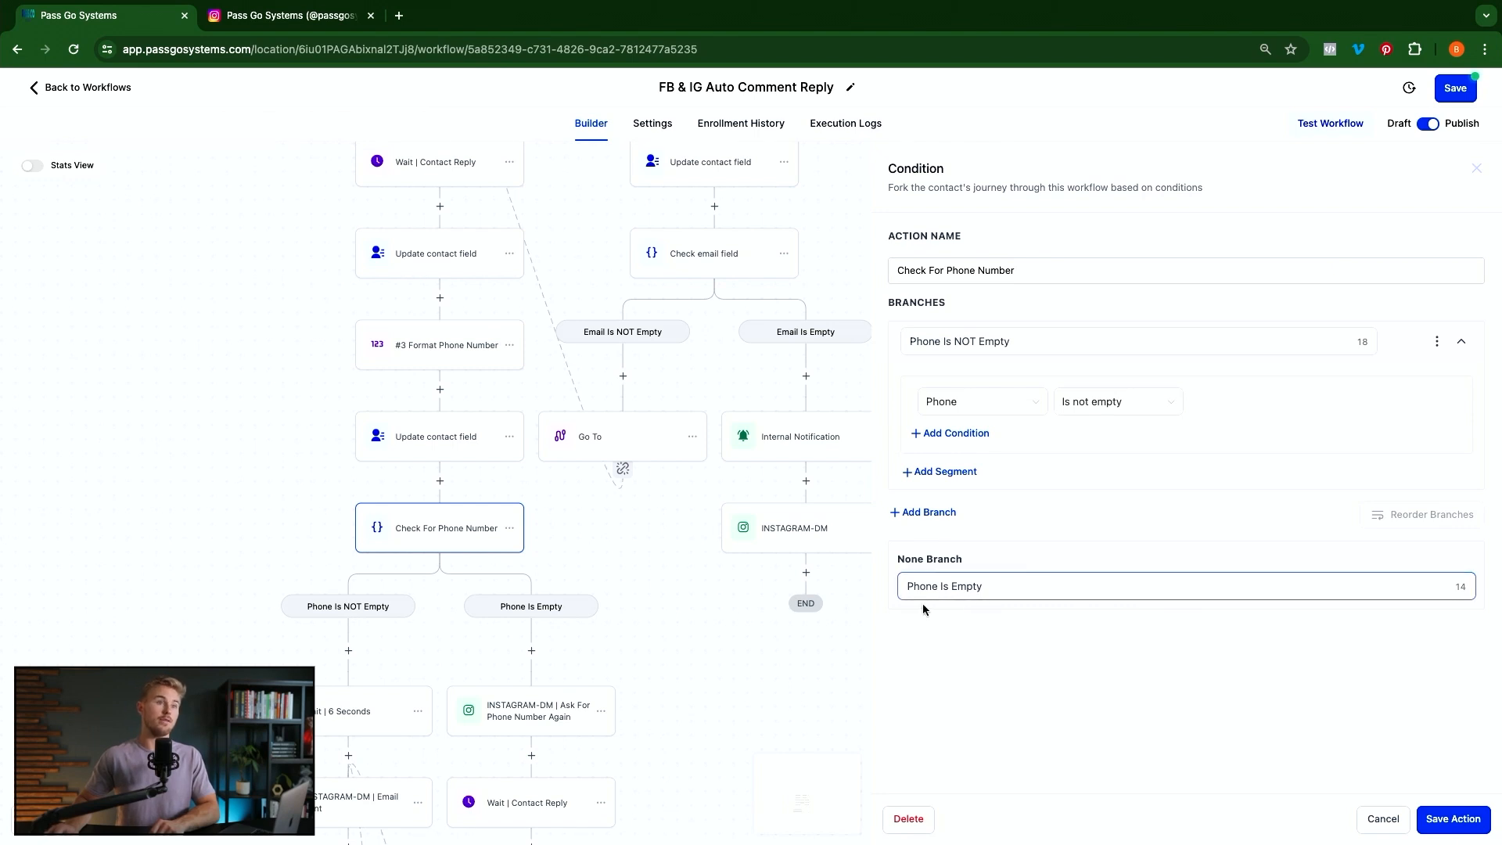
click(1452, 820)
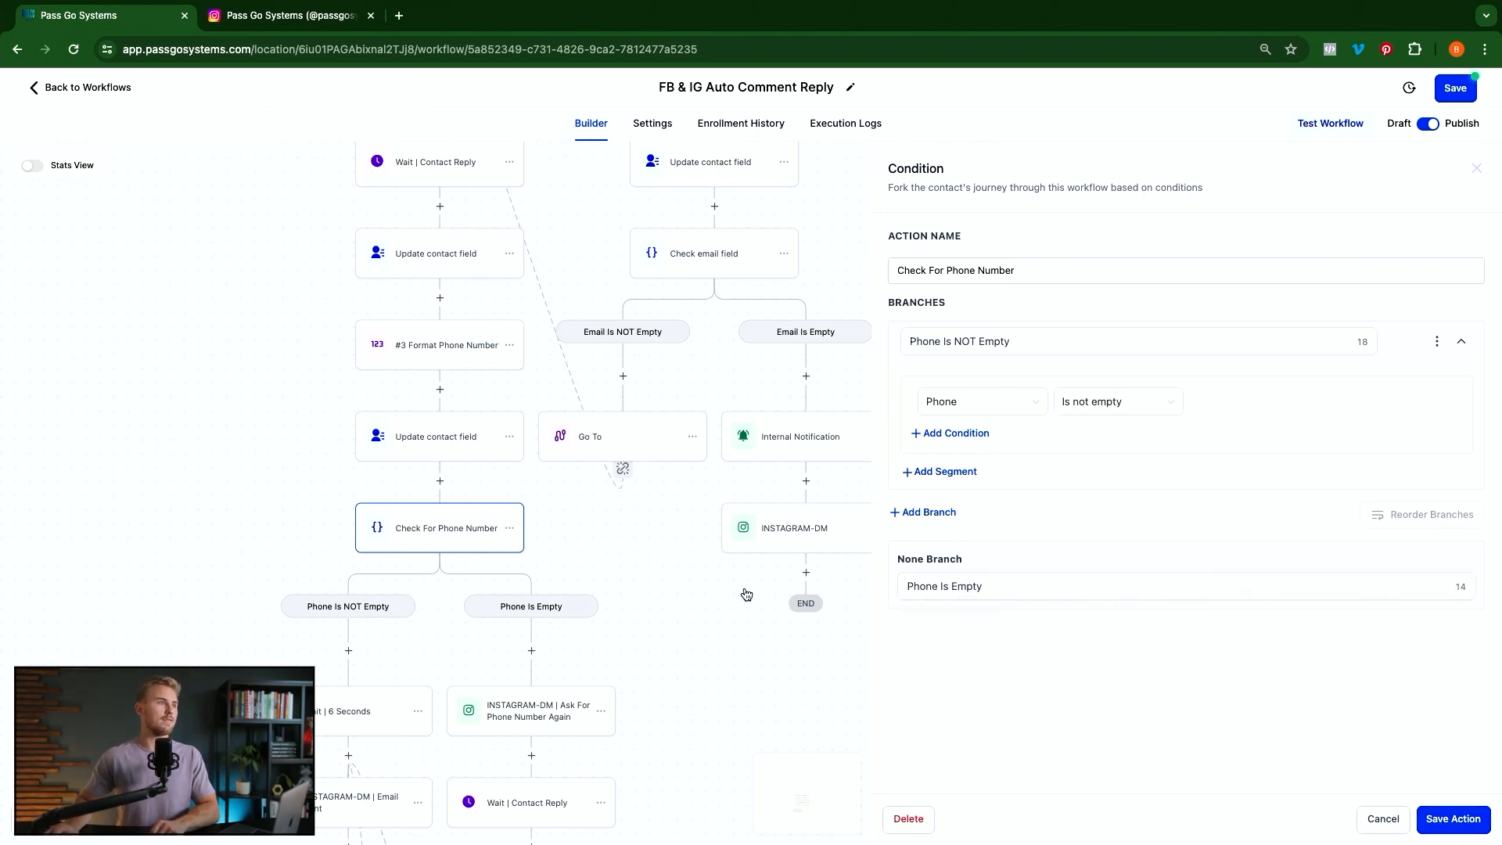
scroll(430, 485, down, 4)
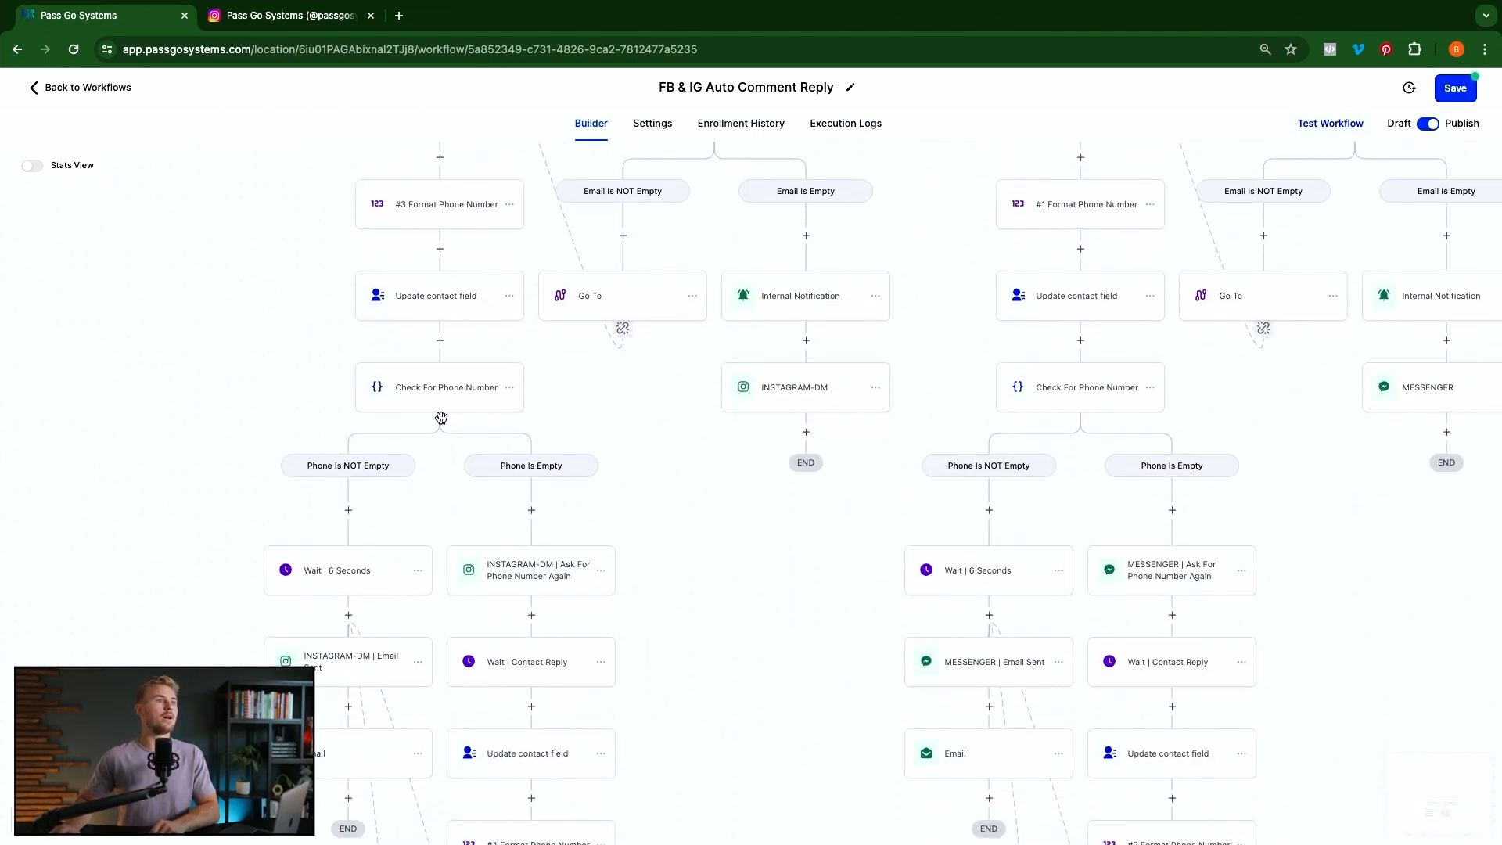
click(533, 581)
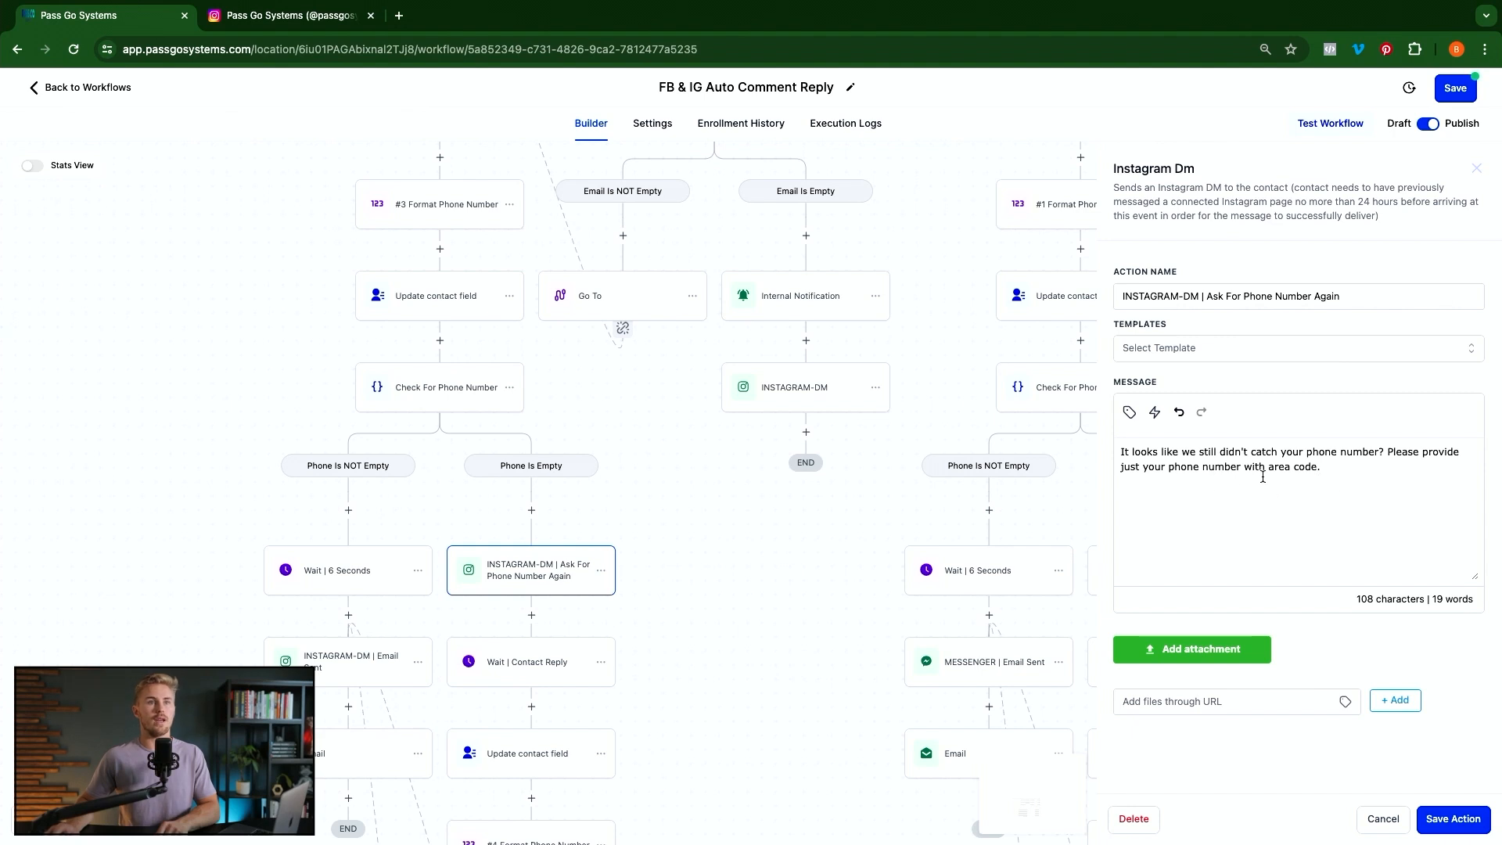
click(1453, 819)
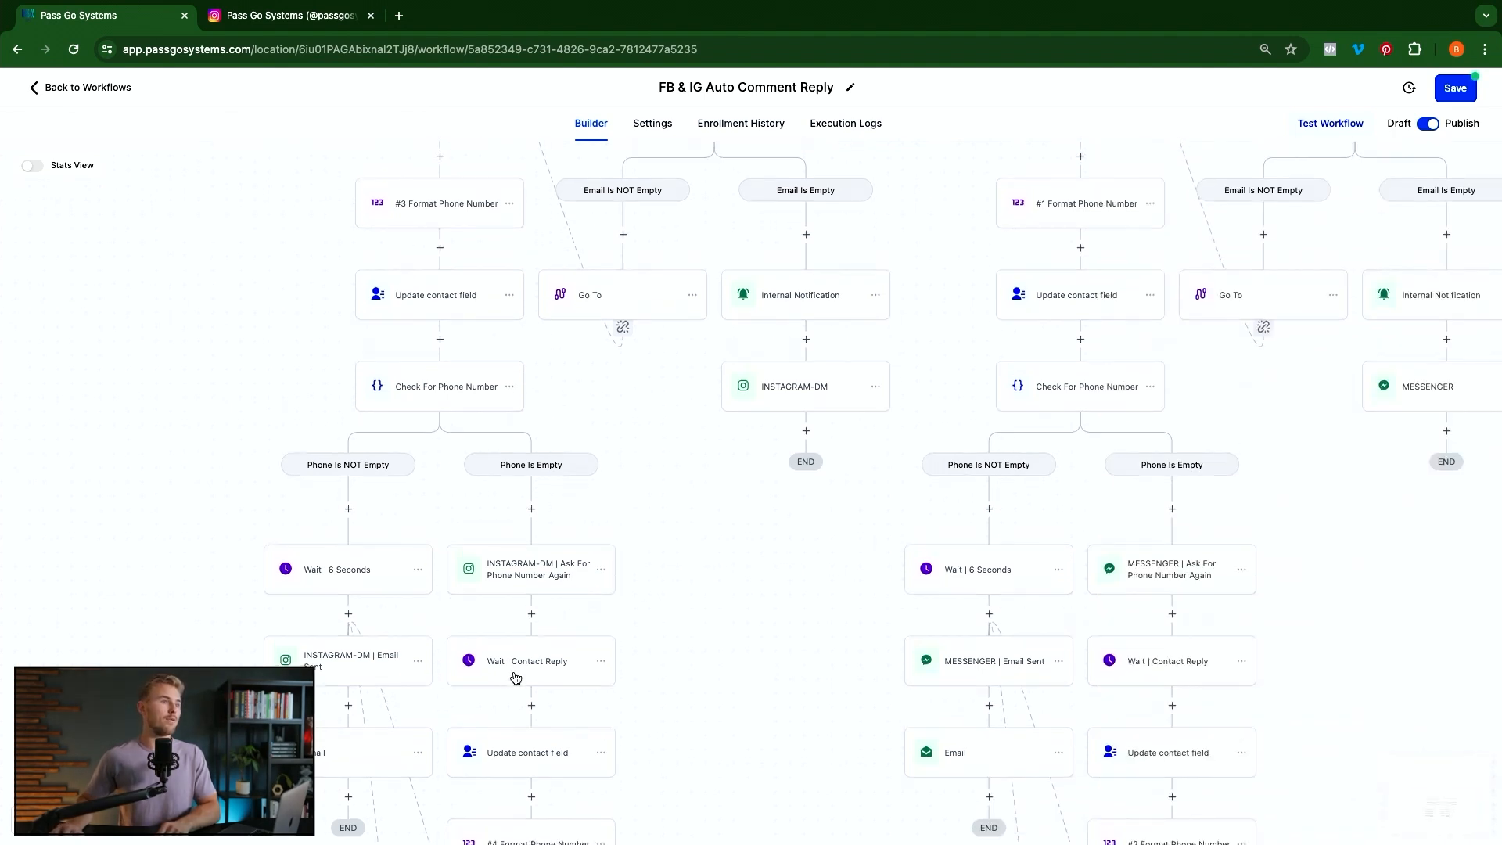
click(516, 662)
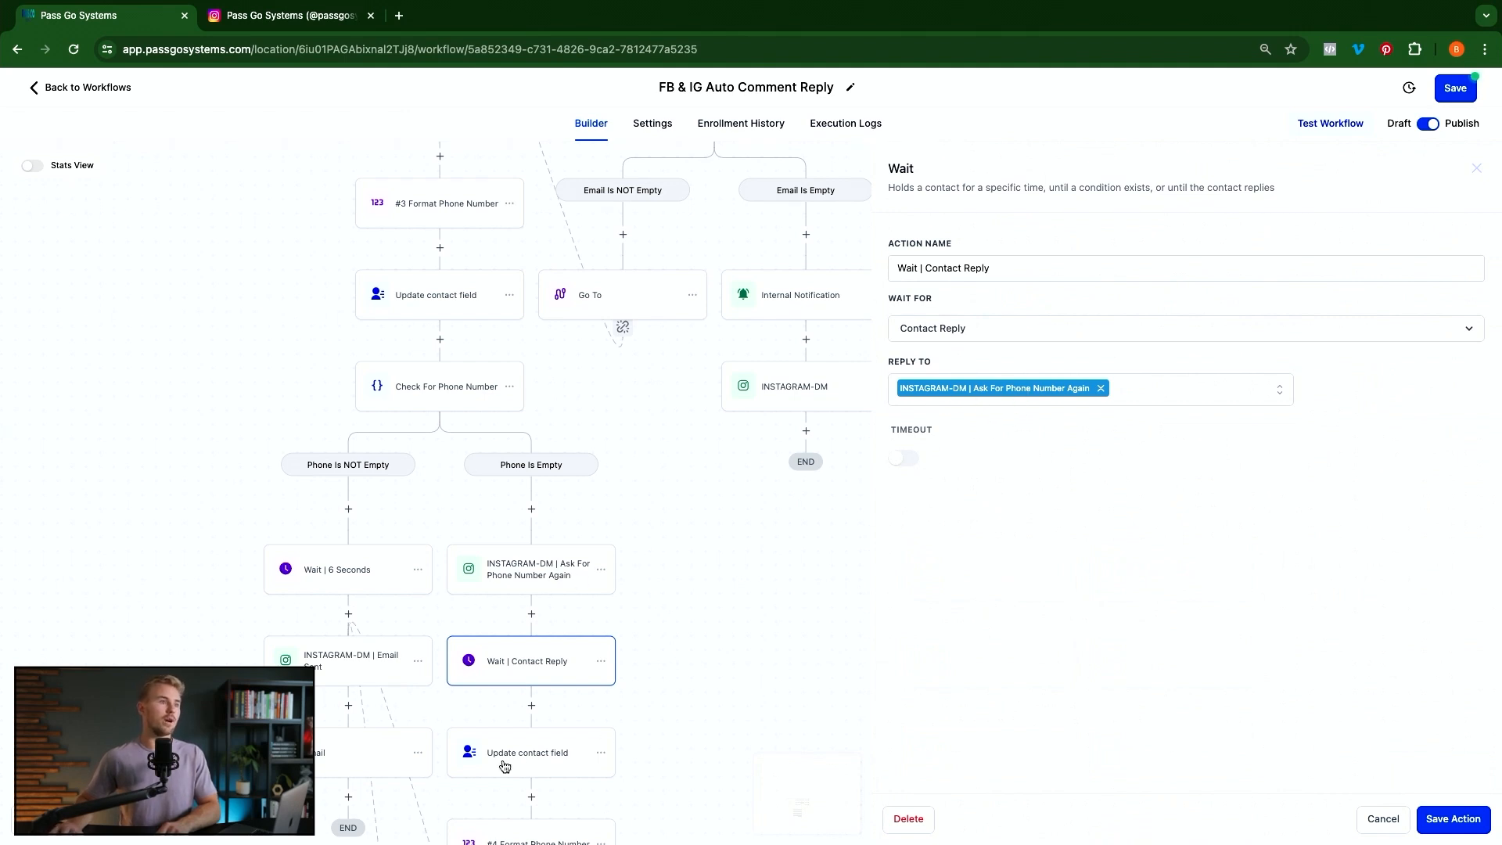
key(Escape)
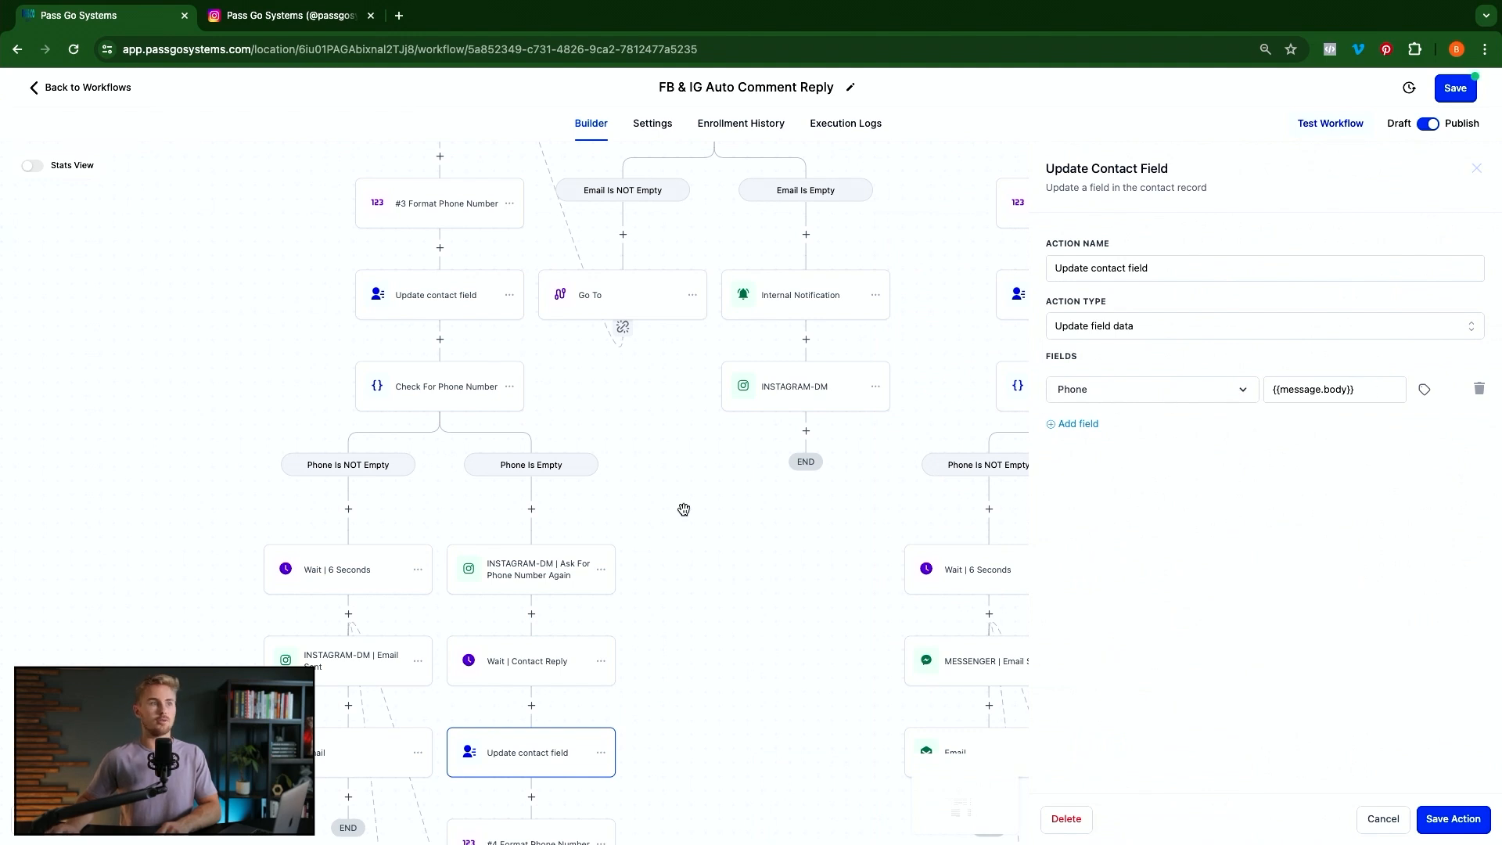
click(739, 664)
scroll(740, 665, down, 2)
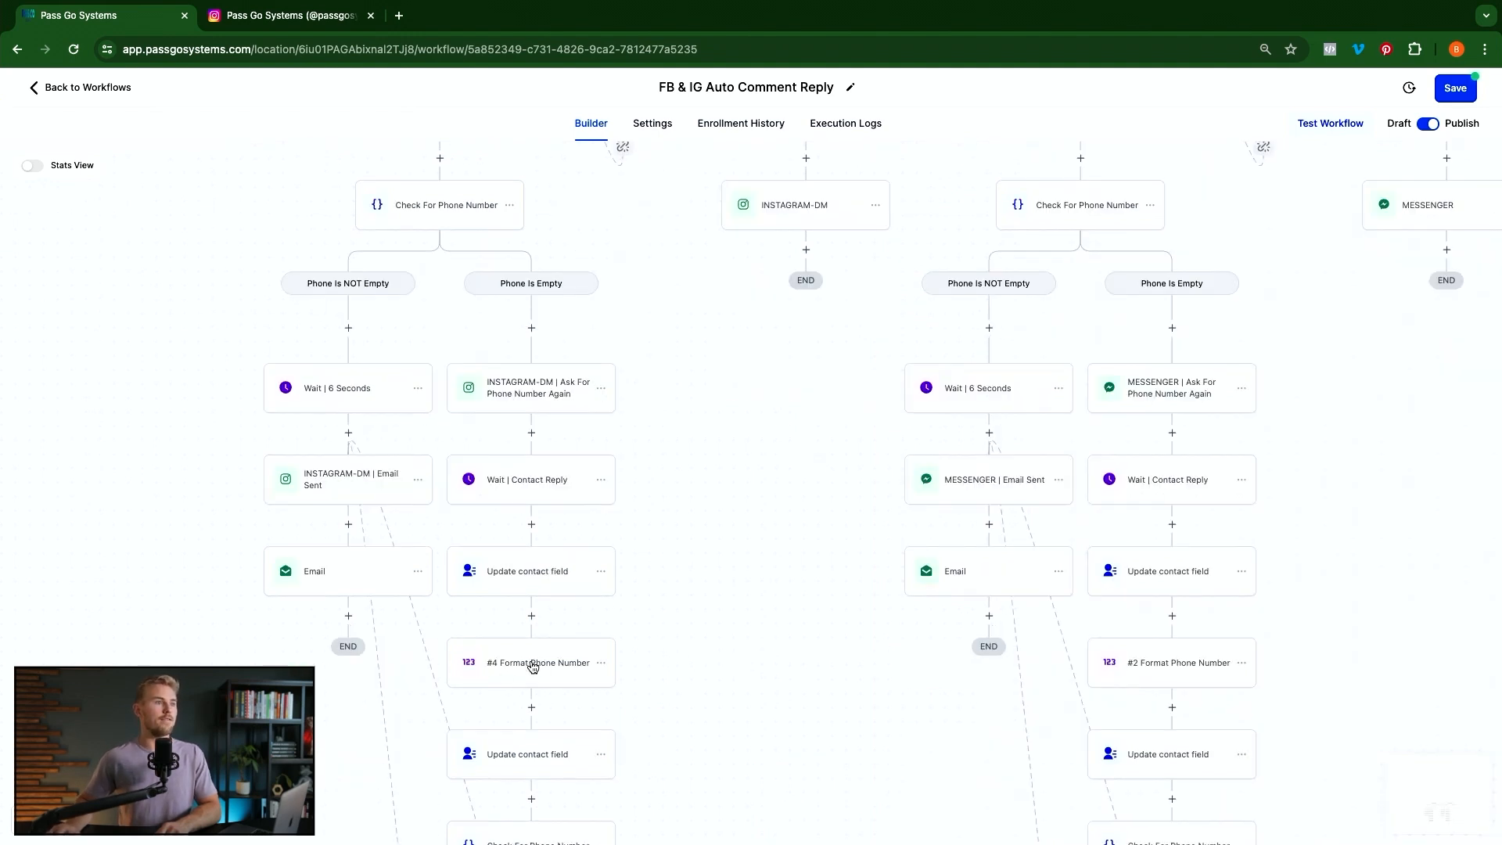
click(533, 664)
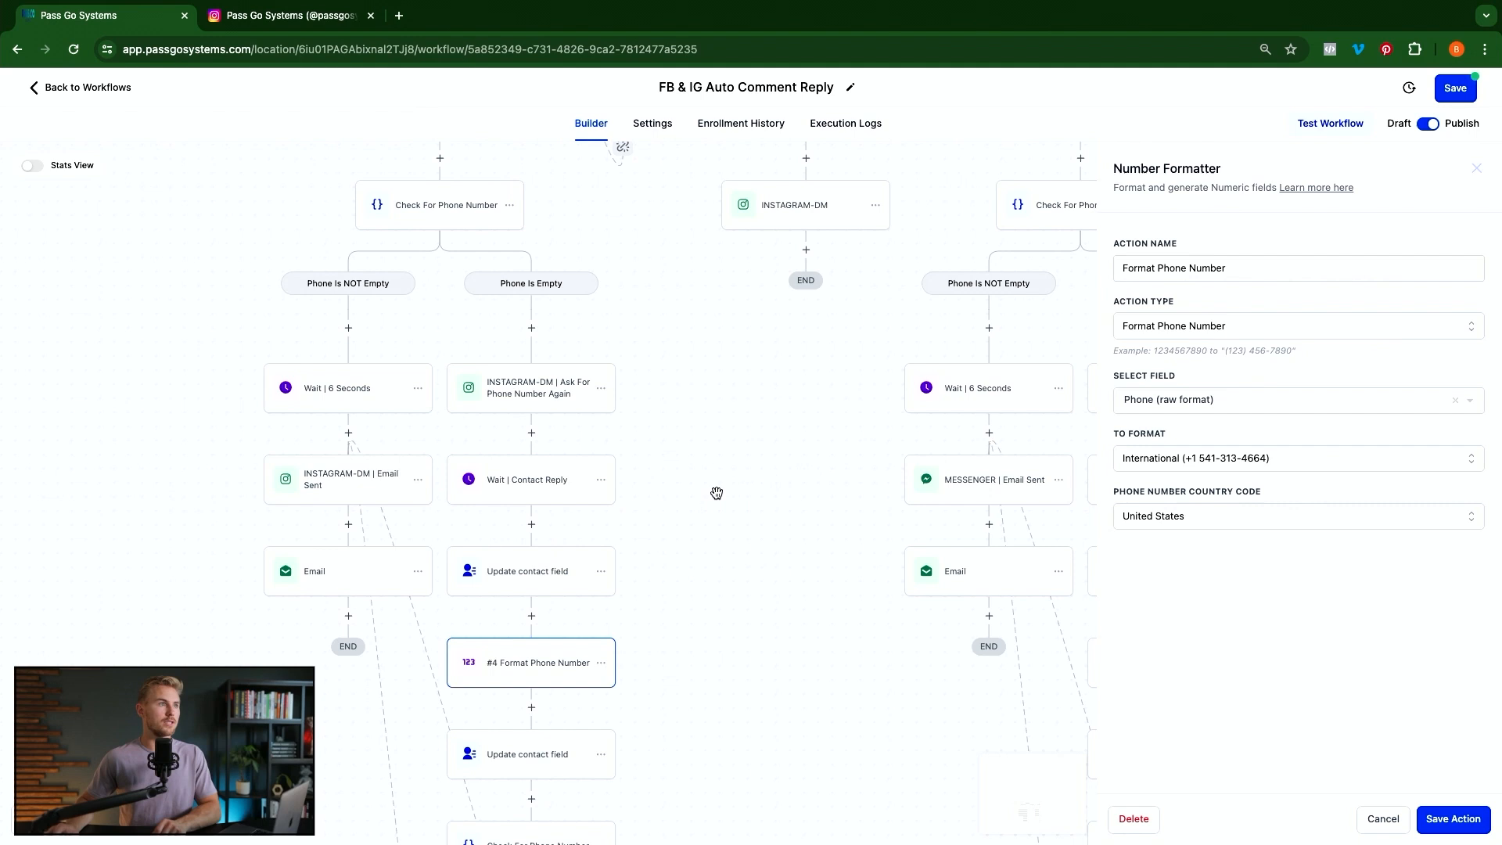
click(681, 486)
scroll(679, 488, up, 3)
scroll(679, 488, up, 4)
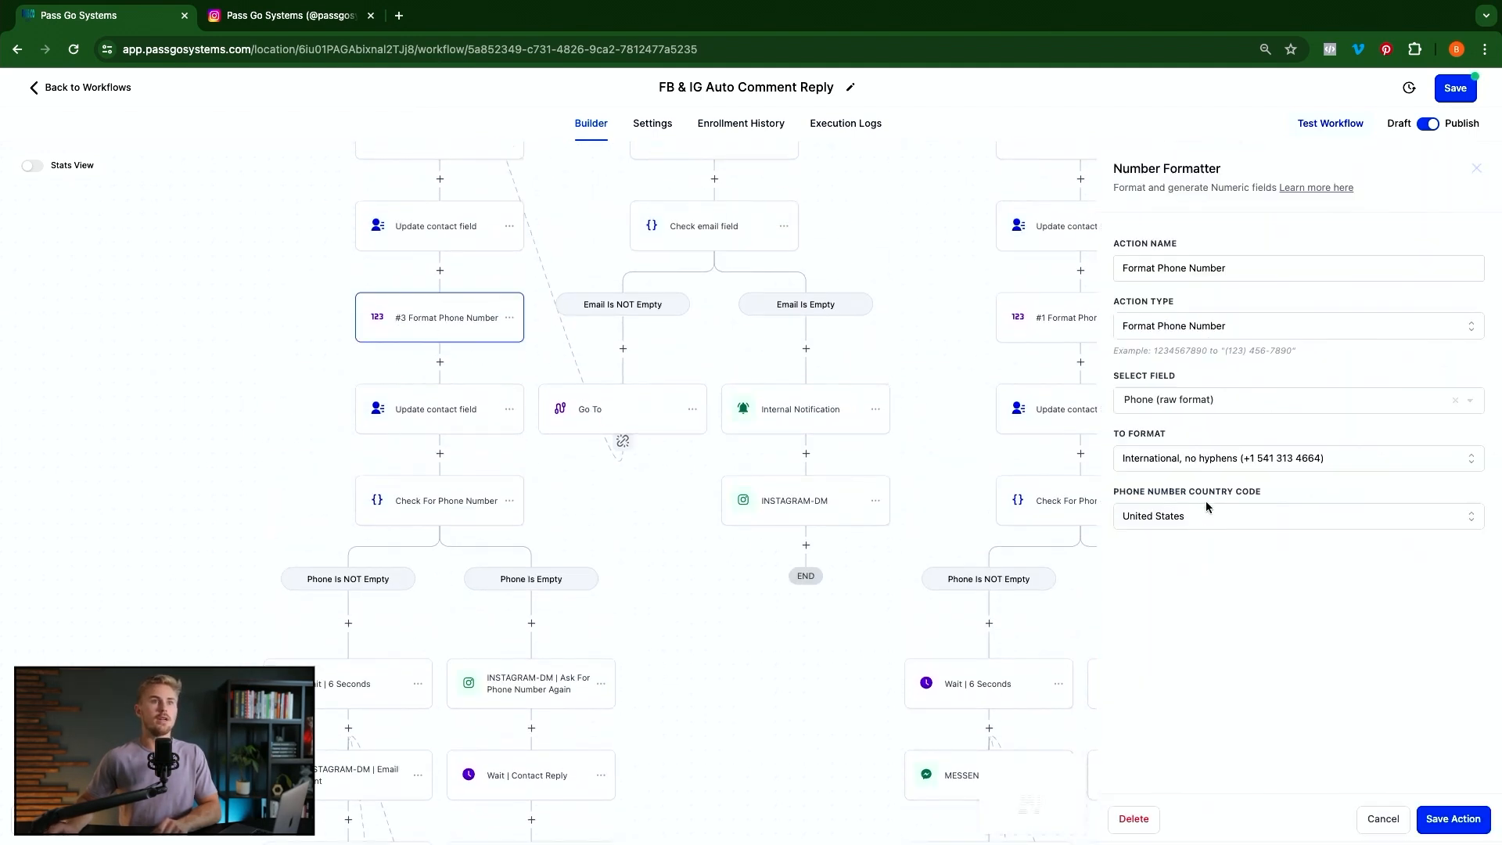
click(1305, 462)
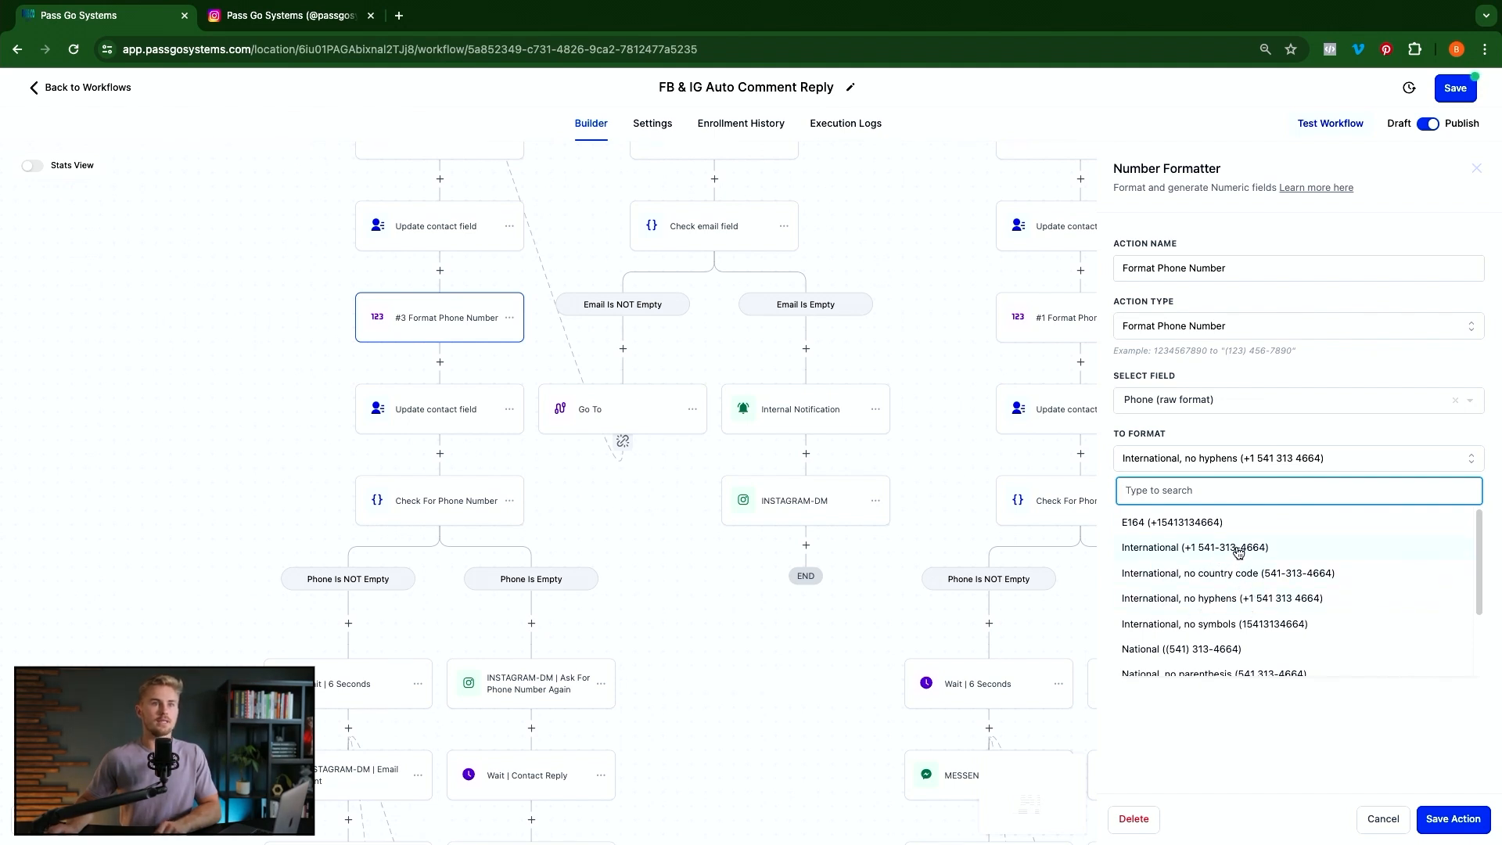
scroll(1239, 553, down, 1)
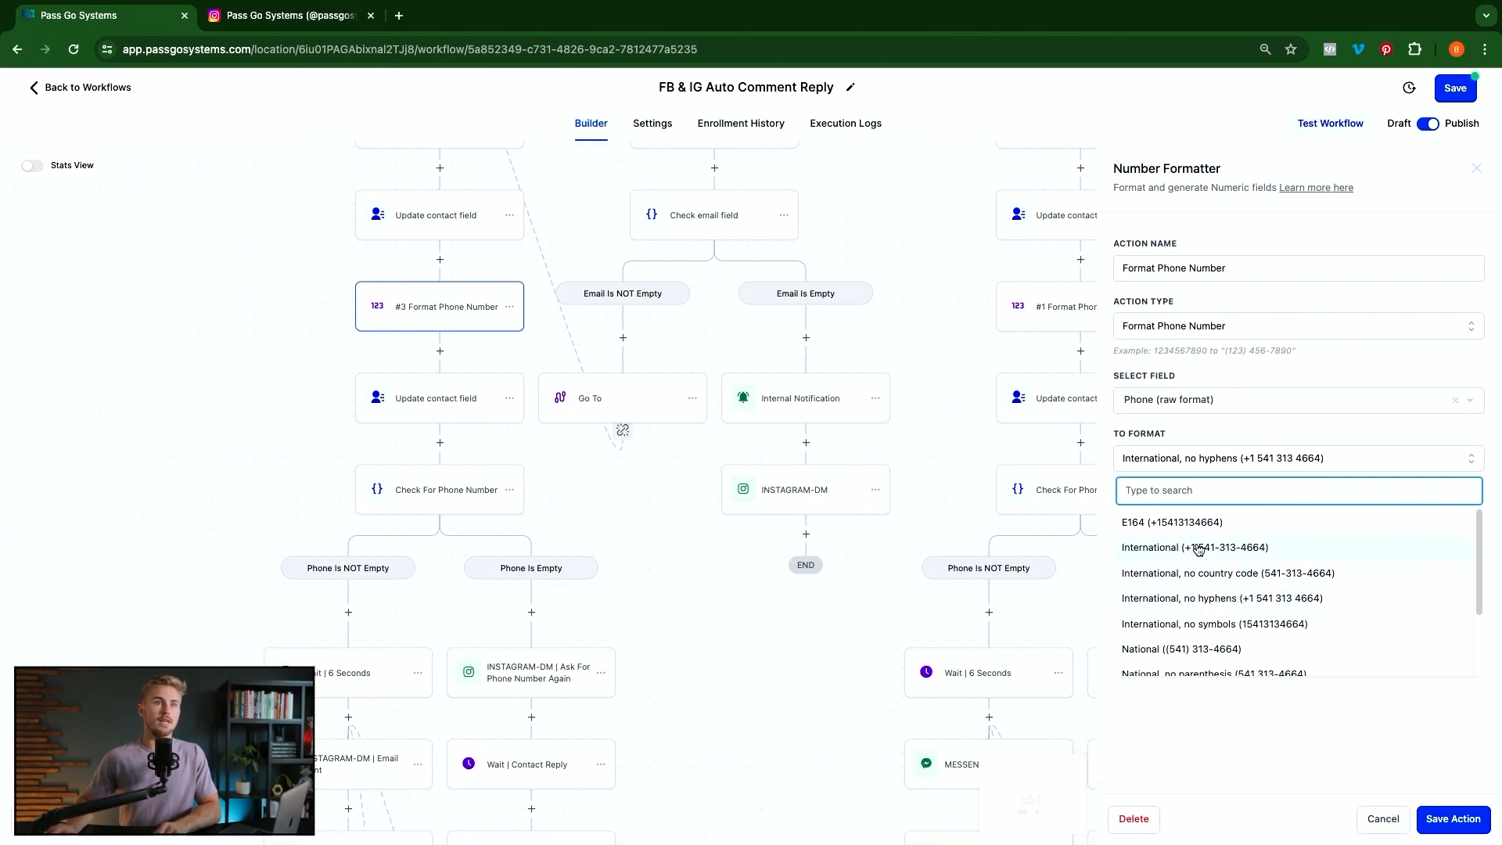
click(1193, 549)
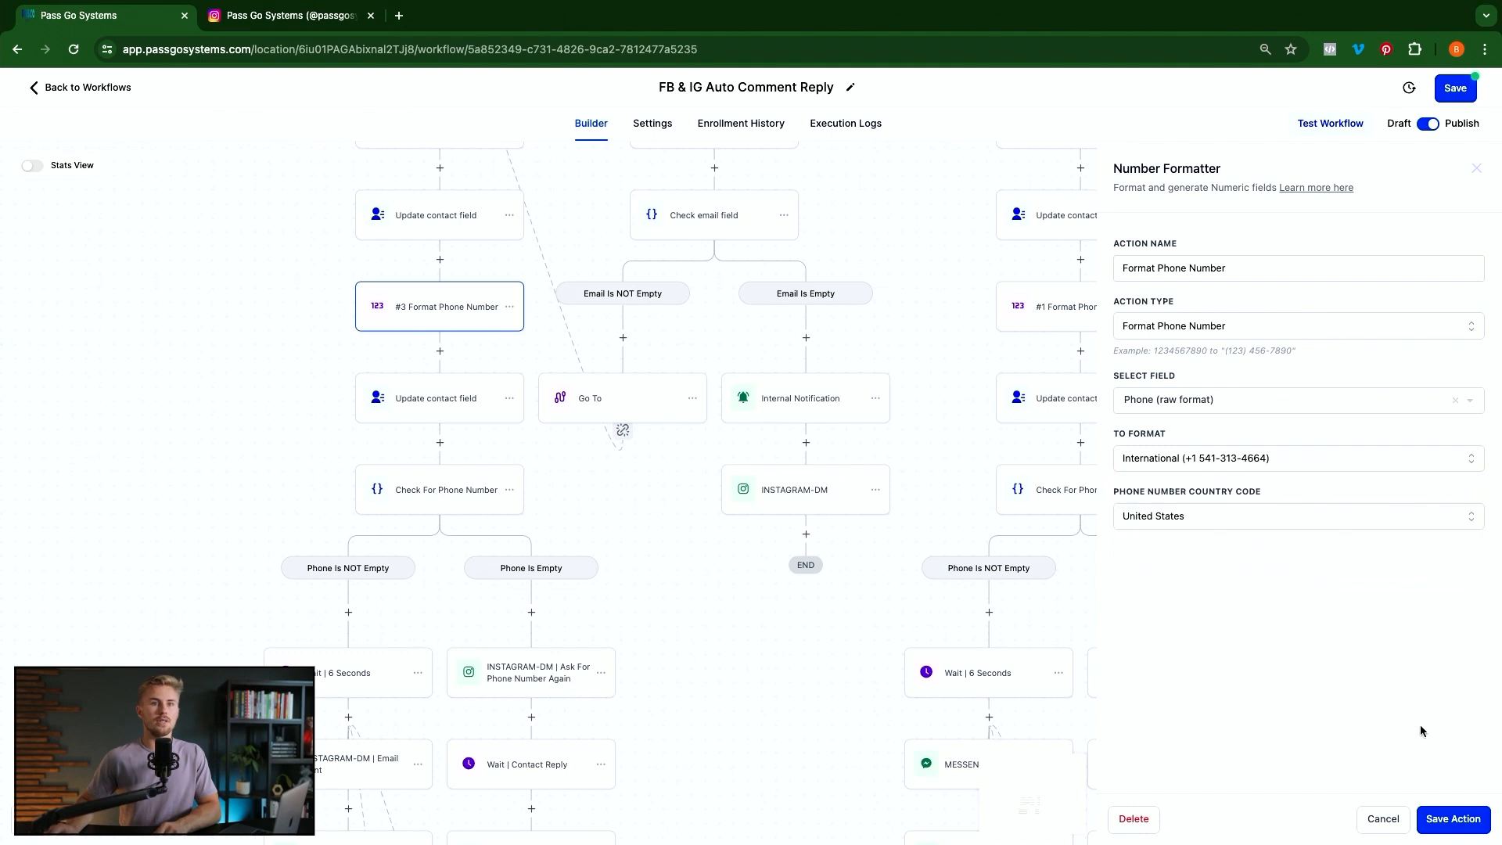
click(1452, 819)
scroll(508, 485, down, 2)
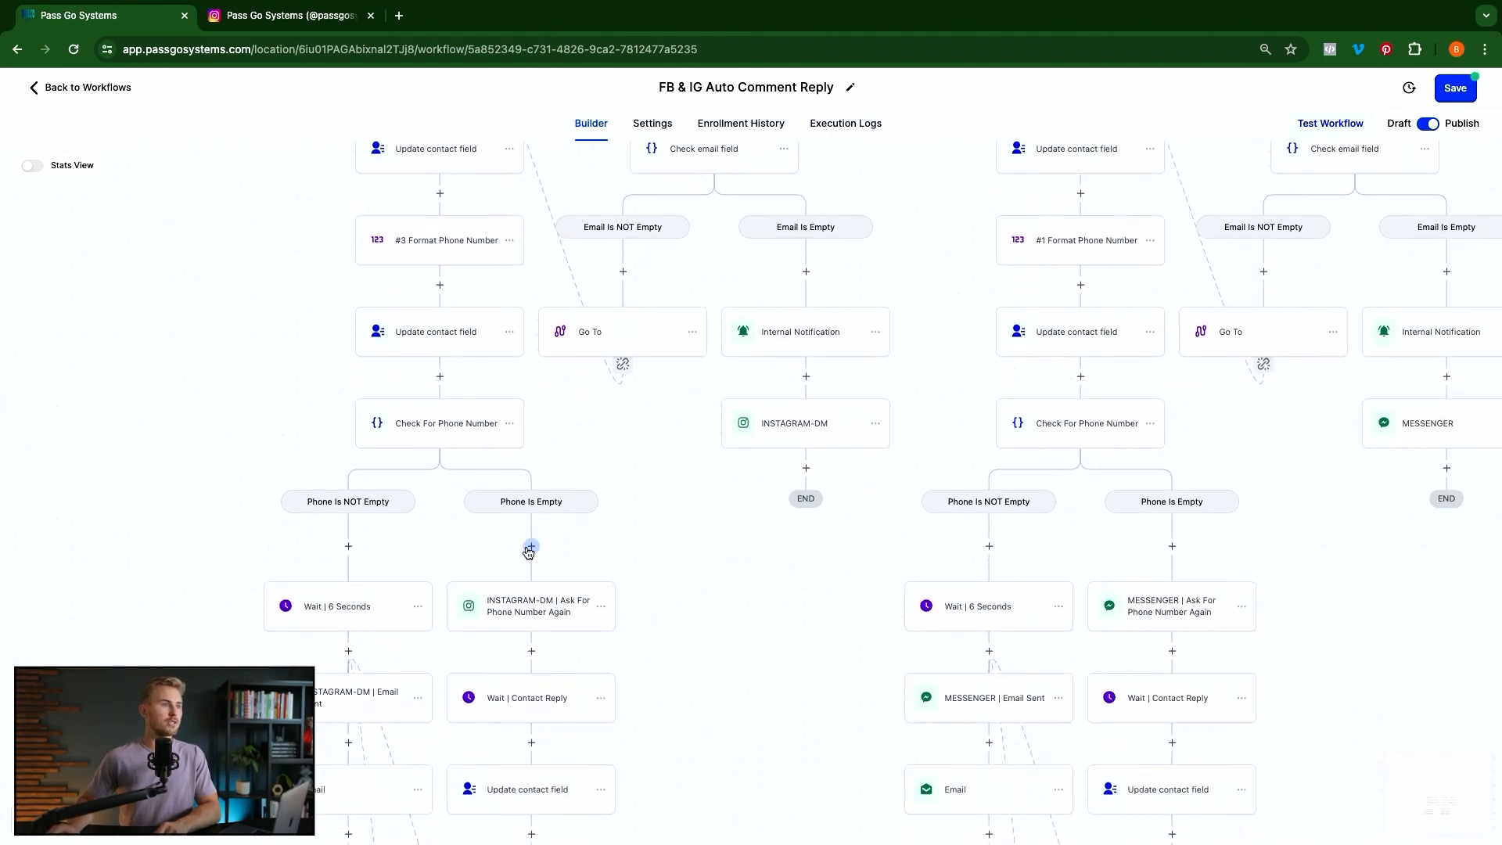
Replace the Phone value after #4 Format Phone Number with {{number_formatter.4.result}} and save
scroll(528, 552, down, 5)
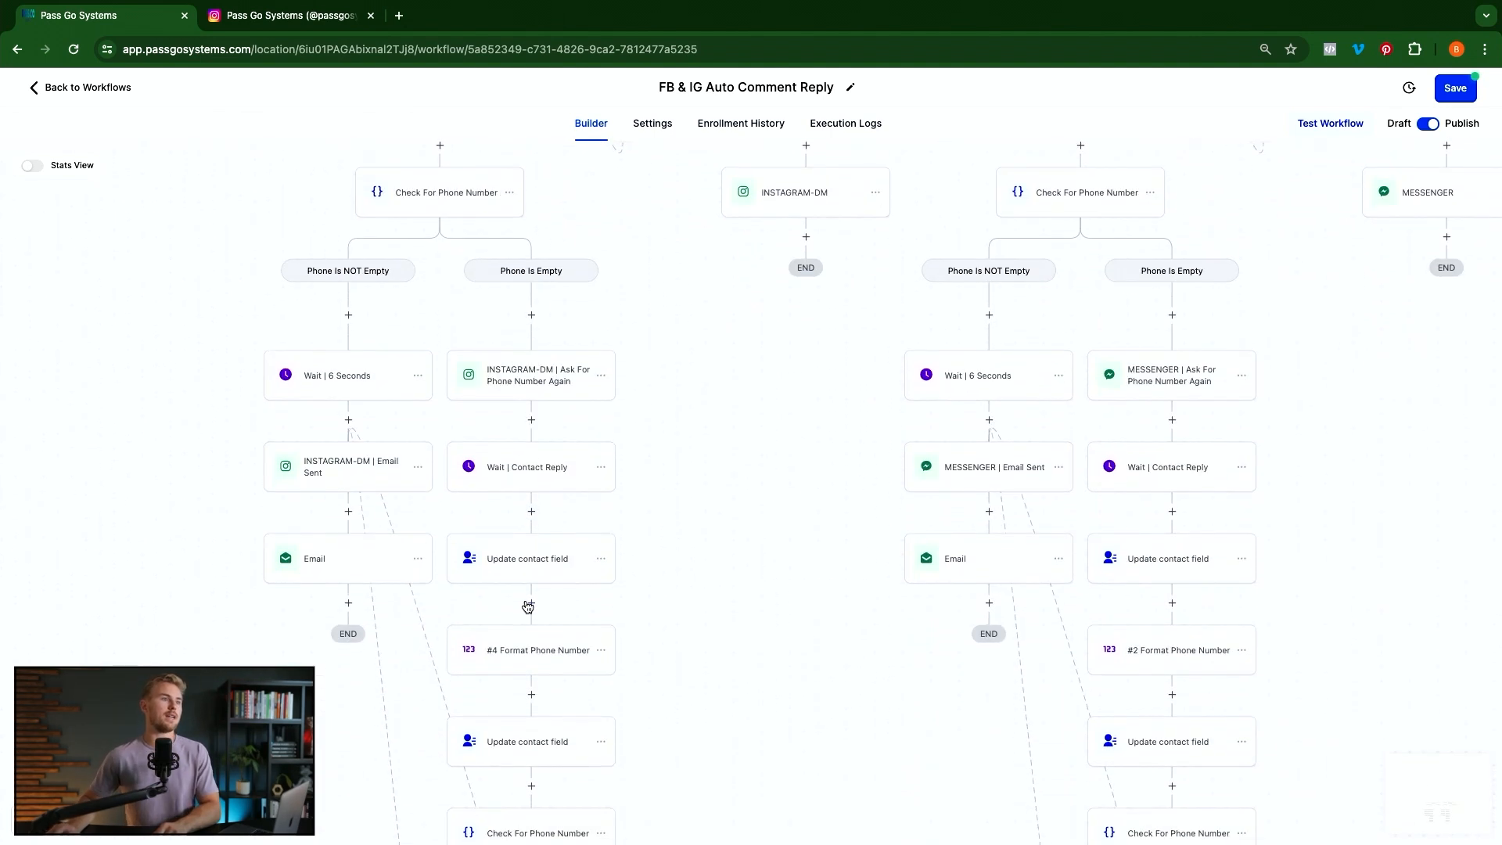
scroll(528, 607, down, 2)
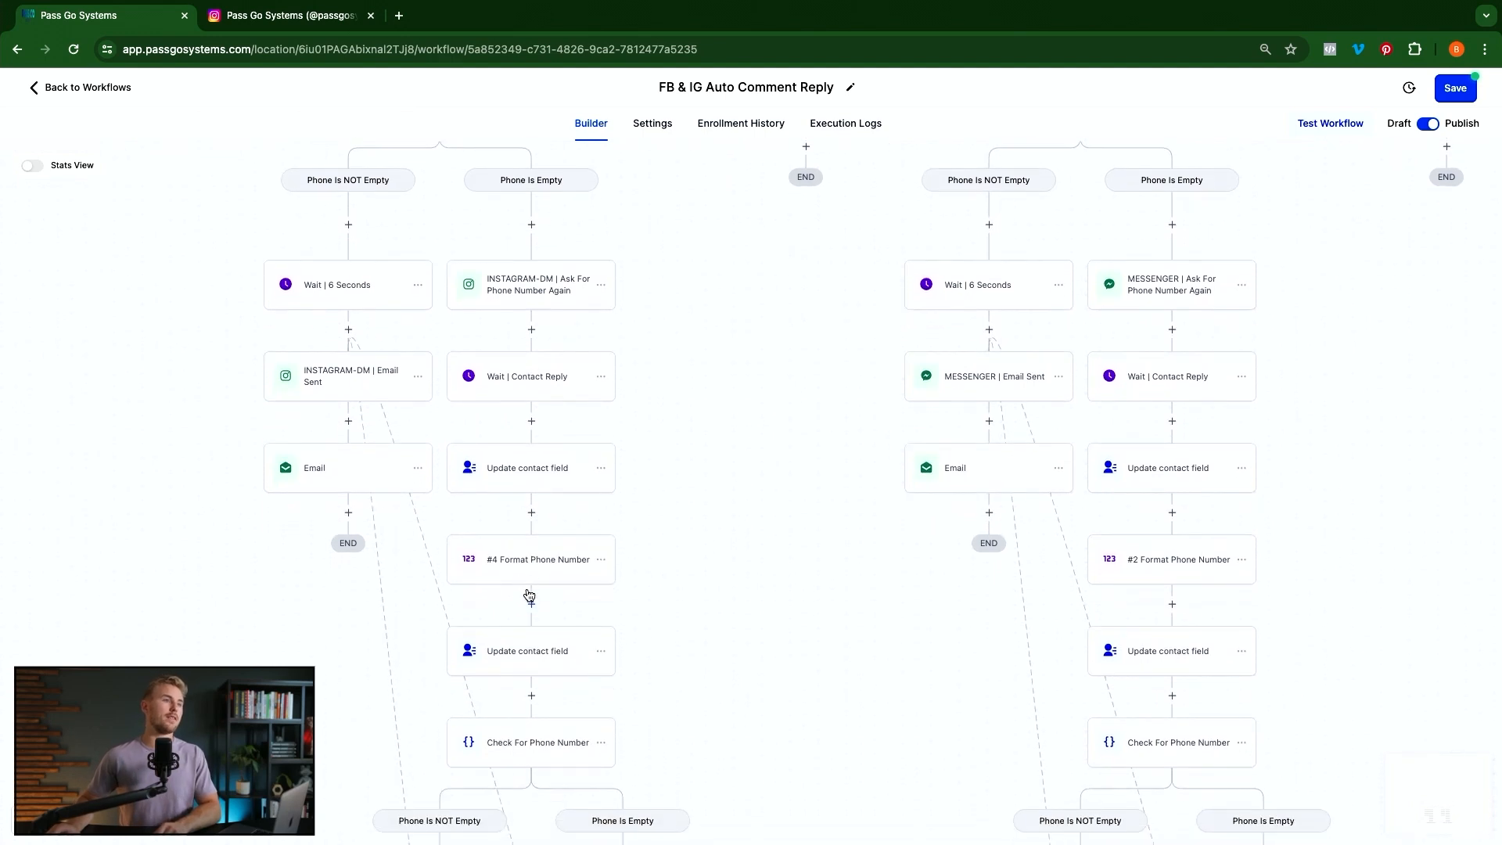
click(527, 663)
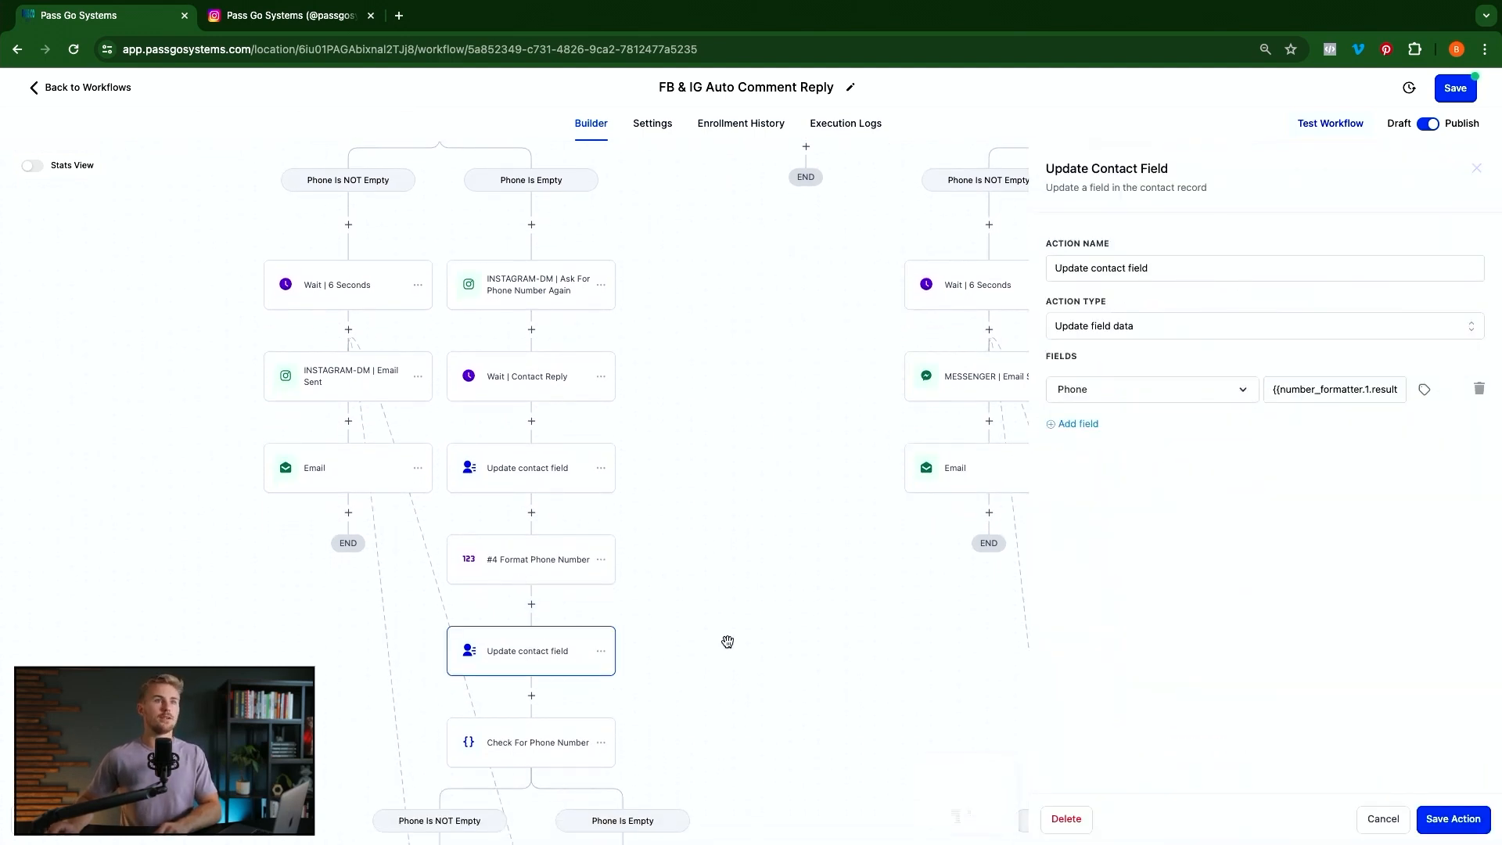
triple_click(1361, 389)
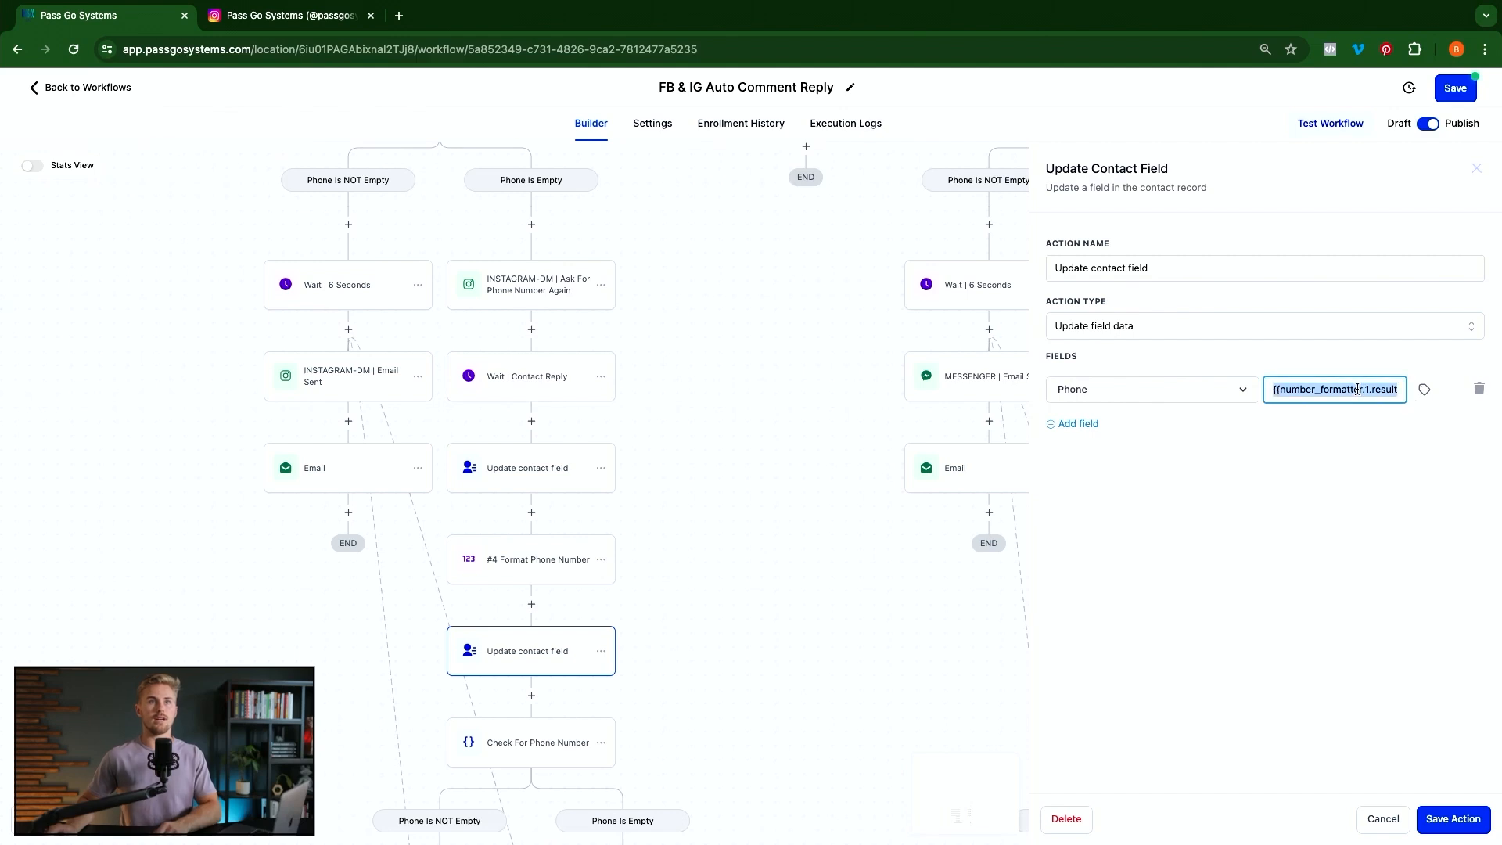
key(BackSpace)
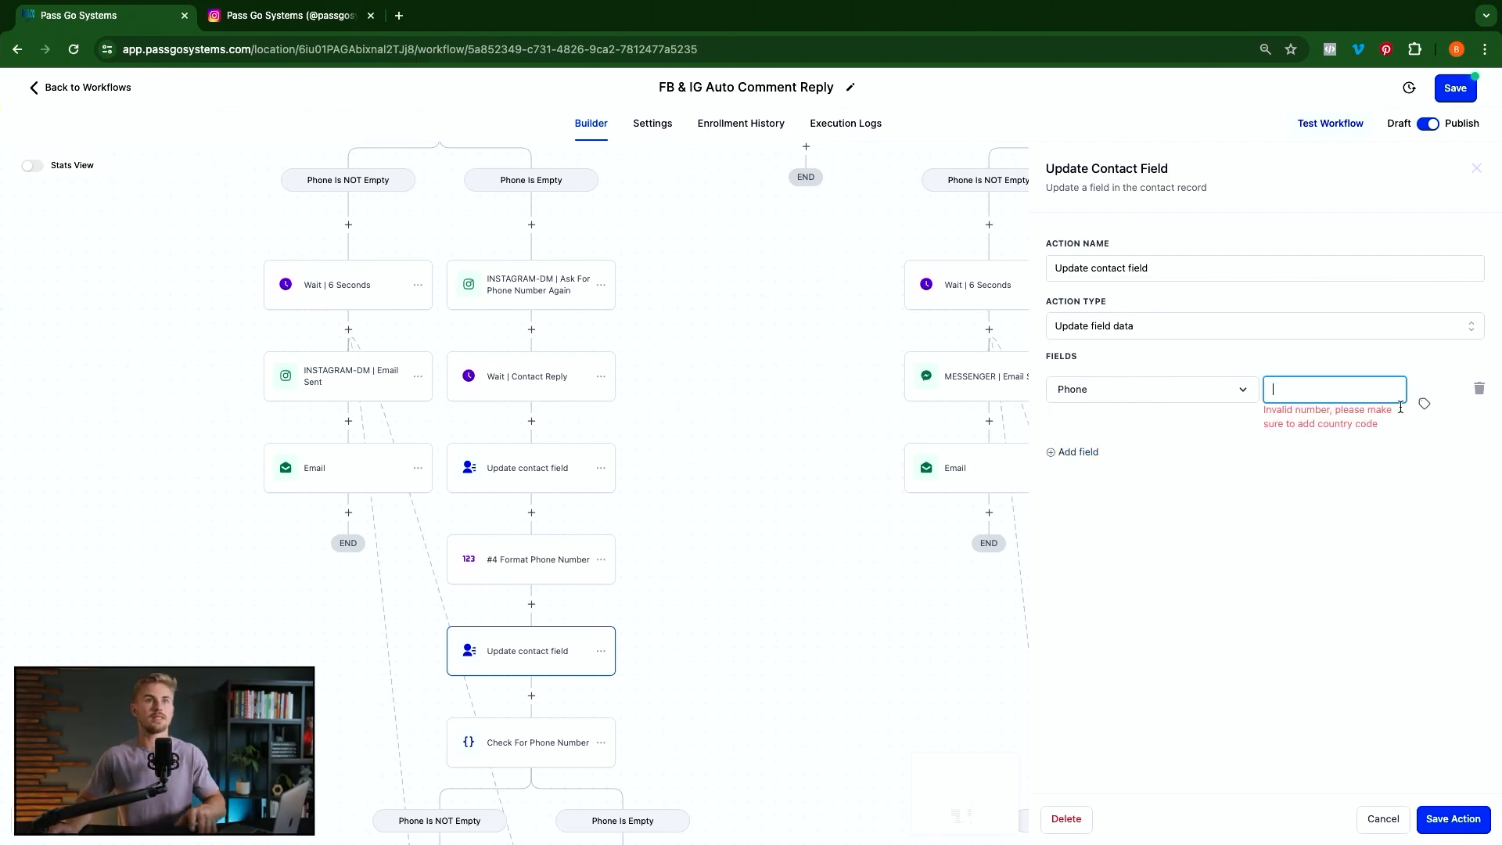
click(1424, 390)
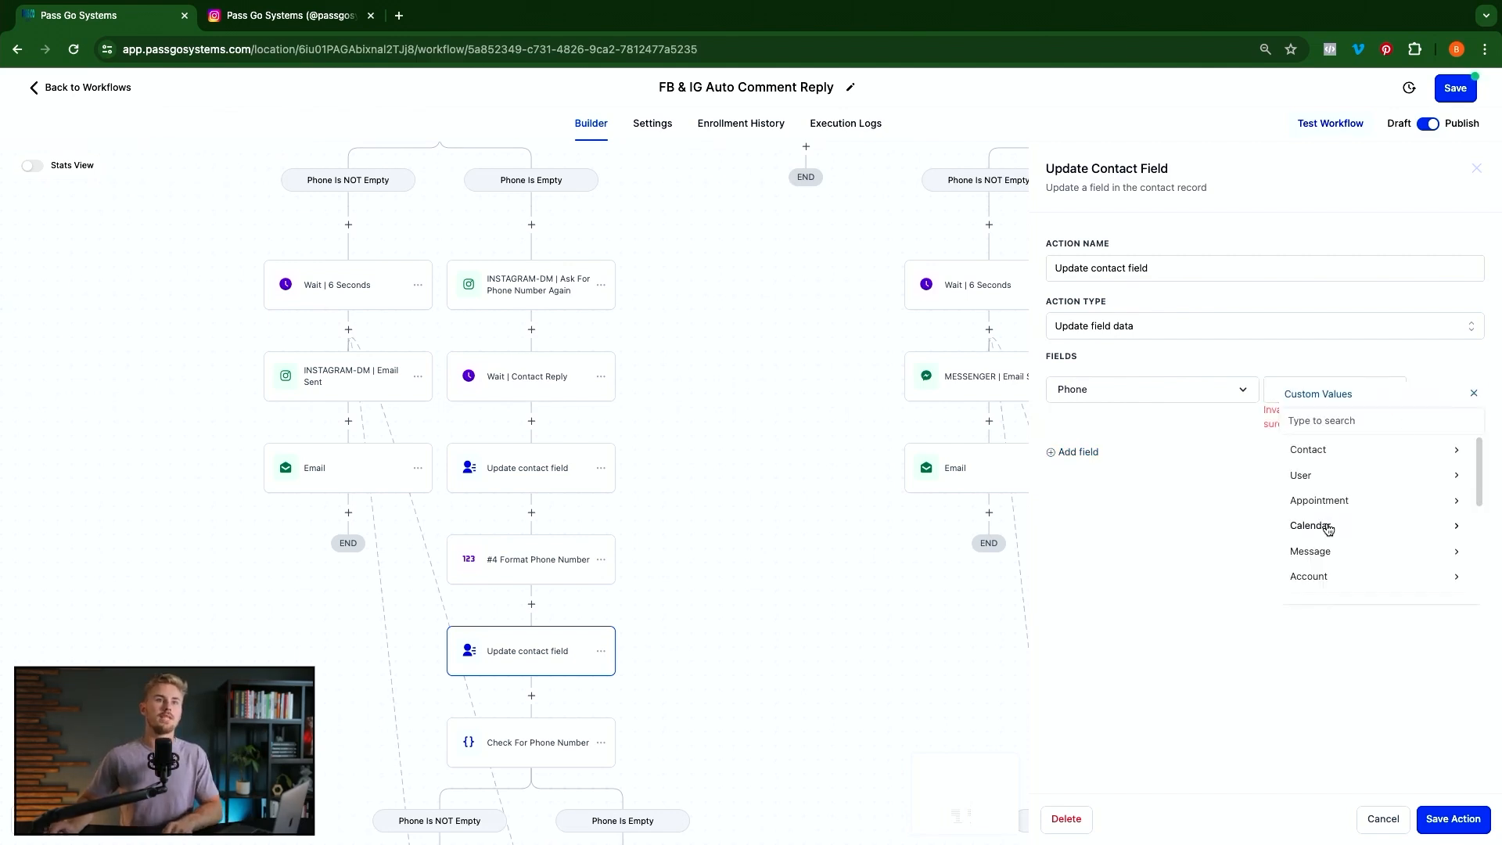
scroll(1343, 456, down, 5)
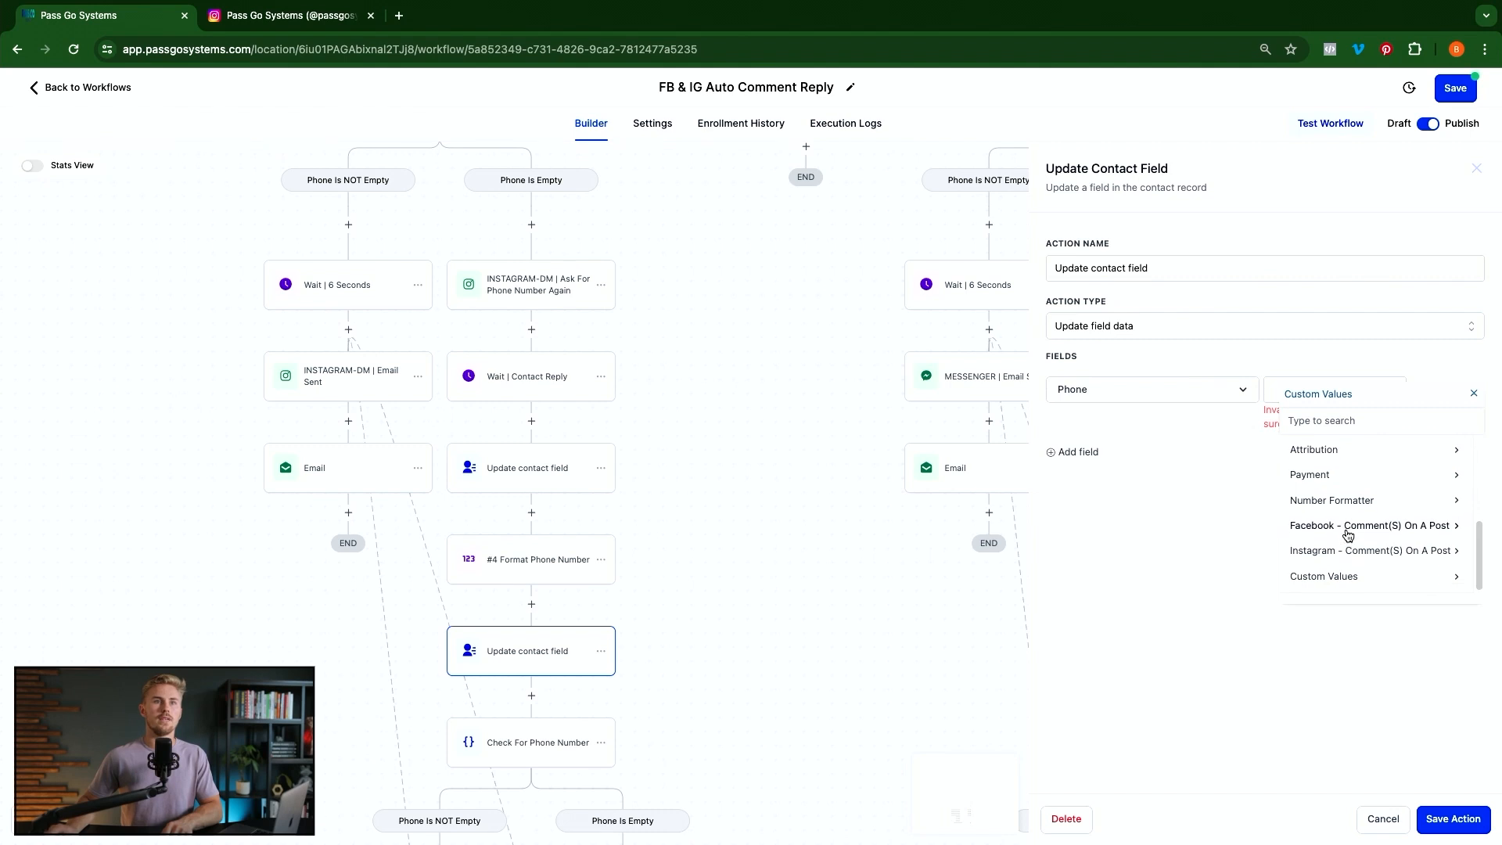
click(1352, 499)
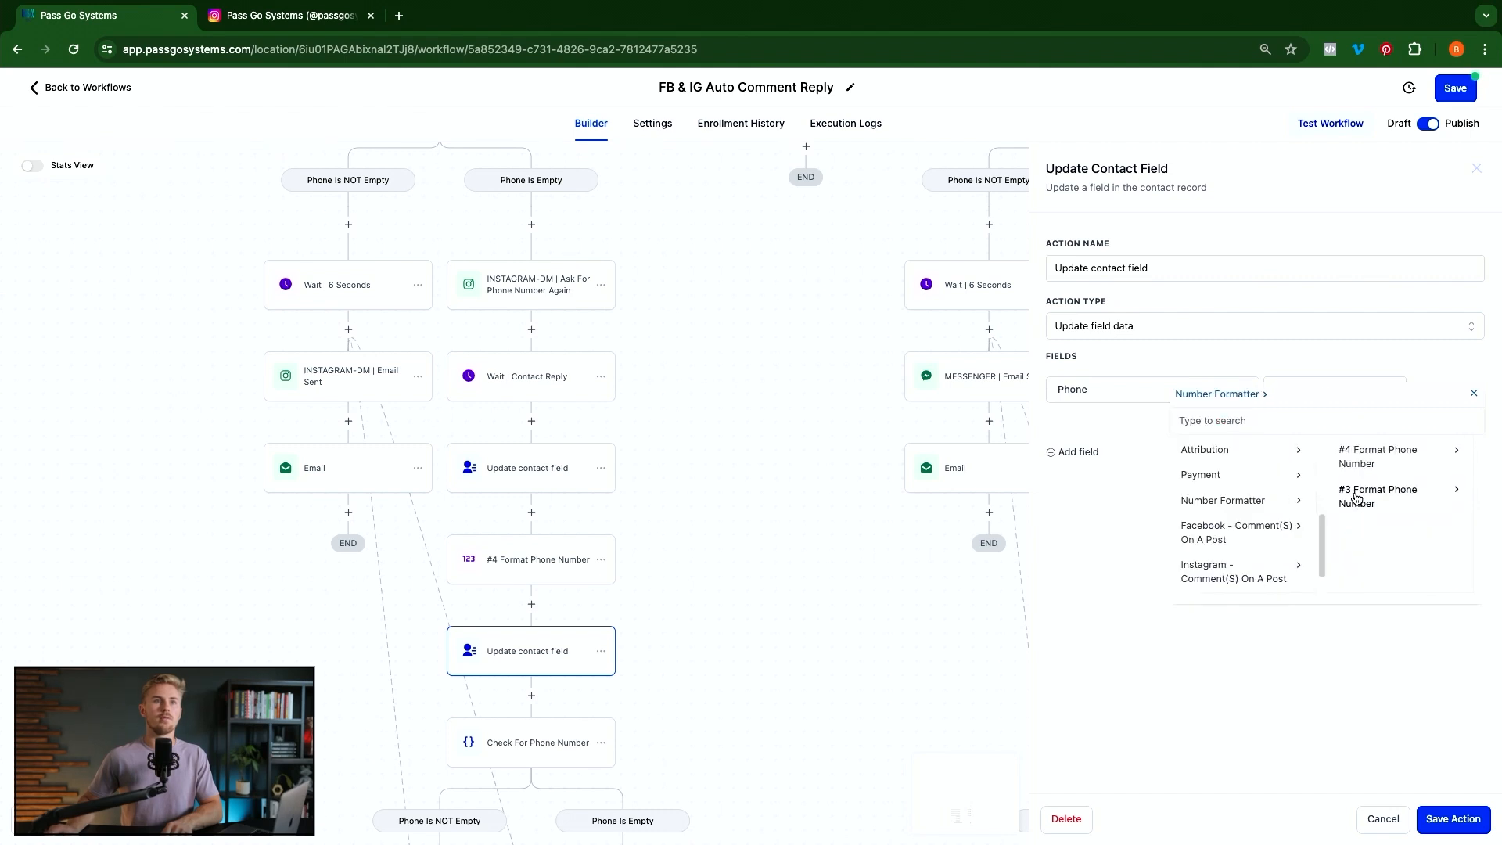
click(1391, 458)
click(1405, 451)
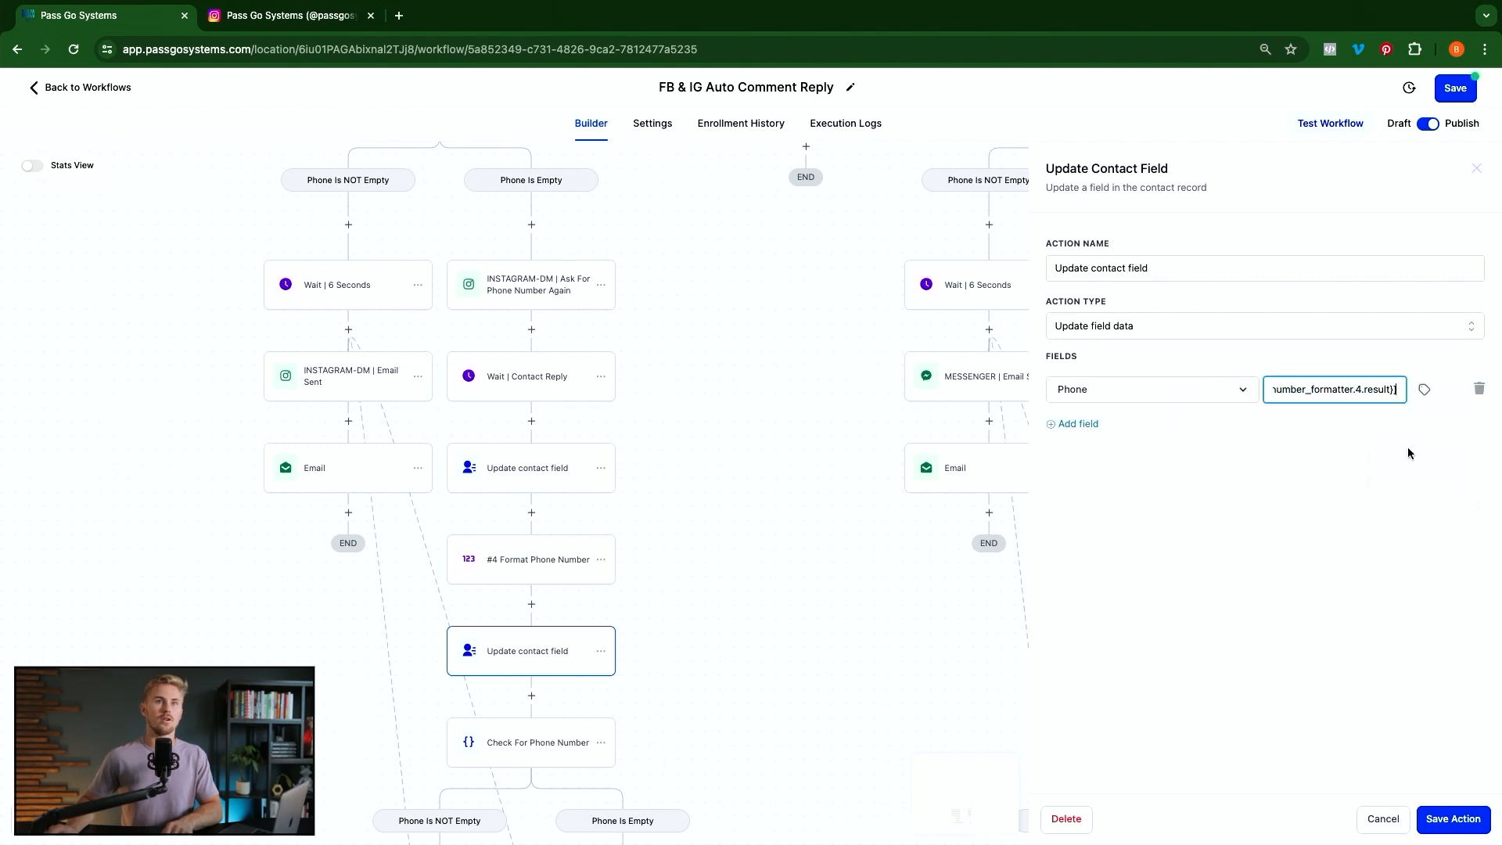
click(1454, 820)
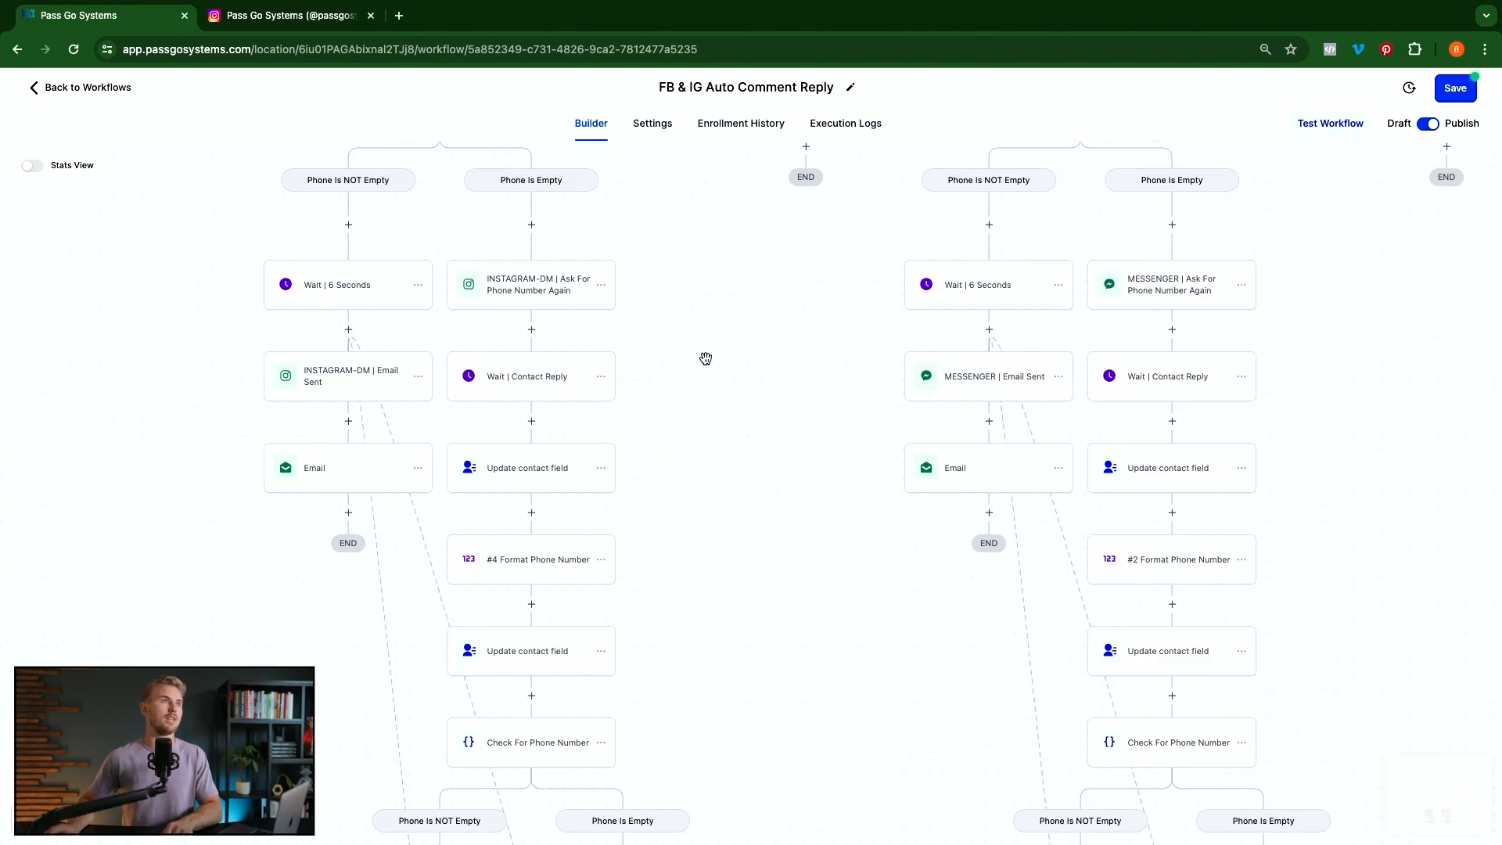
scroll(704, 355, up, 3)
scroll(687, 440, up, 5)
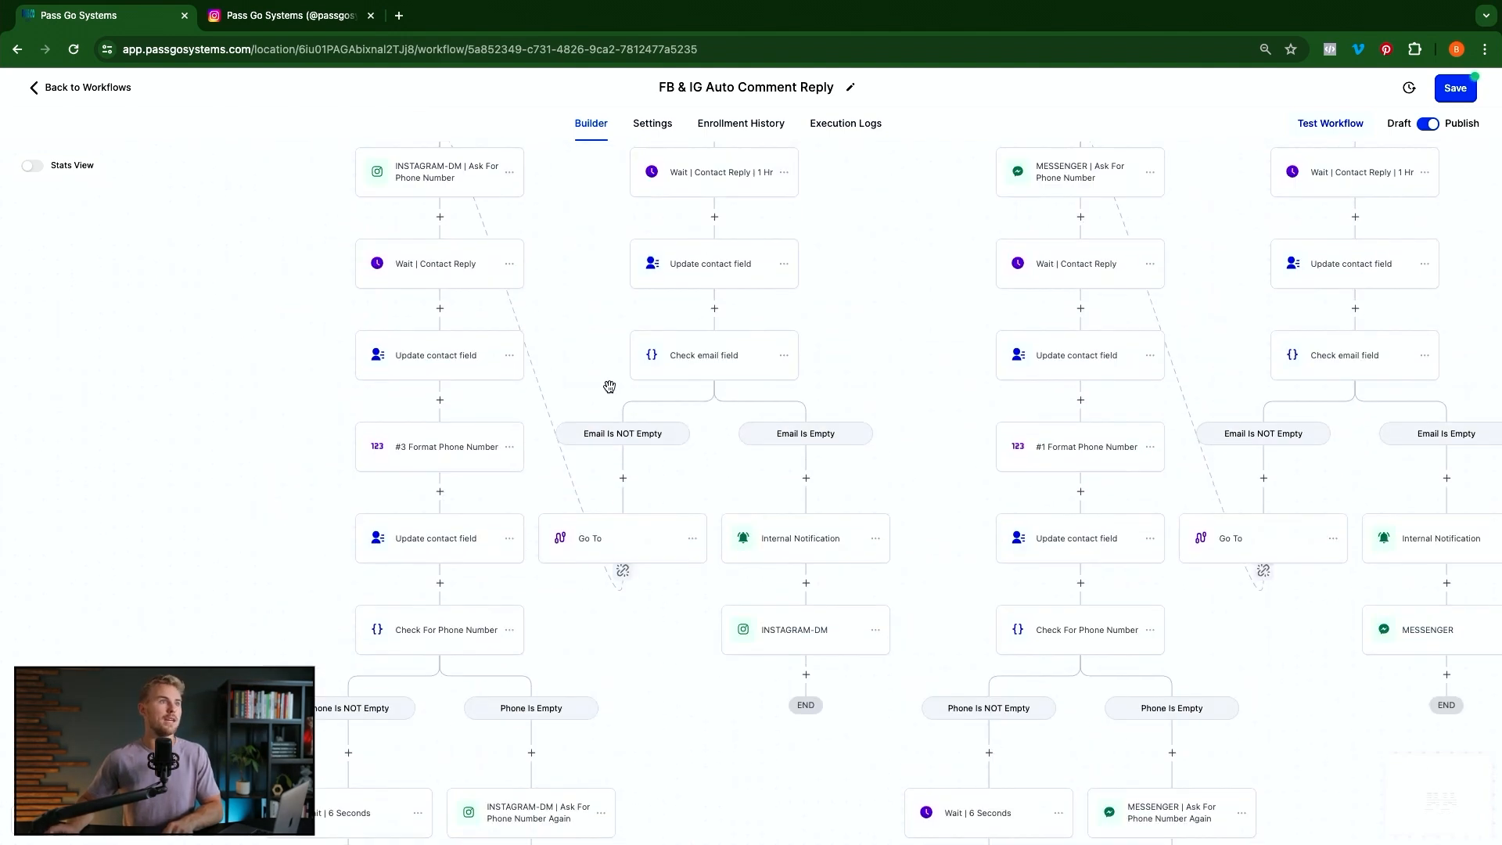
scroll(470, 352, up, 2)
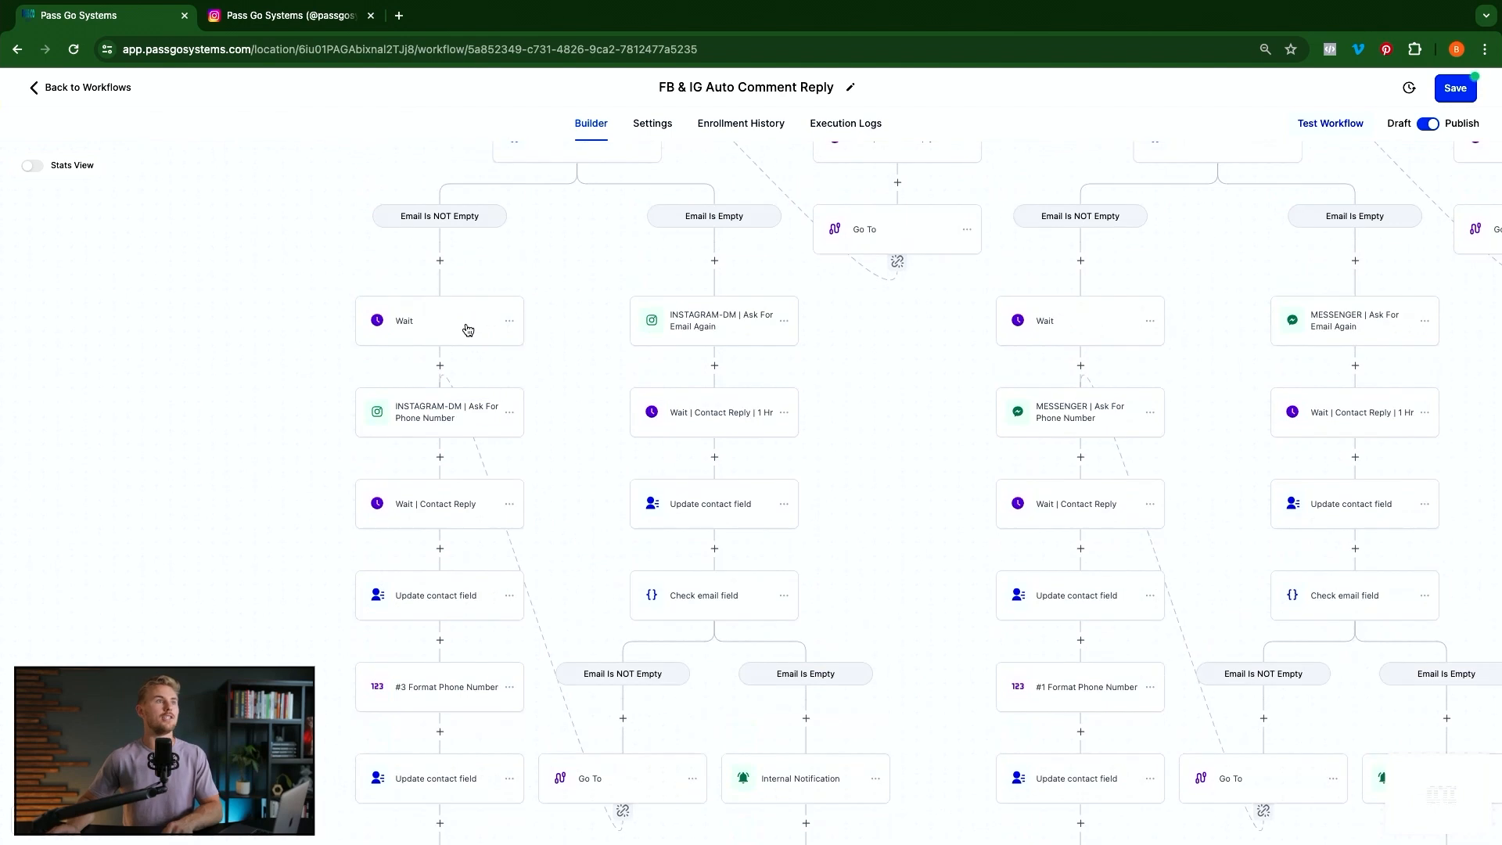
scroll(559, 476, down, 1)
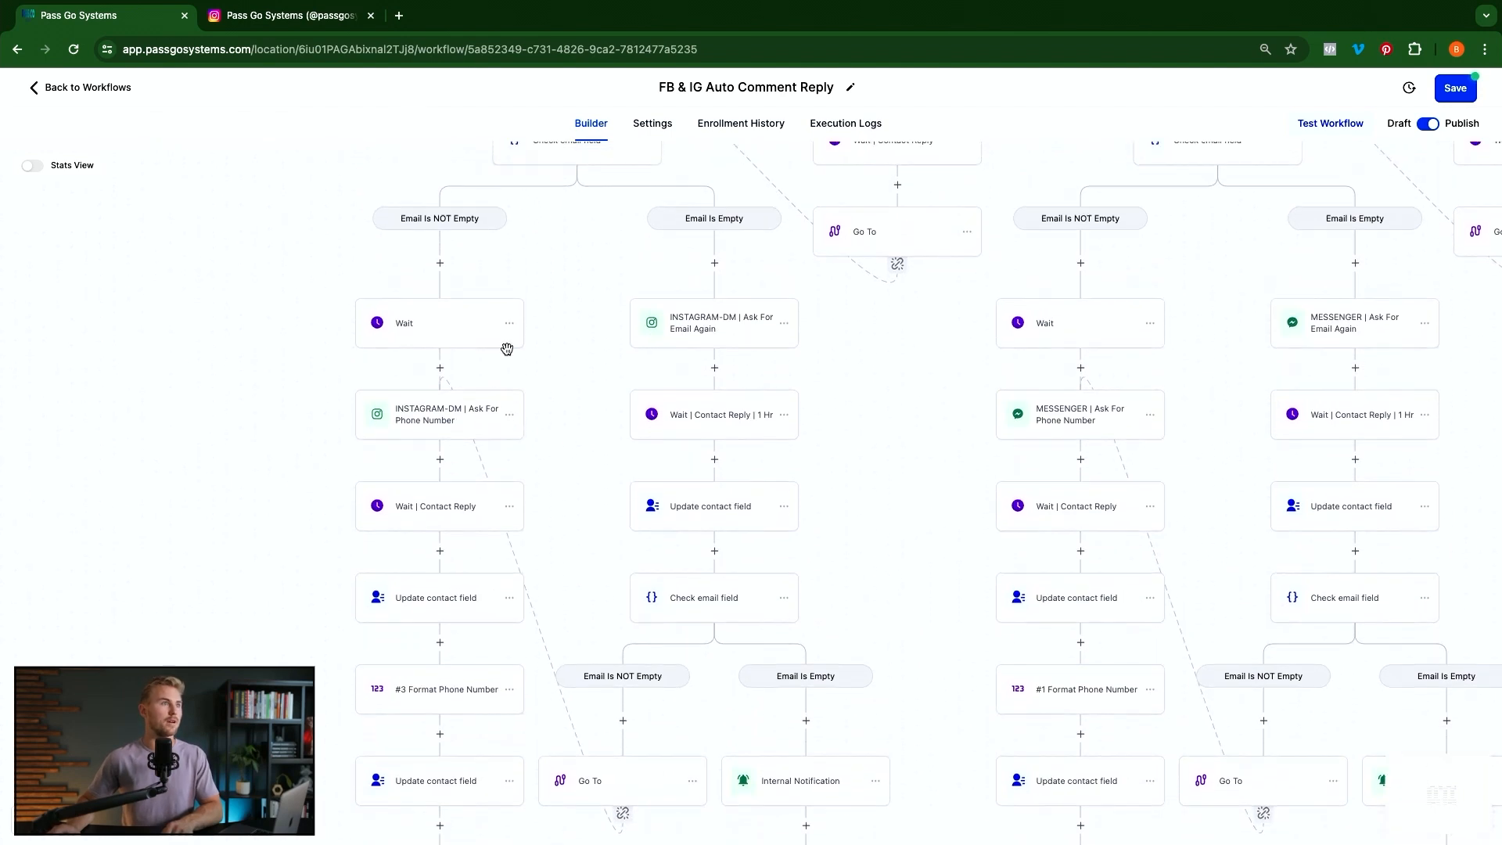
click(509, 323)
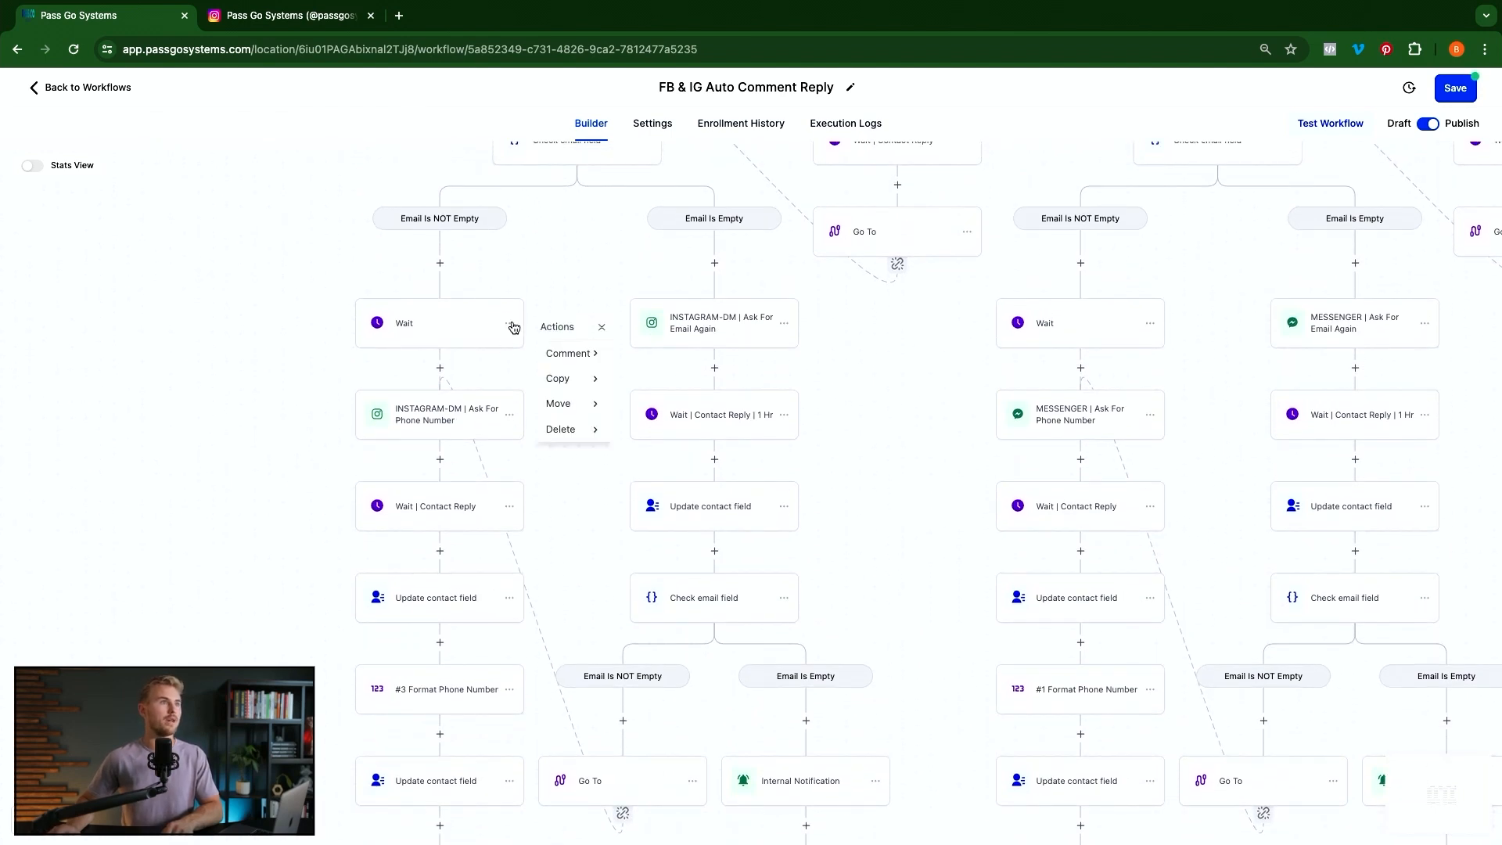
click(575, 383)
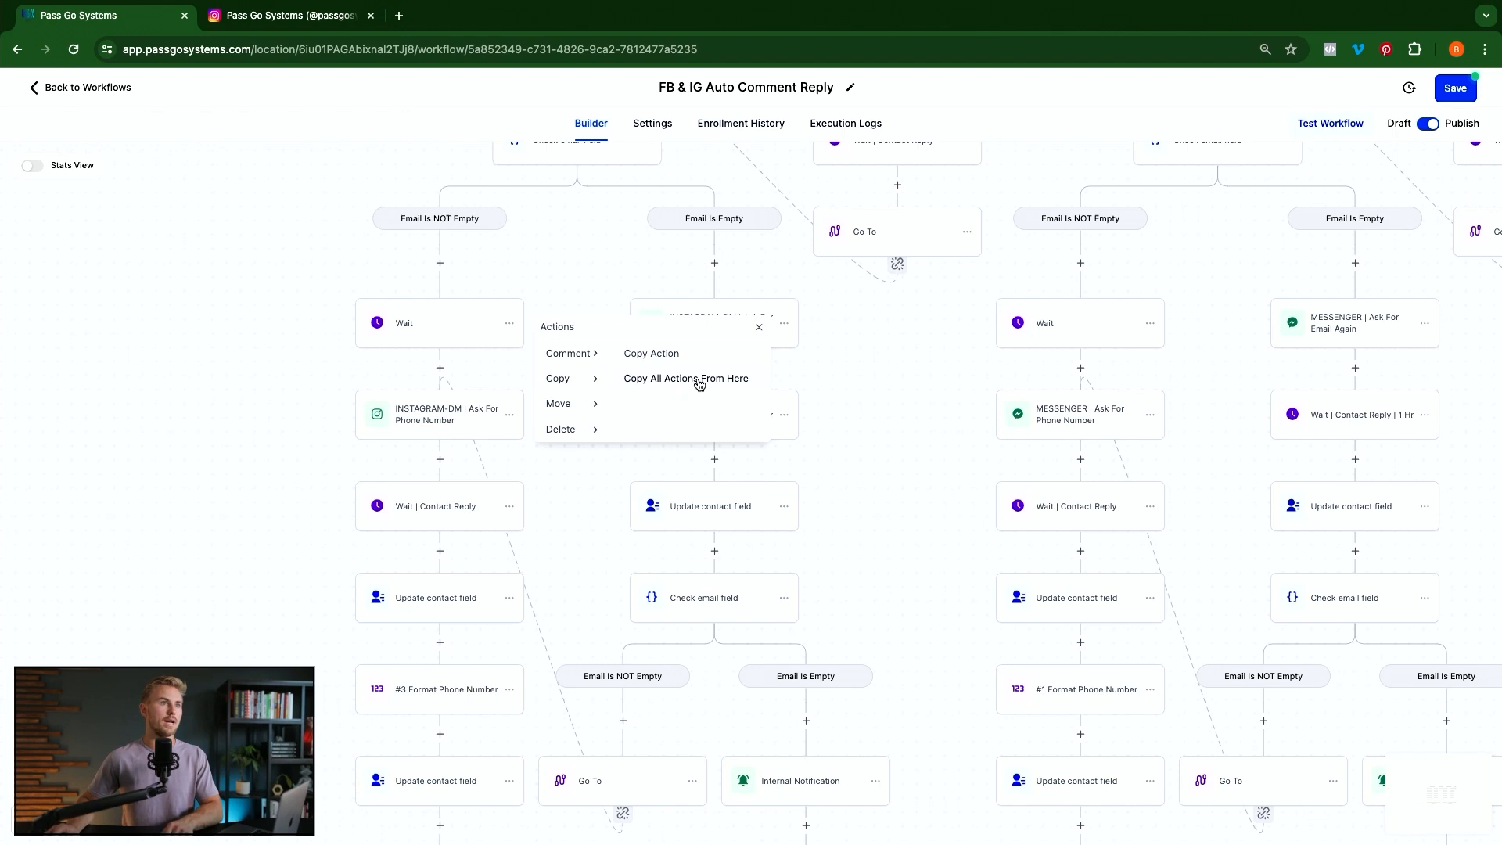
click(763, 329)
scroll(580, 577, down, 5)
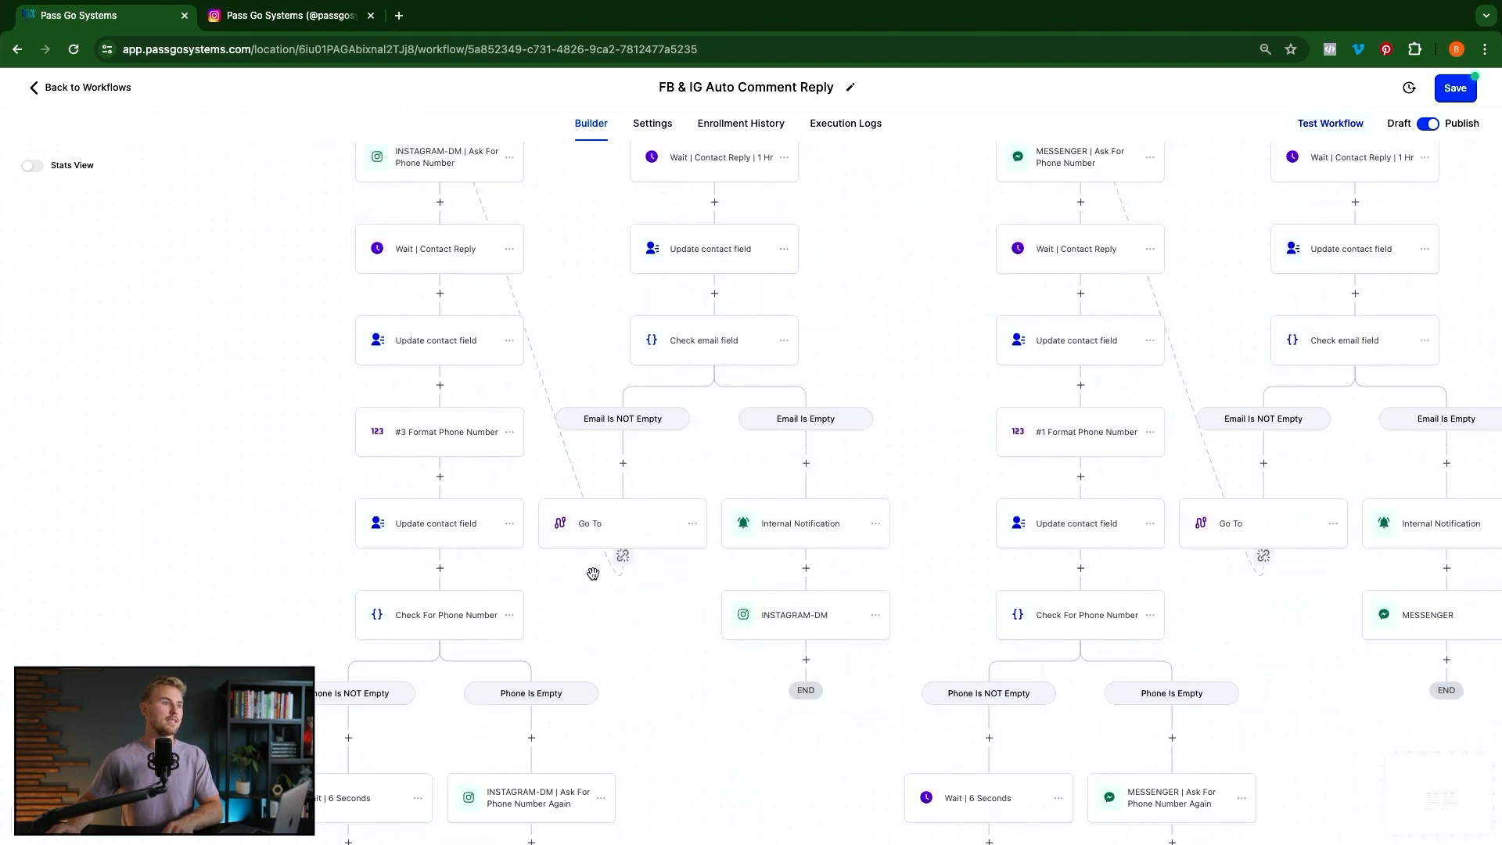
scroll(583, 641, down, 2)
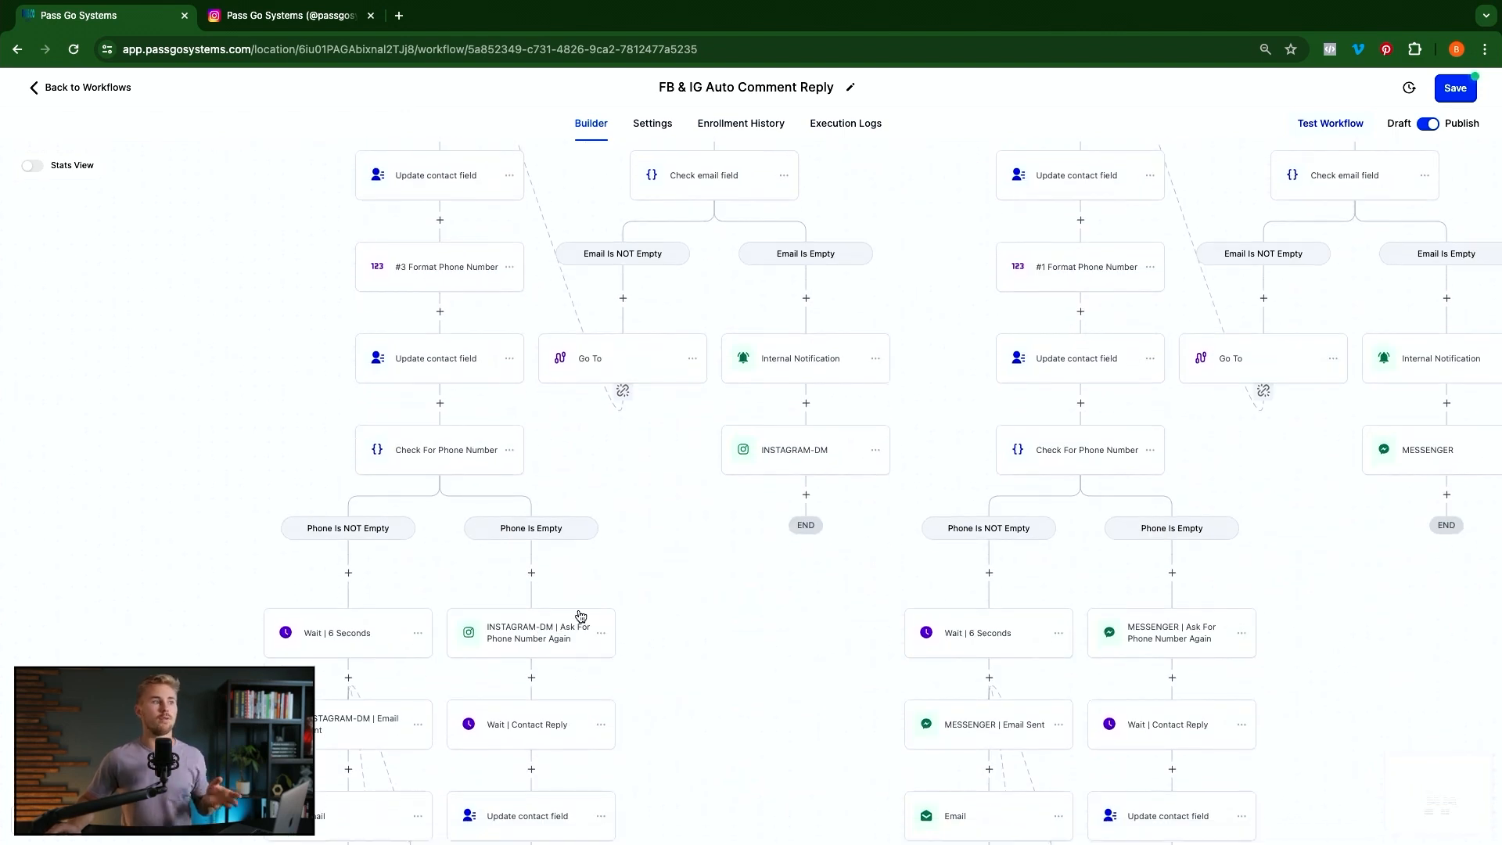
scroll(579, 610, down, 2)
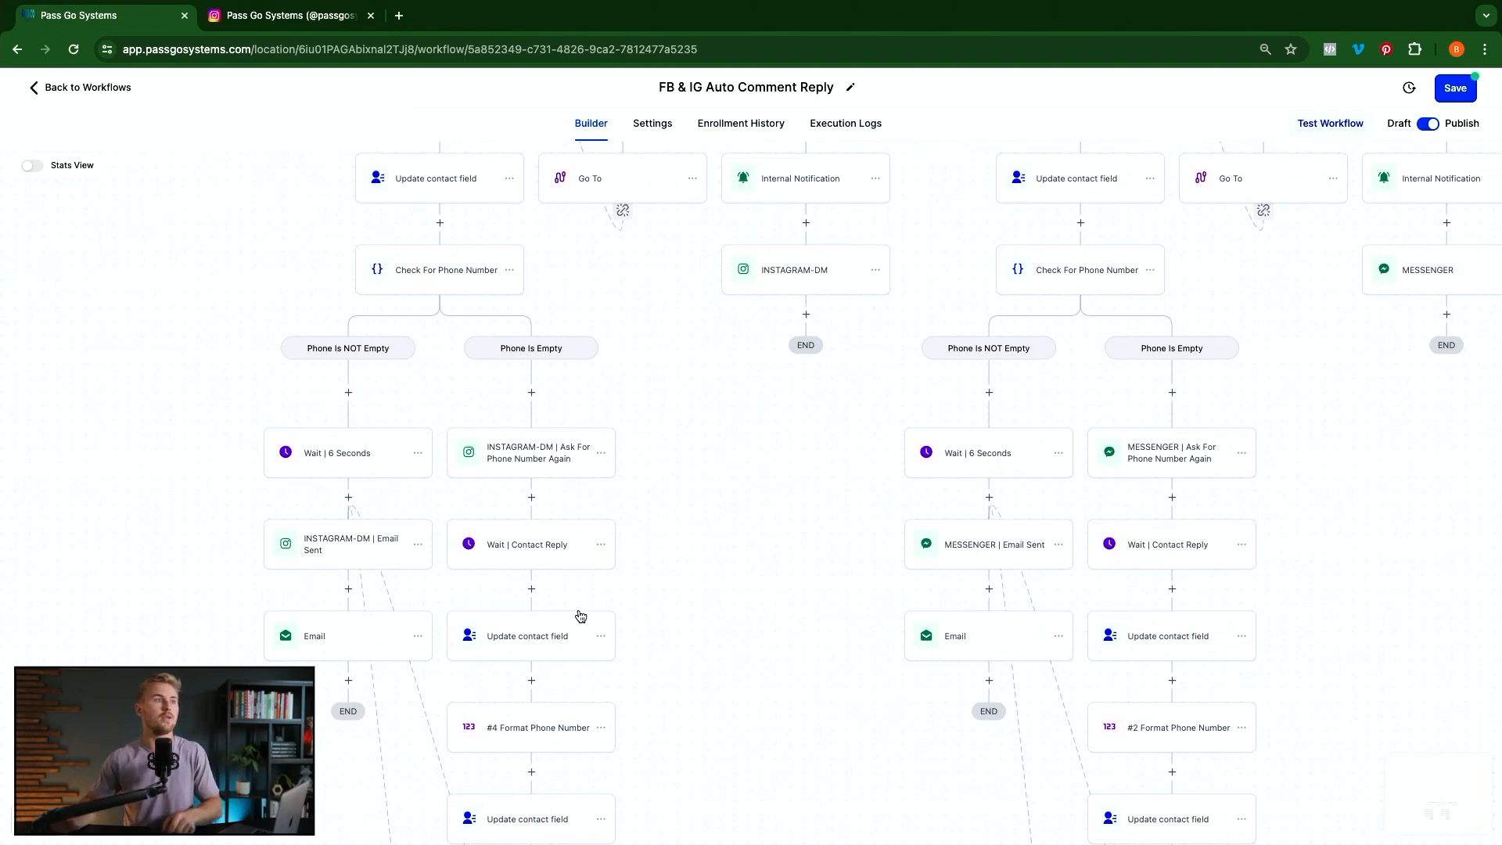
scroll(552, 634, down, 3)
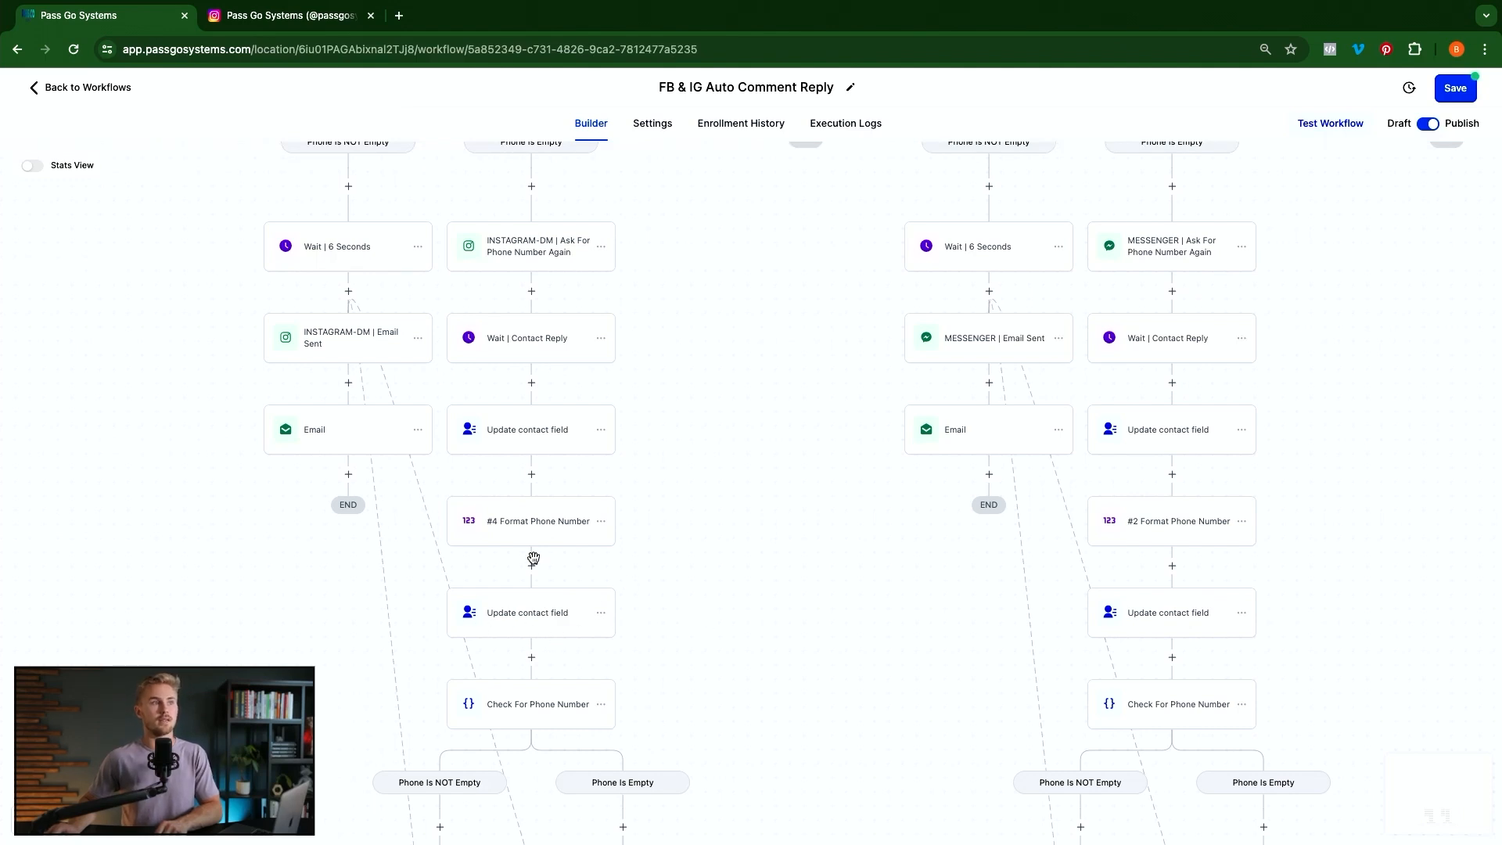
scroll(620, 611, down, 2)
scroll(555, 539, down, 2)
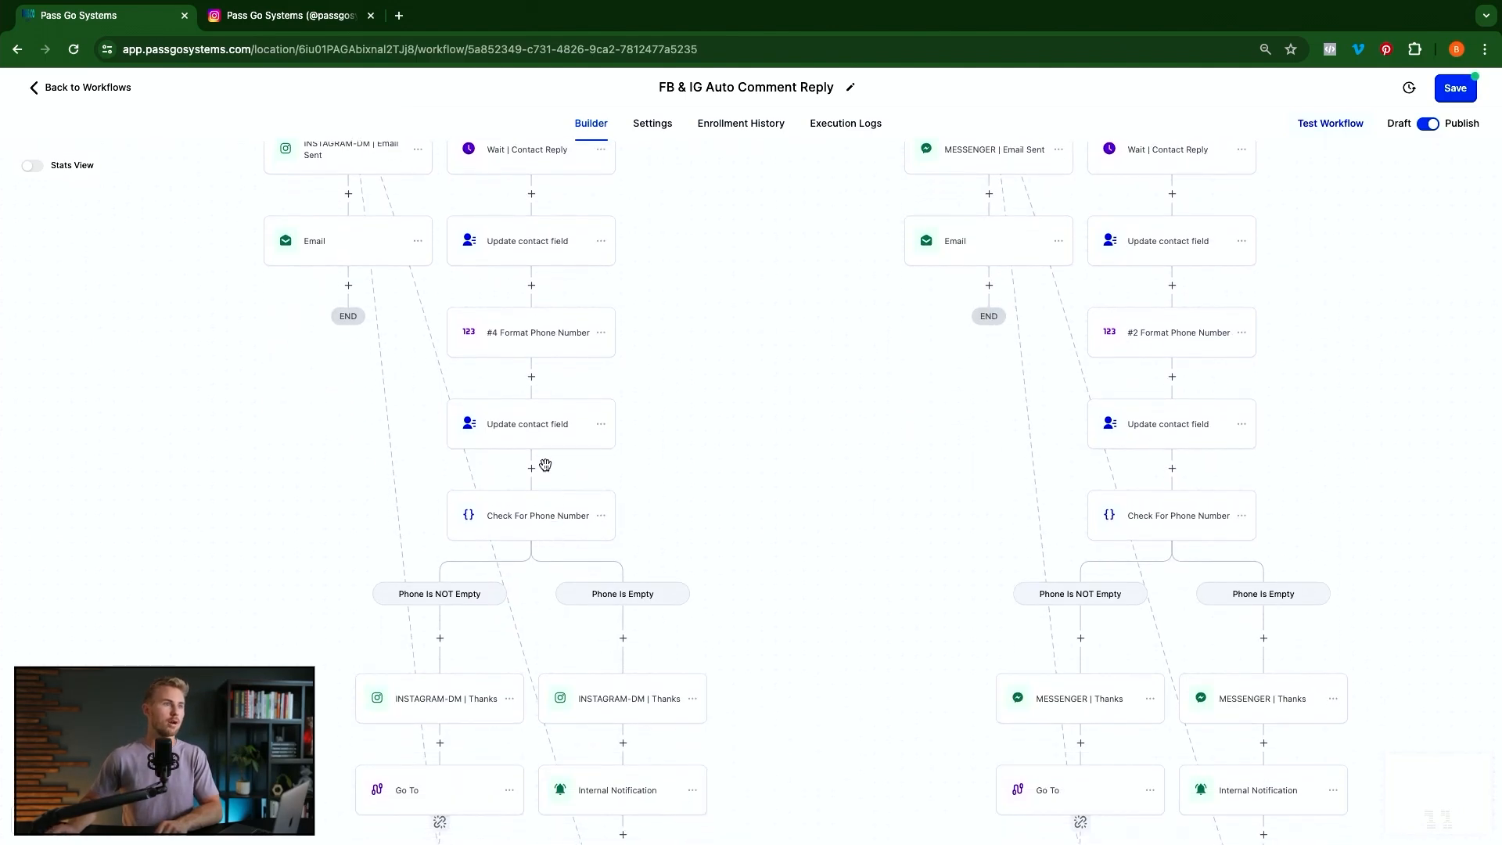
click(545, 532)
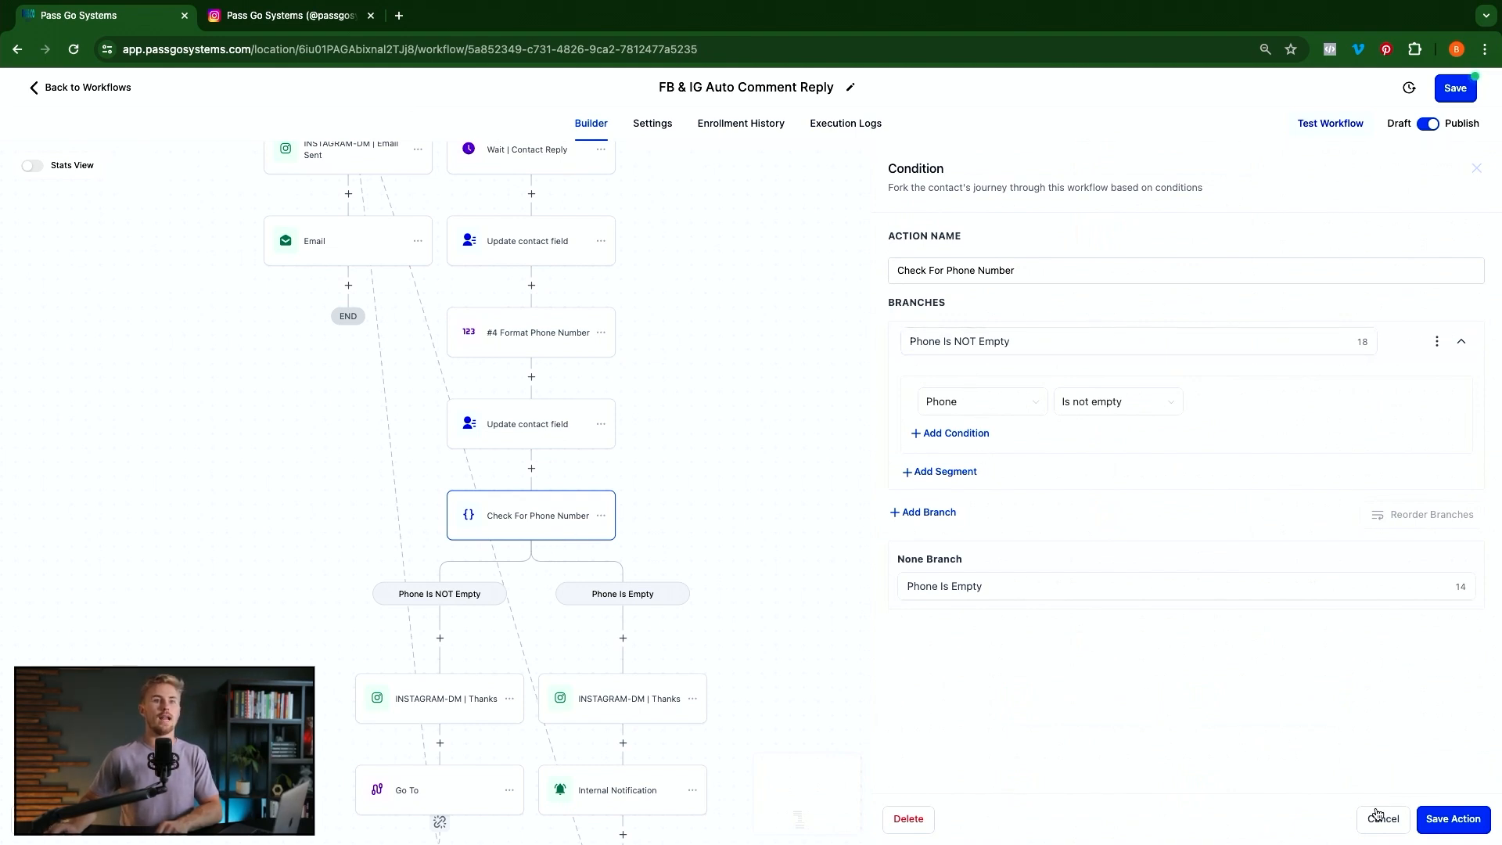
click(638, 522)
scroll(556, 576, down, 1)
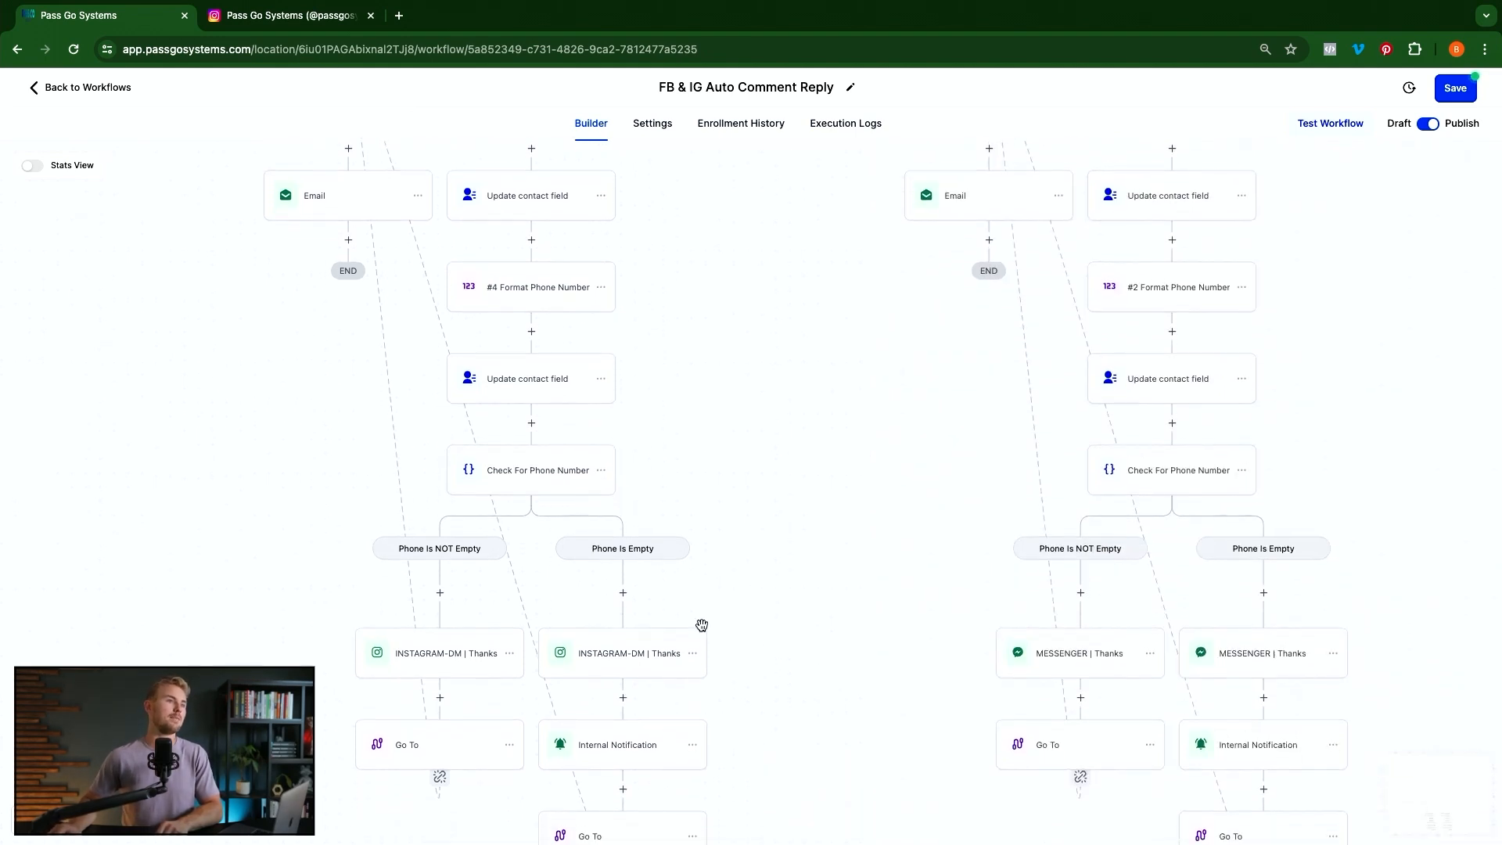
scroll(673, 610, down, 2)
click(639, 586)
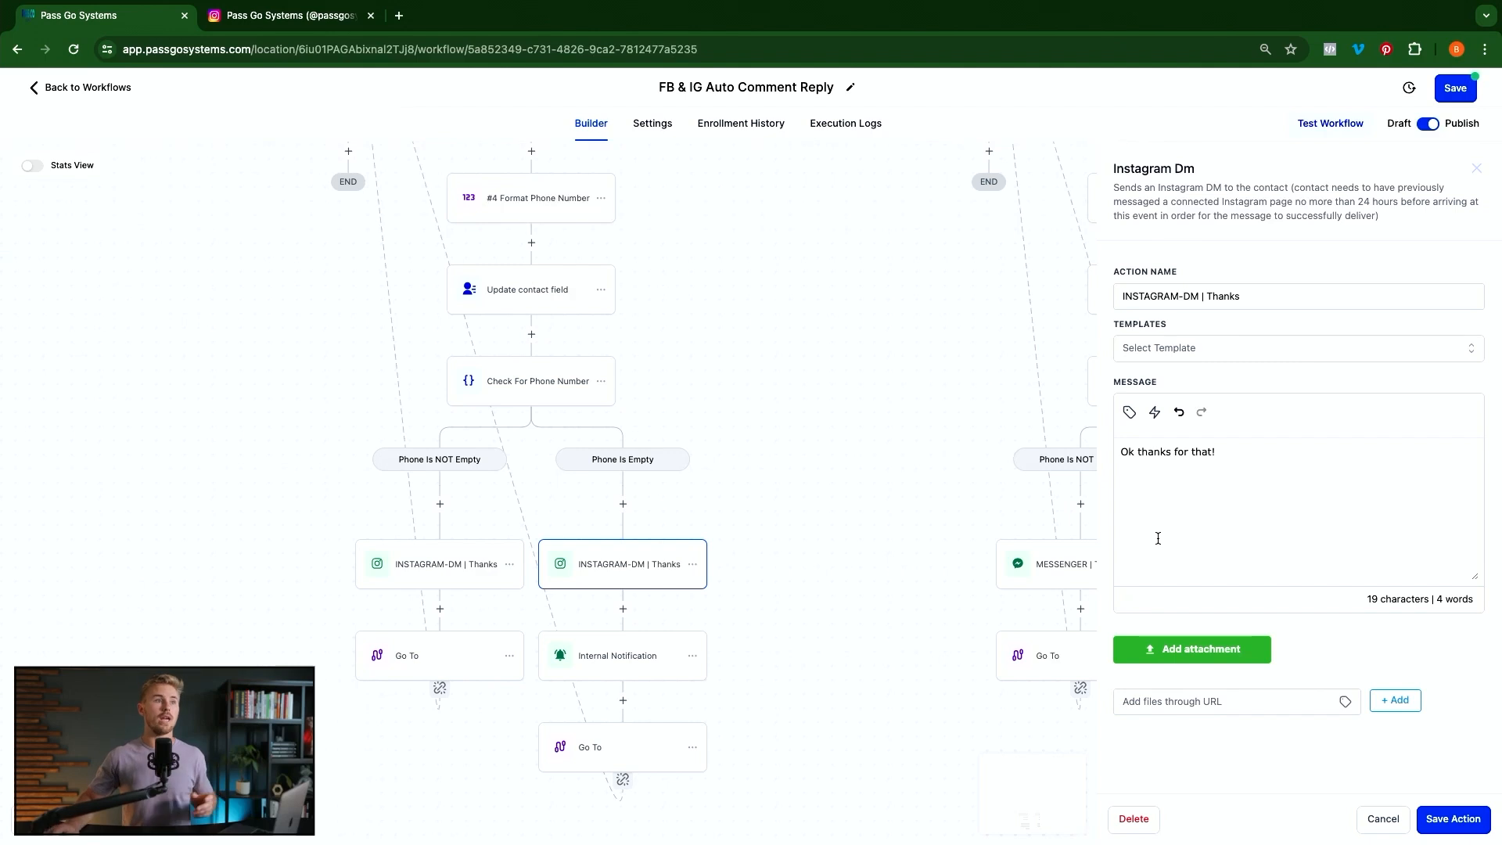
click(678, 663)
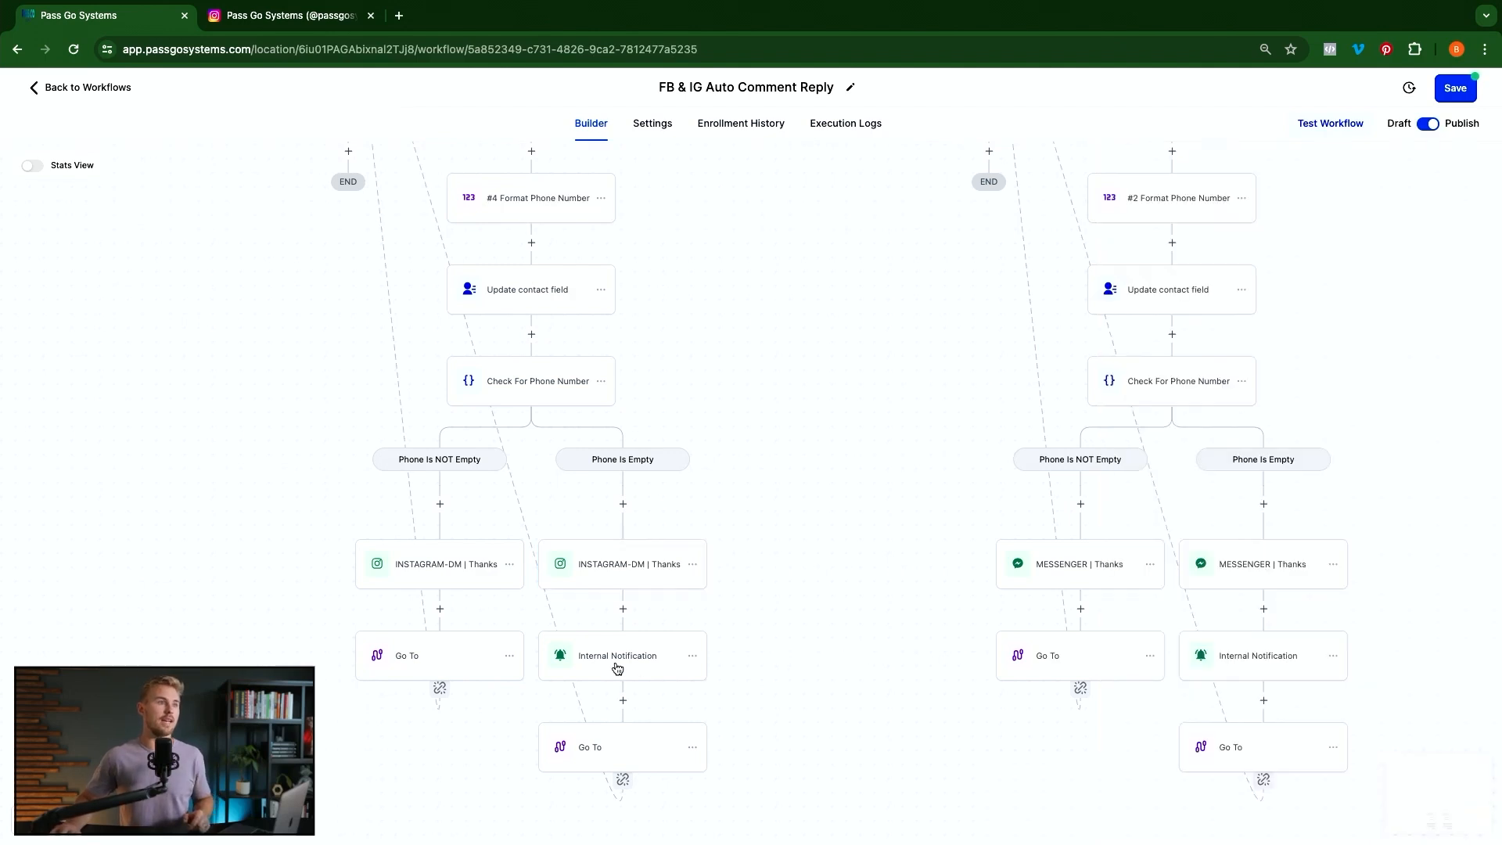
Set the Internal Notification's Redirect Page to Conversation and save it
click(617, 668)
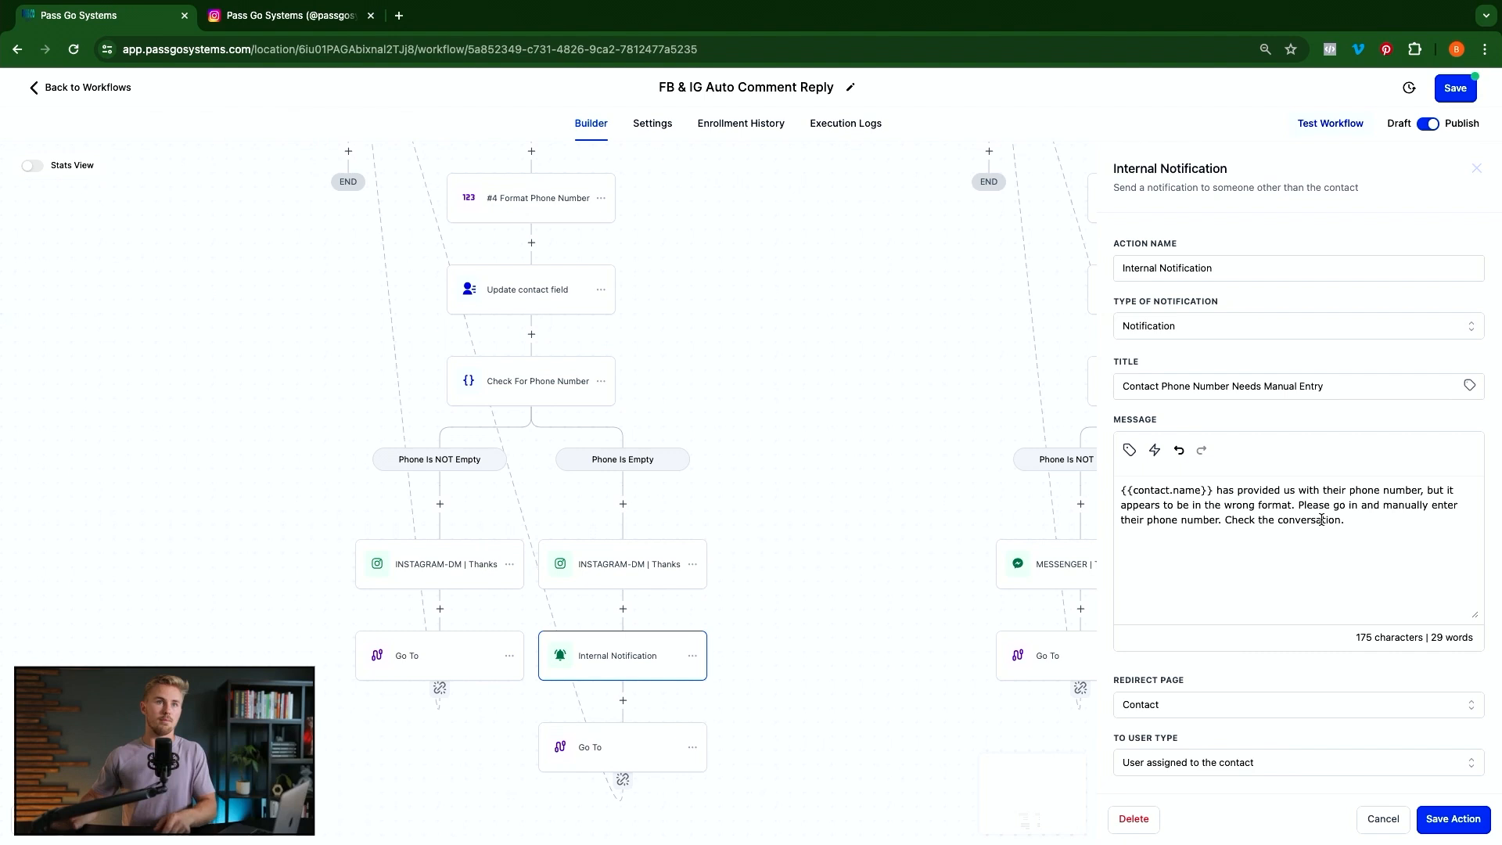
click(1213, 715)
click(1176, 766)
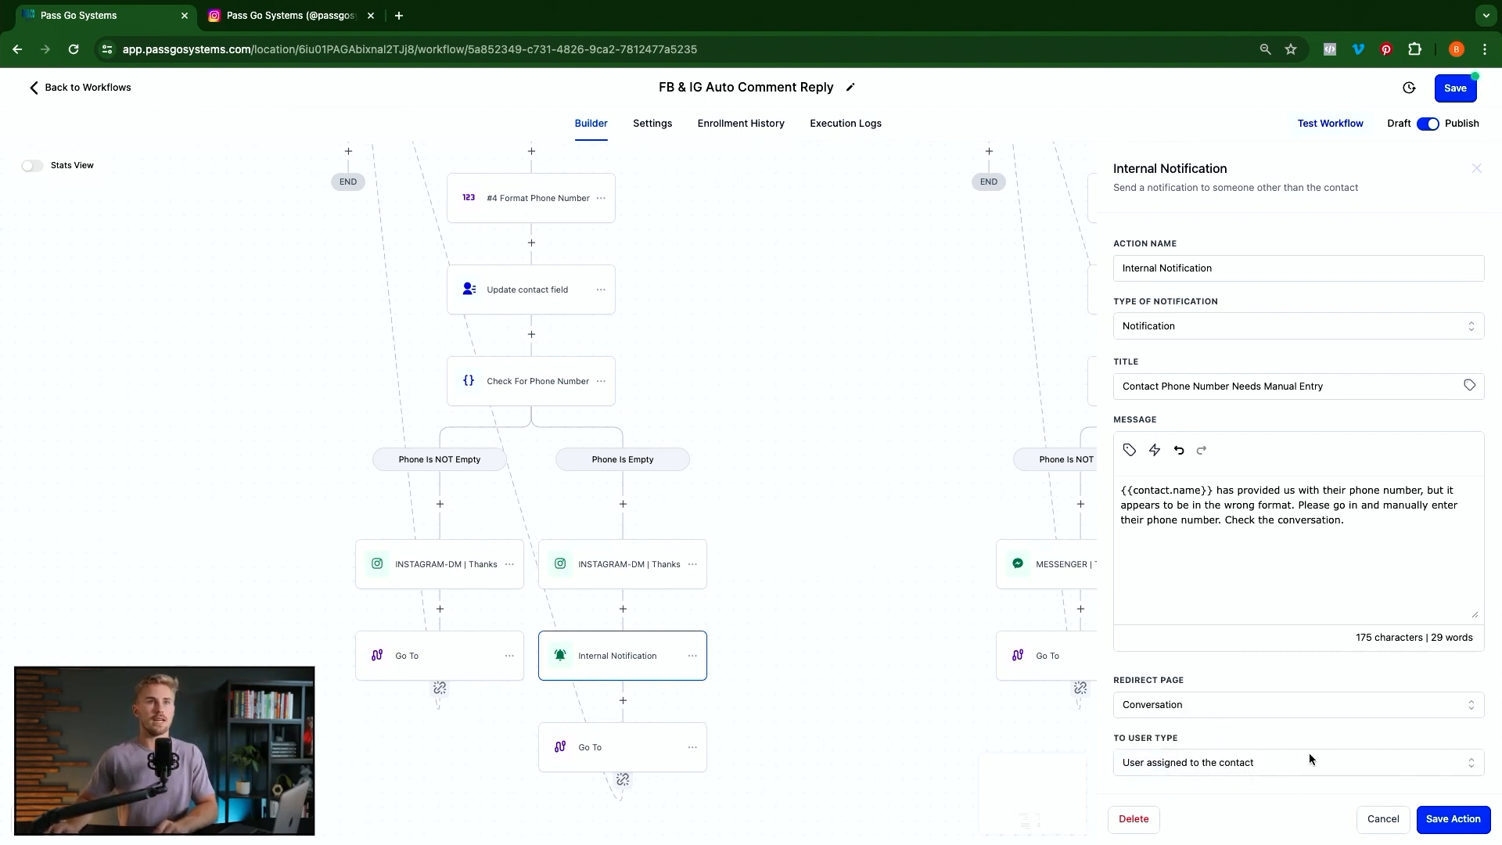
click(1439, 822)
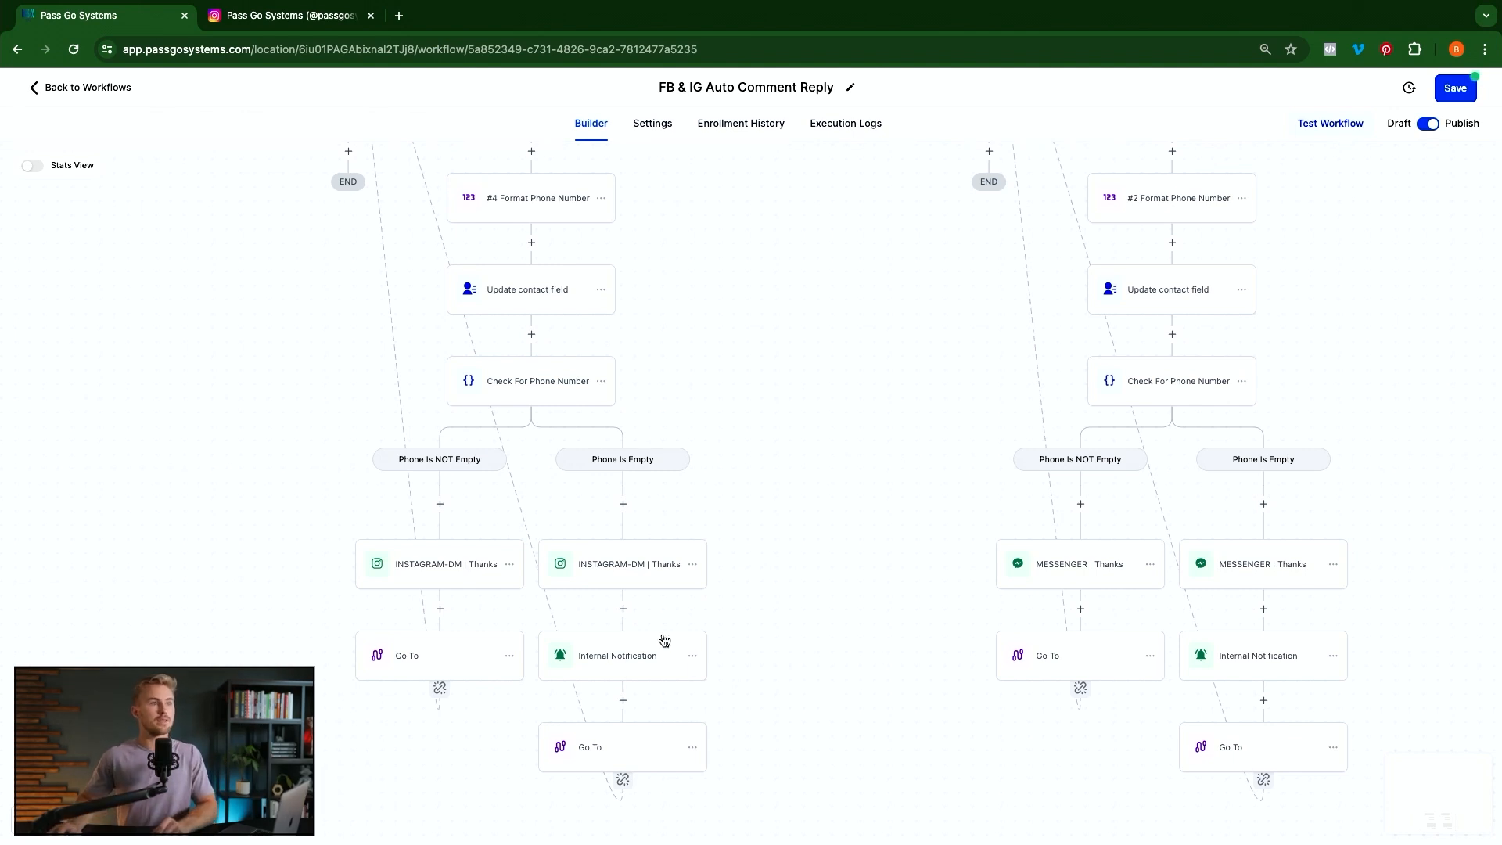
Check the Phone Is Empty Thanks DM, then open the INSTAGRAM-DM | Email Sent step
click(624, 573)
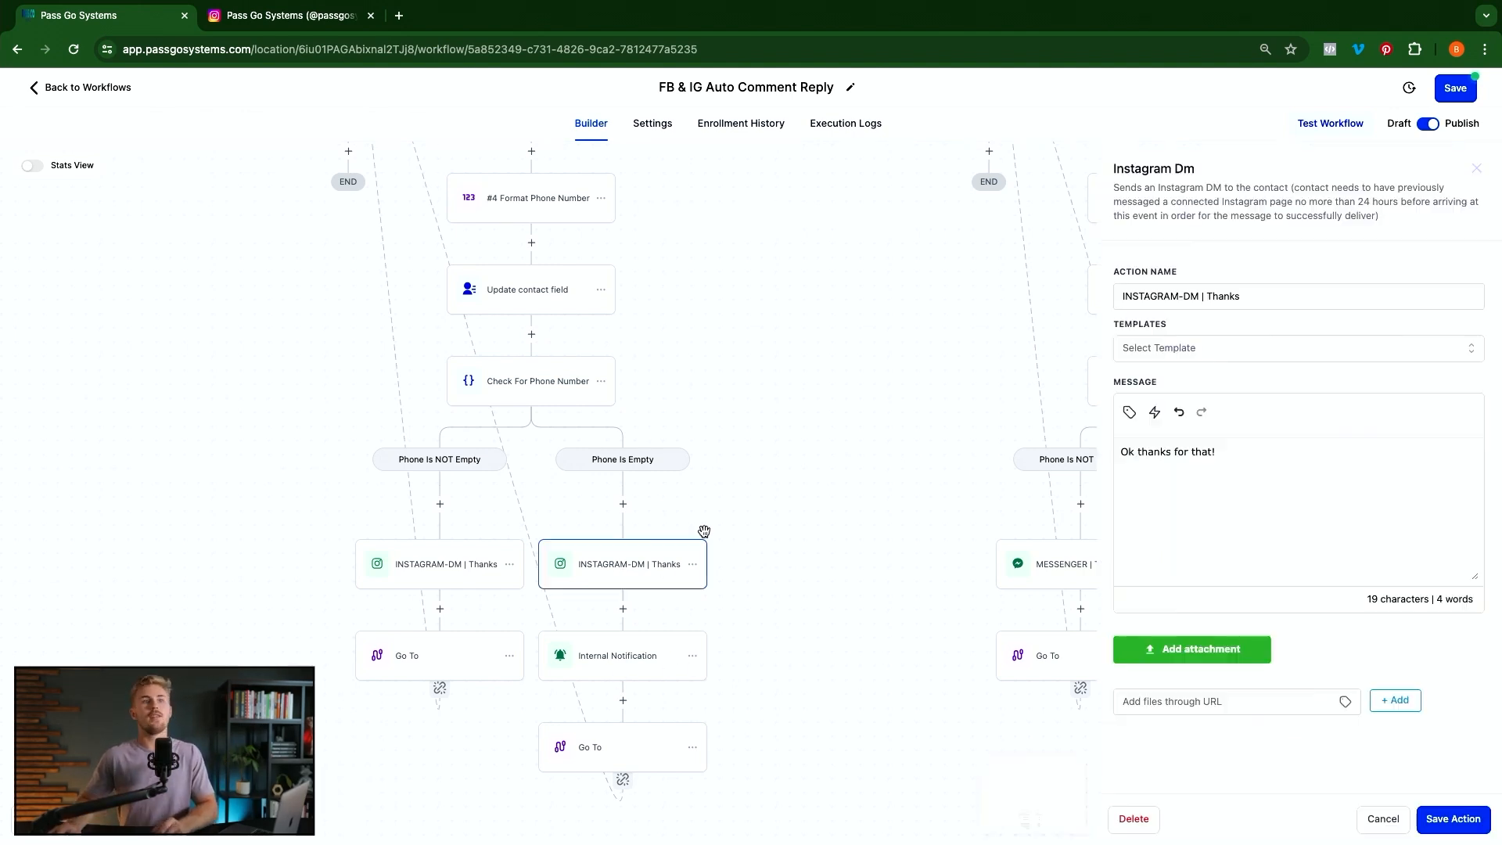
click(810, 630)
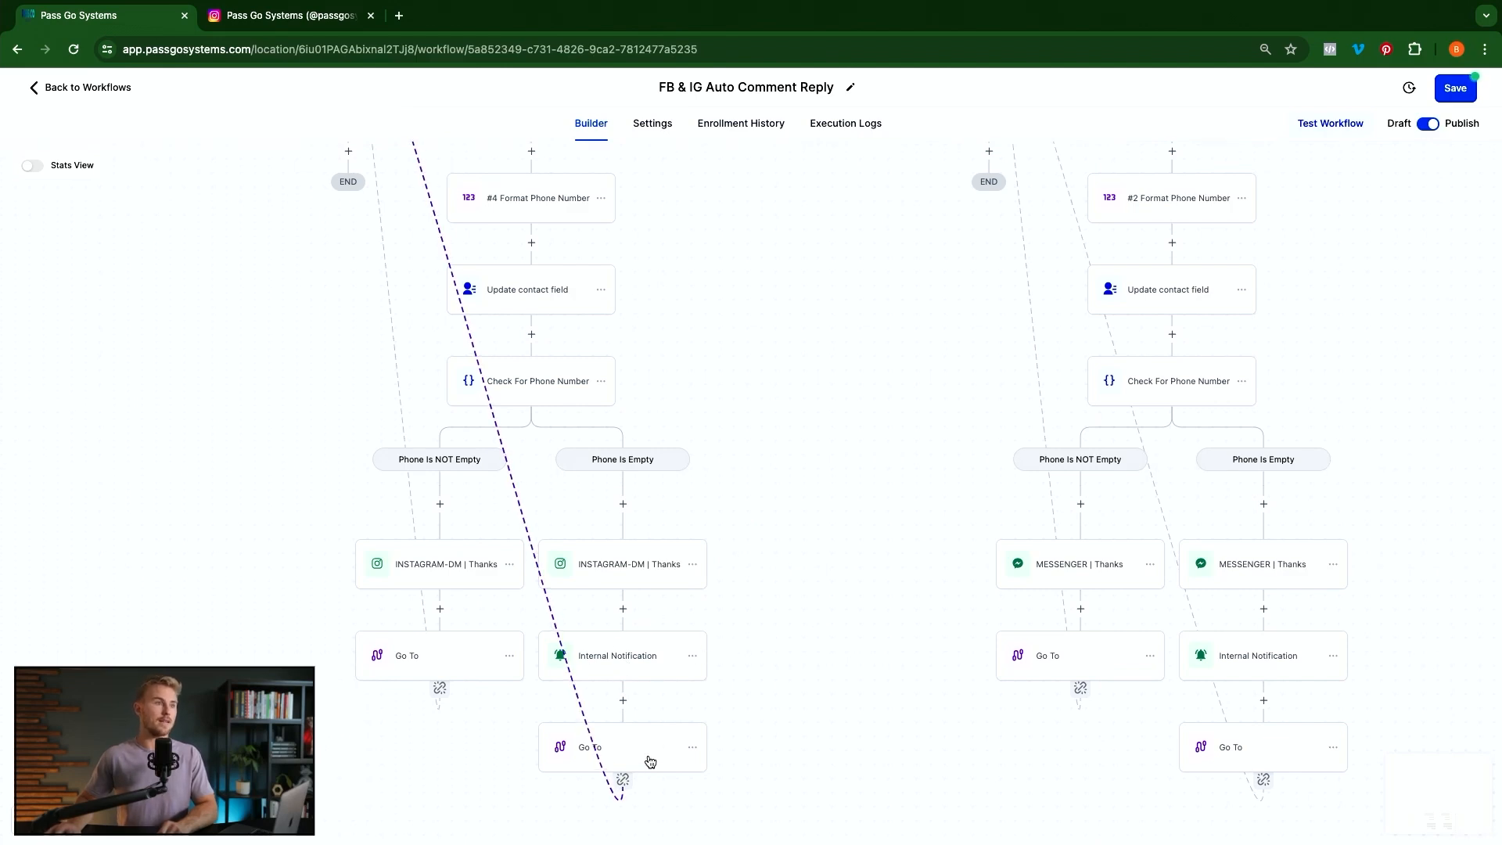
scroll(643, 735, up, 3)
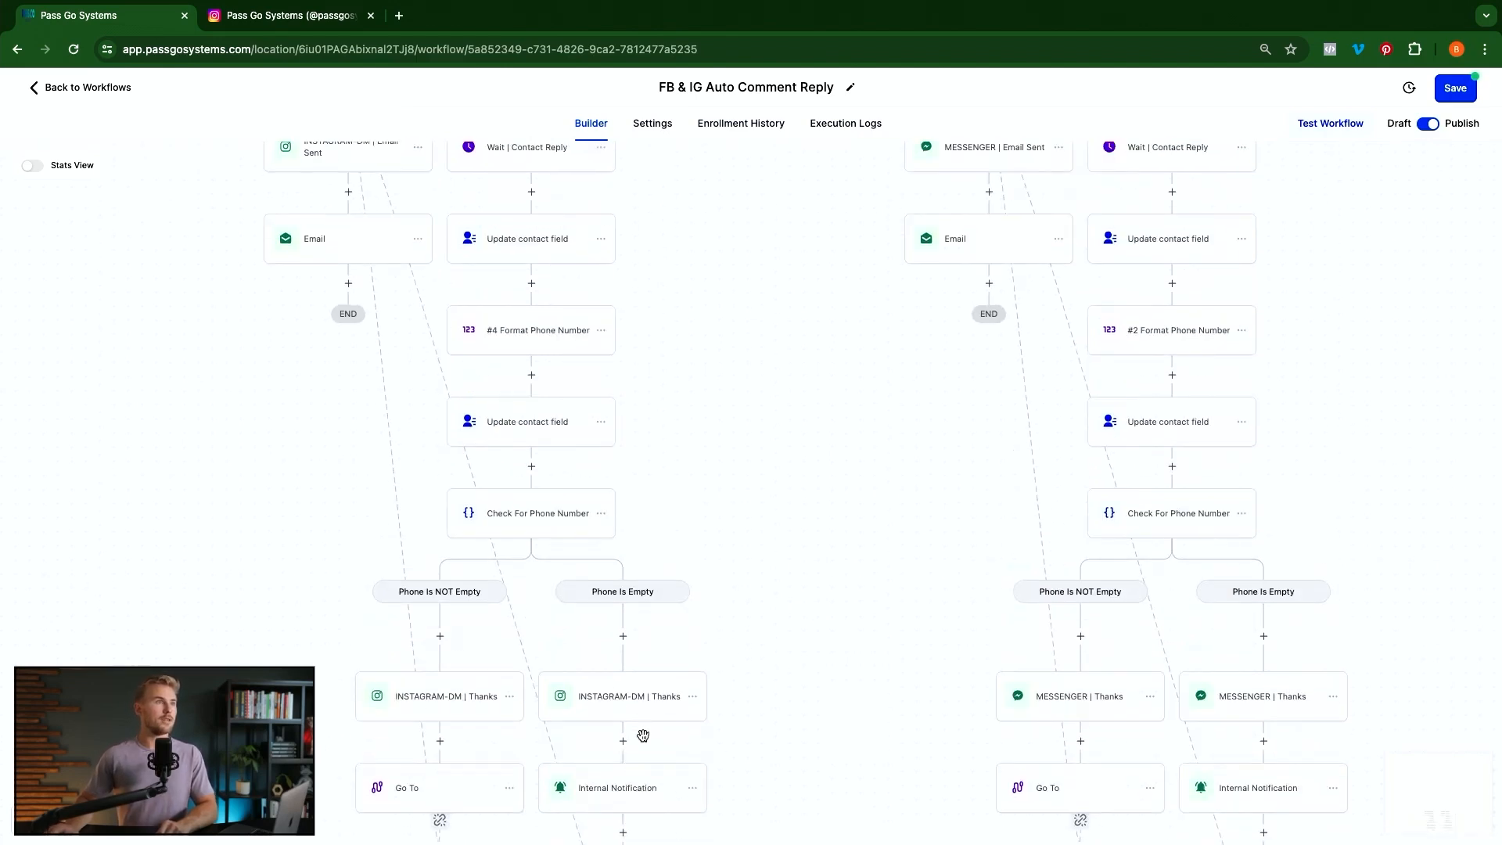
scroll(643, 736, up, 9)
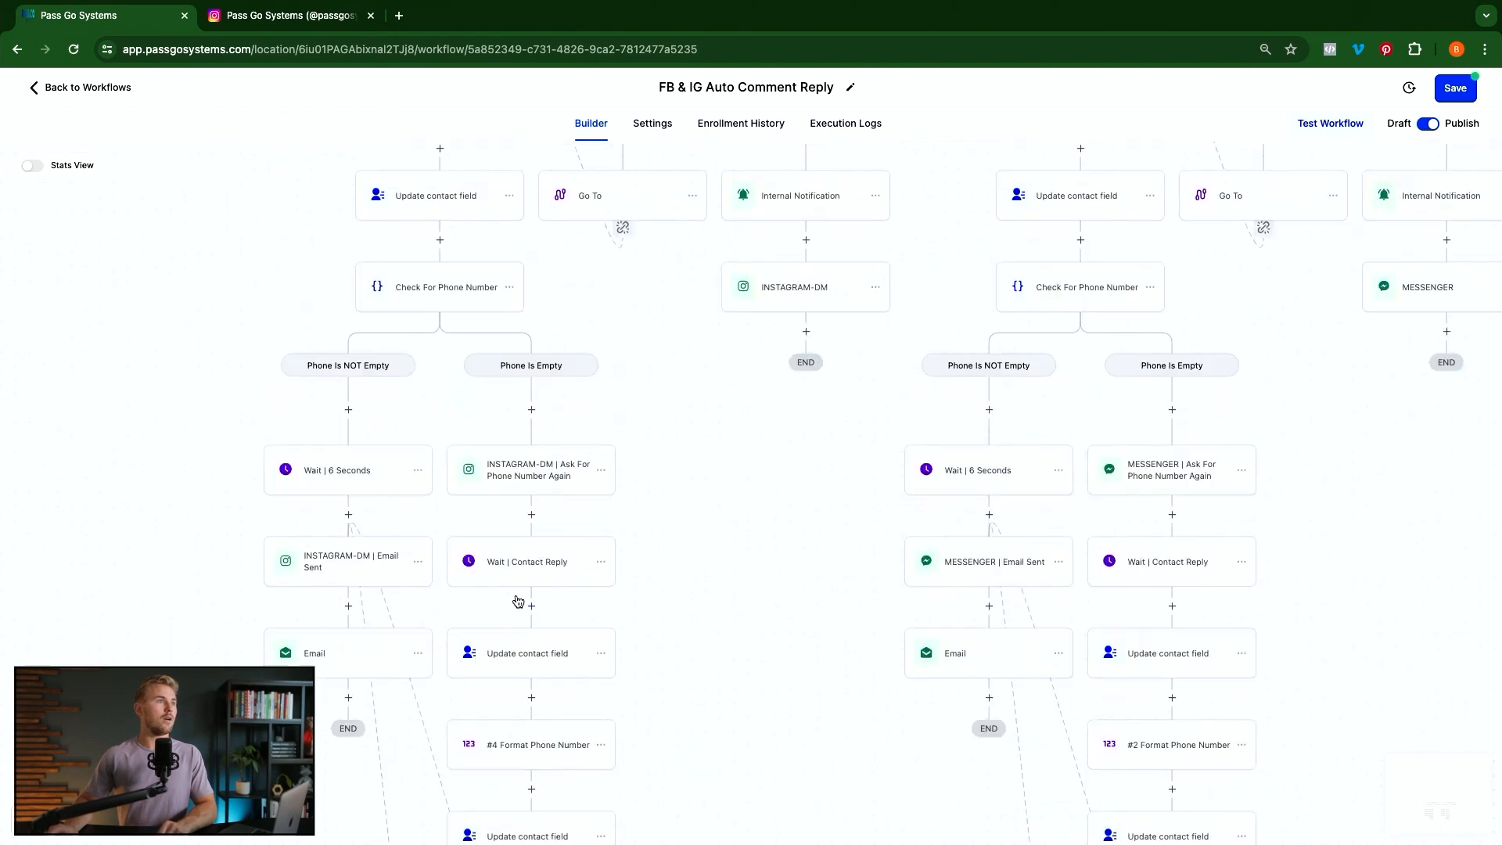
scroll(518, 601, up, 2)
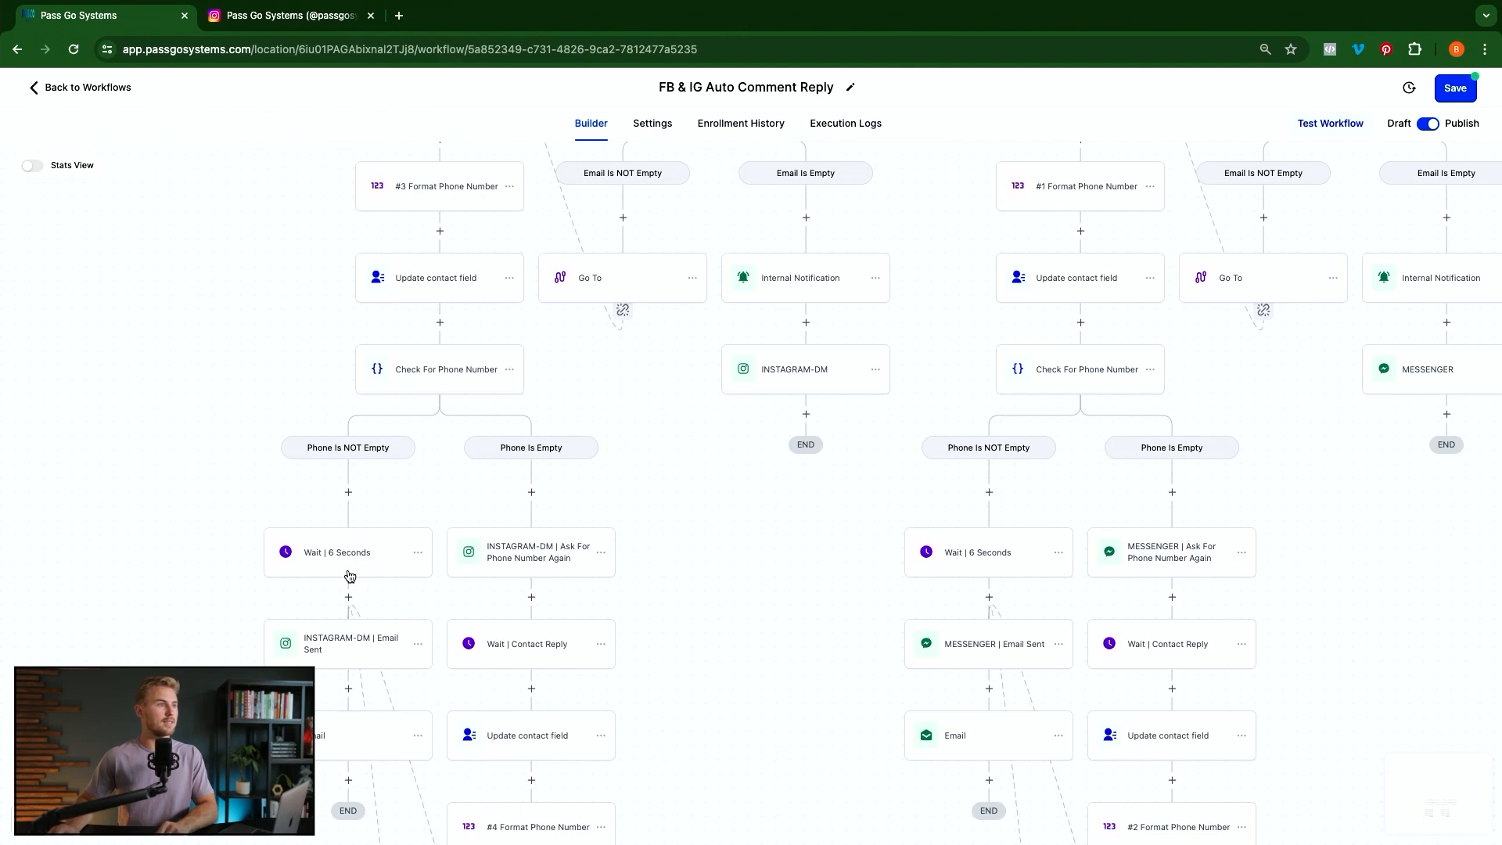
scroll(348, 575, down, 2)
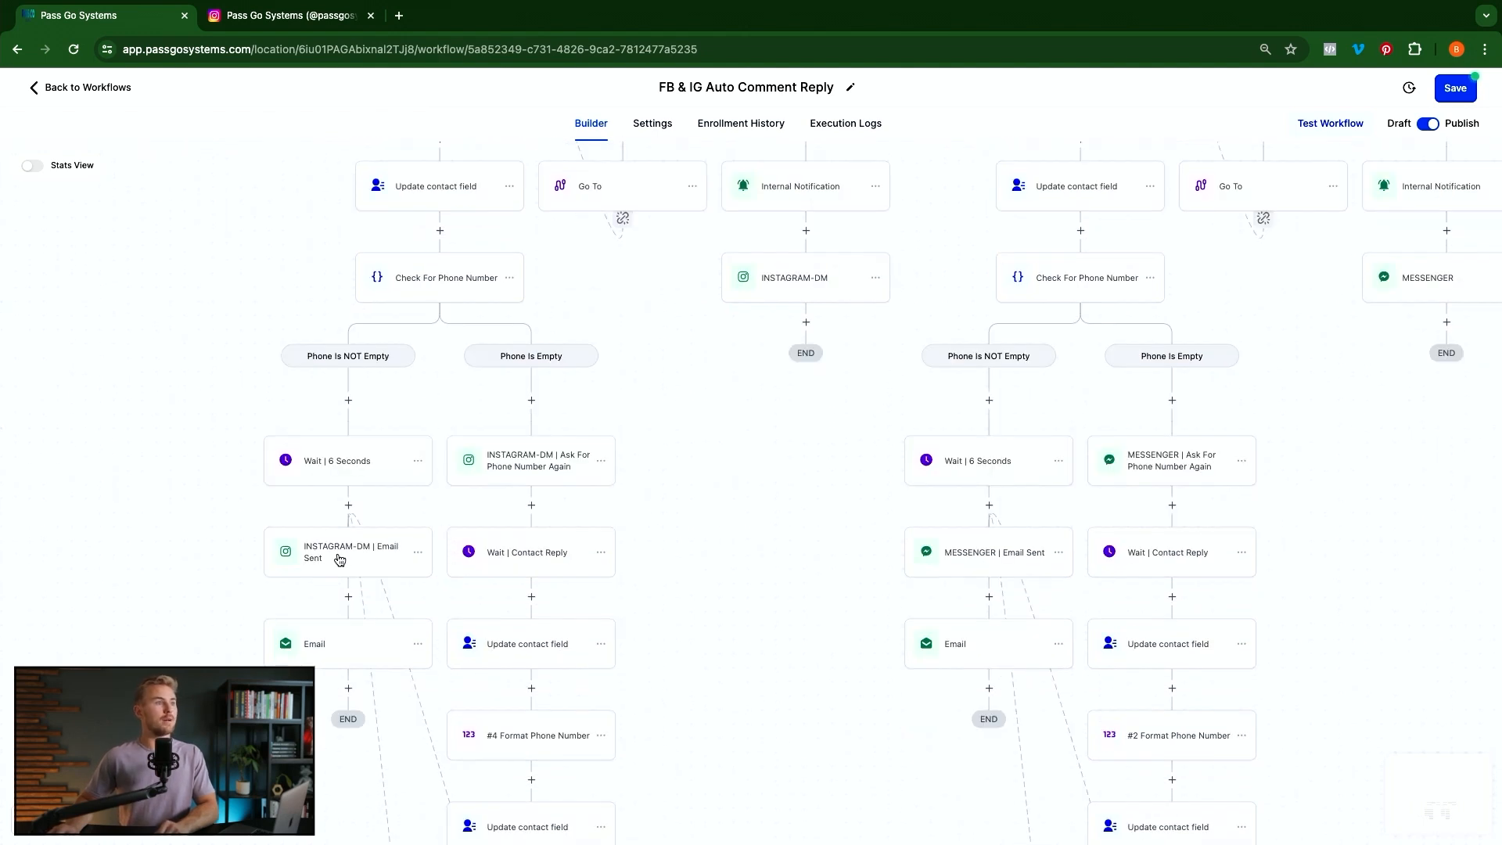
click(342, 562)
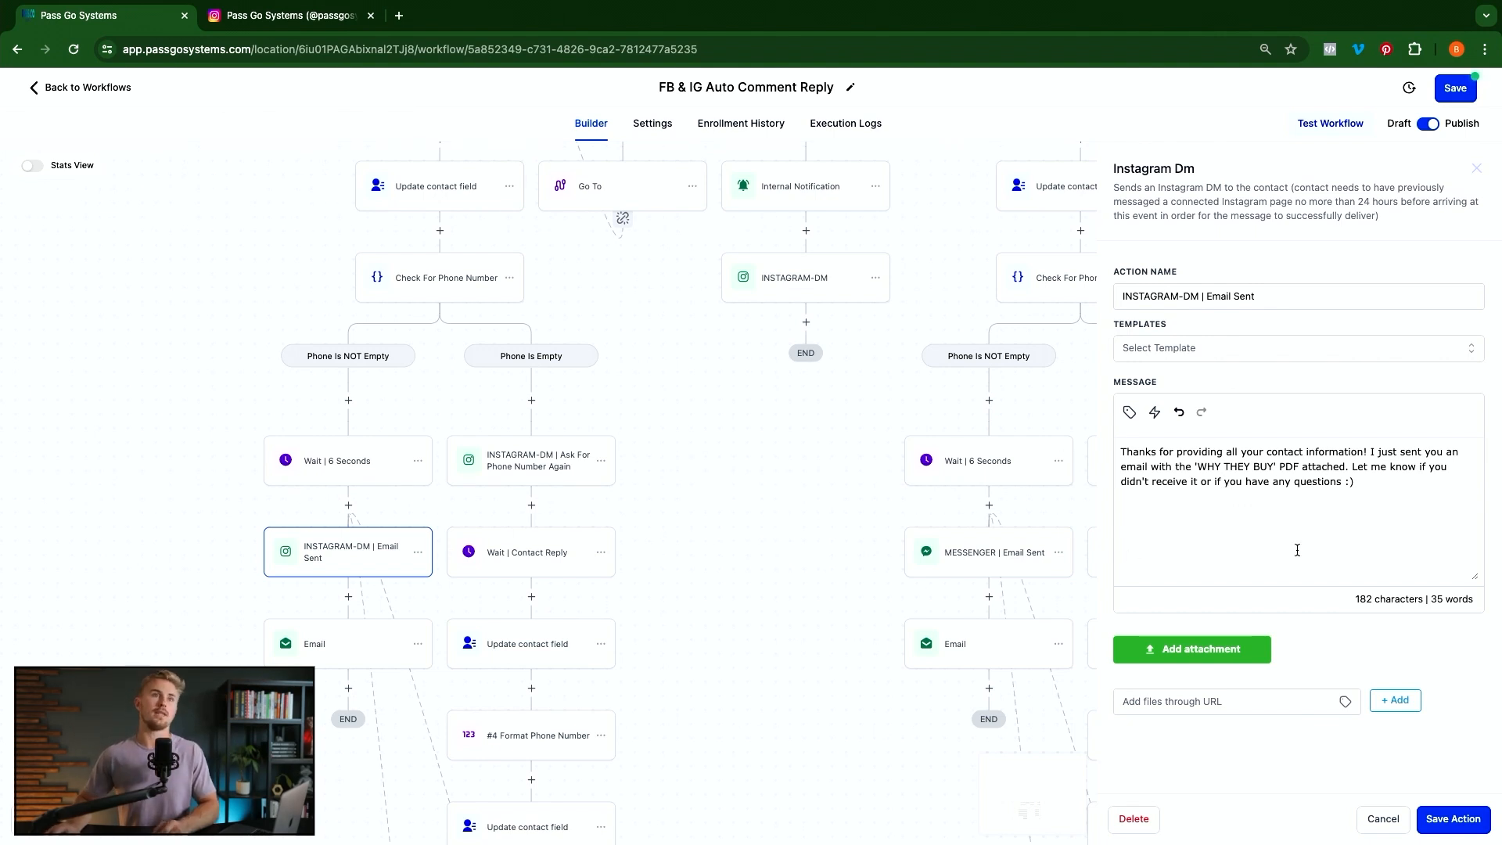
Close the Email Sent DM step without changes
click(1381, 818)
scroll(648, 618, down, 3)
scroll(648, 618, down, 10)
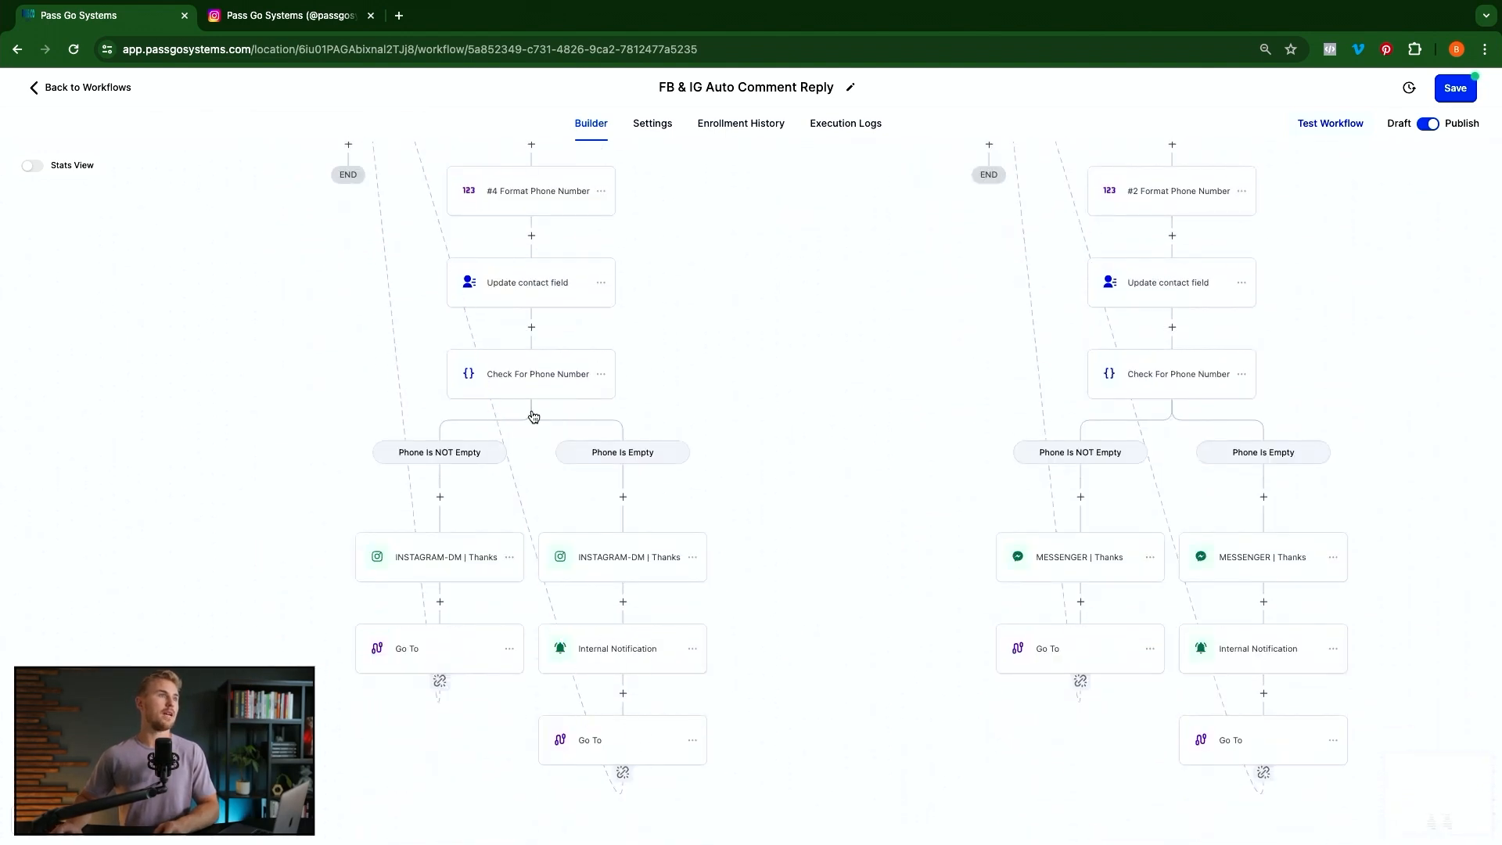
scroll(530, 412, up, 5)
scroll(378, 305, down, 6)
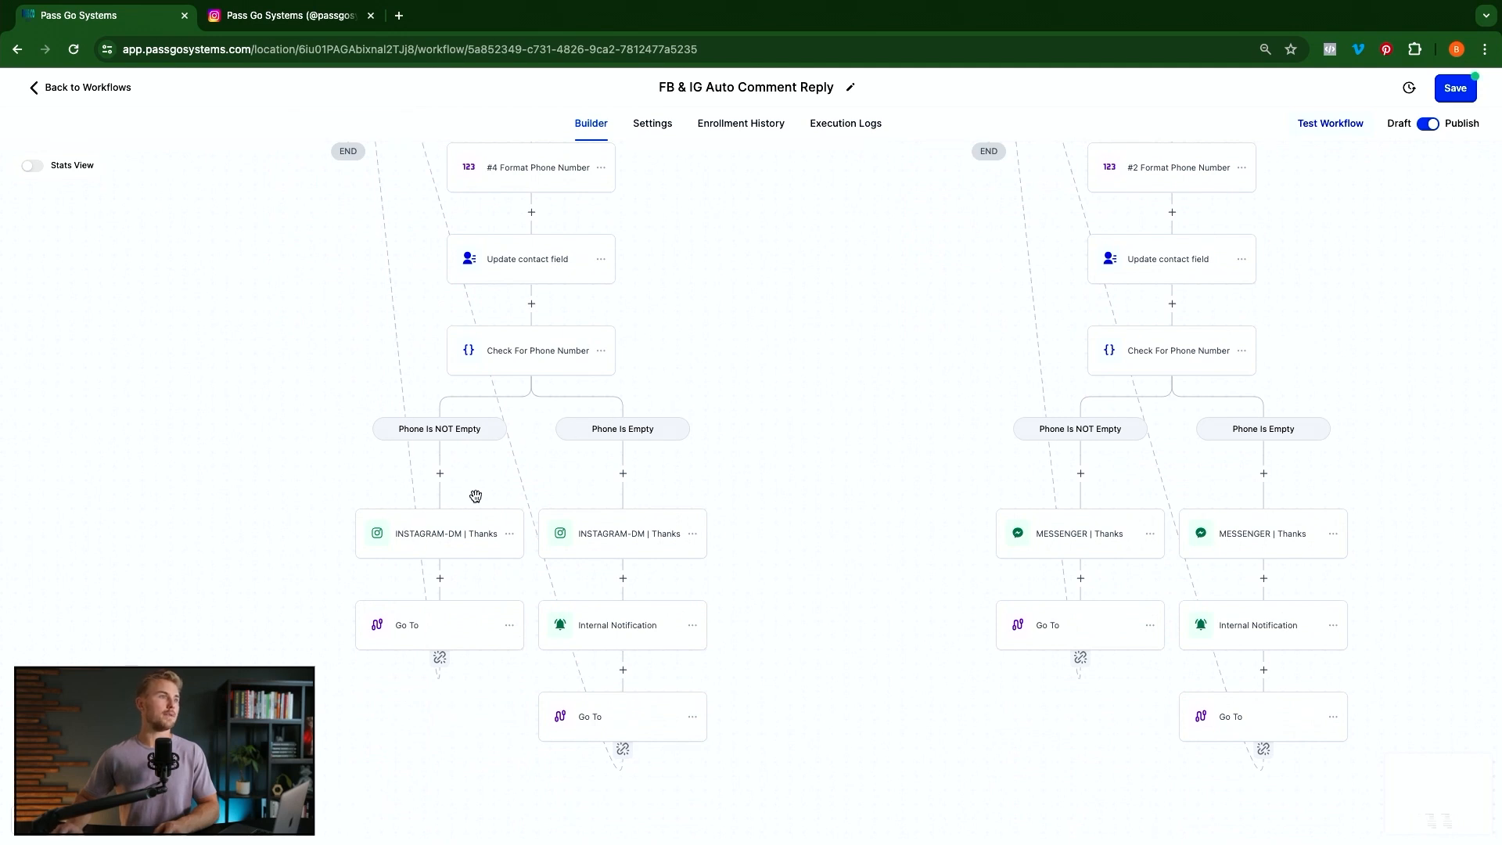
Inspect the Phone Is NOT Empty Thanks DM, then return to the Email node
click(432, 546)
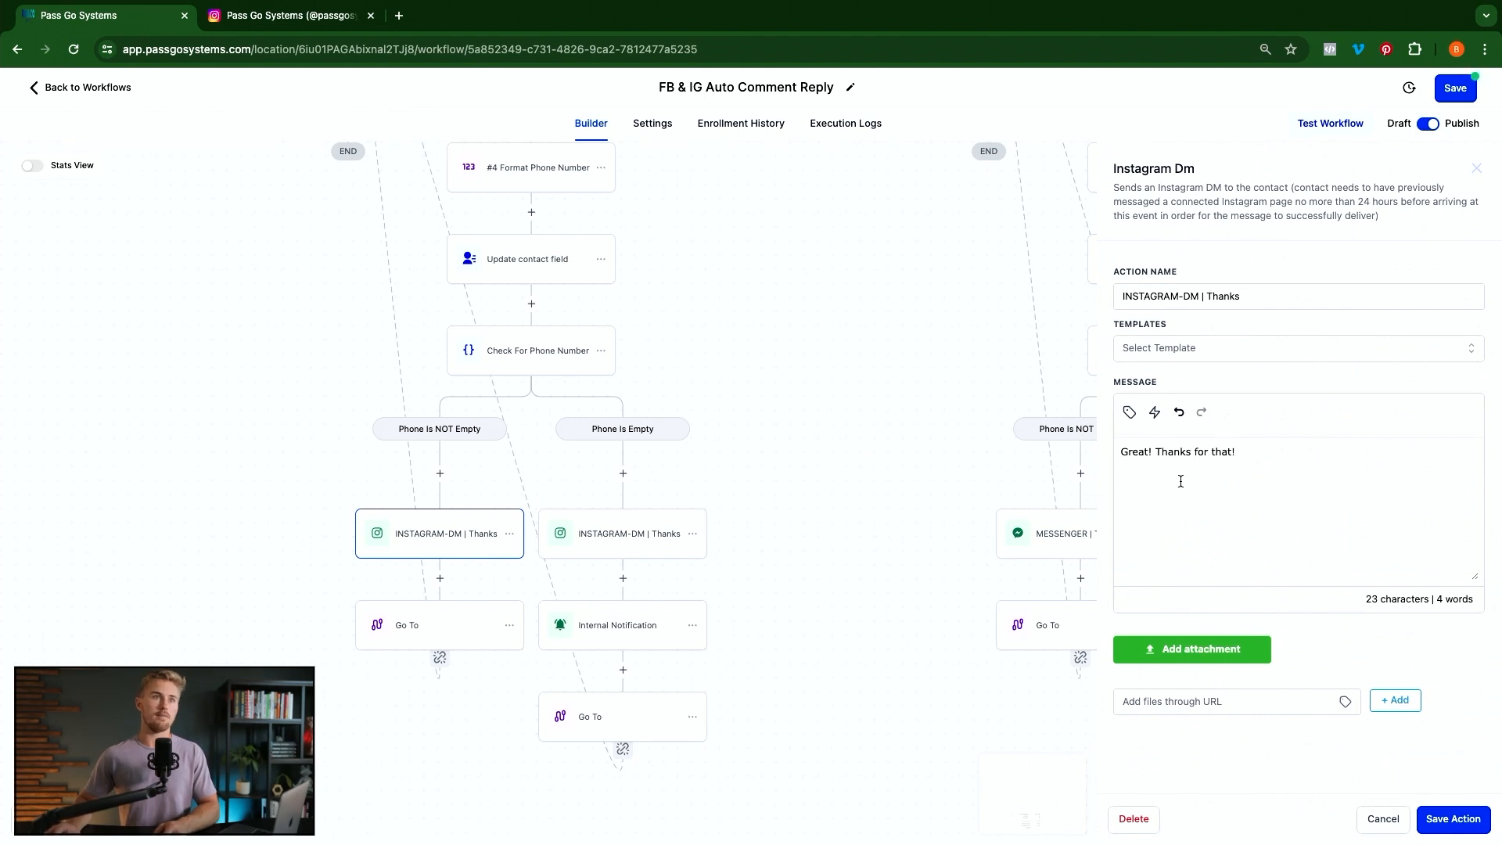
click(1378, 818)
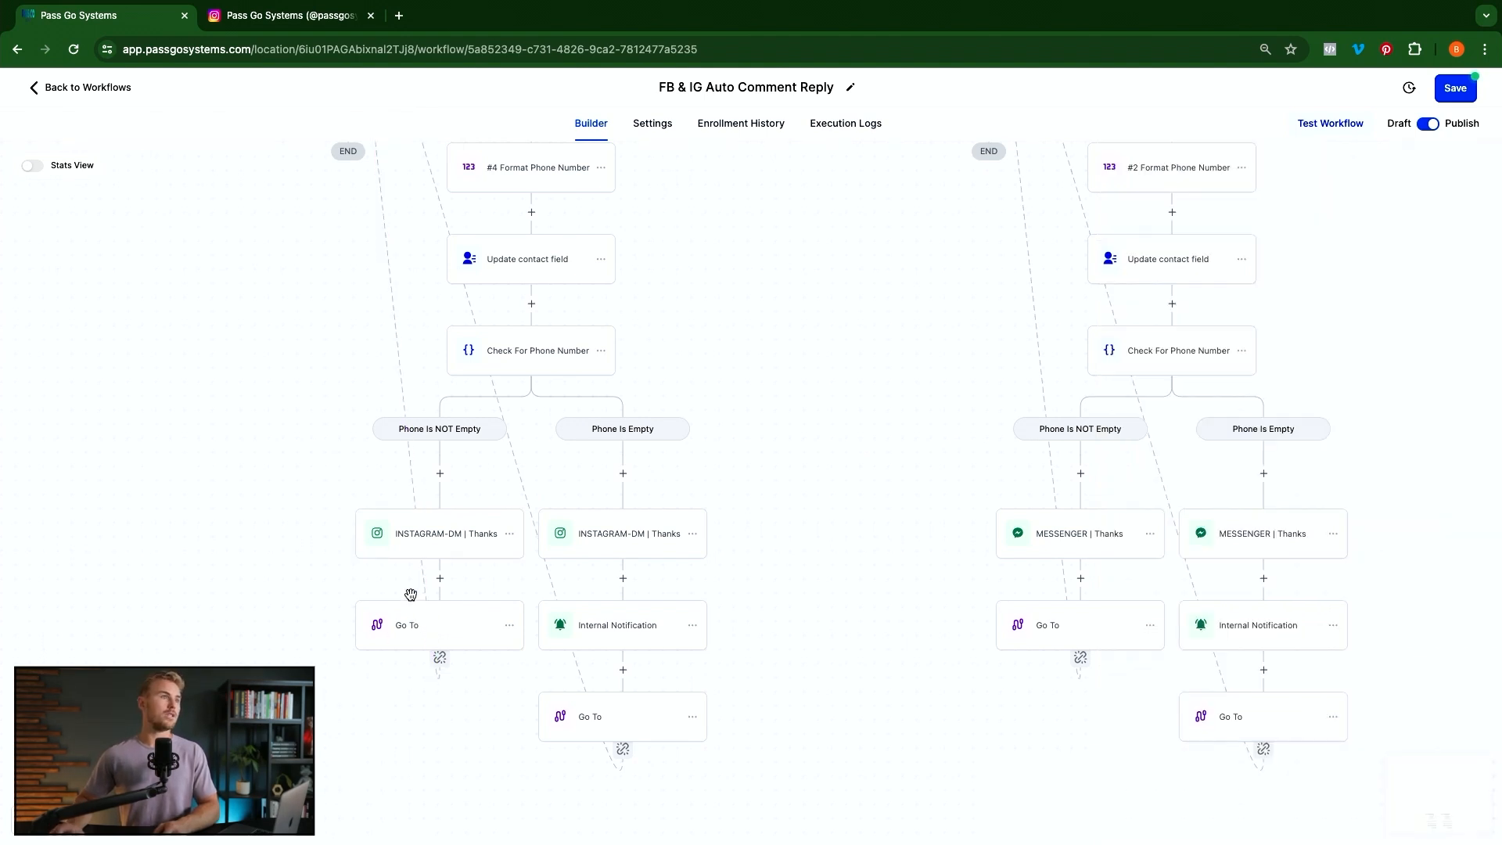
scroll(411, 595, up, 6)
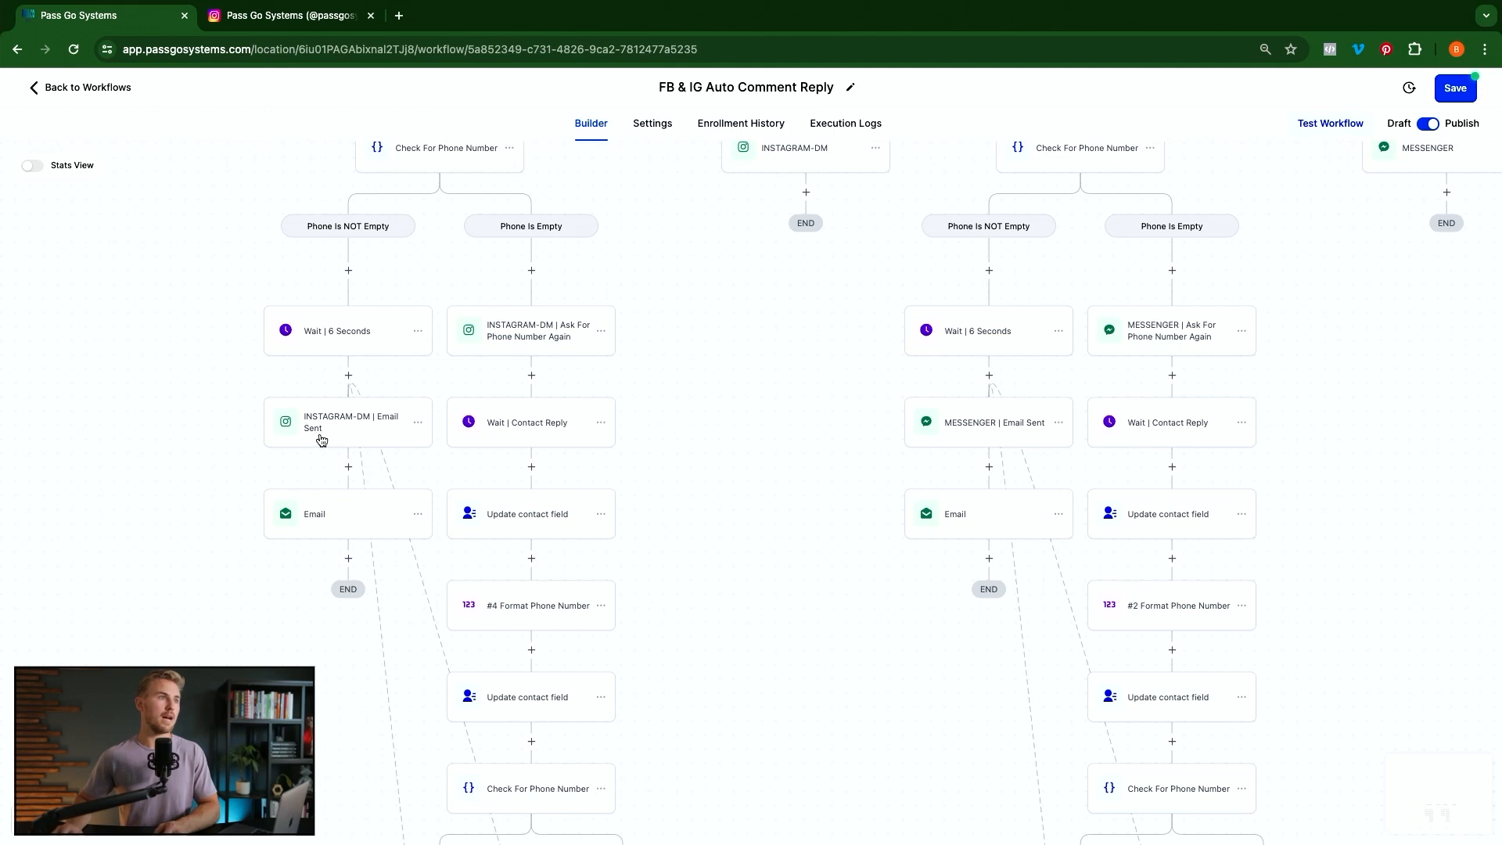
scroll(500, 594, down, 1)
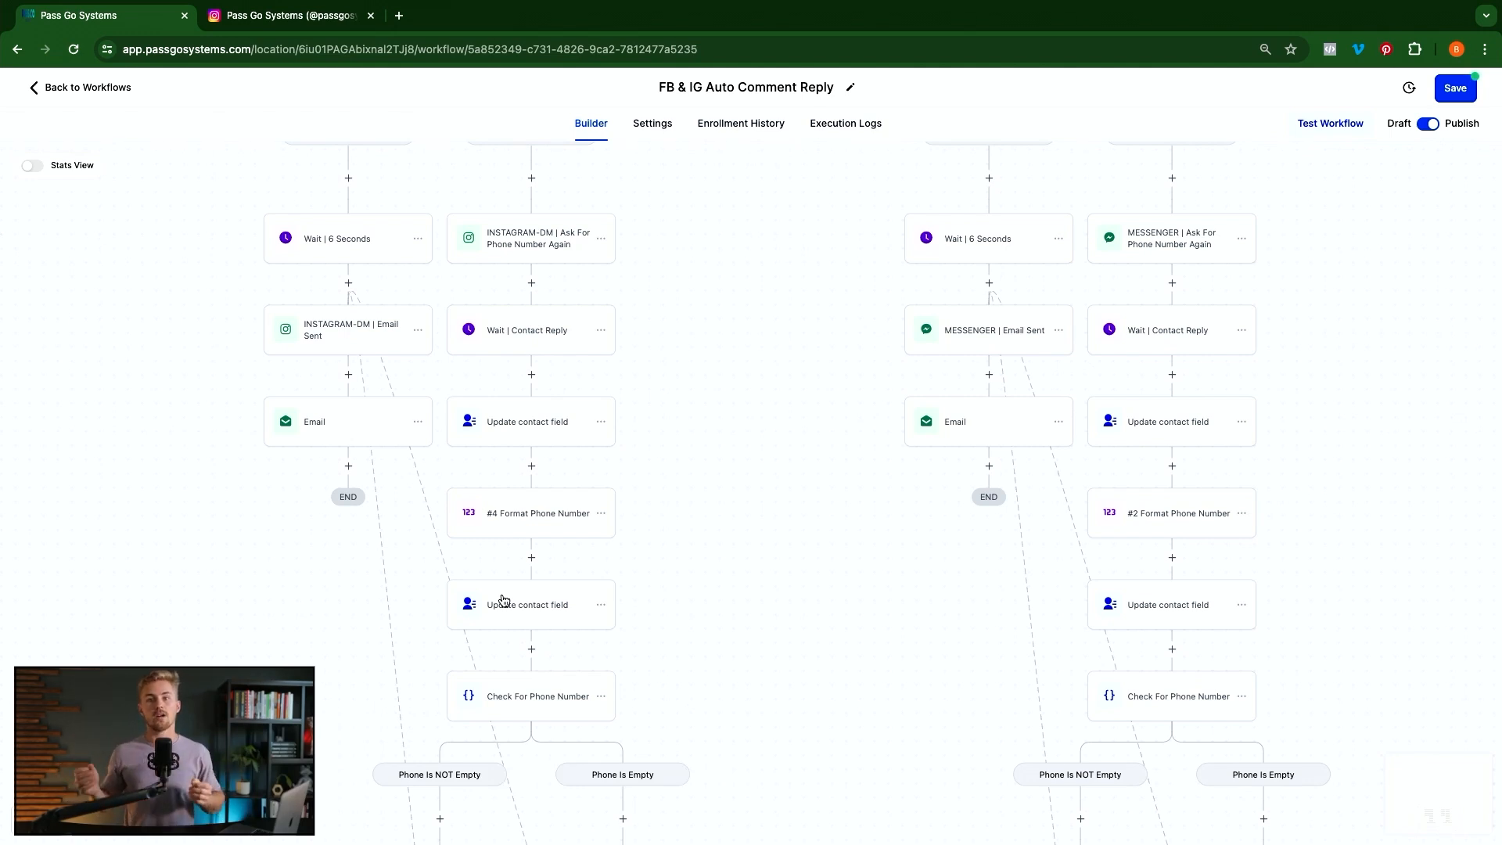
scroll(569, 604, down, 5)
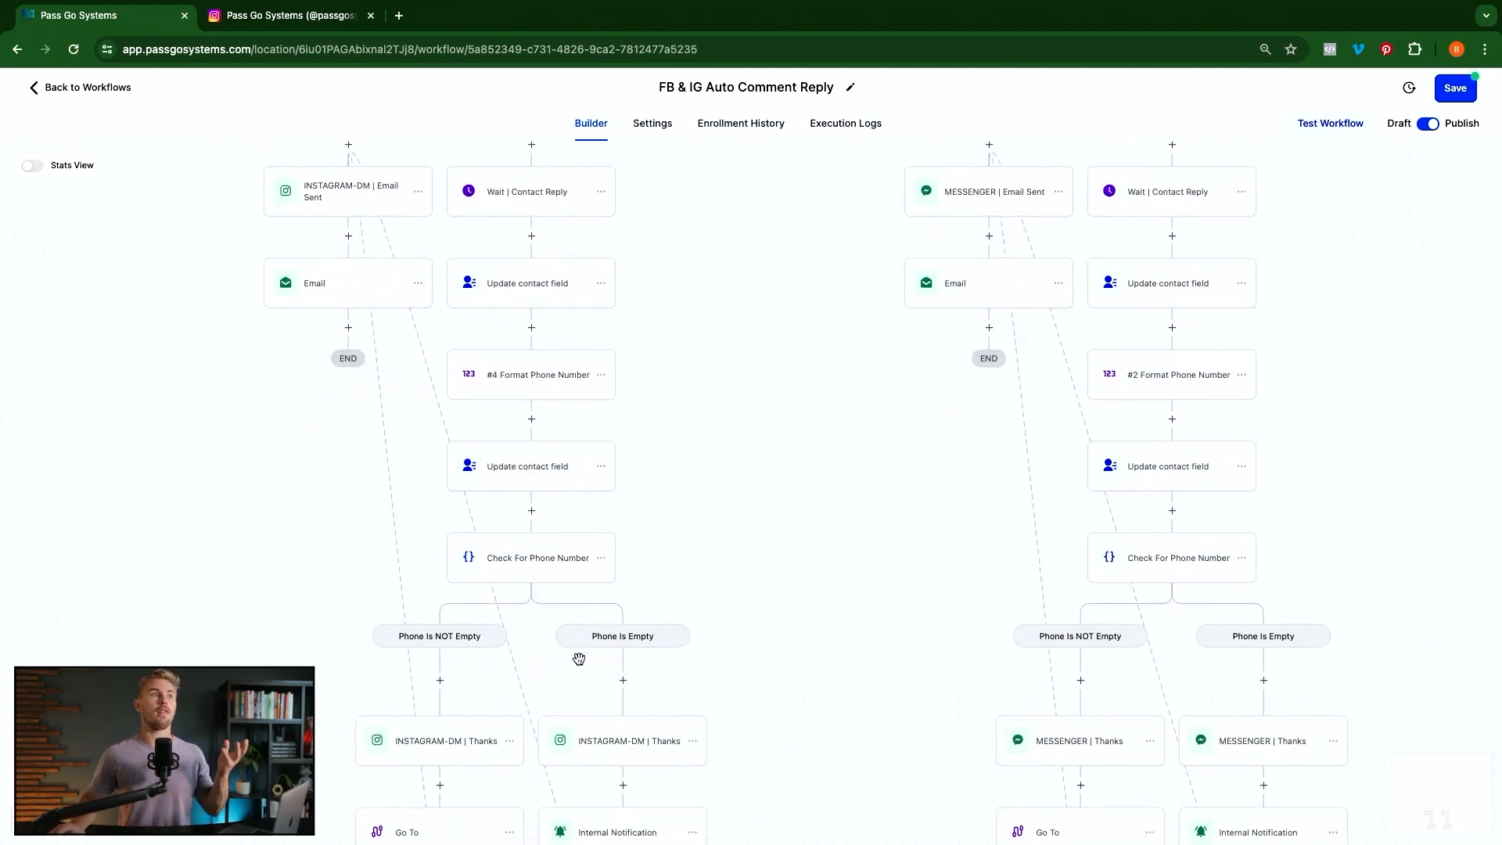
scroll(579, 659, up, 10)
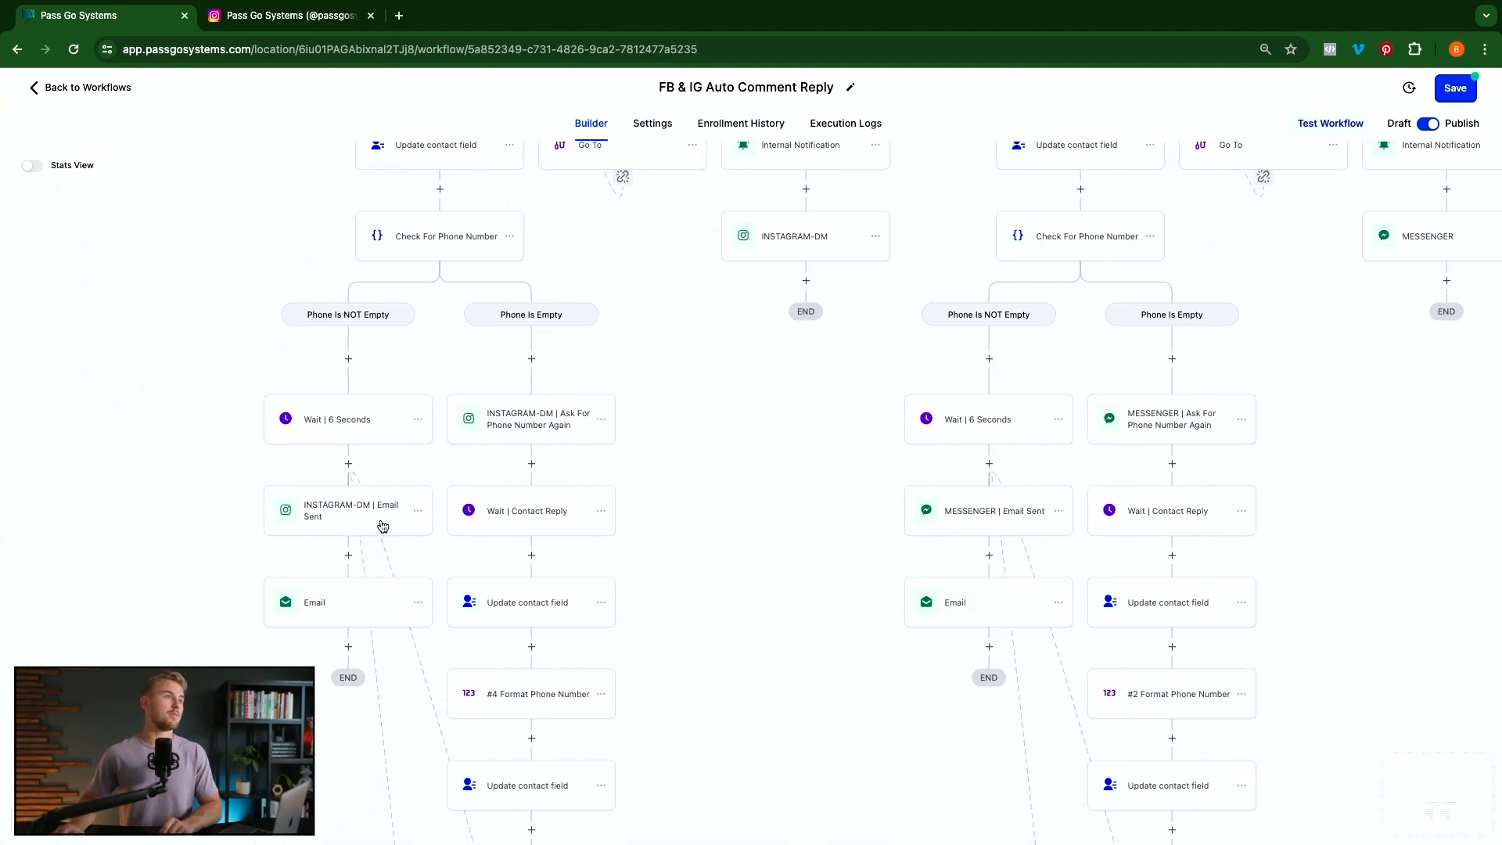
scroll(329, 522, down, 1)
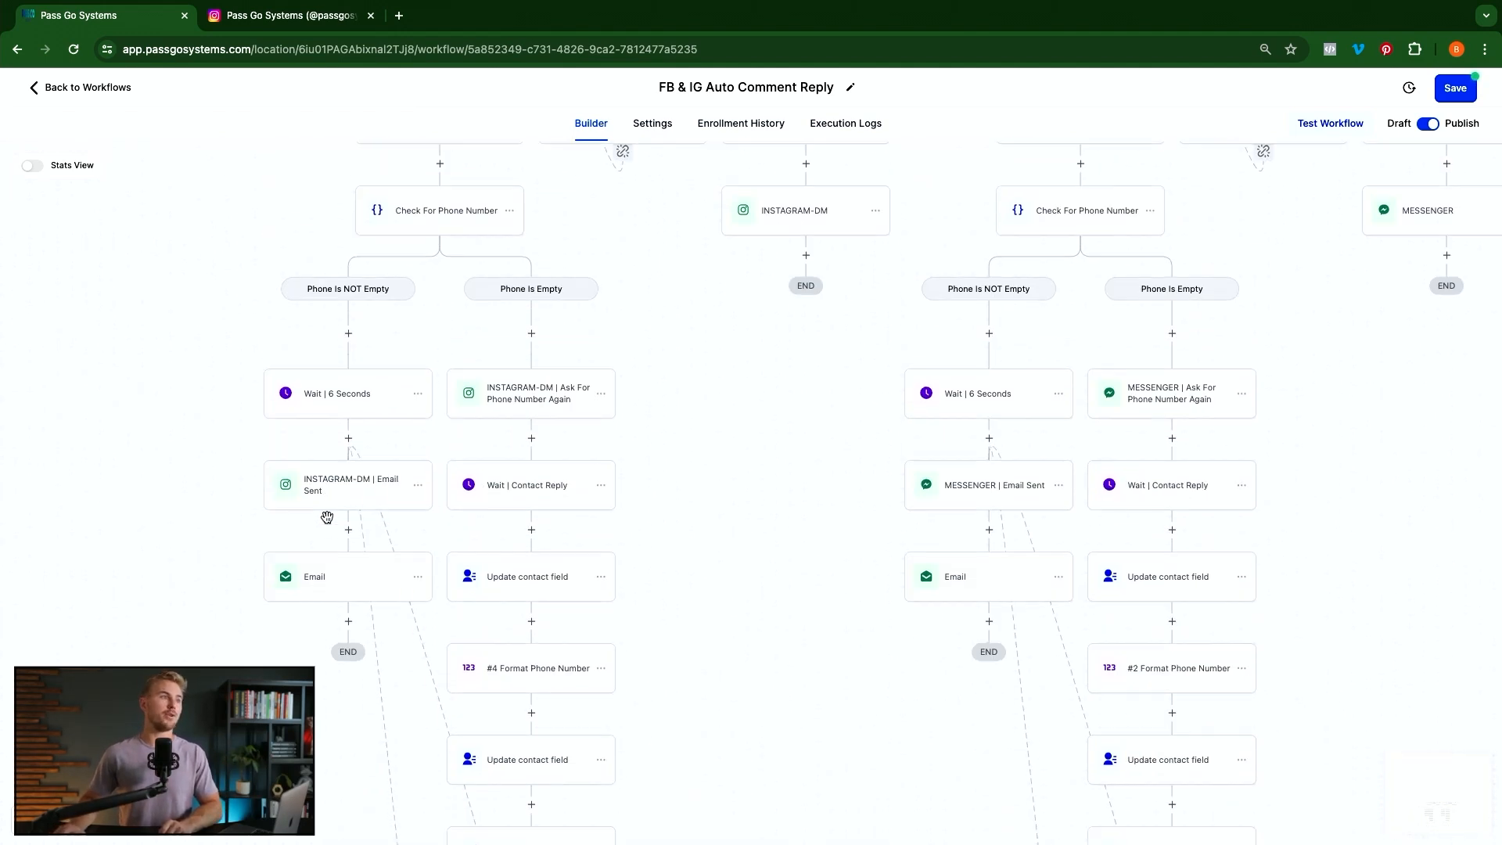
click(323, 578)
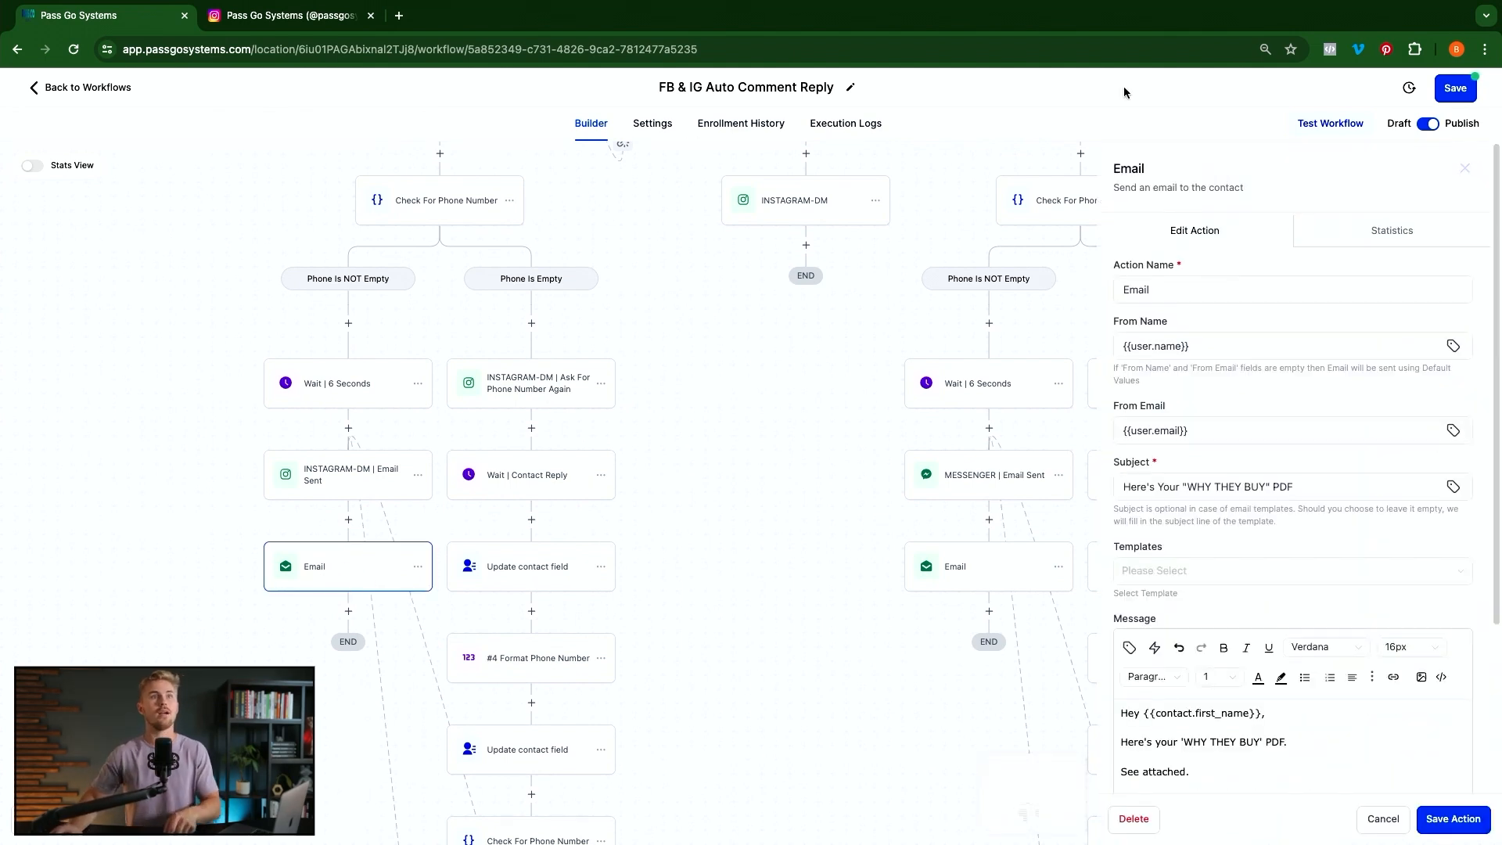
click(1173, 296)
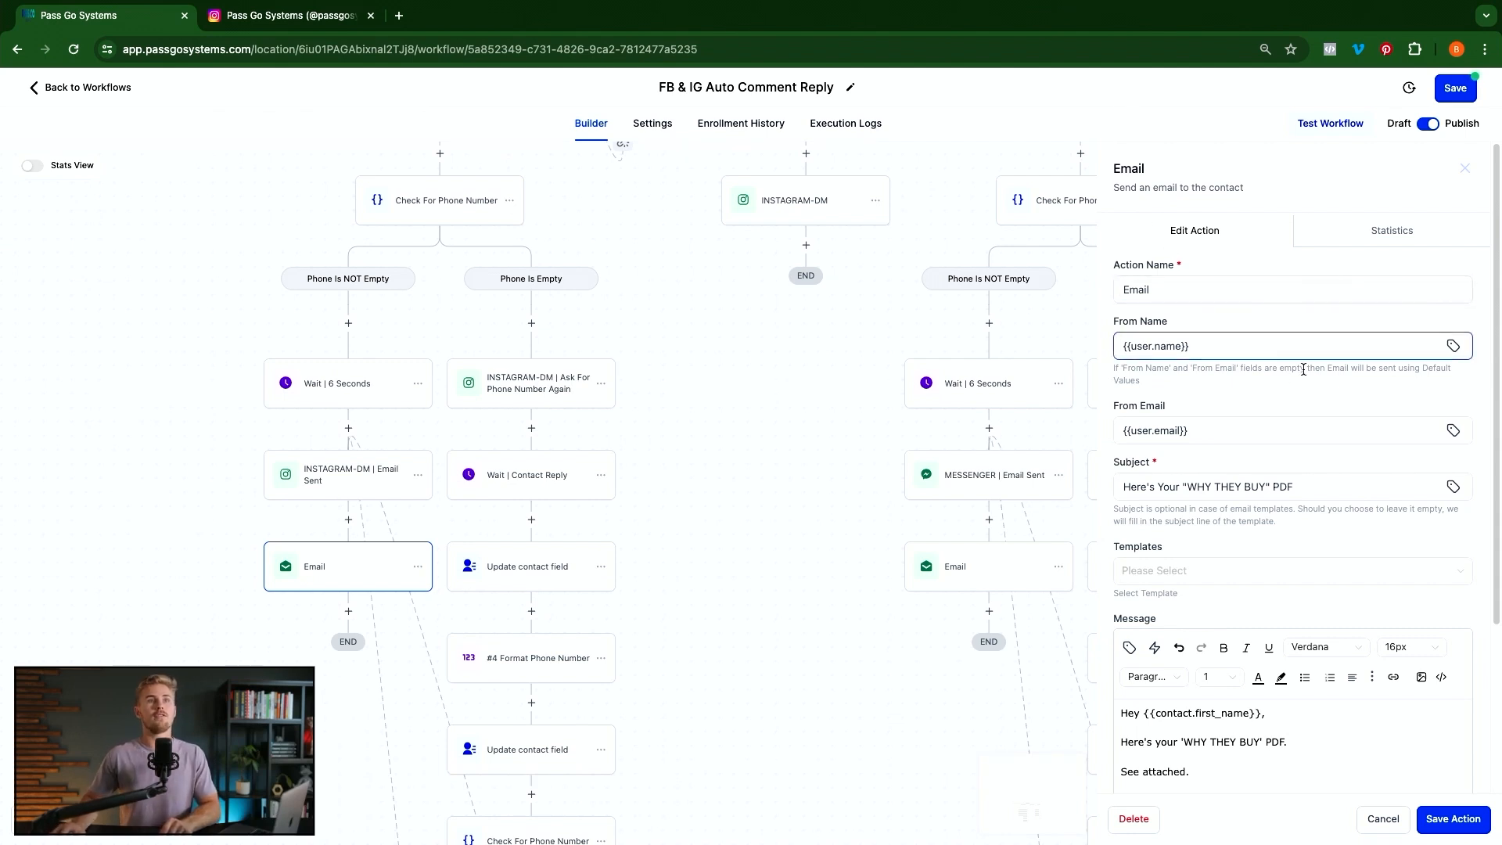
scroll(1181, 442, down, 2)
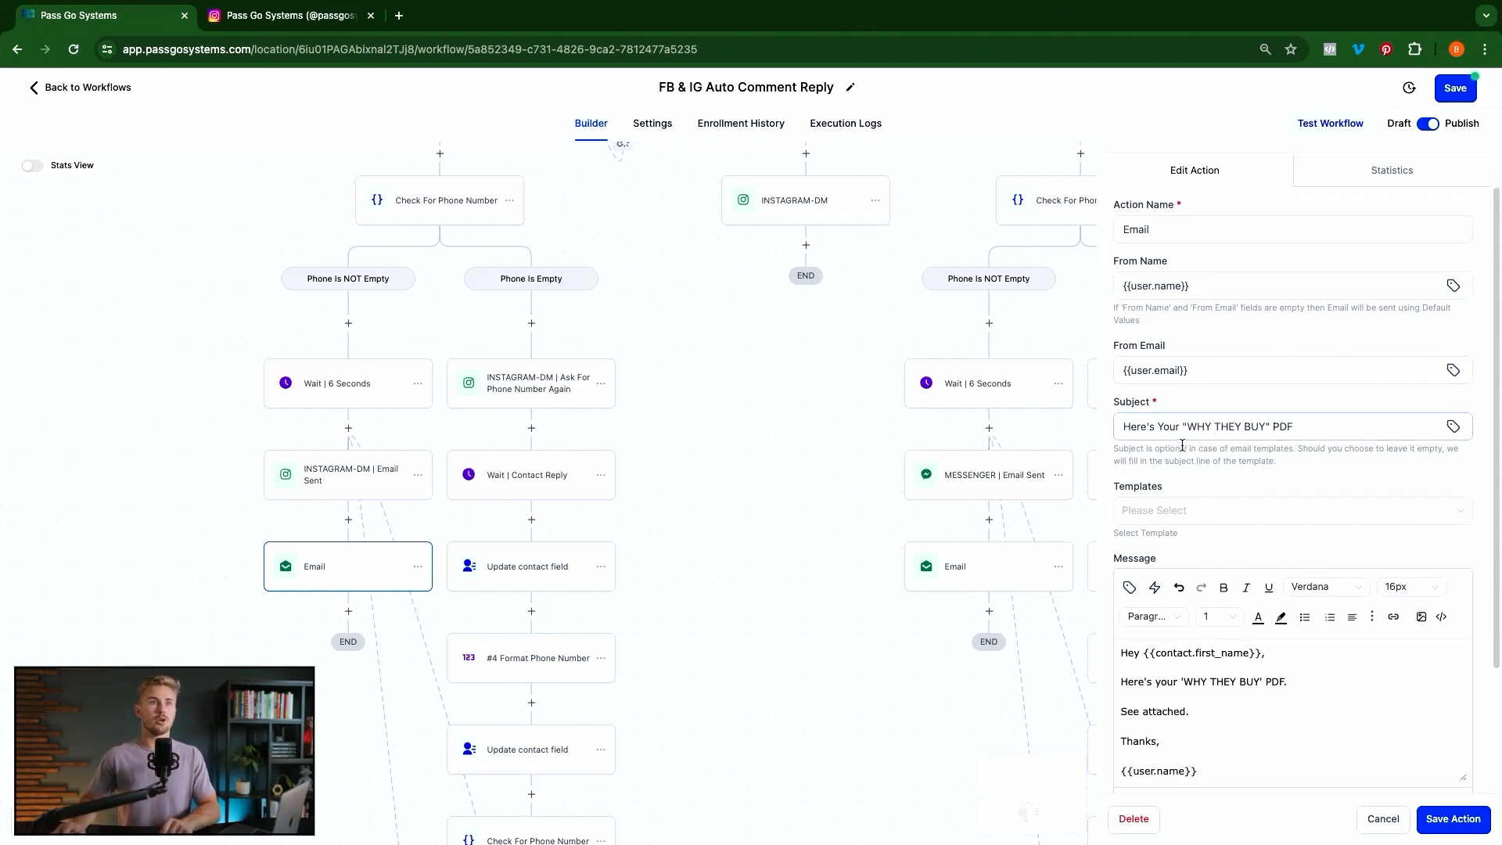
scroll(1337, 433, down, 3)
scroll(1337, 432, down, 2)
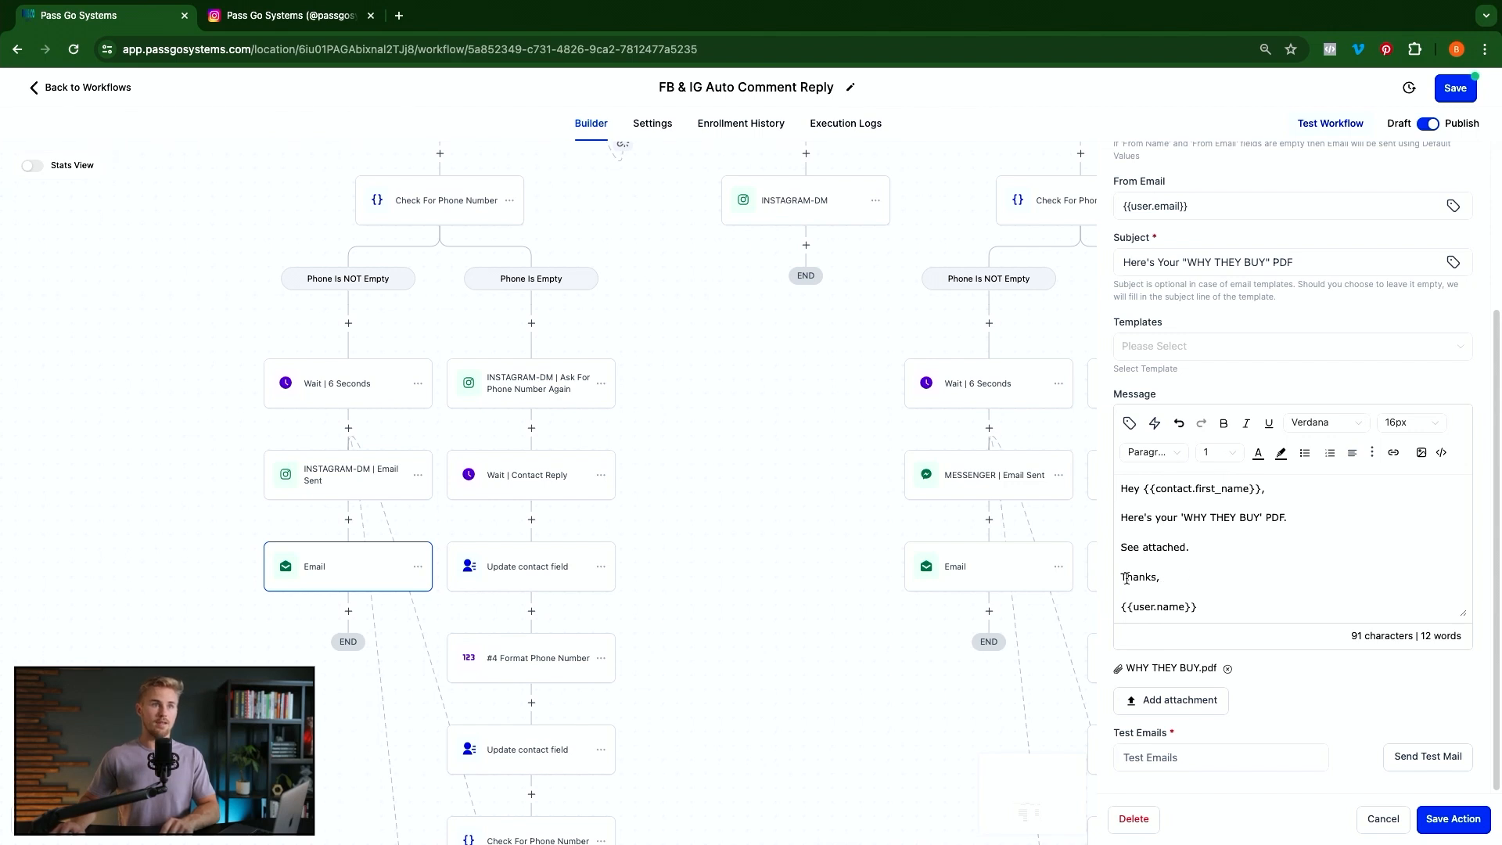
drag(1211, 608, 1155, 608)
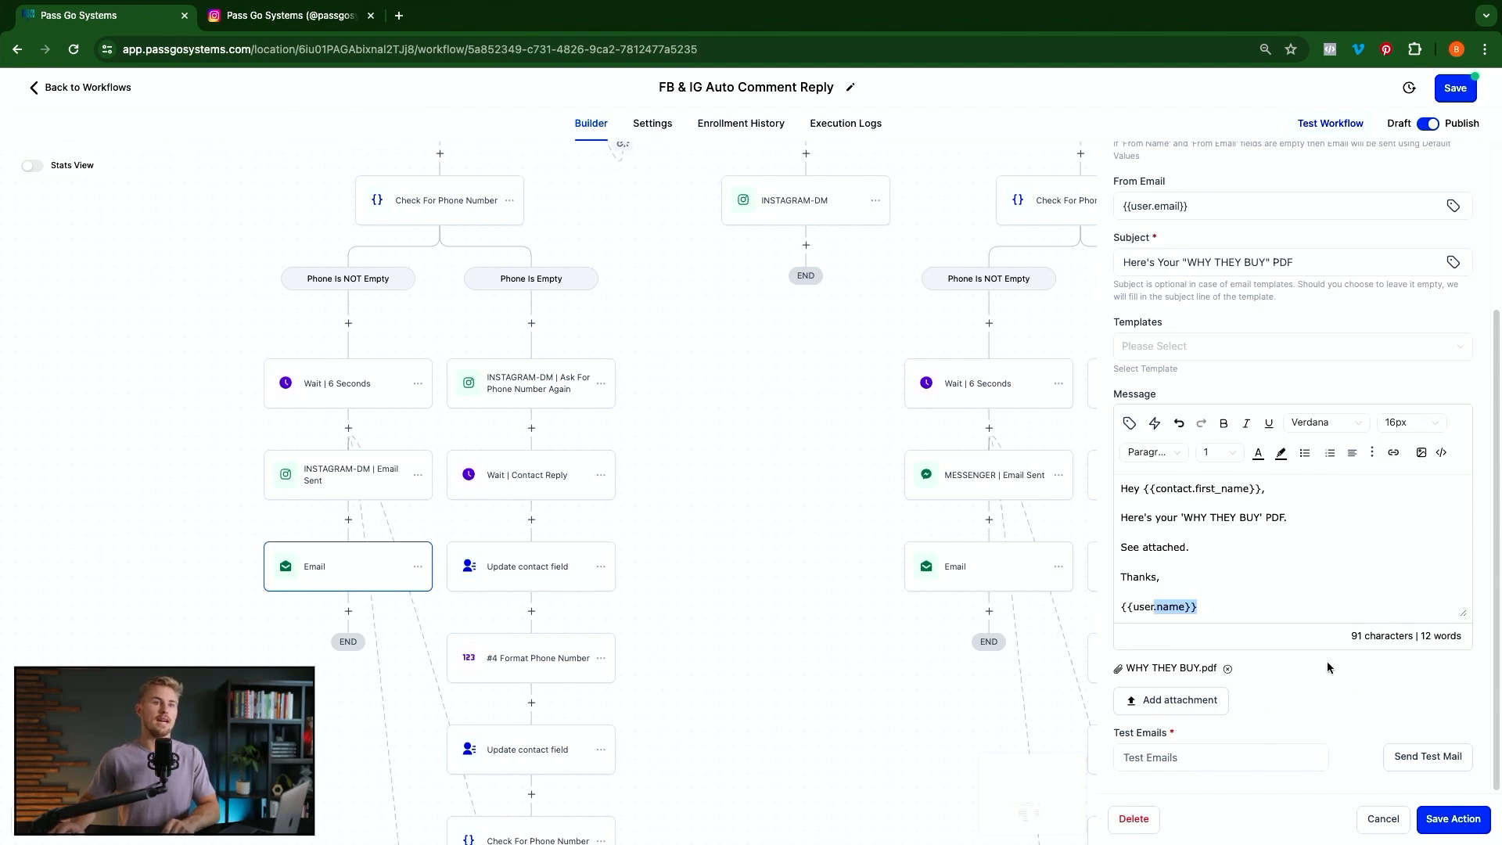
click(1165, 762)
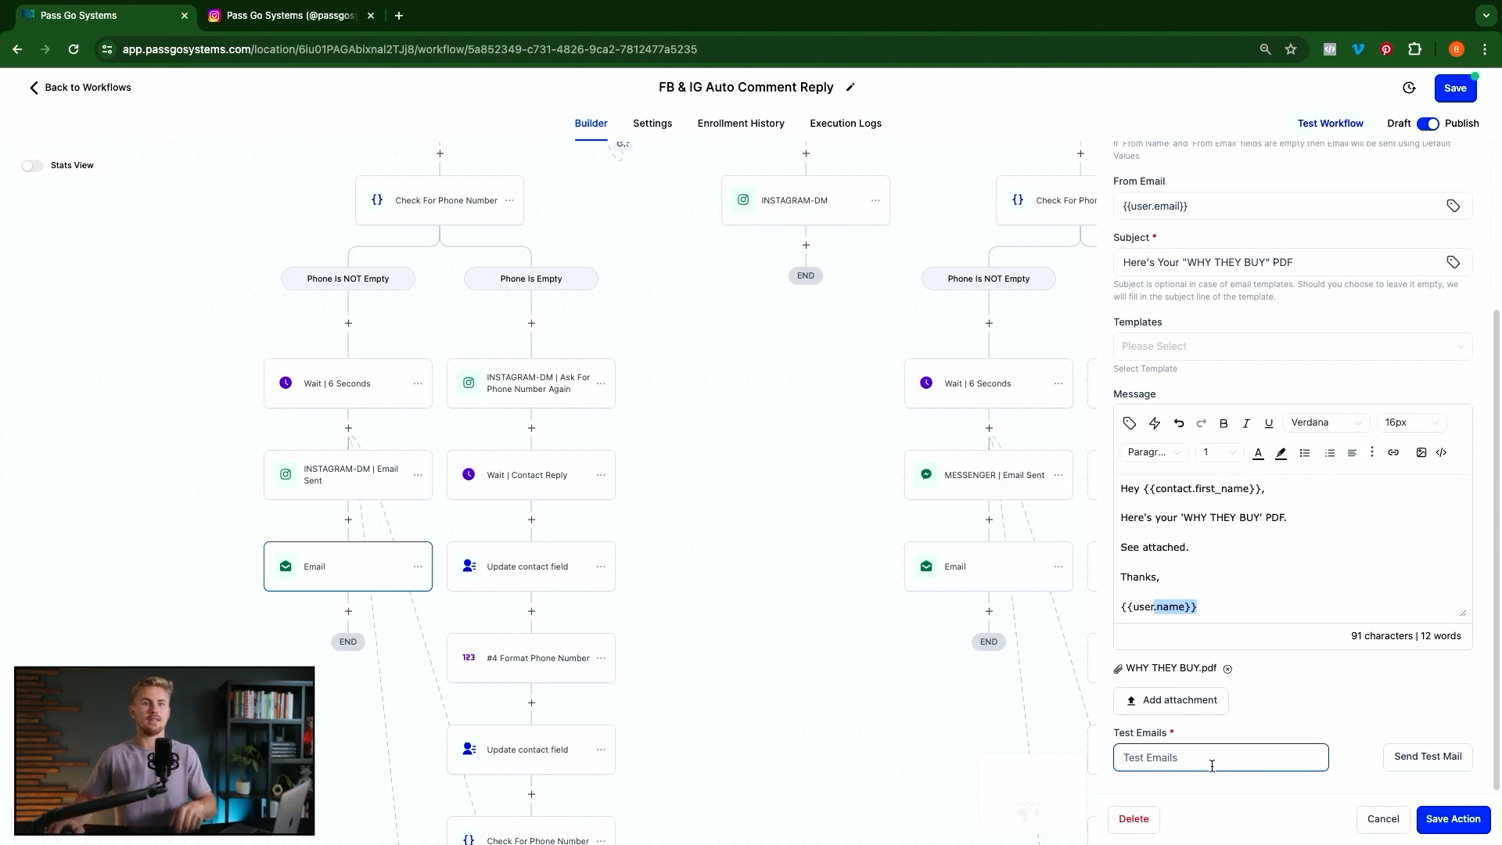
click(1201, 815)
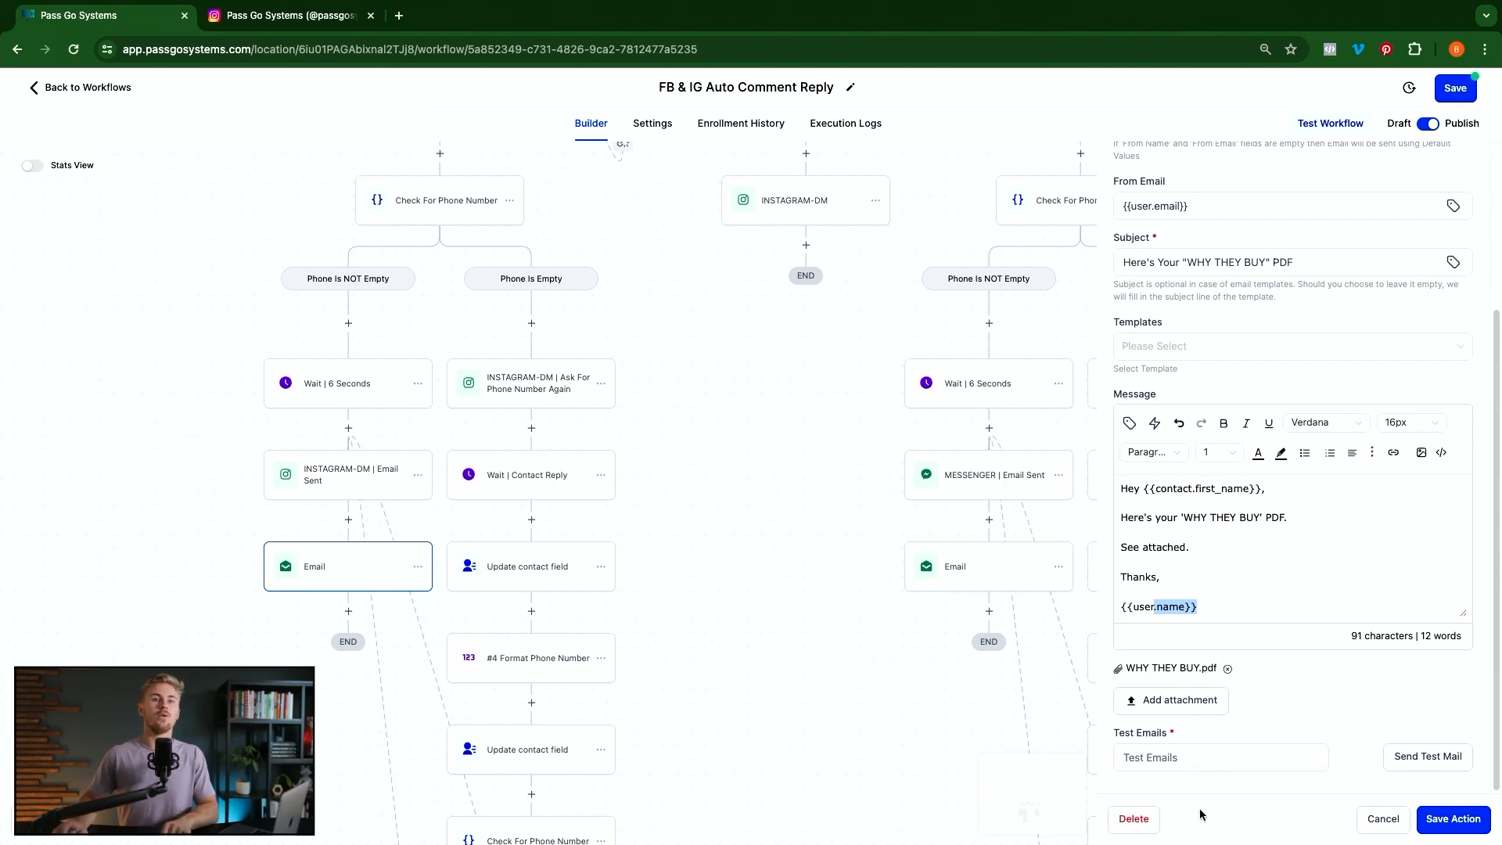
click(1453, 819)
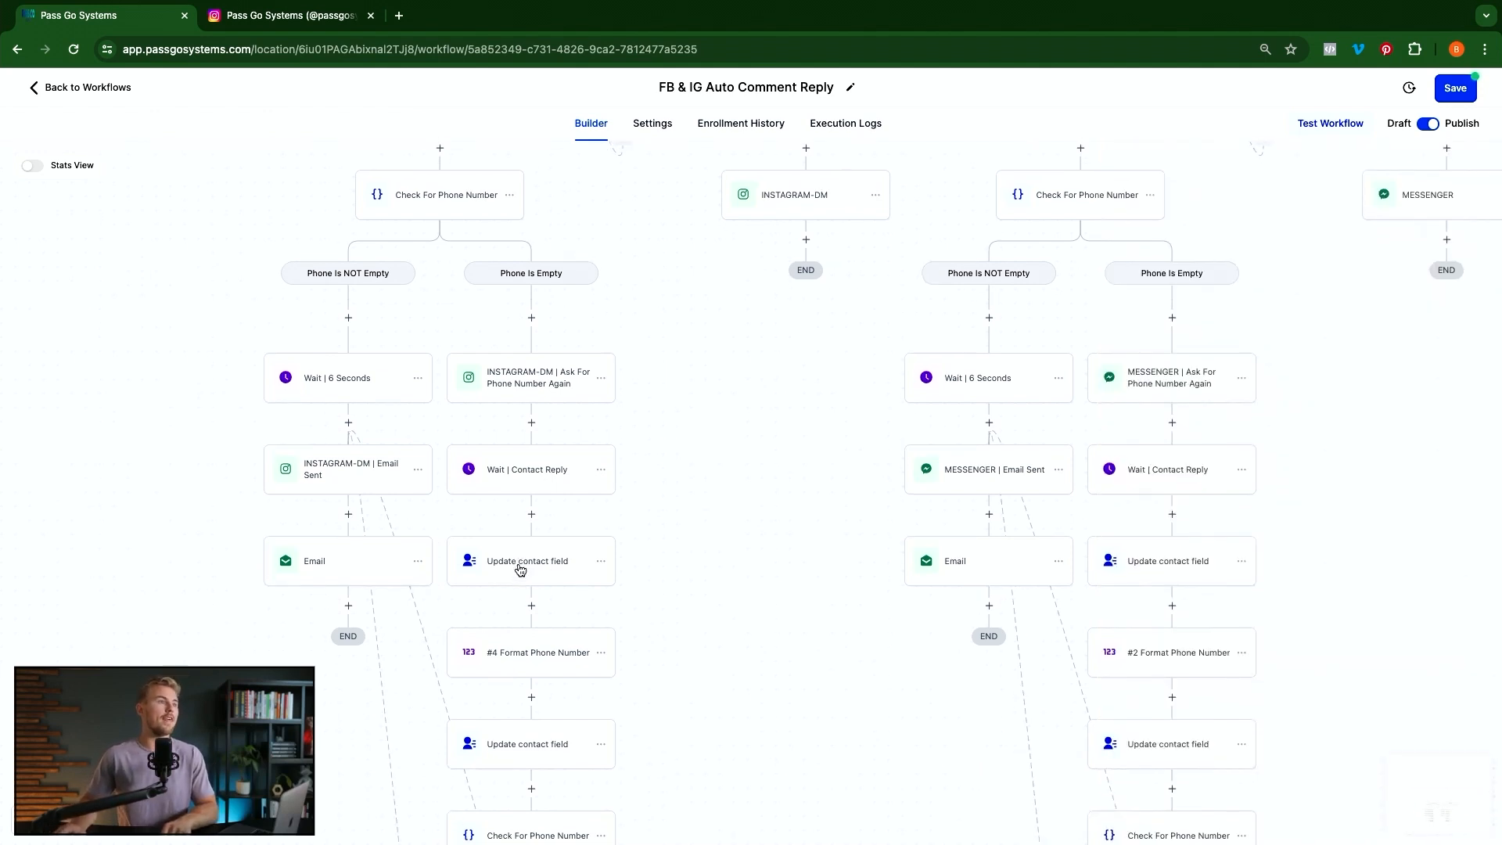
Scroll through the Instagram, Facebook and None branches to review the whole workflow
scroll(520, 568, down, 6)
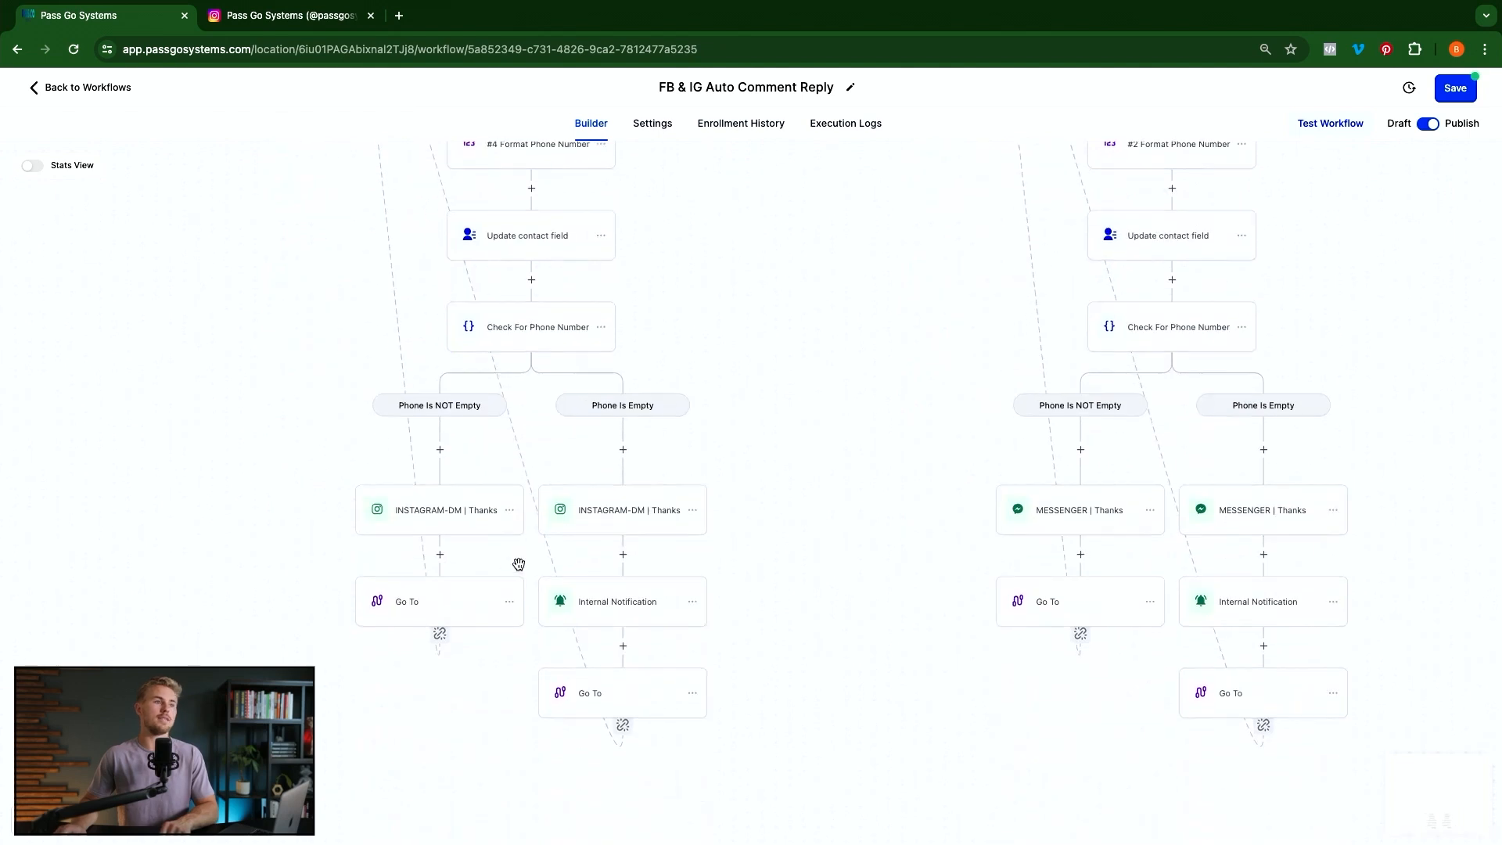
scroll(518, 564, down, 3)
scroll(520, 567, up, 9)
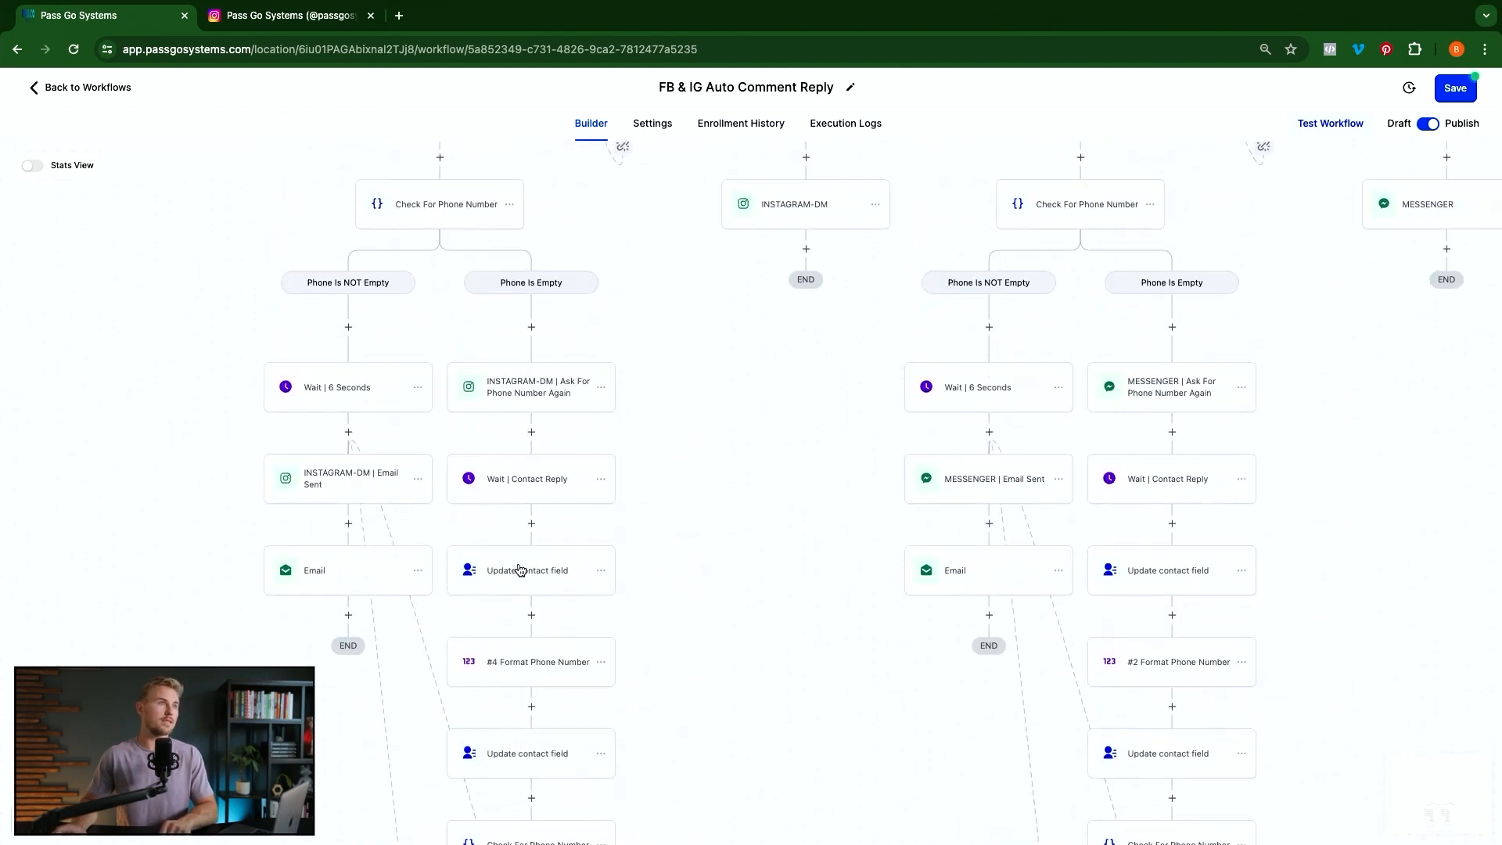
scroll(521, 569, up, 12)
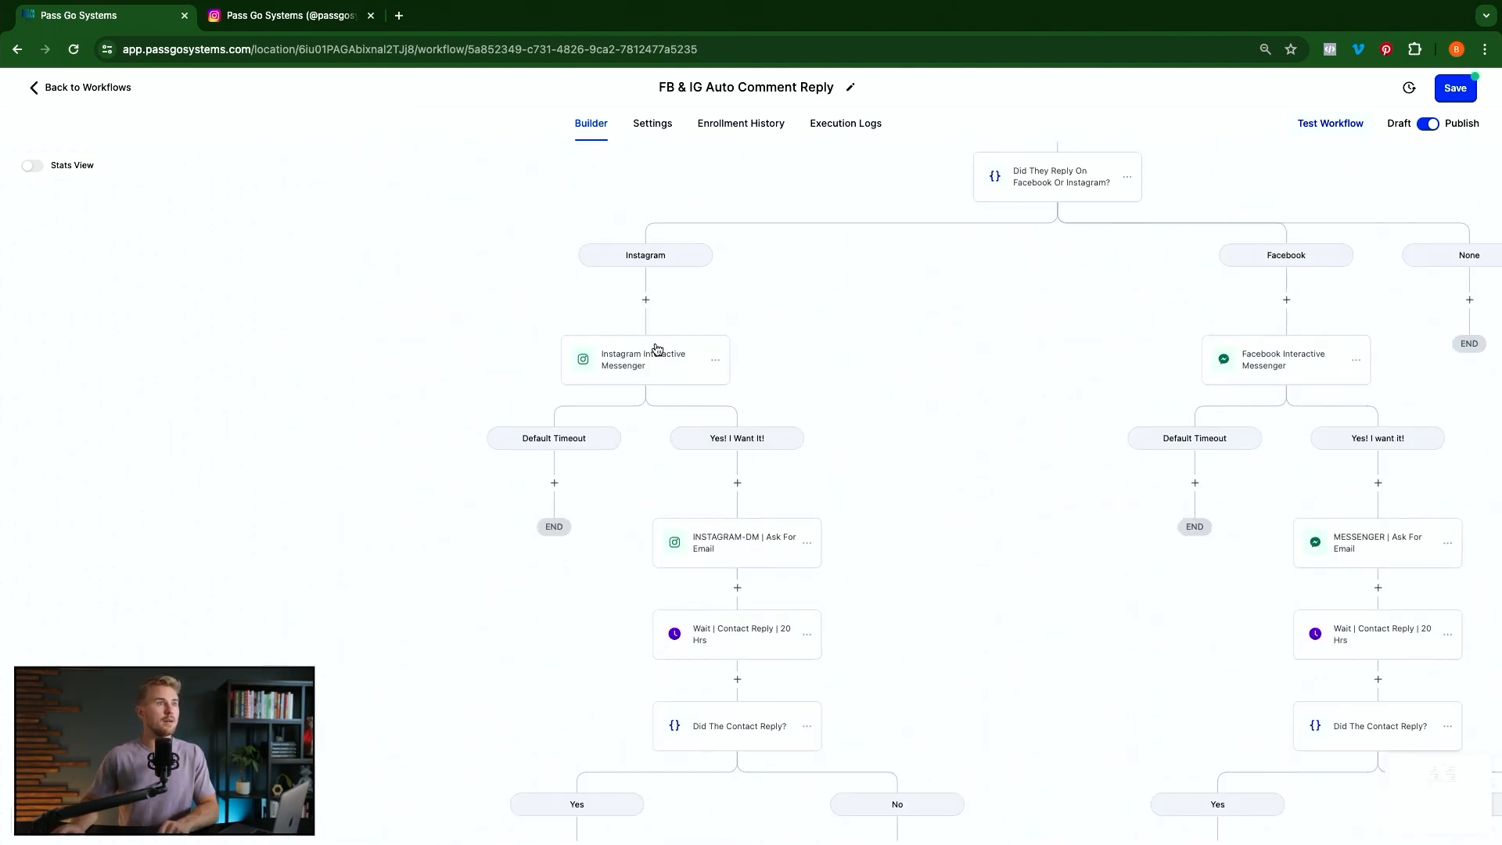
scroll(615, 540, down, 1)
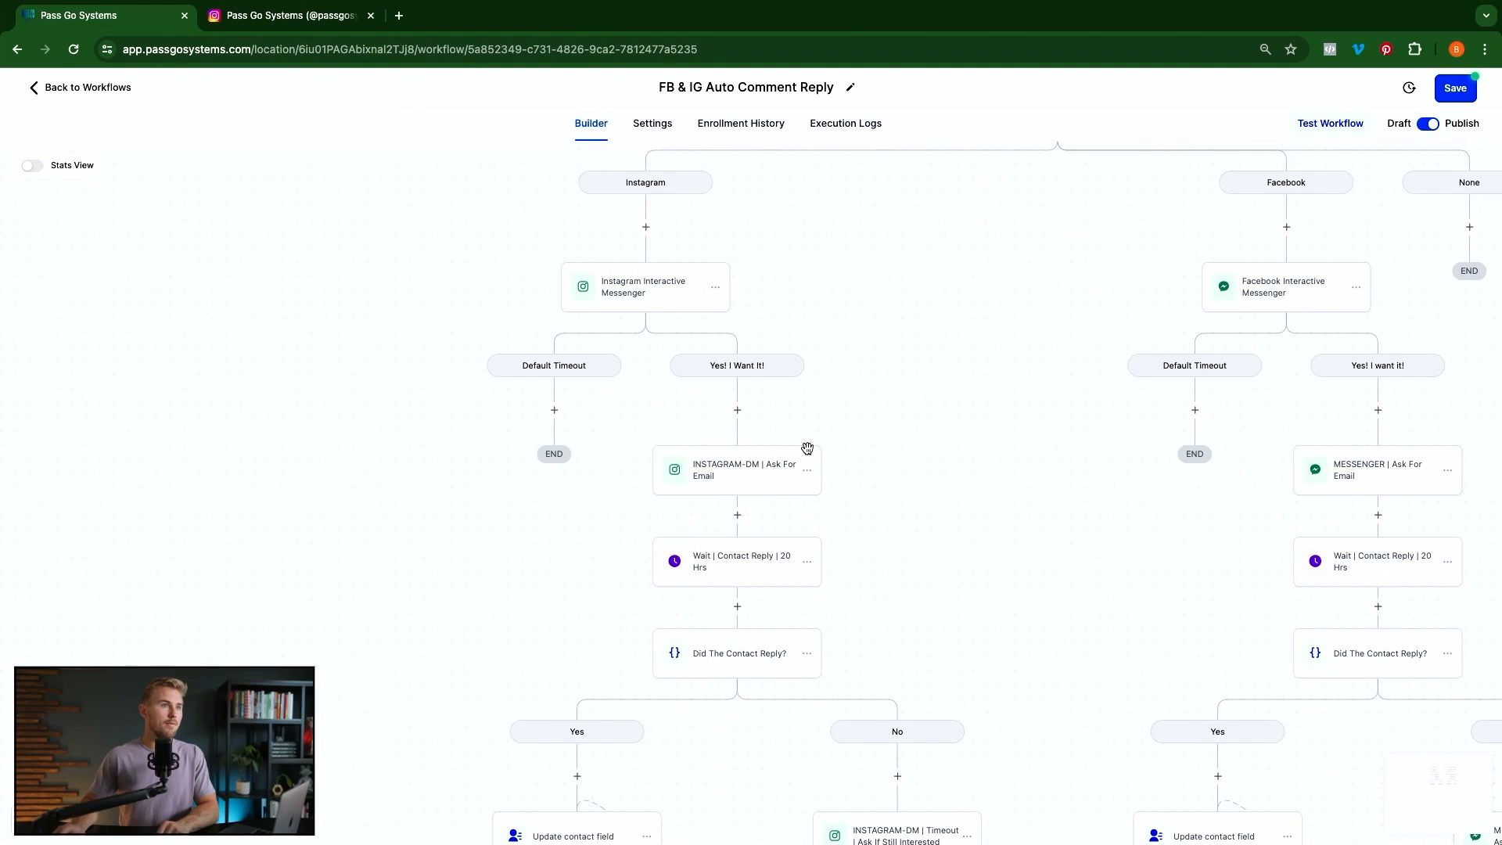
scroll(727, 399, down, 5)
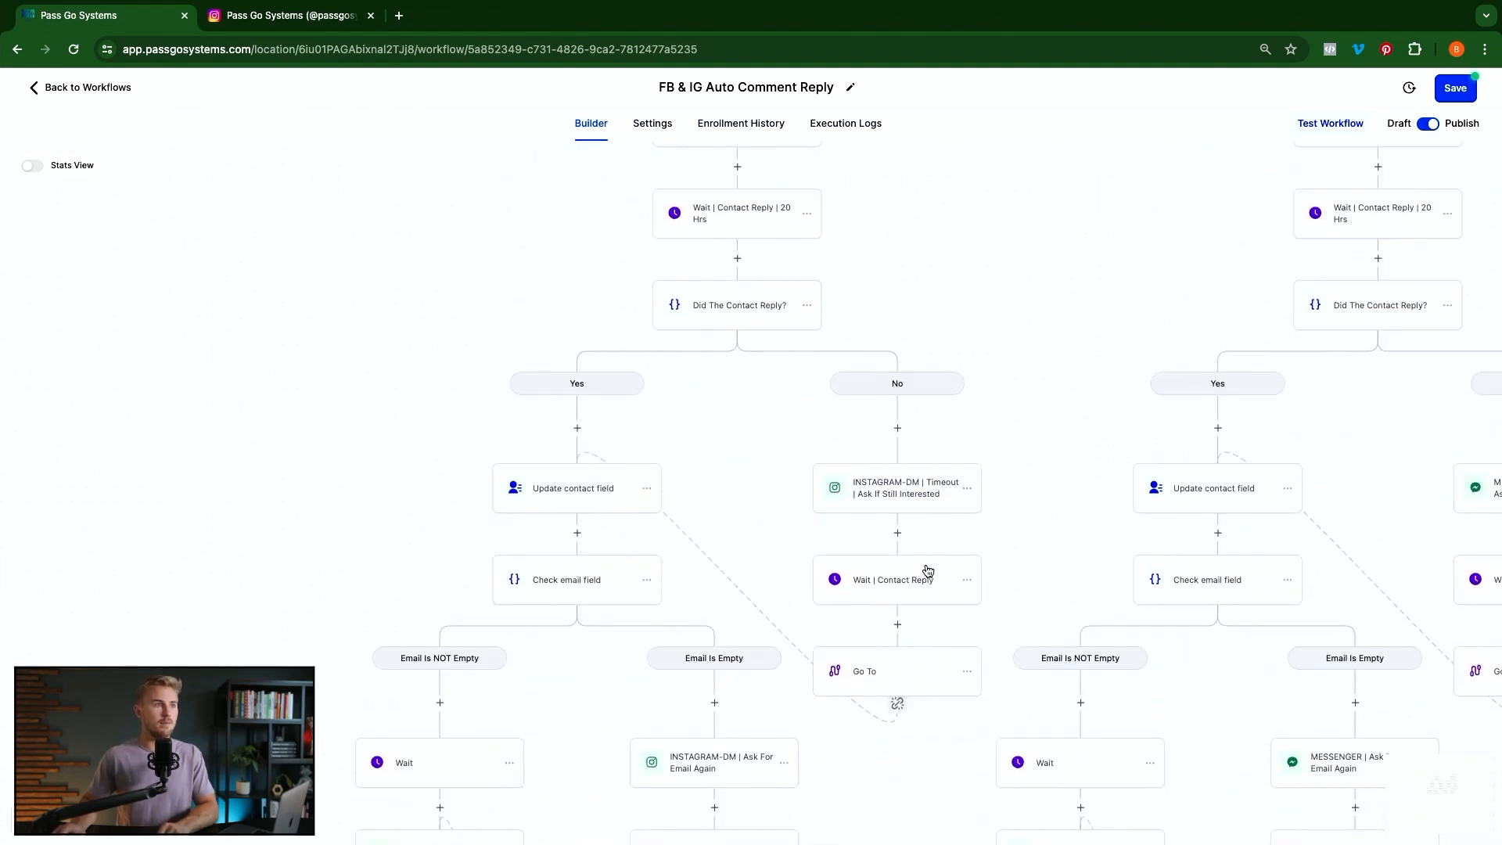
scroll(926, 567, down, 1)
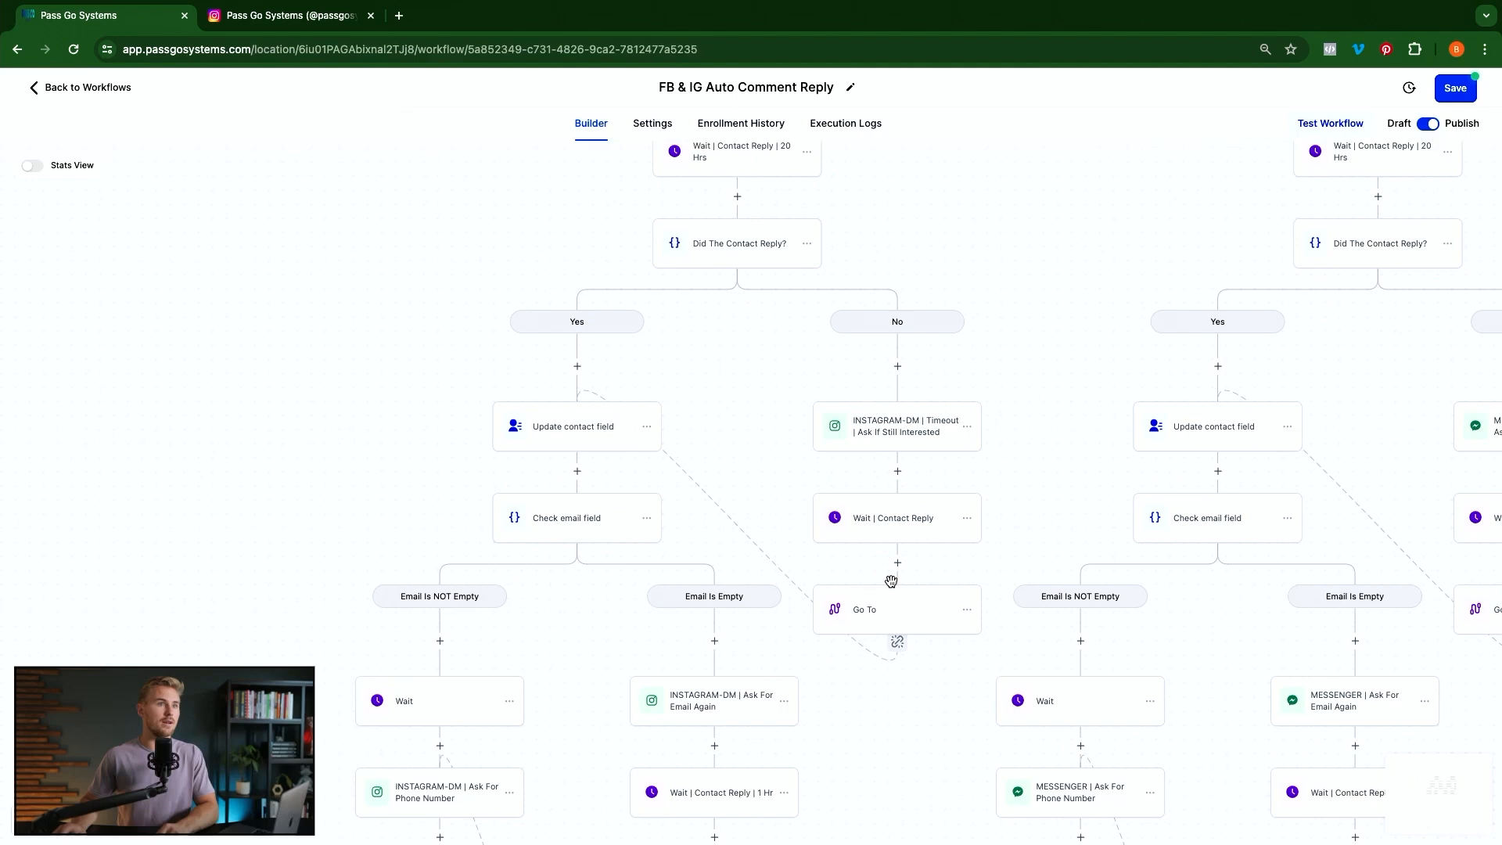
scroll(564, 474, down, 3)
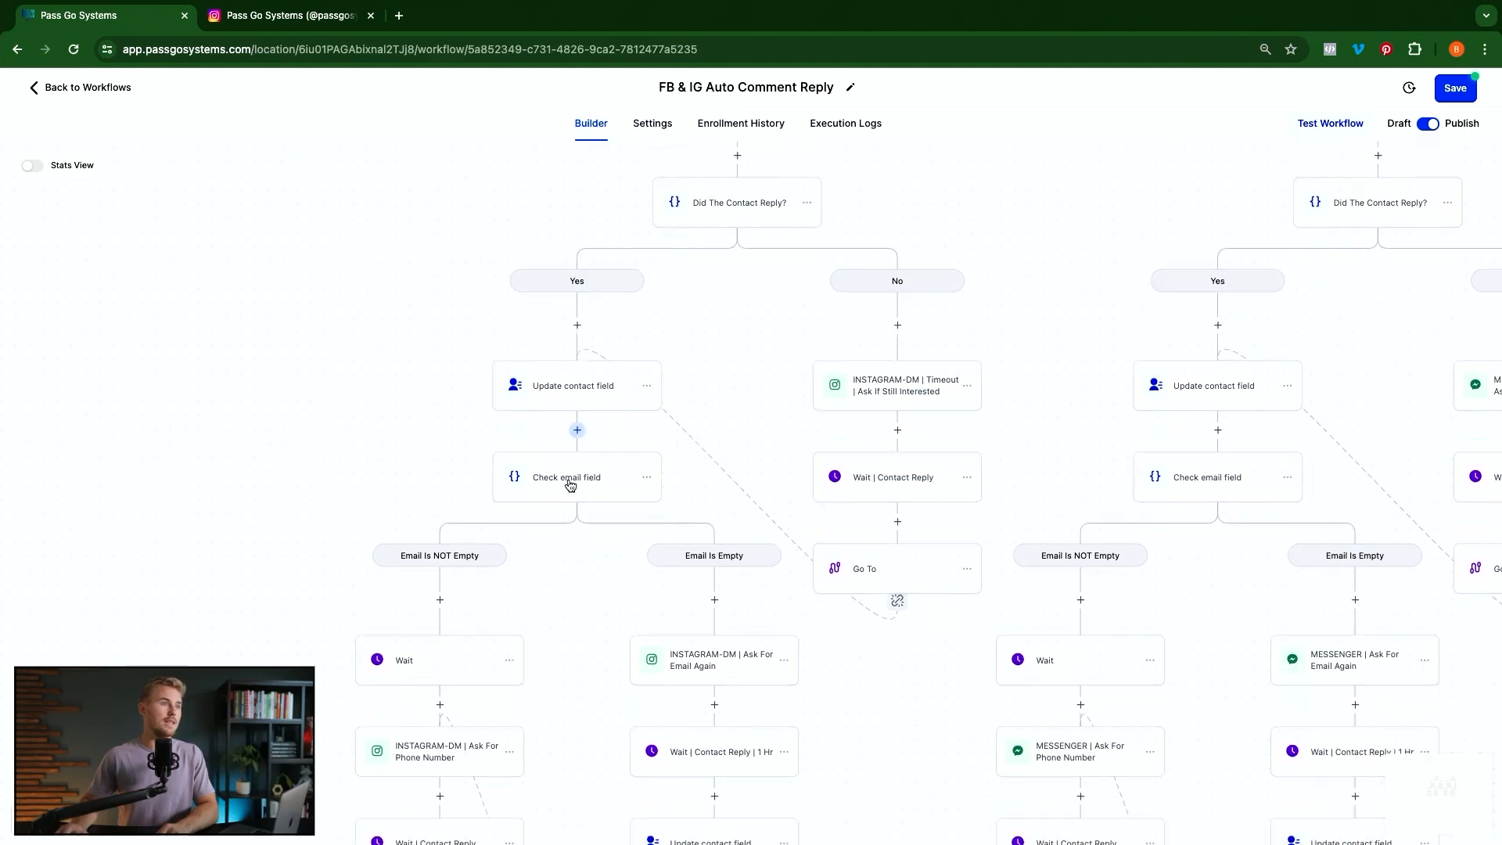
scroll(539, 458, up, 3)
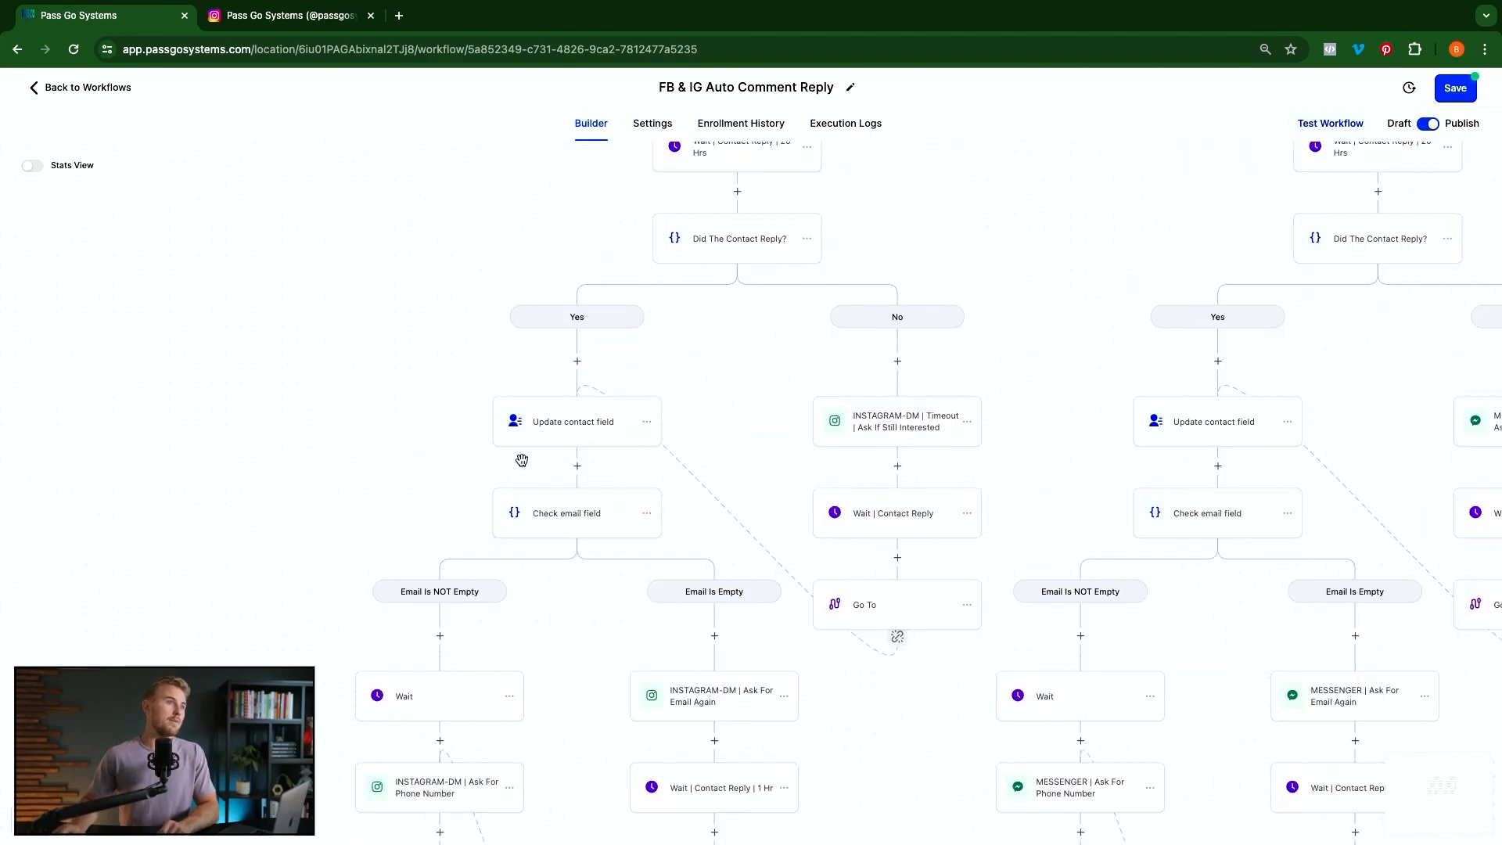
scroll(520, 457, down, 1)
scroll(544, 455, down, 2)
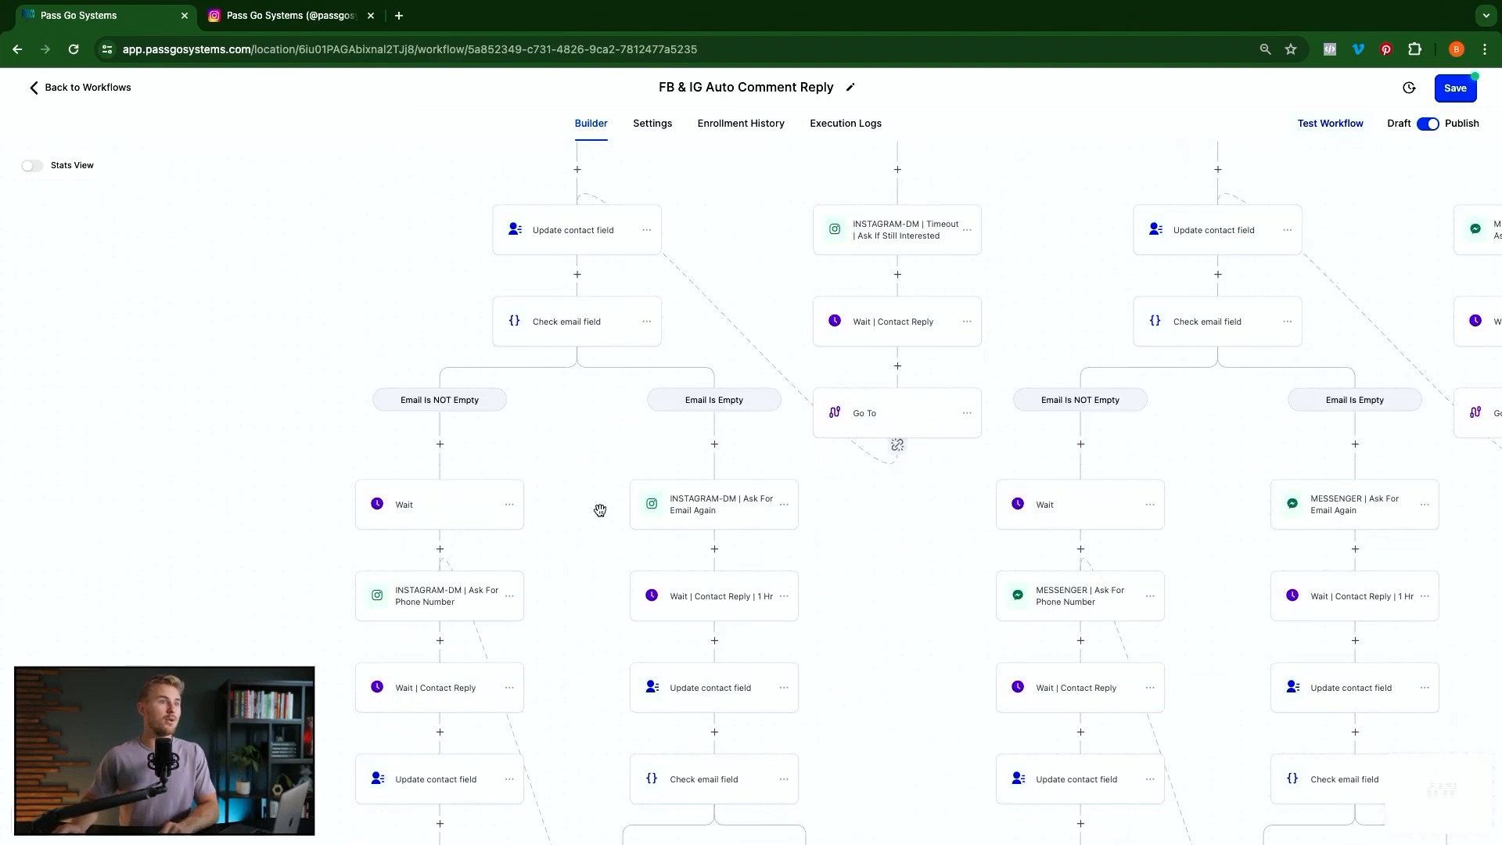
scroll(713, 470, down, 2)
scroll(780, 613, down, 2)
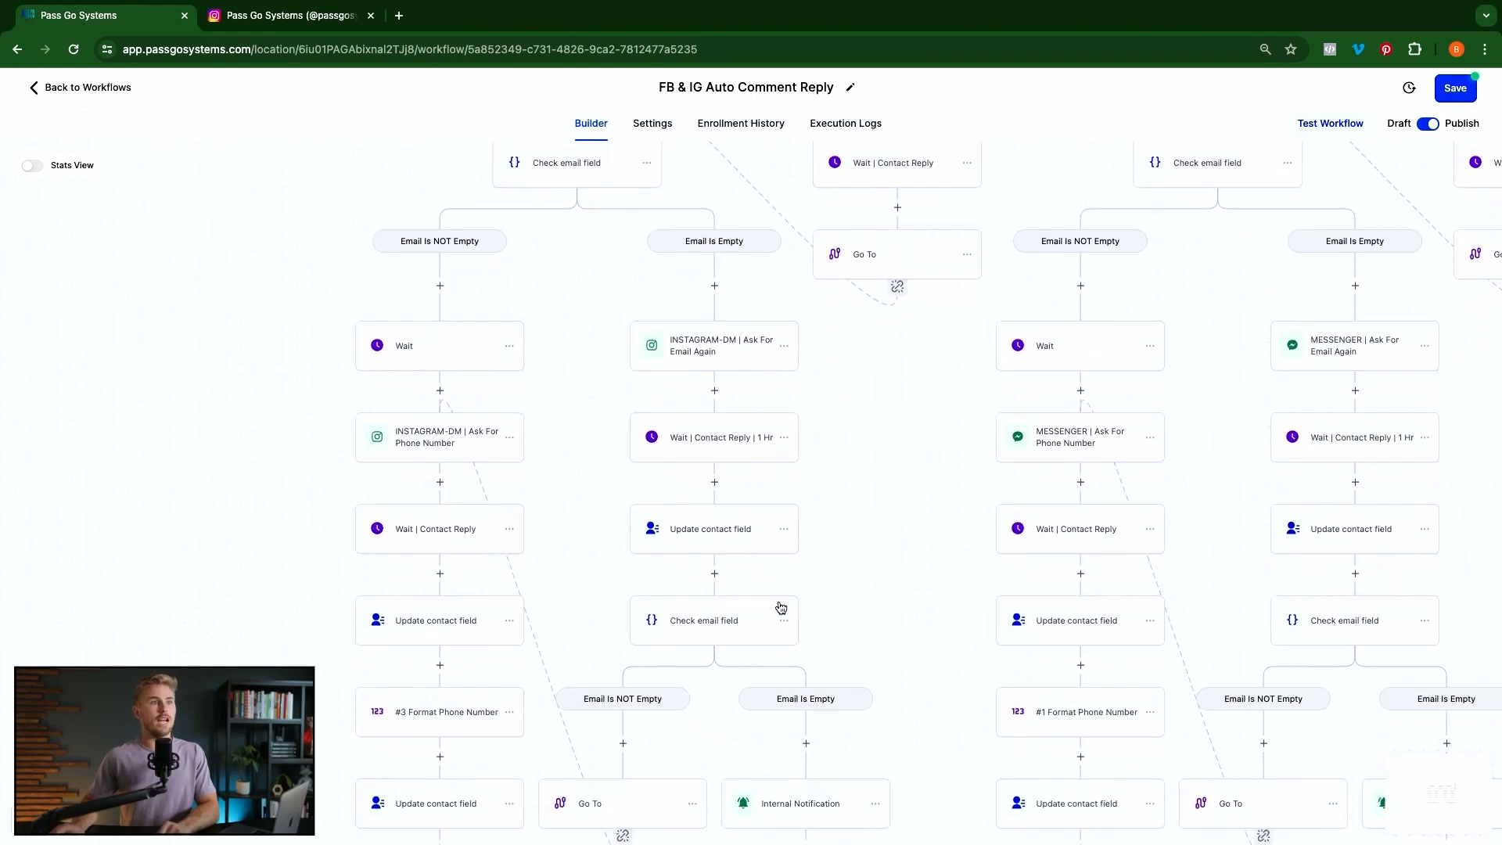
scroll(640, 649, down, 2)
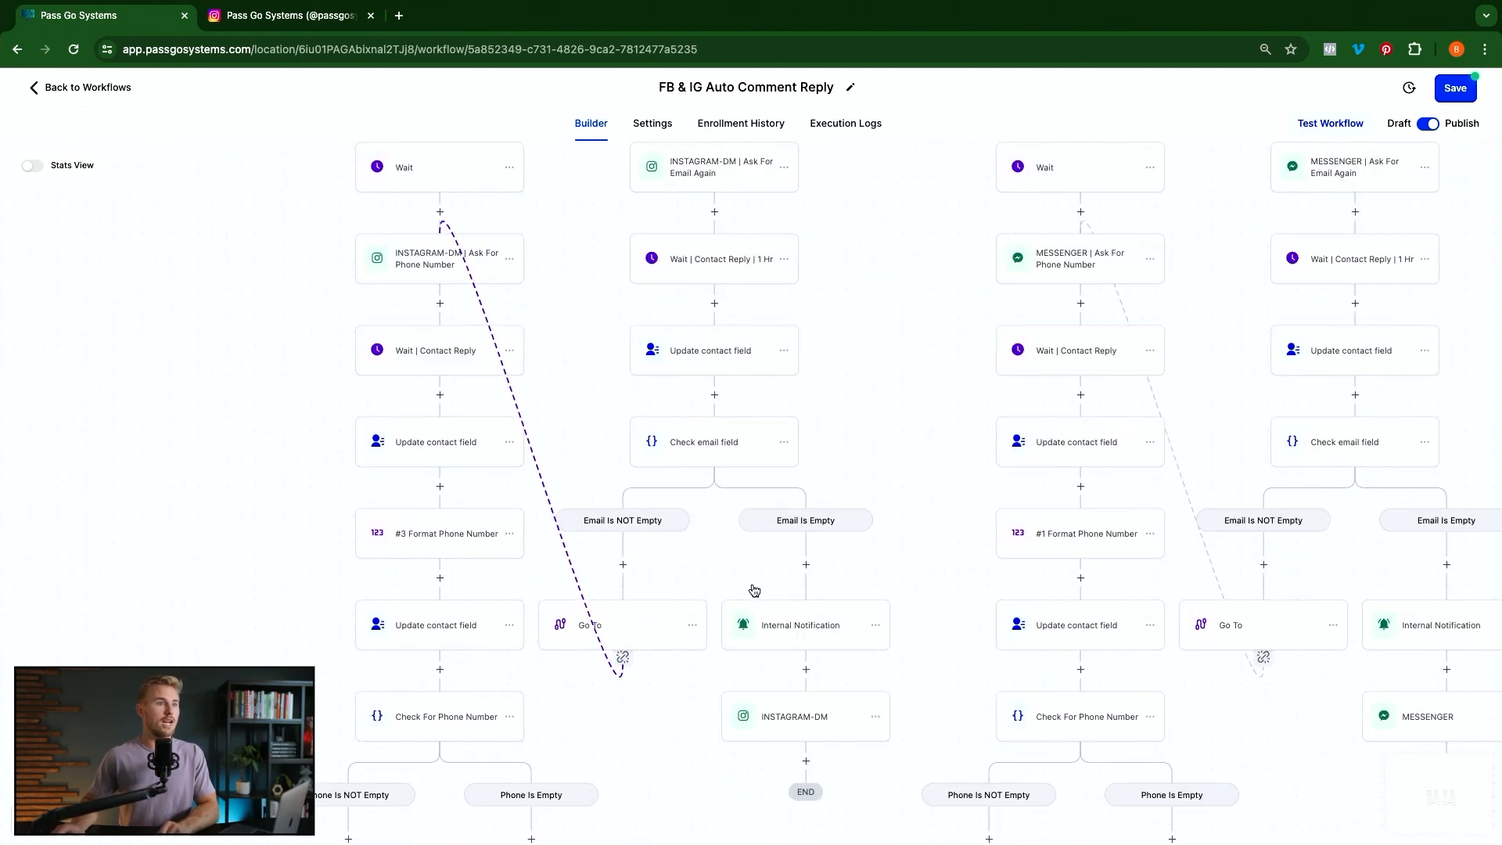
scroll(533, 568, up, 5)
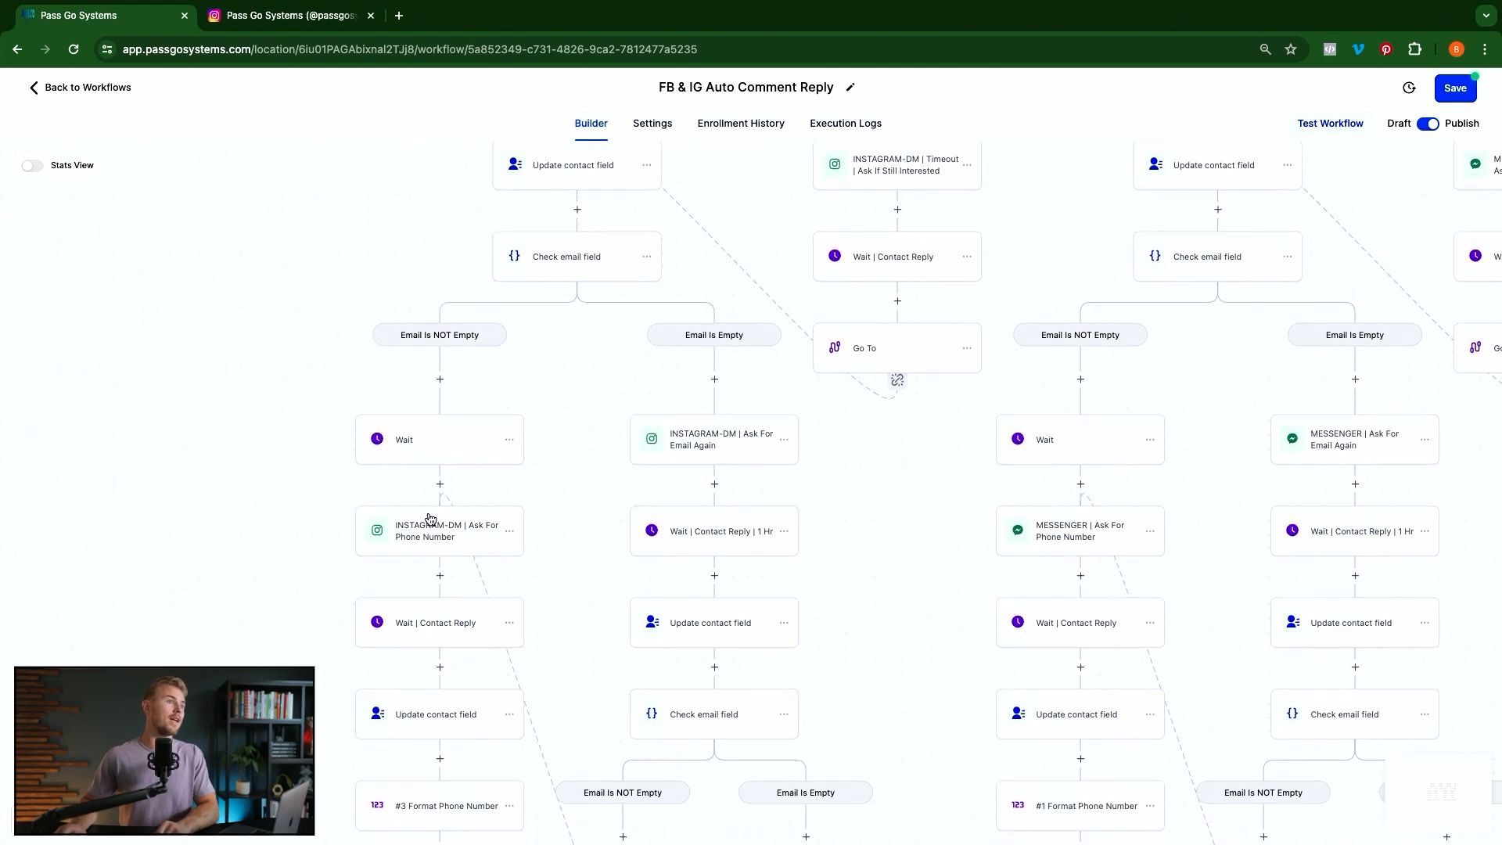
scroll(422, 540, down, 5)
scroll(430, 519, down, 7)
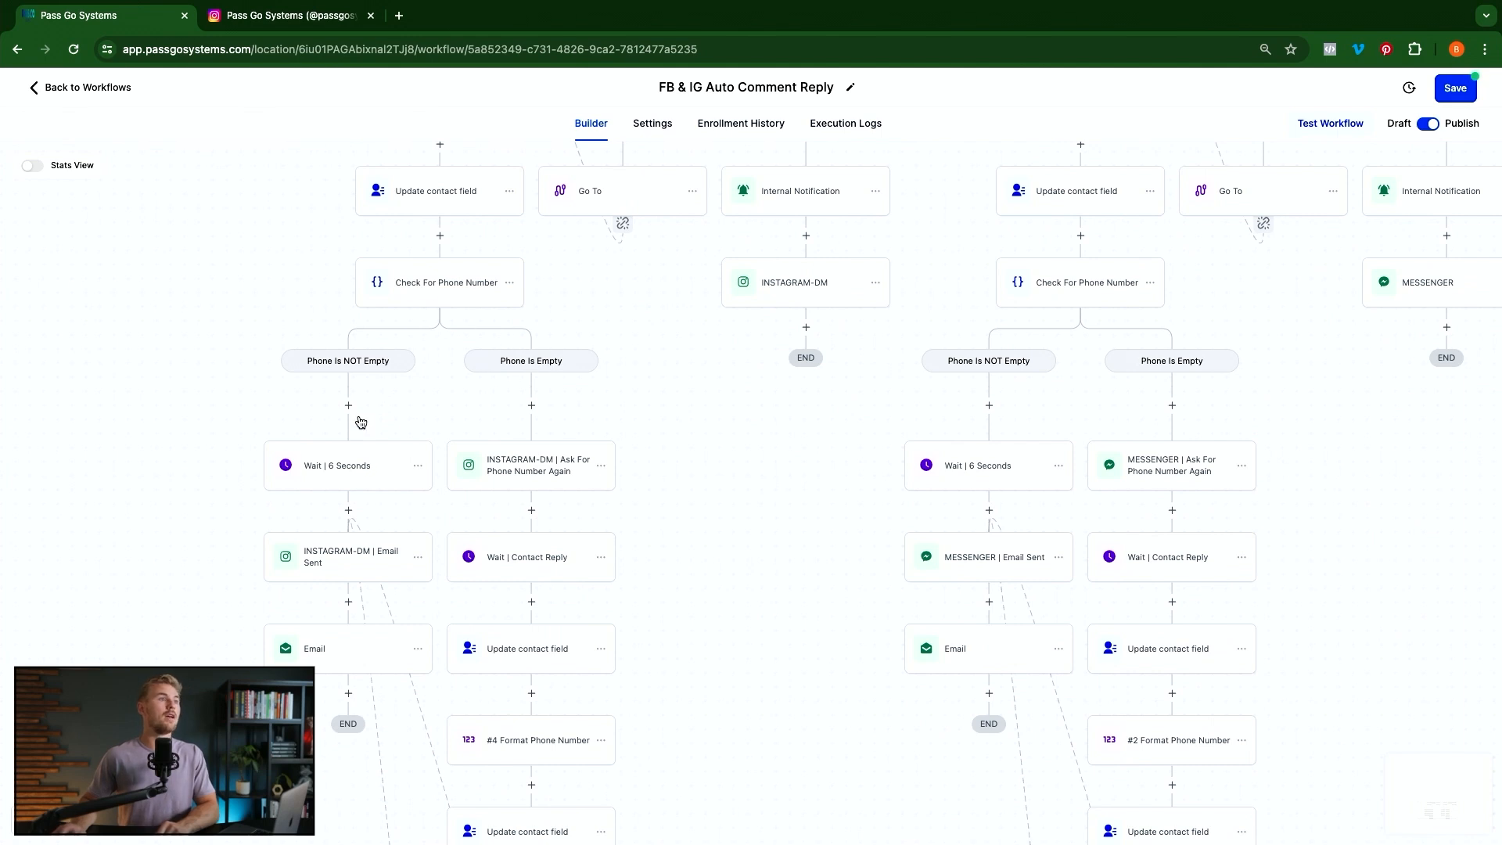
scroll(376, 469, down, 1)
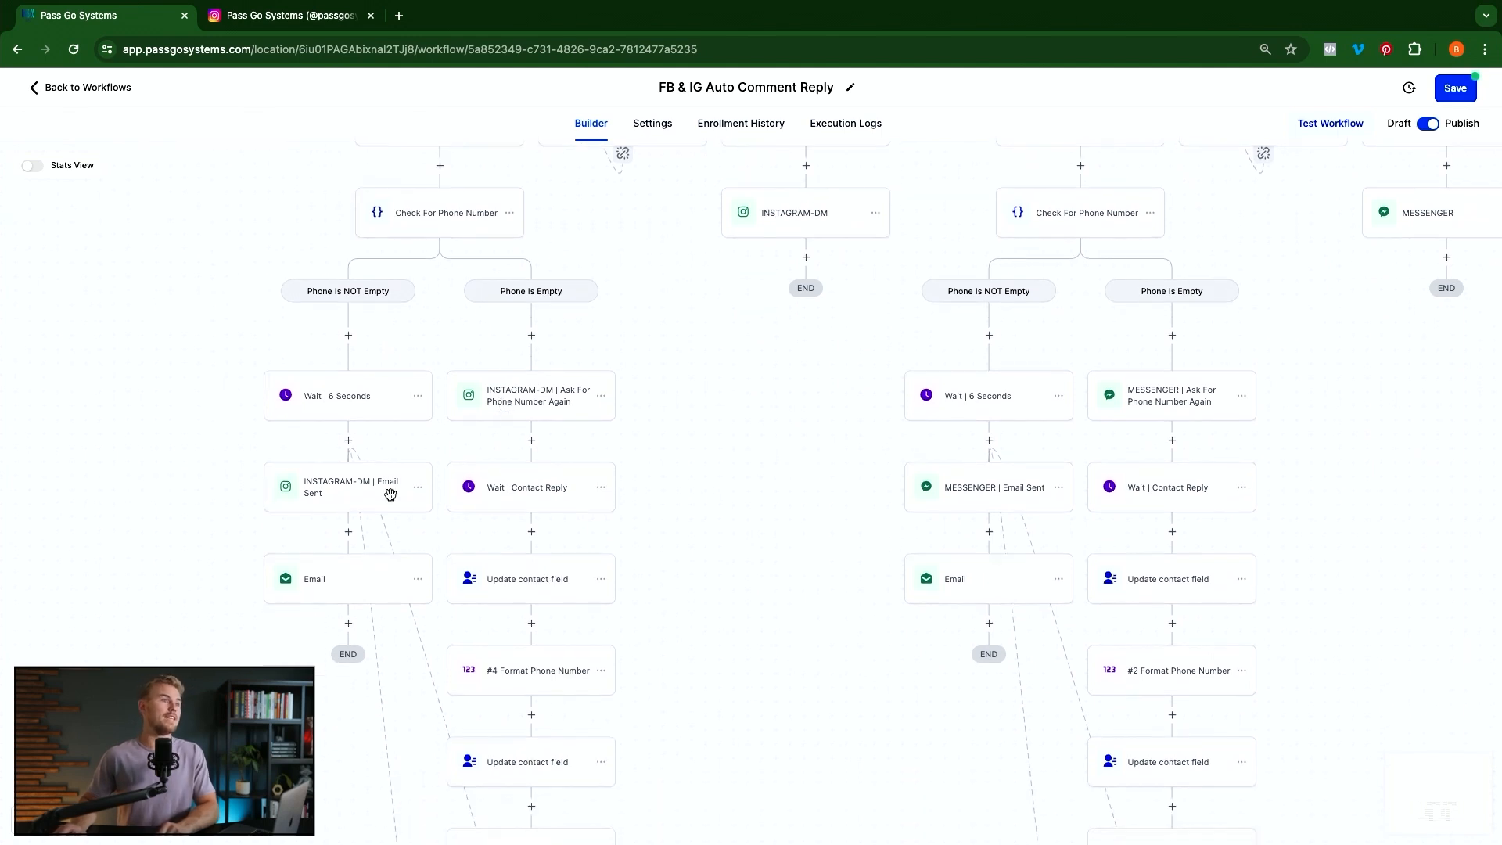
scroll(579, 519, down, 2)
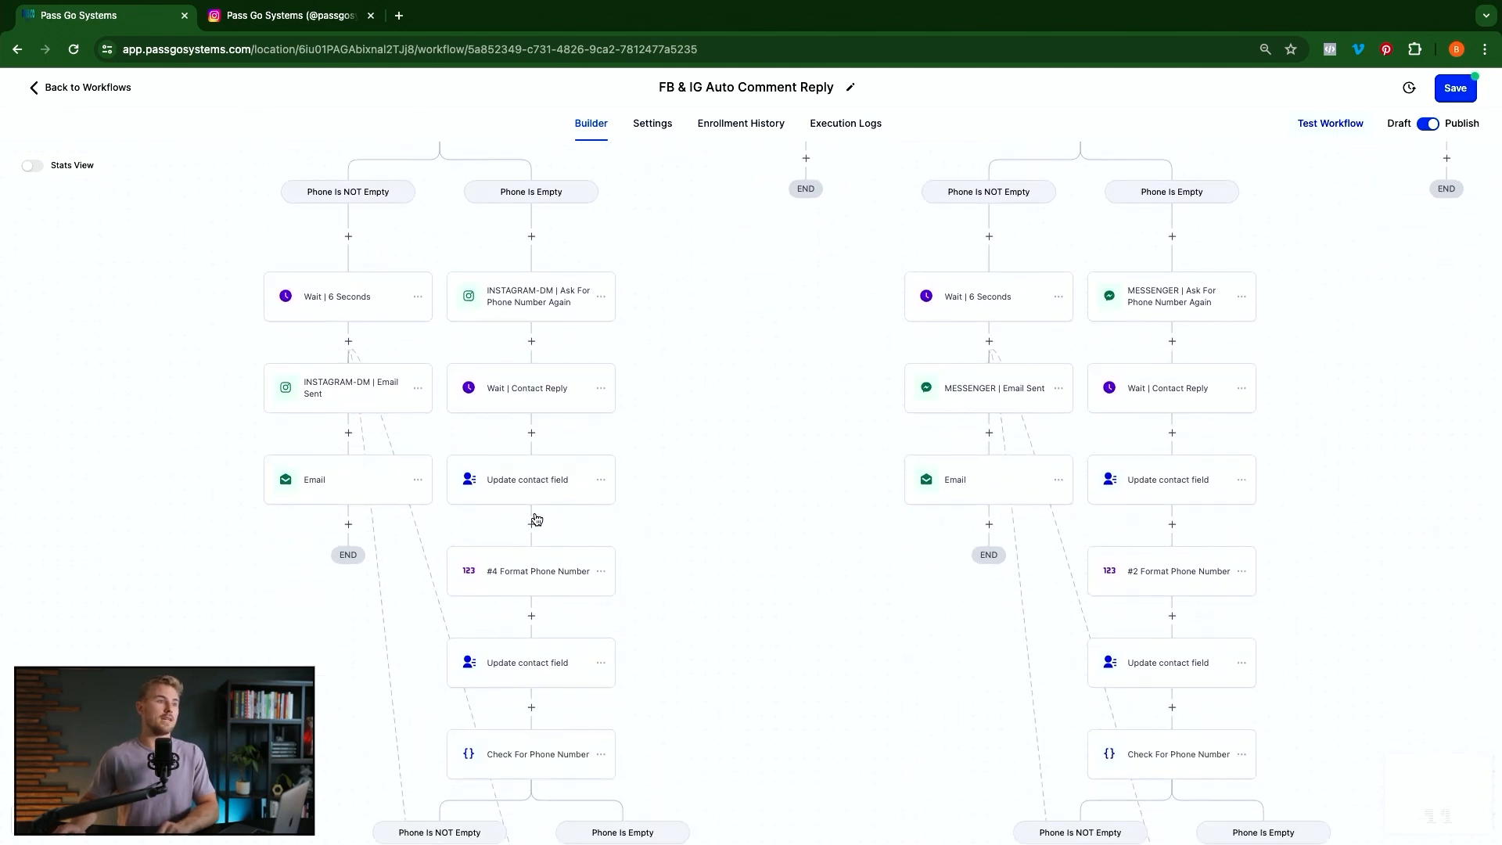
scroll(538, 501, down, 3)
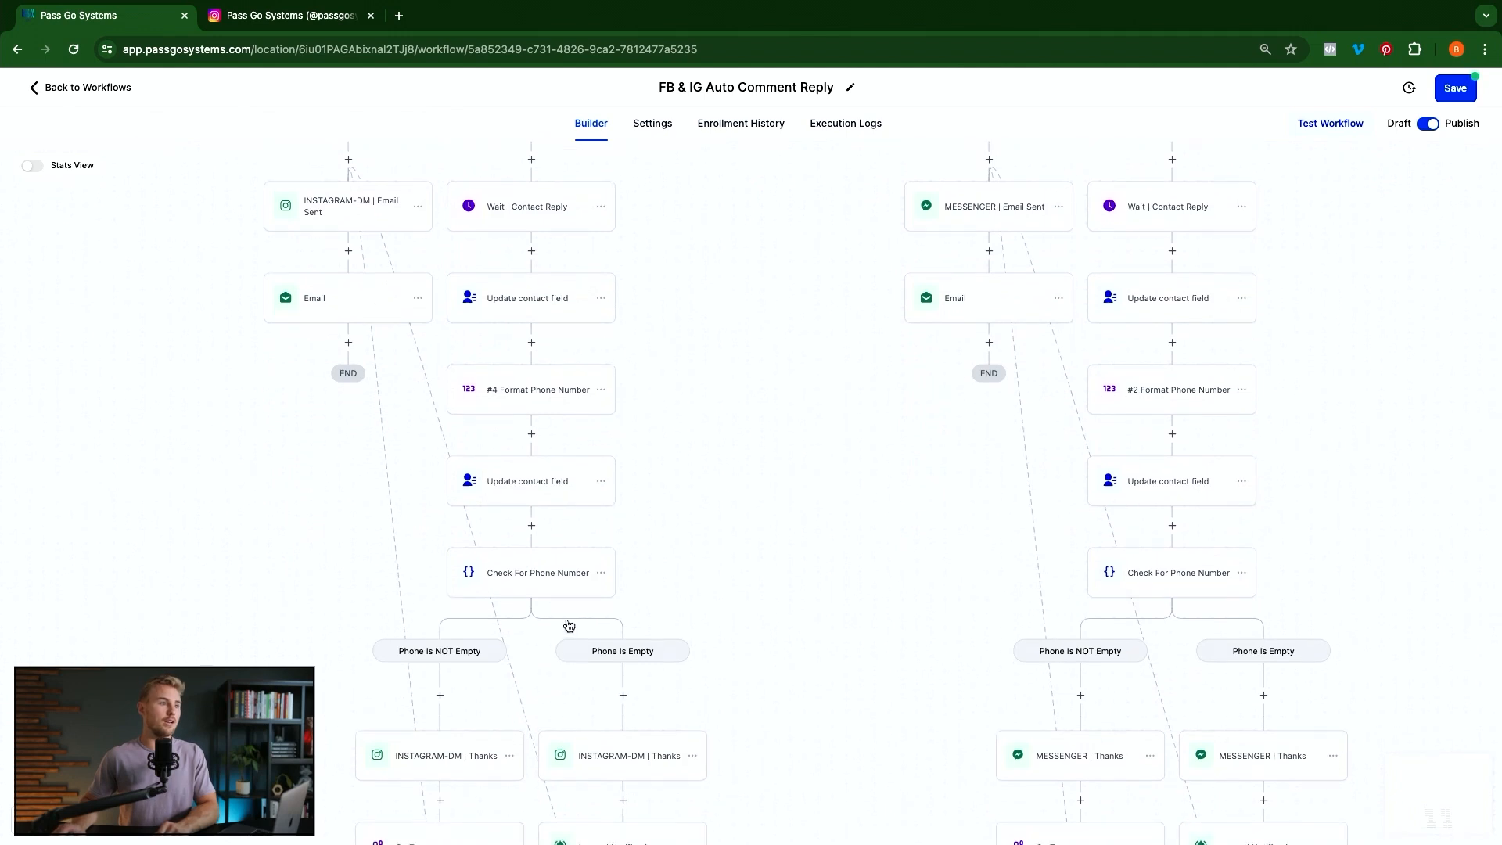
scroll(569, 625, down, 2)
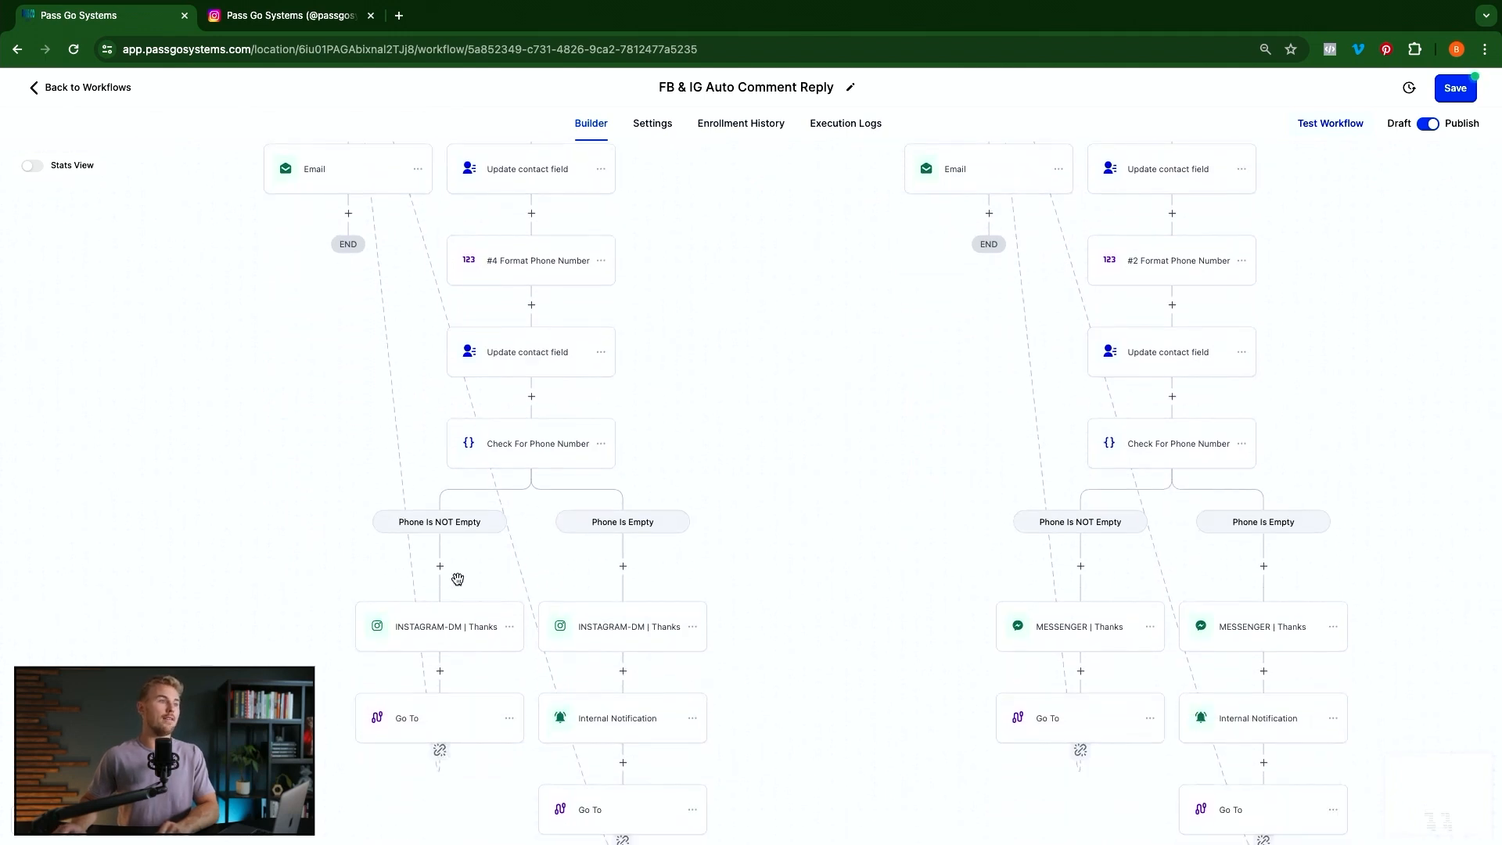
scroll(459, 572, down, 1)
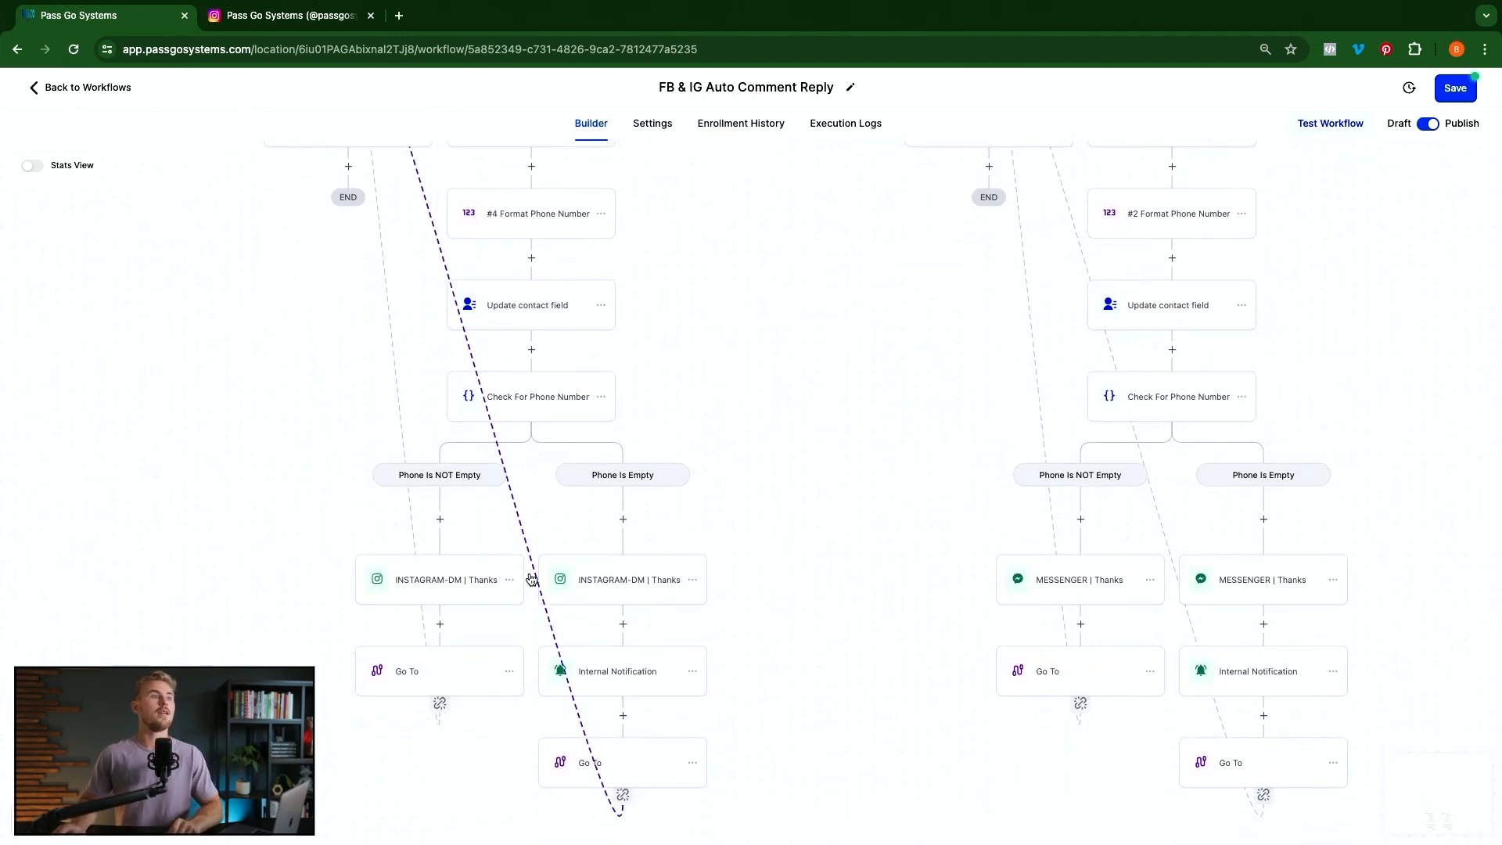
scroll(590, 670, up, 6)
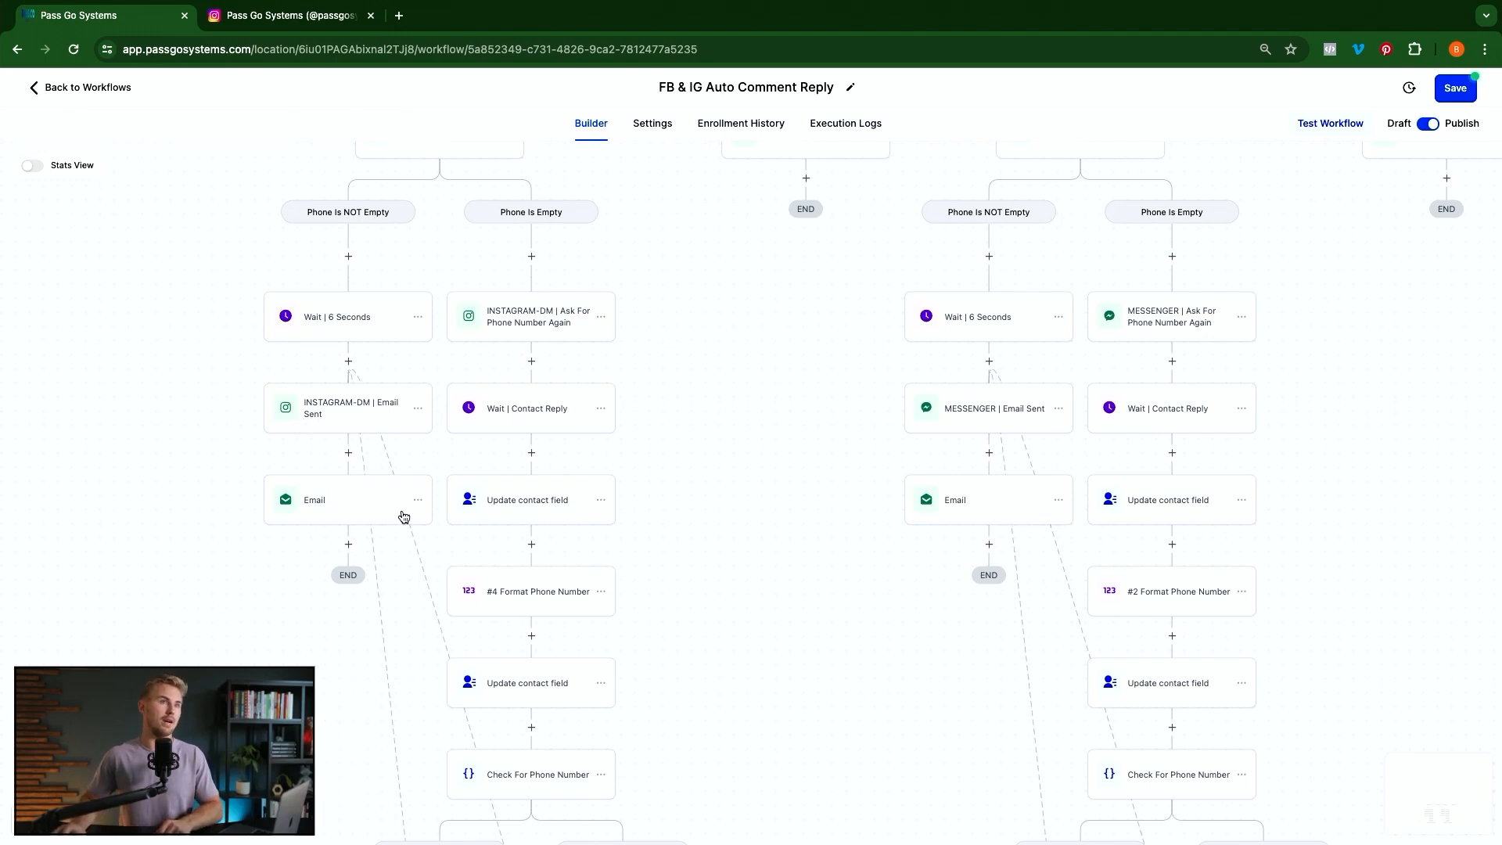
scroll(392, 512, up, 8)
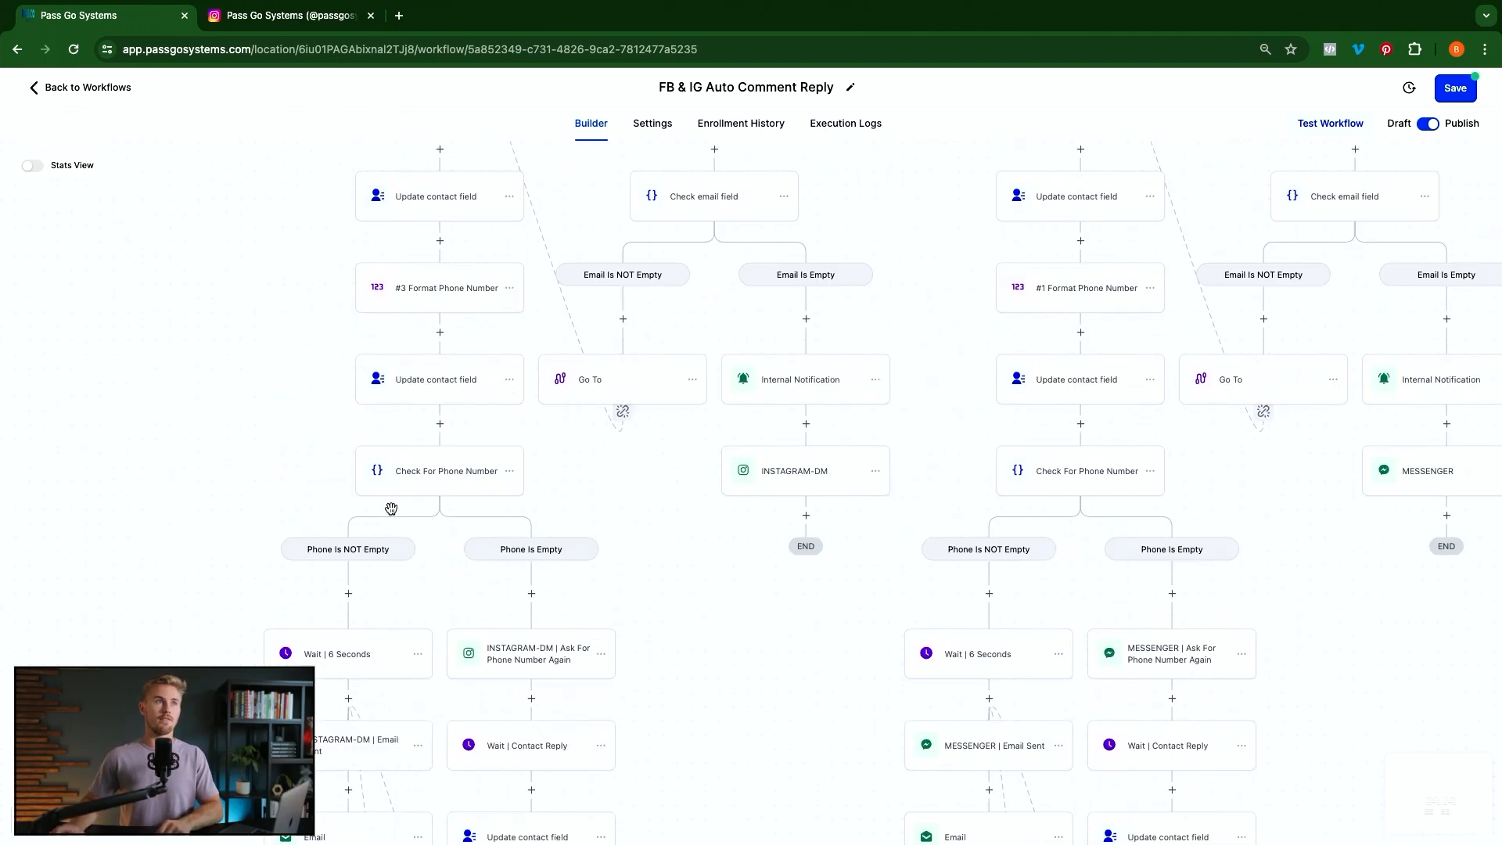
scroll(393, 514, up, 8)
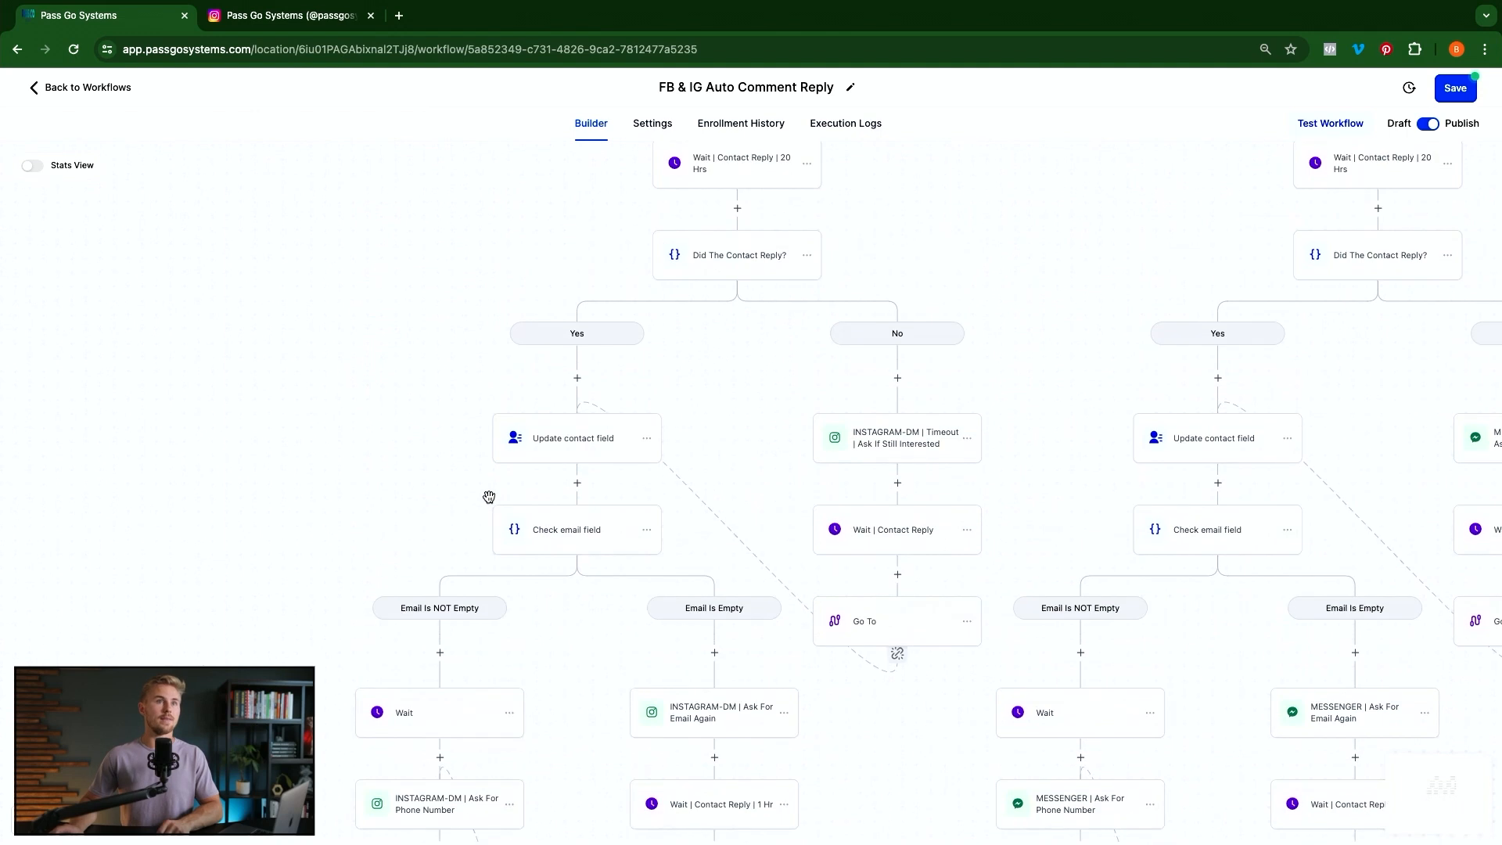
scroll(489, 498, up, 3)
scroll(724, 442, right, 3)
scroll(725, 443, up, 2)
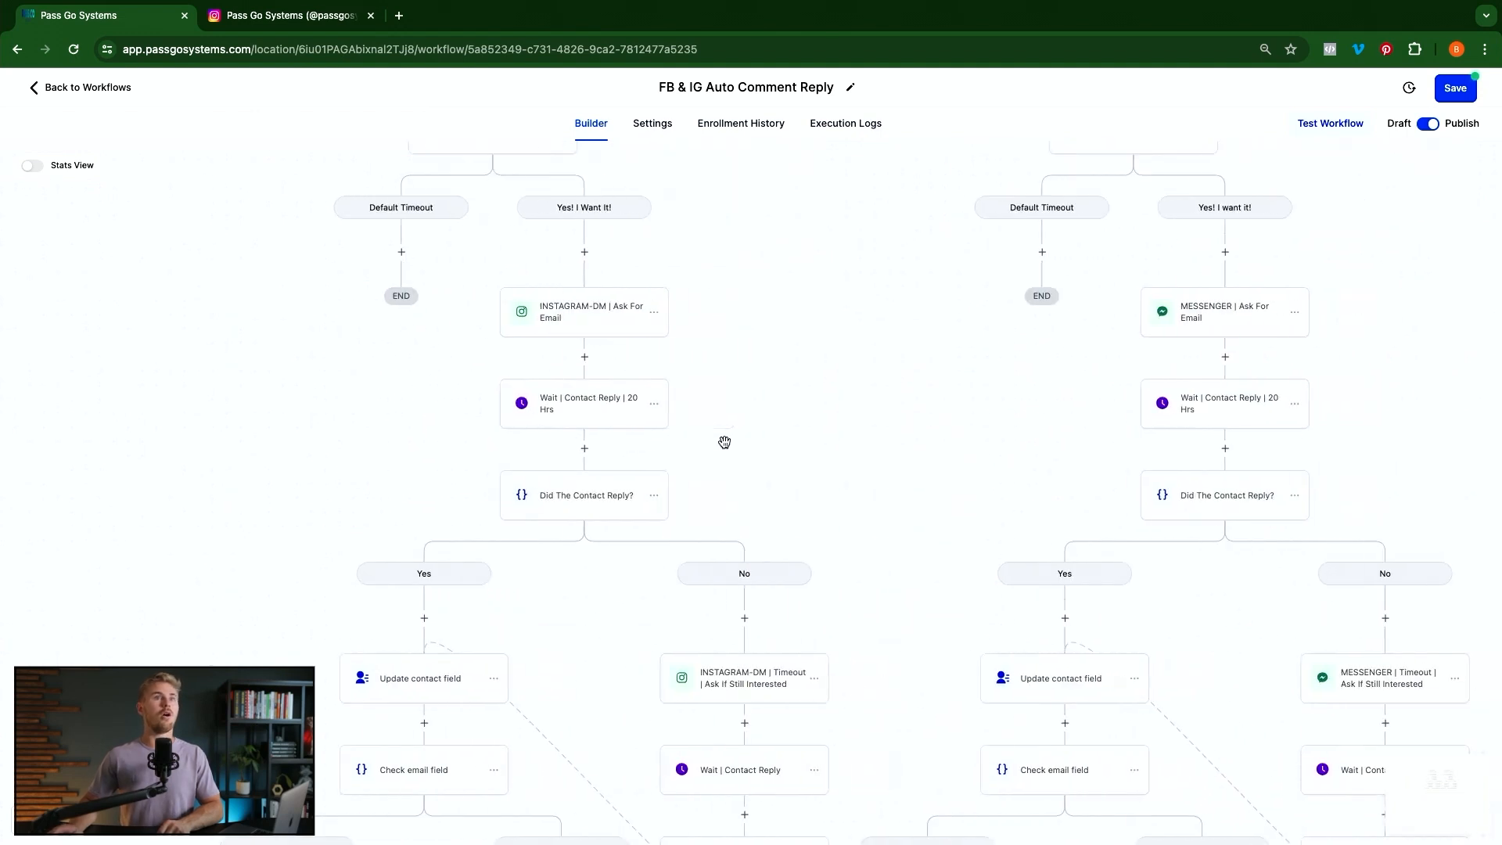
scroll(724, 442, up, 4)
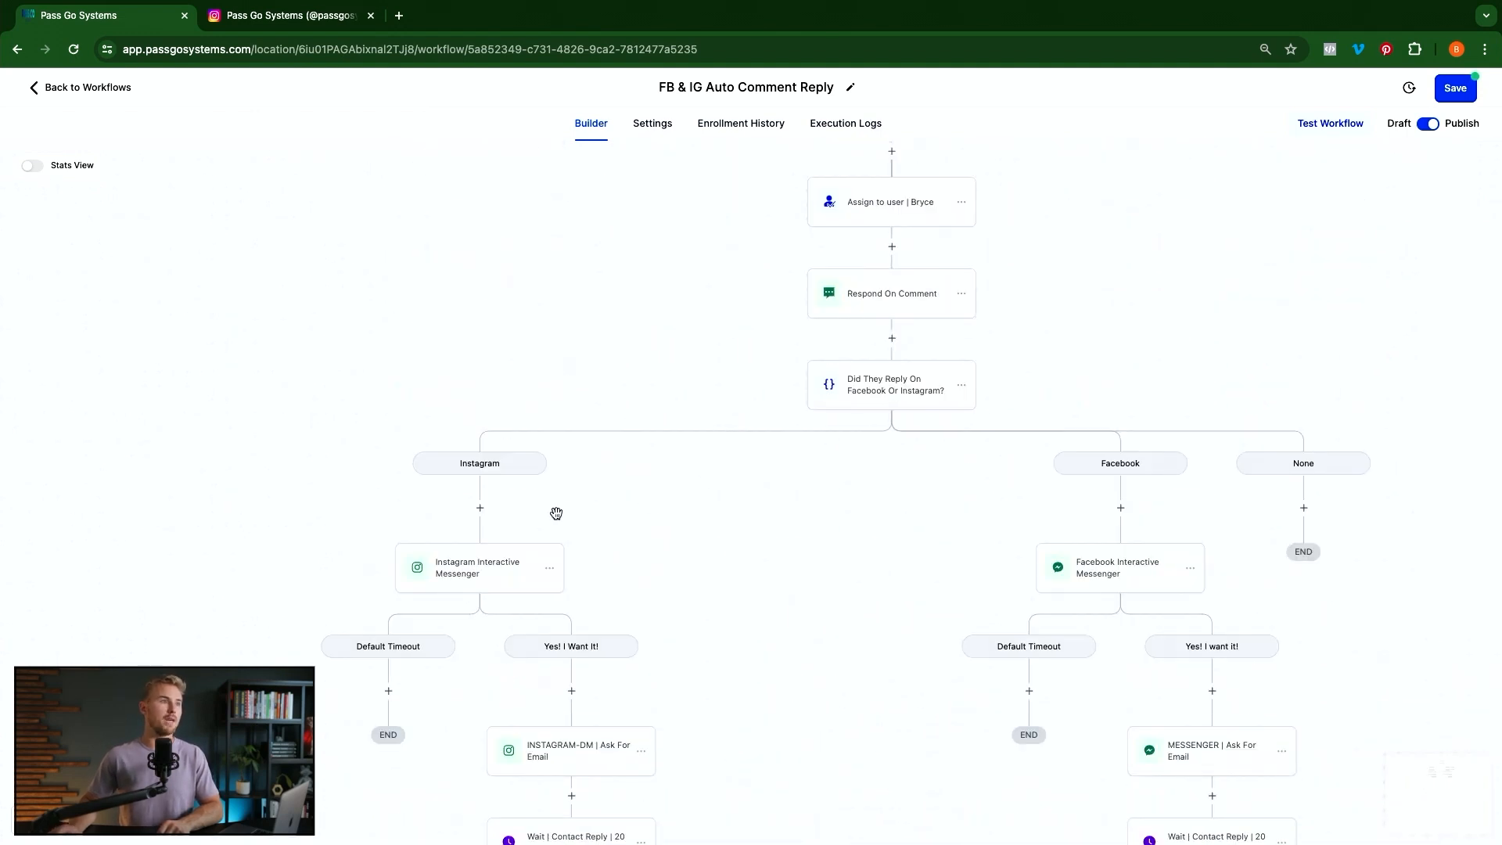
Copy all actions from Instagram Interactive Messenger onward and paste them under the None branch
click(549, 575)
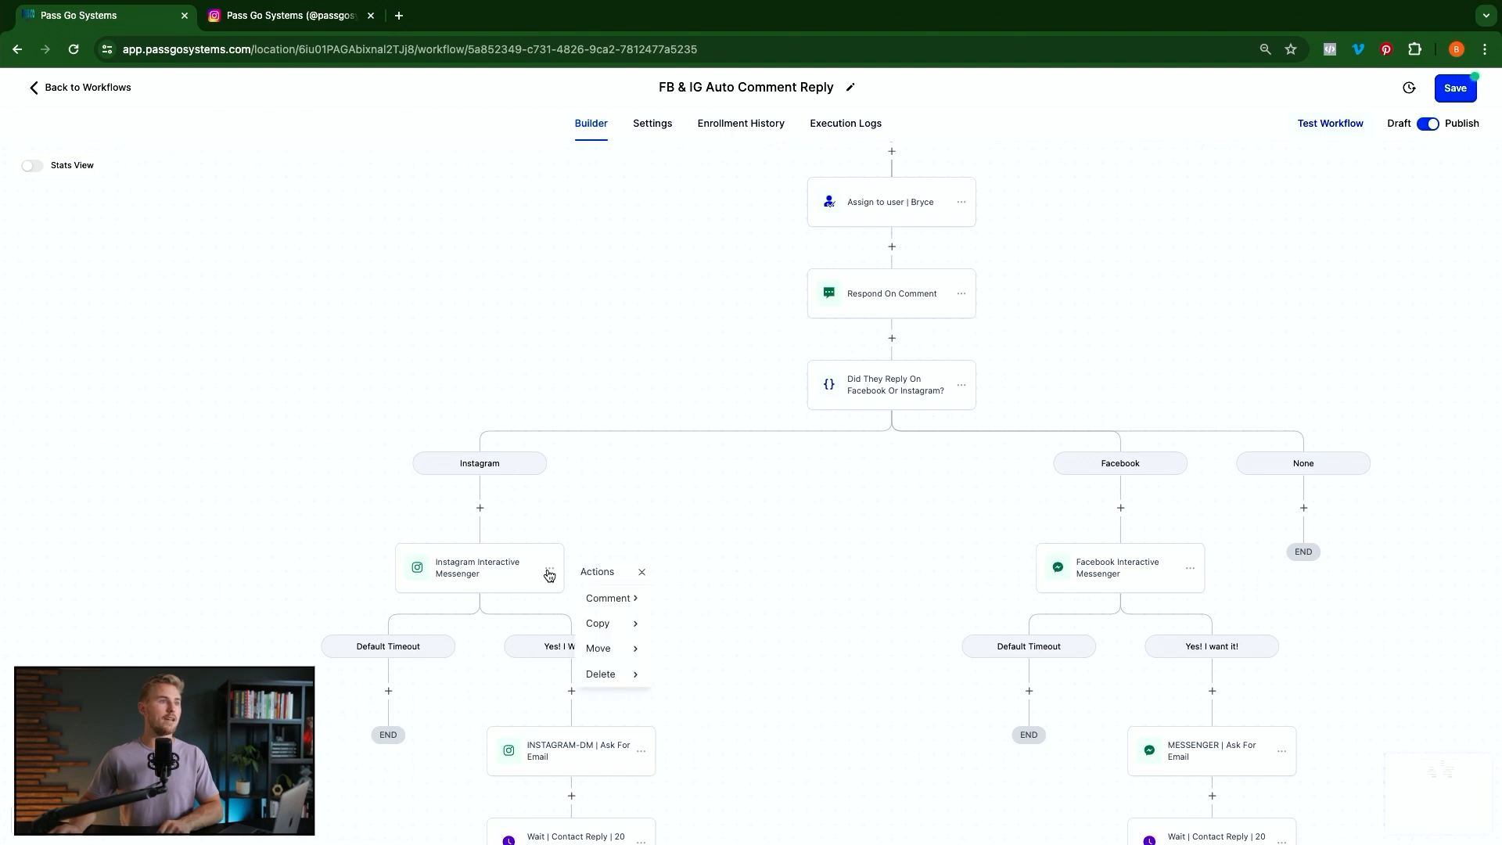
mouse_move(613, 624)
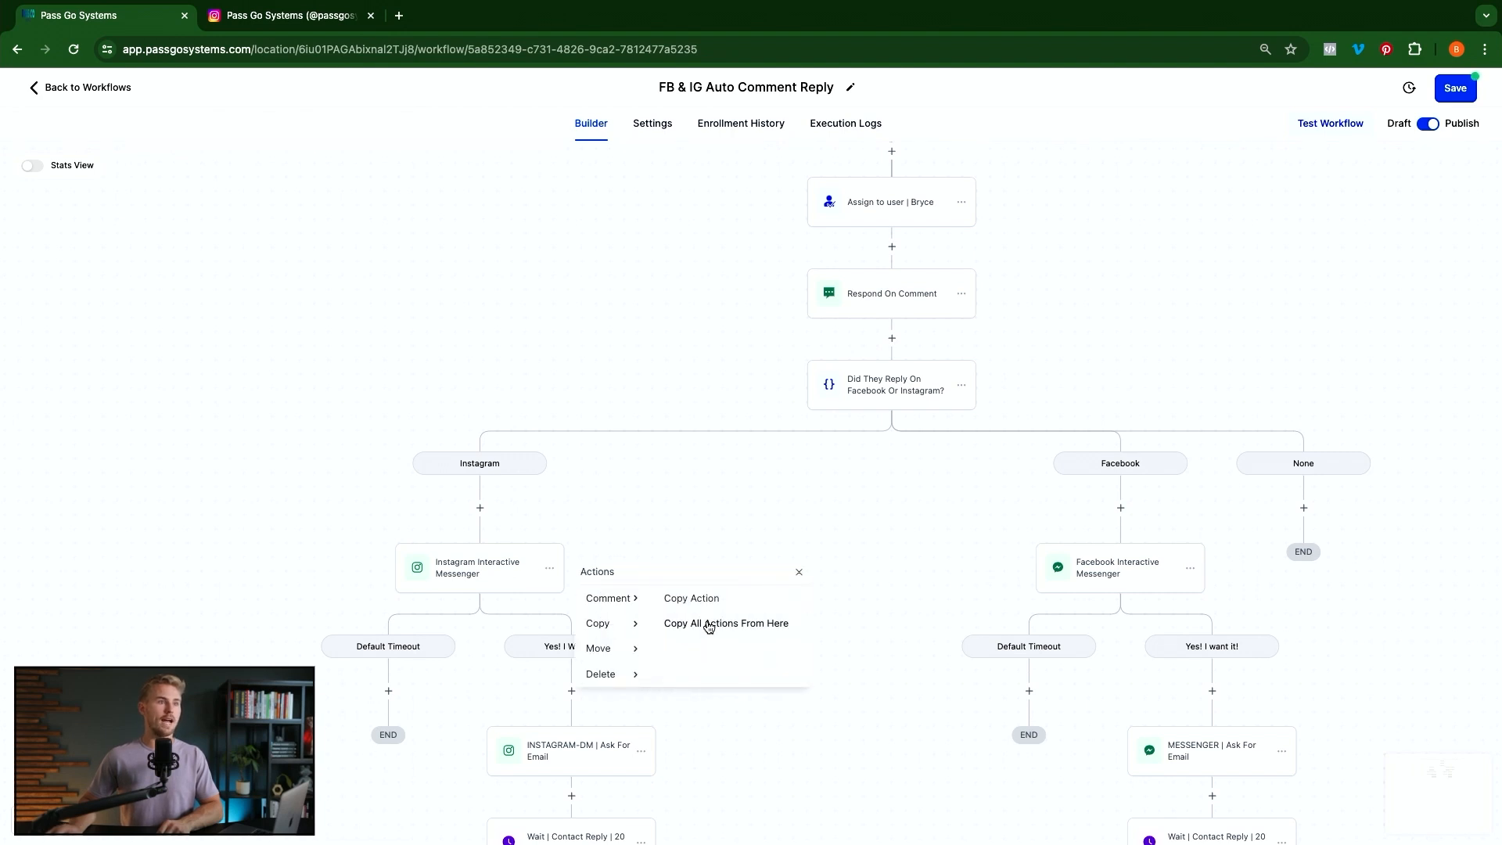
click(708, 624)
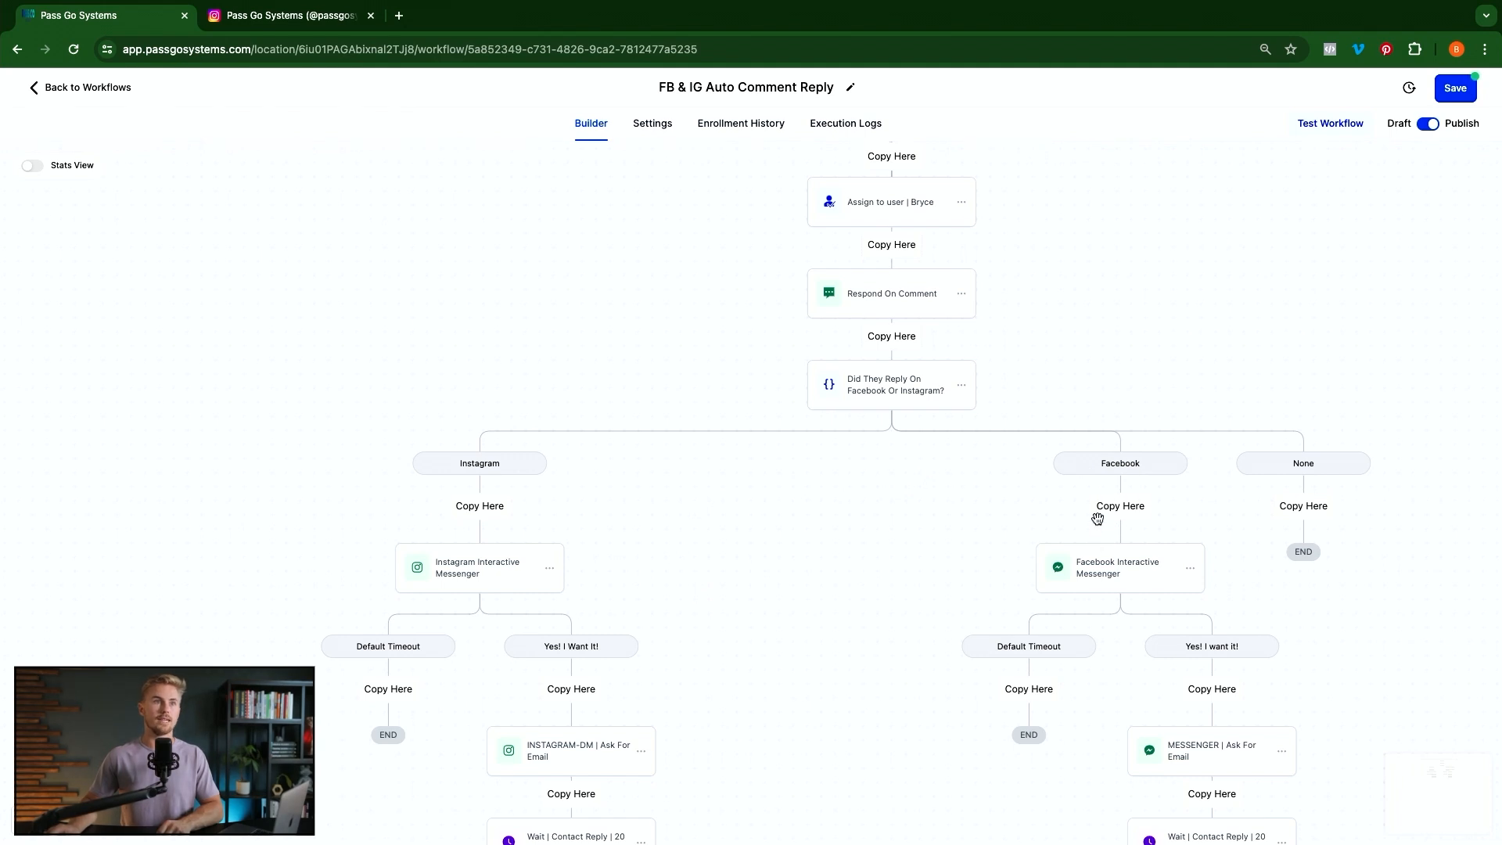
scroll(1095, 536, right, 5)
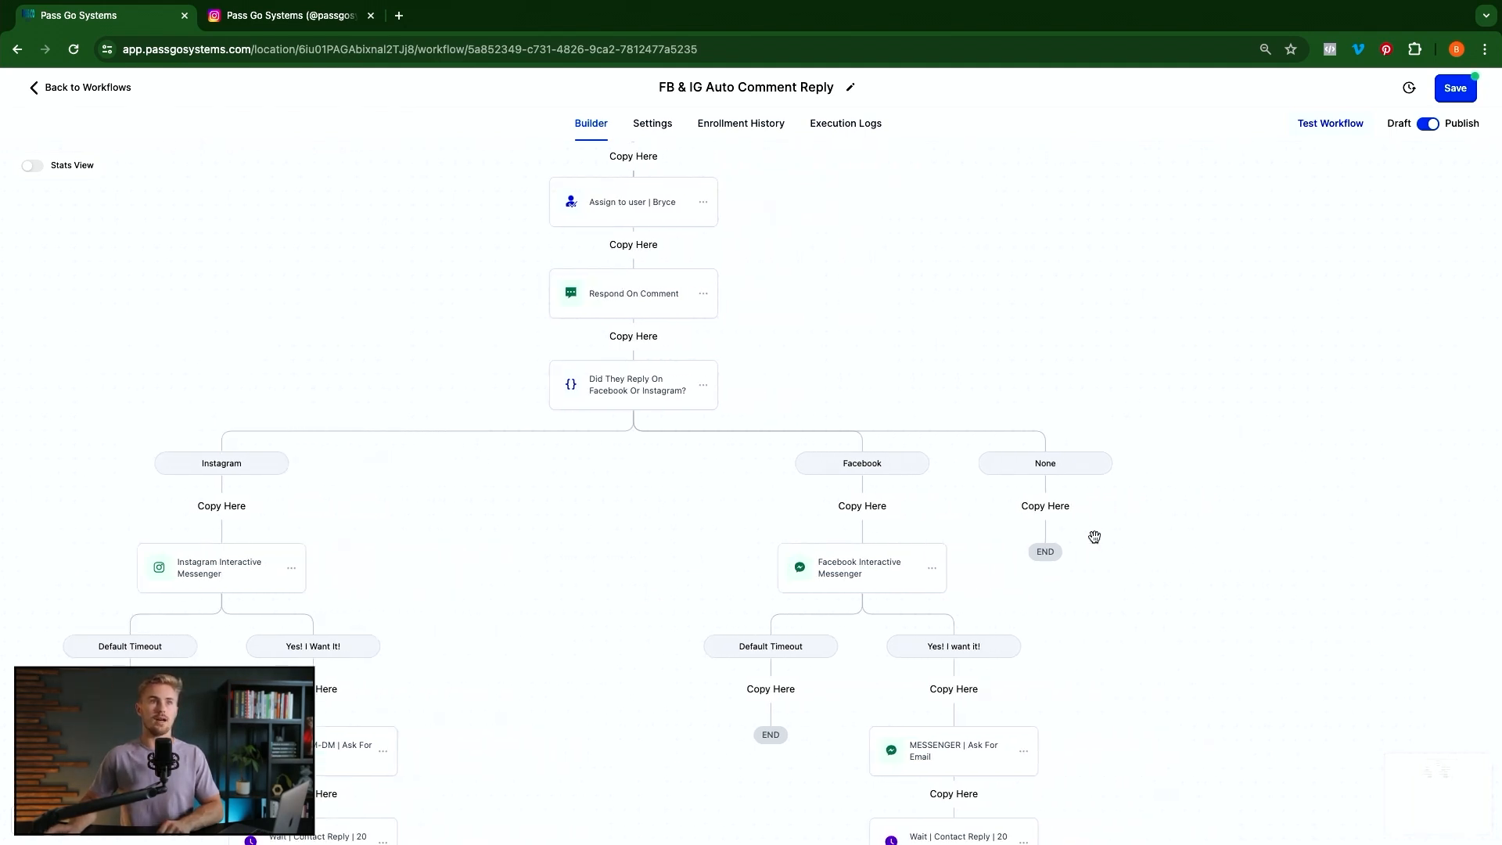
scroll(1094, 536, right, 3)
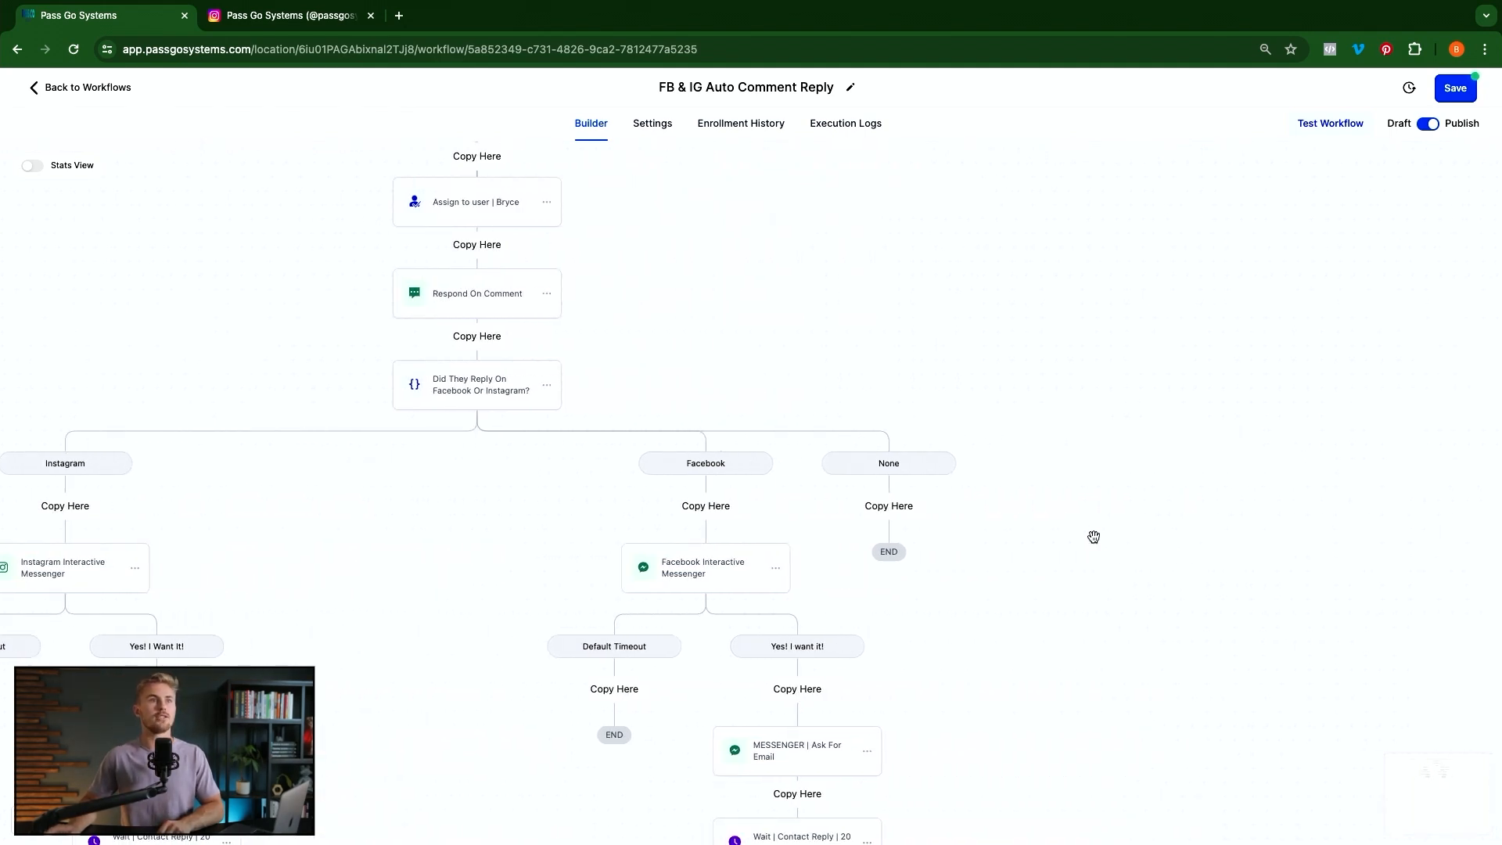
click(885, 510)
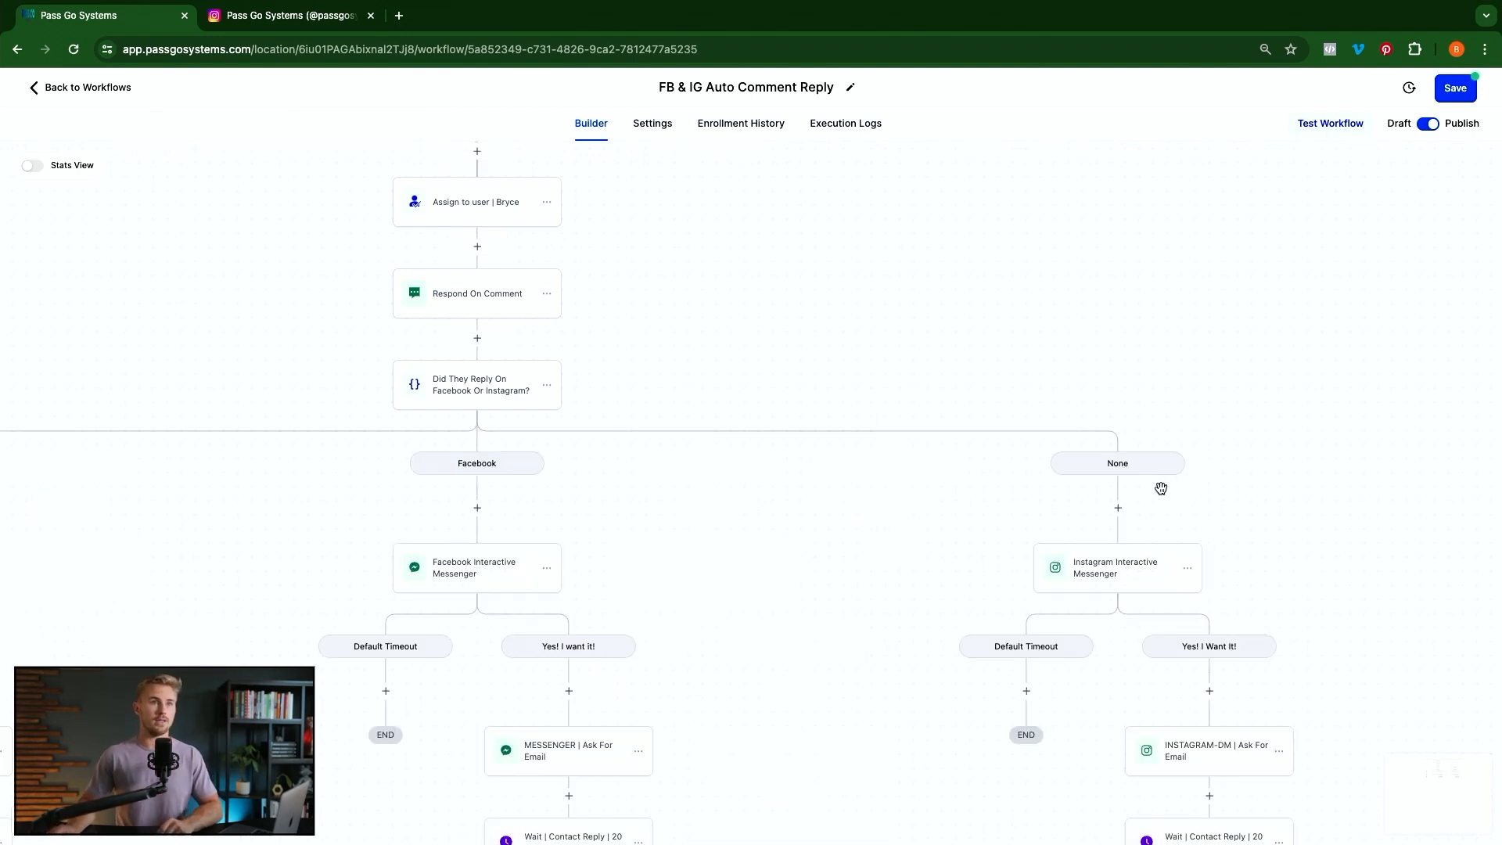
scroll(1161, 488, down, 2)
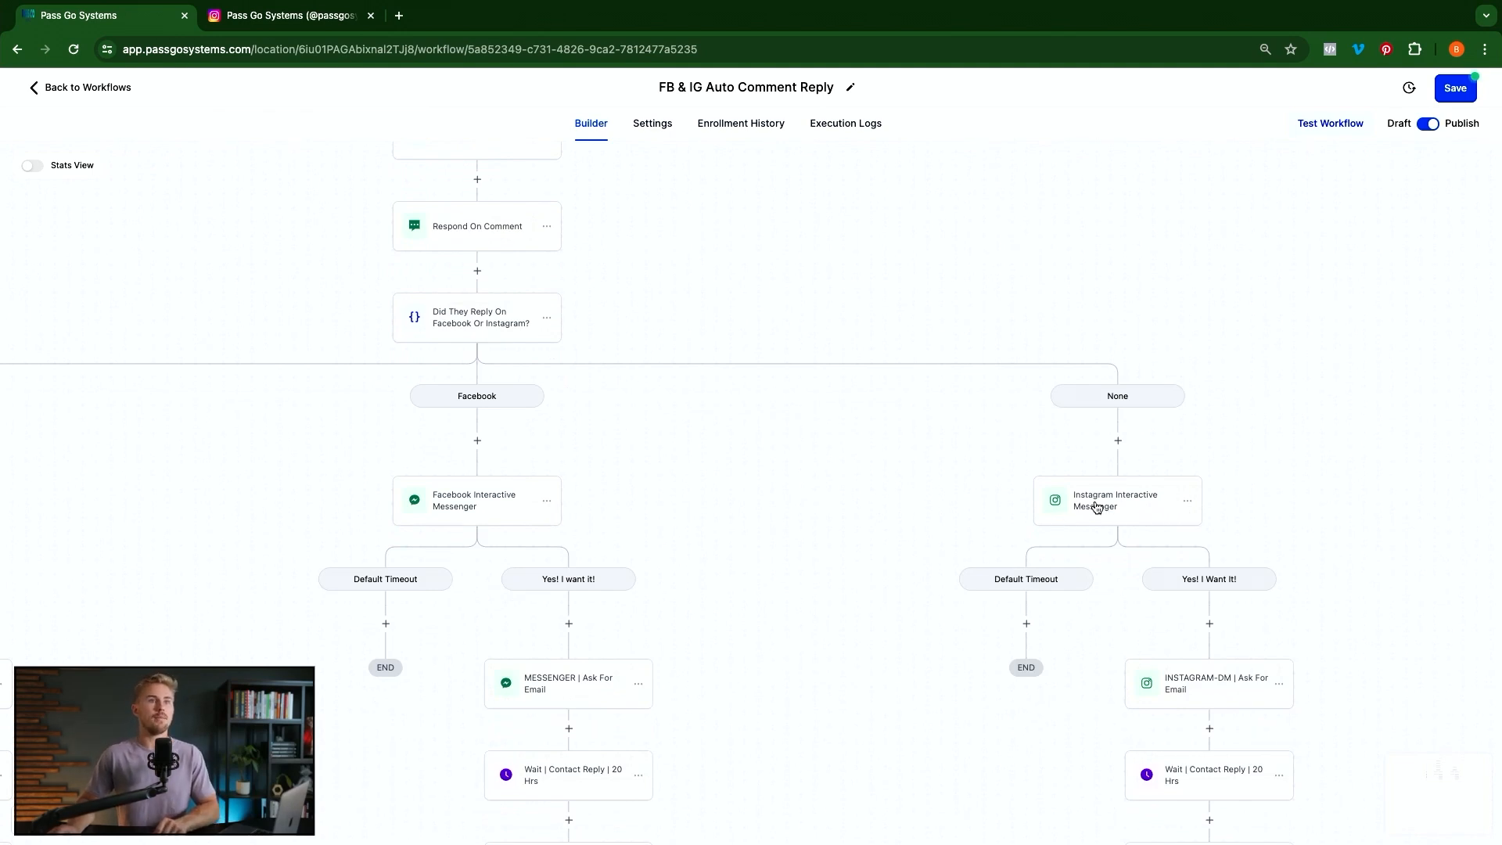
Copy the PDF confirmation DM text from the pasted Instagram messenger step
click(1096, 507)
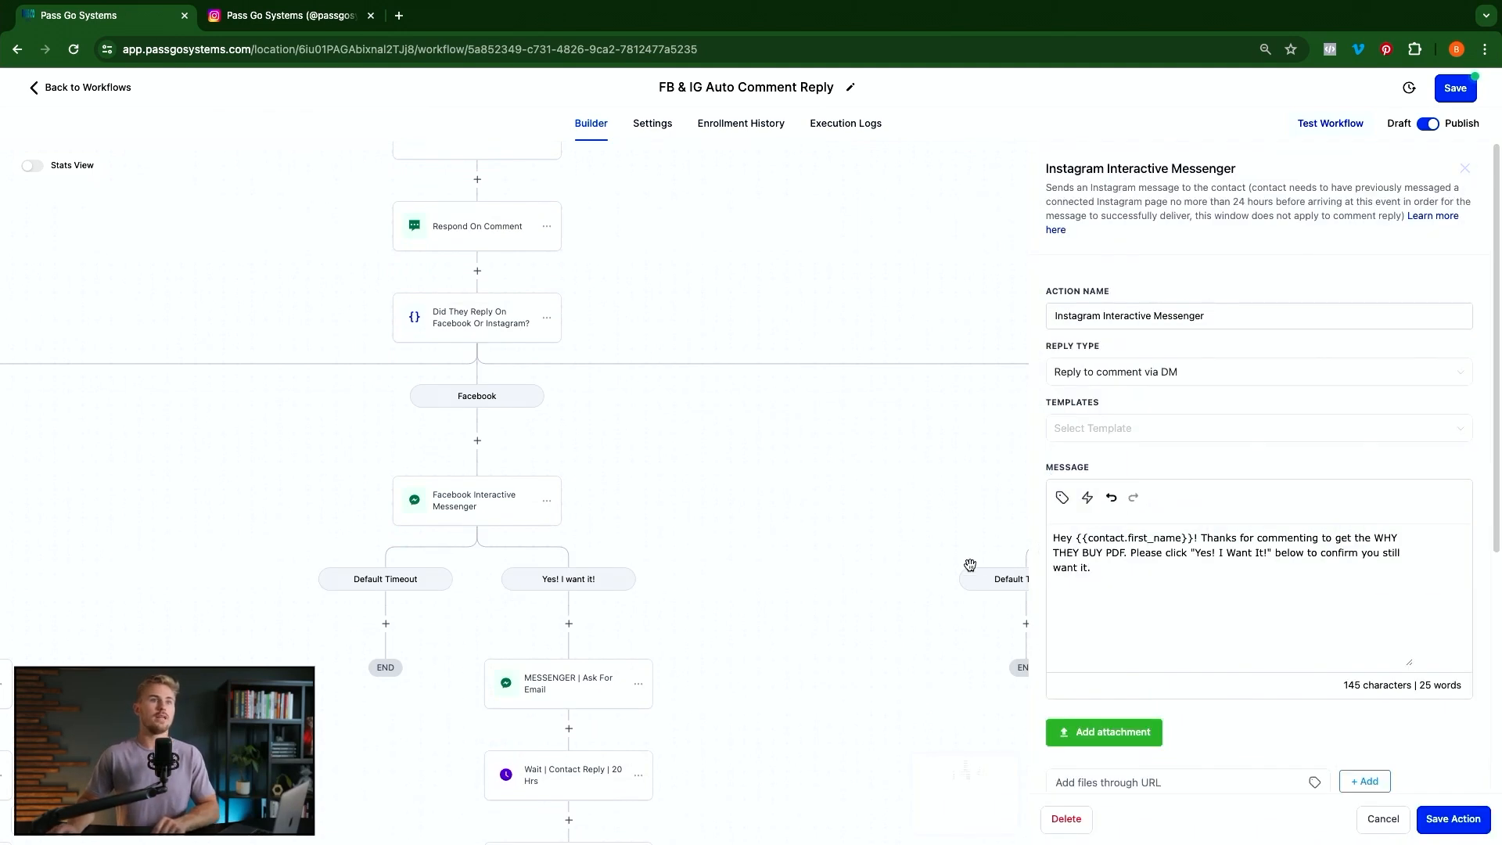
drag(1119, 576, 1000, 518)
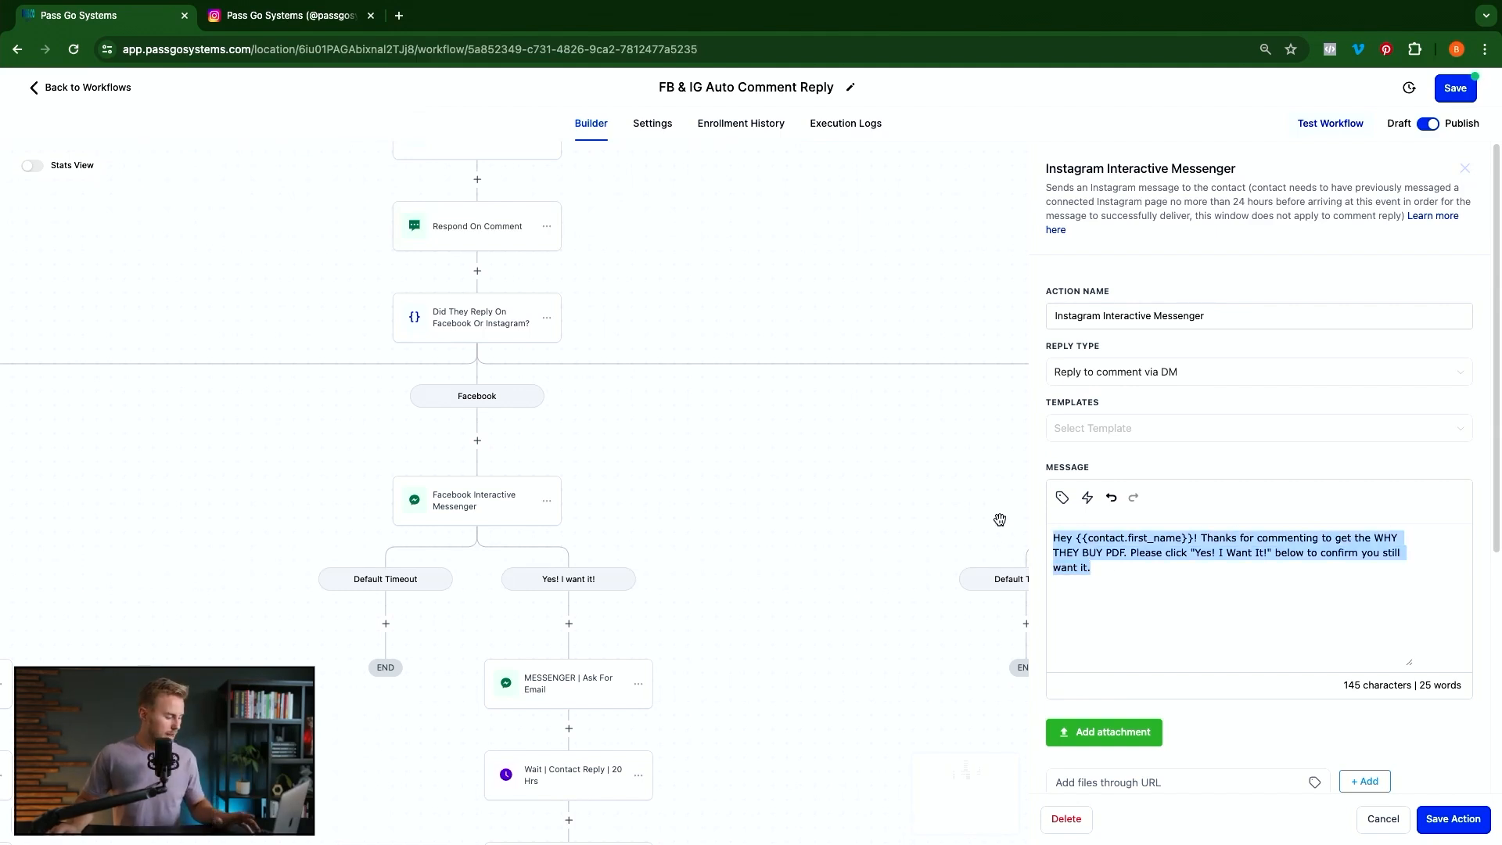
click(1449, 821)
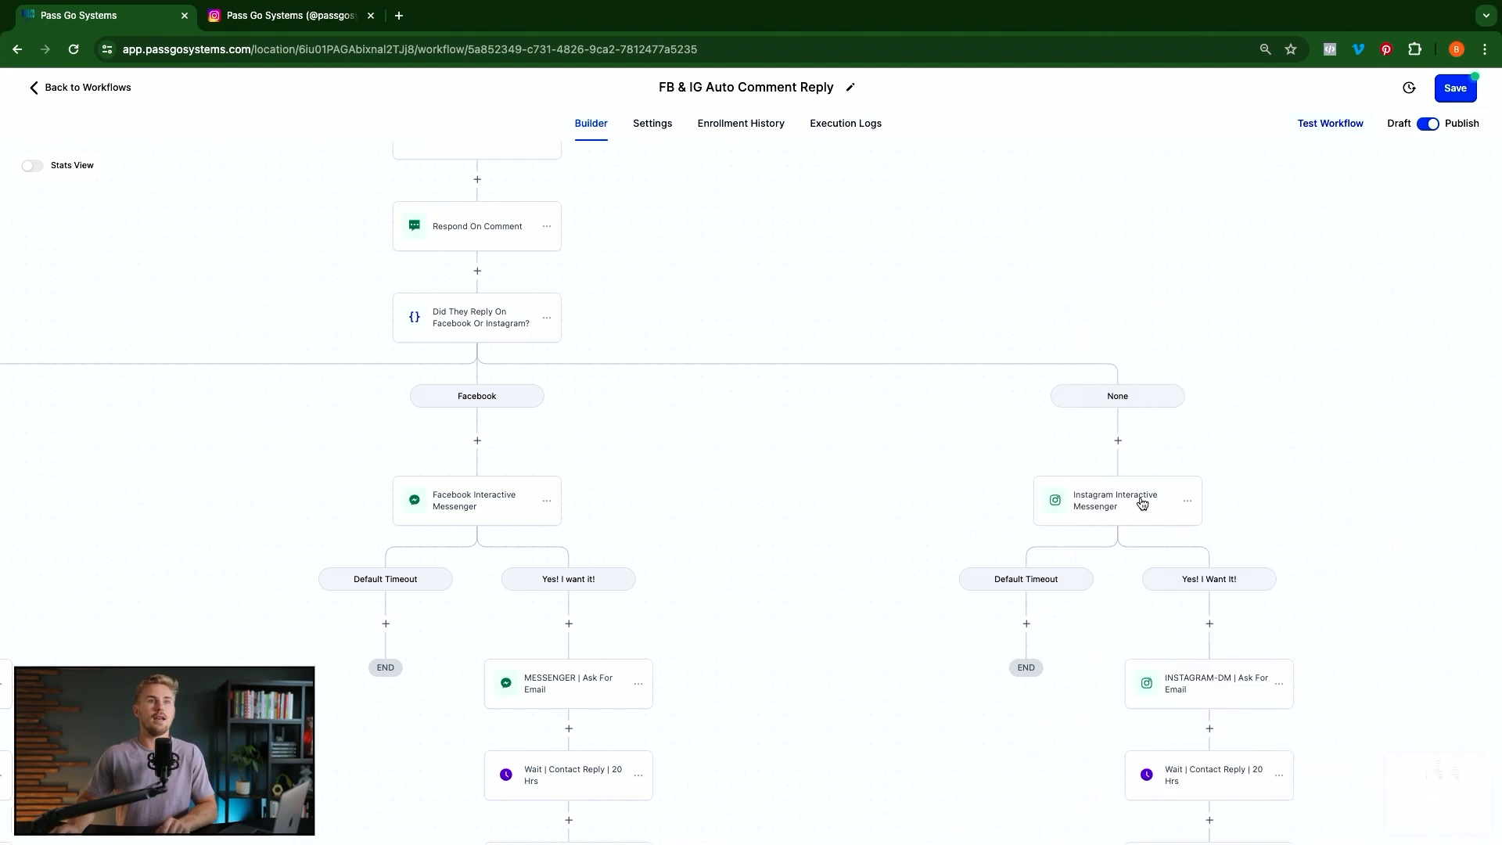
Add a Facebook Interactive Messenger step under None with the WHY THEY BUY PDF message
click(1120, 443)
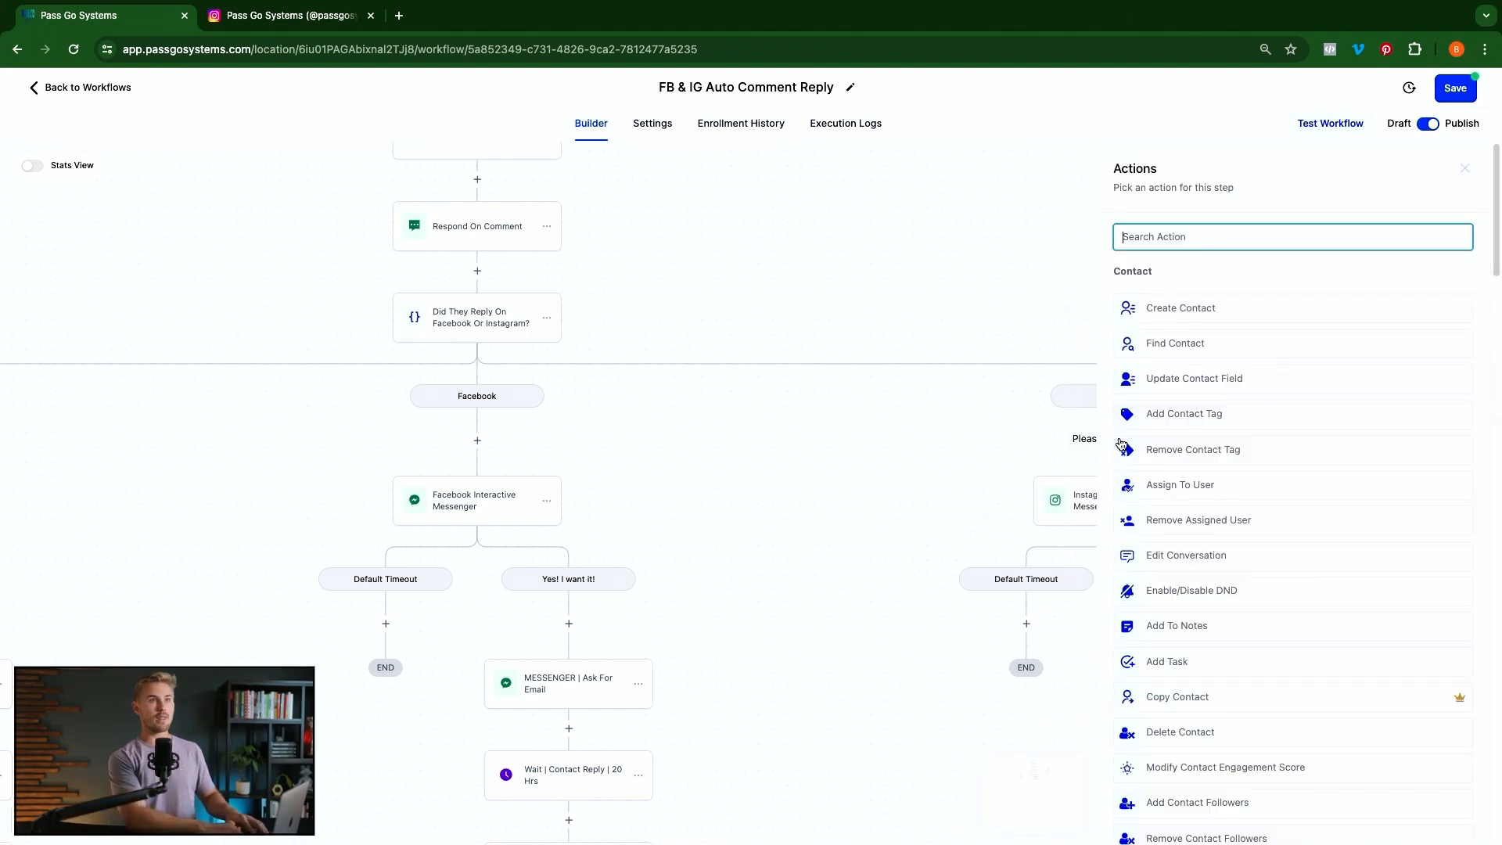
text(face)
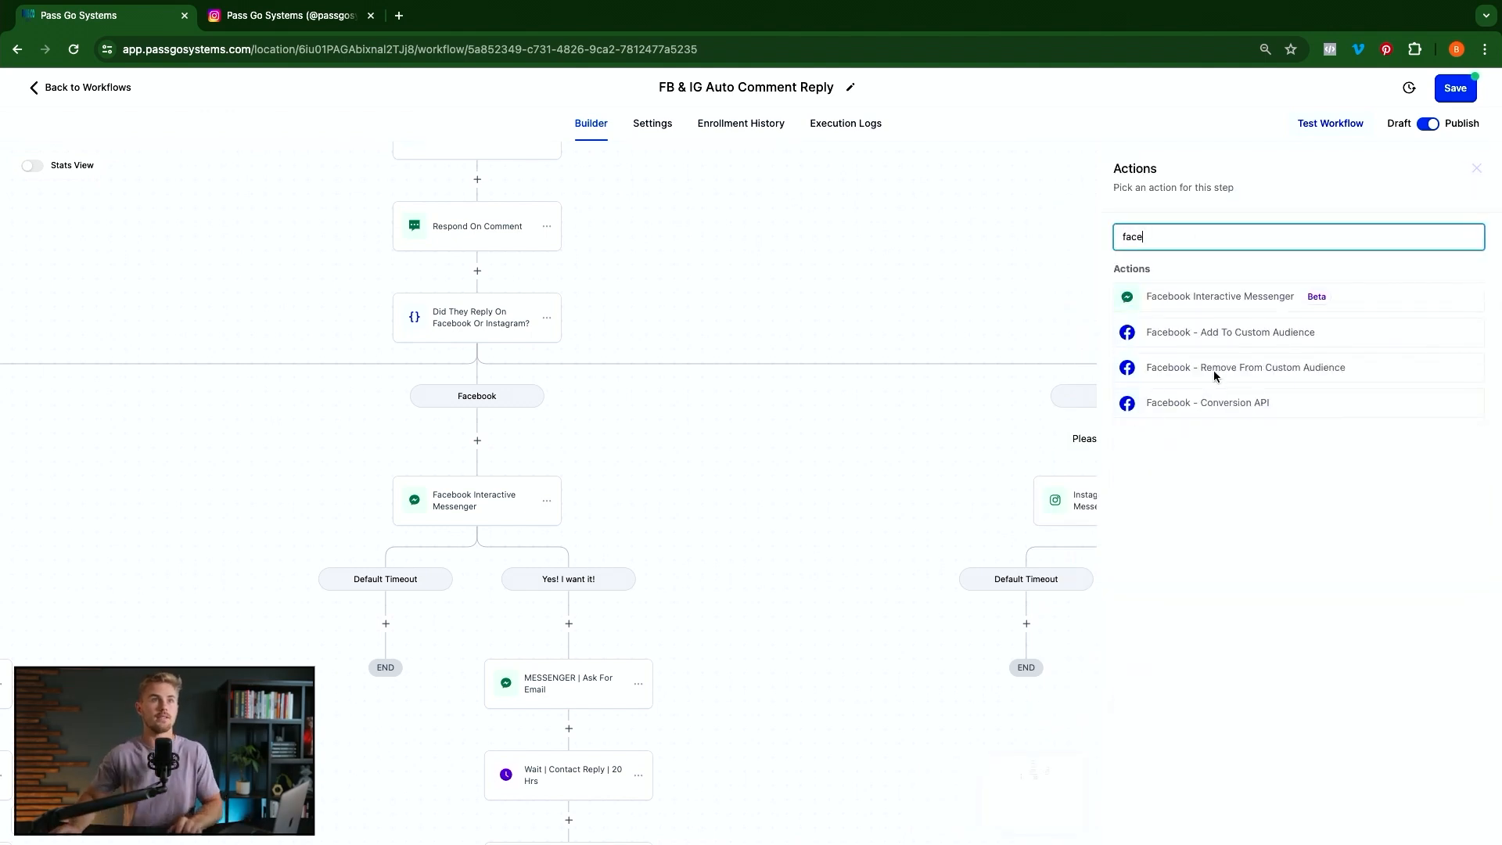
click(1295, 298)
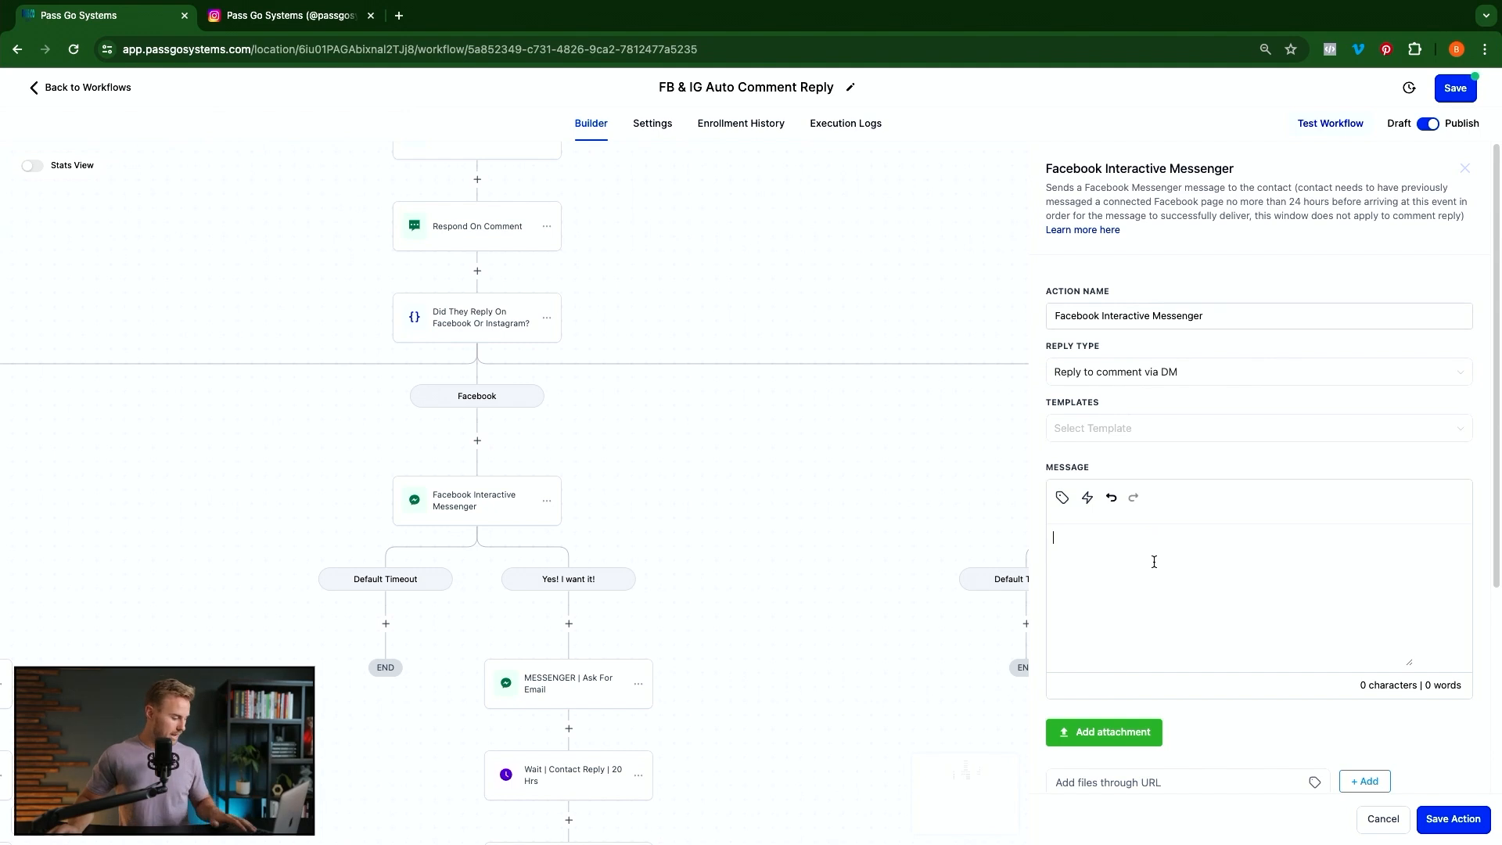
key(super+v)
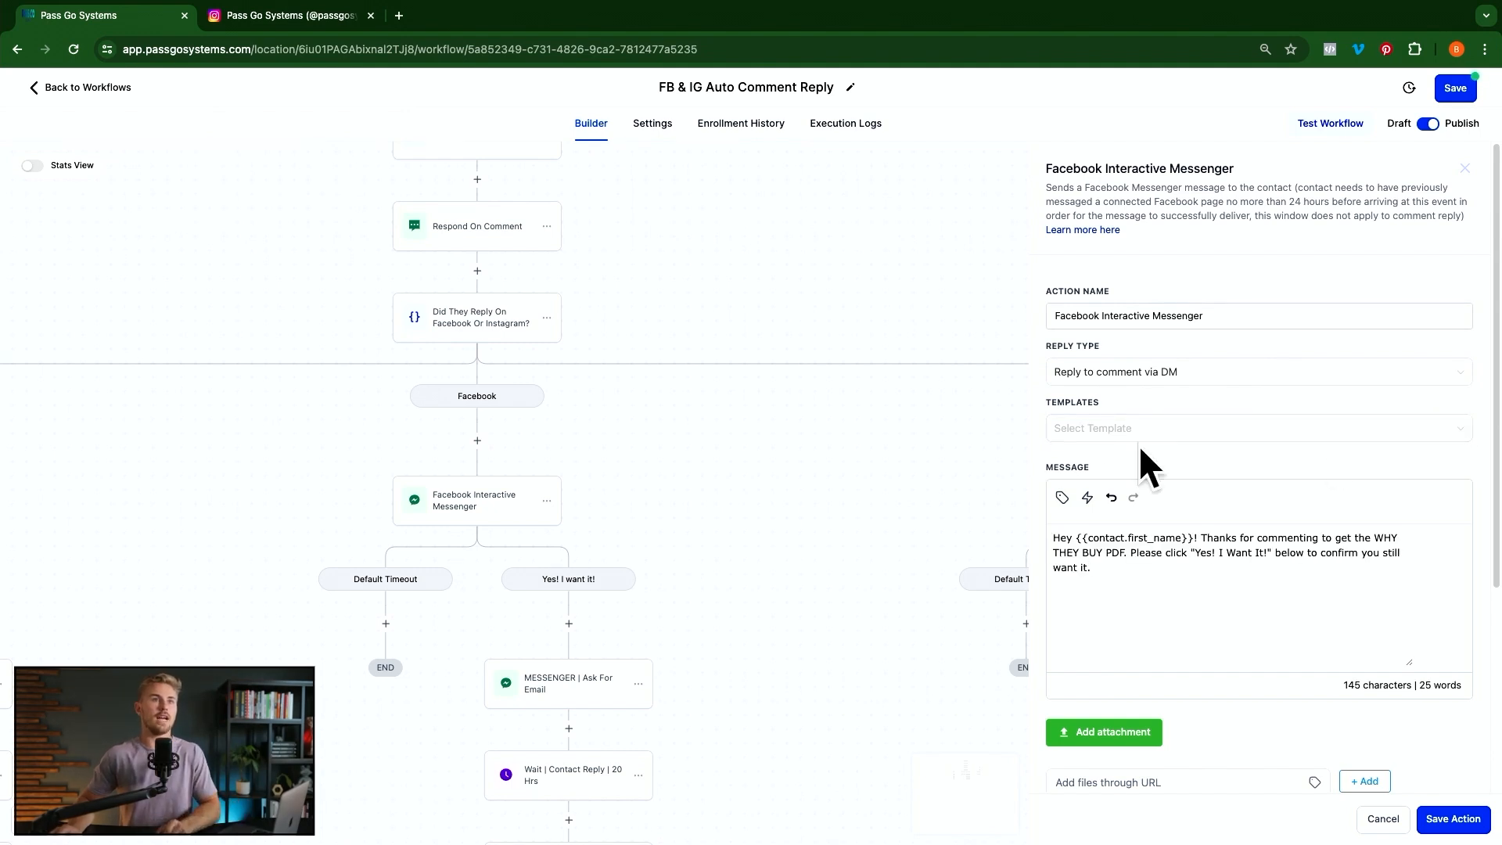
click(1454, 820)
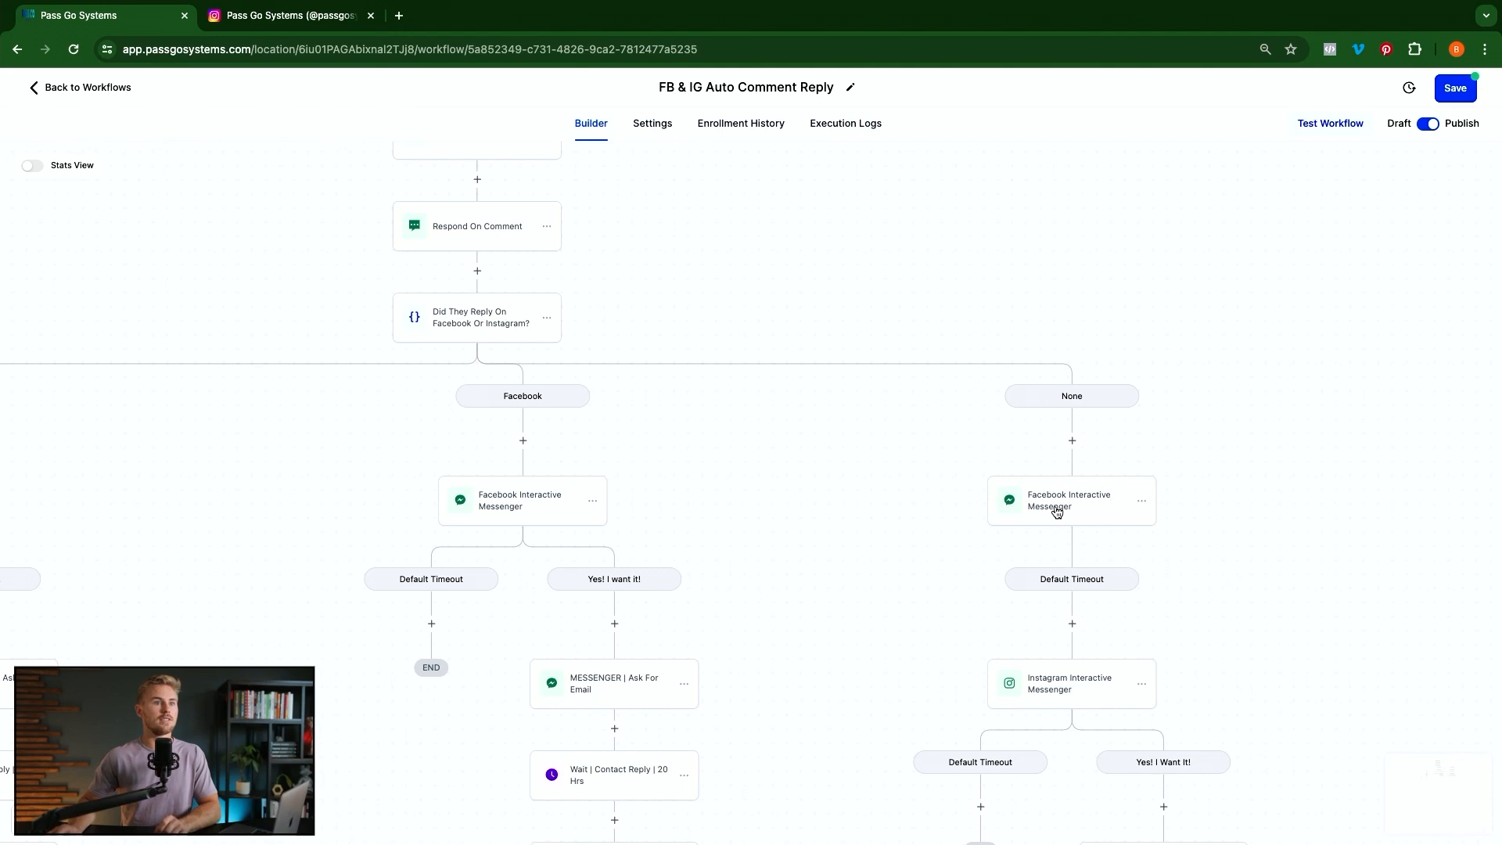
Add a 'Yes! I Want It!' button to the None branch's Facebook messenger with a 120-minute wait
scroll(1084, 610, down, 2)
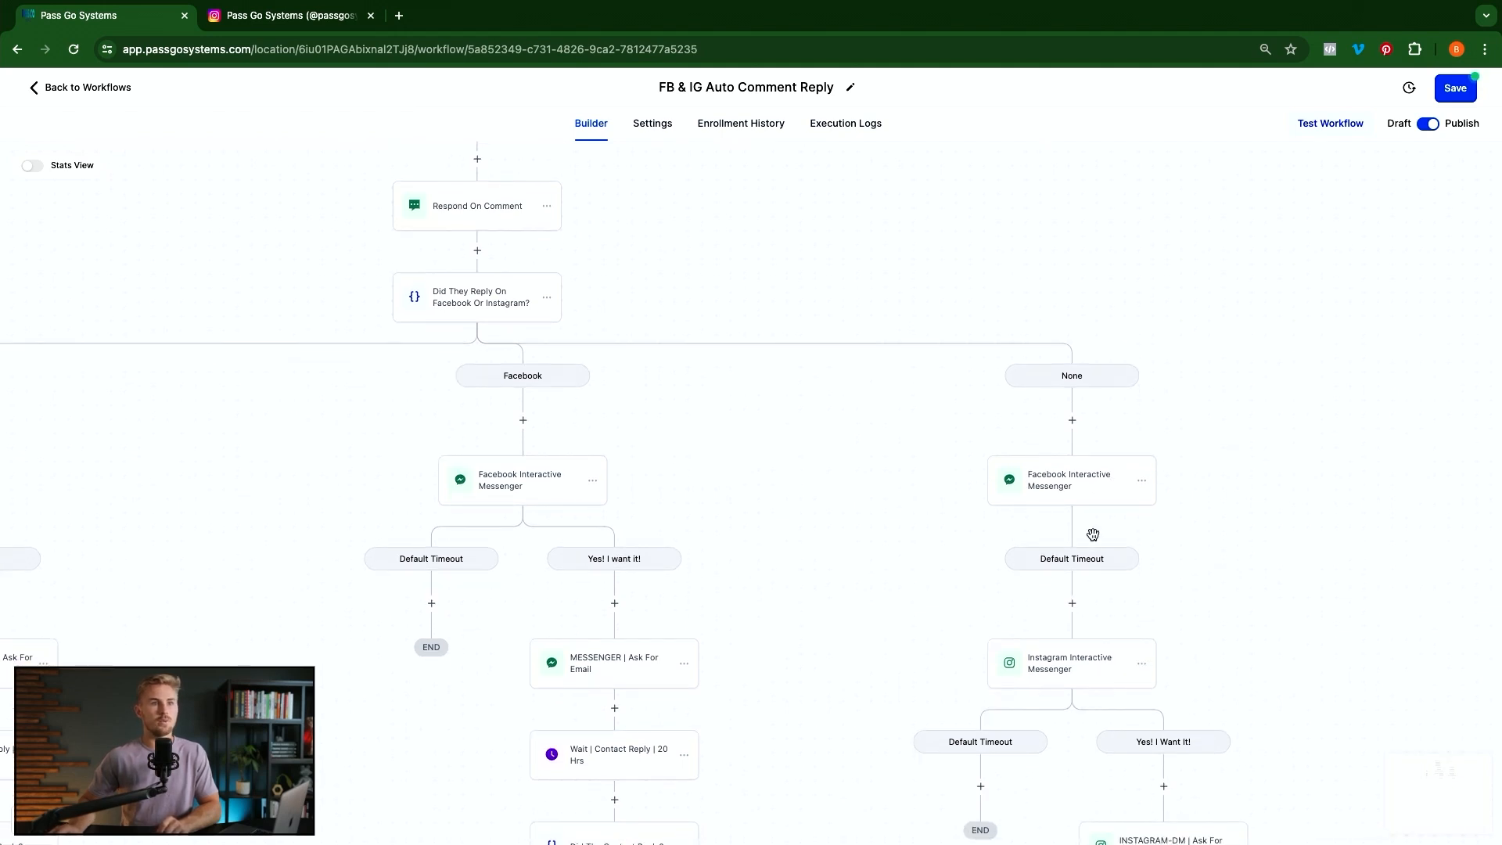
click(1057, 558)
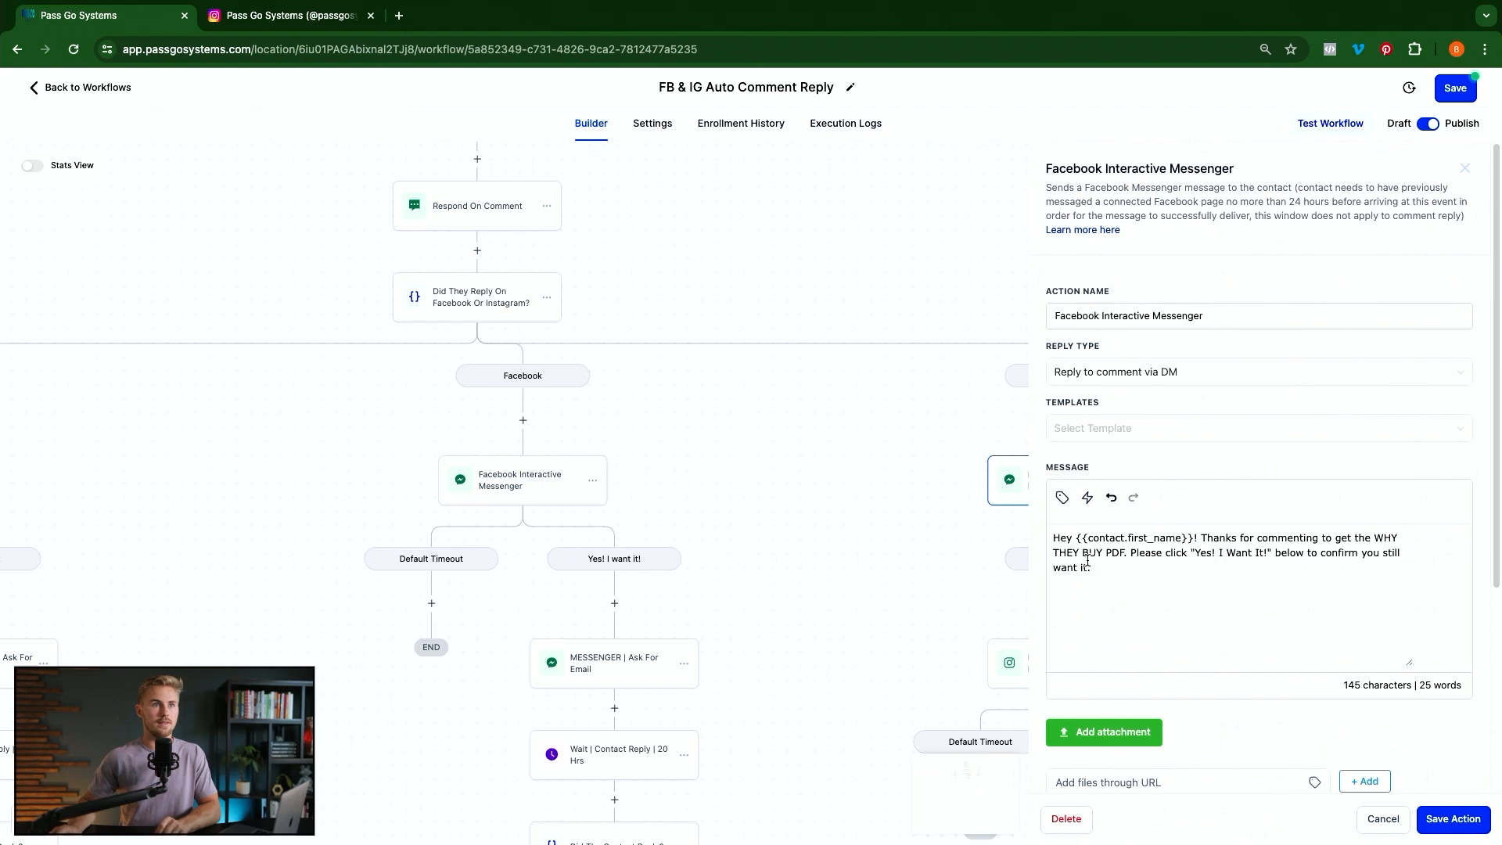
scroll(1173, 547, down, 5)
click(1160, 579)
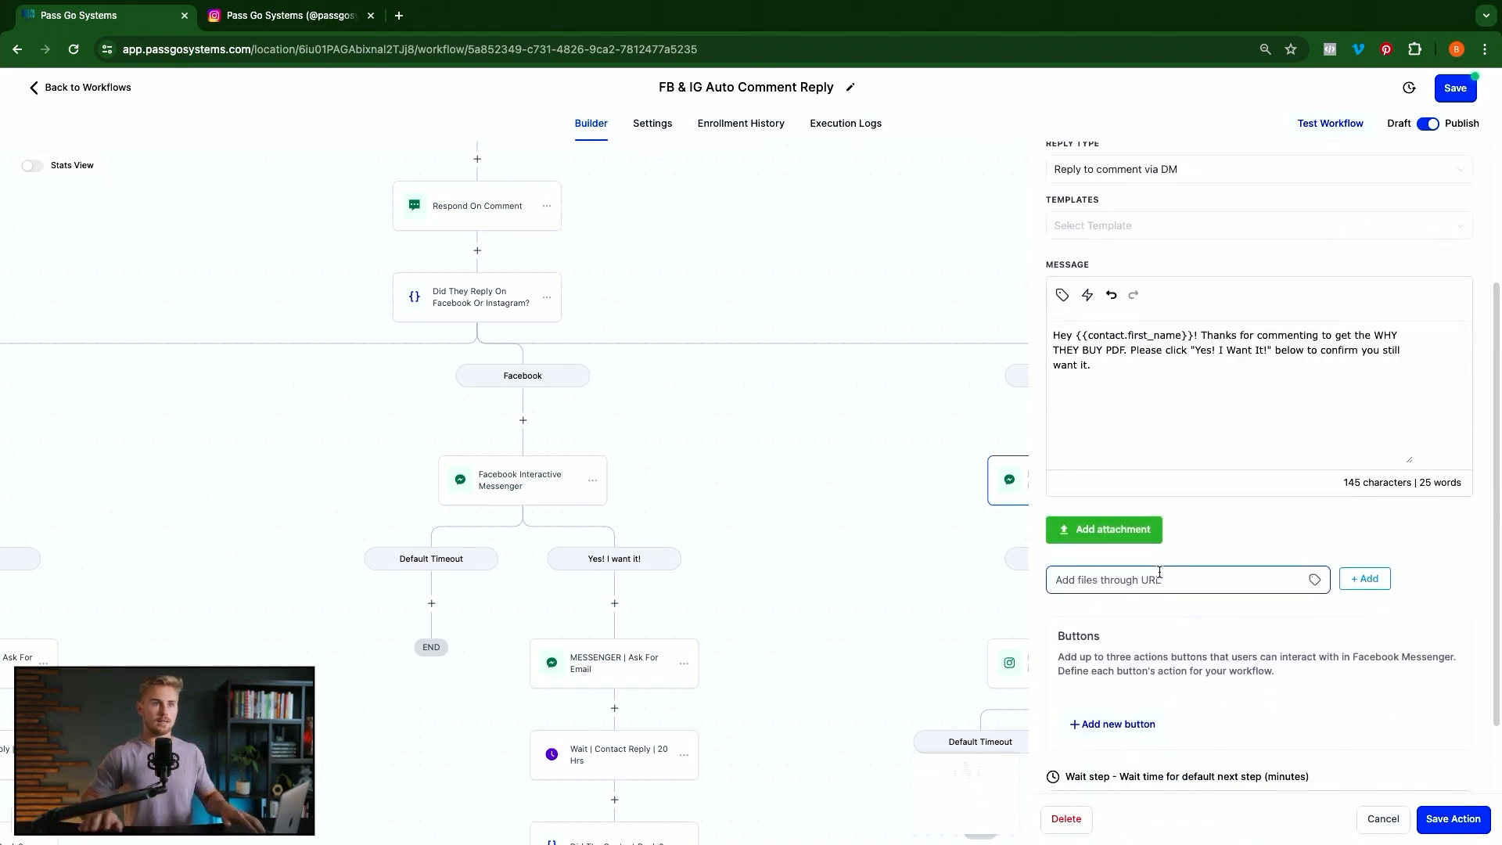
scroll(1167, 617, down, 1)
click(1127, 631)
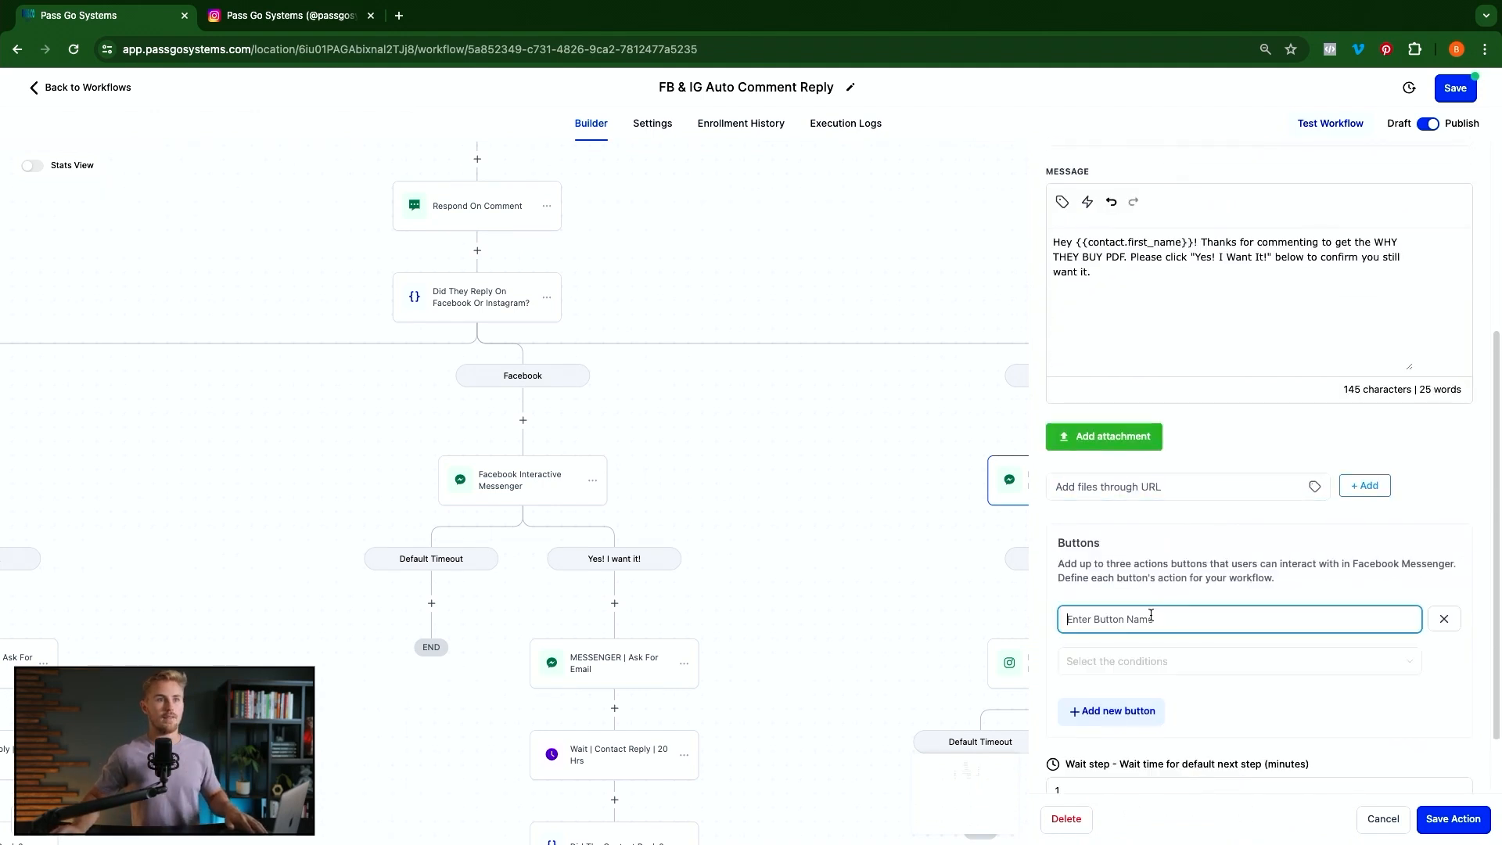
text(Yes! I)
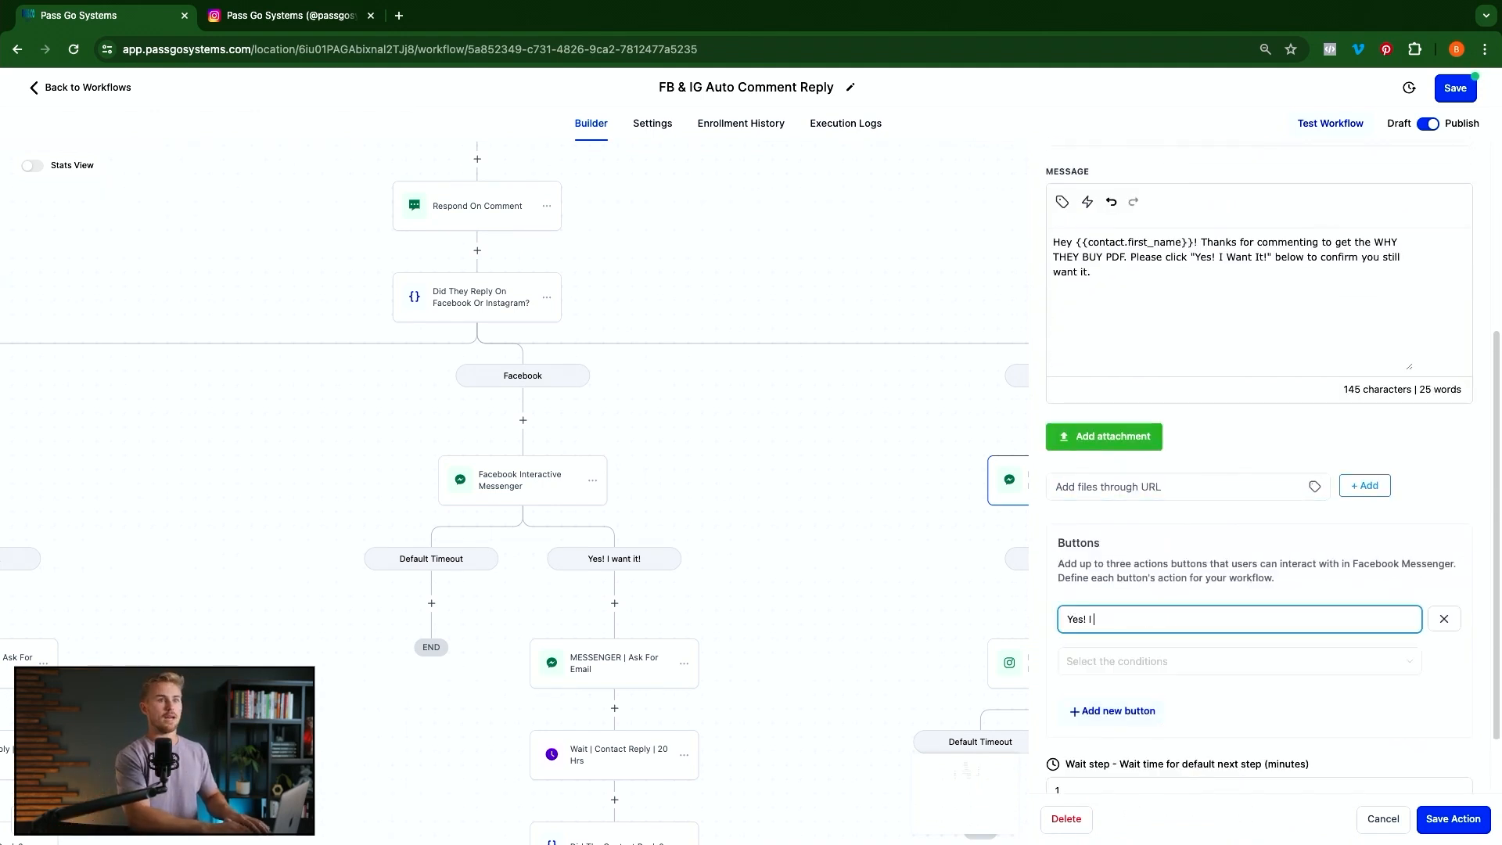
text( Want It!)
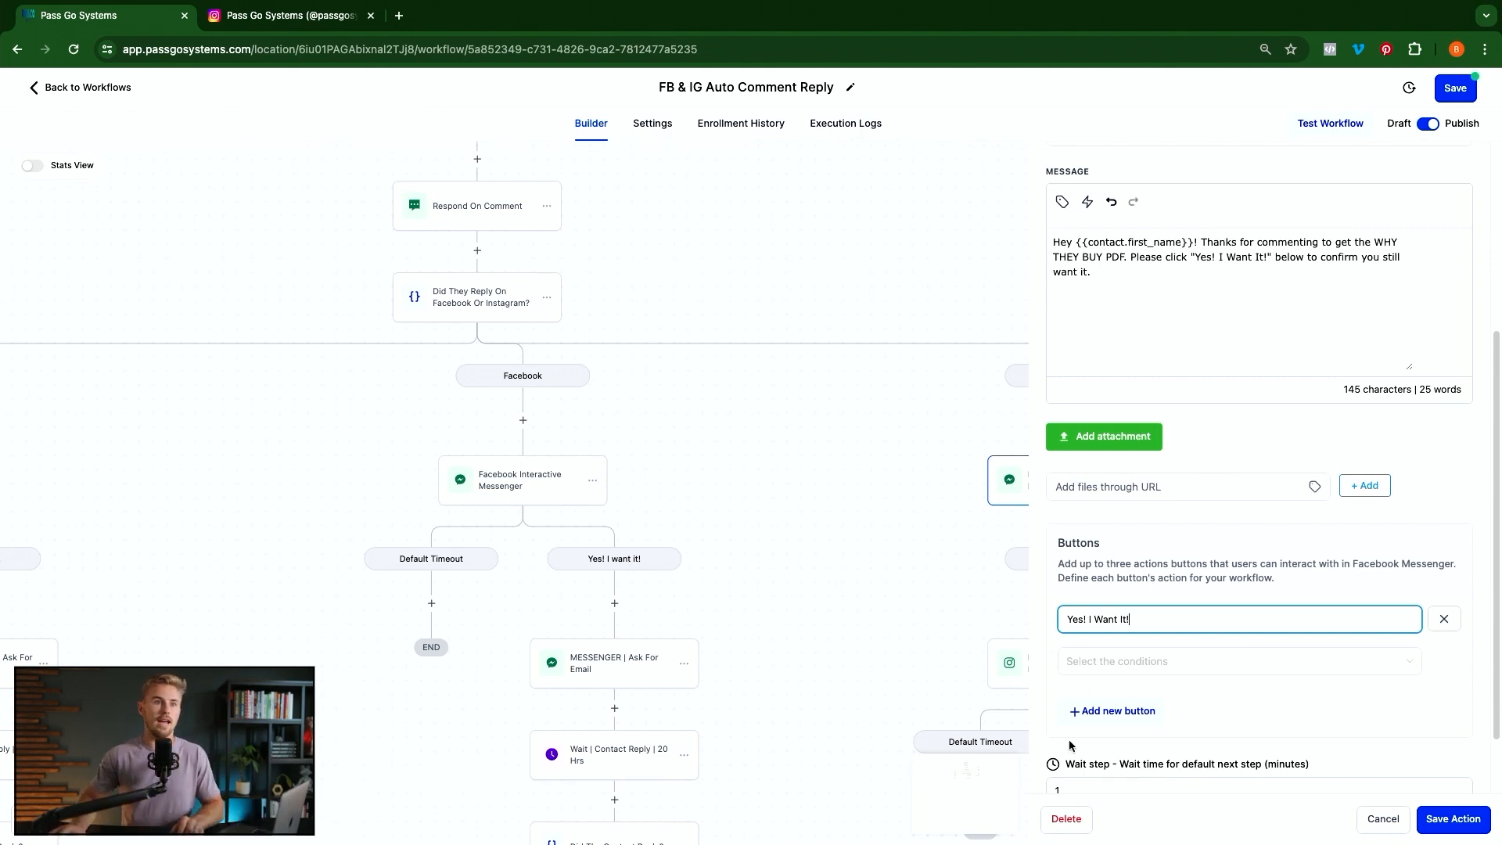
scroll(1111, 755, down, 1)
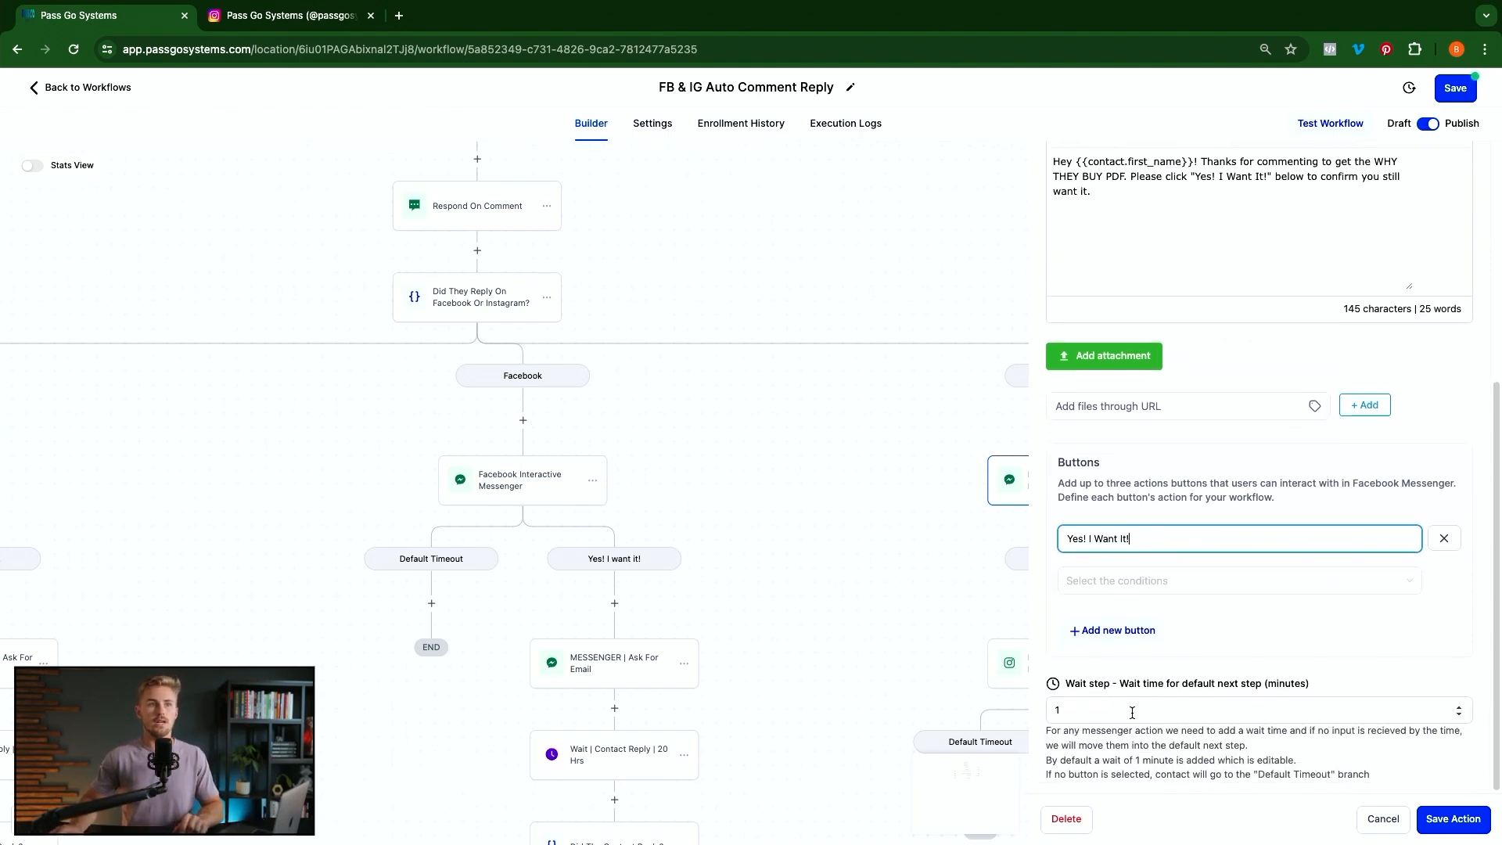
click(1132, 713)
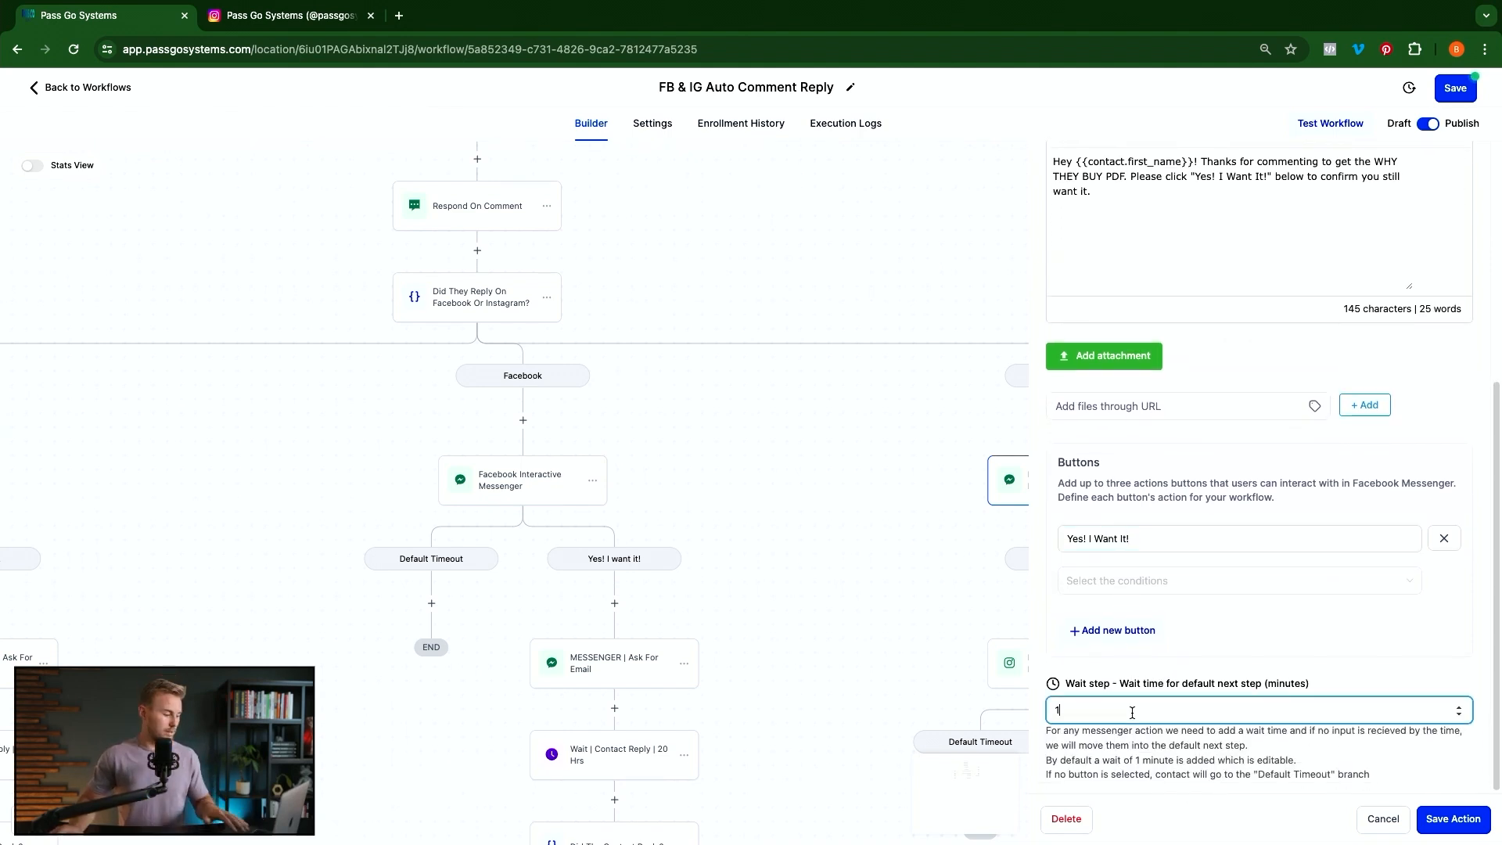
Set the button's condition to Perform Actions and save the Facebook messenger step
click(1427, 819)
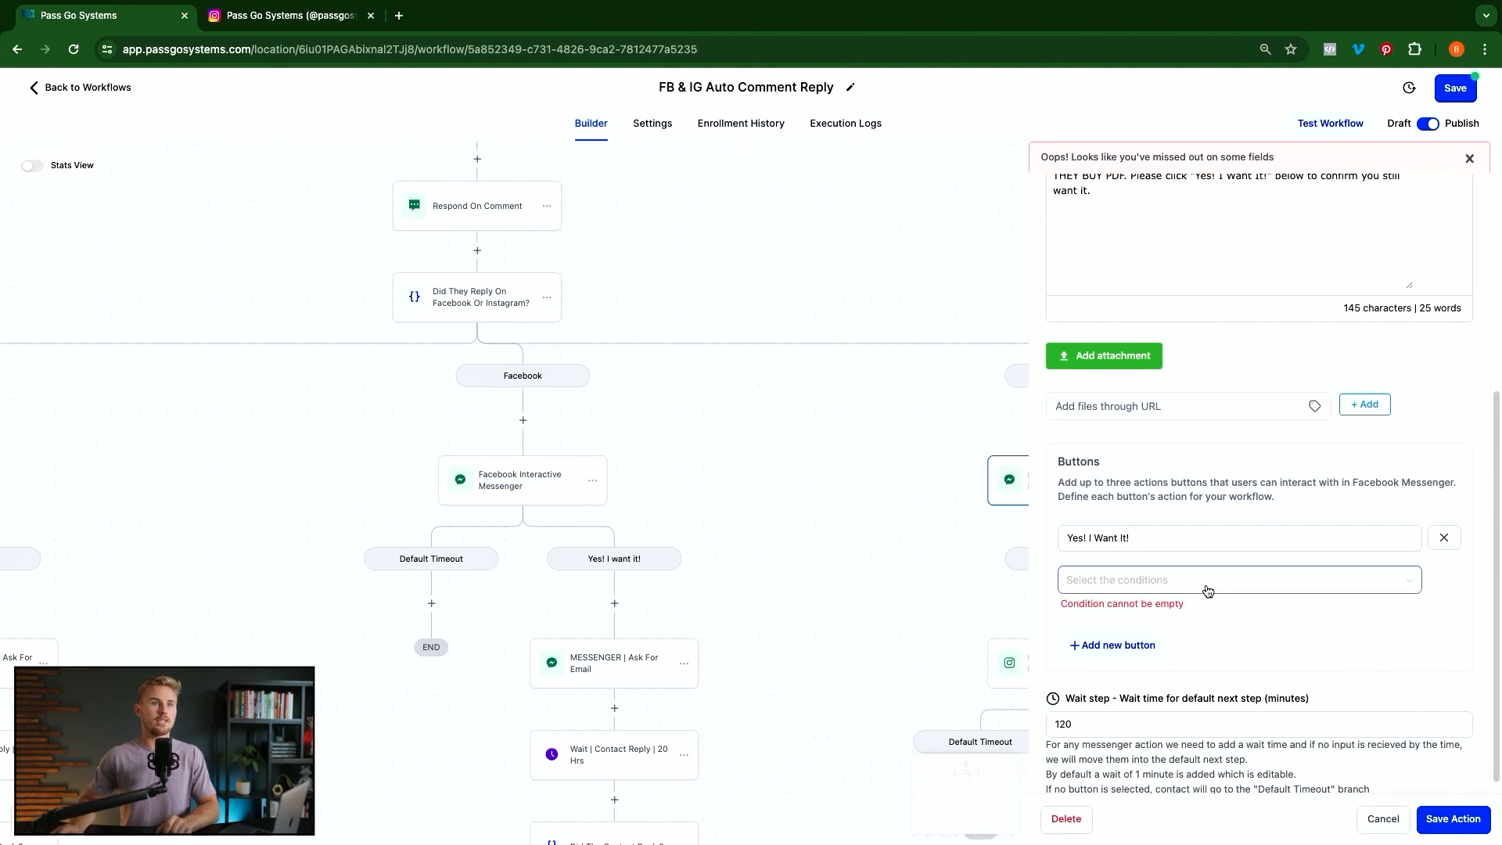
click(1146, 585)
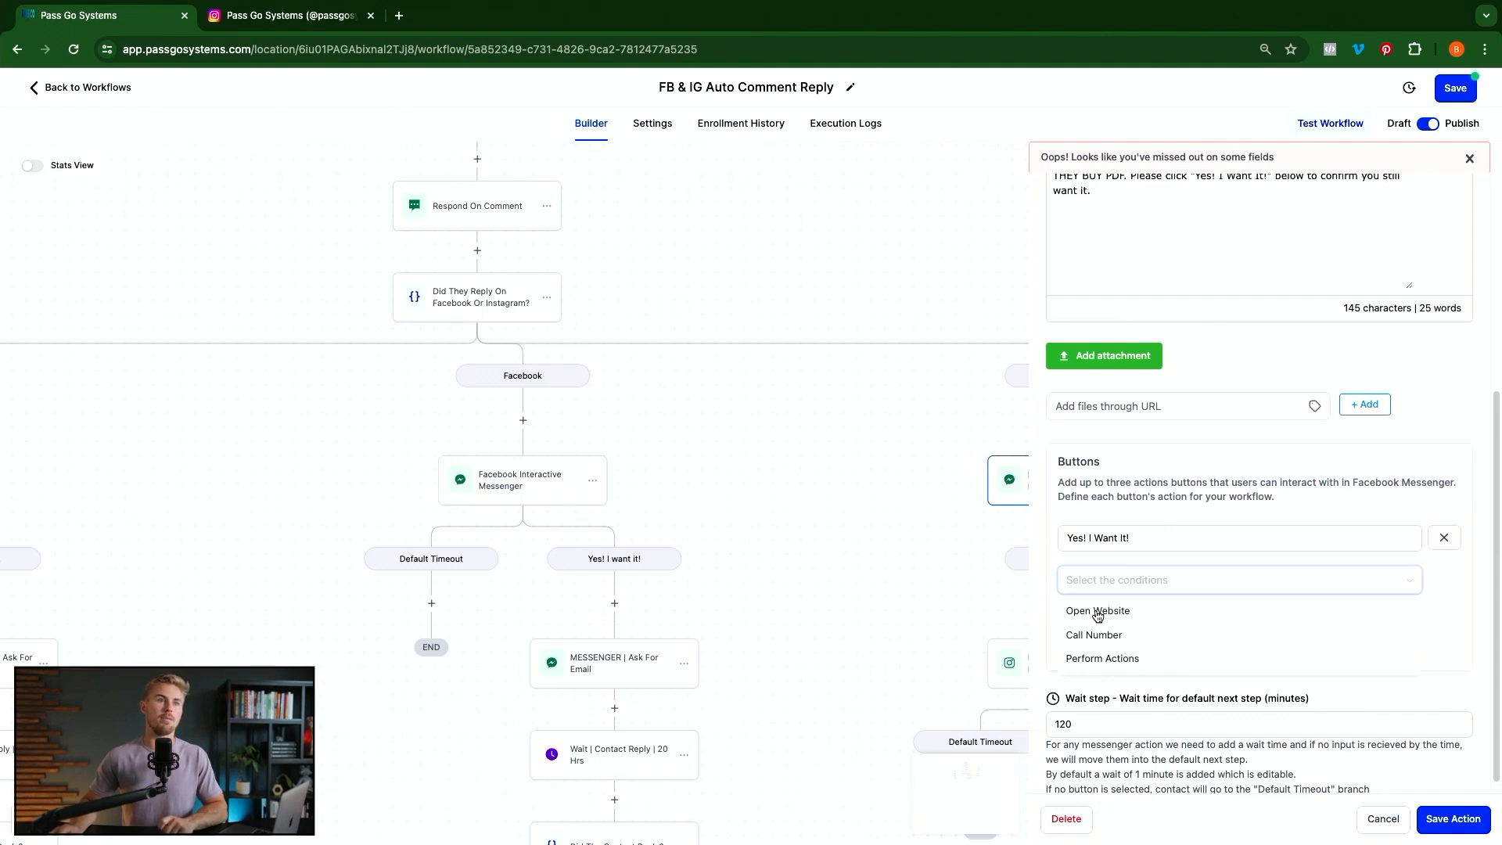
click(1097, 660)
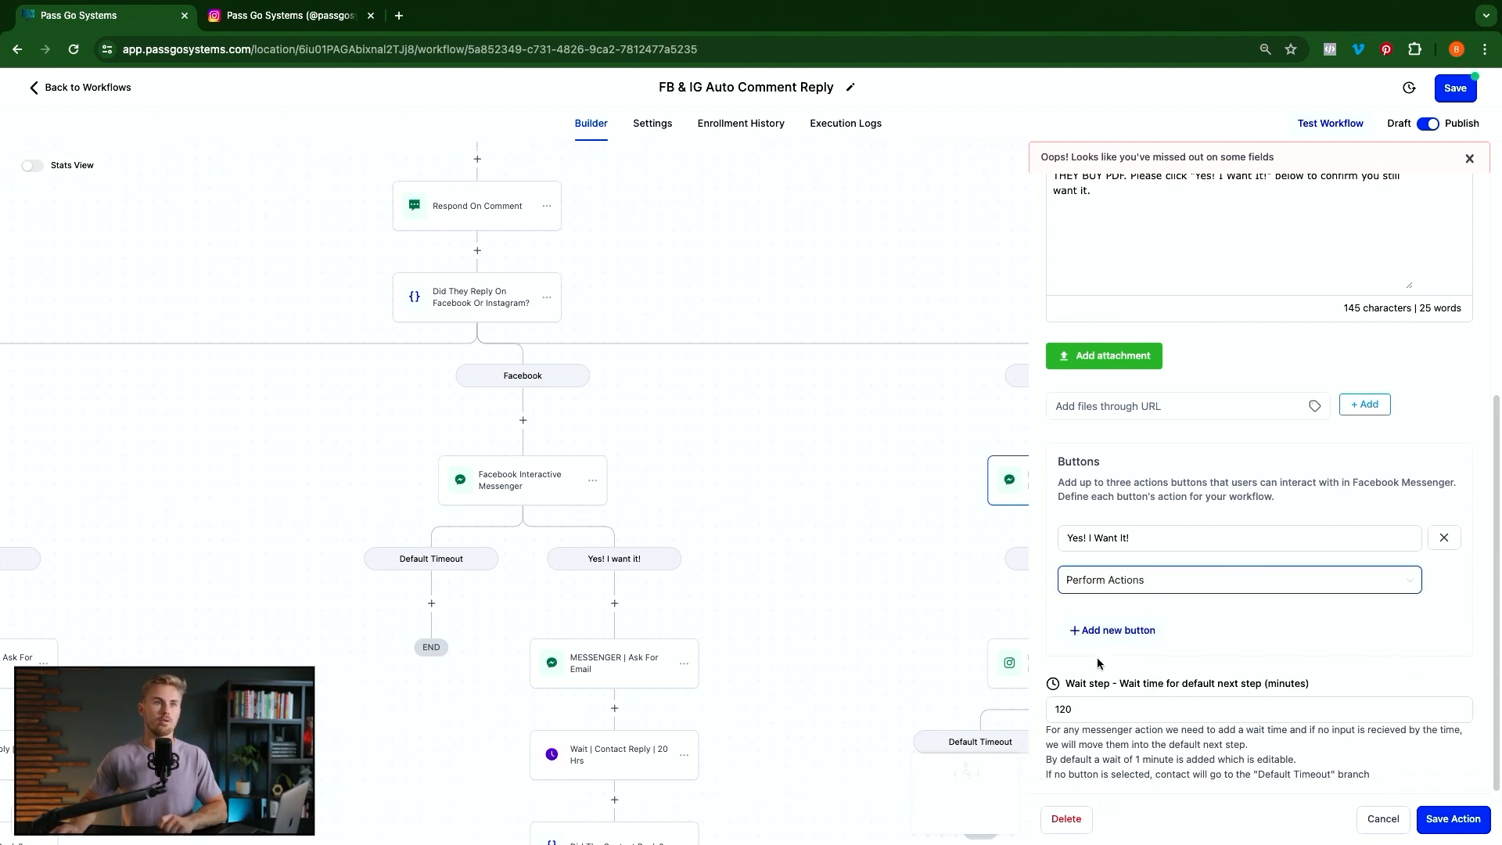
click(1454, 820)
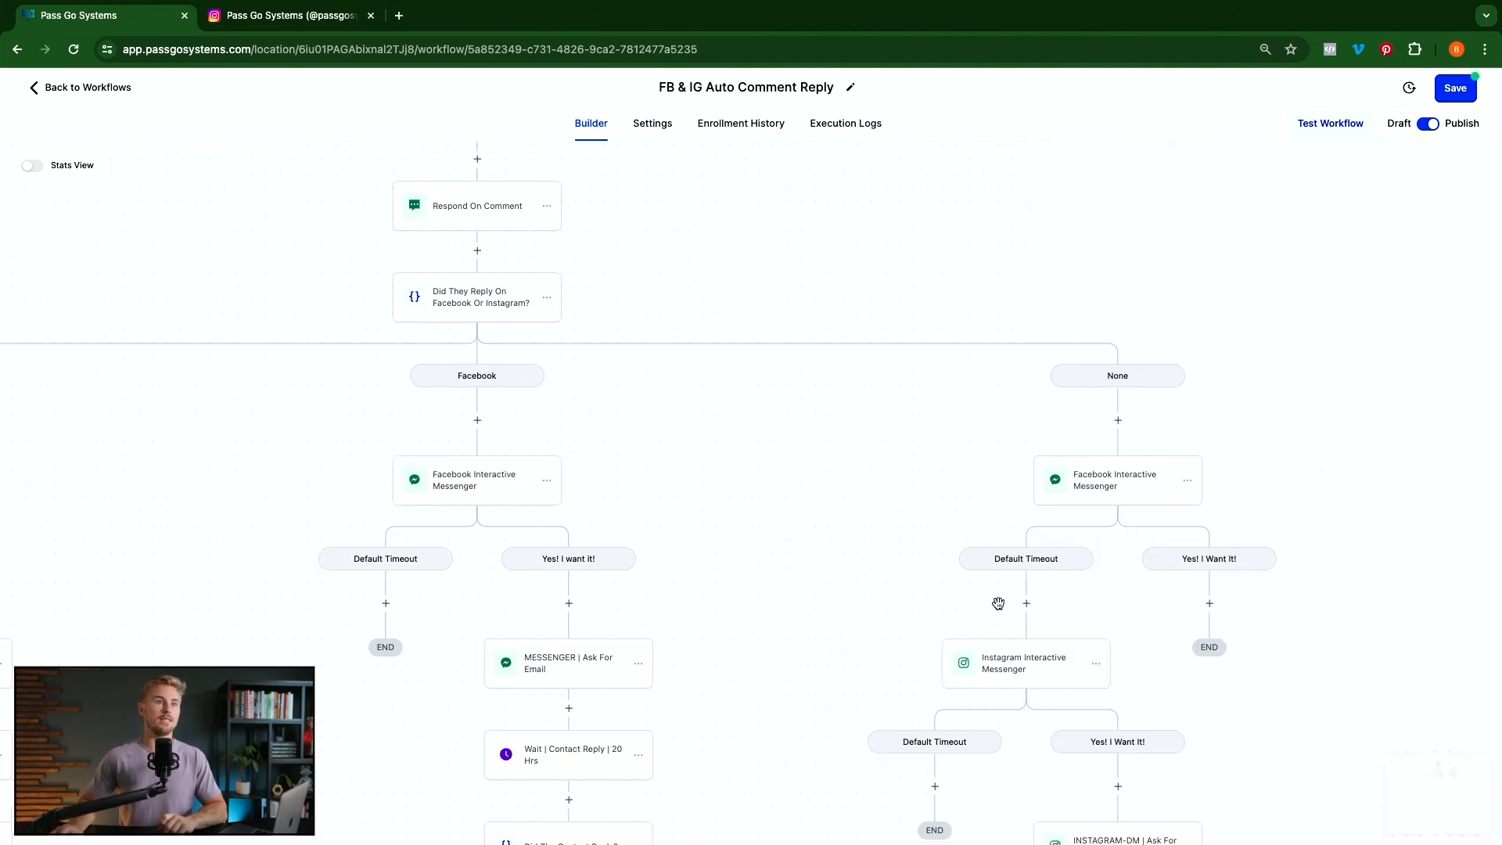
Move all actions from the Instagram Interactive Messenger onward off the Default Timeout path
click(1095, 667)
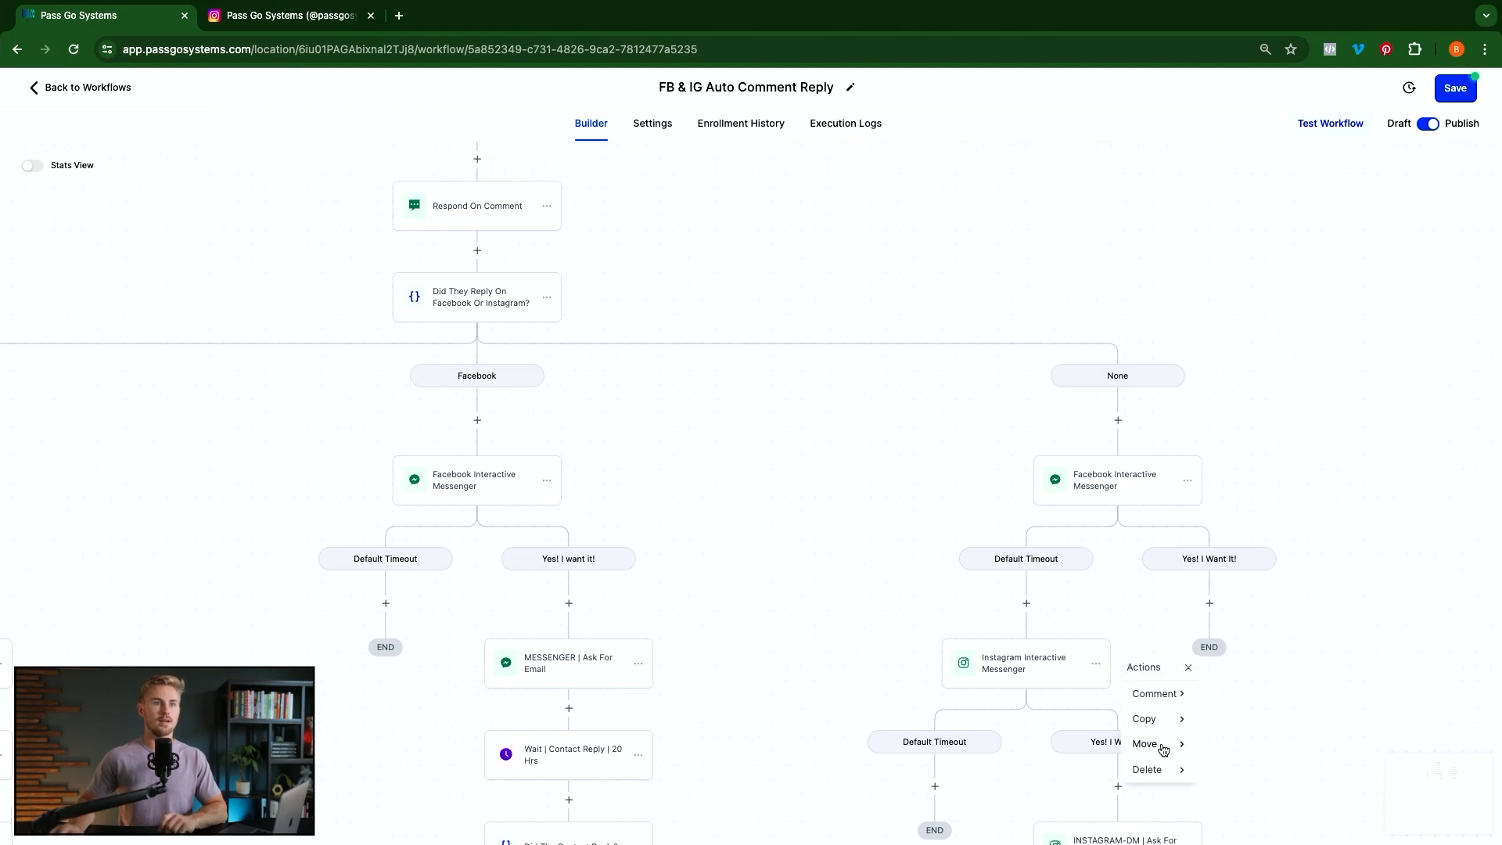
mouse_move(1165, 749)
click(1254, 695)
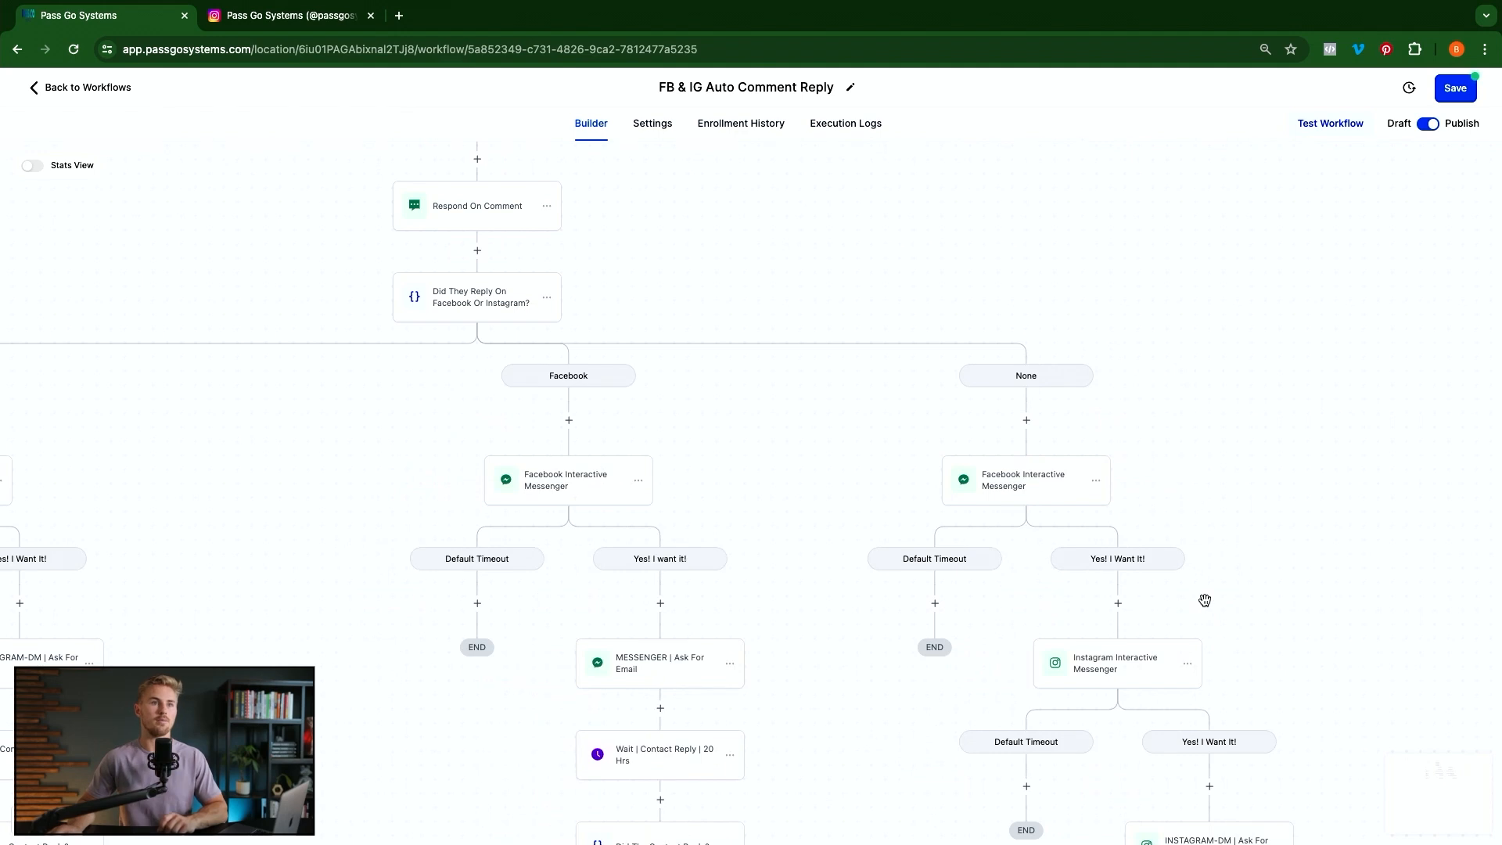
drag(1205, 600, 1098, 461)
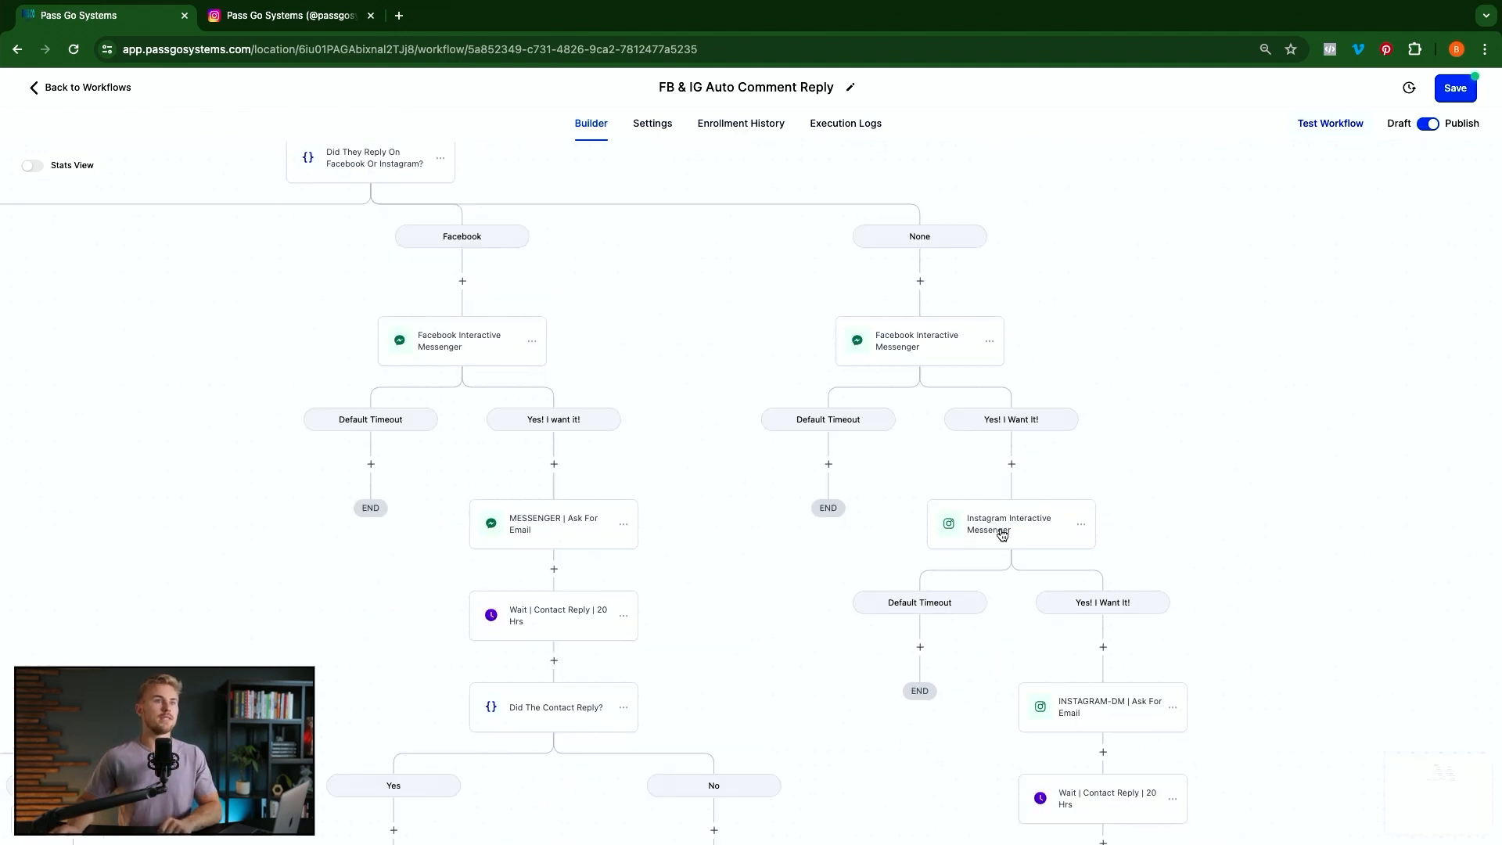
Move INSTAGRAM-DM | Ask For Email and all following steps directly under Yes! I Want It!
click(1081, 527)
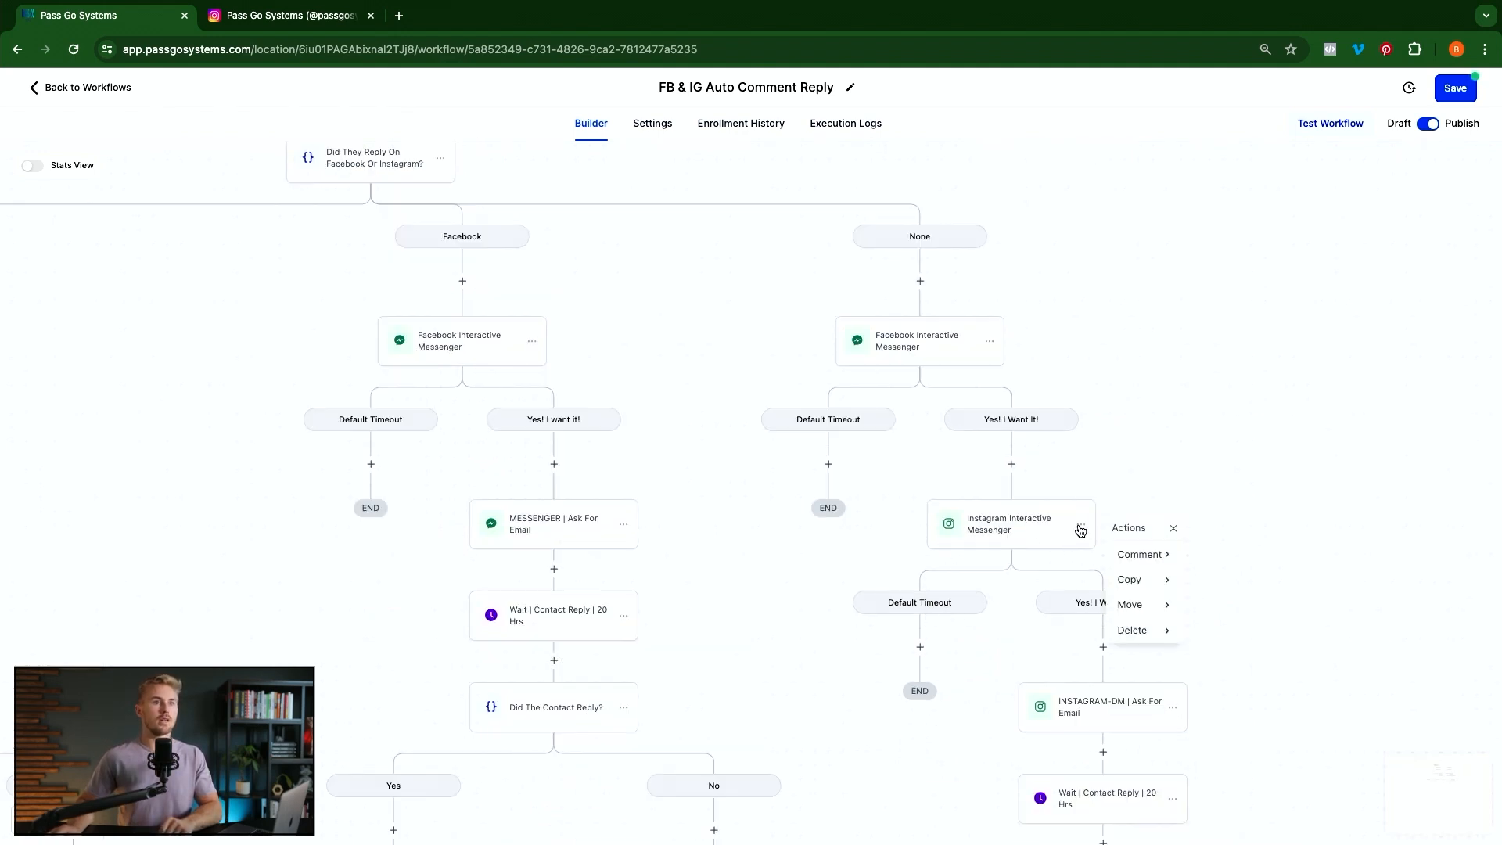
click(1147, 633)
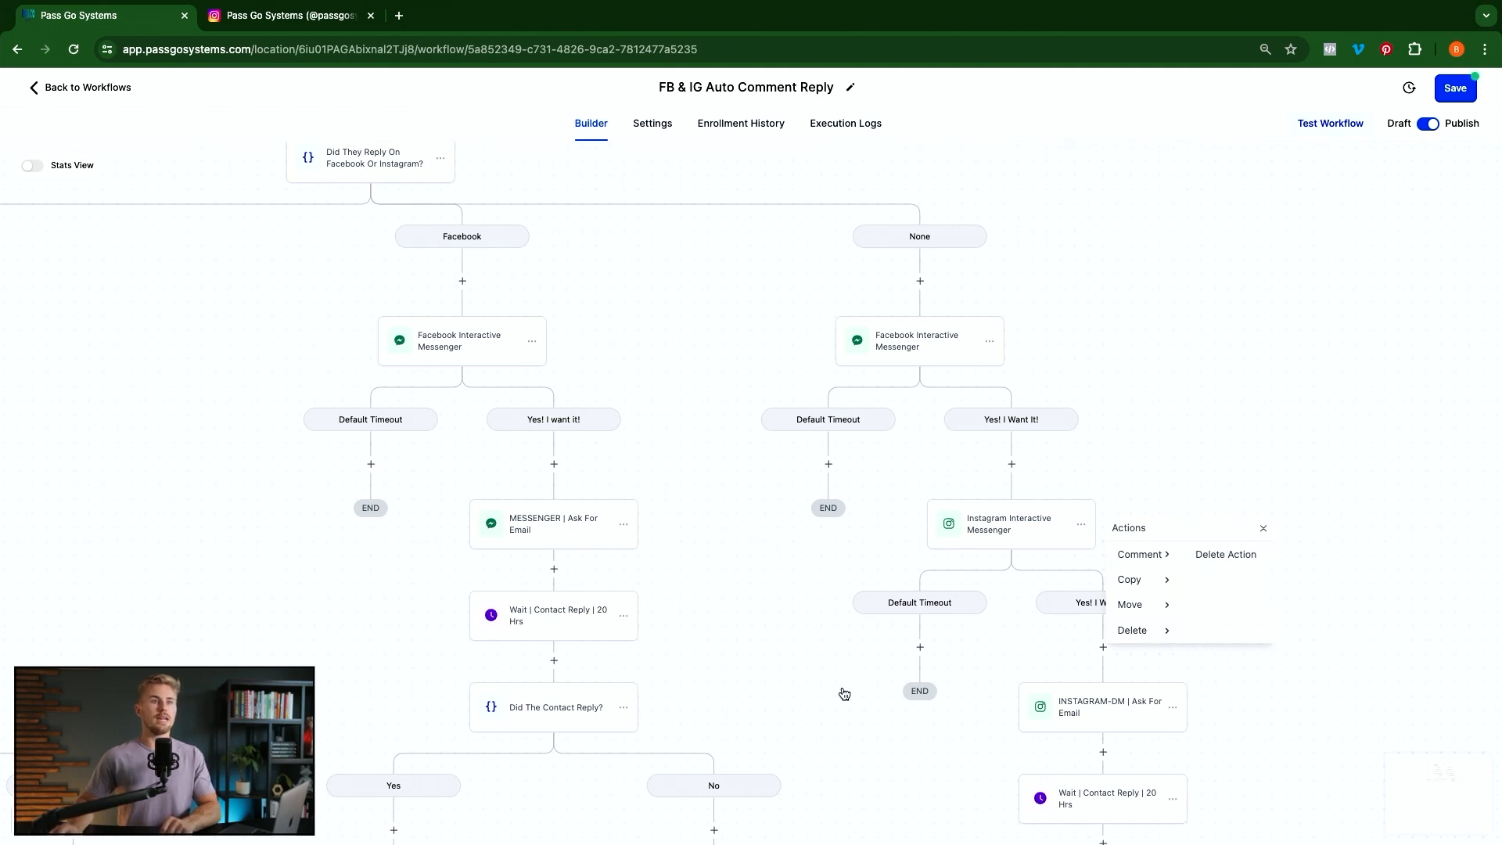
click(1228, 429)
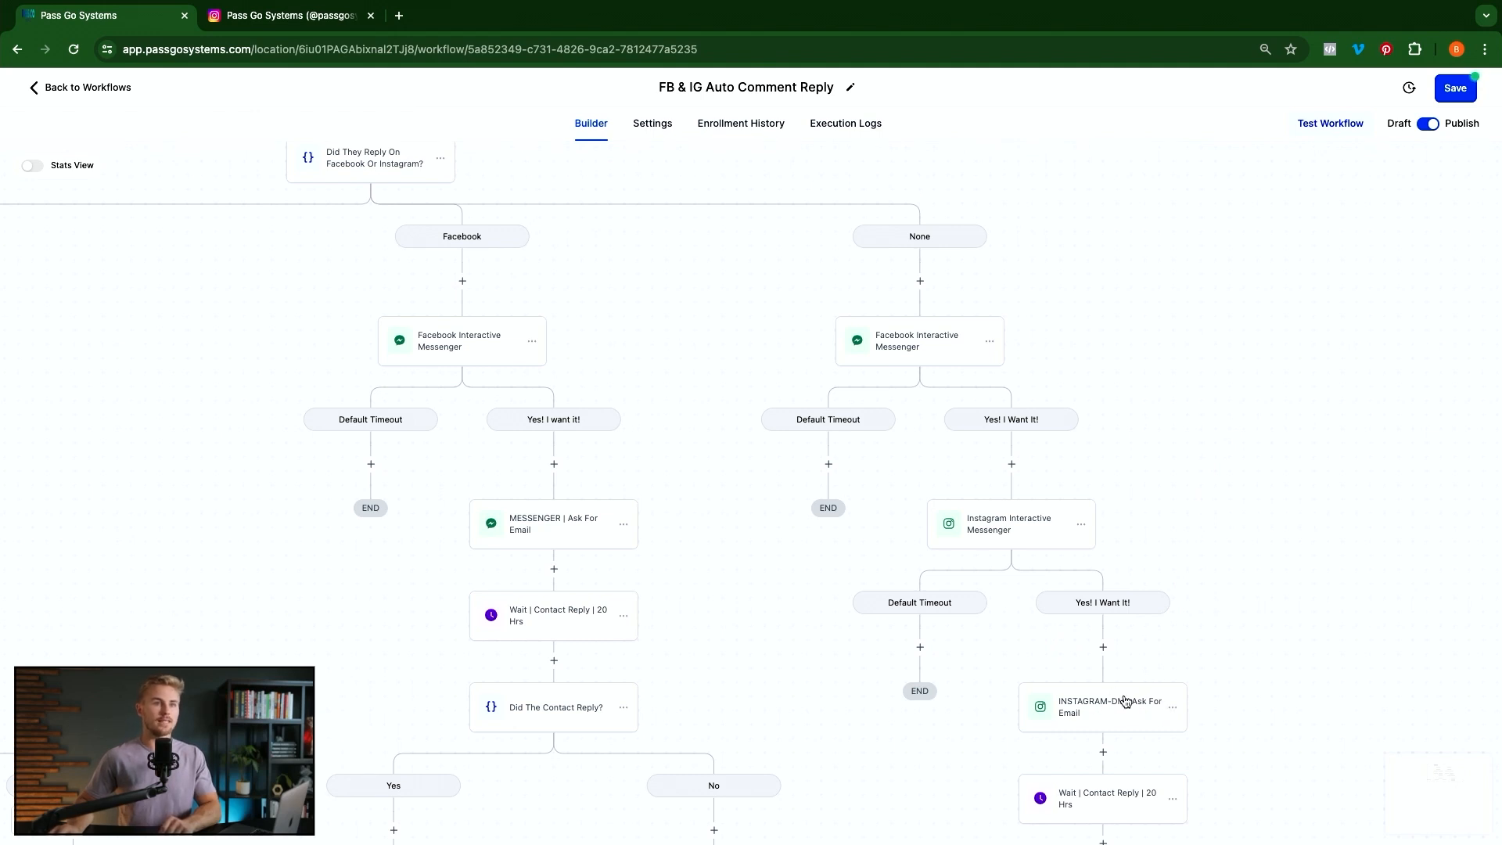
click(1173, 710)
click(1226, 794)
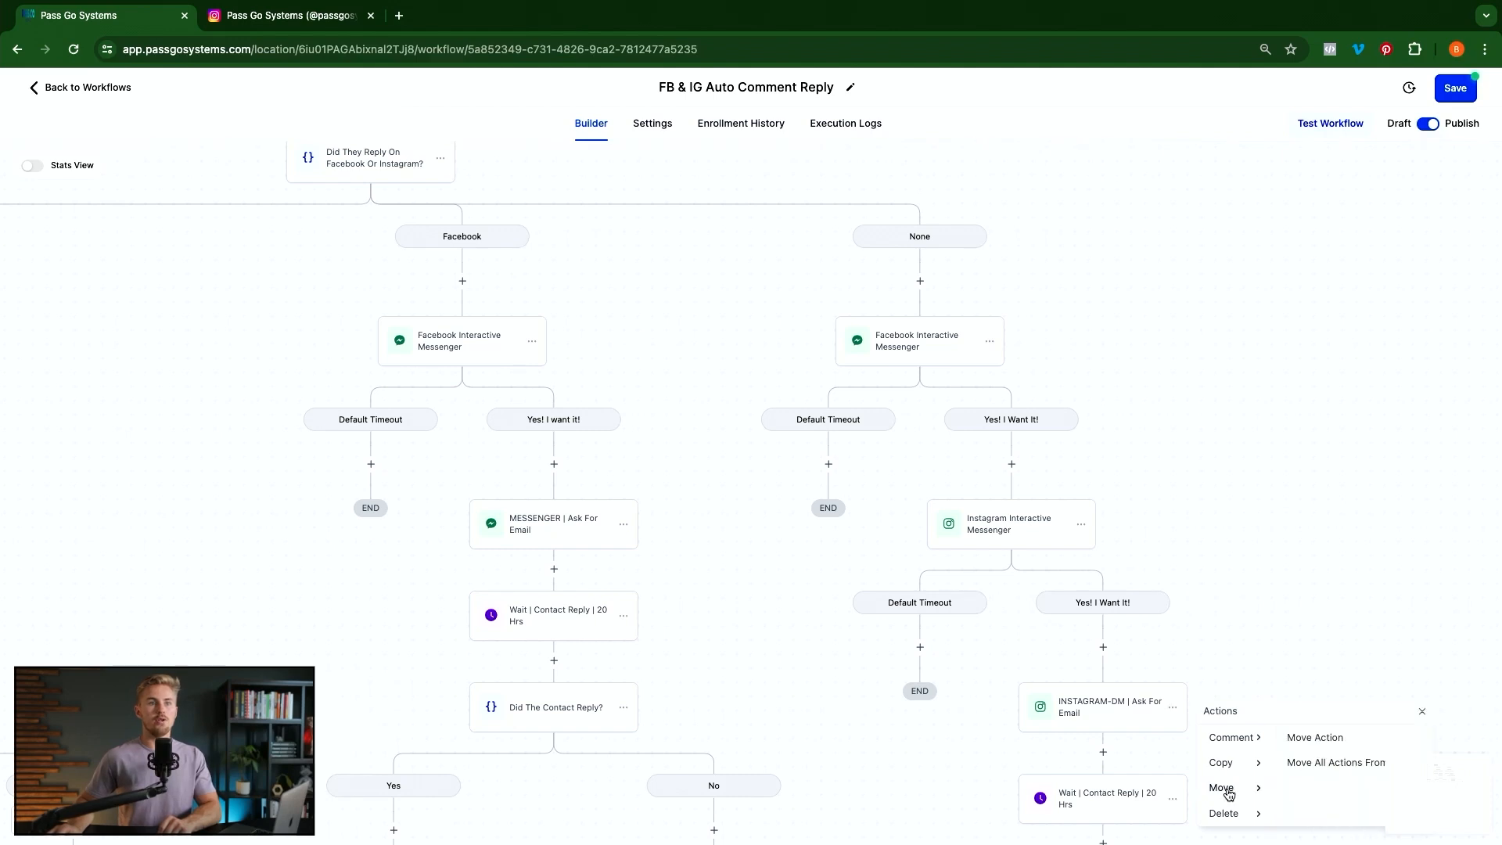
click(1323, 764)
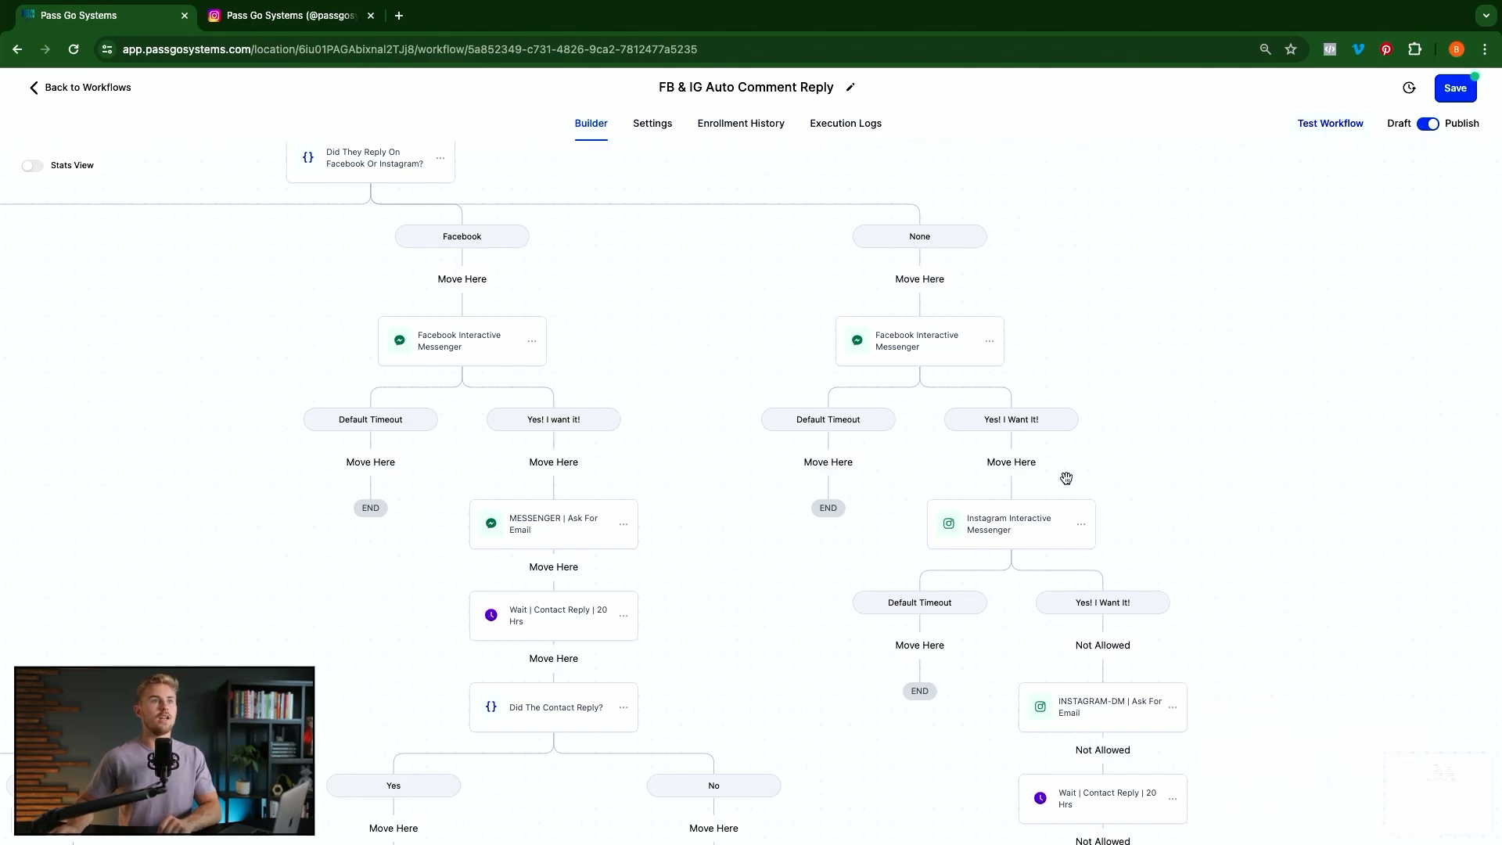
click(1012, 462)
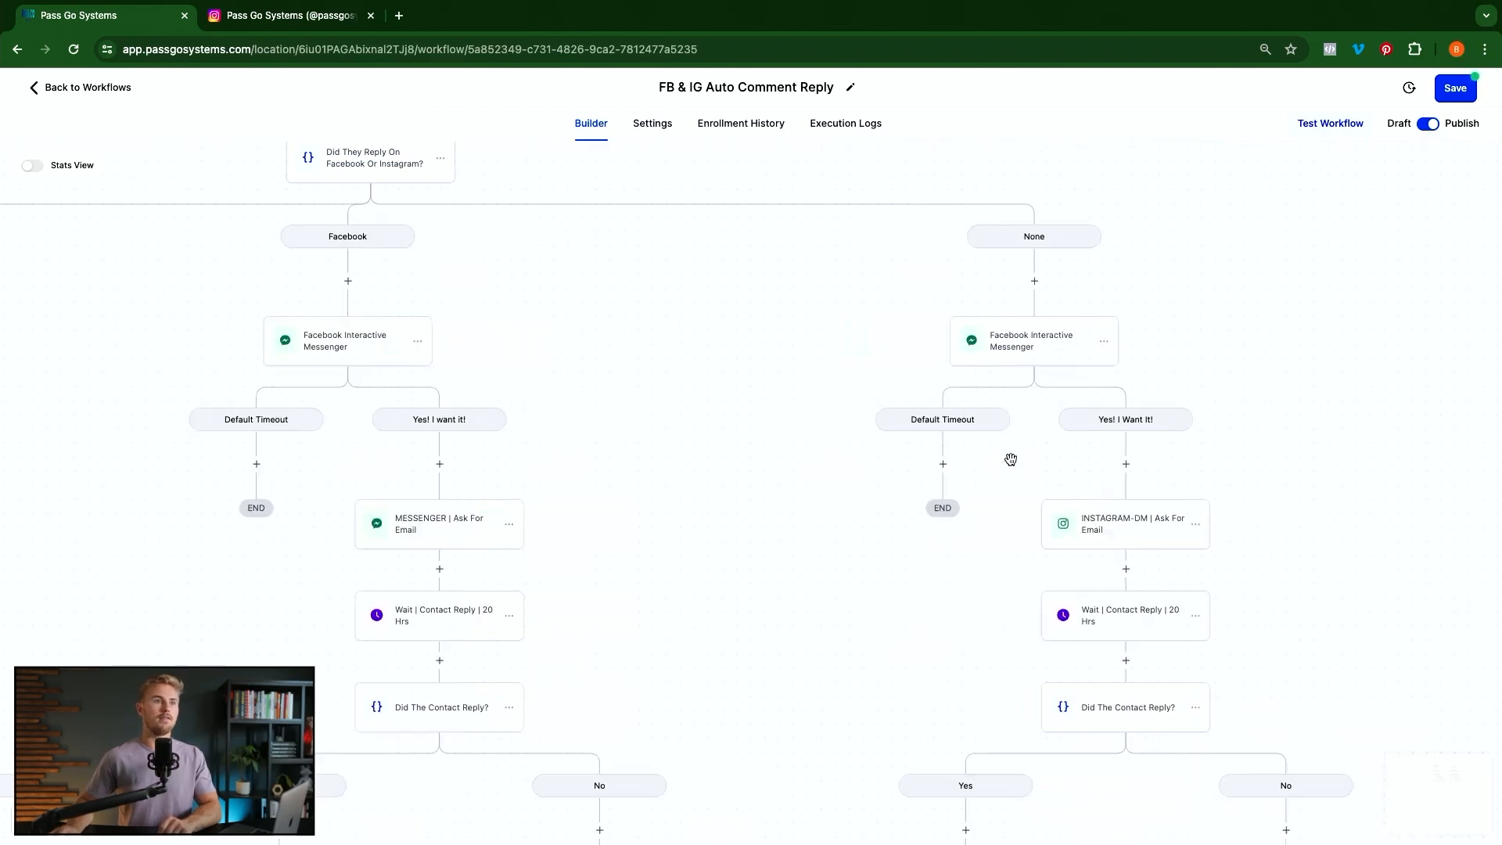
Delete the Instagram Interactive Messenger below Email, including its Default Timeout and Yes! I Want It! branches
scroll(1133, 601, down, 12)
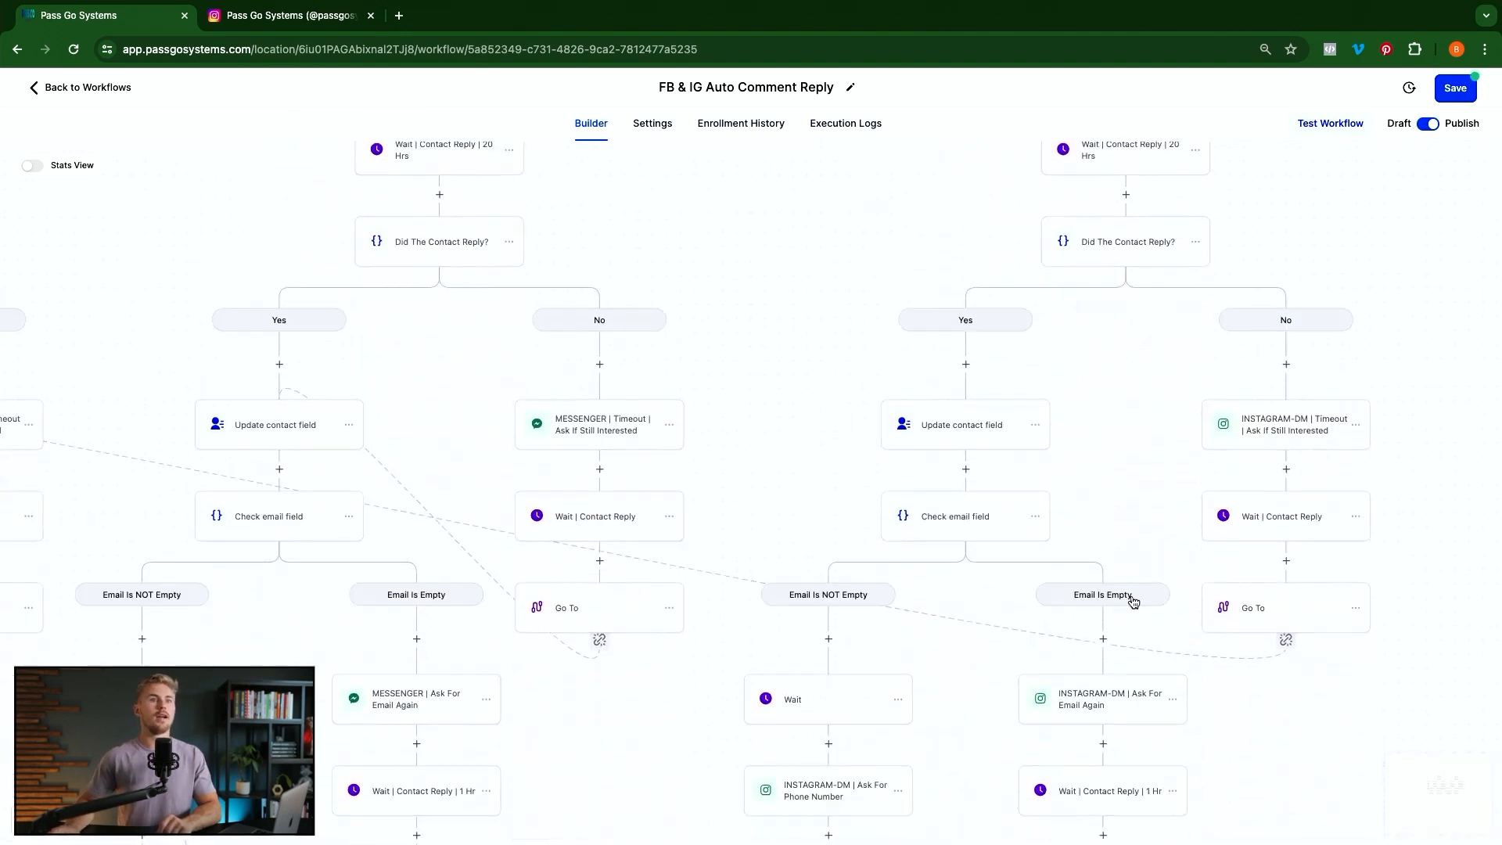
scroll(1132, 597, down, 12)
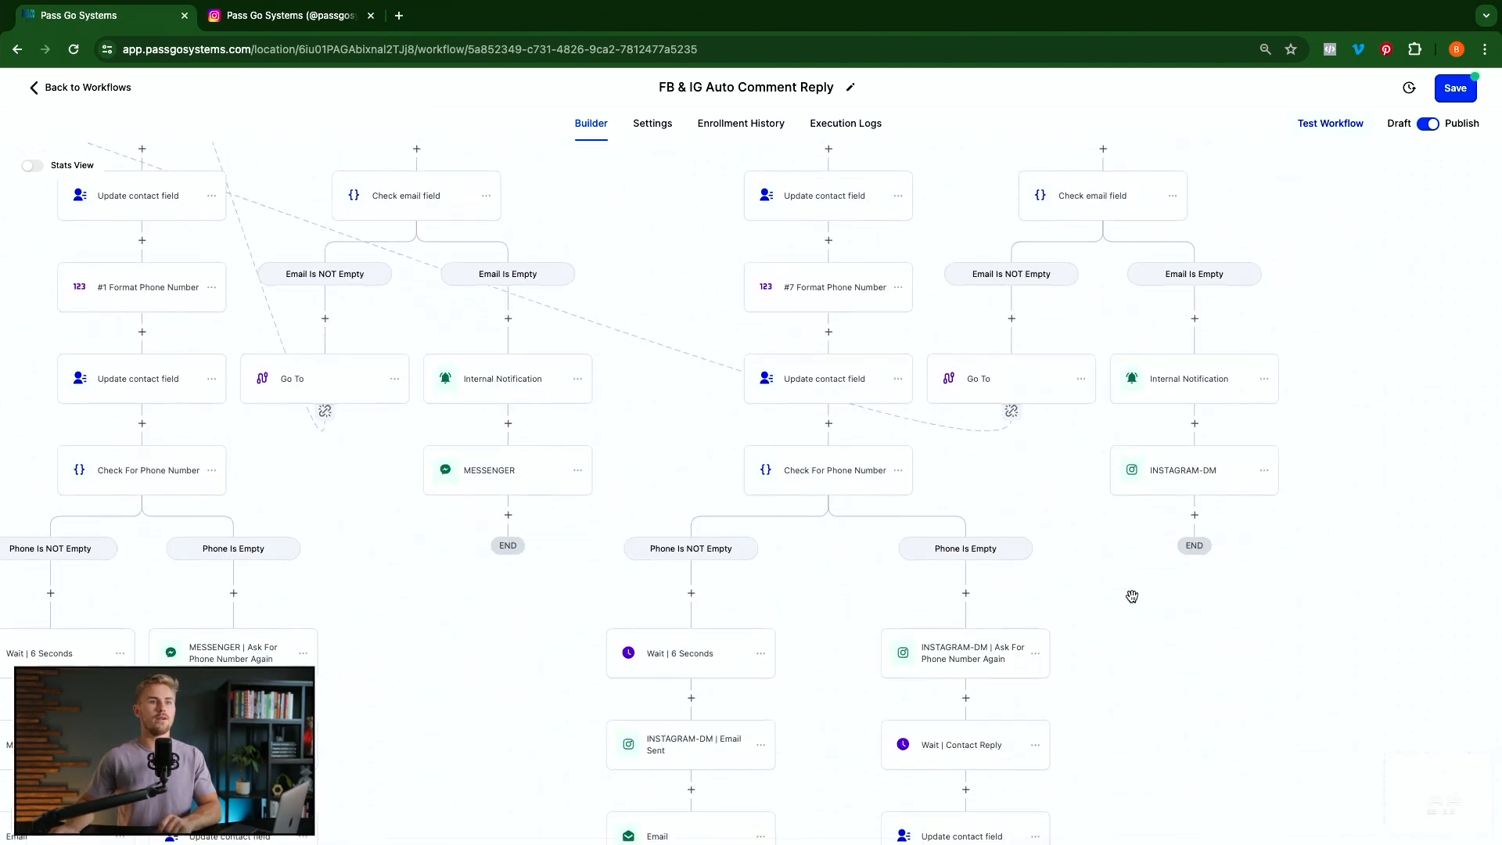
scroll(1132, 597, up, 5)
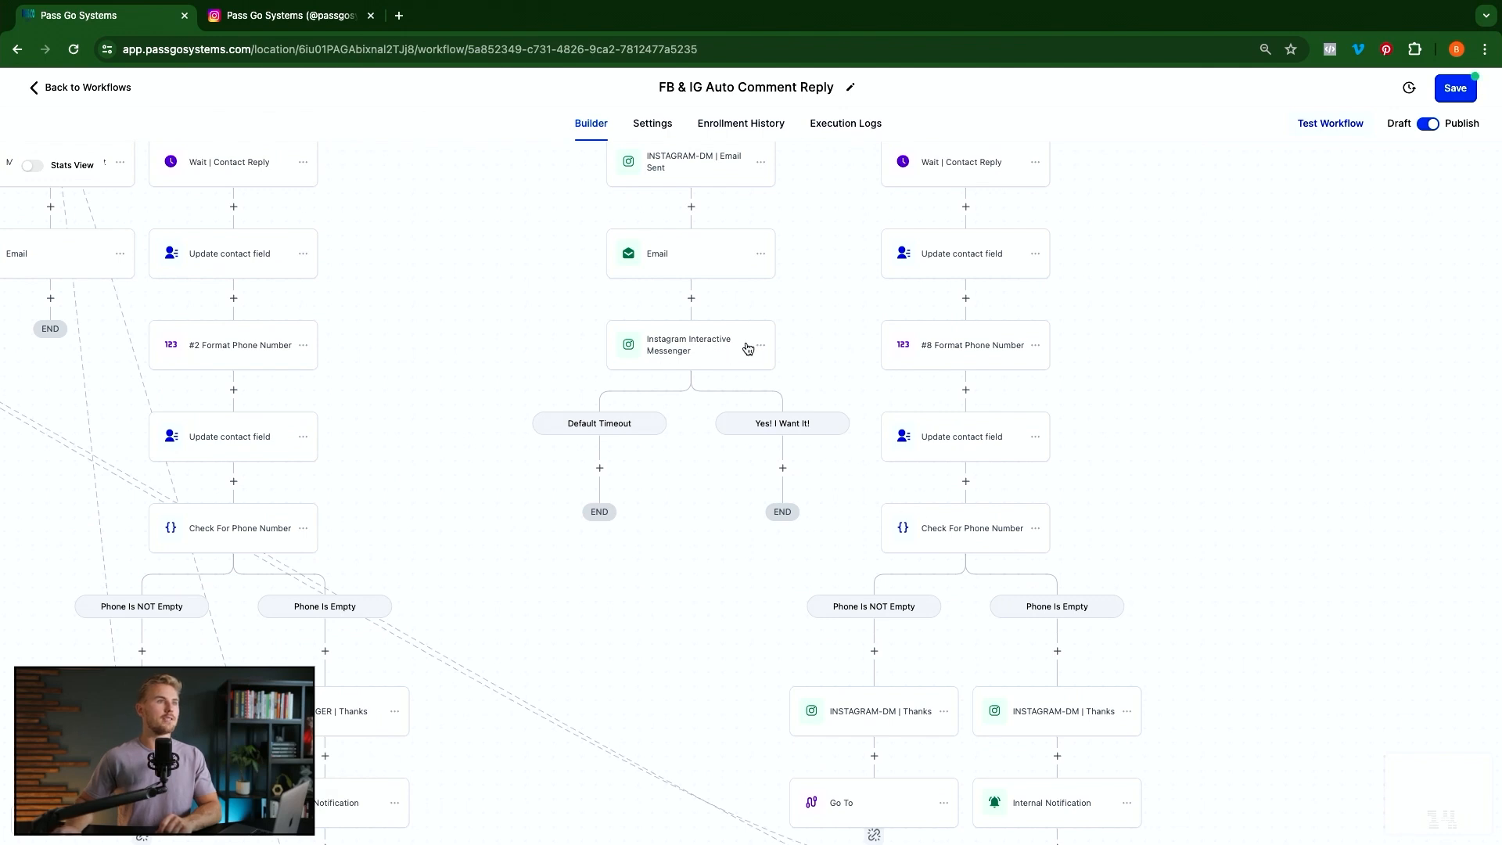
click(763, 350)
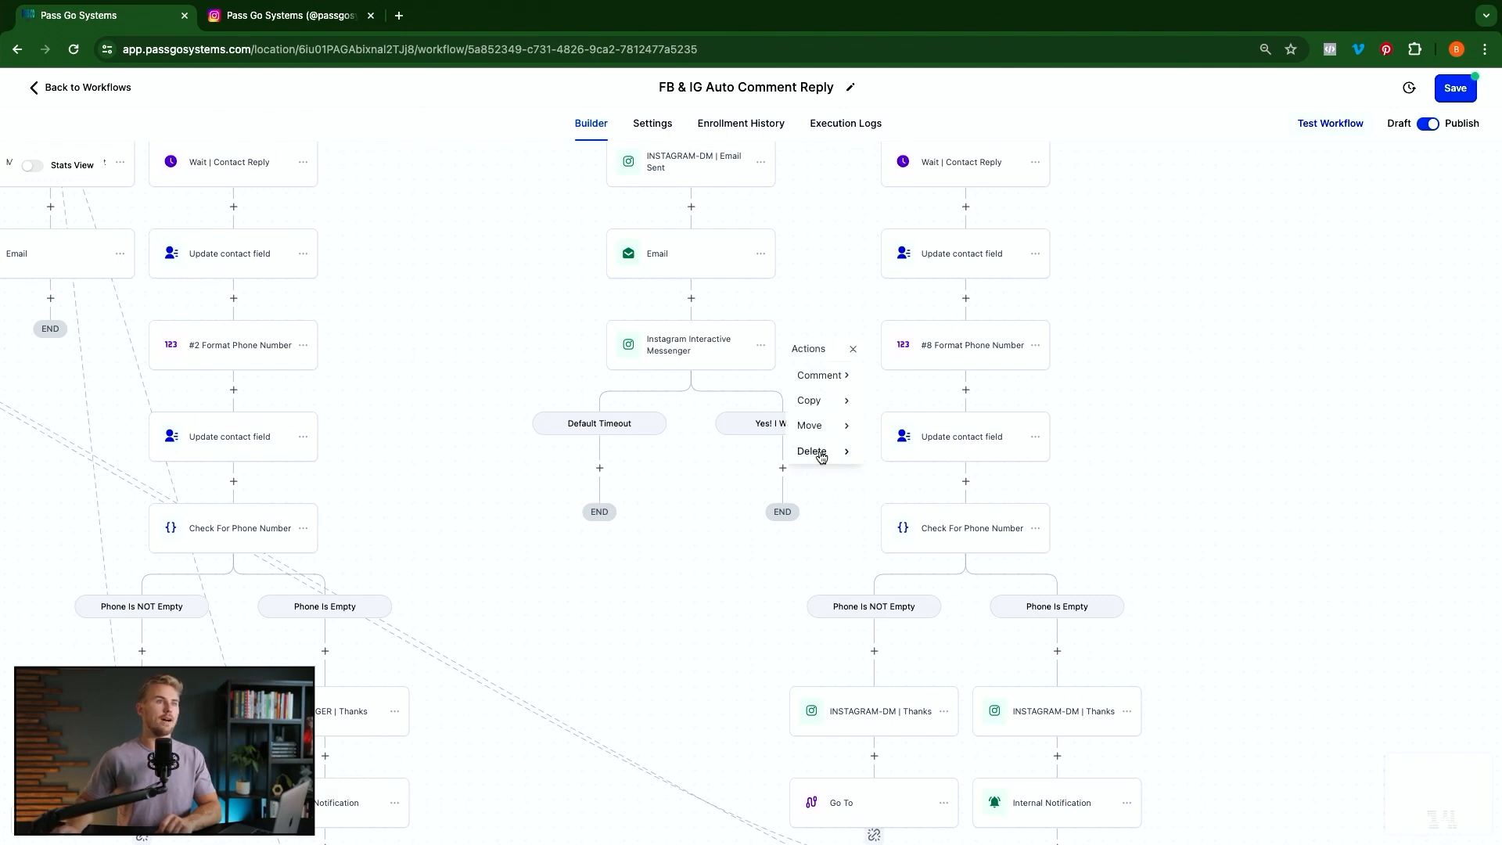
mouse_move(818, 450)
click(896, 376)
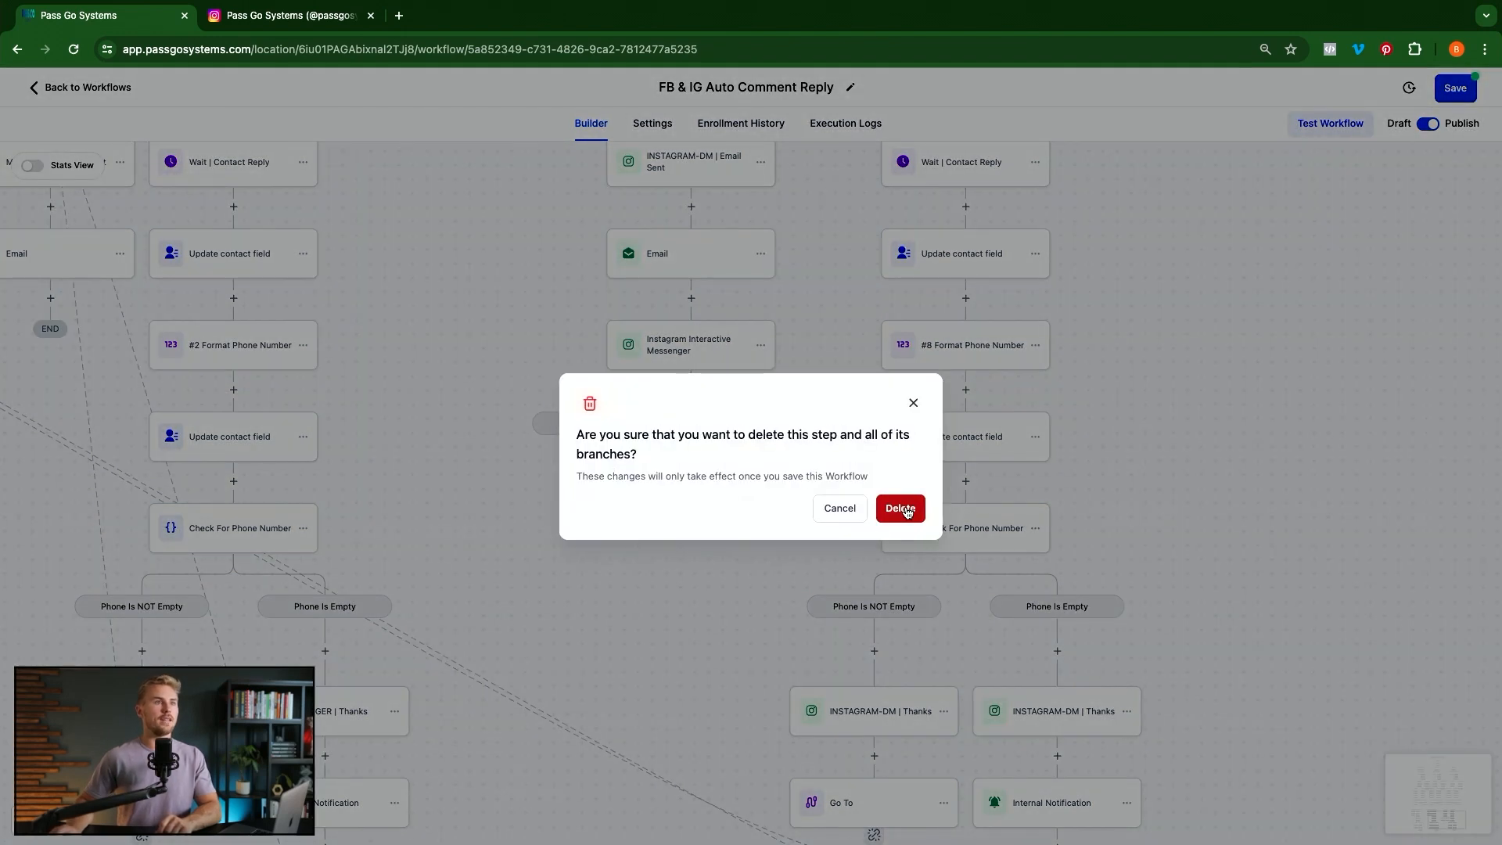
click(900, 510)
scroll(768, 519, up, 10)
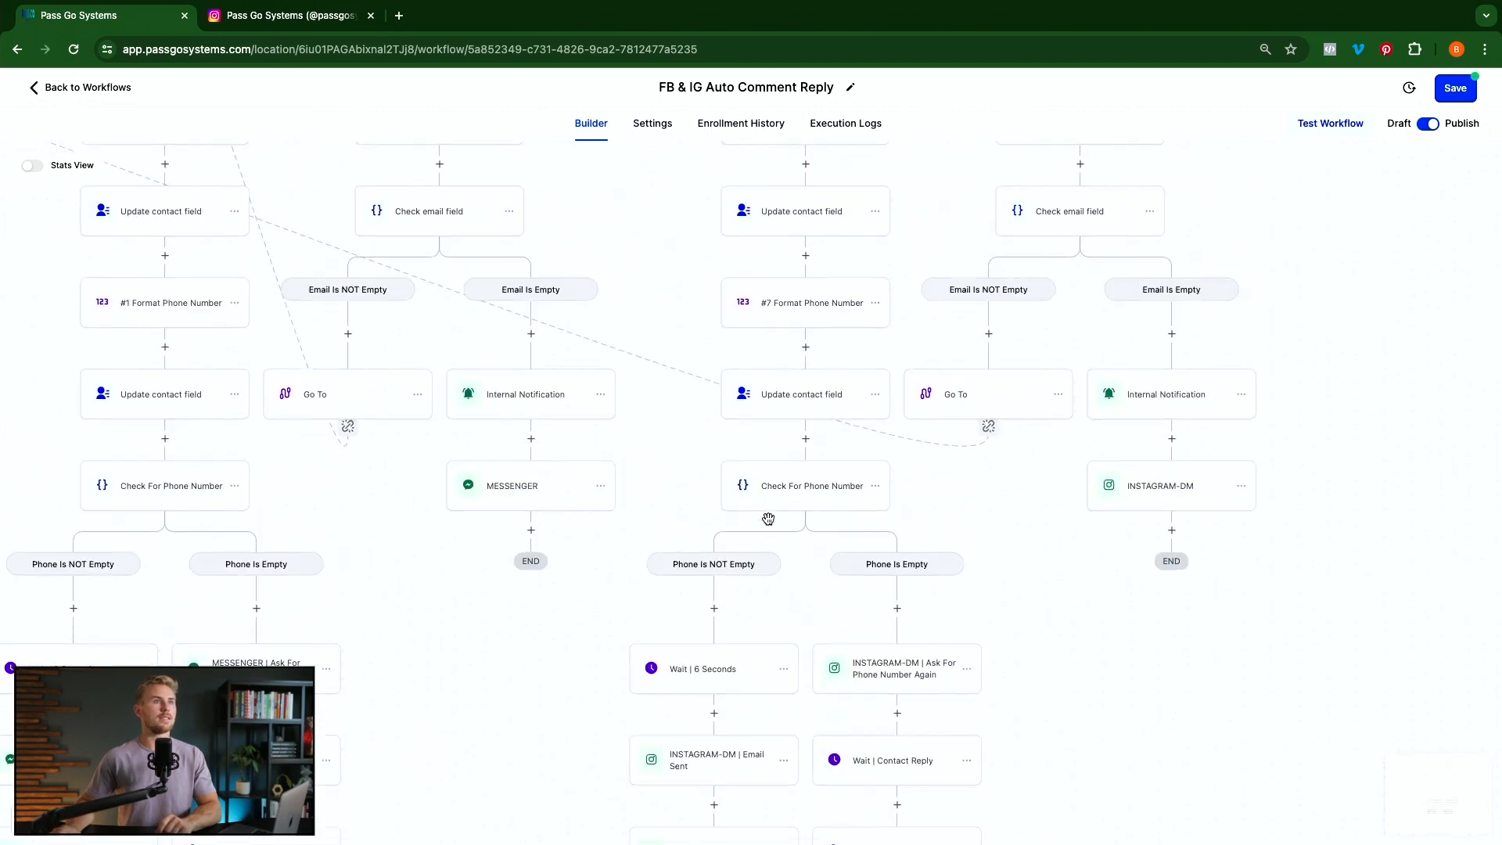
scroll(768, 519, up, 5)
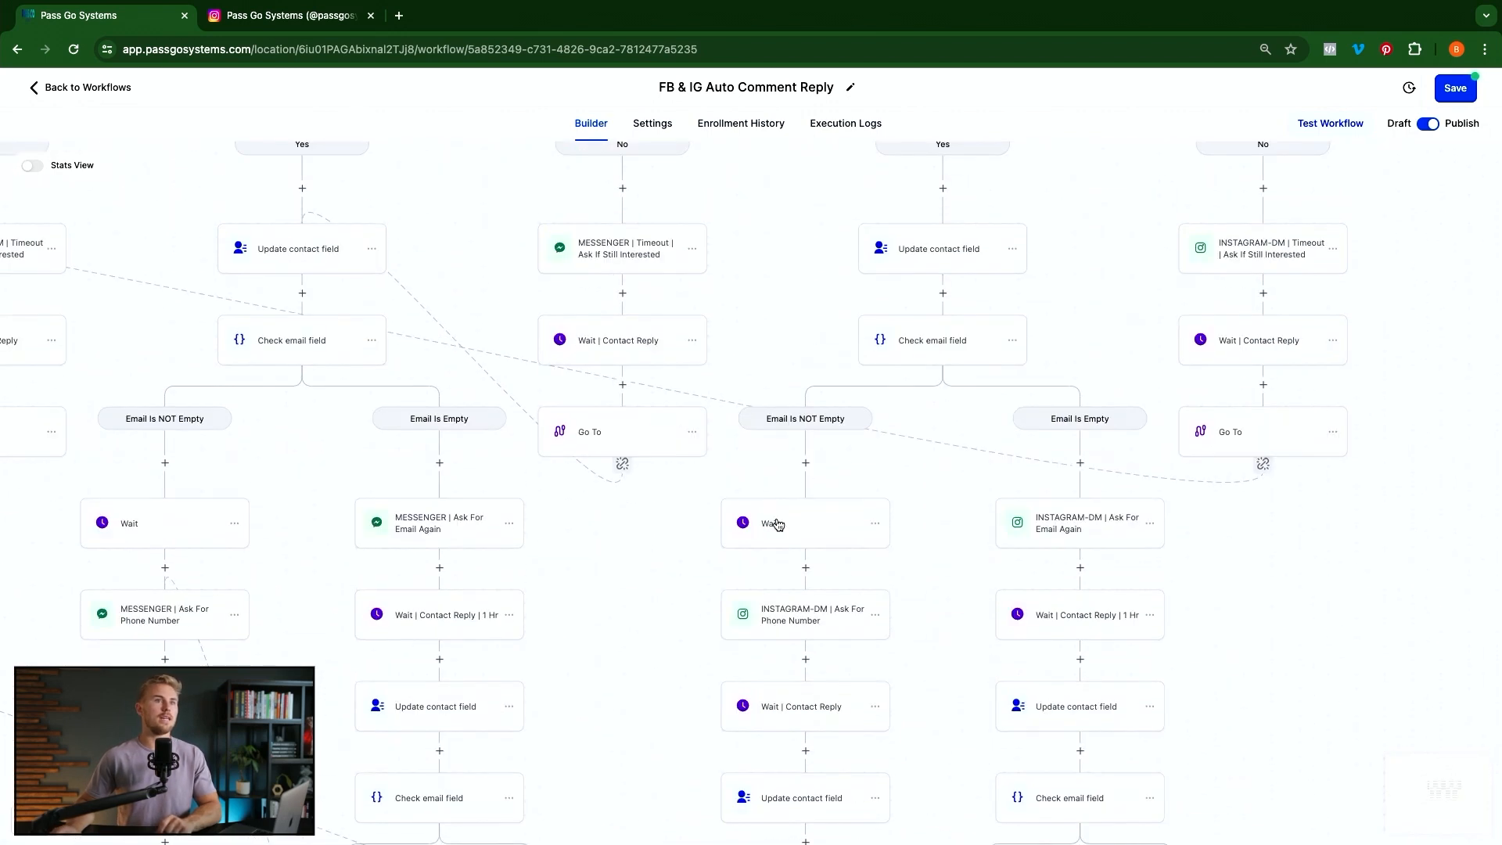
scroll(855, 393, left, 5)
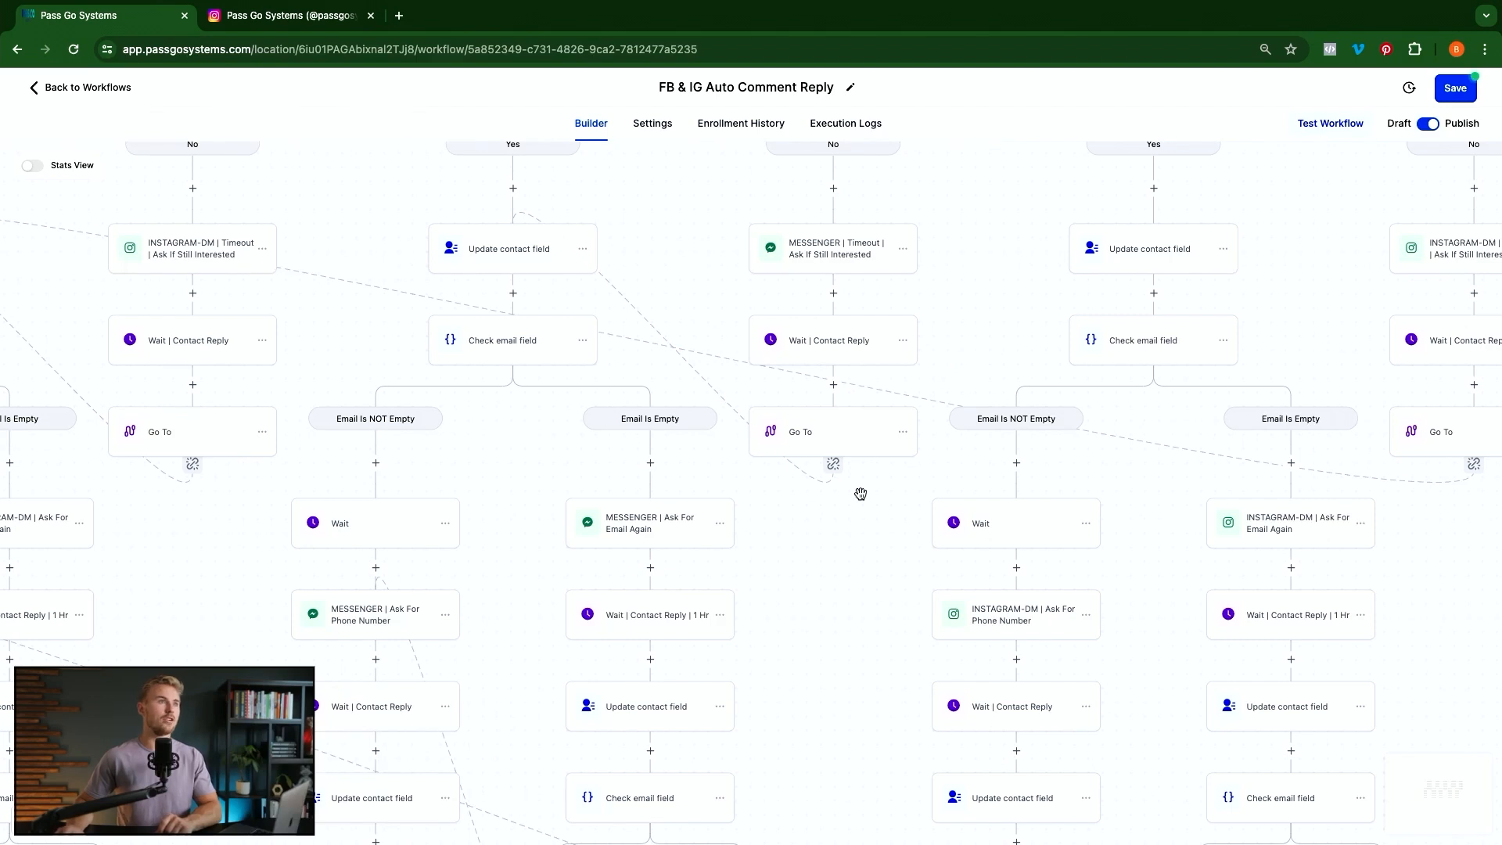
scroll(857, 496, up, 2)
scroll(857, 498, right, 10)
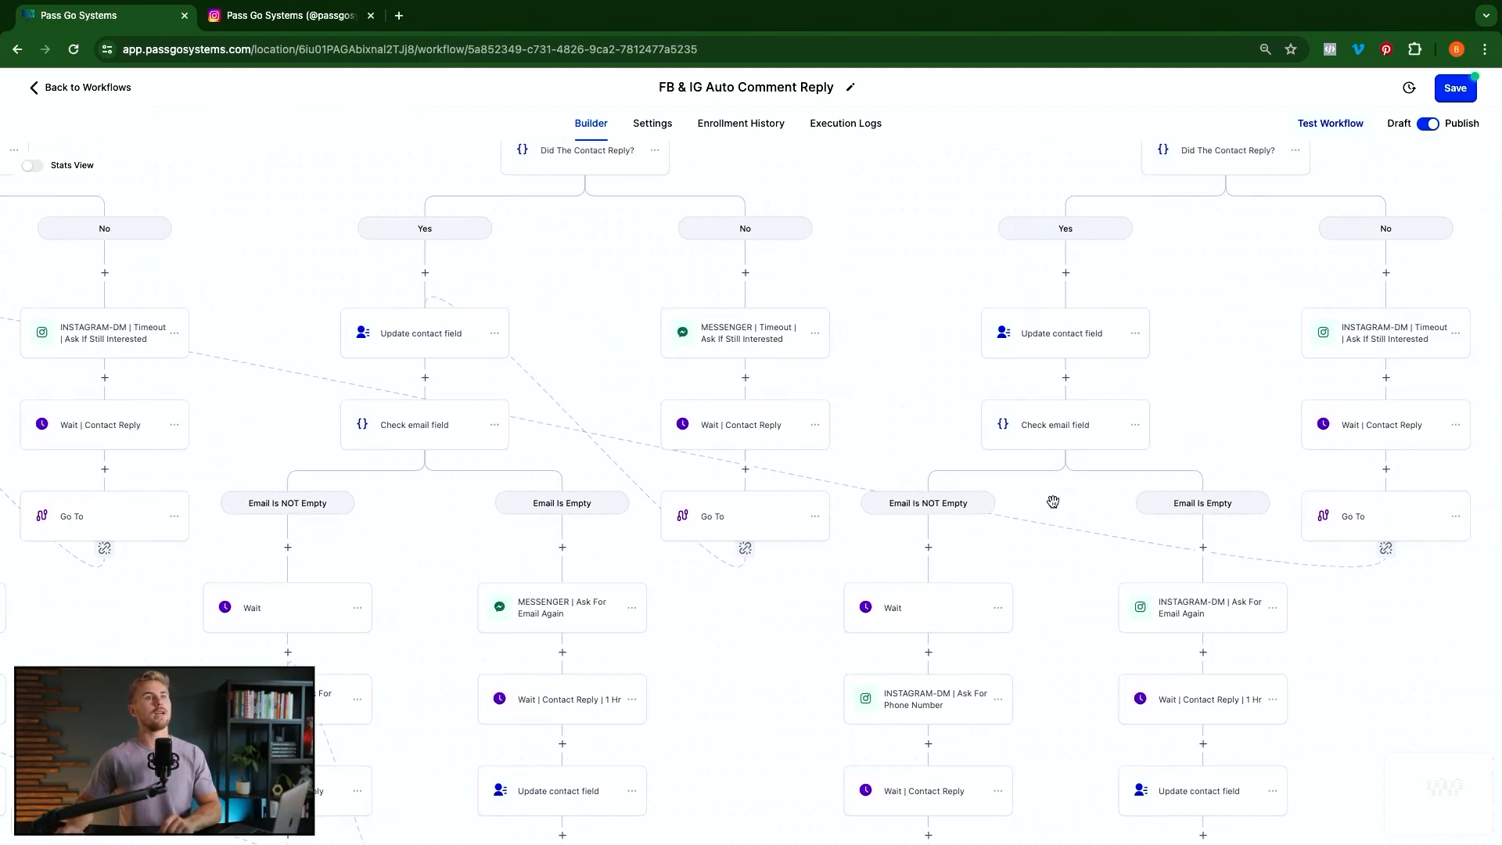
scroll(1052, 505, up, 3)
scroll(1055, 505, up, 10)
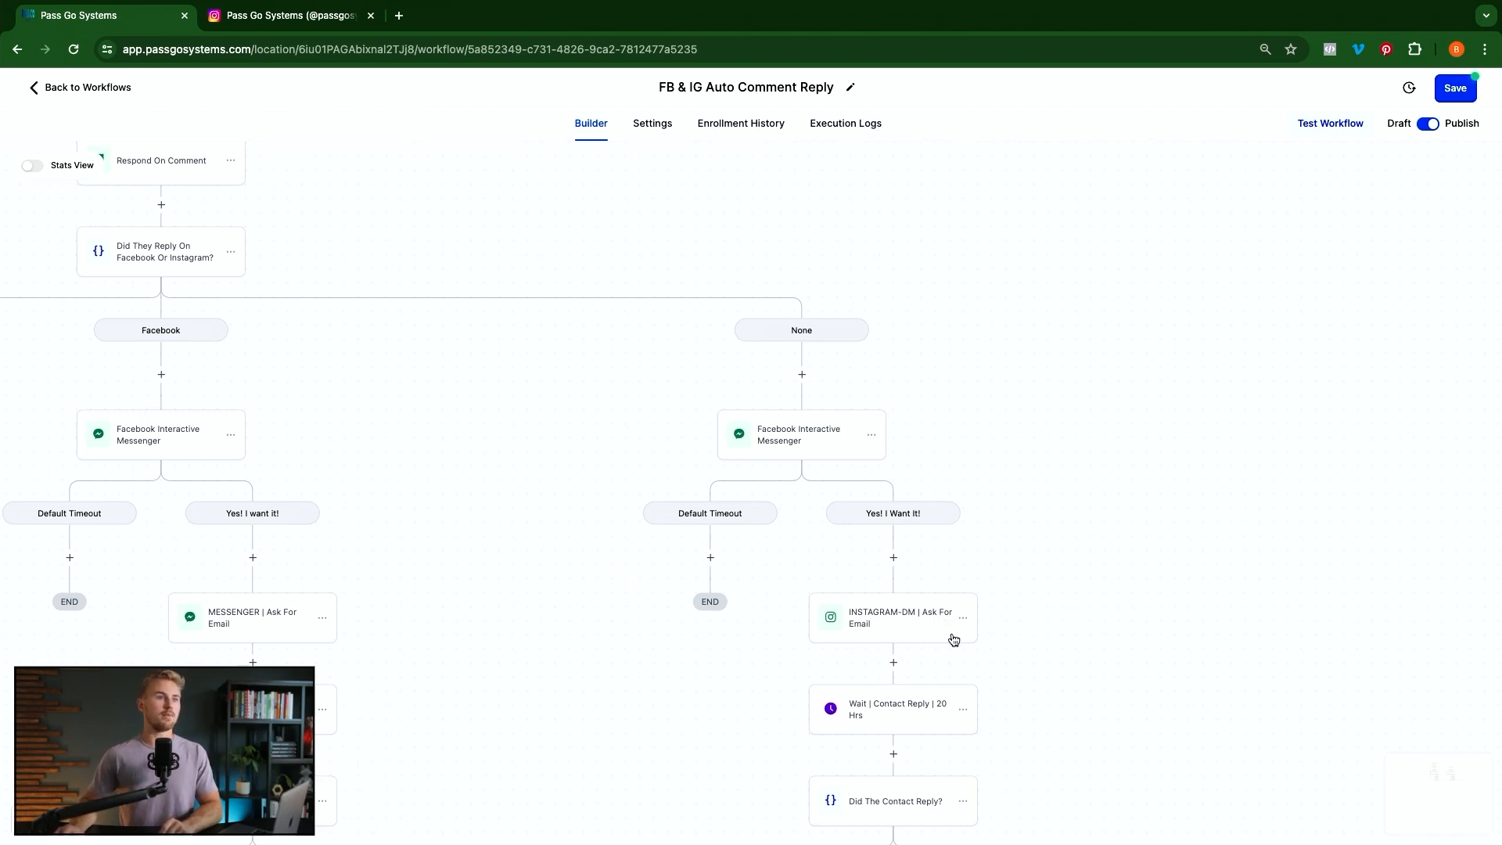
Add a Messenger step under Yes! I Want It! containing the copied ask-for-email message
scroll(953, 640, down, 3)
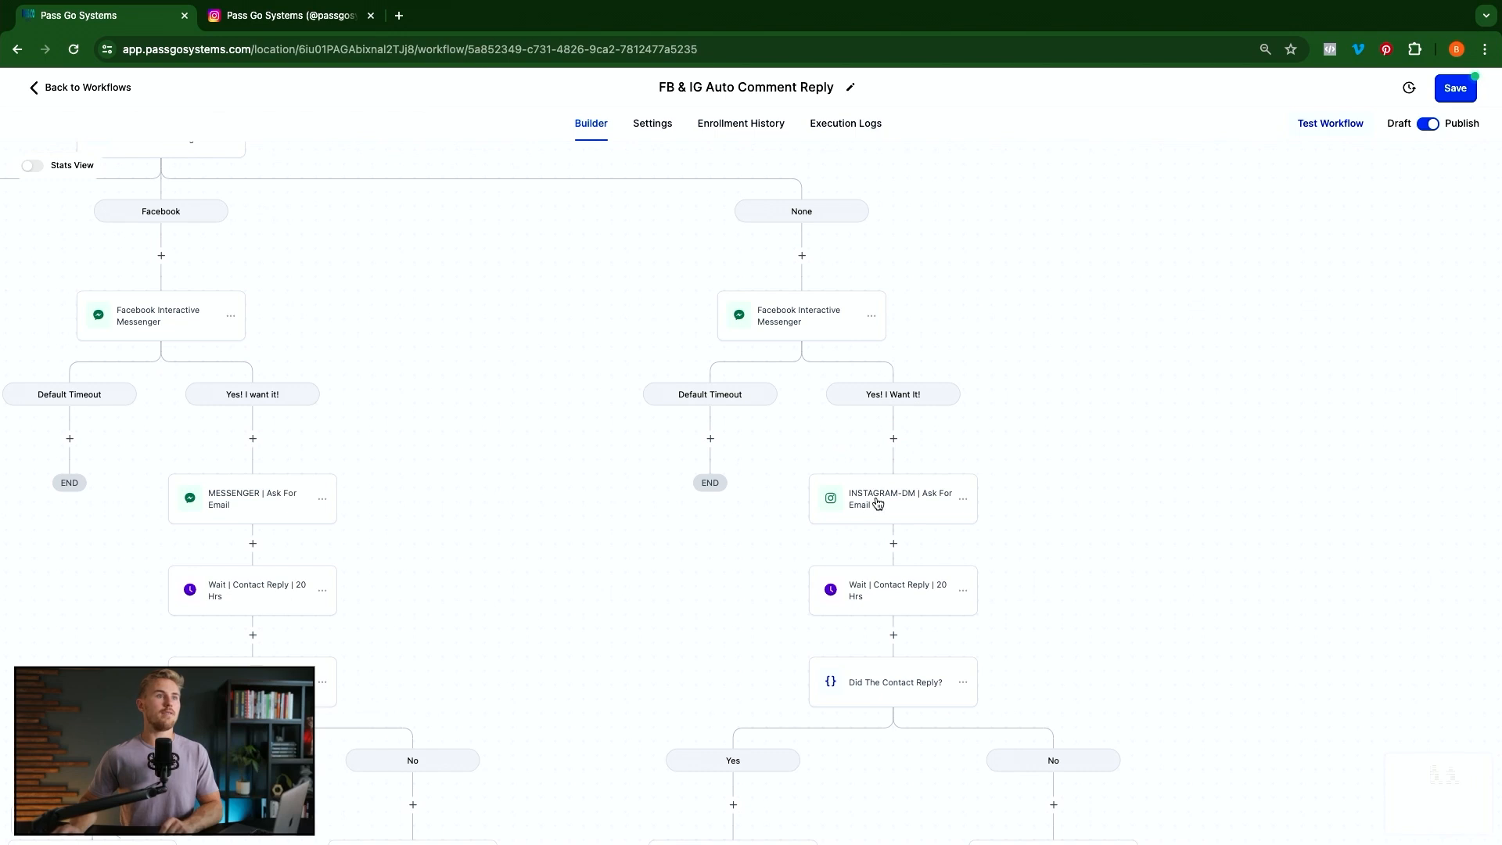
click(893, 440)
text(mess)
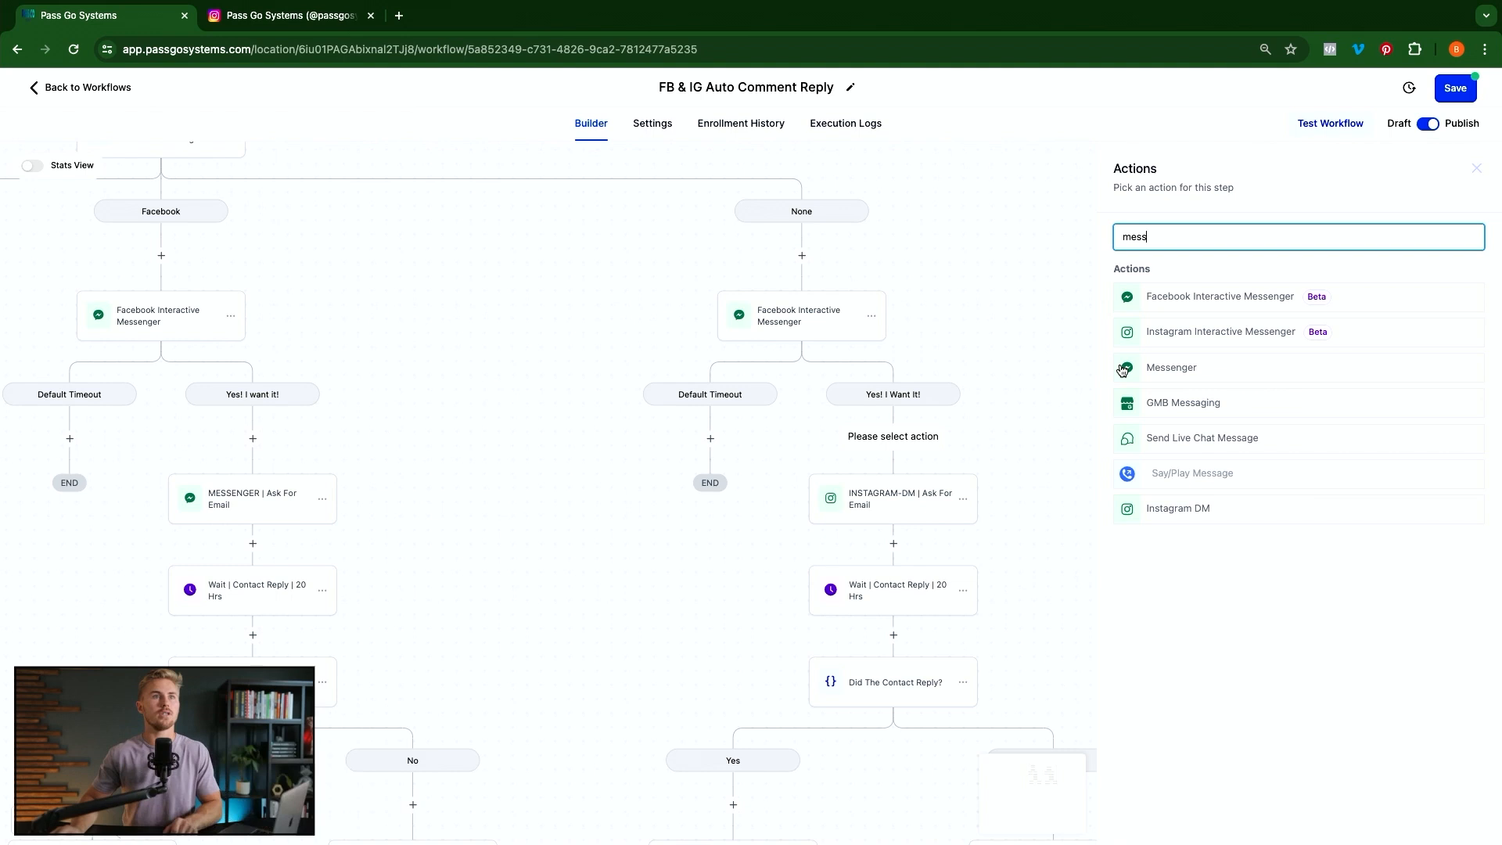
click(1163, 371)
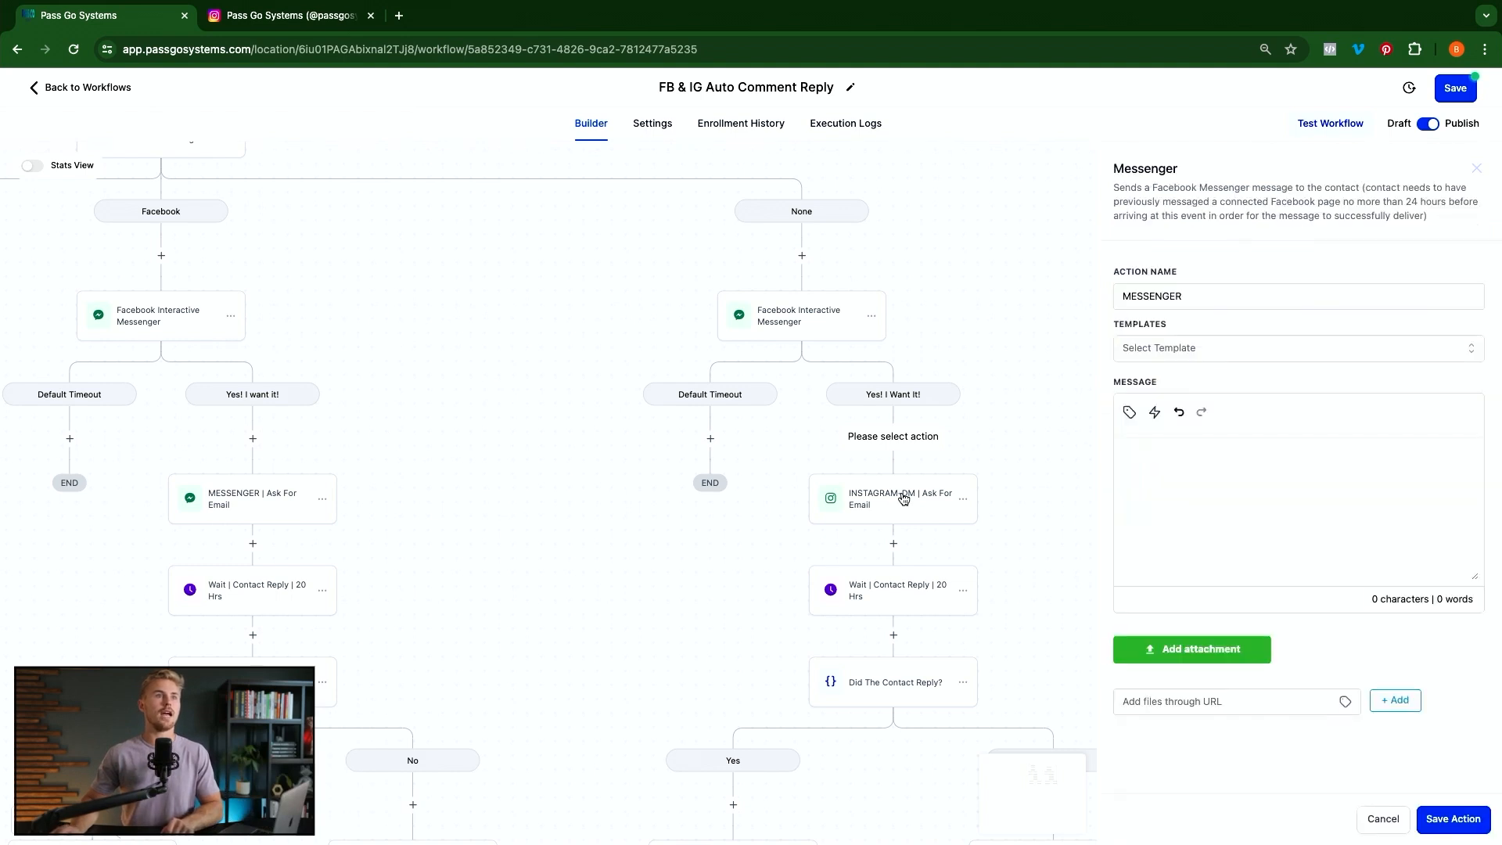
click(871, 507)
drag(1252, 467, 1104, 419)
key(super+c)
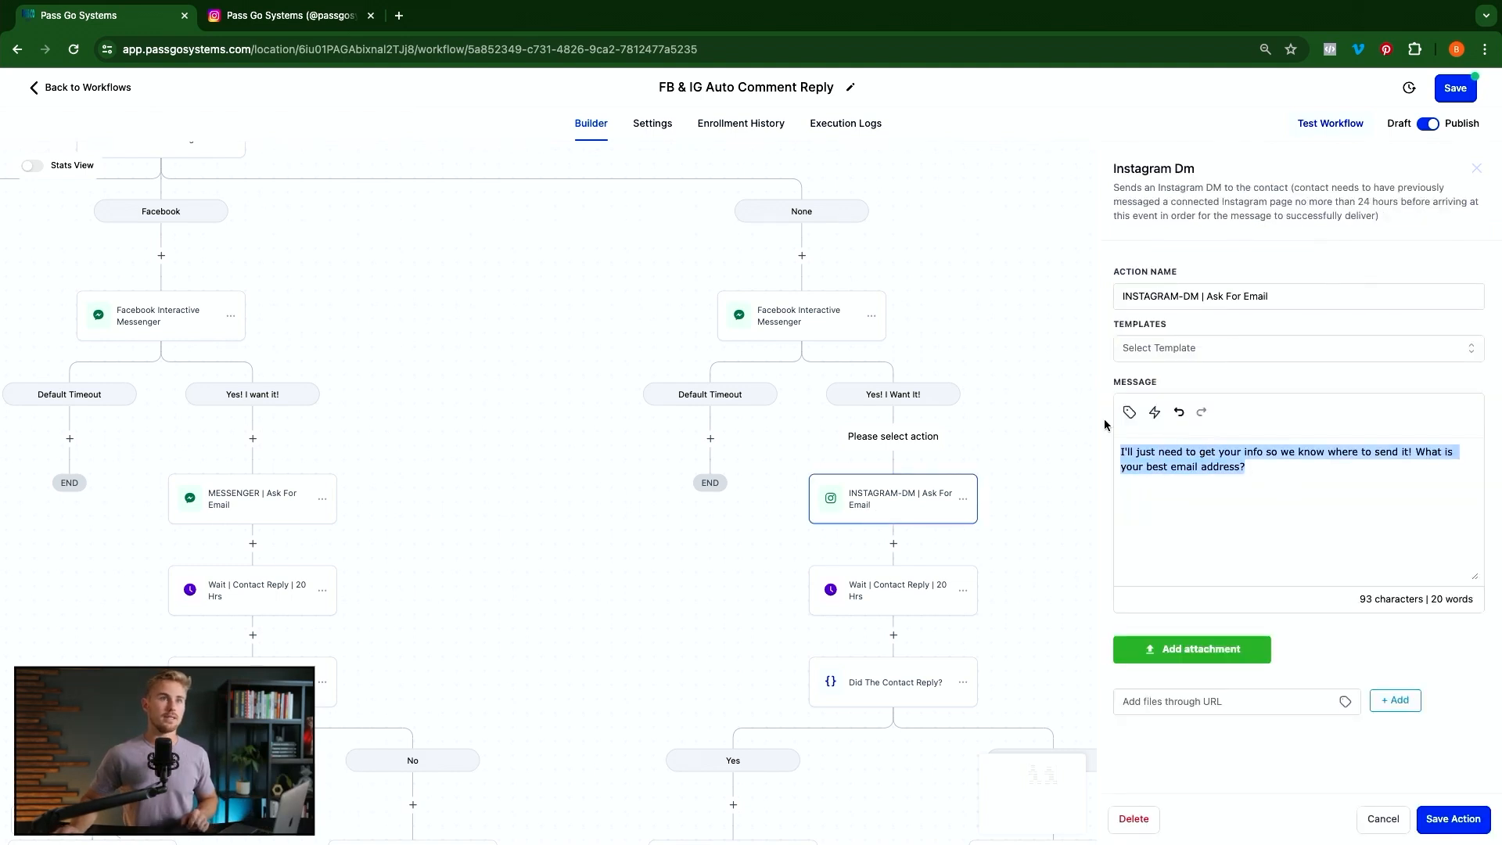
click(1025, 443)
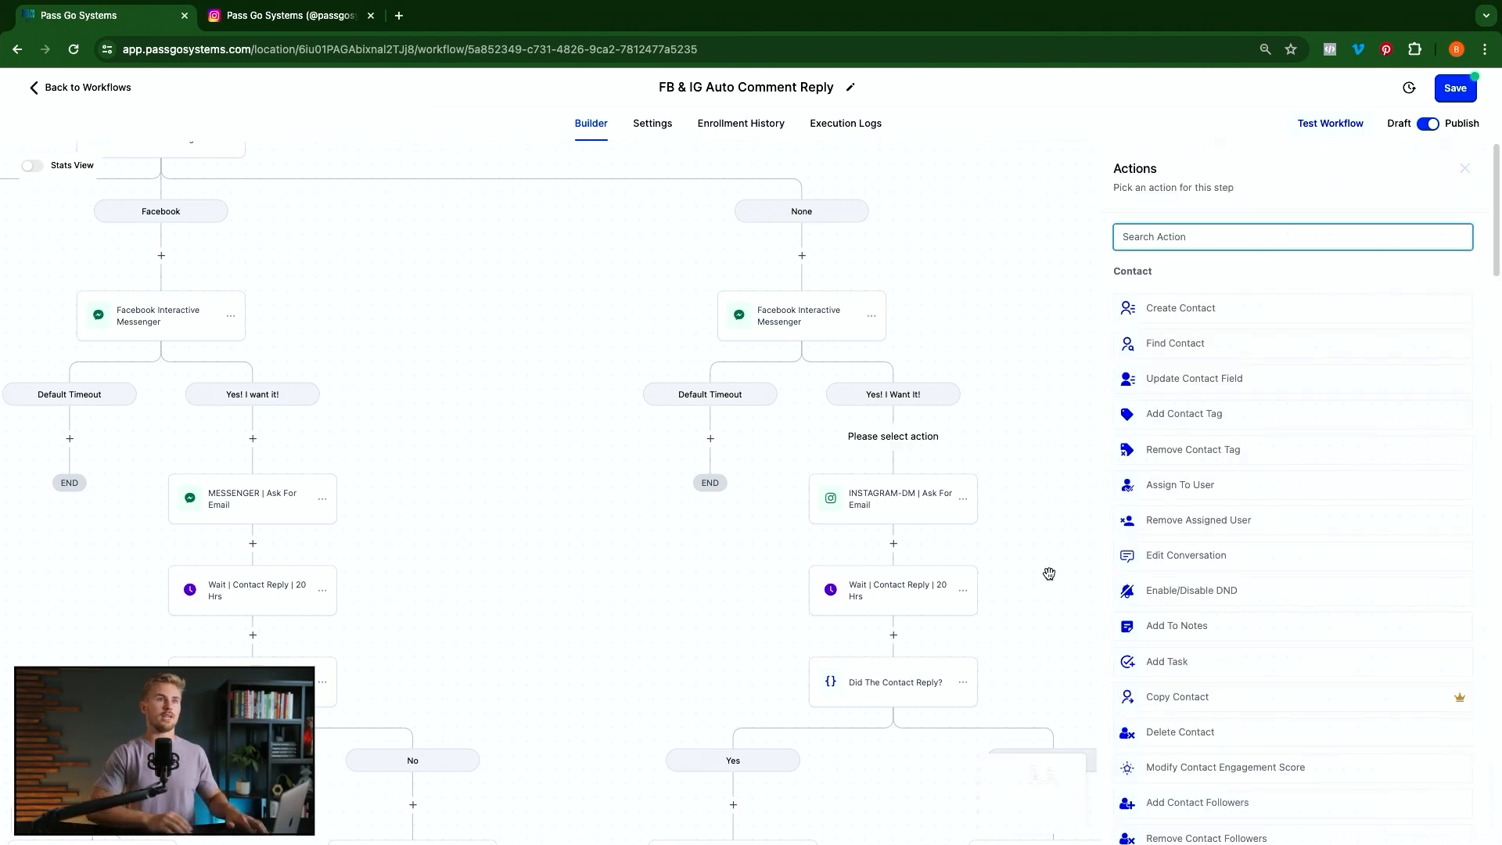
text(mess)
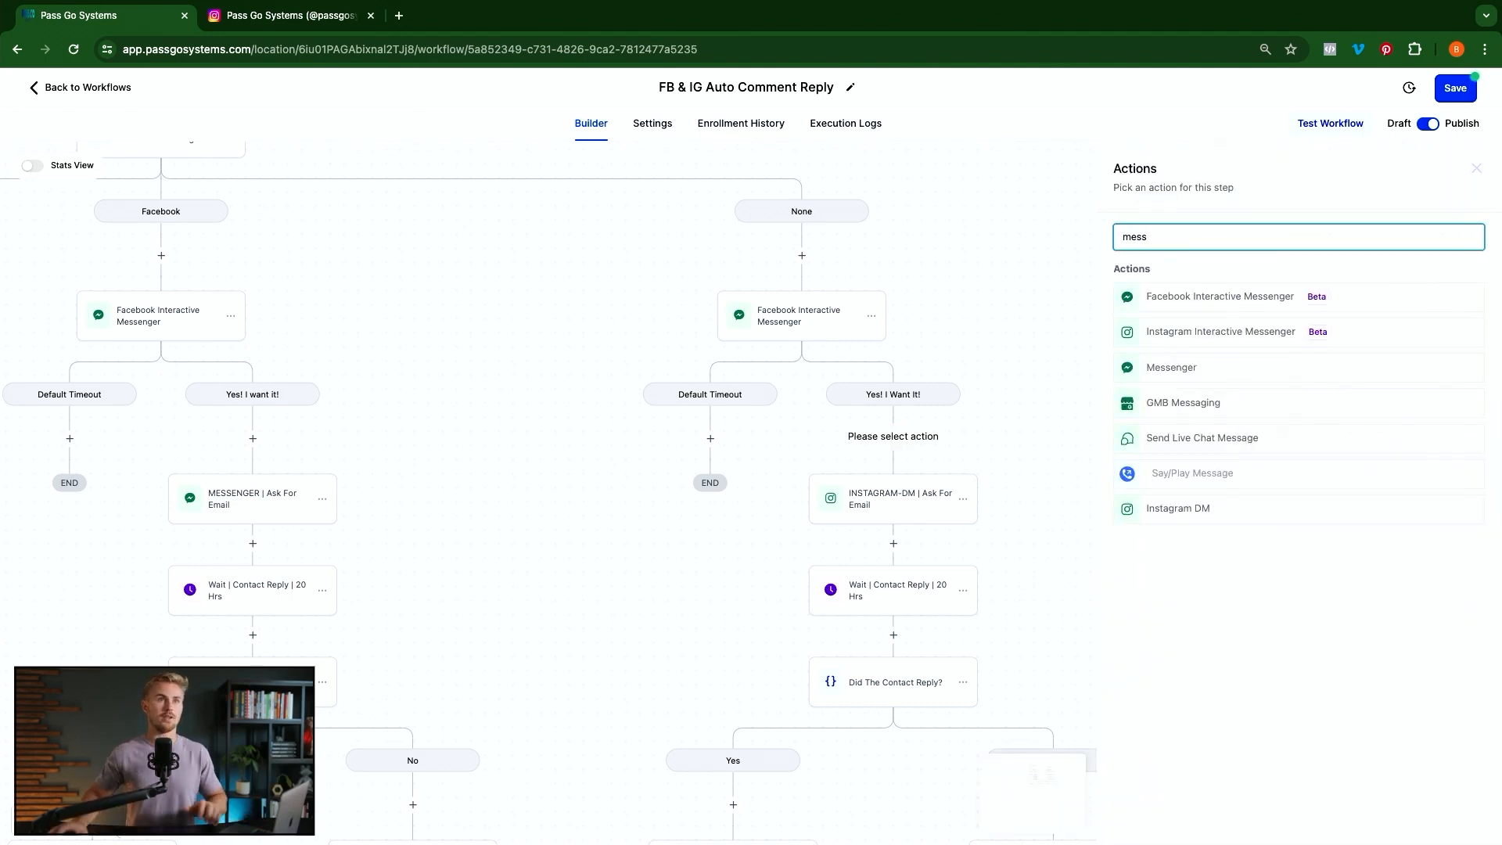
click(1188, 376)
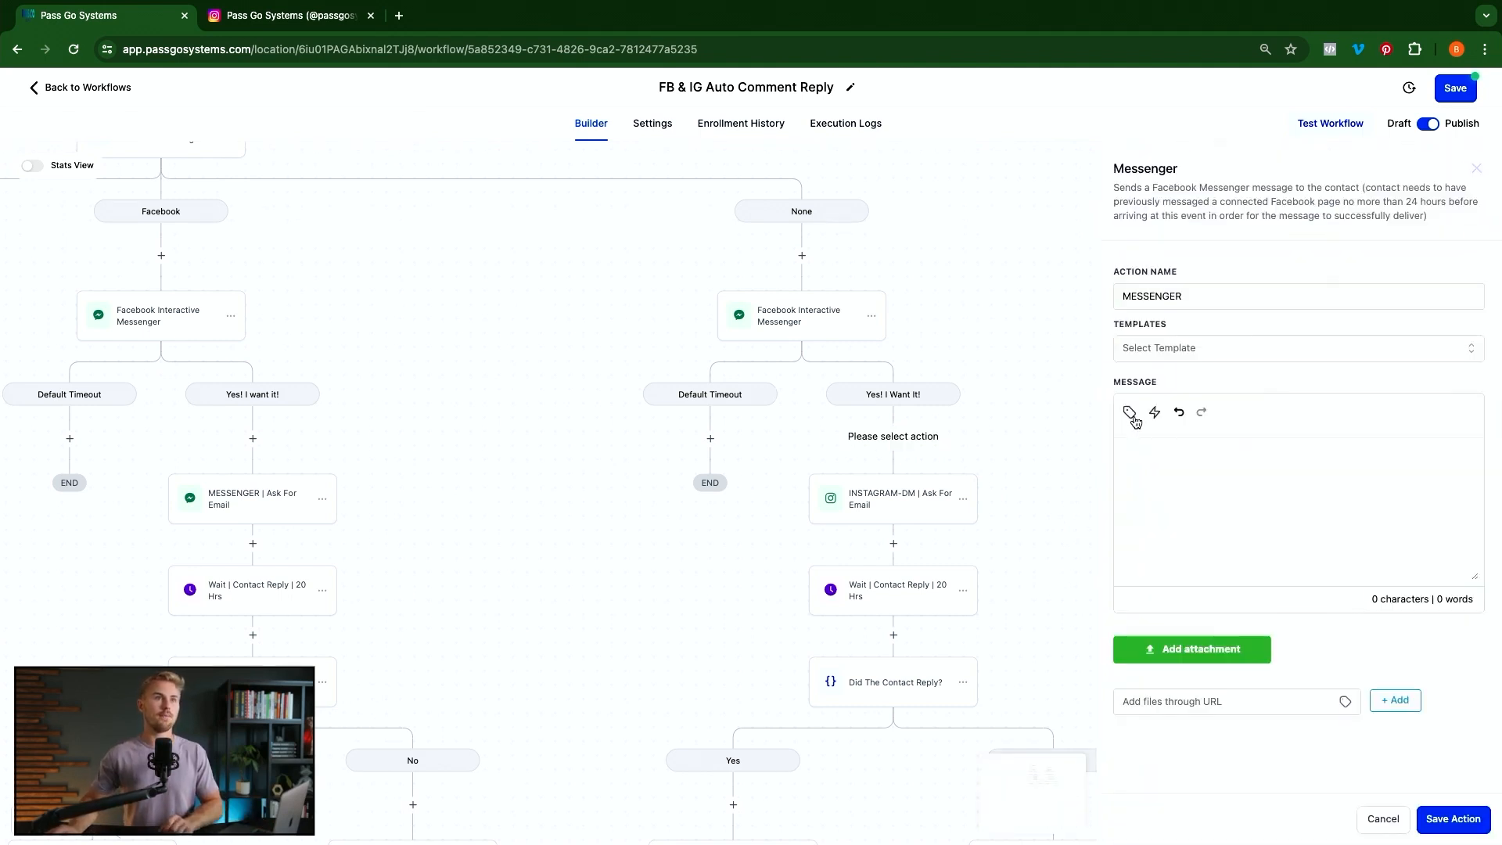
key(super+v)
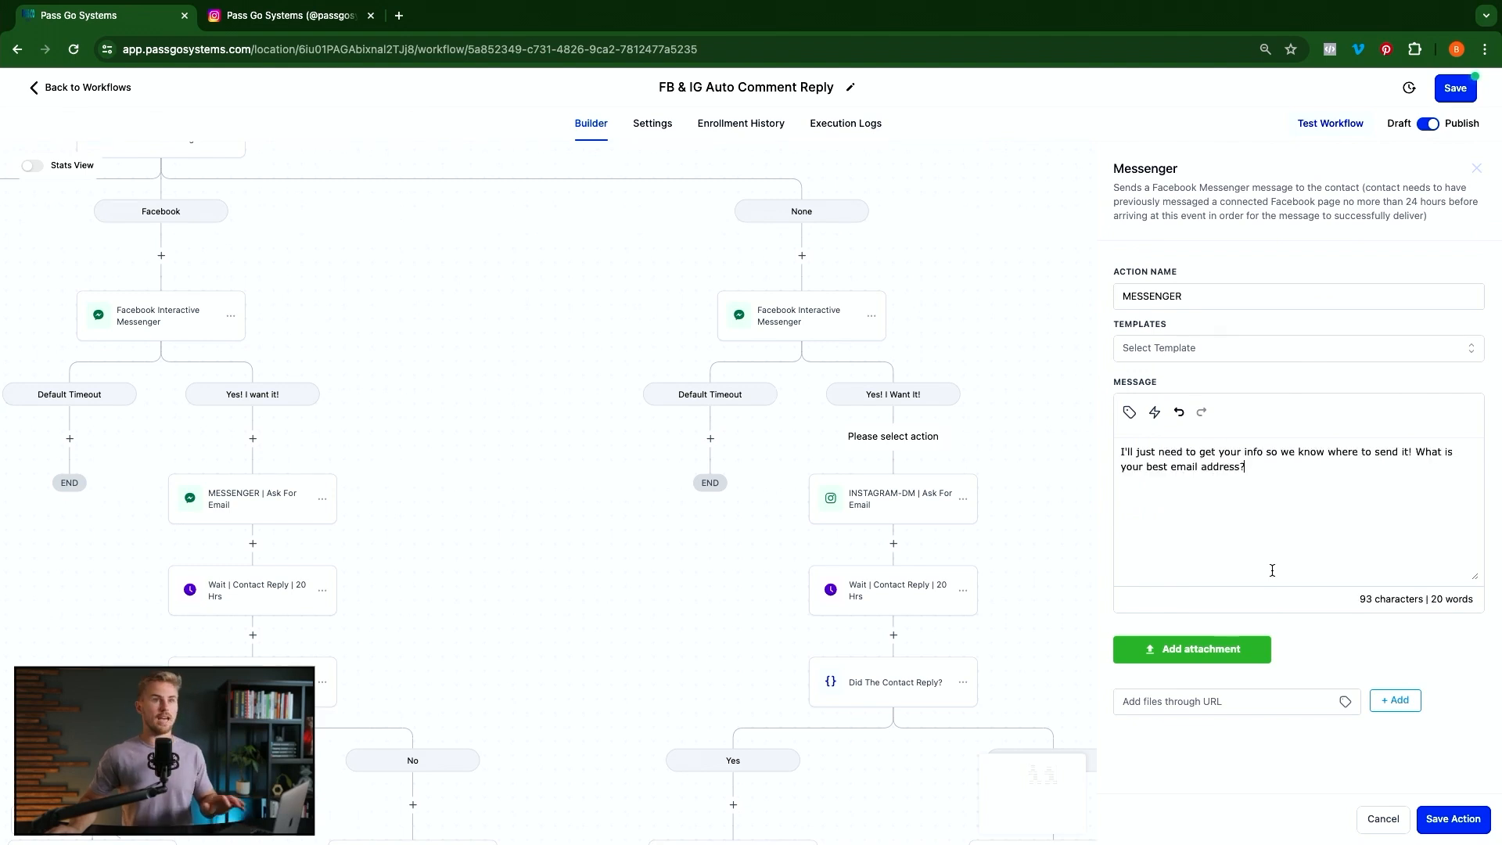
click(1454, 819)
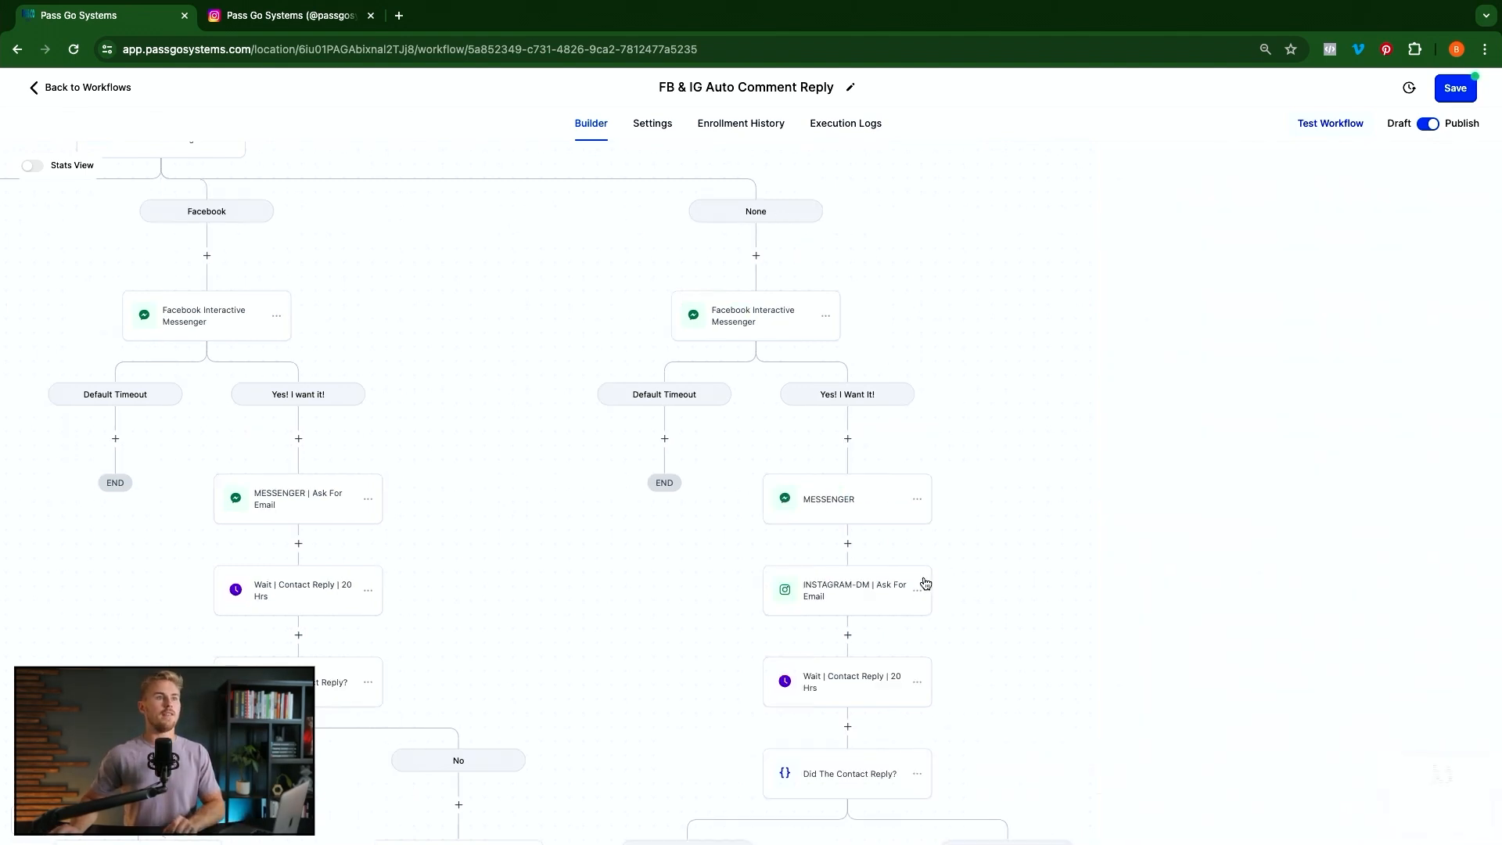
Delete only the INSTAGRAM-DM | Ask For Email step, keeping the steps after it
click(918, 591)
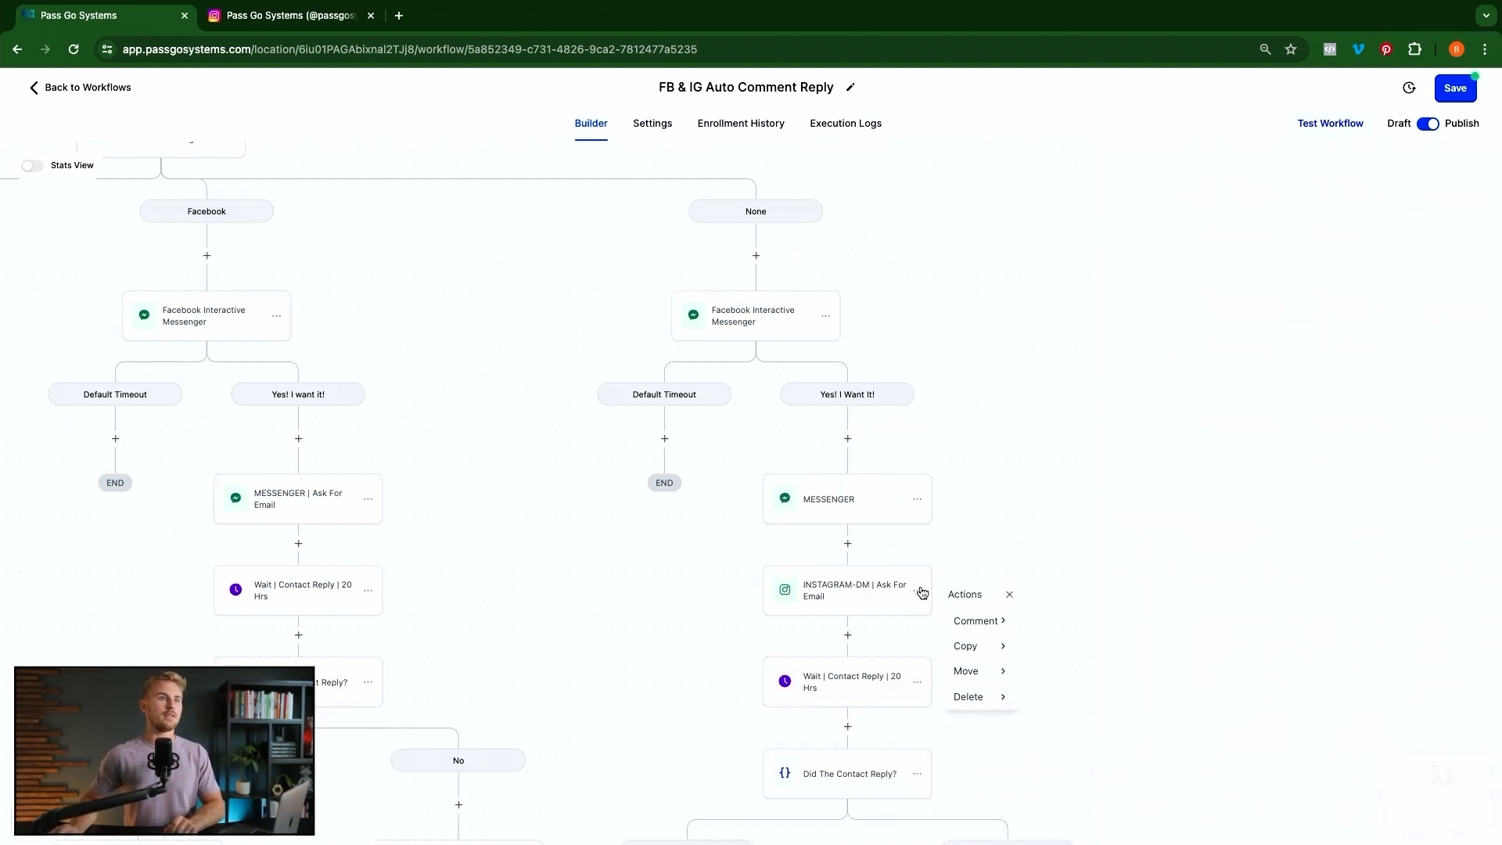
click(983, 696)
click(1077, 619)
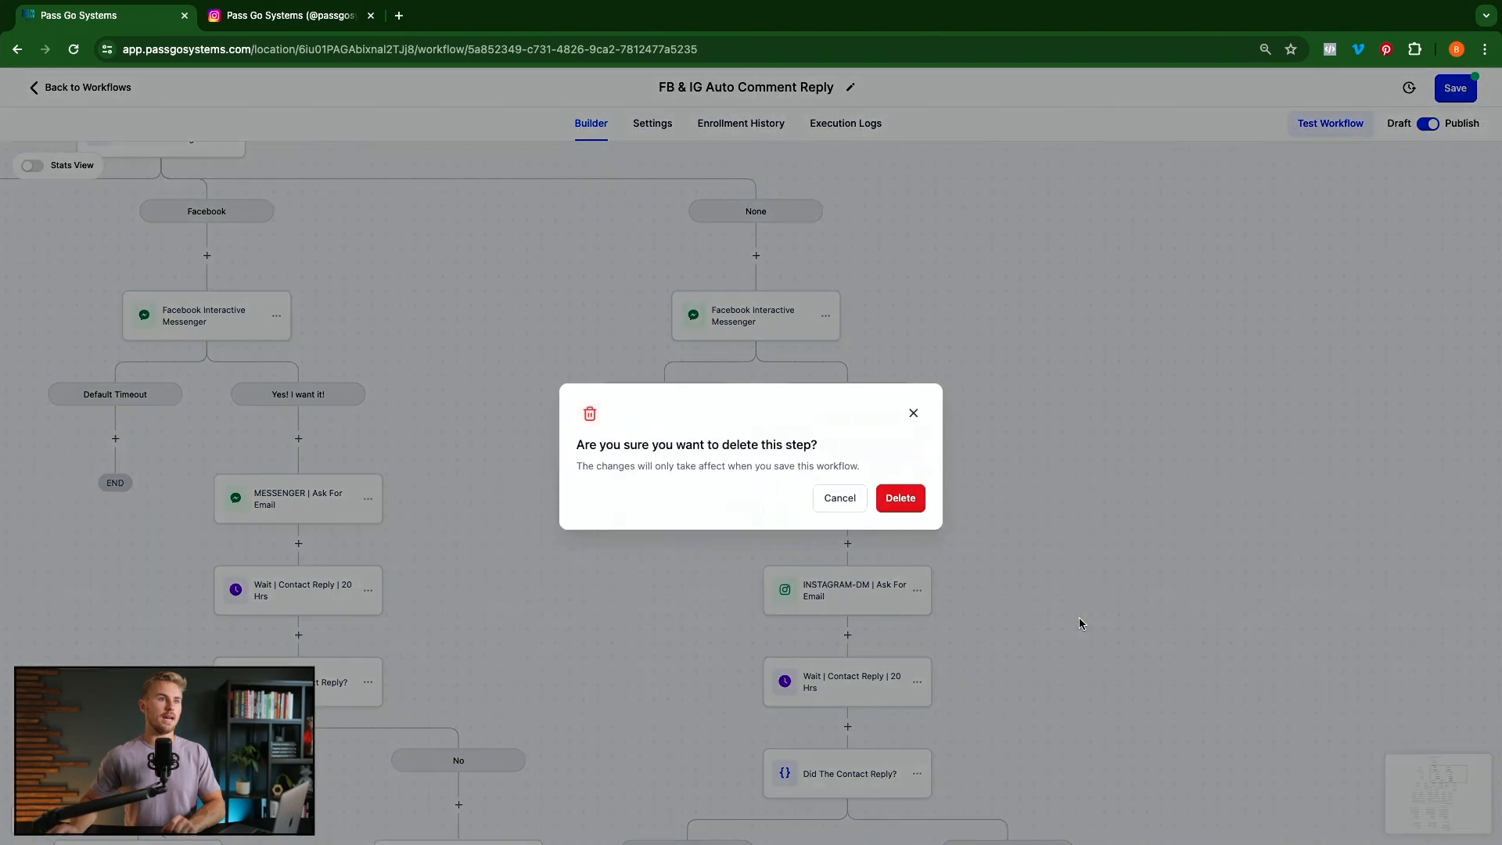
click(901, 499)
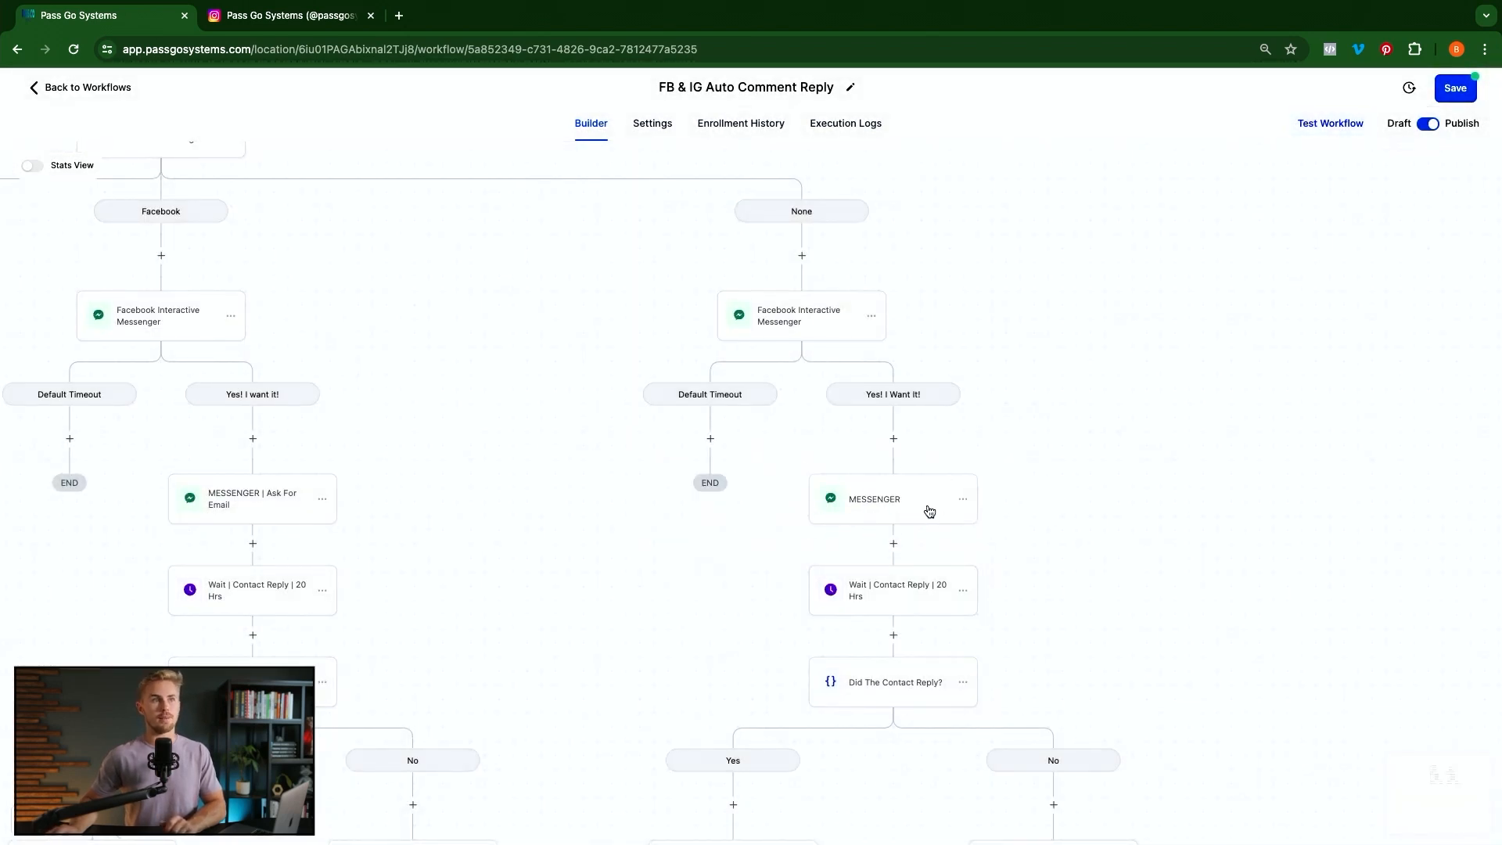
Repoint the Instagram branch's Go To so it jumps to the Update contact field step
scroll(929, 511, down, 3)
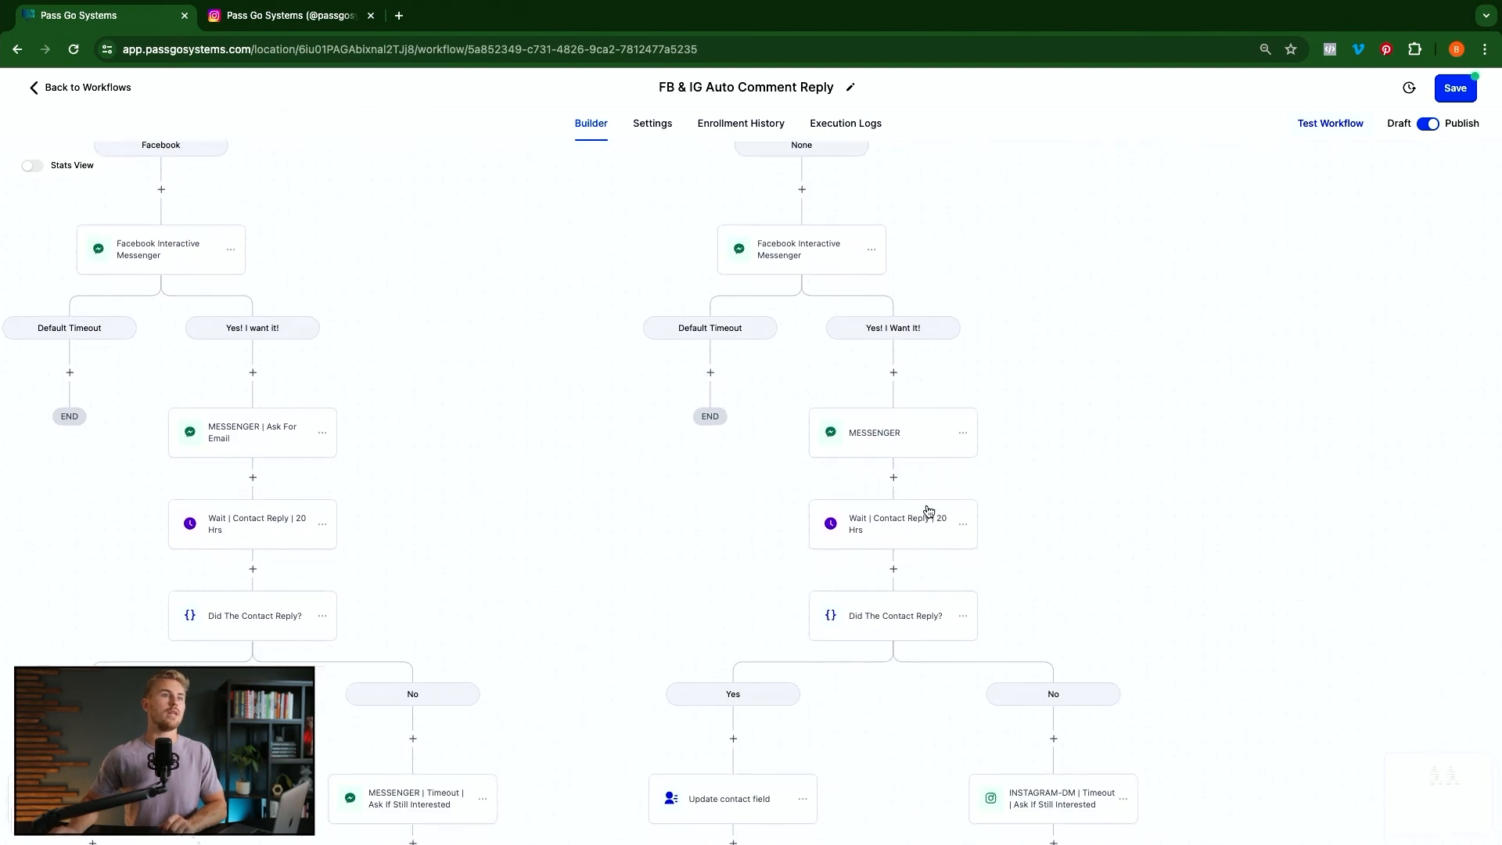
scroll(1041, 728, down, 5)
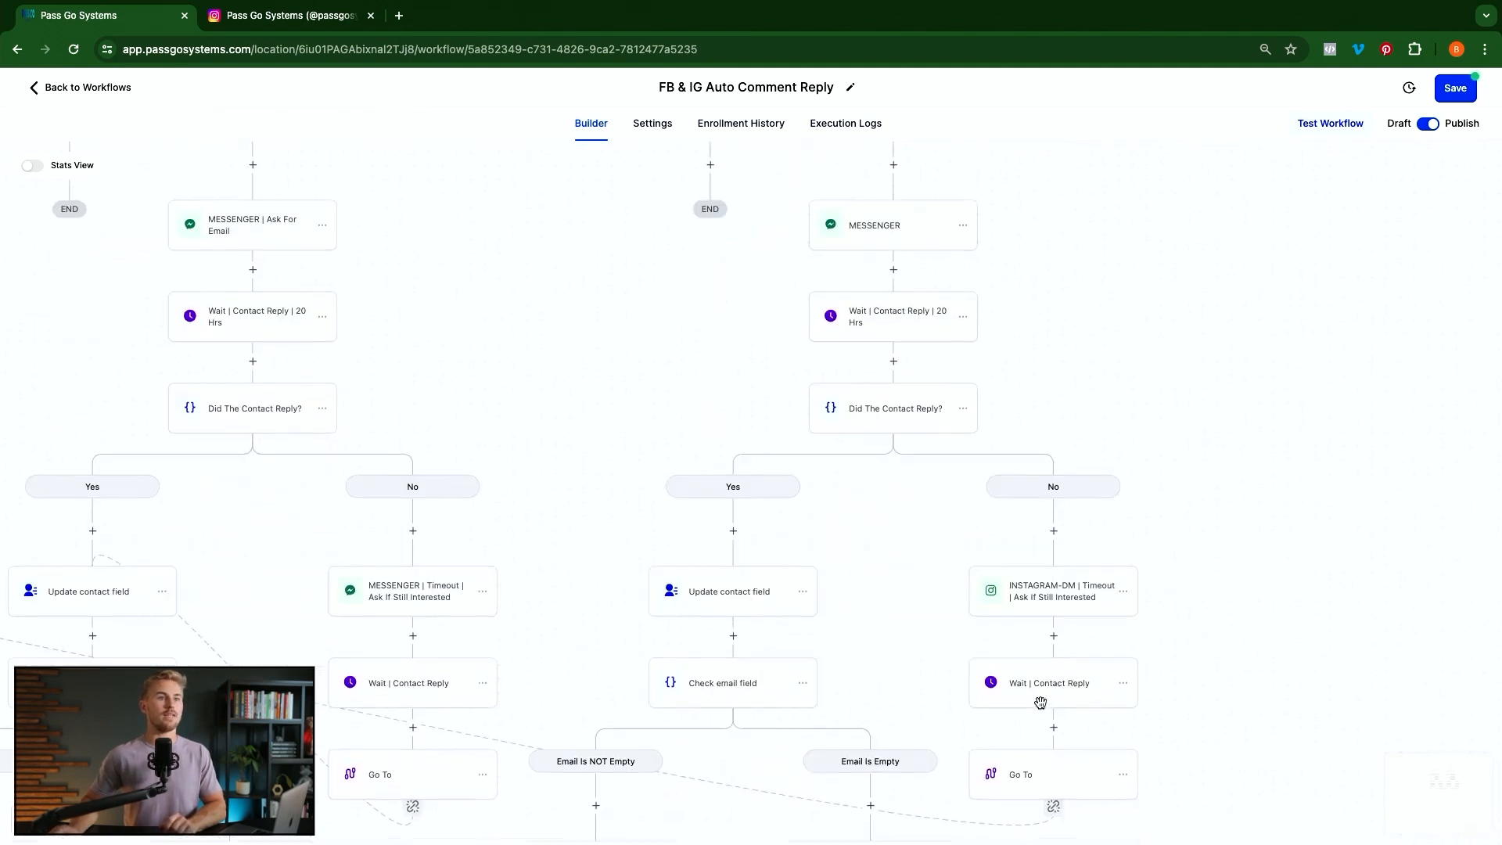
scroll(960, 465, up, 3)
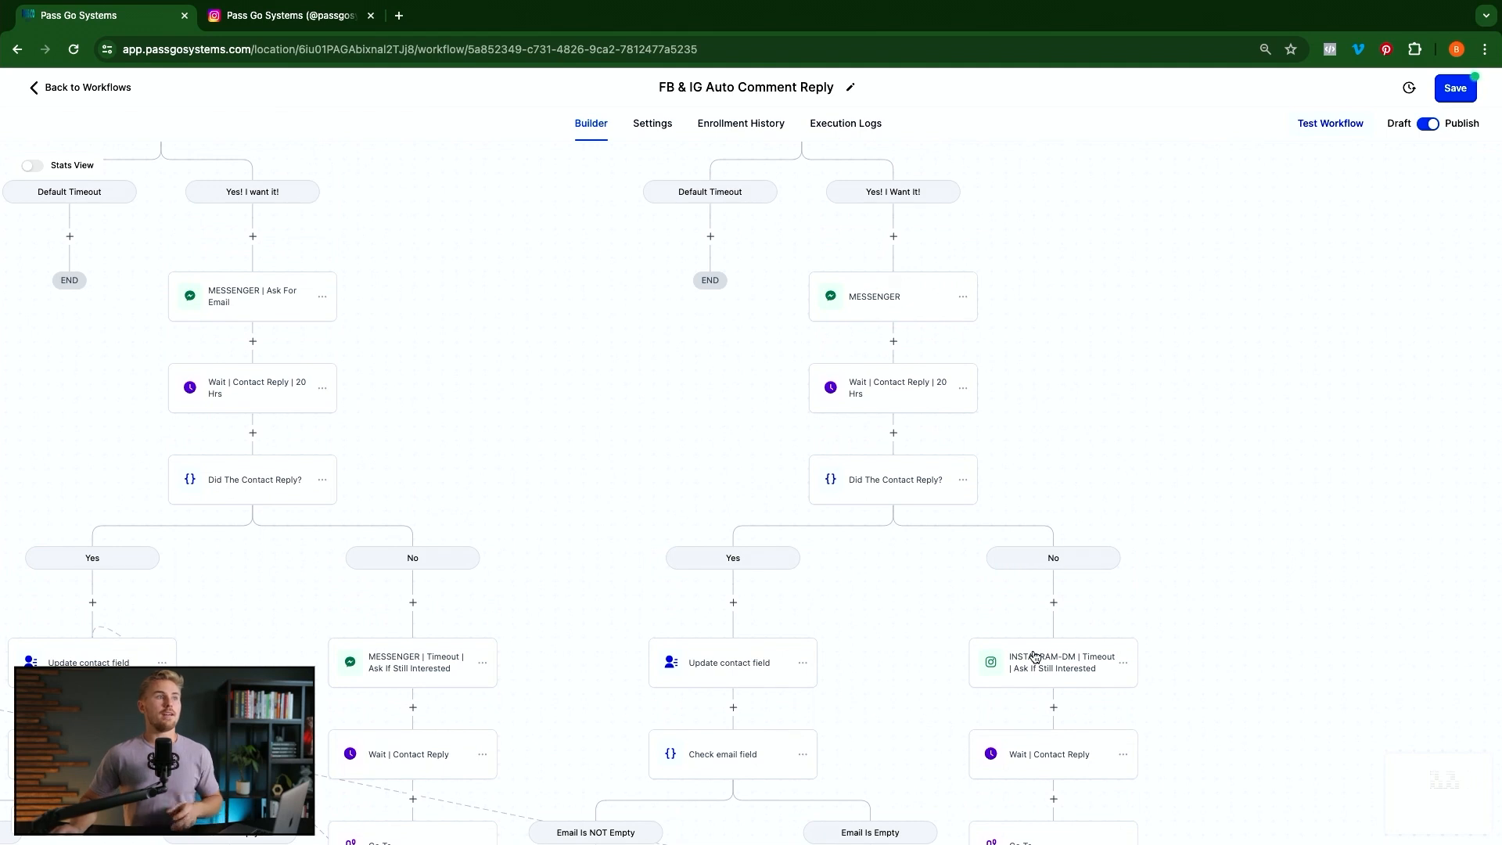
scroll(1053, 682, down, 1)
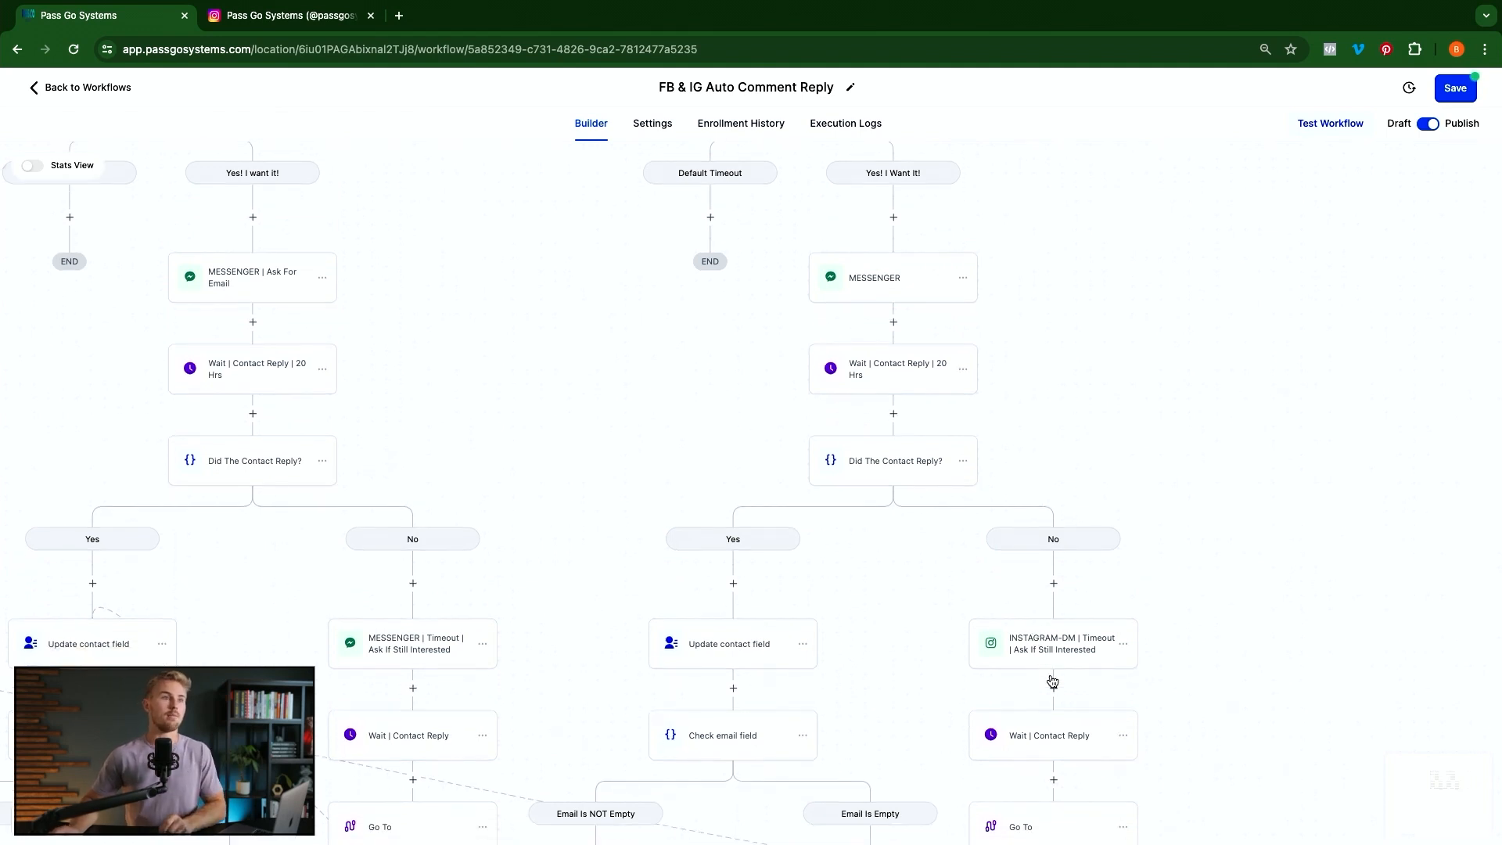
scroll(973, 629, down, 4)
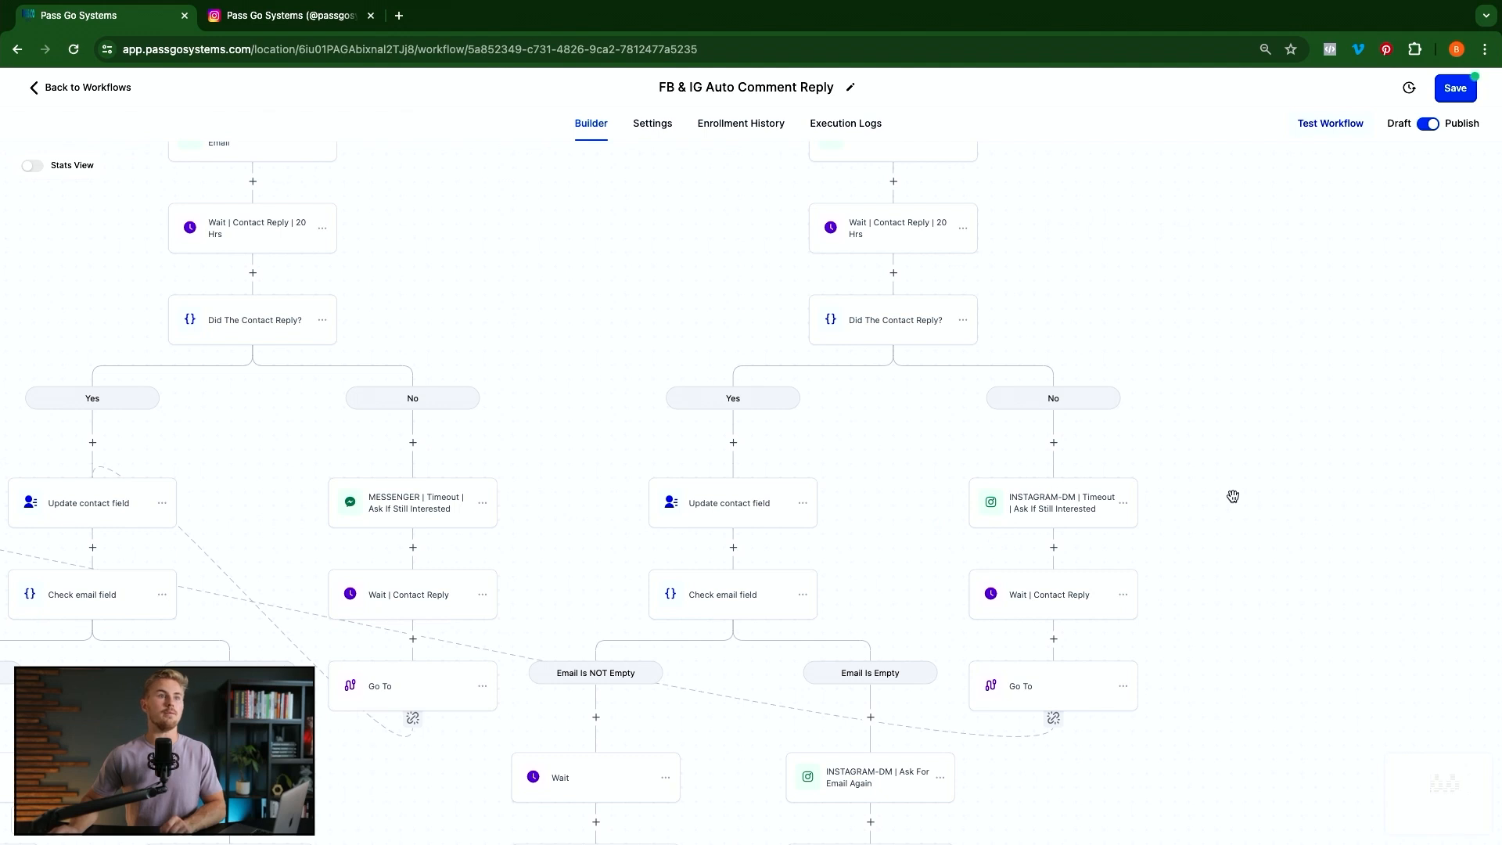
click(1053, 720)
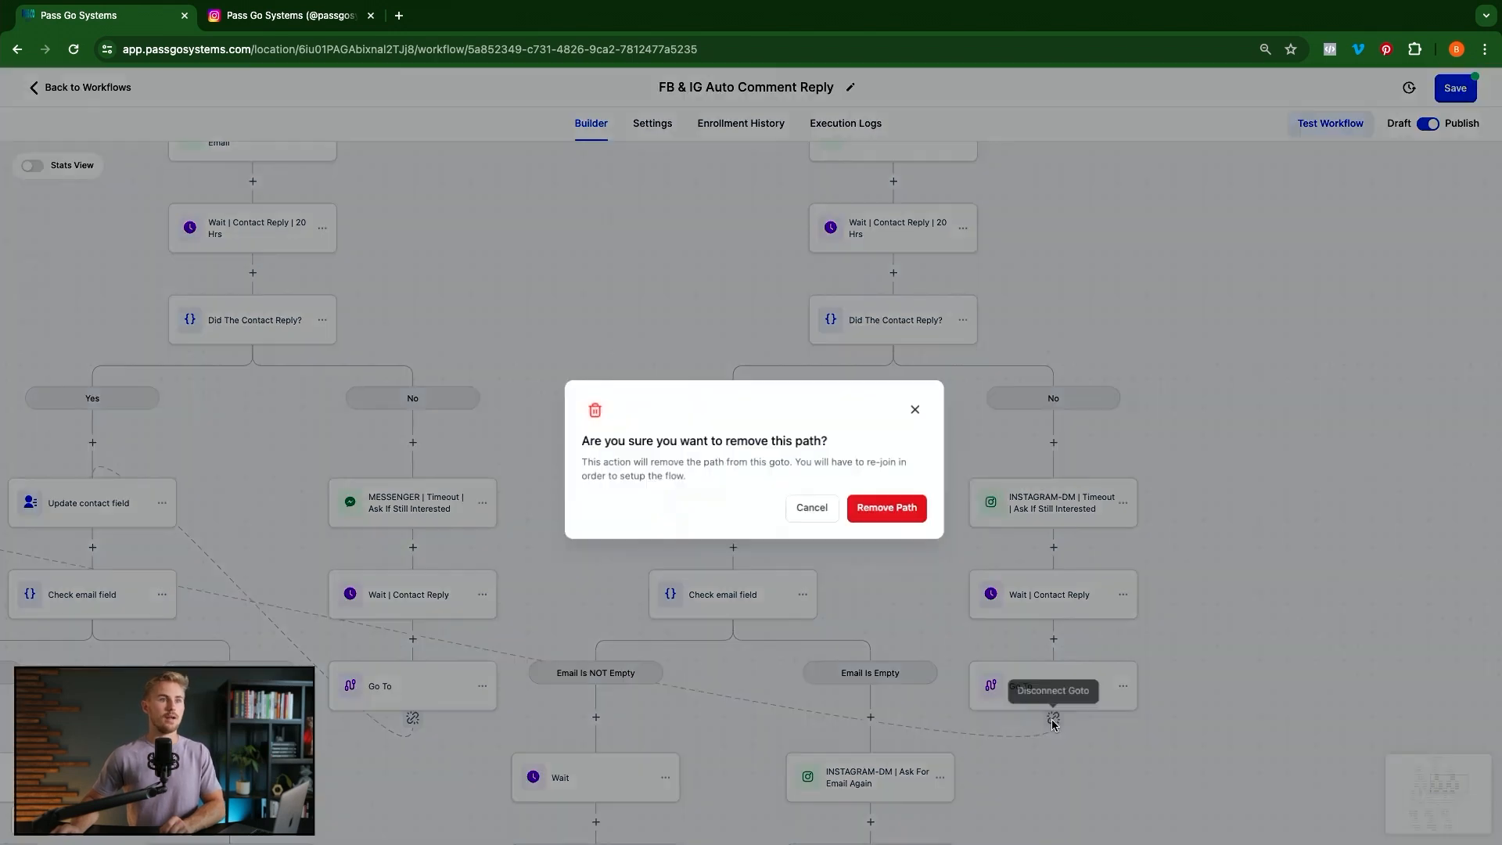
click(884, 505)
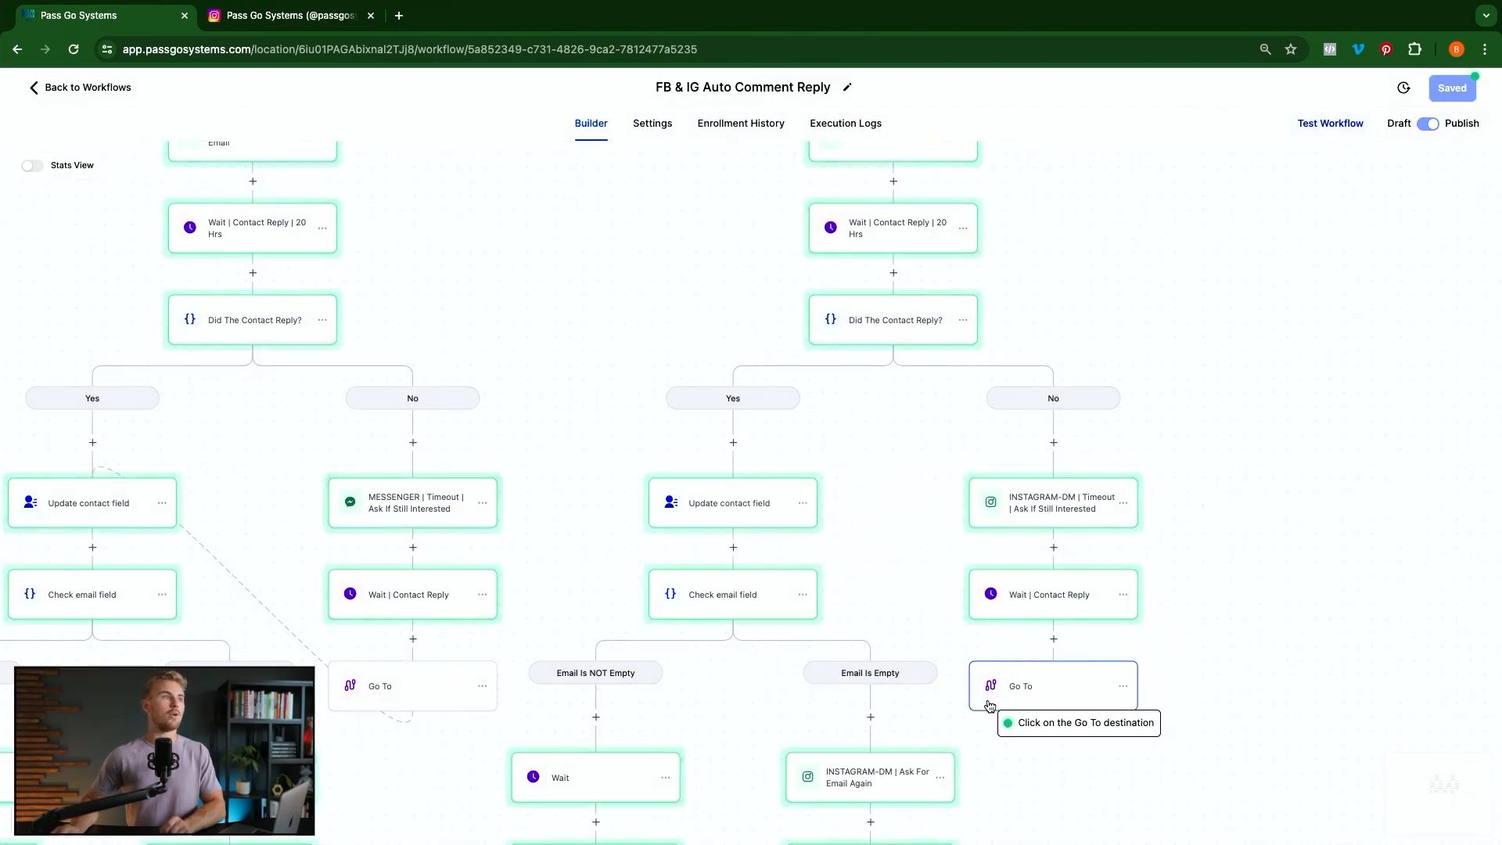
scroll(524, 583, left, 5)
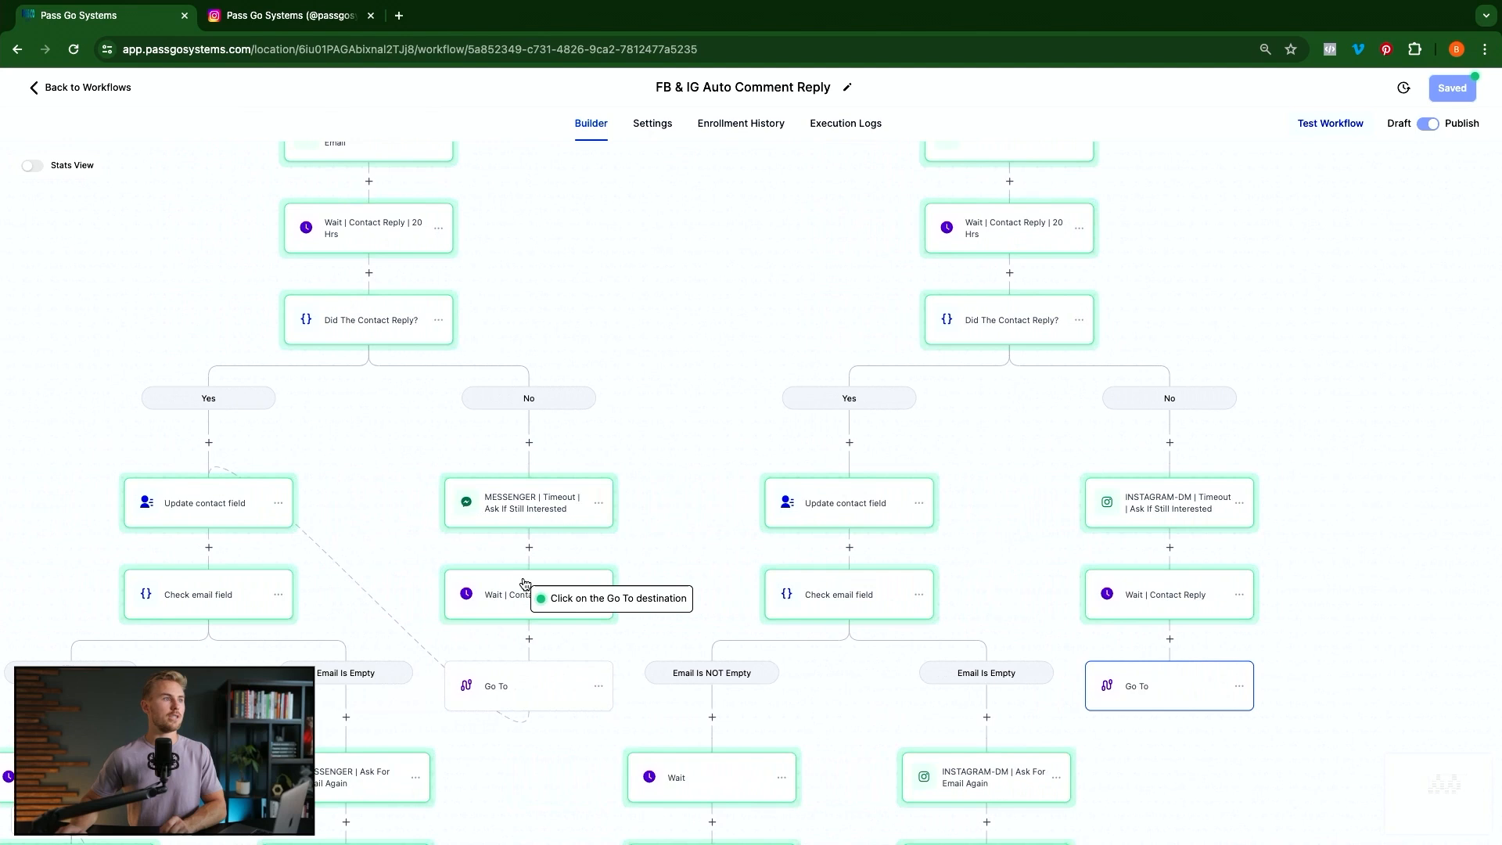
scroll(524, 583, left, 9)
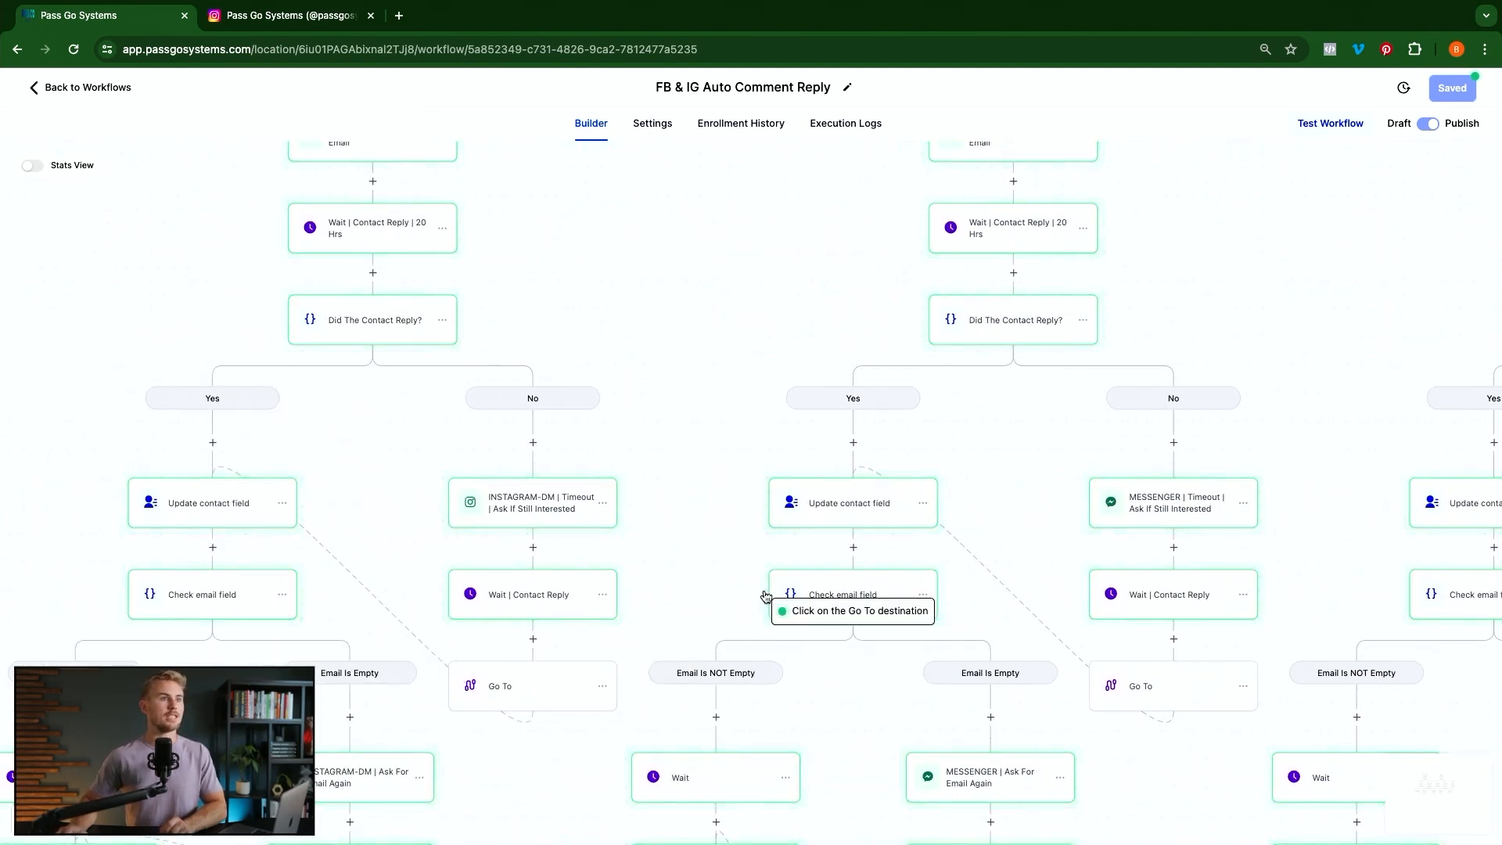
scroll(764, 591, right, 6)
scroll(765, 590, right, 6)
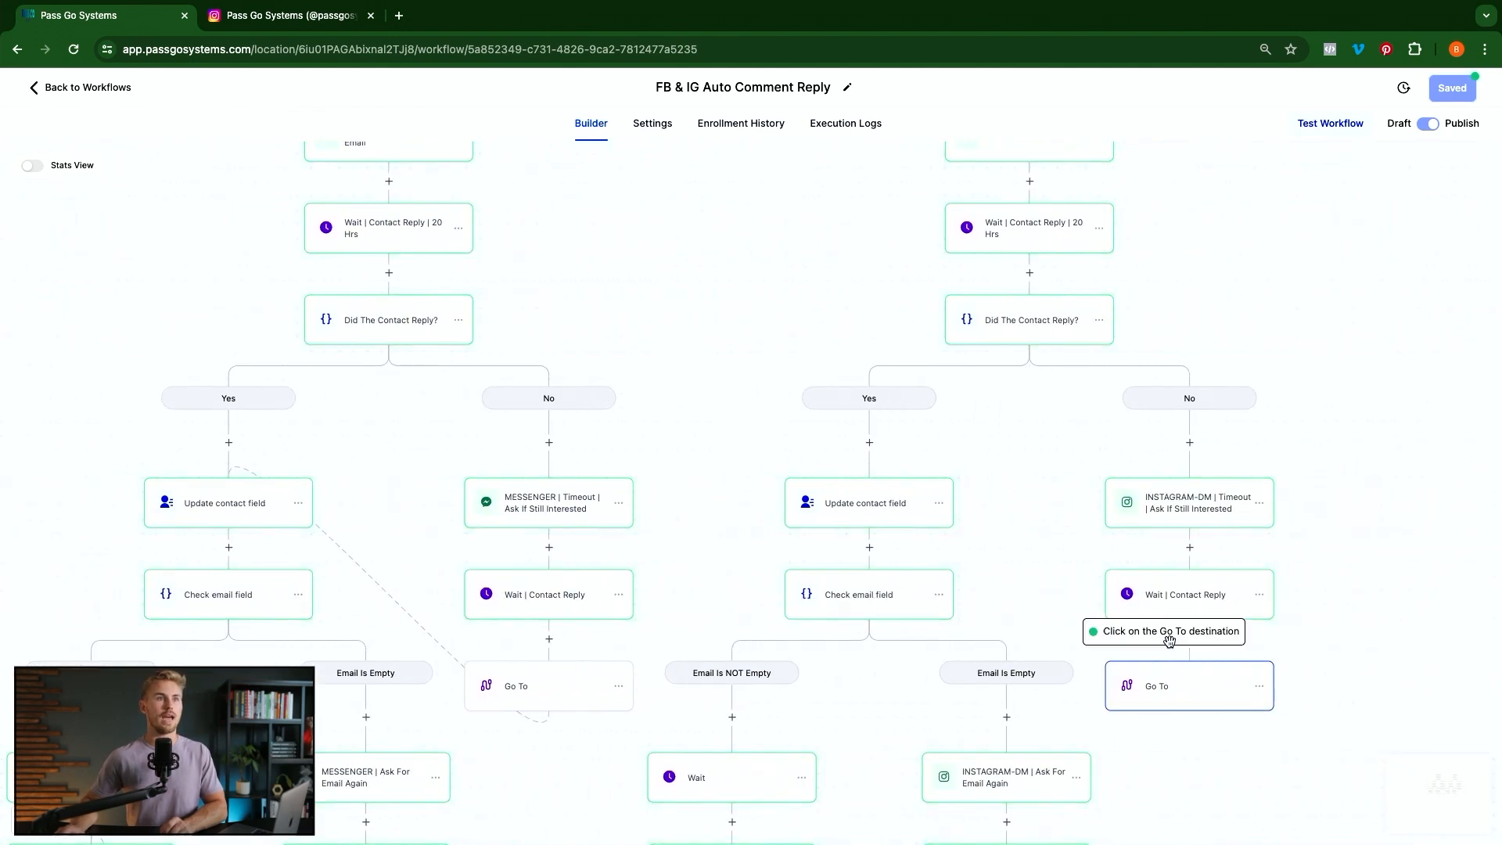
click(877, 517)
Repoint the other Go To so it jumps to INSTAGRAM-DM | Ask For Phone Number
scroll(1049, 603, down, 6)
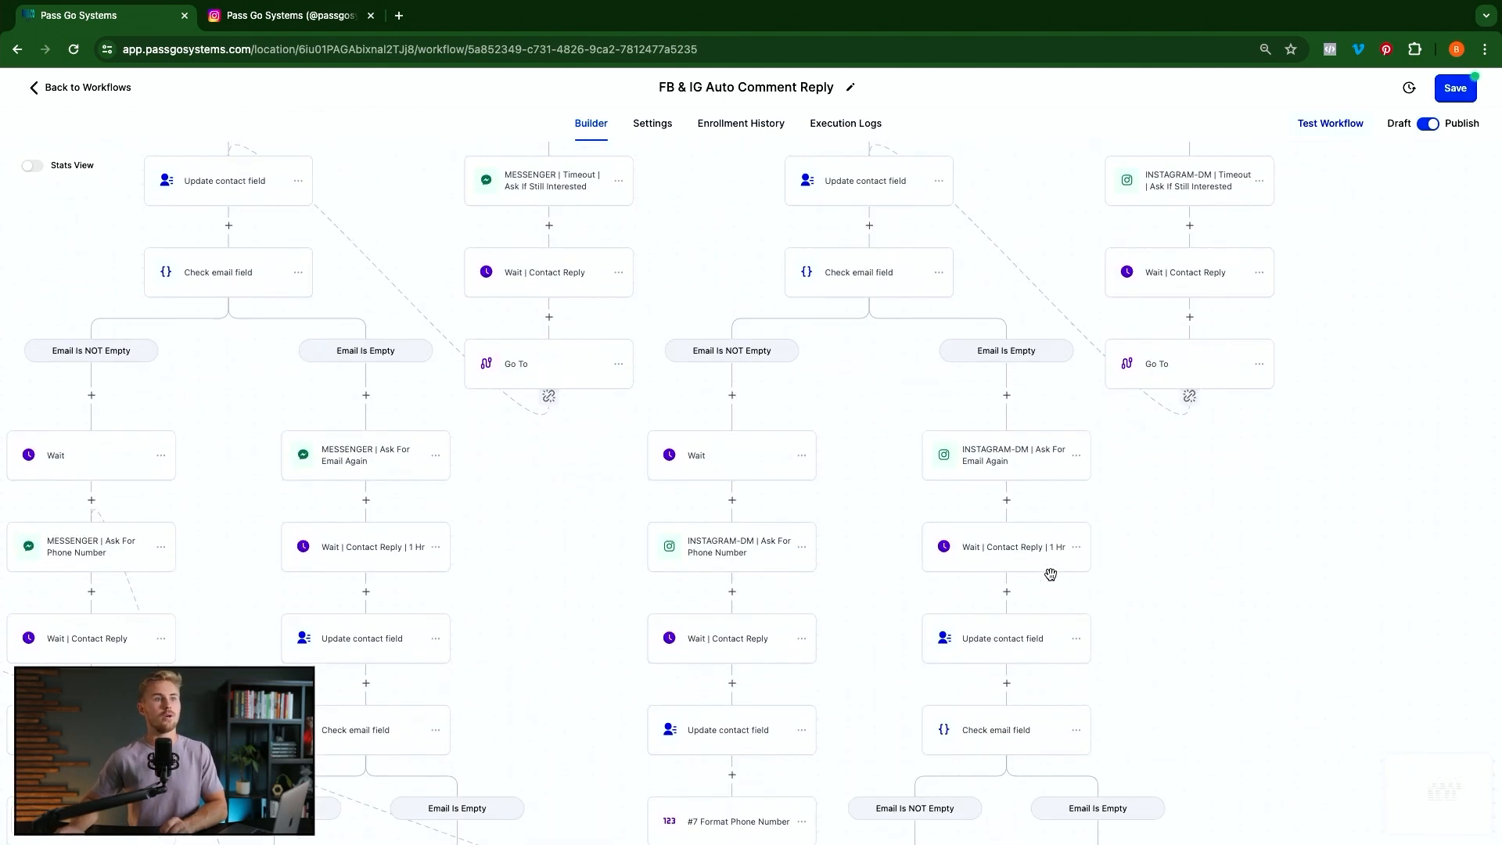
scroll(1051, 575, down, 5)
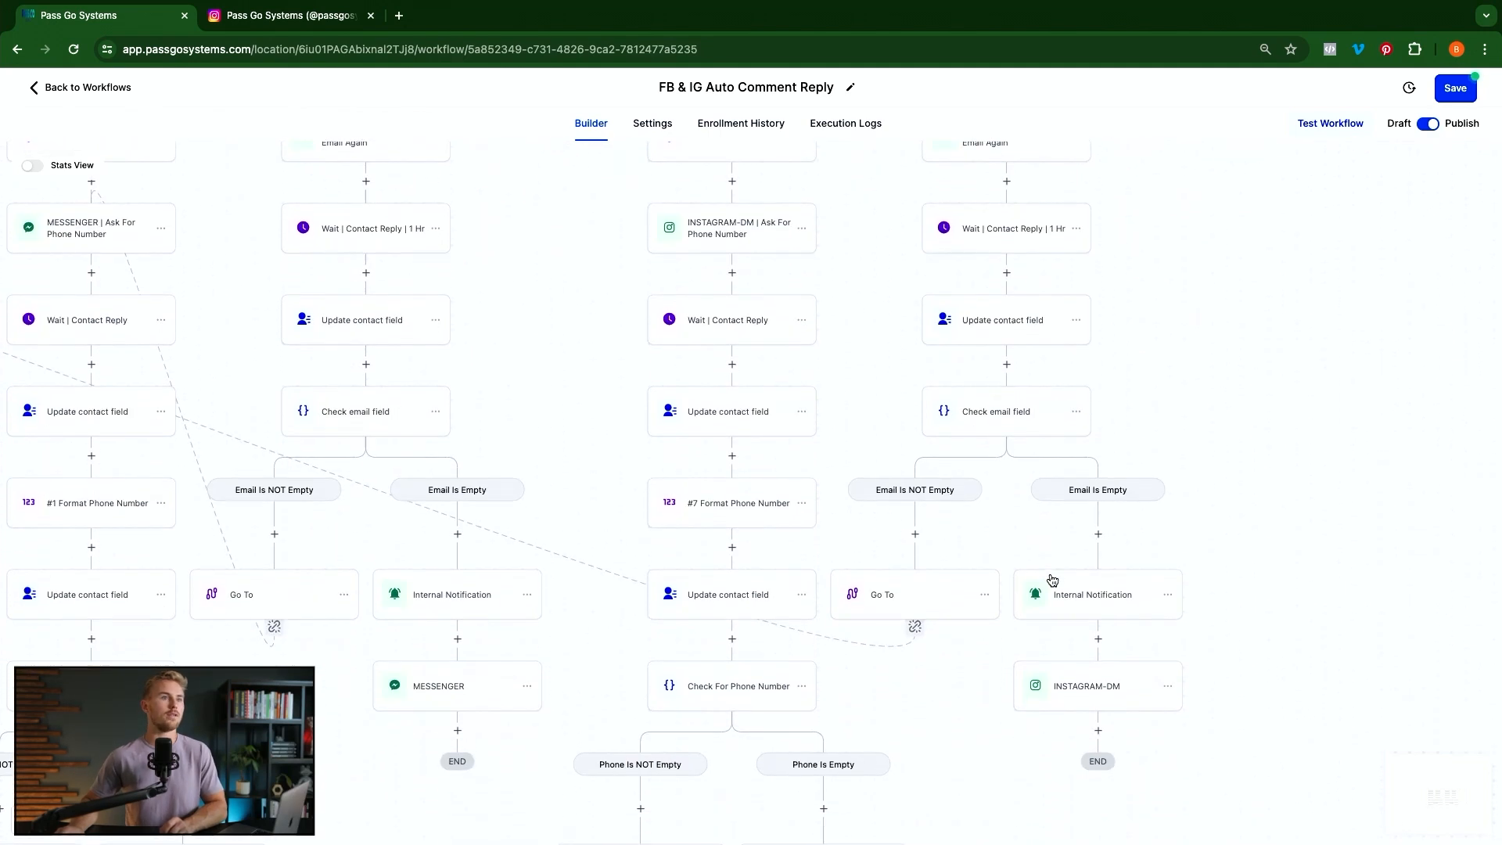
scroll(1052, 579, down, 1)
click(916, 585)
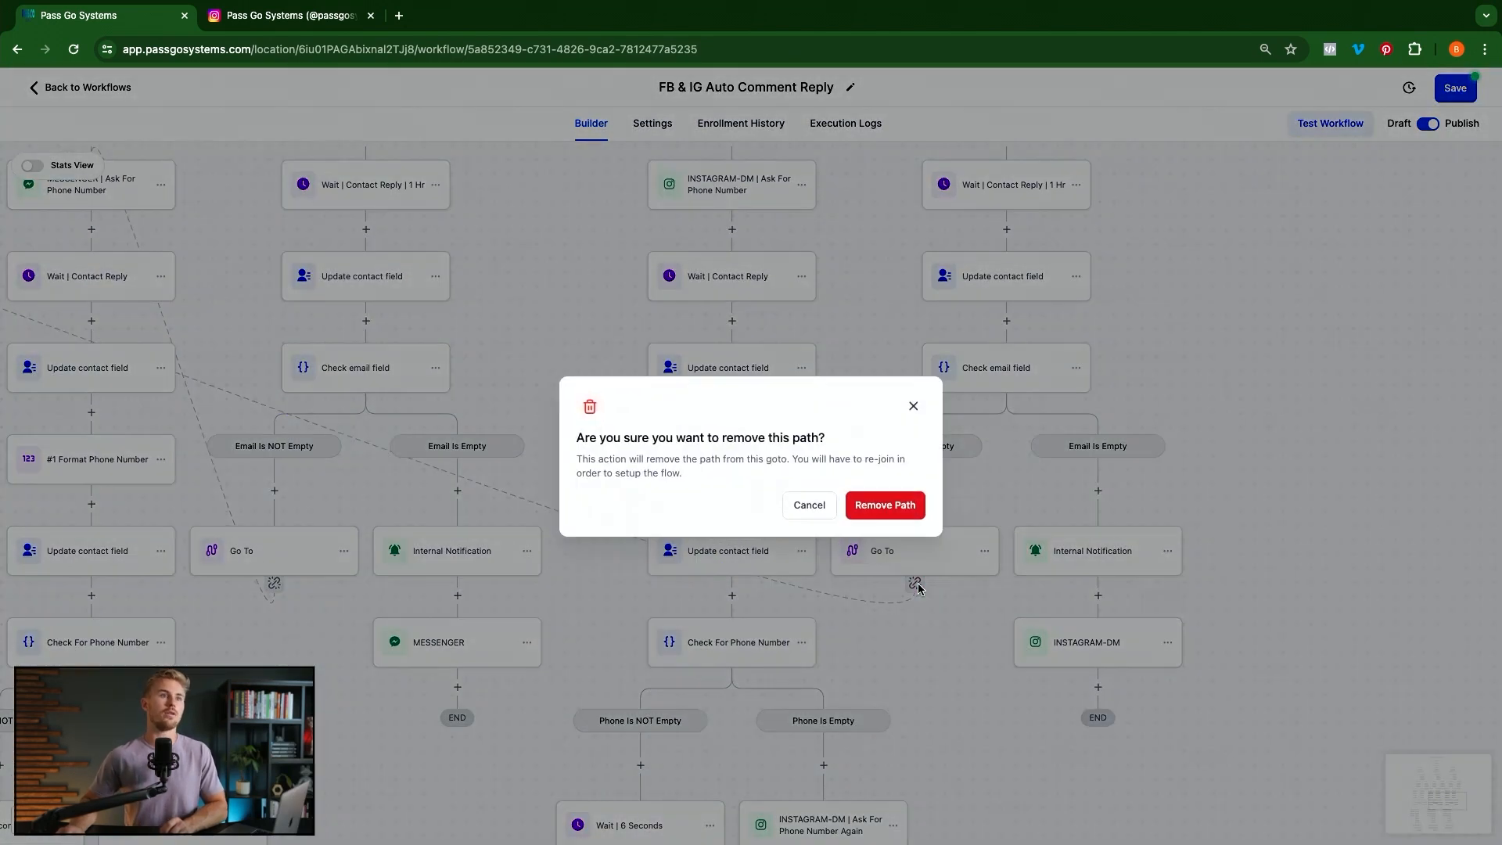
click(896, 510)
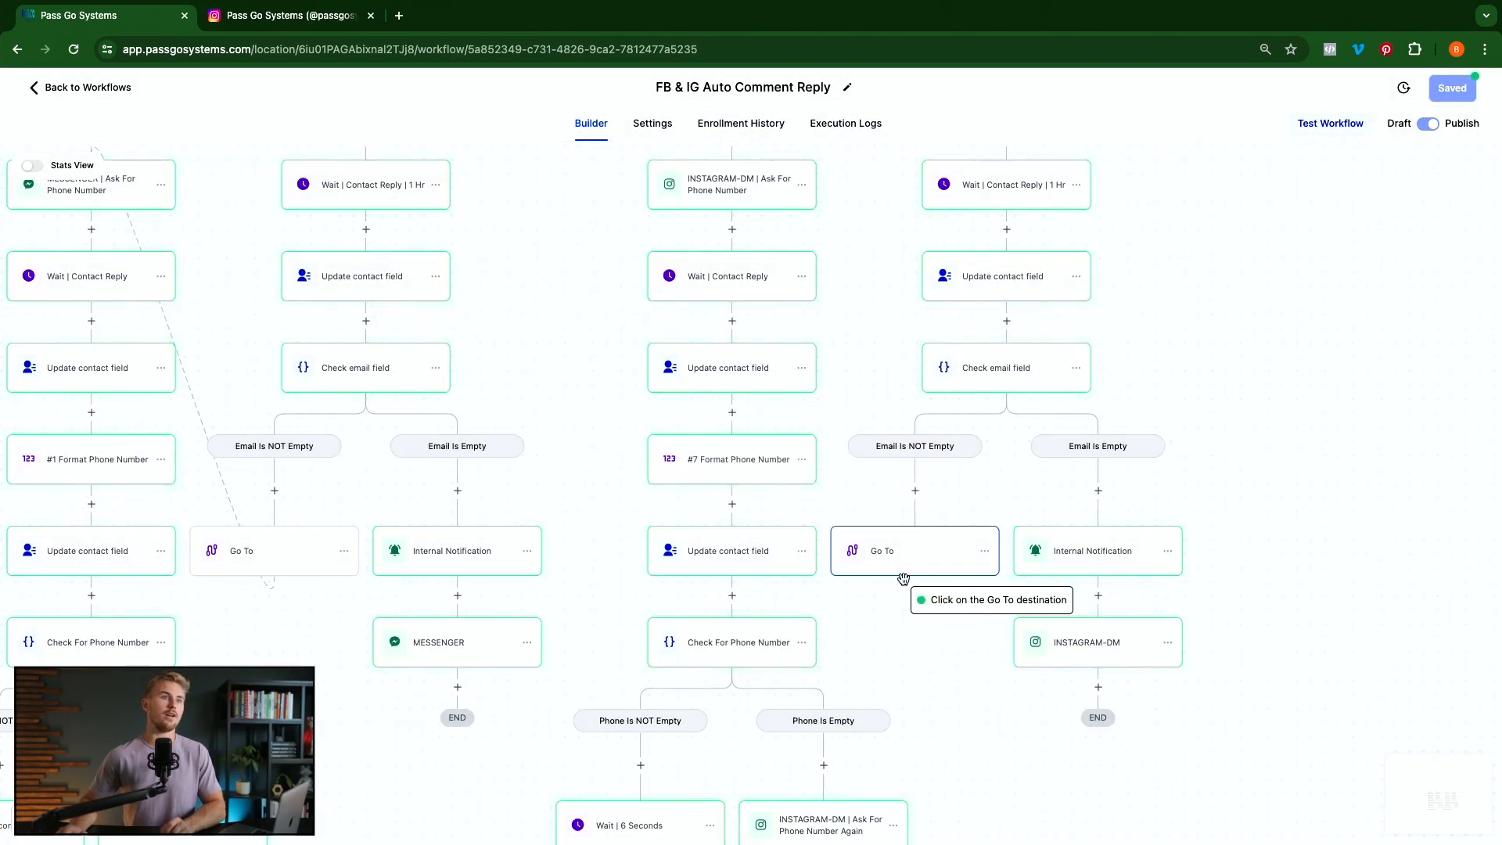
scroll(906, 585, left, 8)
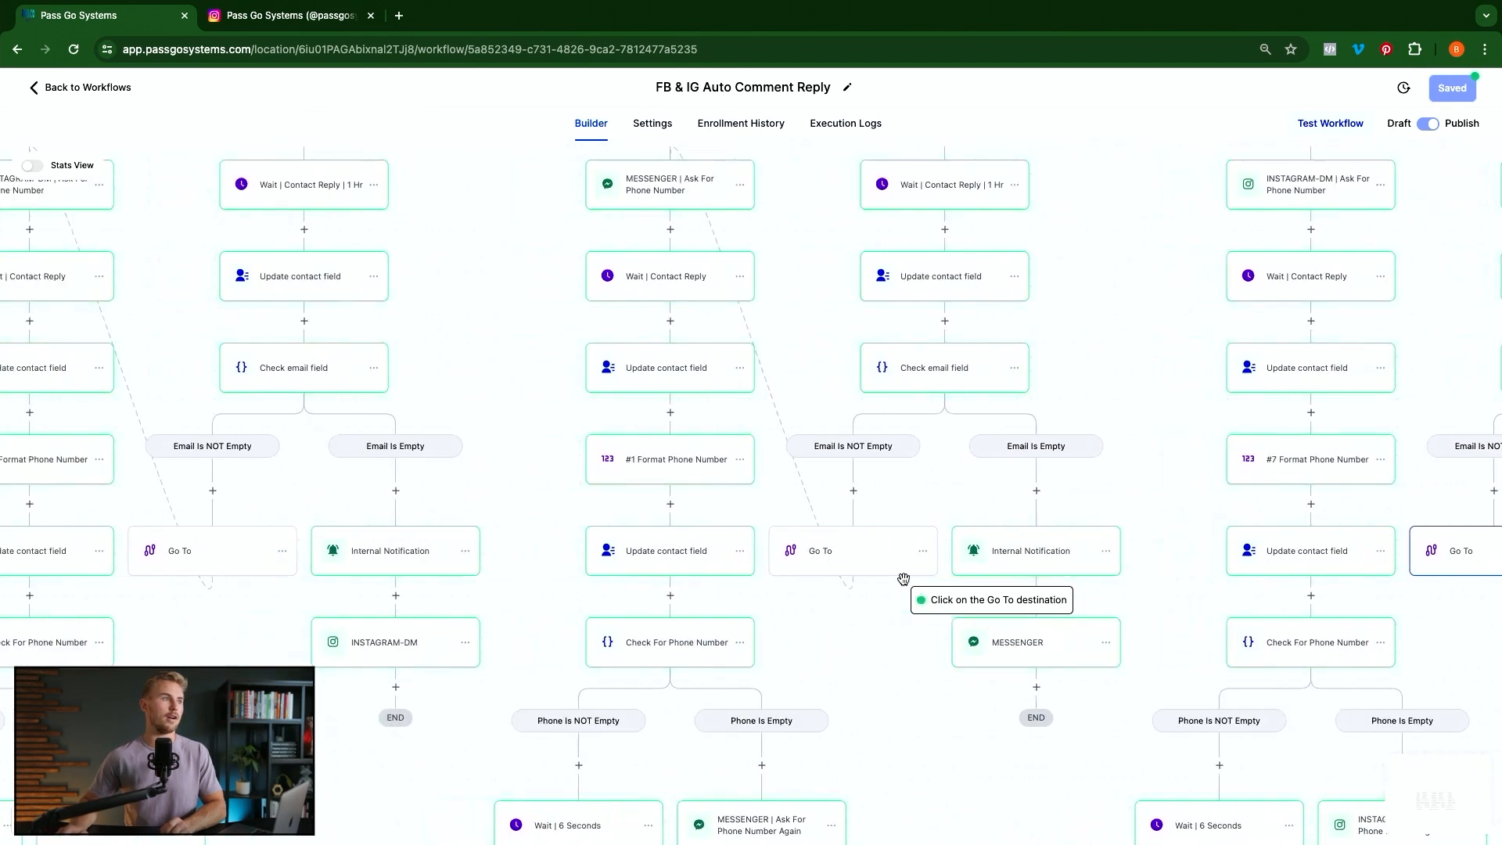
scroll(467, 497, up, 1)
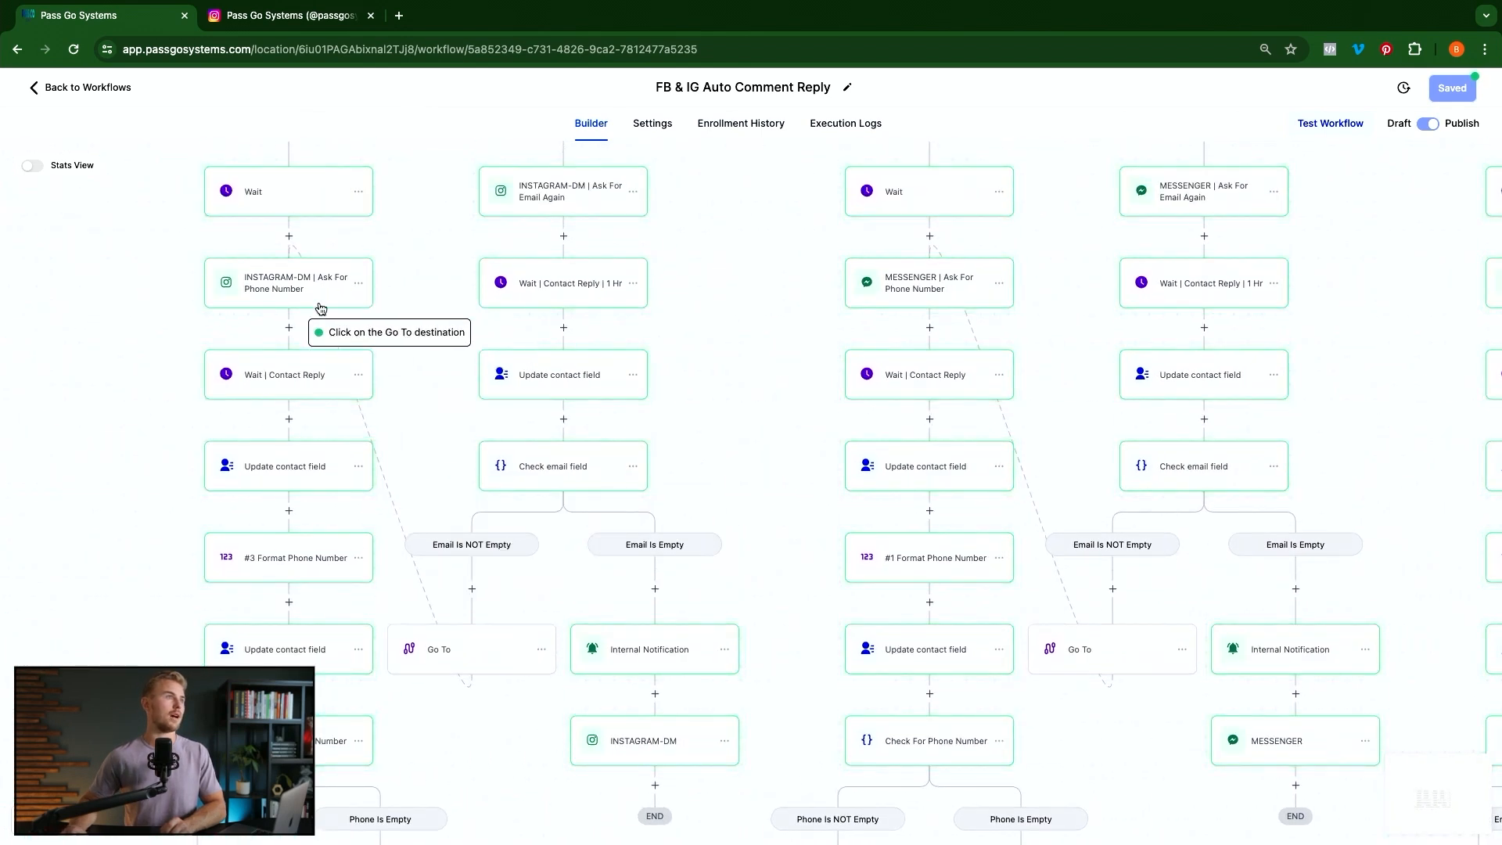
scroll(764, 498, right, 10)
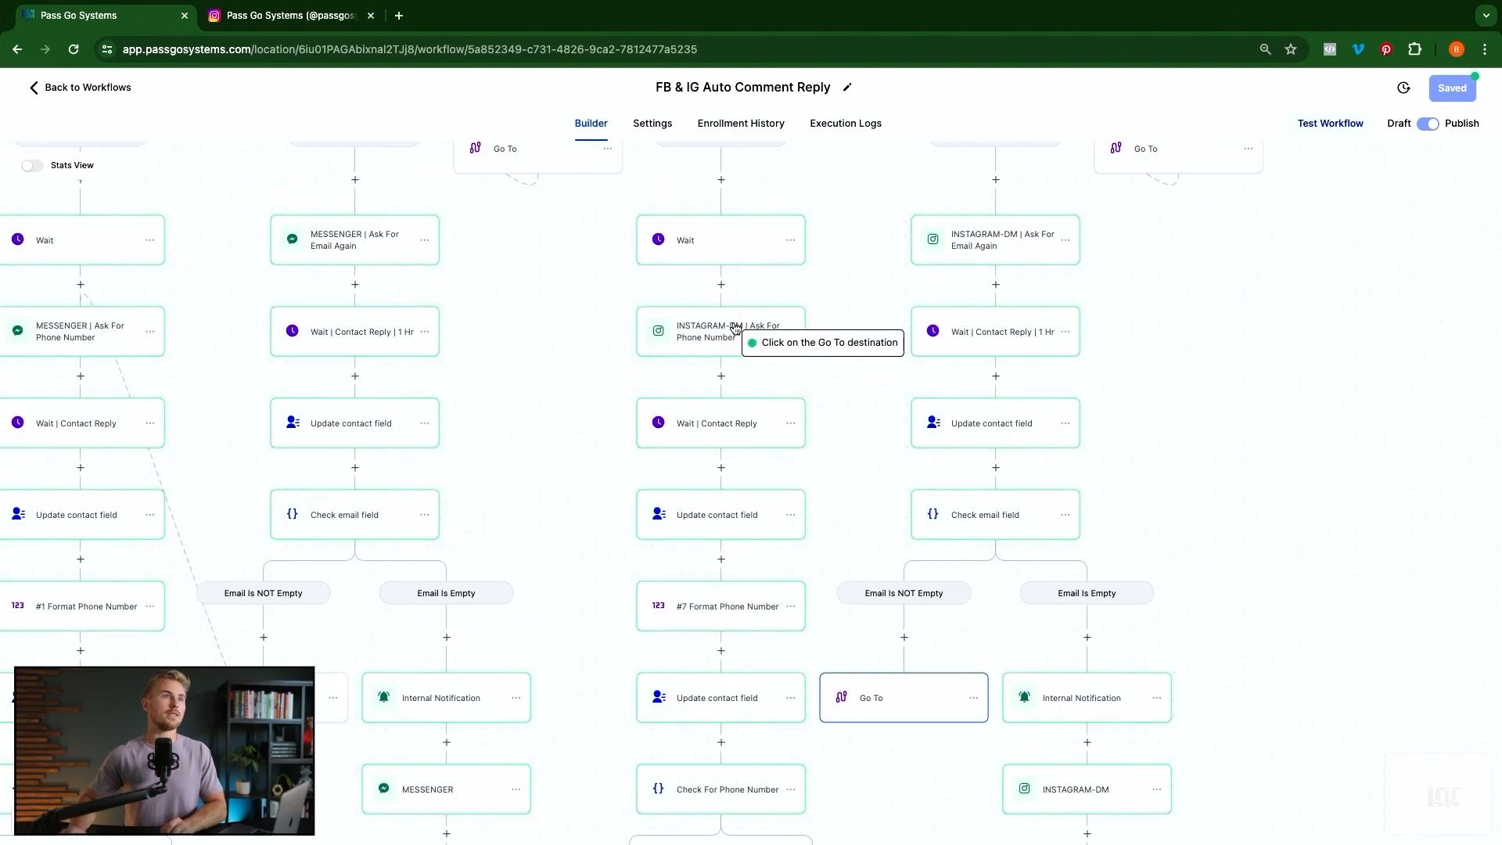
click(777, 331)
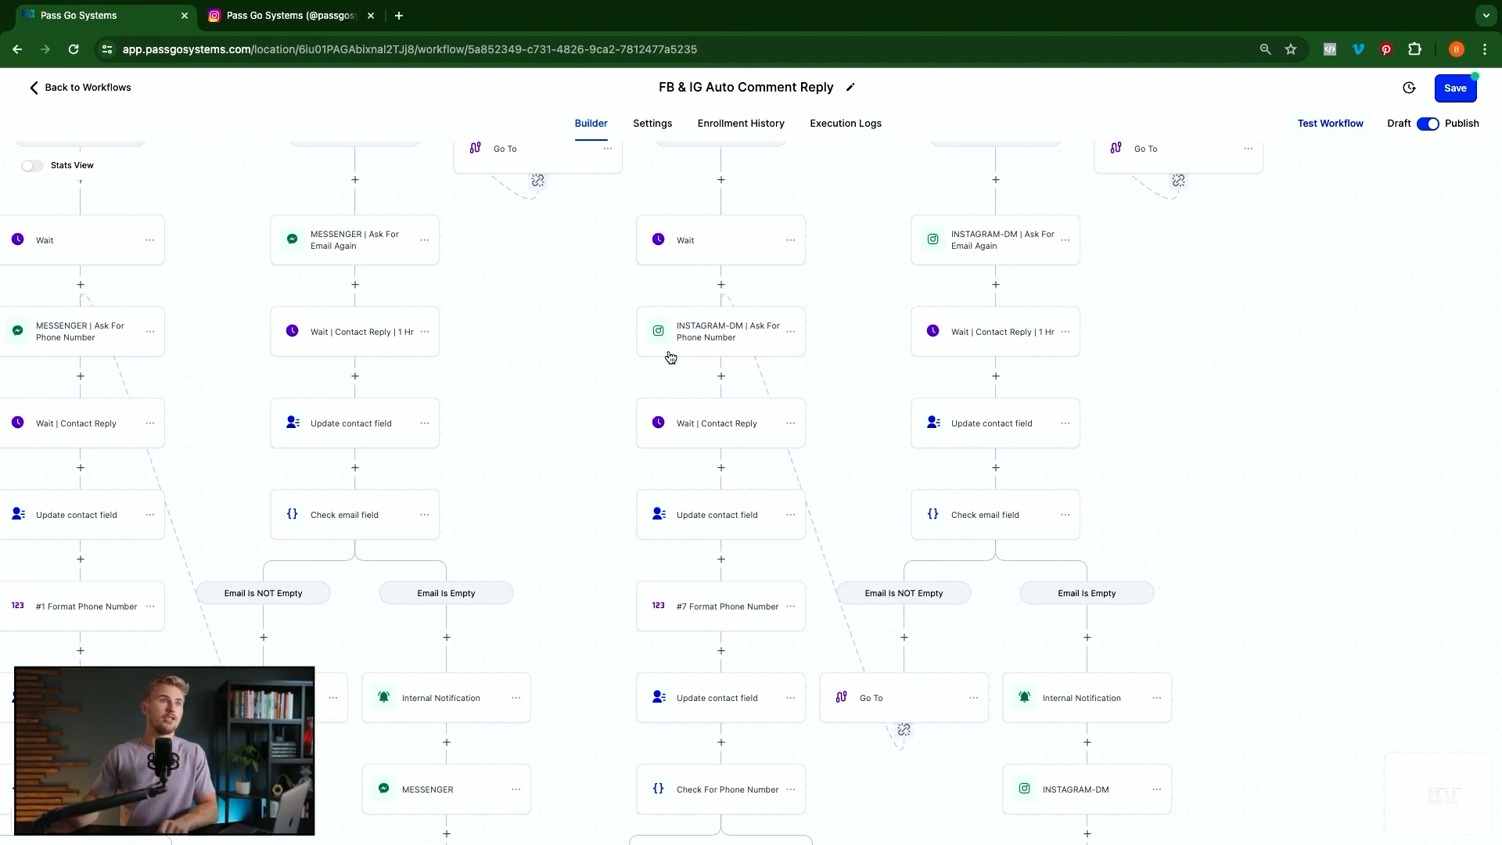
scroll(751, 367, down, 10)
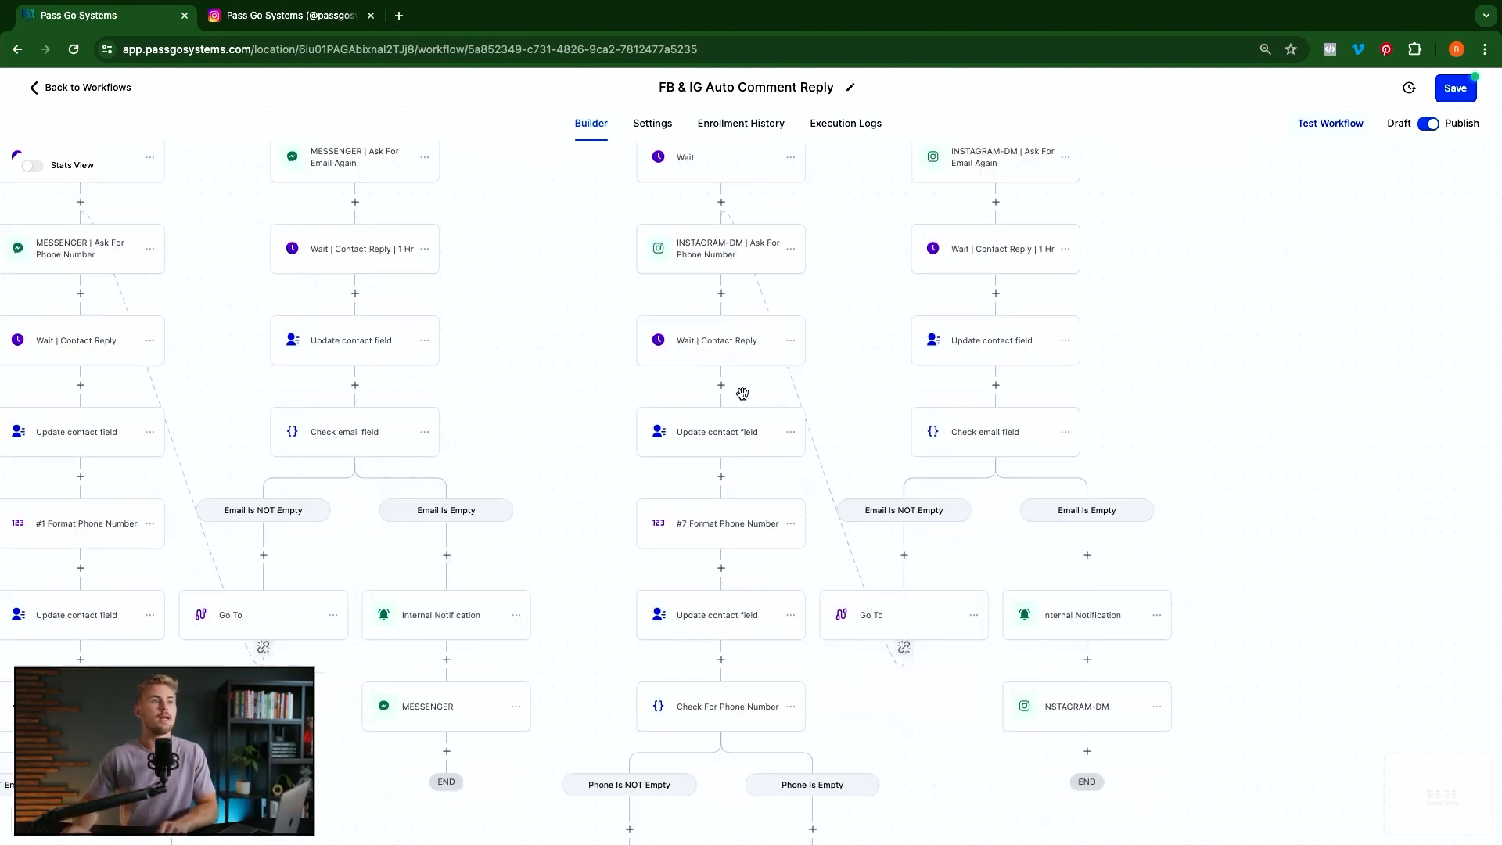
scroll(742, 393, down, 13)
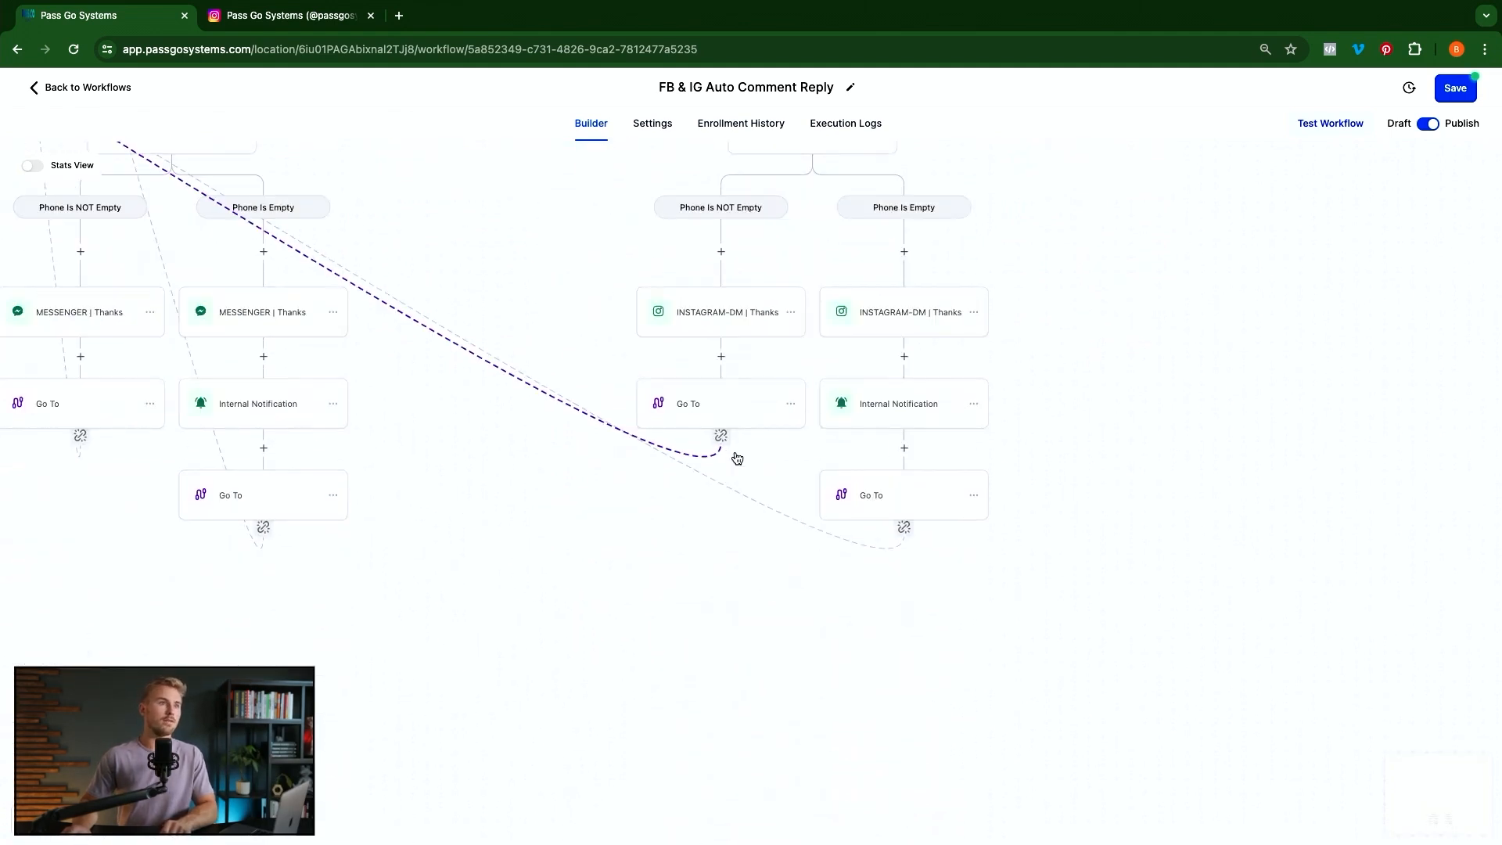
scroll(740, 454, up, 4)
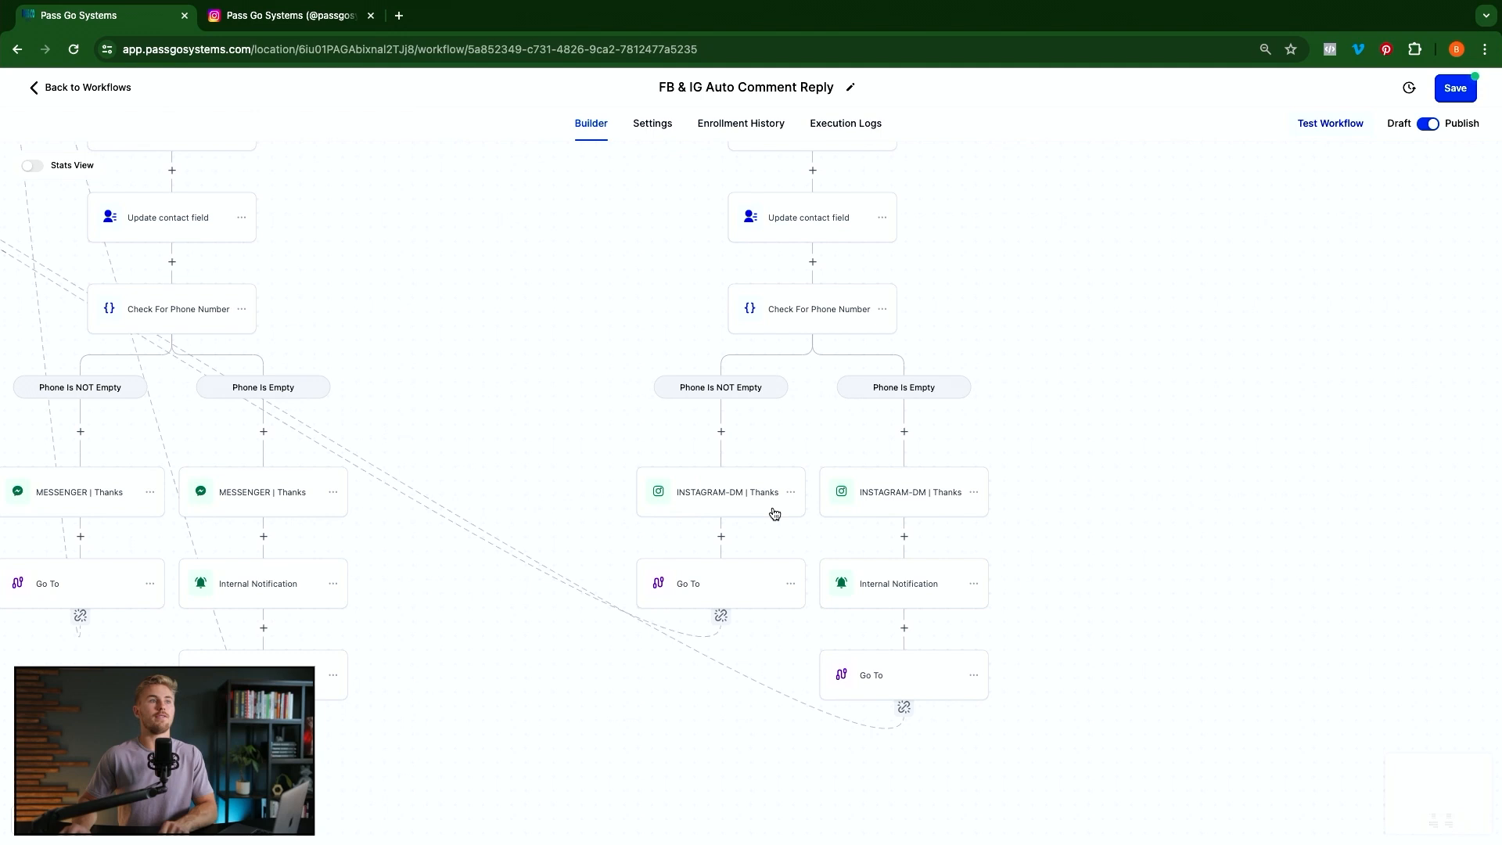
scroll(773, 513, up, 12)
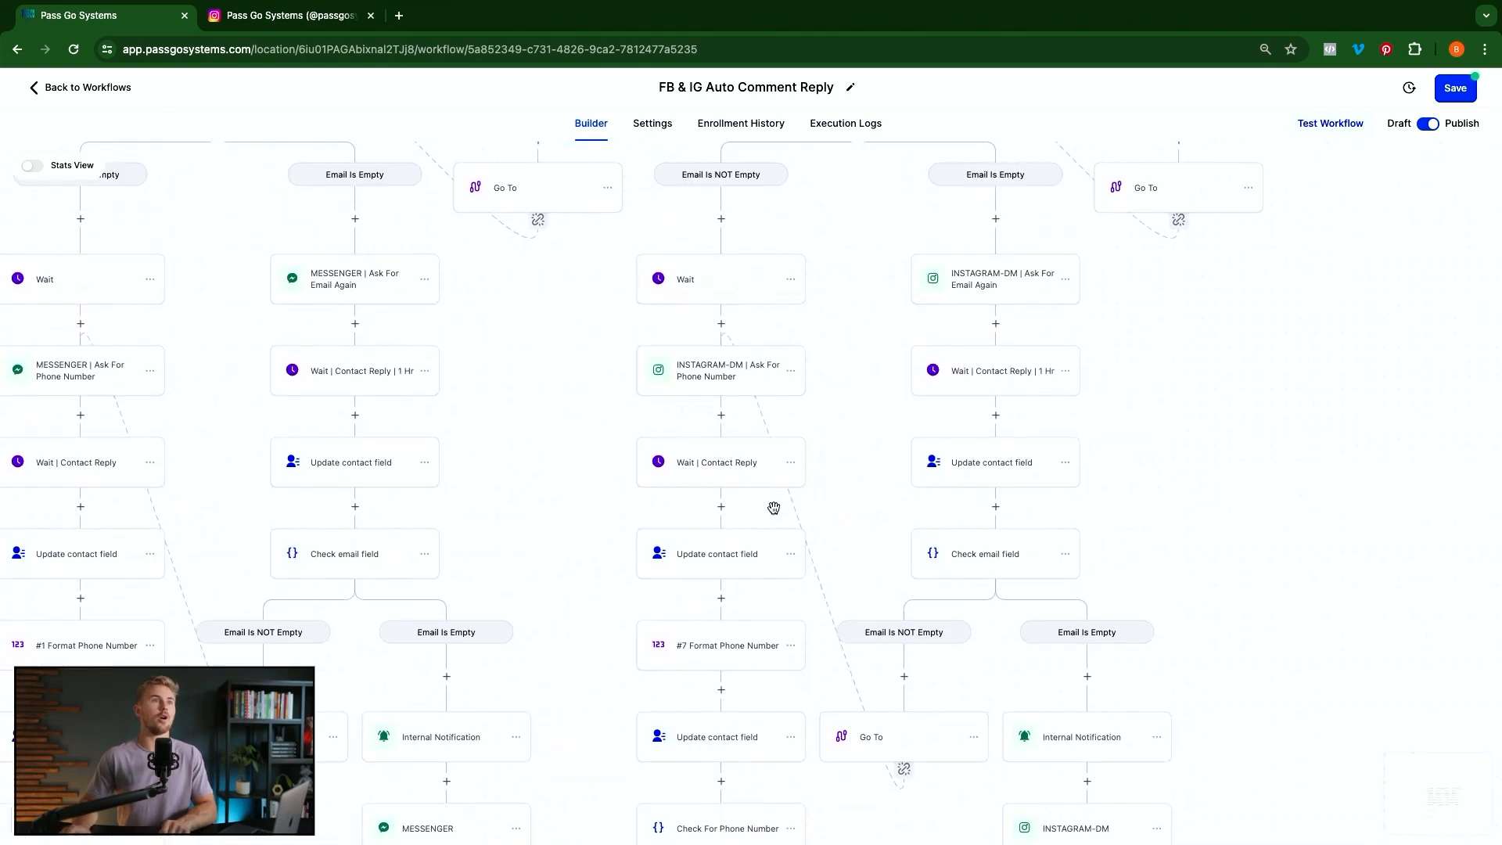
scroll(774, 508, up, 15)
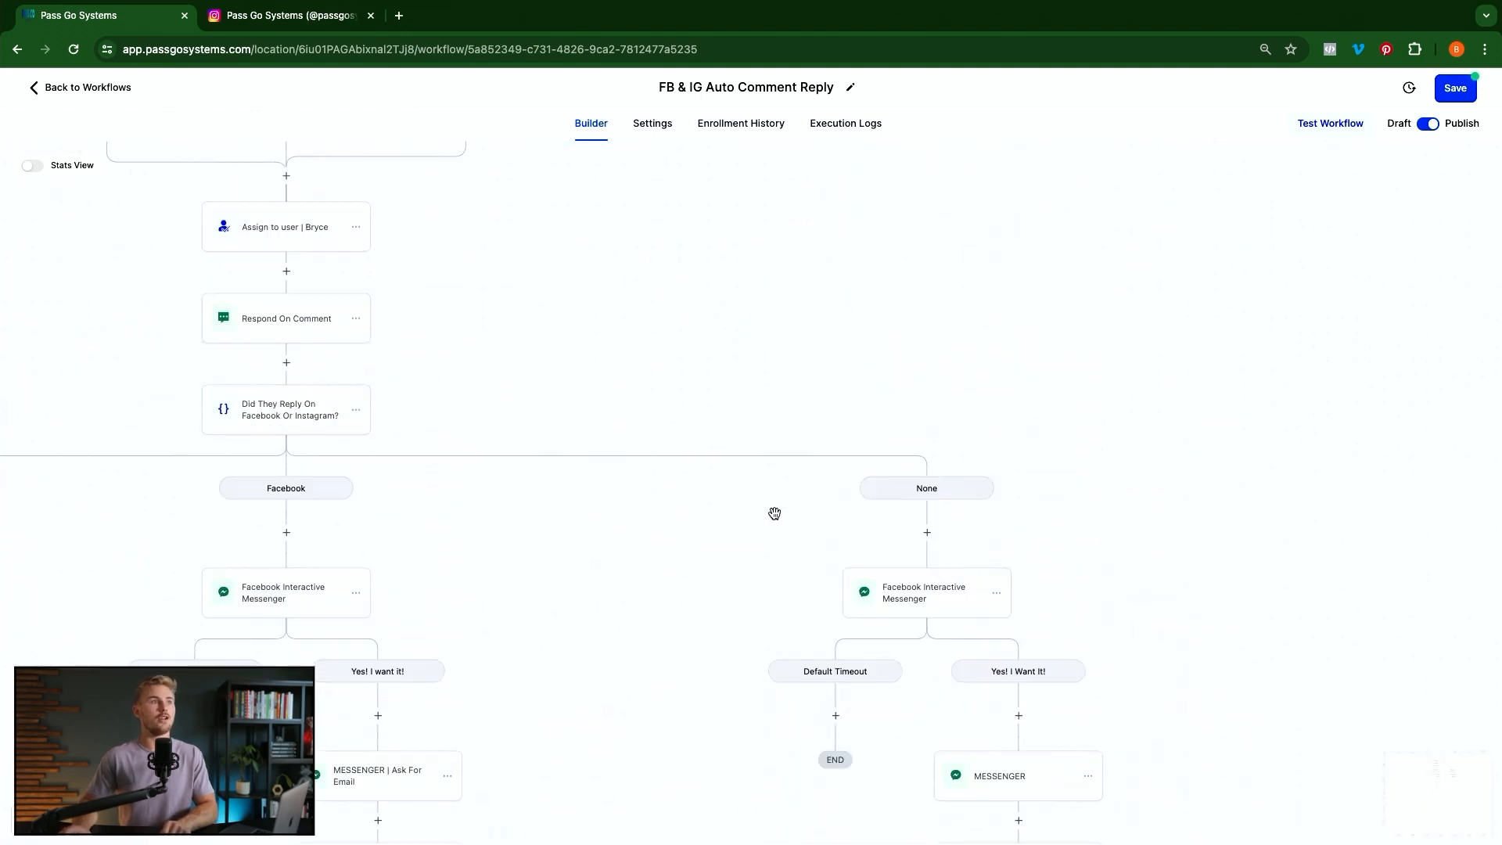
scroll(342, 500, left, 3)
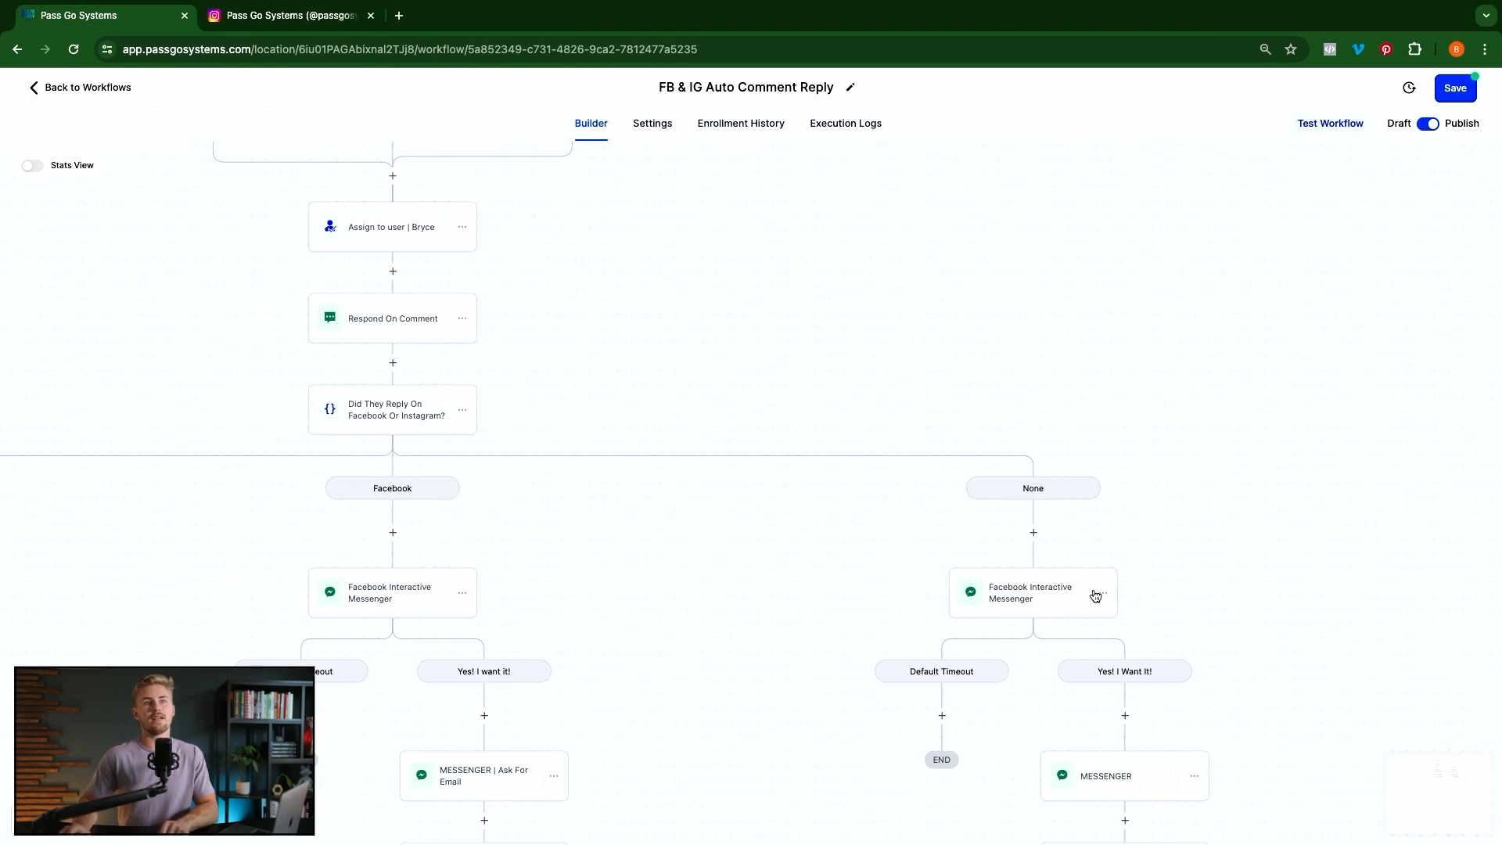
Delete the None branch's Facebook Interactive Messenger along with its Default Timeout and Yes! I Want It! branches
click(1105, 594)
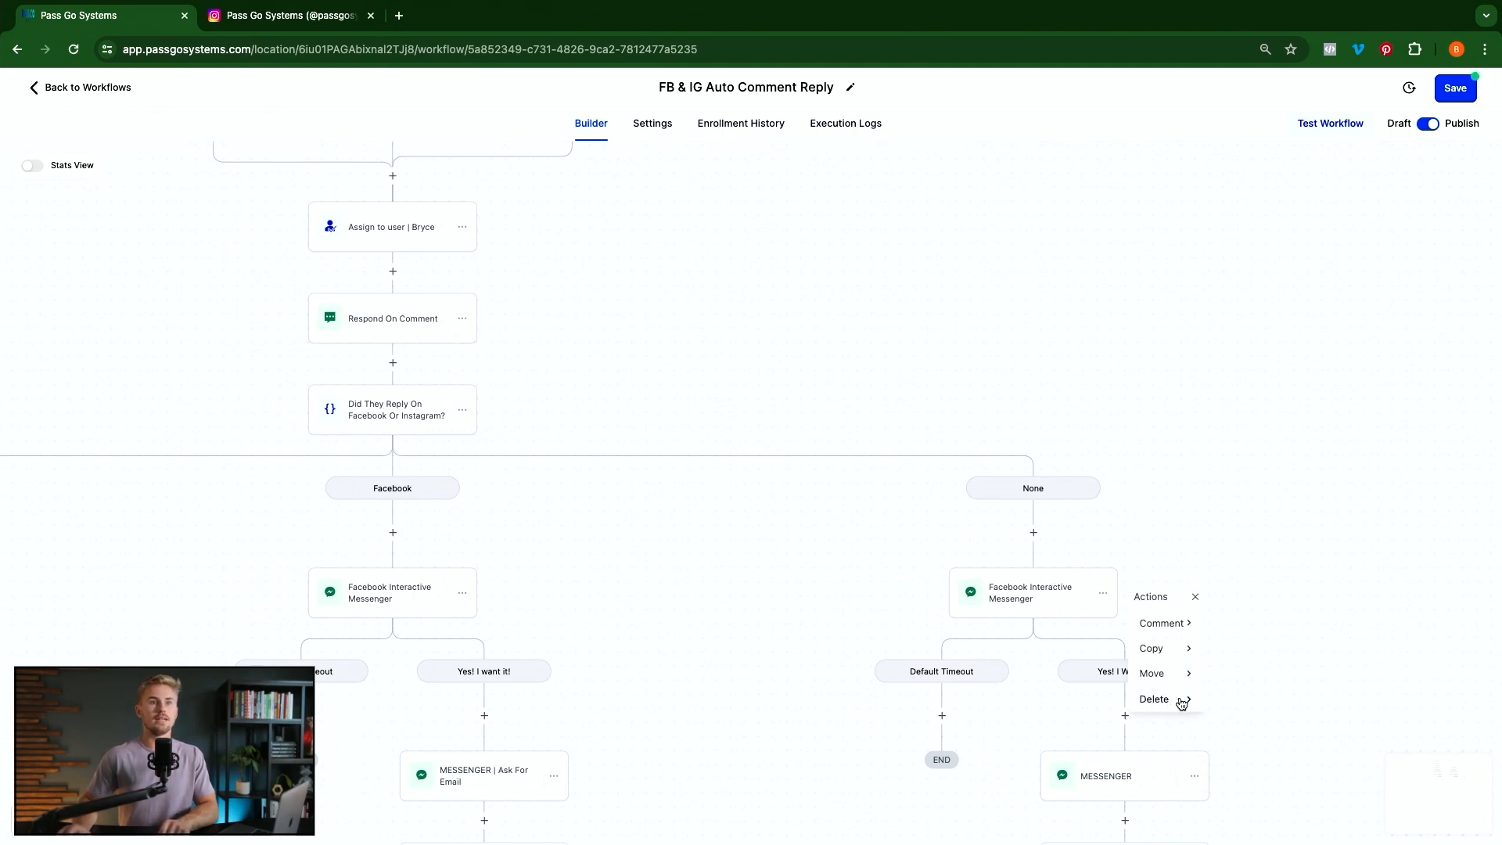
mouse_move(1179, 700)
click(1248, 623)
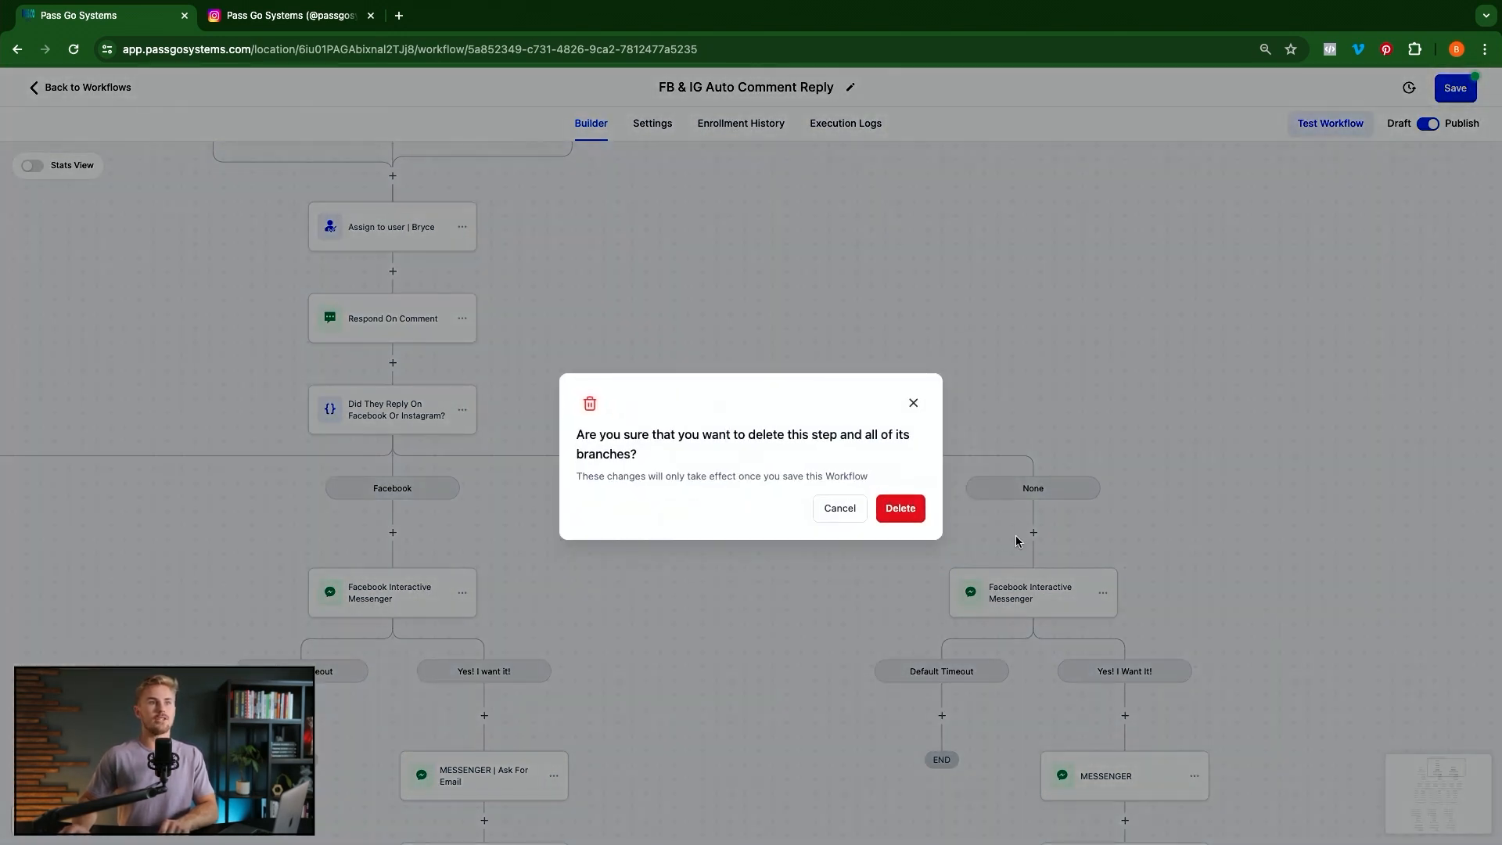
click(904, 509)
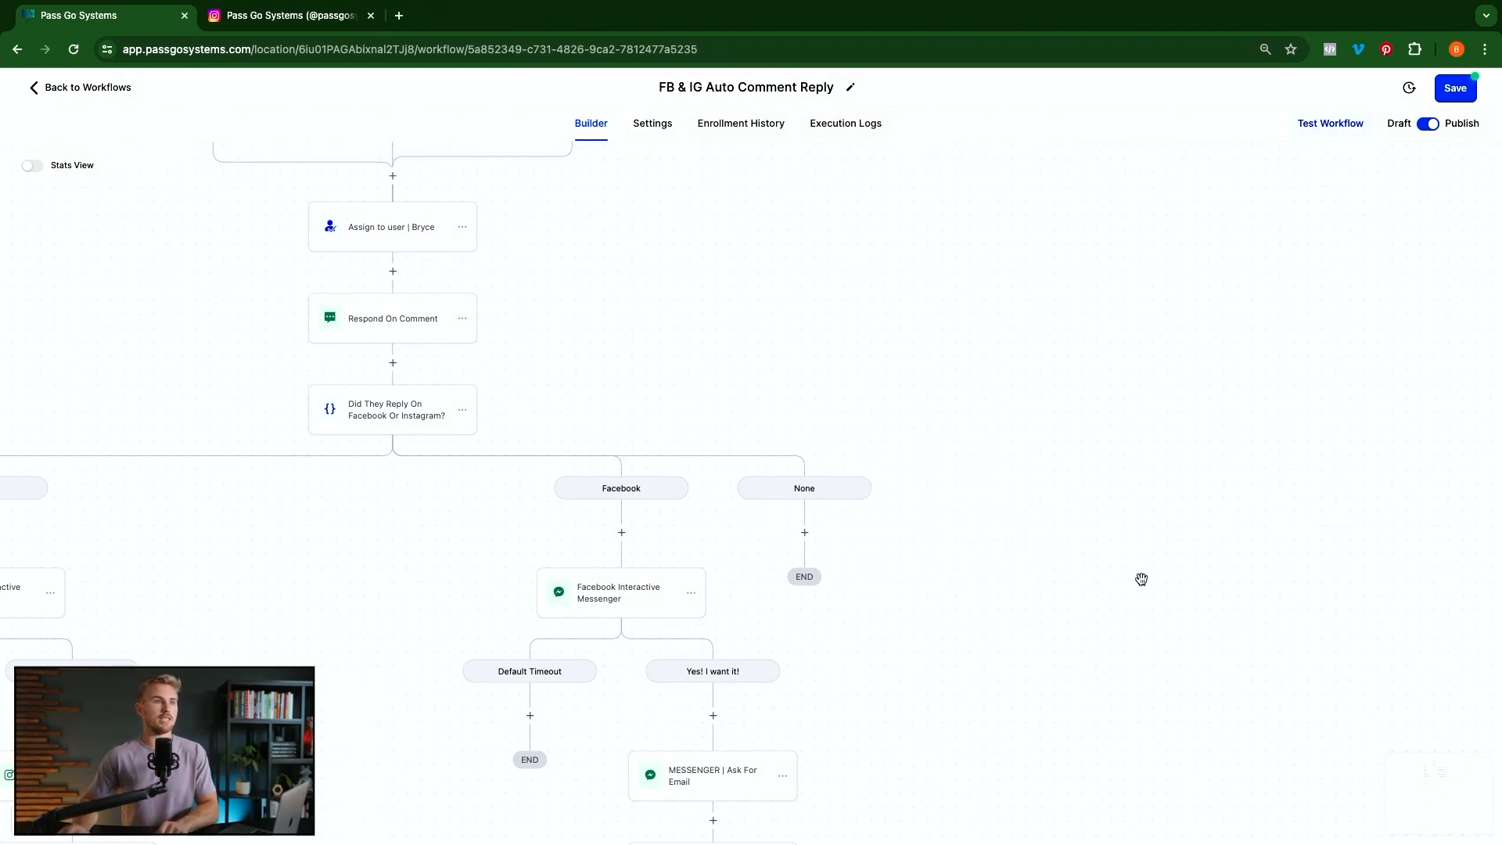
scroll(608, 501, left, 5)
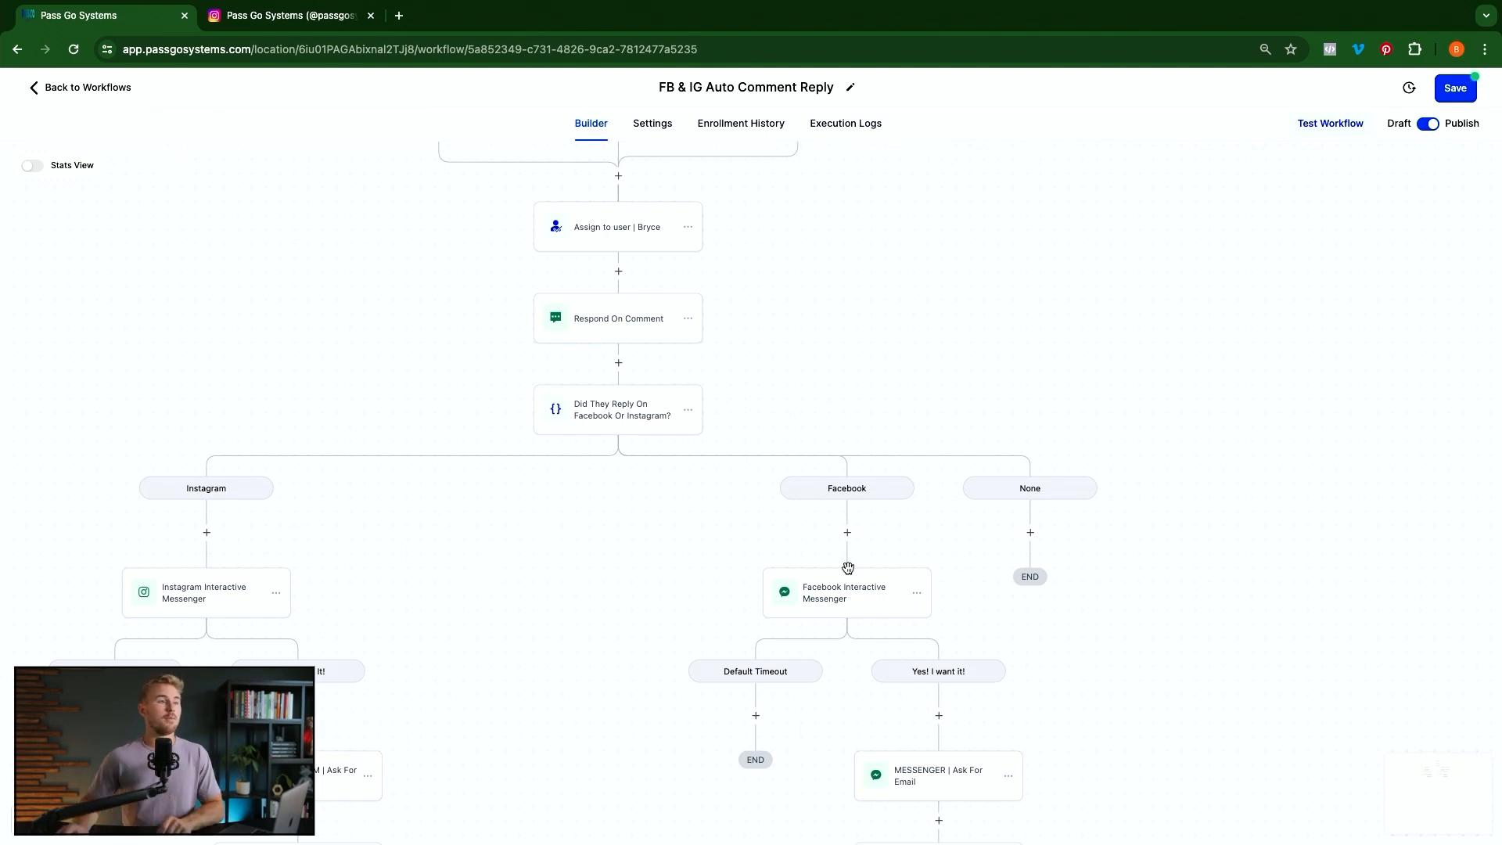
scroll(800, 550, up, 3)
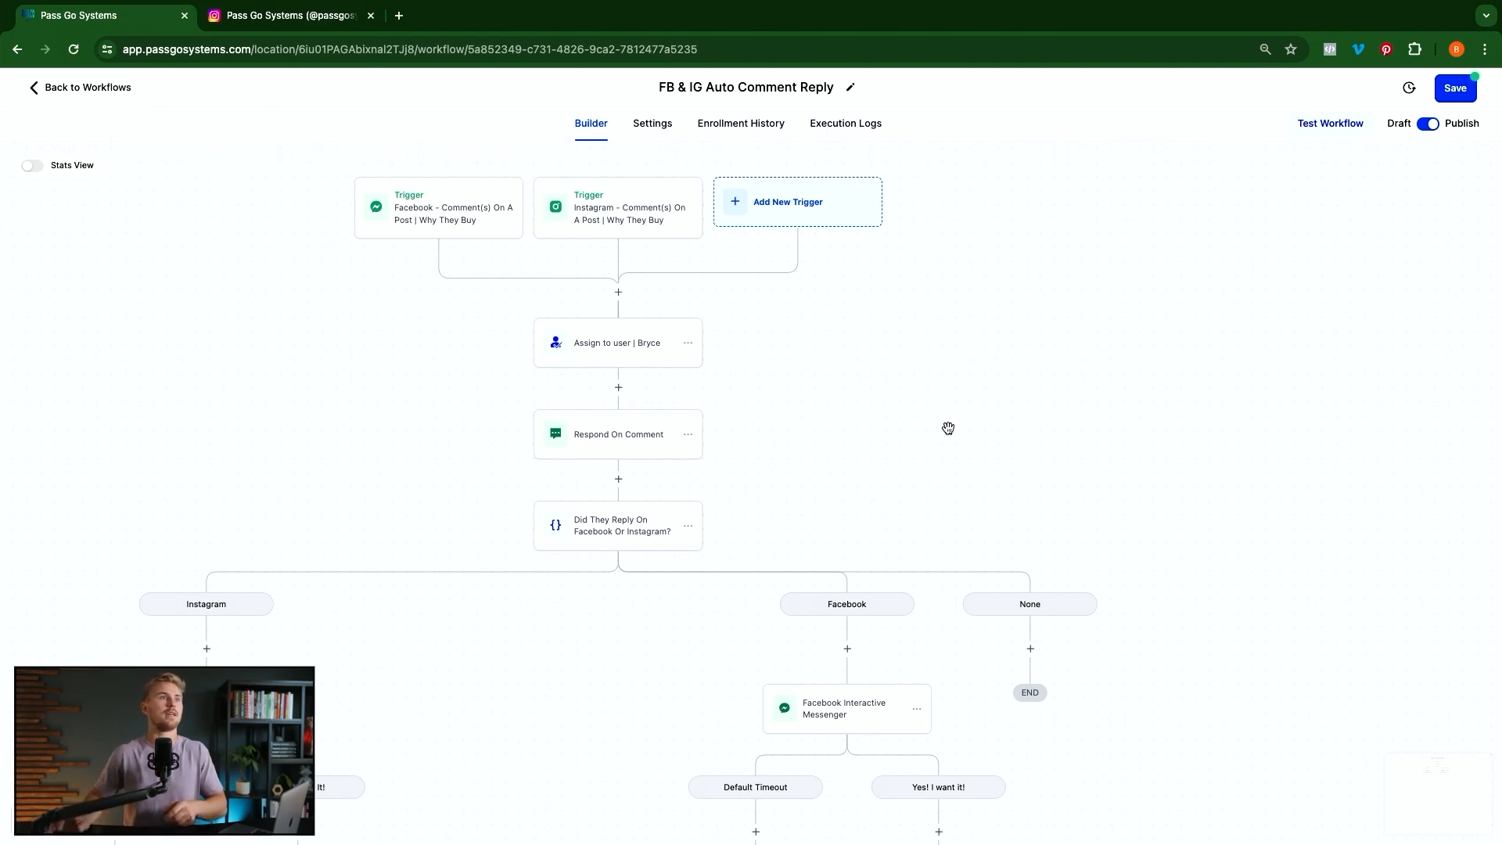
scroll(945, 406, up, 2)
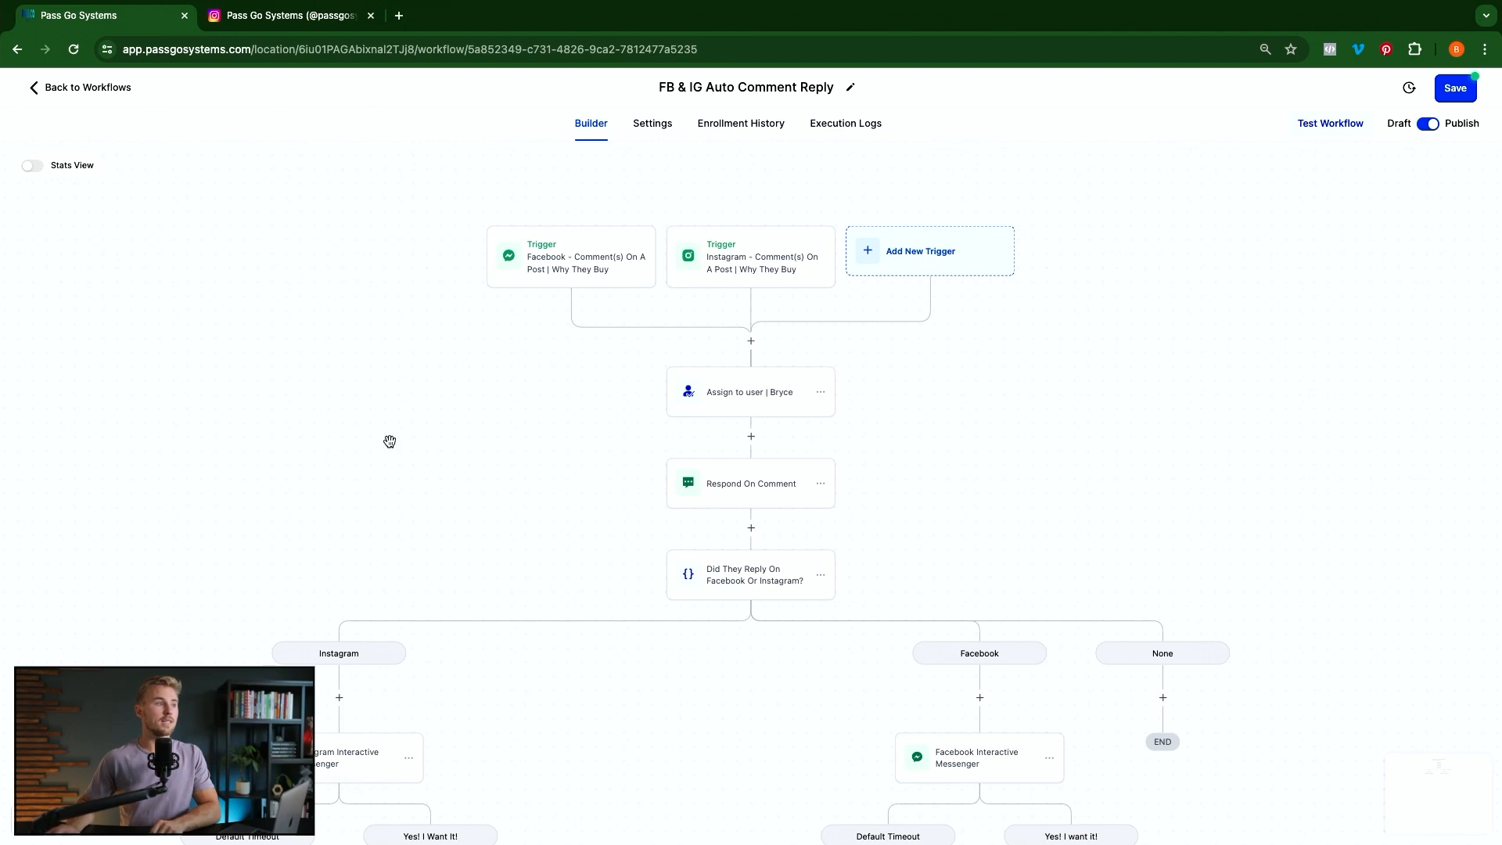
Turn on Allow re-entry in the workflow Settings and save the workflow
click(656, 127)
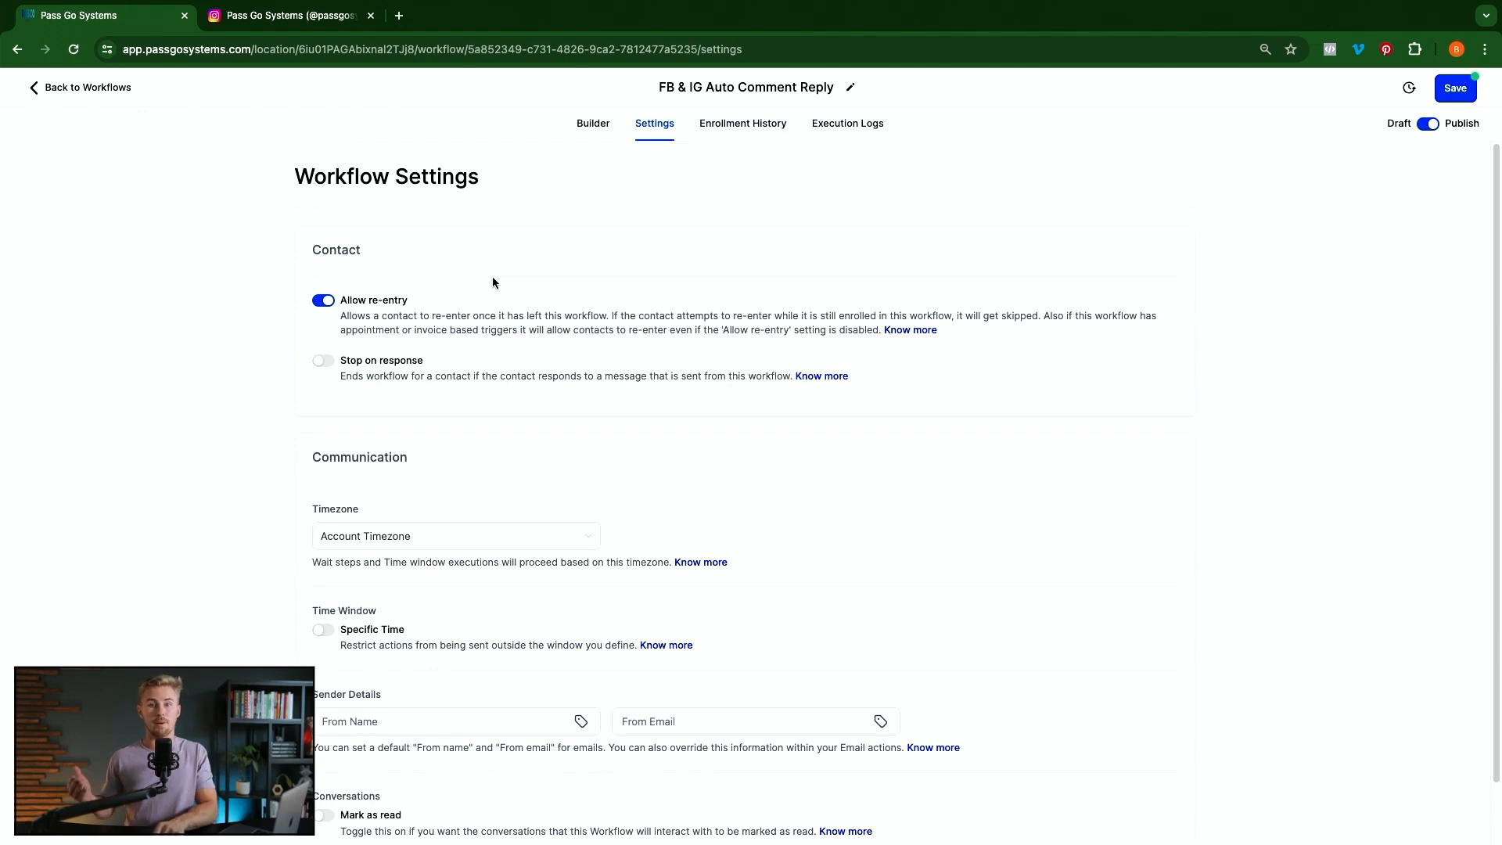
click(327, 303)
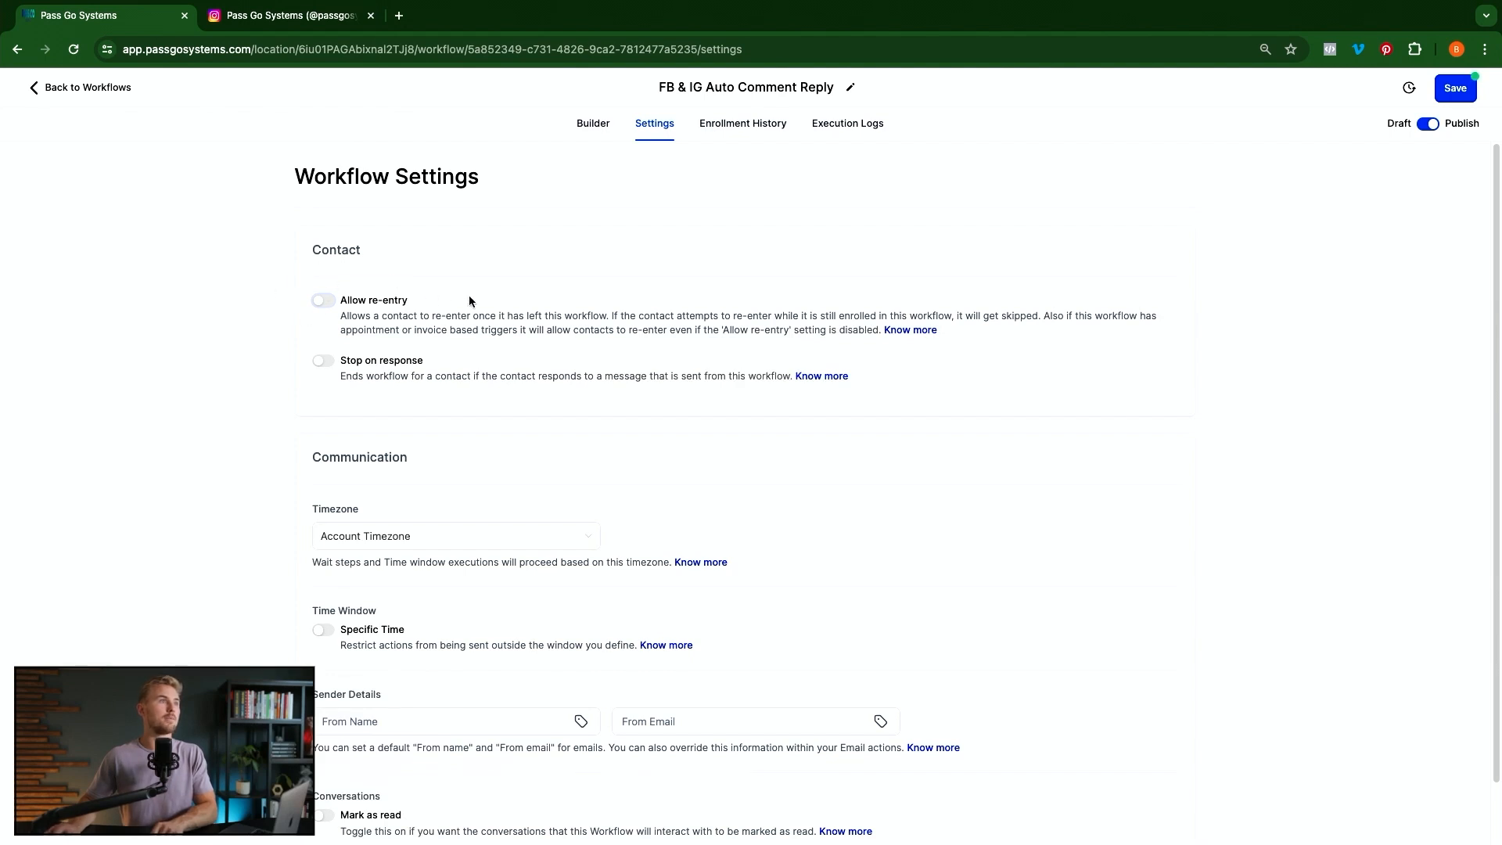
click(322, 302)
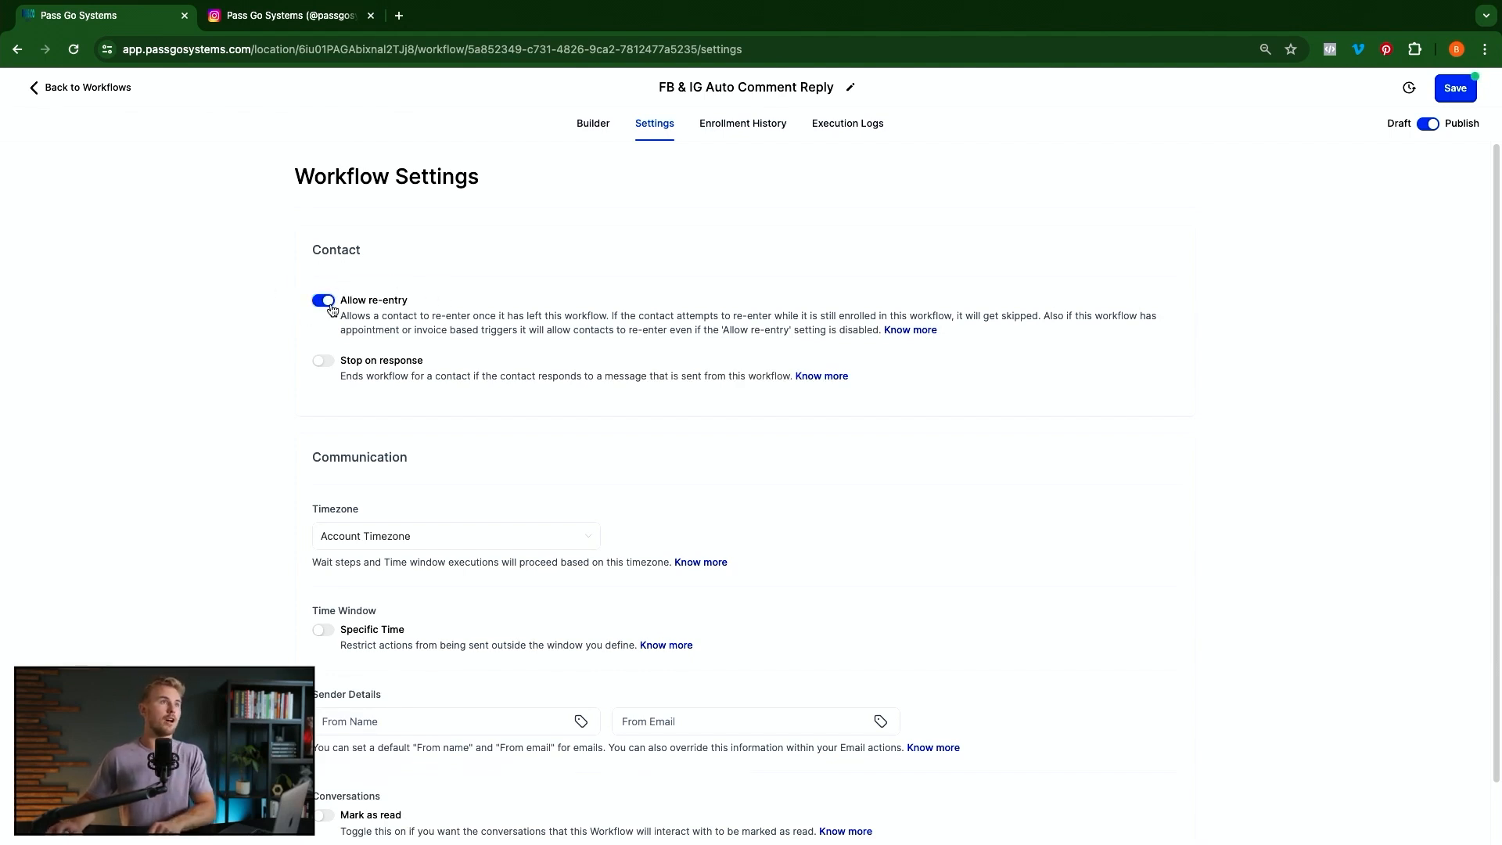
click(1454, 90)
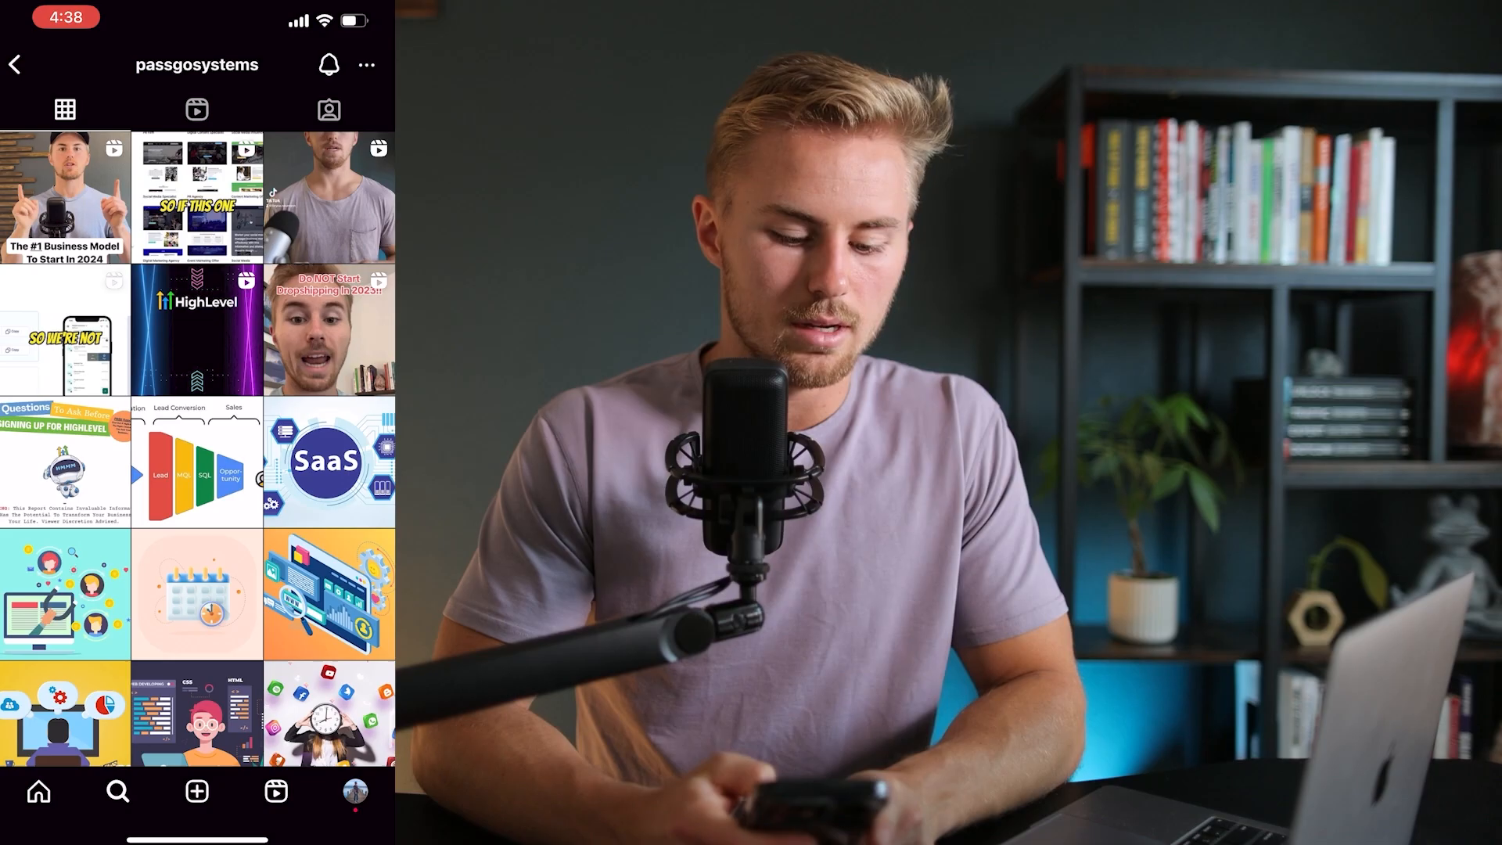
Post the comment 'Why they buy' on the SaaS vs Traditional Software post
scroll(198, 447, down, 3)
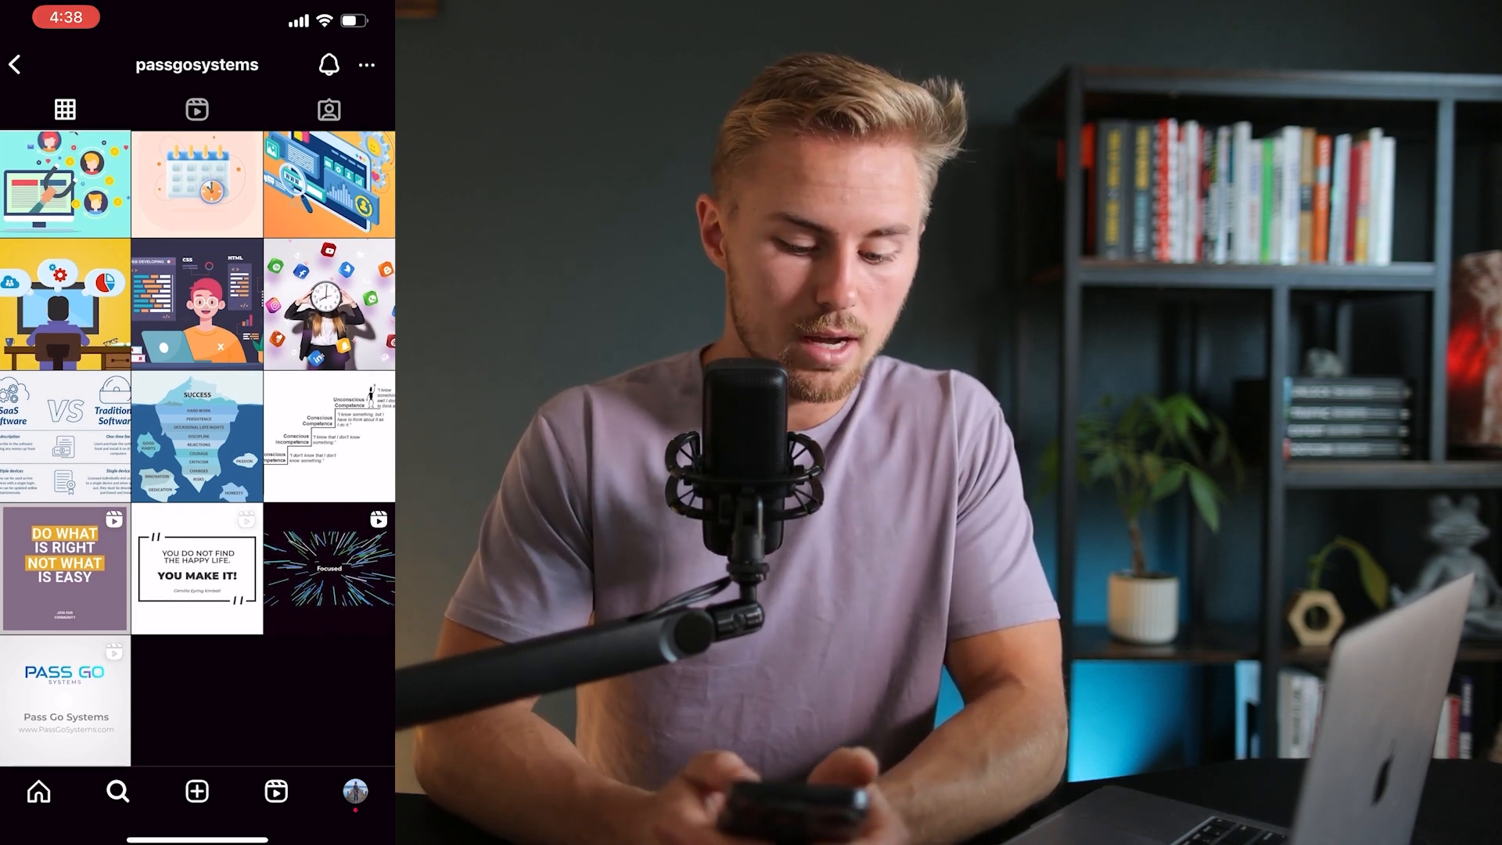
click(65, 436)
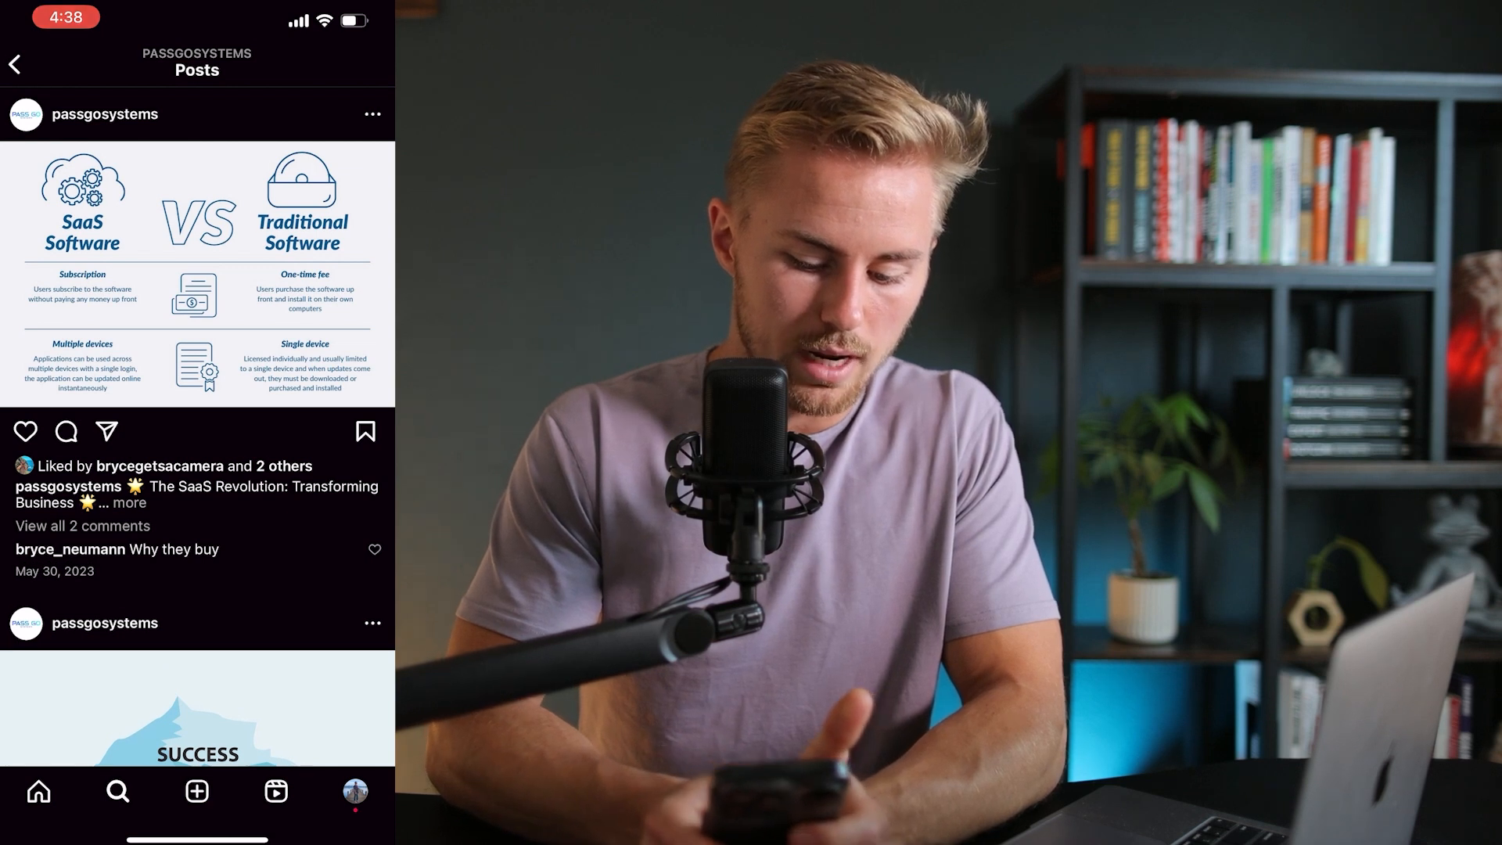
click(67, 431)
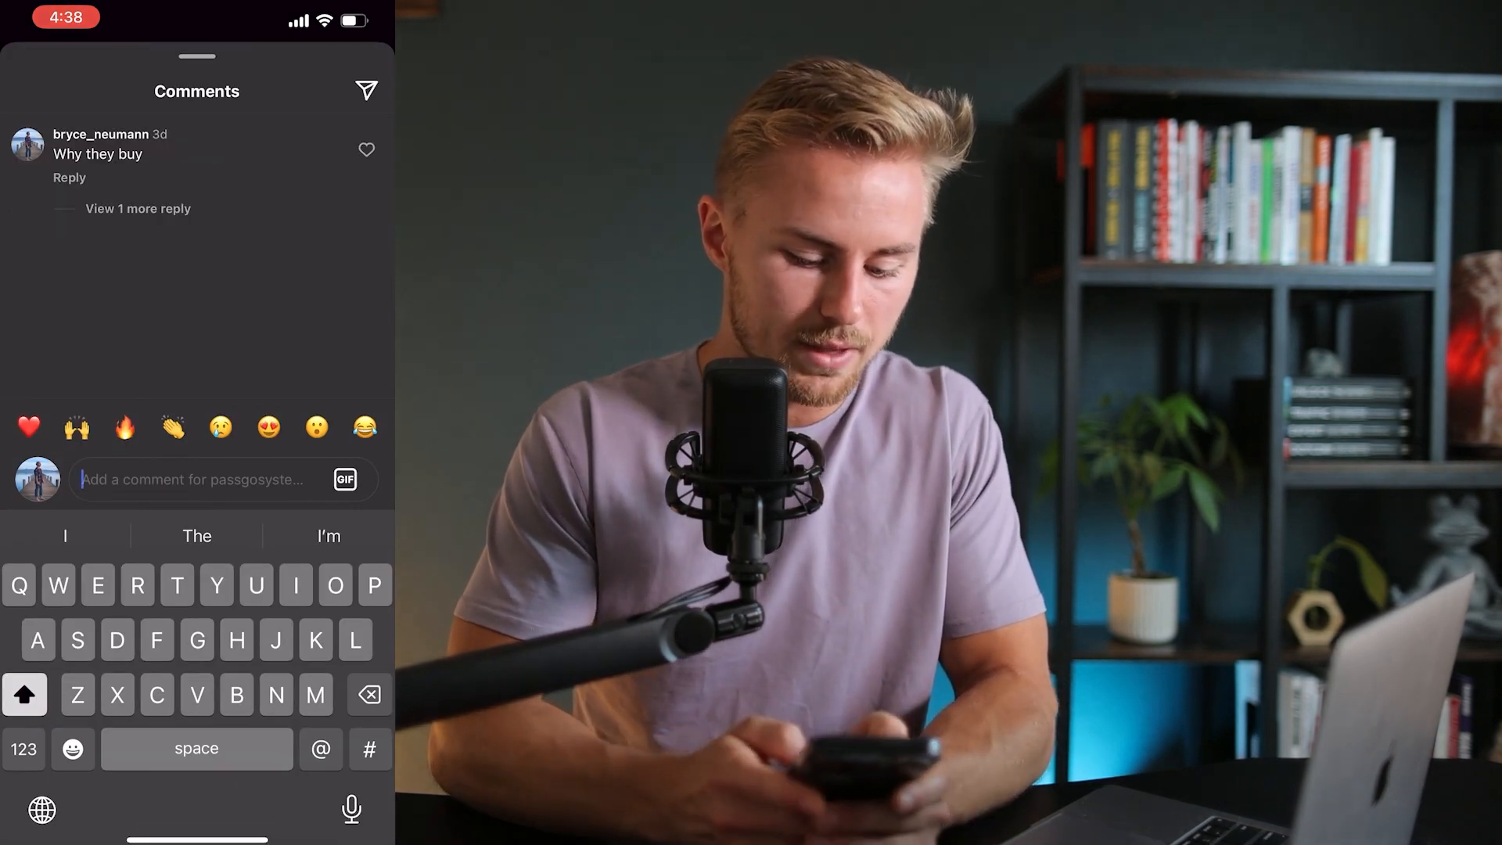
text(Why they buy)
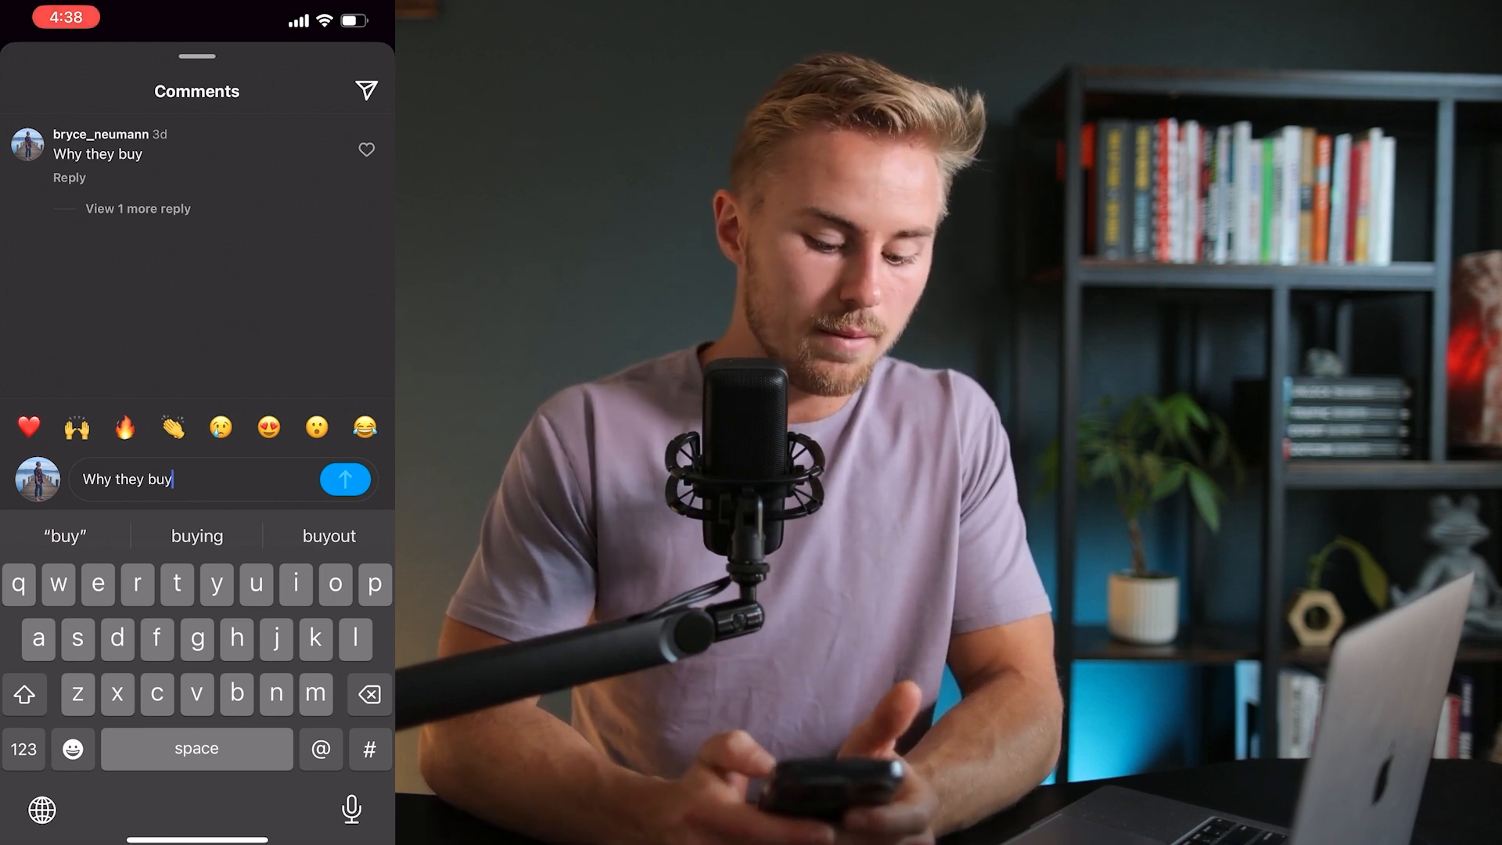
click(345, 479)
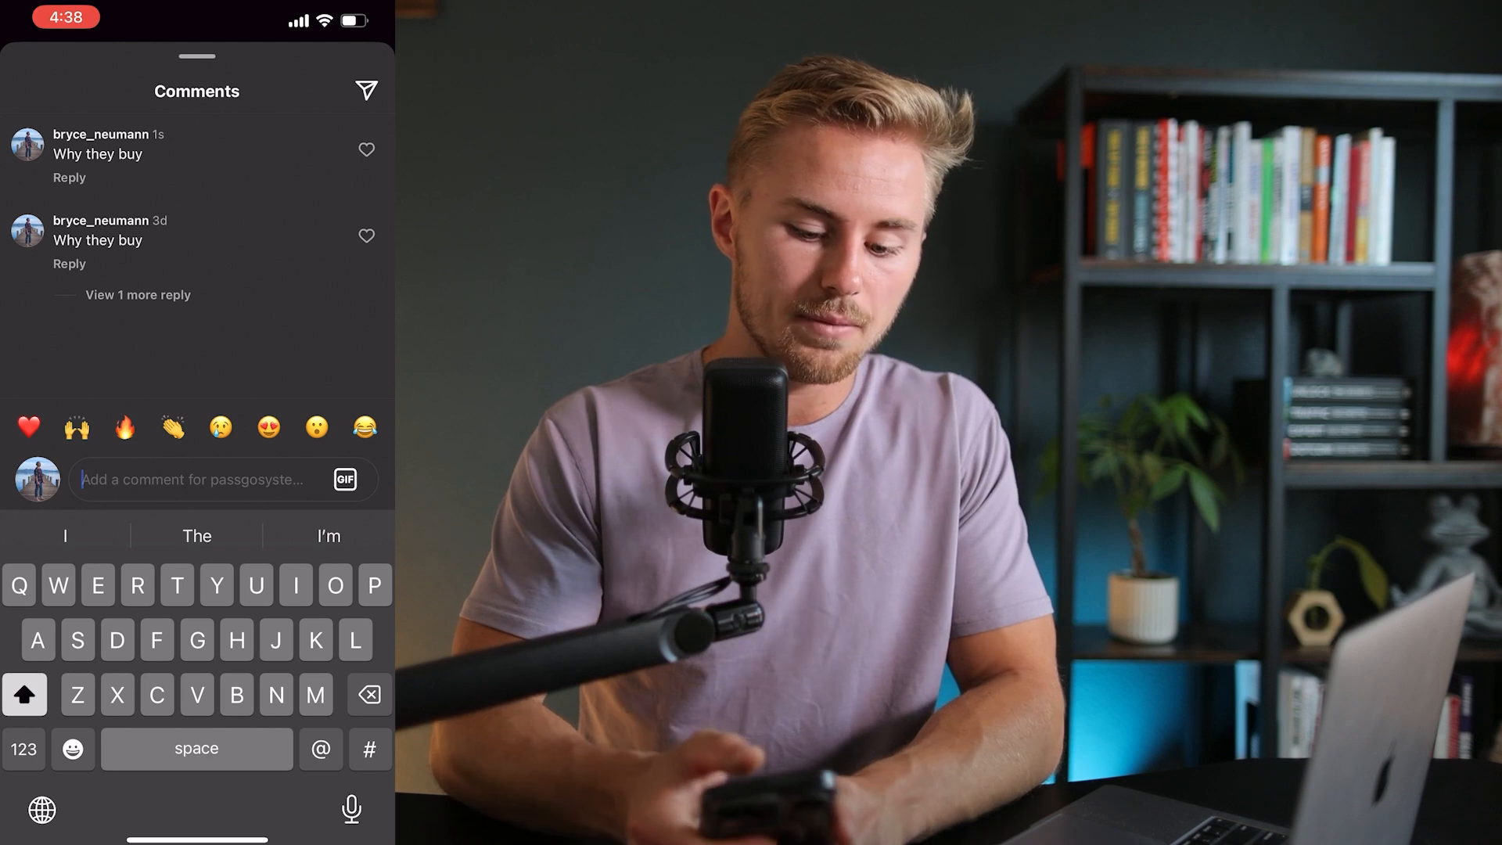
Reopen the comments and expand the replies to confirm the automatic reply appeared
drag(197, 86, 197, 391)
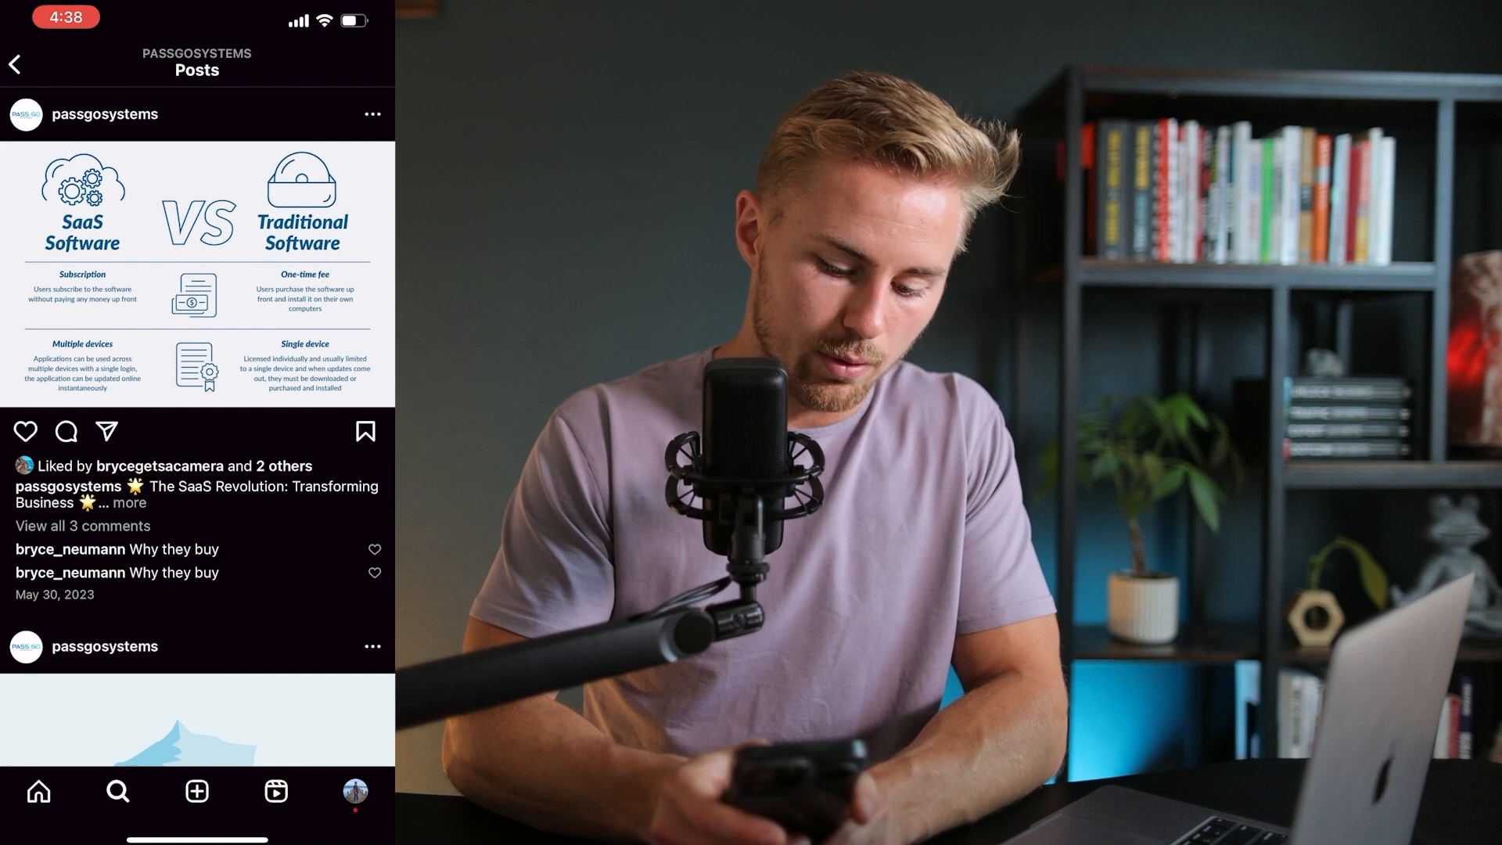
click(66, 431)
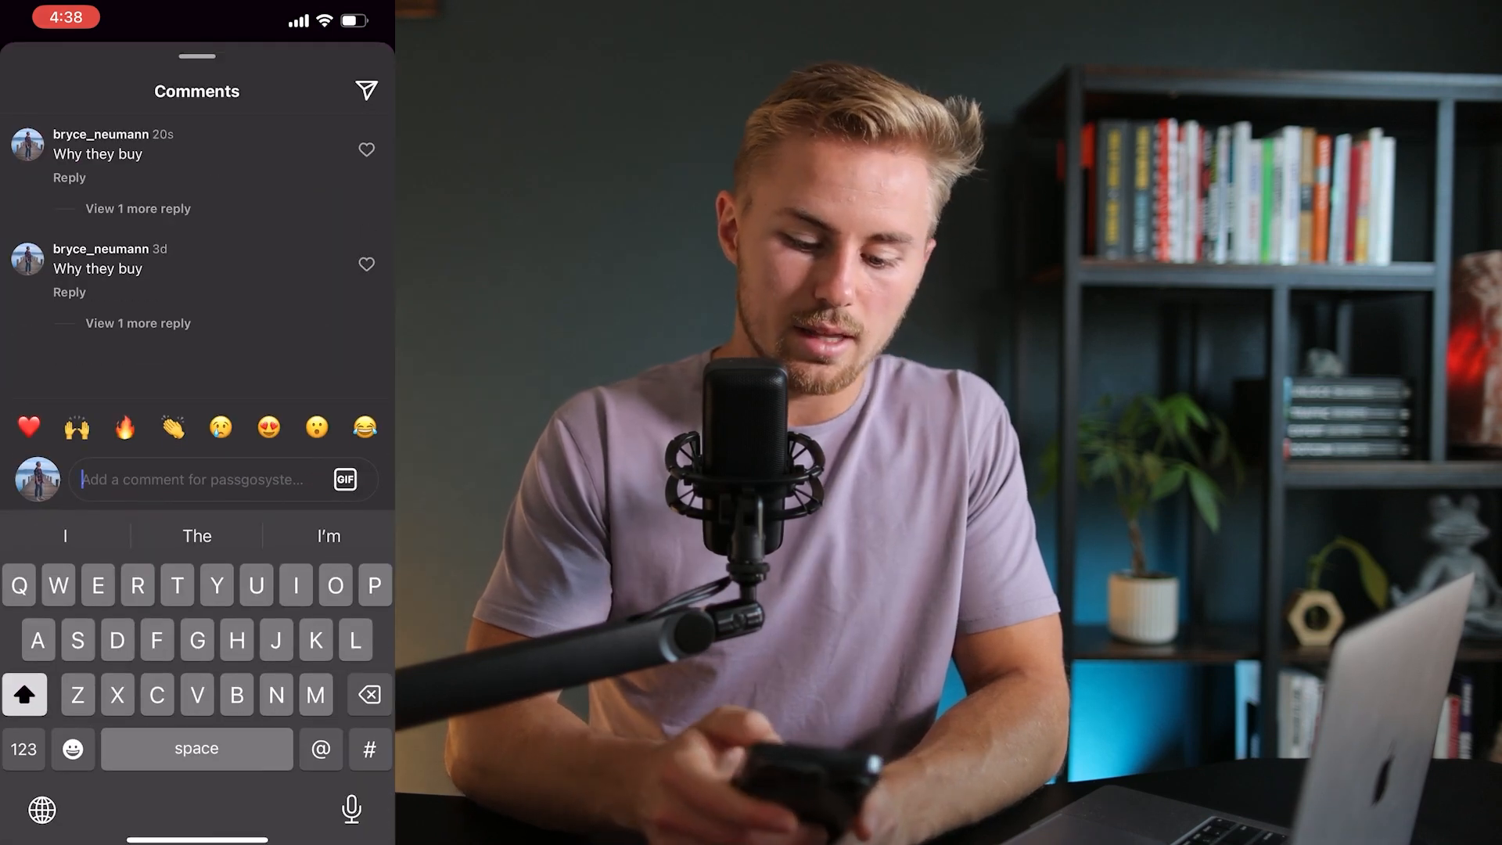
click(138, 208)
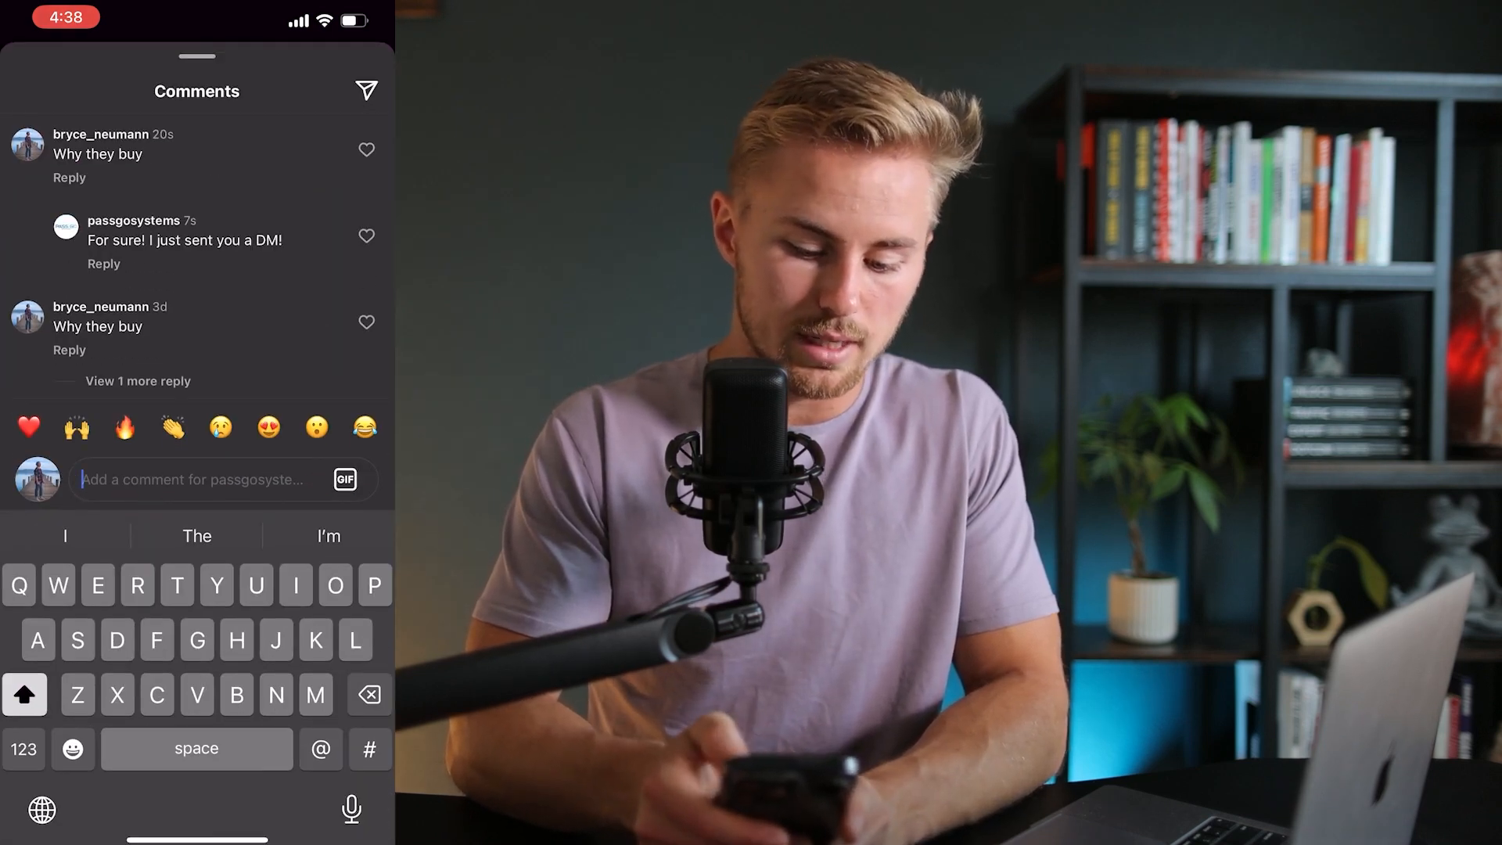
click(138, 381)
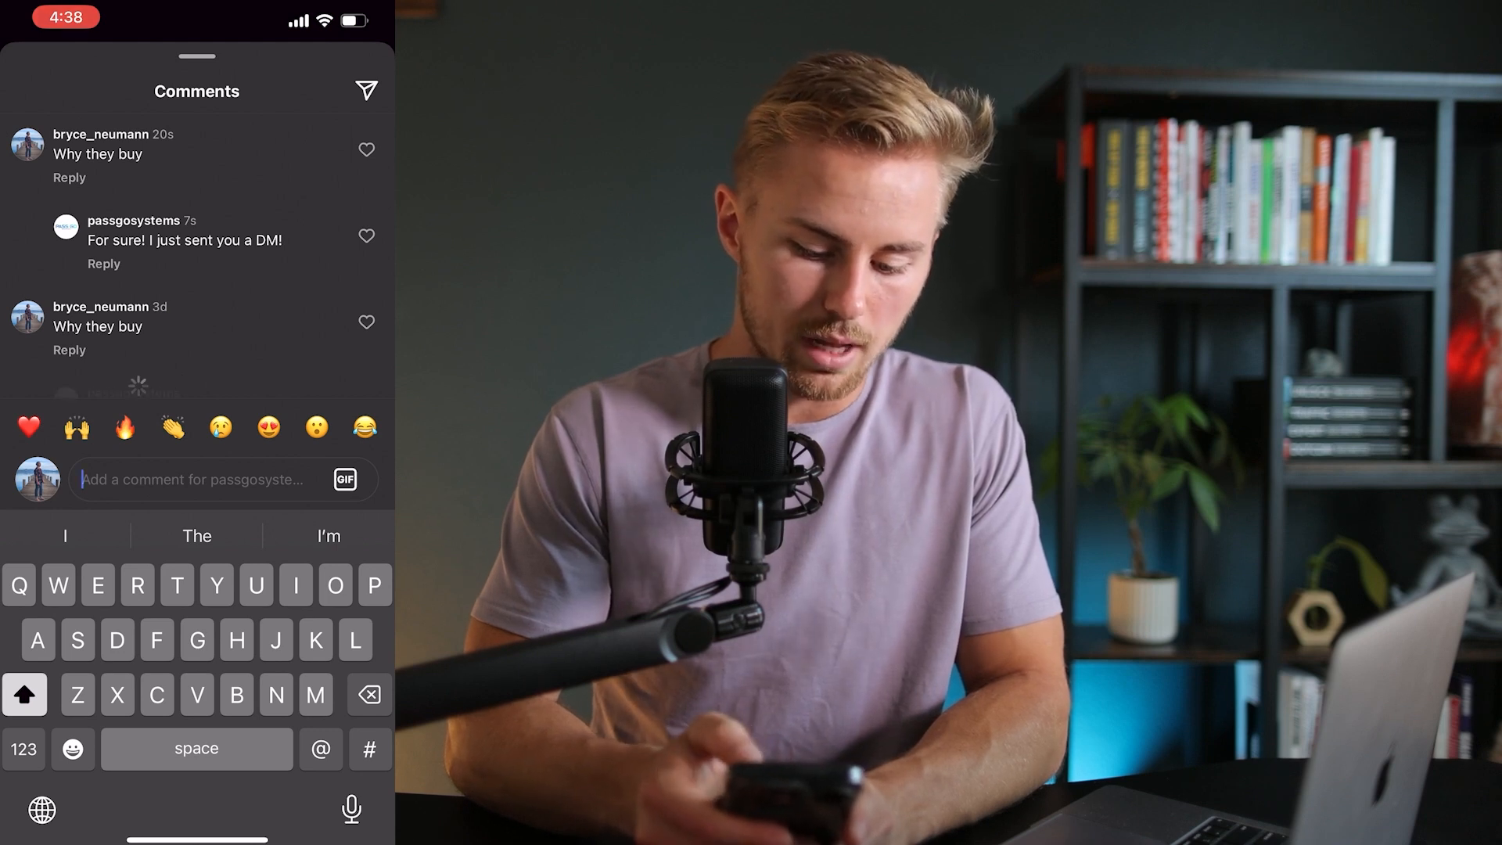
scroll(197, 258, down, 1)
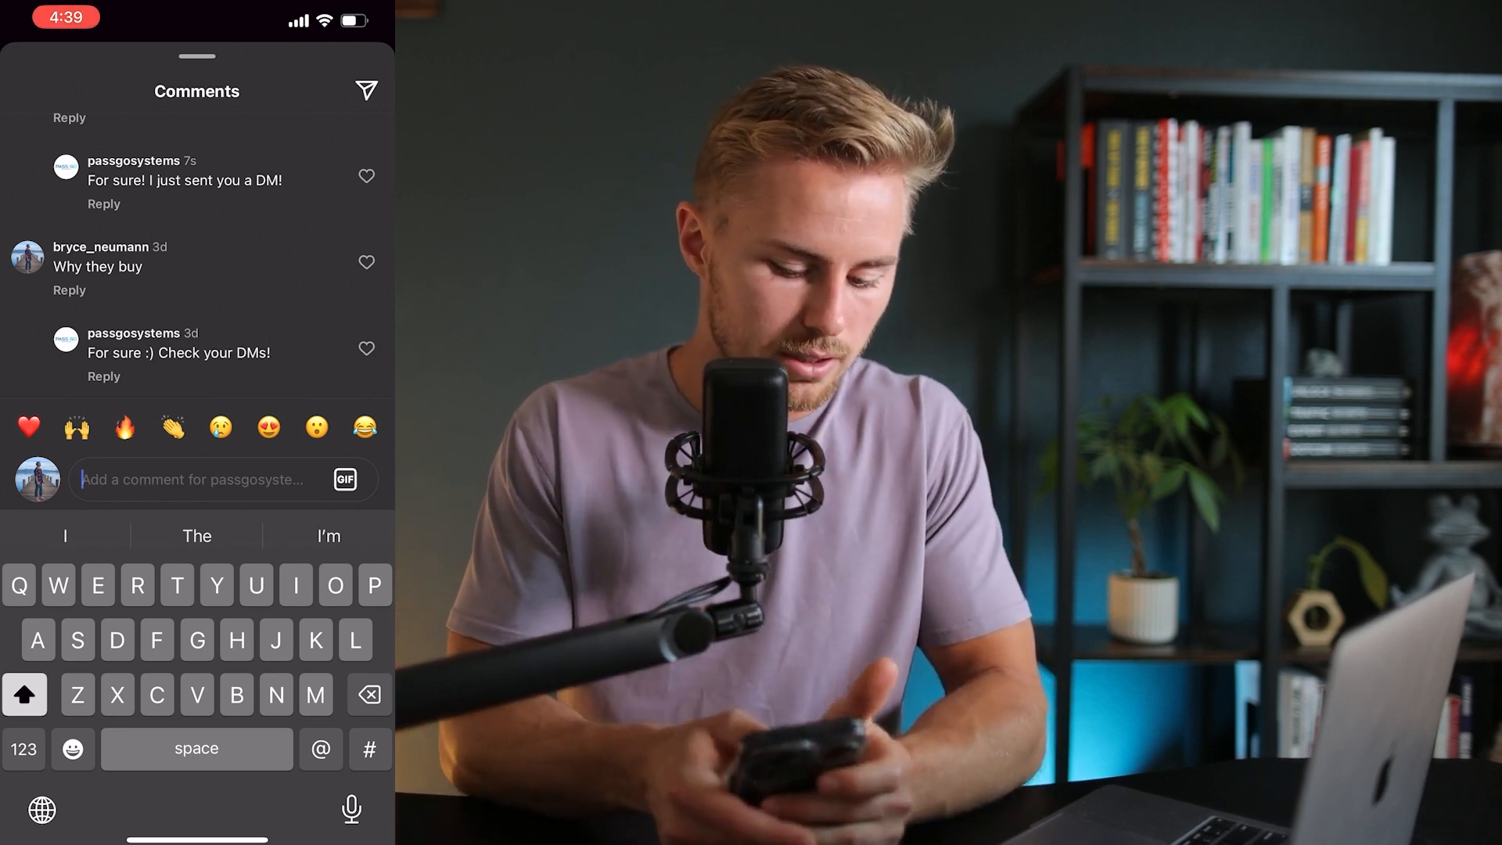
drag(198, 56, 197, 701)
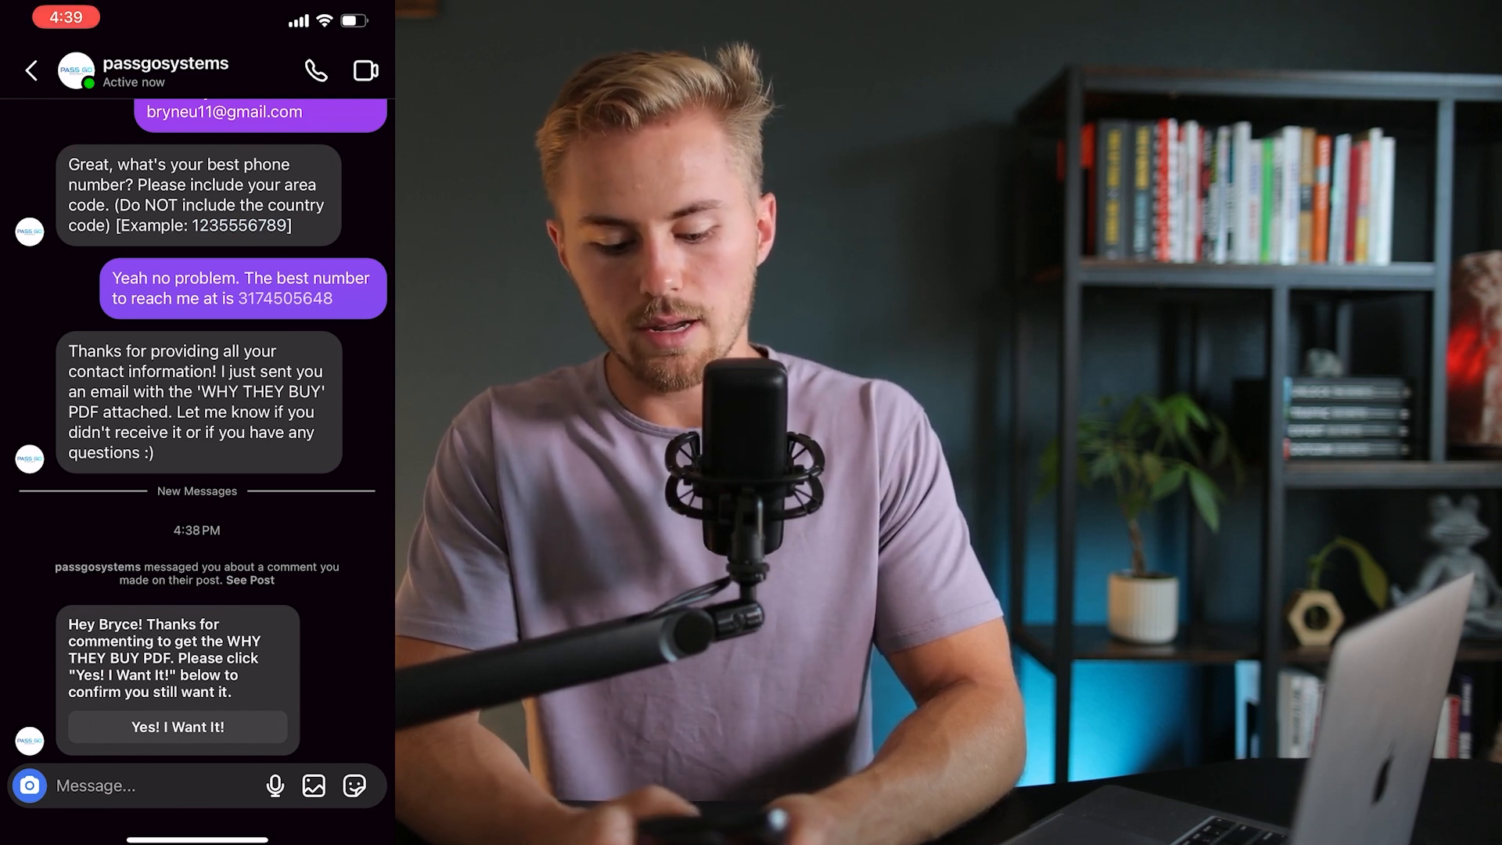
Accept the PDF with 'Yes! I Want It!', then reply 'I don't know what my best email is...?'
click(177, 726)
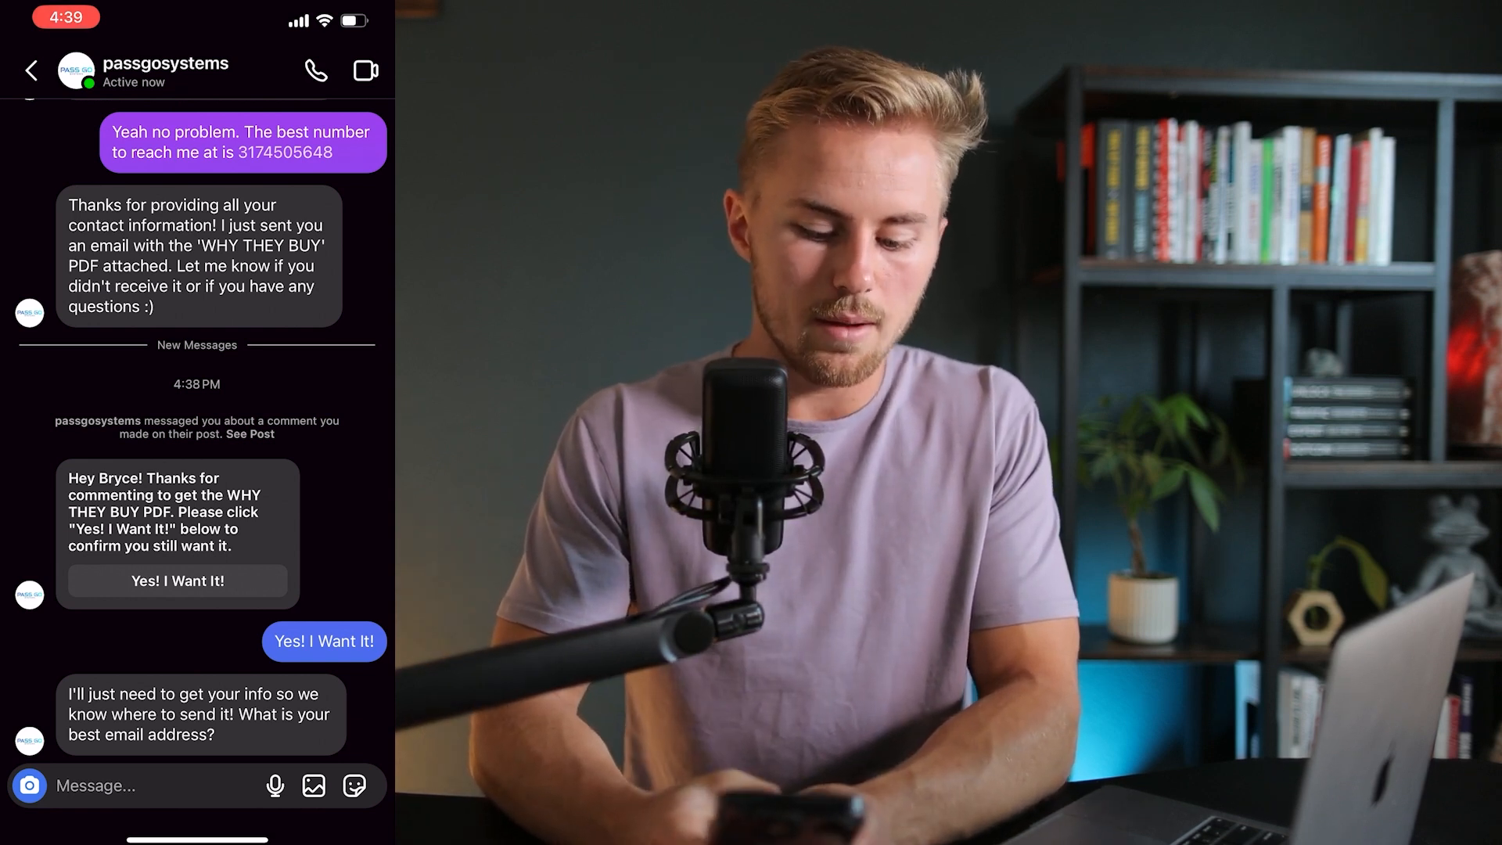
click(149, 786)
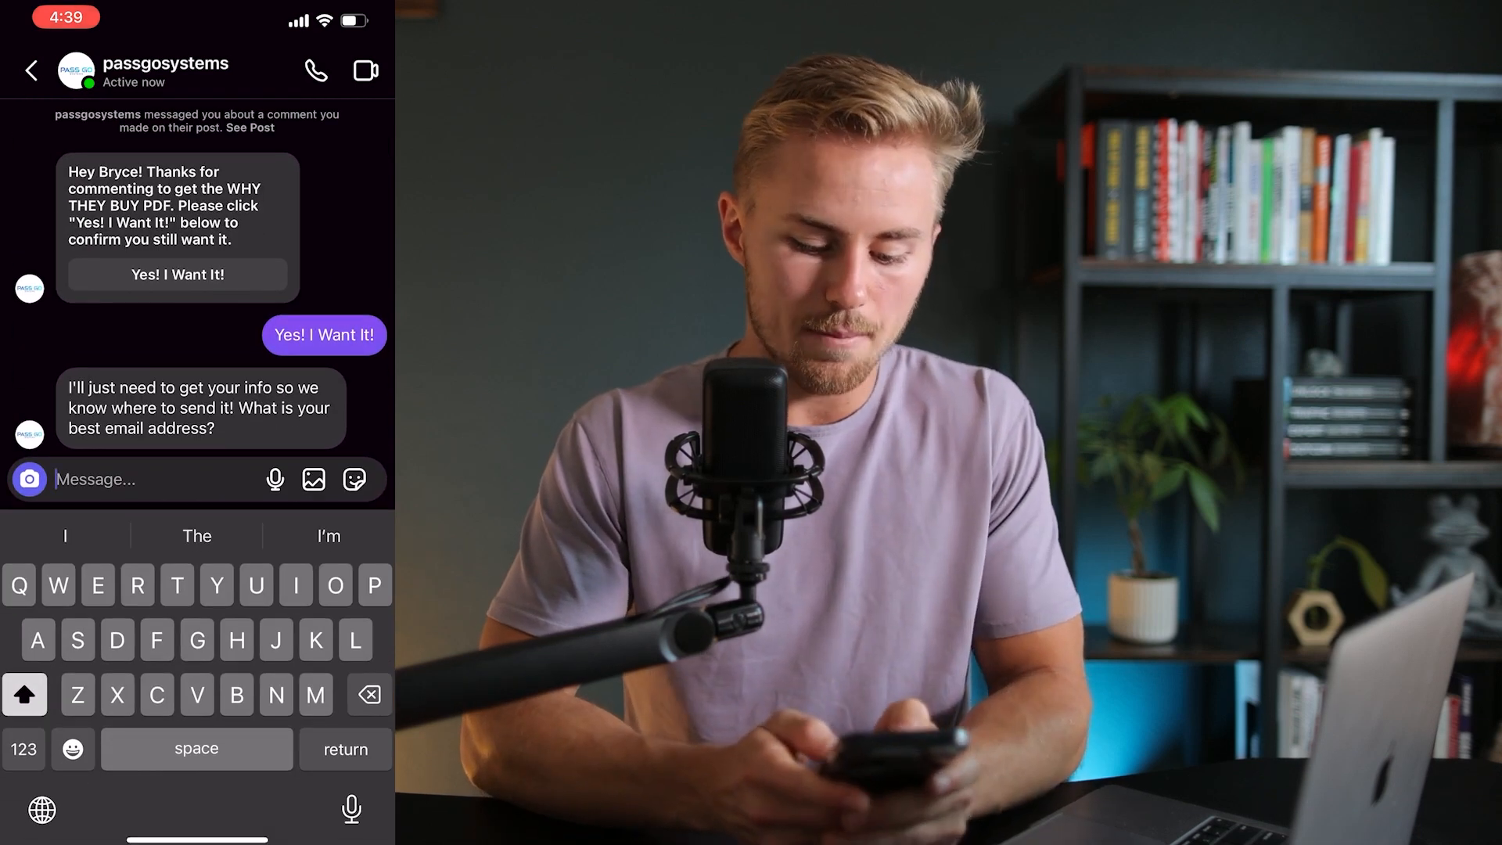
text(I don't know)
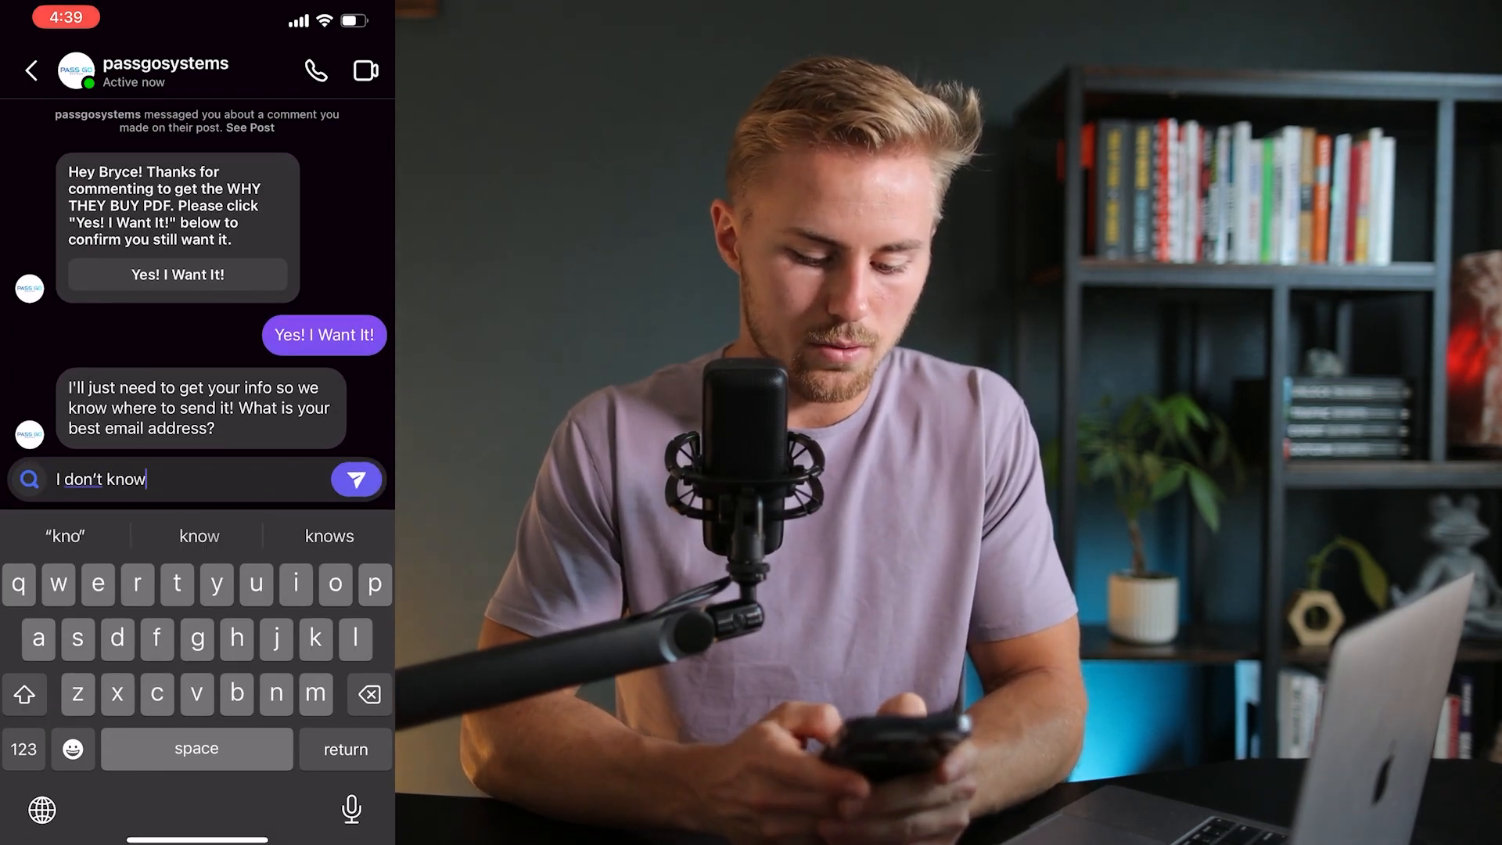
text( what my best )
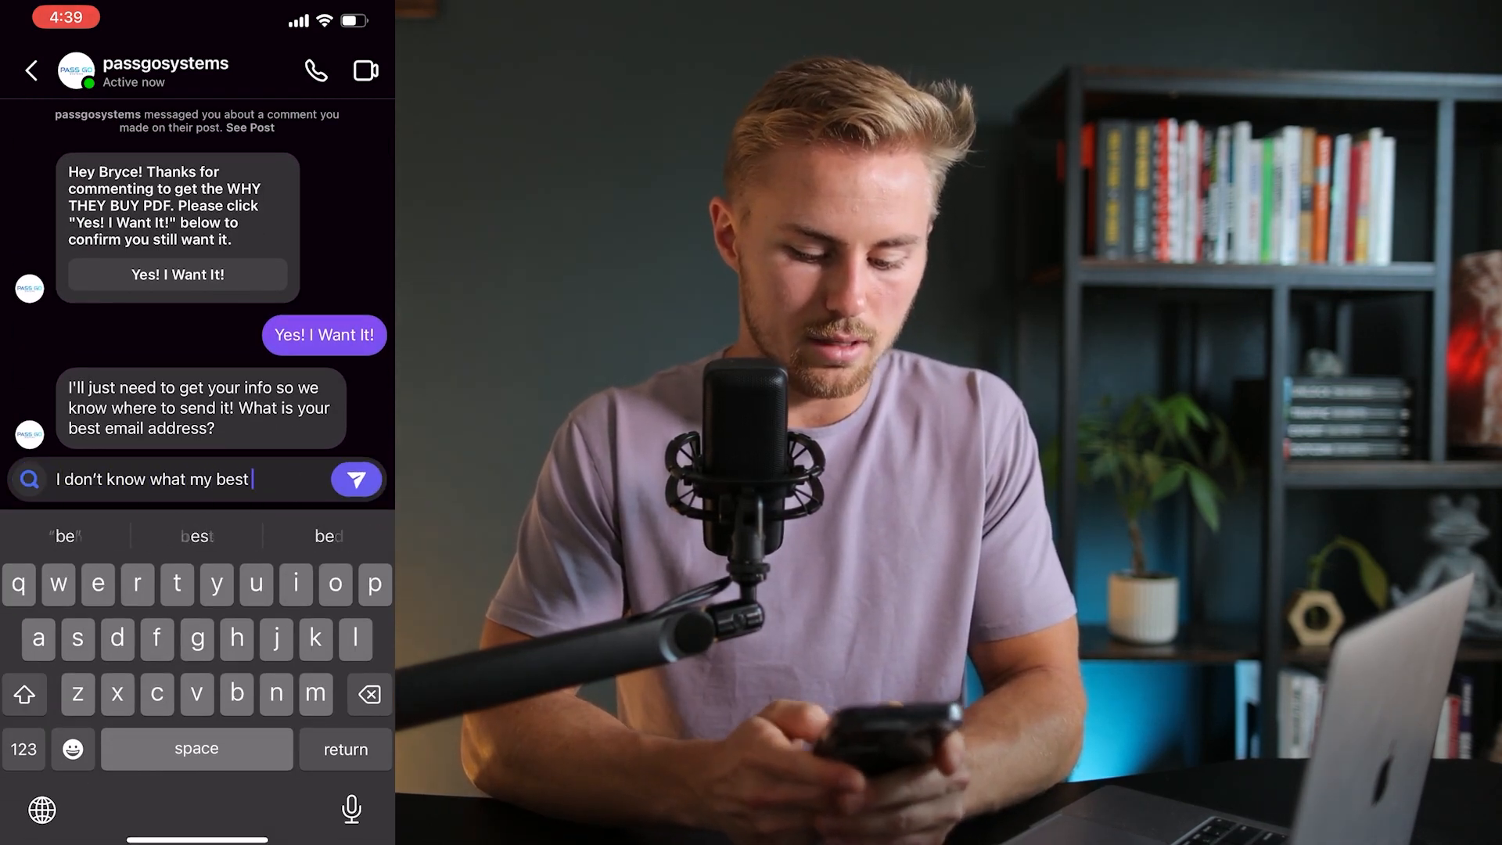
text(email is...?)
click(356, 479)
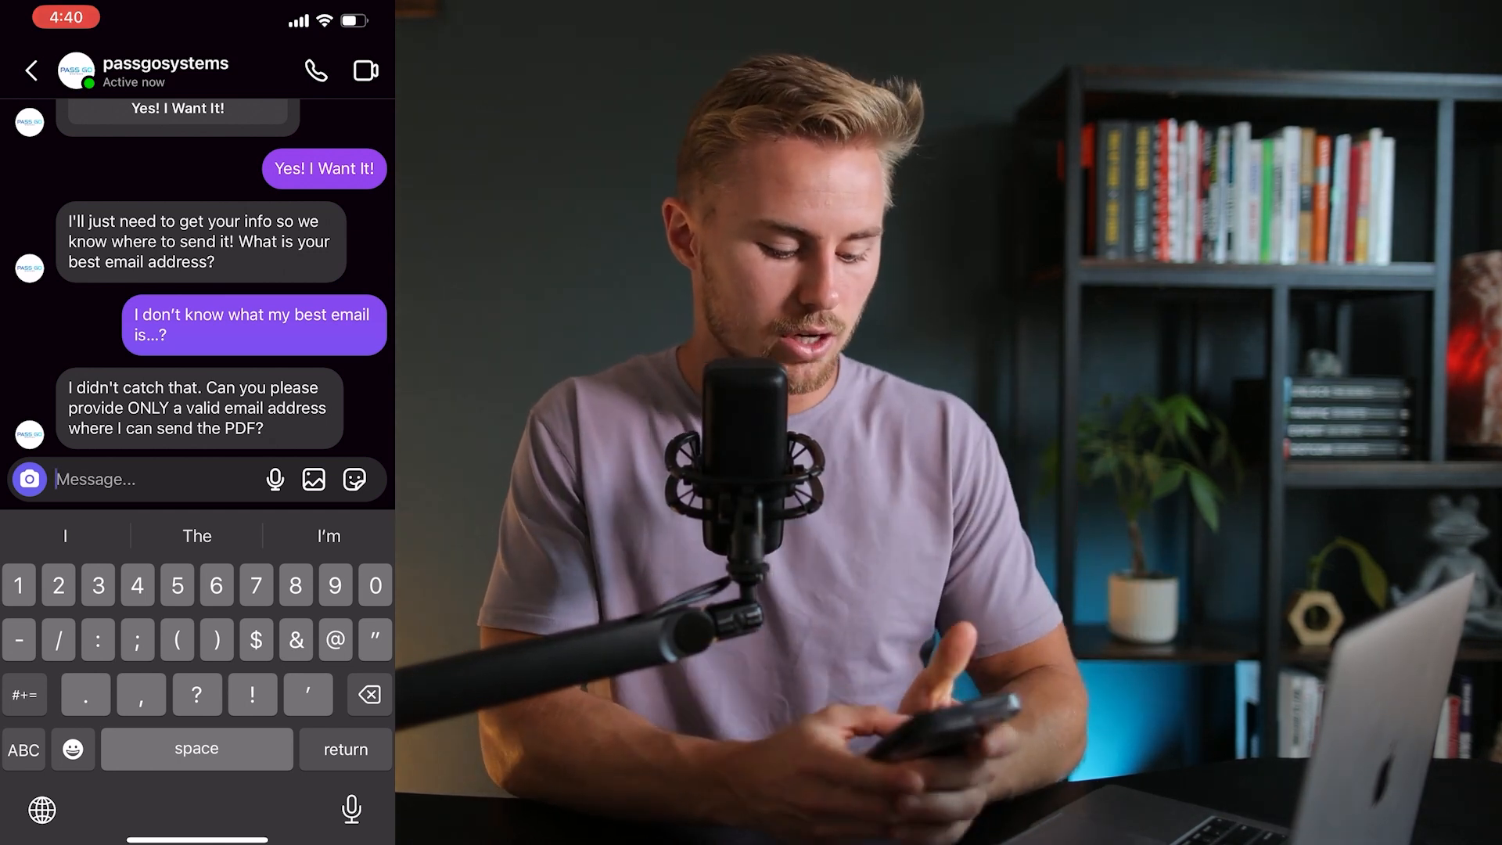
Reply to the Instagram bot with your email address, then your phone number, and return home
text(Sure! M)
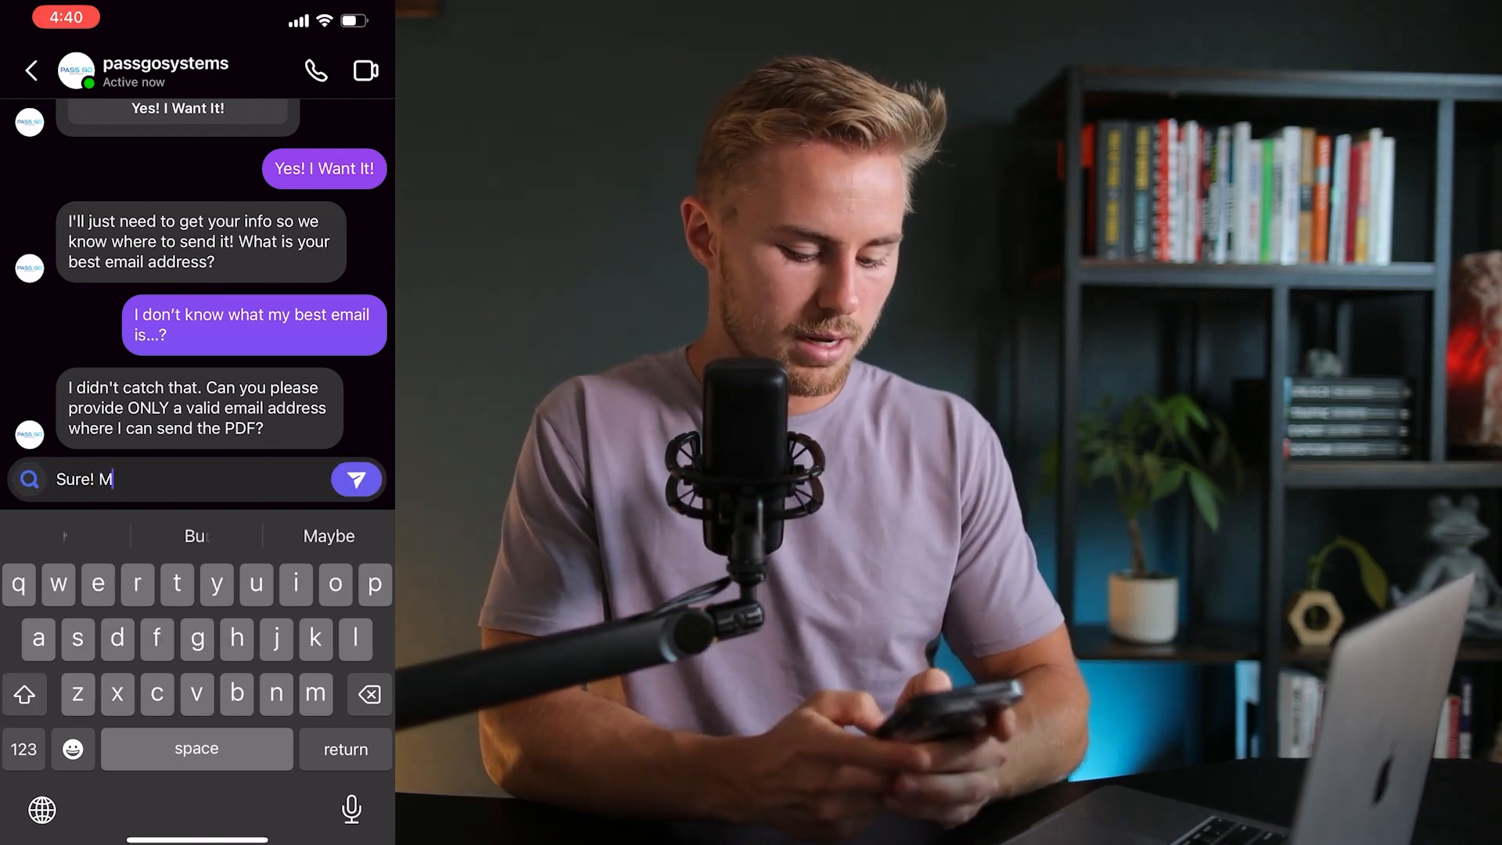
text(y best email)
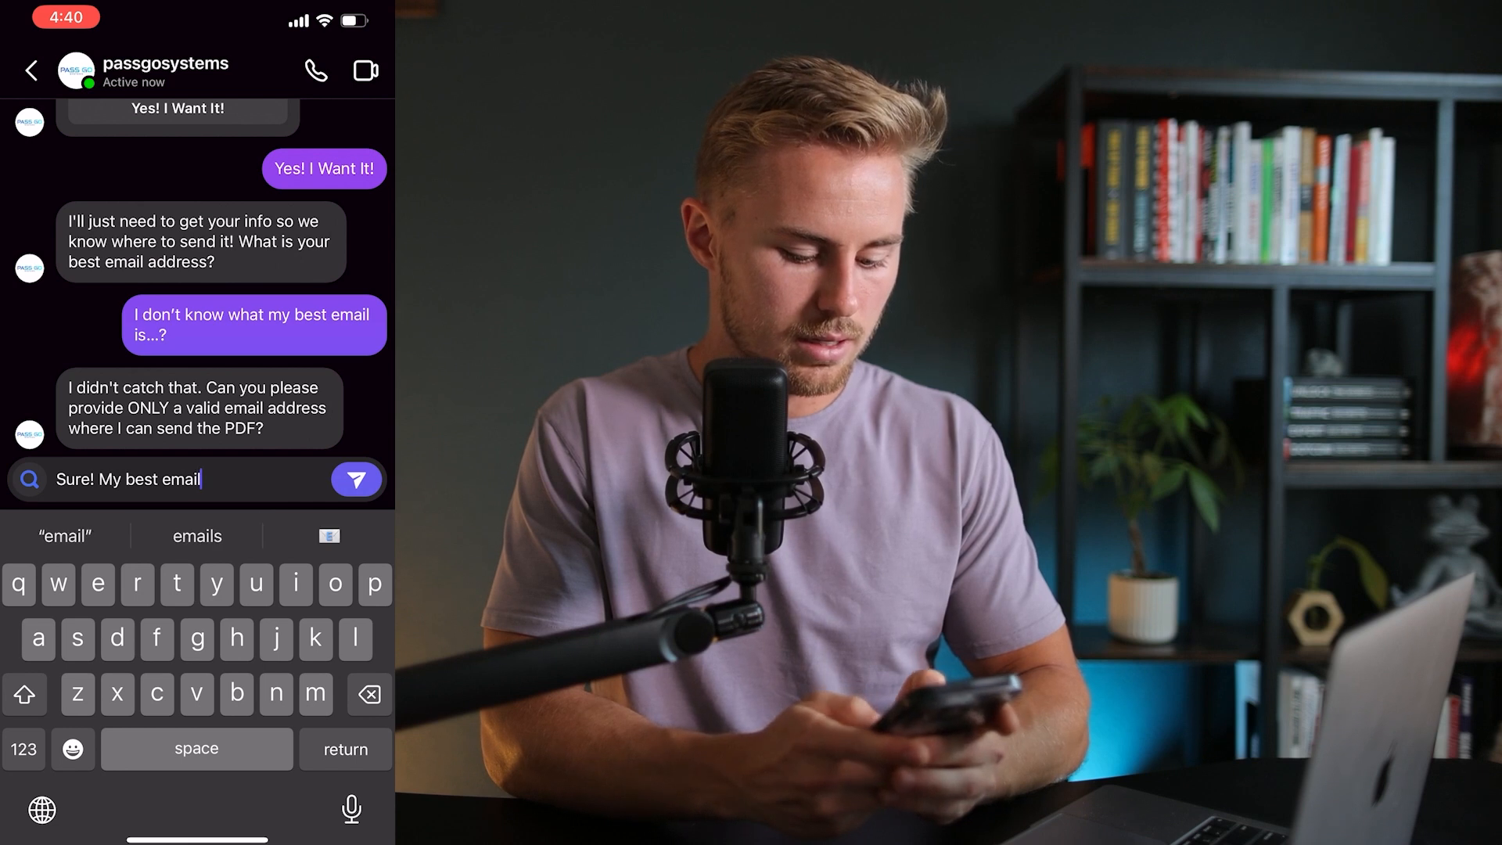
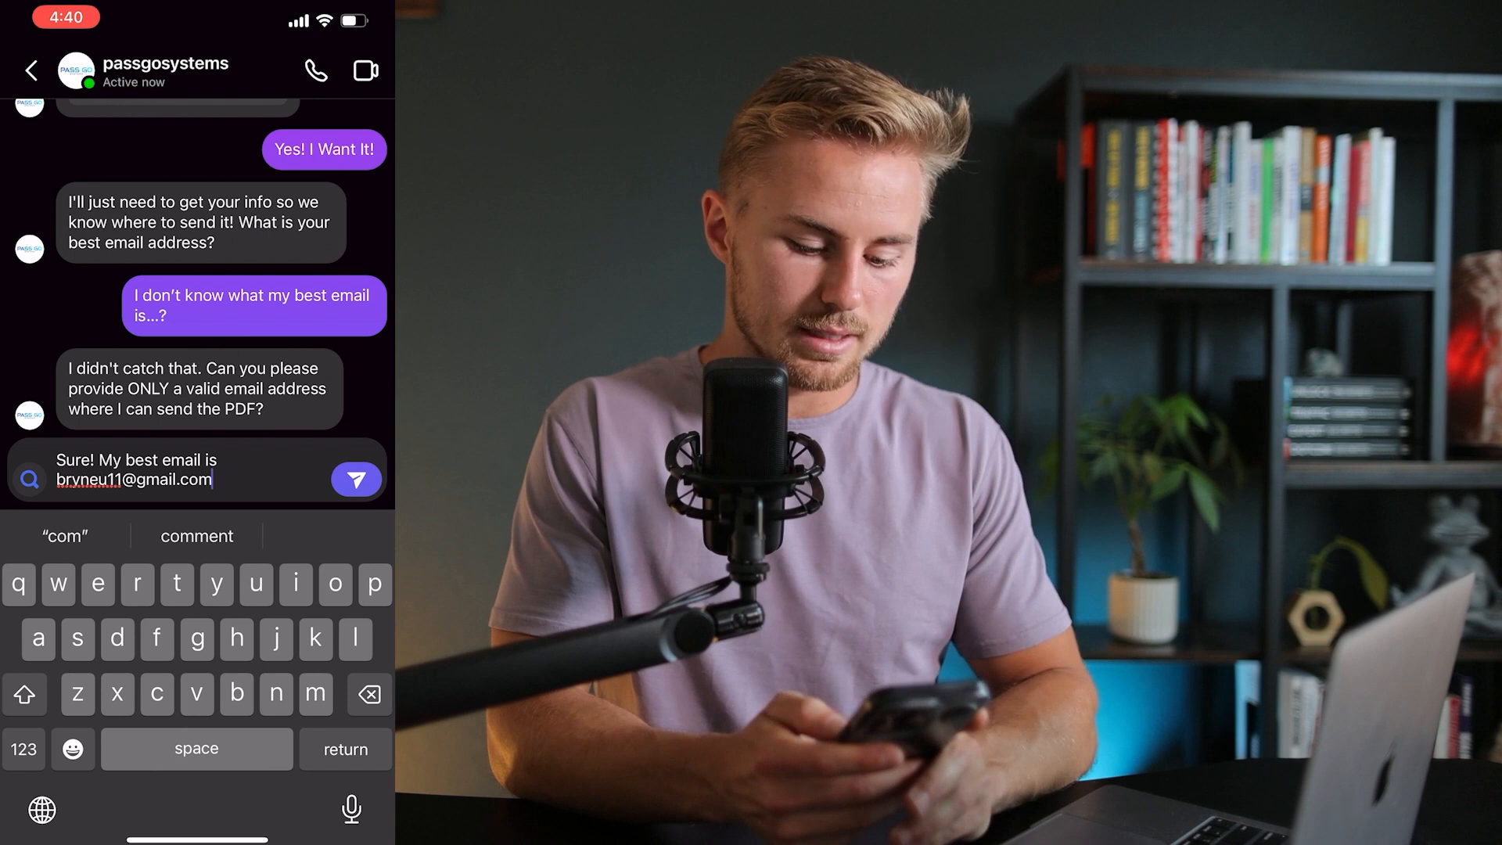
click(357, 478)
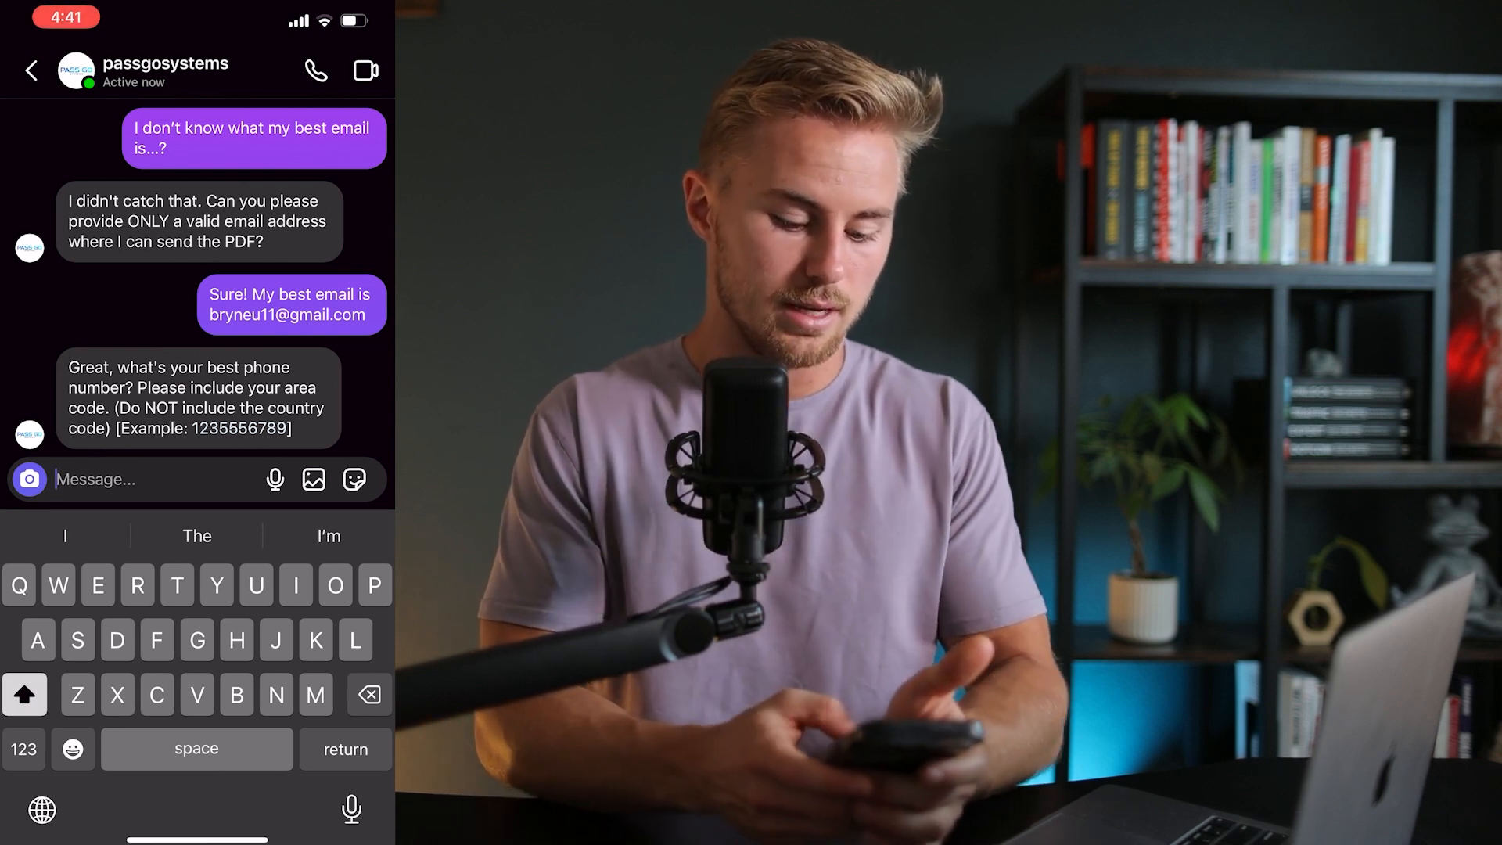
click(24, 749)
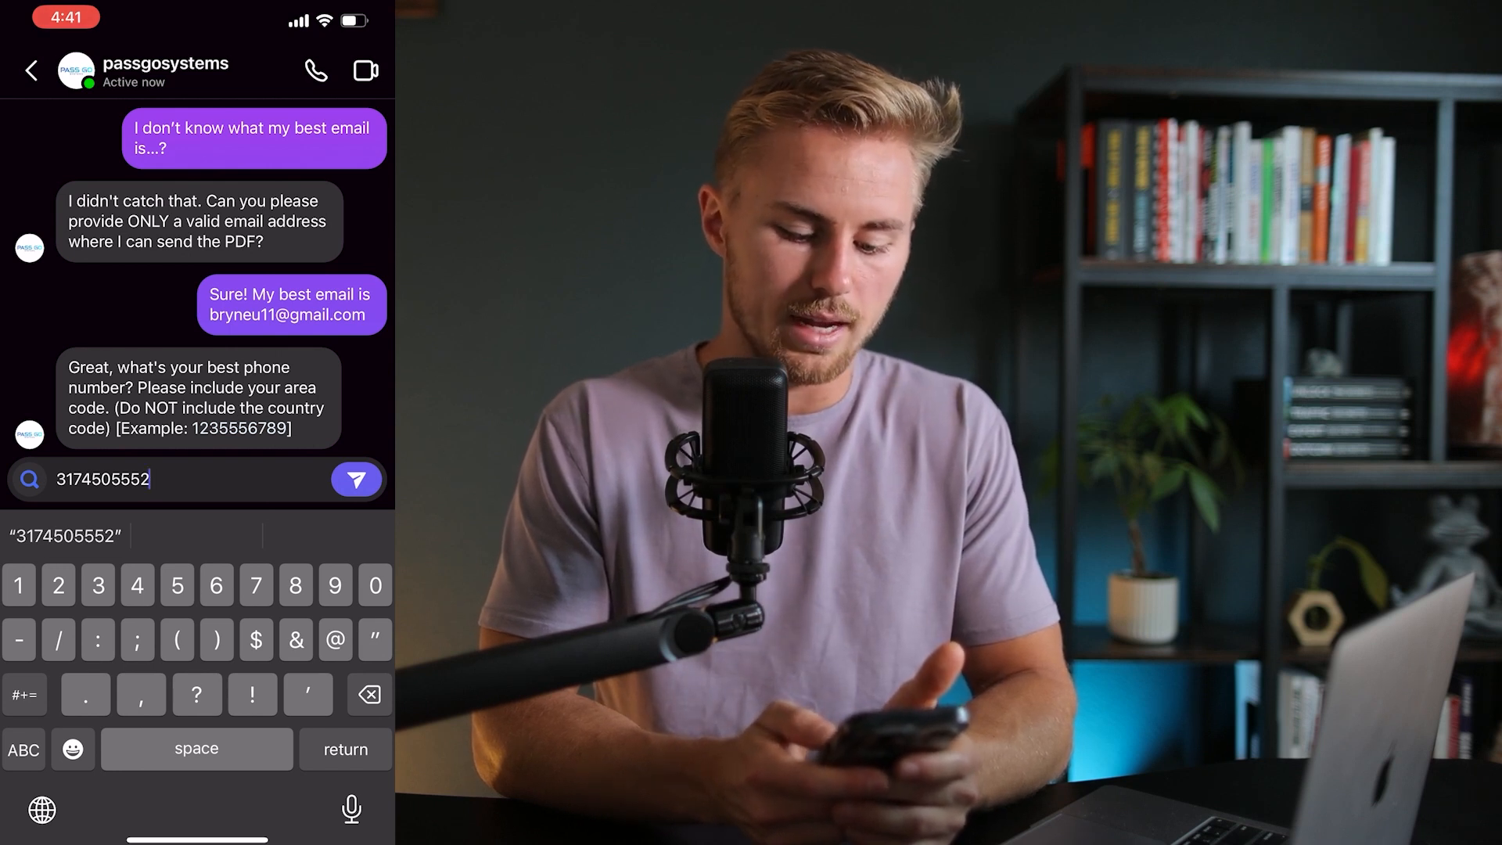
click(357, 480)
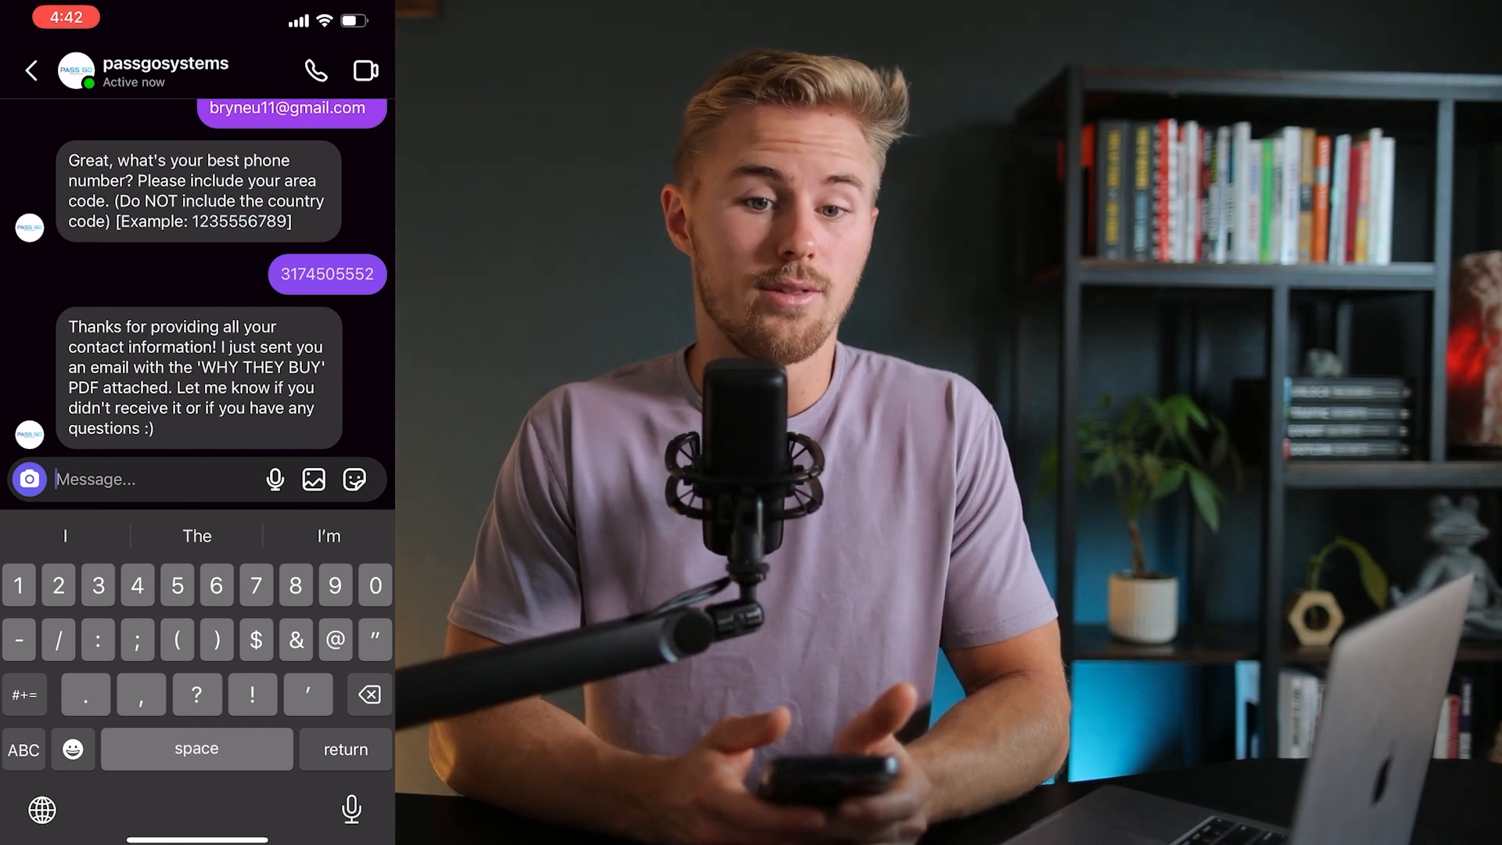
click(24, 749)
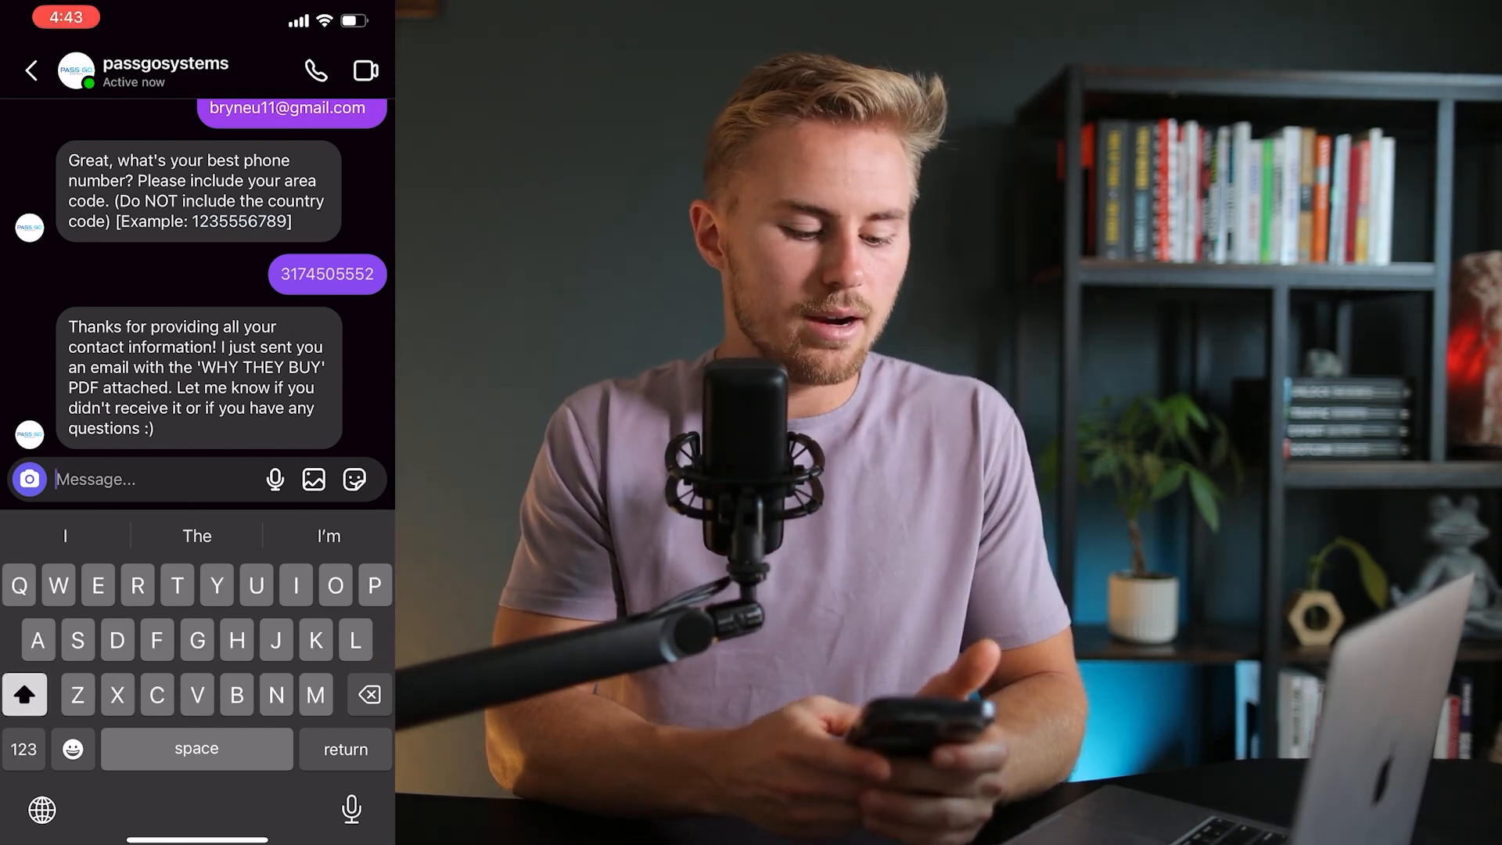
drag(197, 839, 197, 626)
In the private browser, open the 'Here's Your WHY THEY BUY PDF' email and view WHY THEY BUY.pdf
click(332, 789)
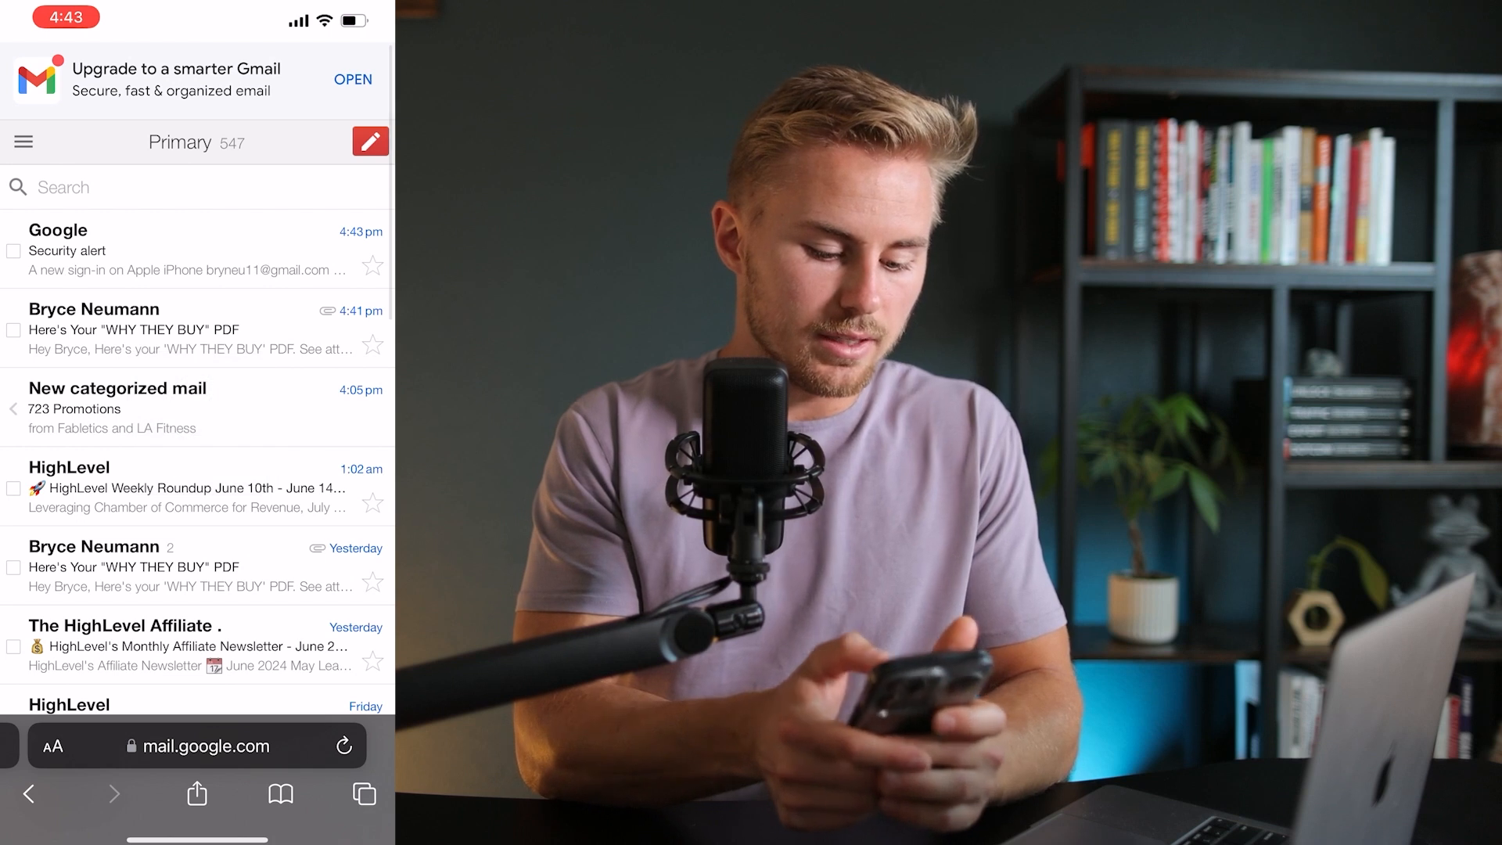
click(157, 305)
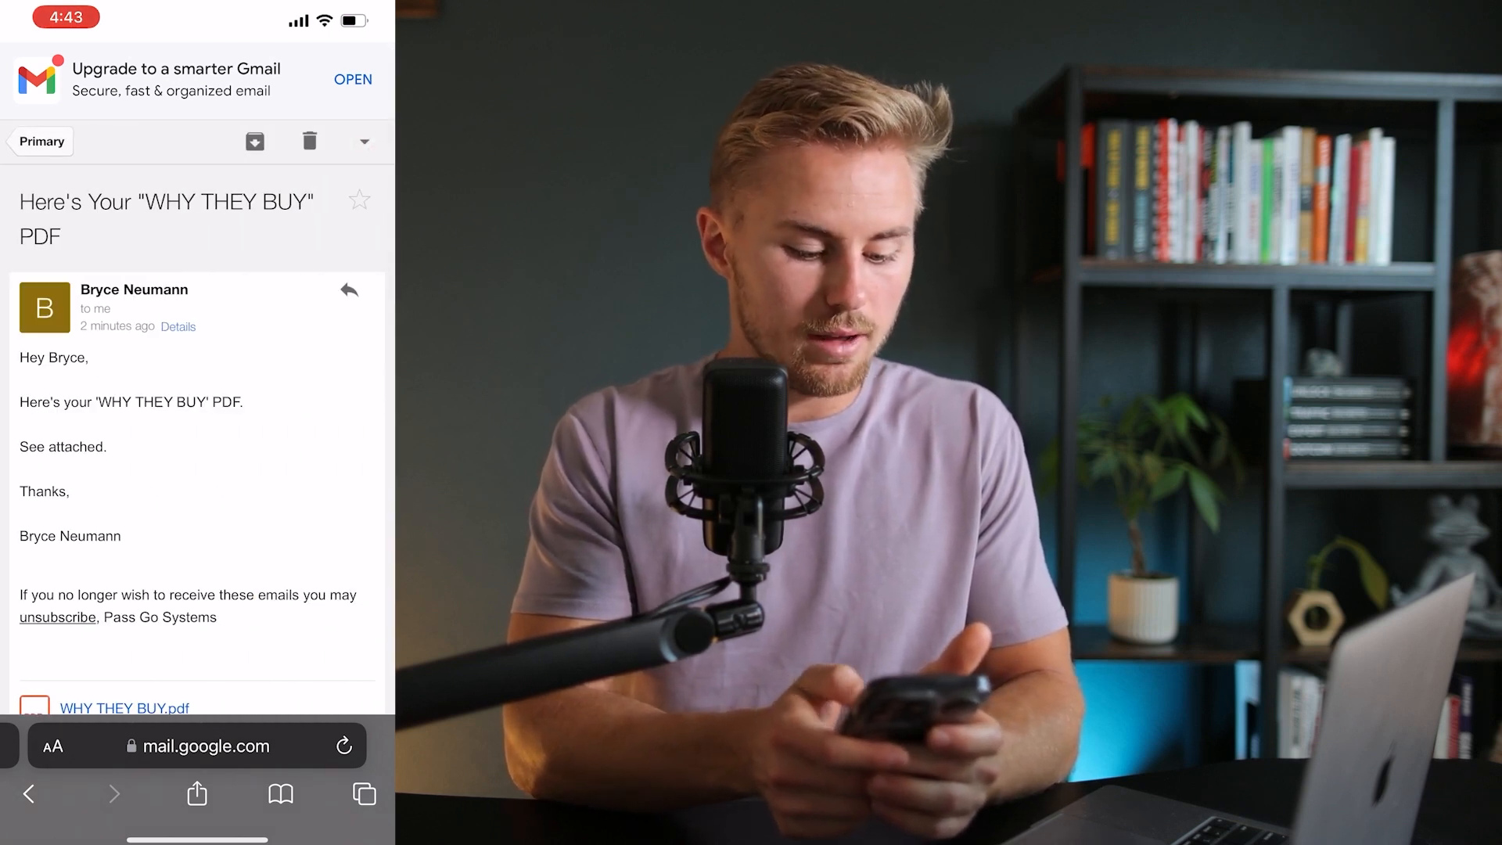
scroll(197, 438, down, 3)
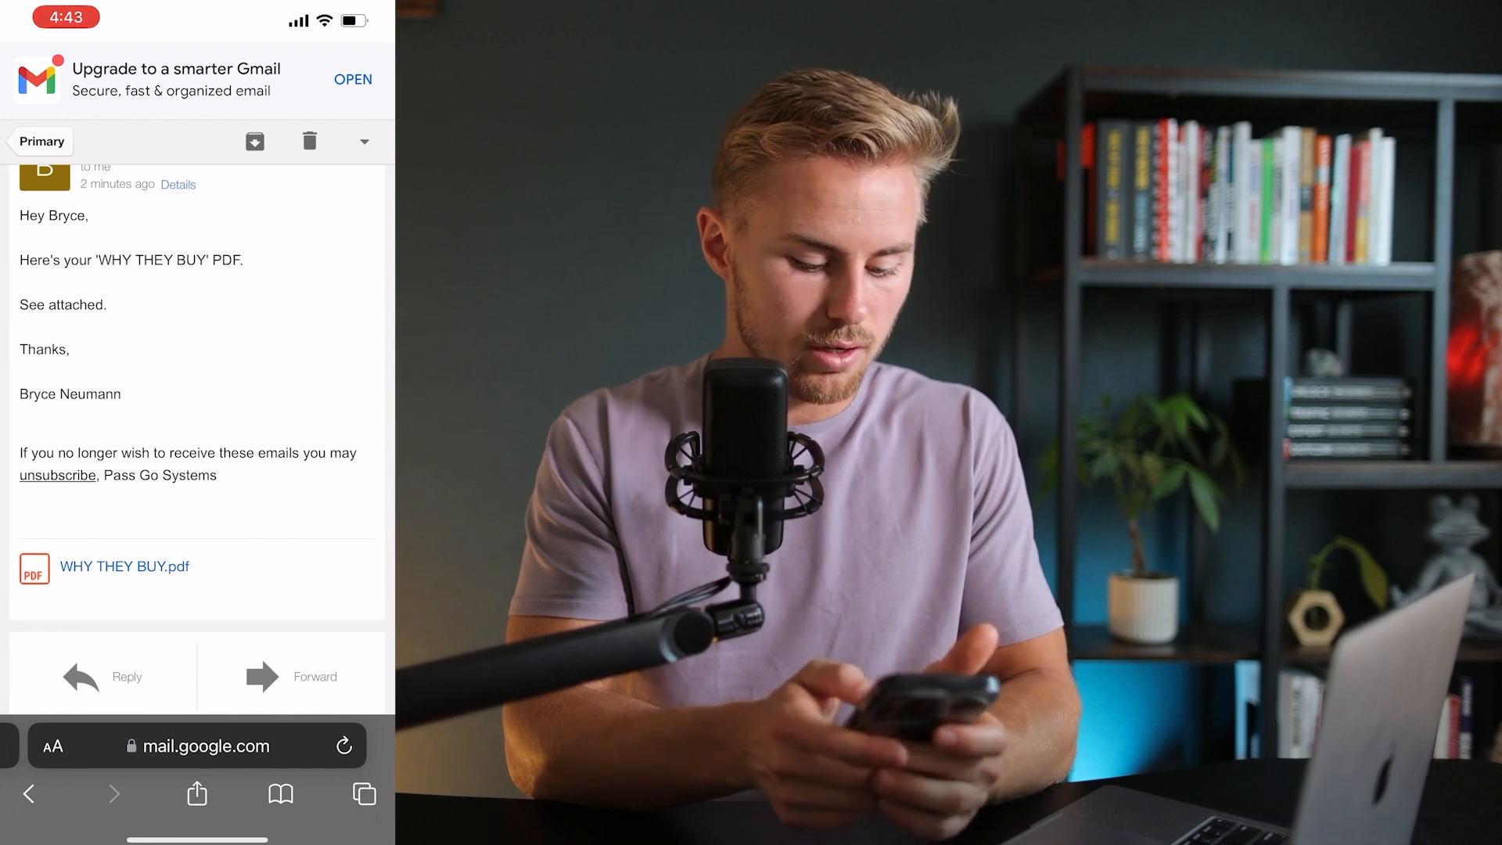
click(124, 566)
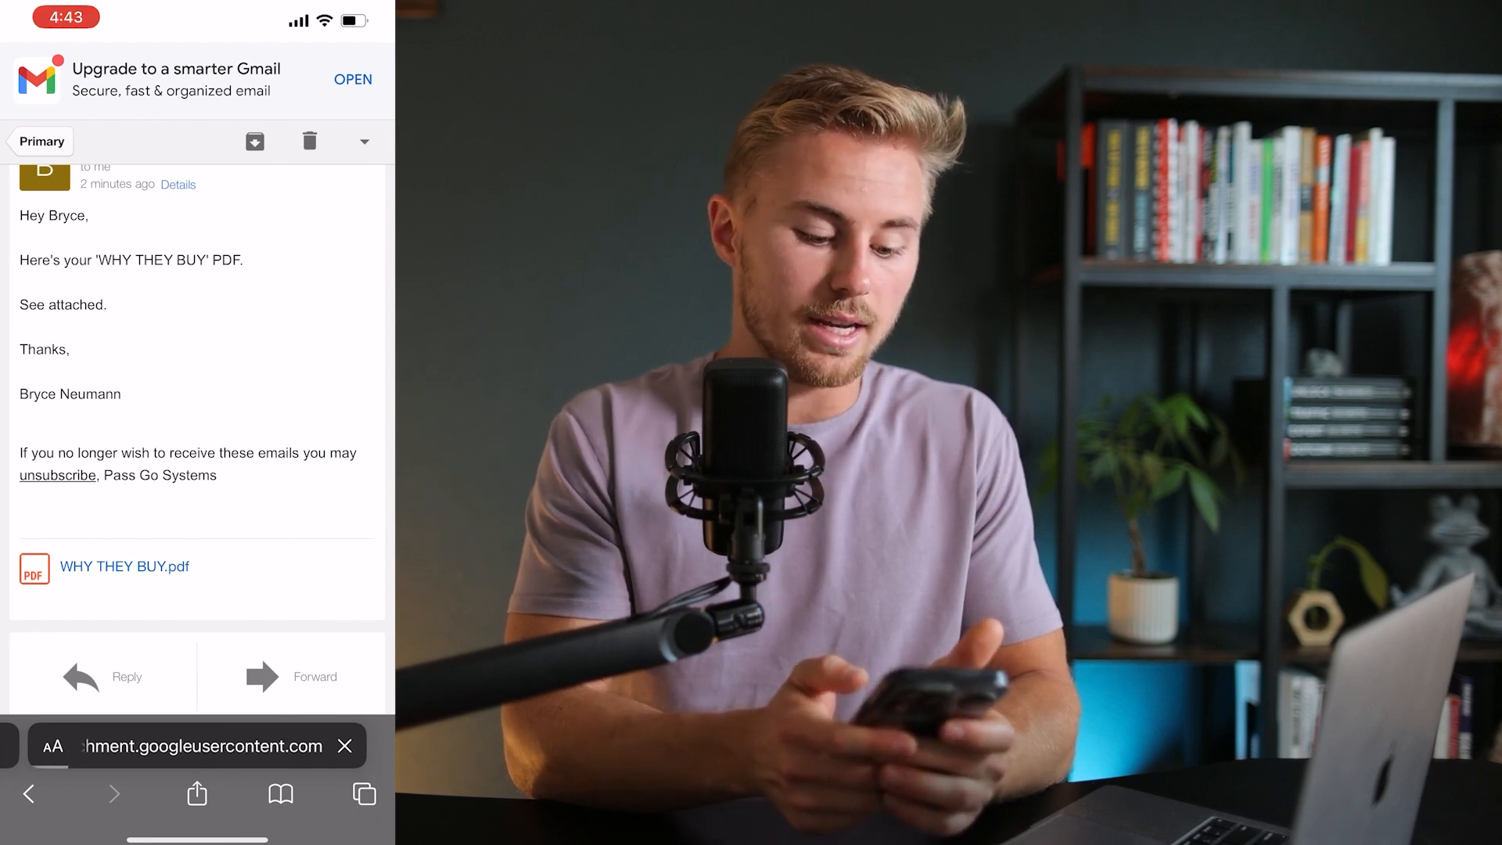